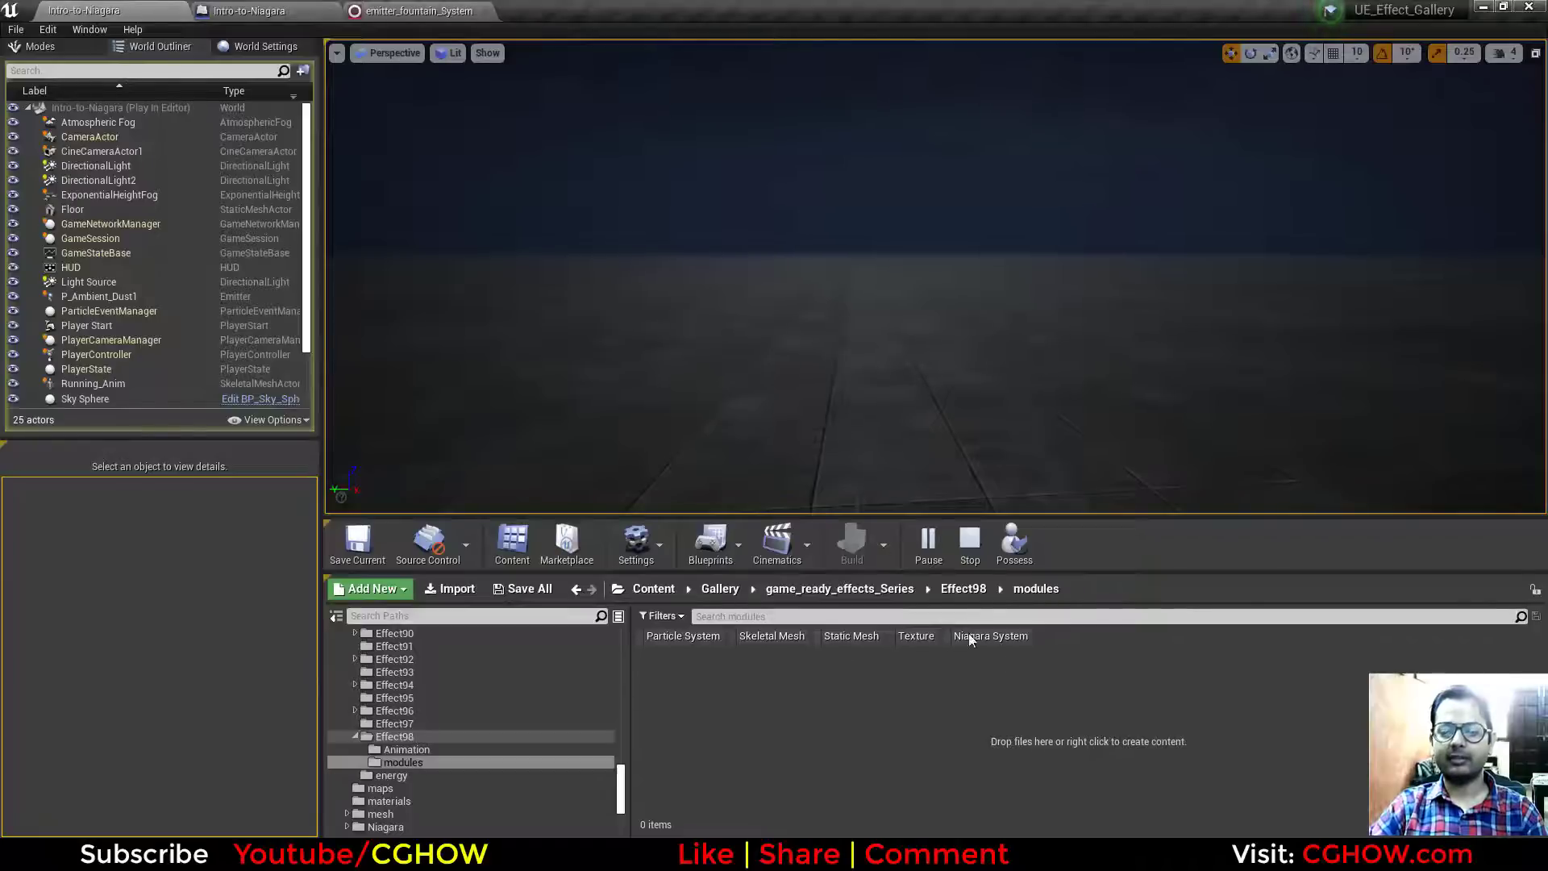
Step: Stop the play session and create a Niagara Emitter in the modules folder from the Directional Burst template
{"action": "left_click", "coordinate": [970, 556]}
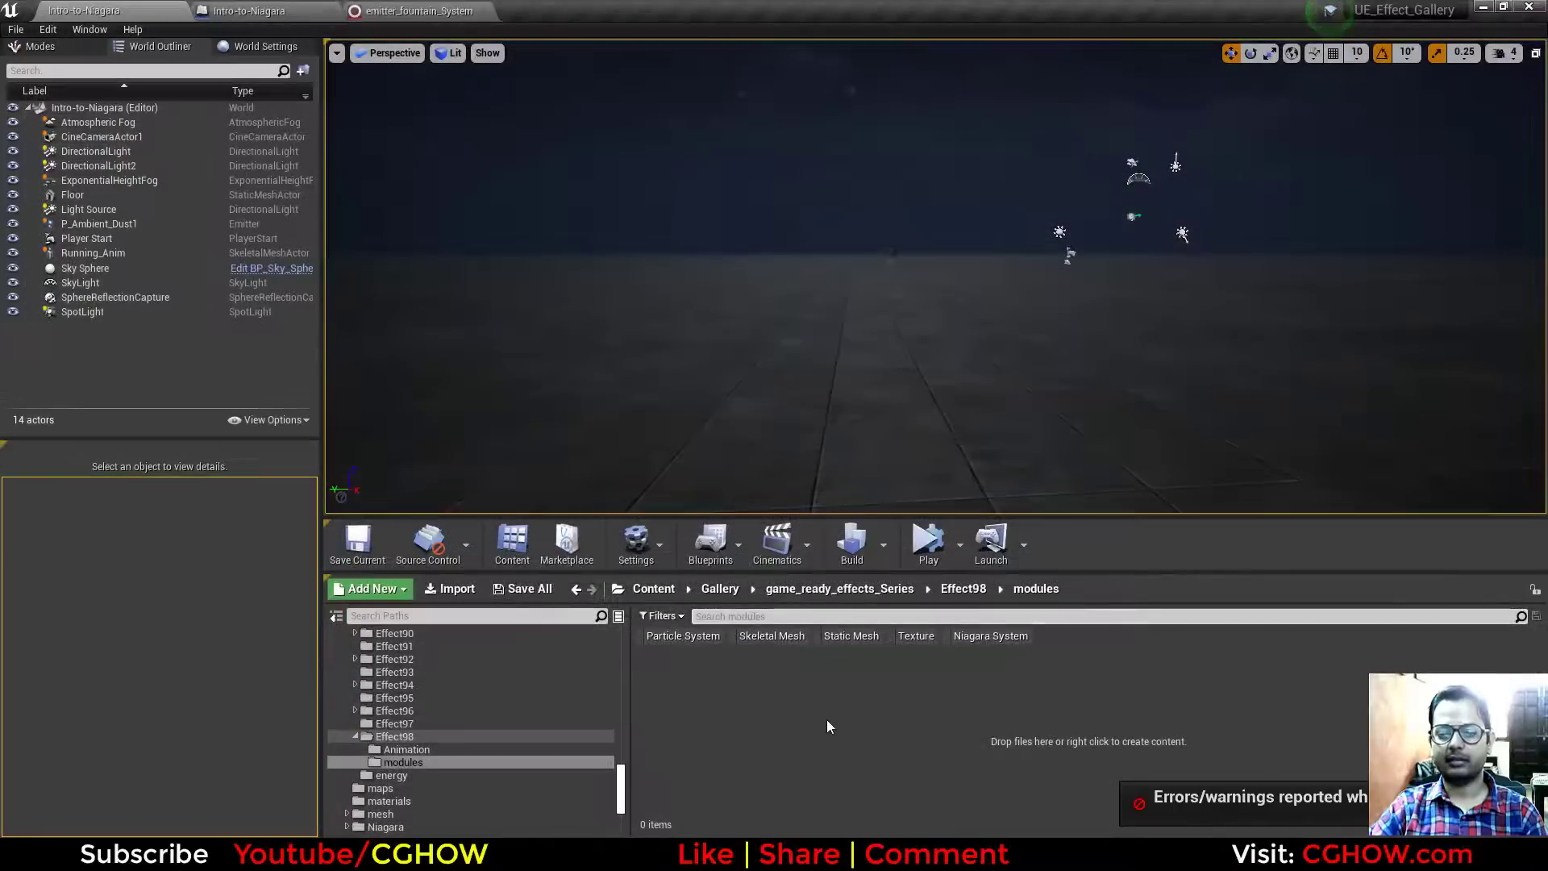
{"action": "right_click", "coordinate": [782, 704]}
{"action": "mouse_move", "coordinate": [994, 565]}
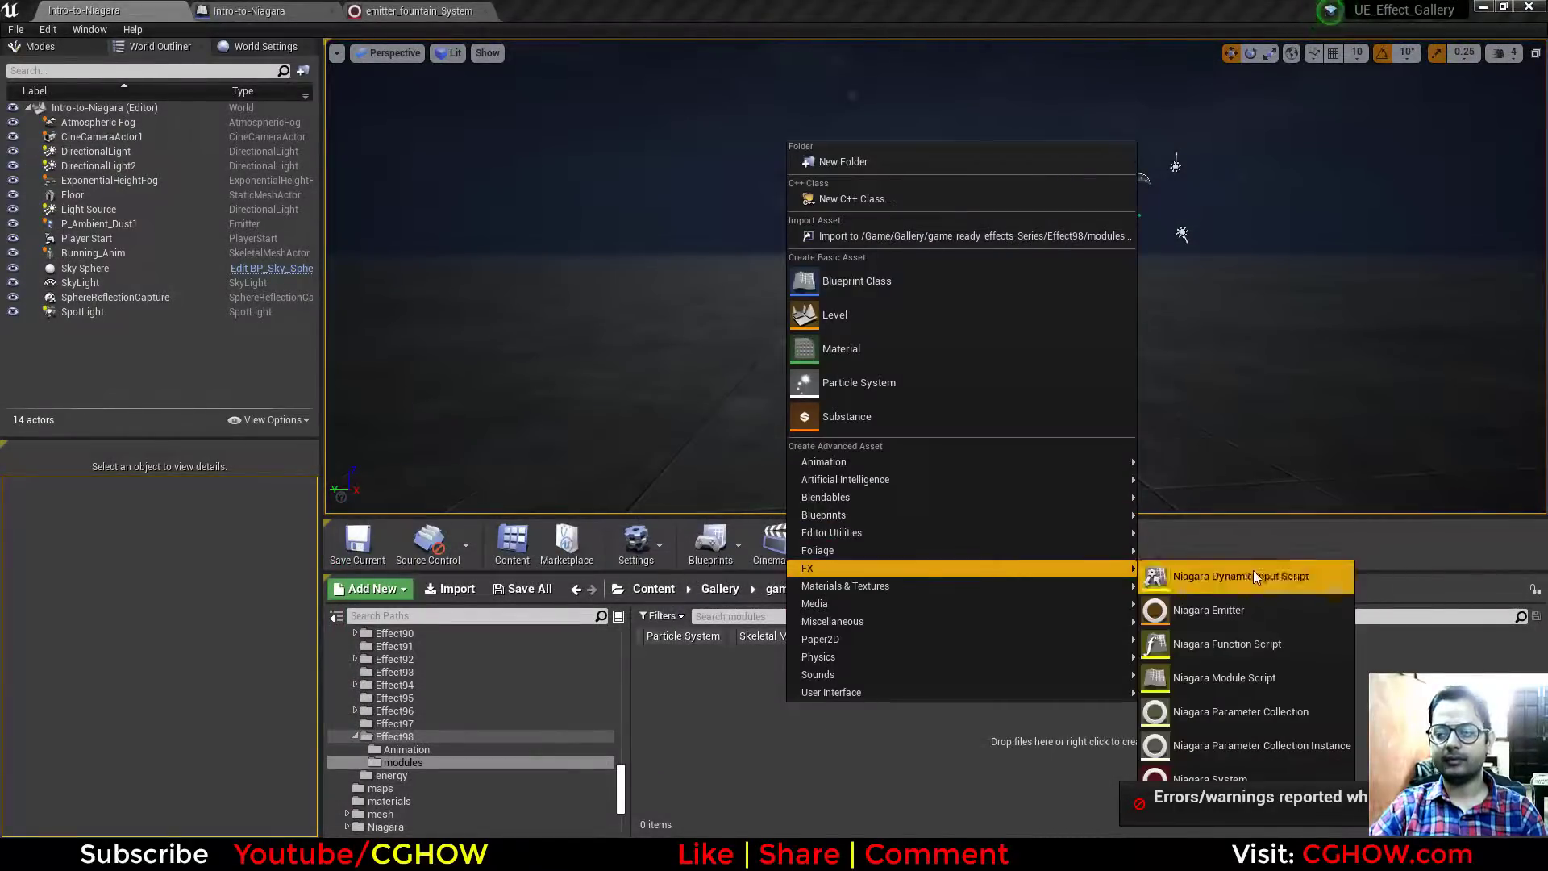
{"action": "left_click", "coordinate": [1276, 612]}
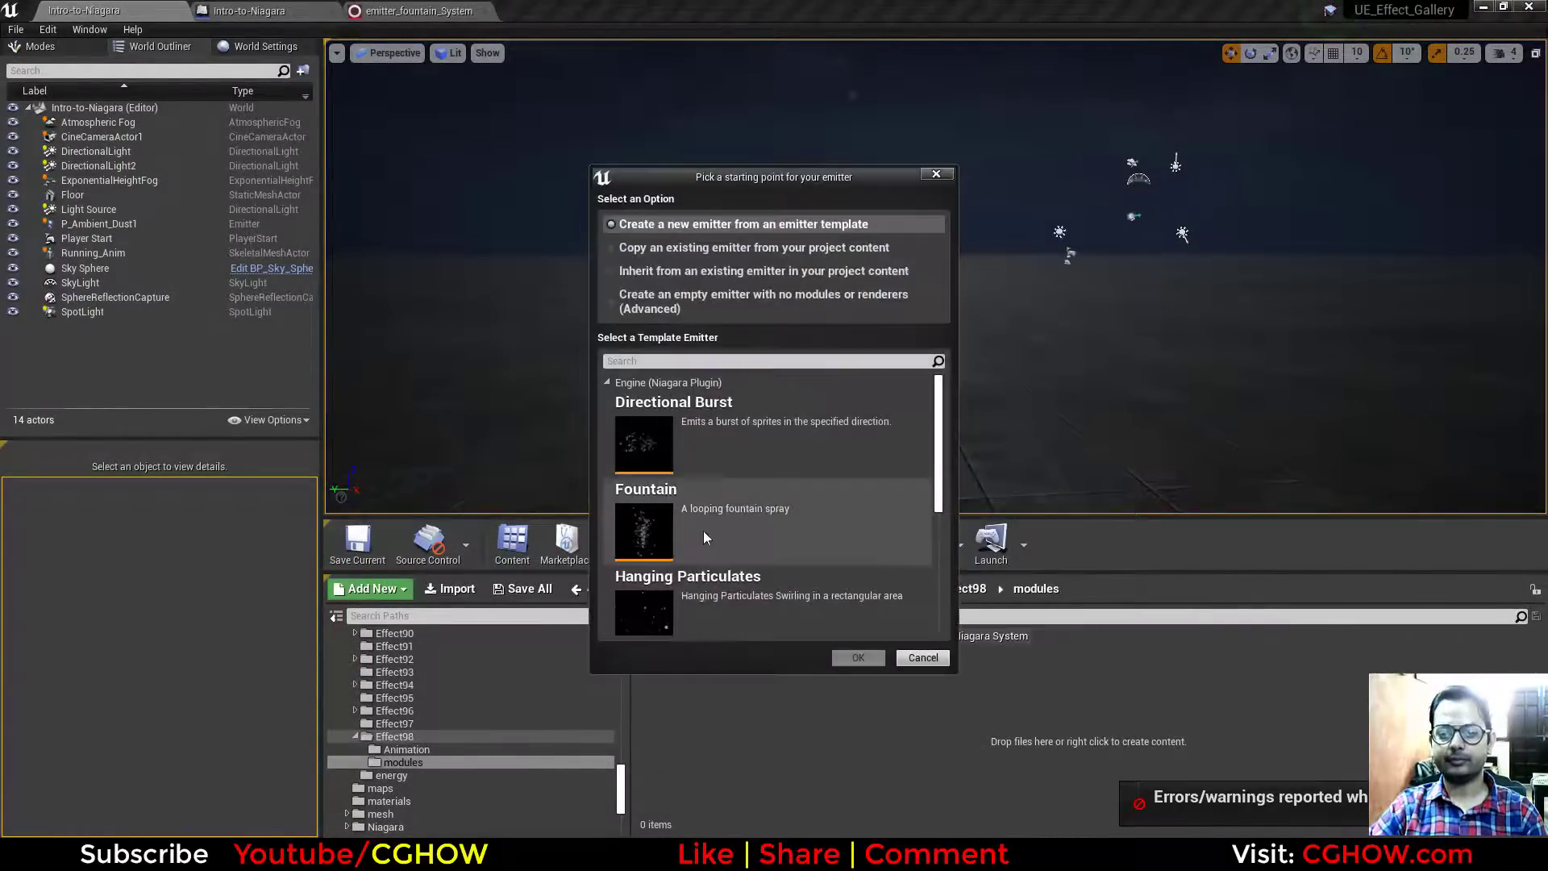
{"action": "scroll", "coordinate": [737, 578], "scroll_direction": "down", "scroll_amount": 3}
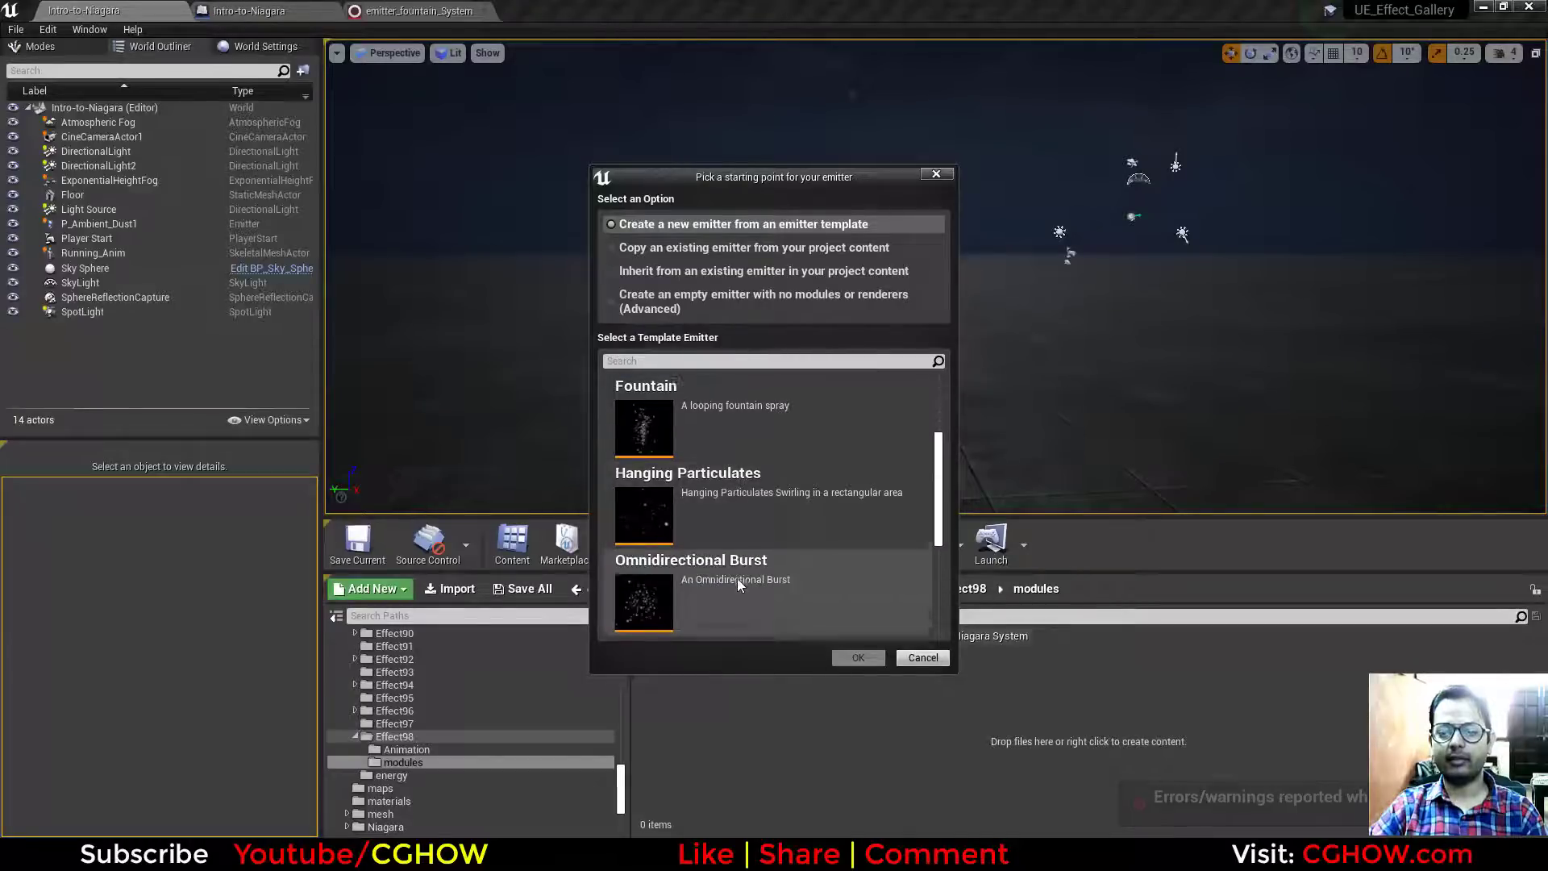
{"action": "scroll", "coordinate": [737, 578], "scroll_direction": "up", "scroll_amount": 5}
{"action": "scroll", "coordinate": [737, 579], "scroll_direction": "down", "scroll_amount": 5}
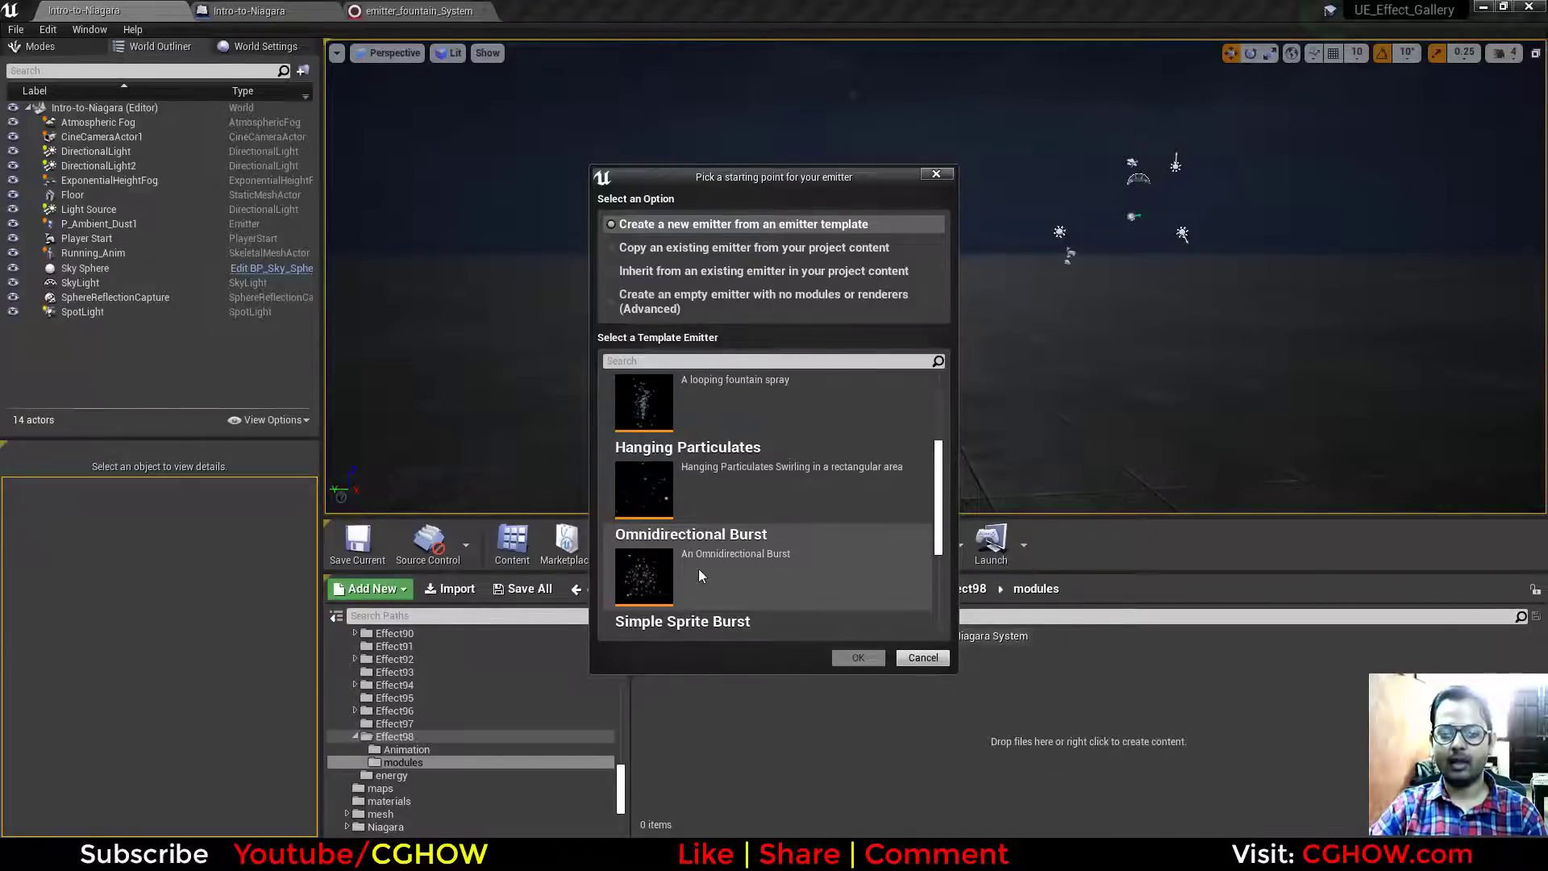
{"action": "scroll", "coordinate": [678, 557], "scroll_direction": "up", "scroll_amount": 2}
{"action": "left_click", "coordinate": [728, 507]}
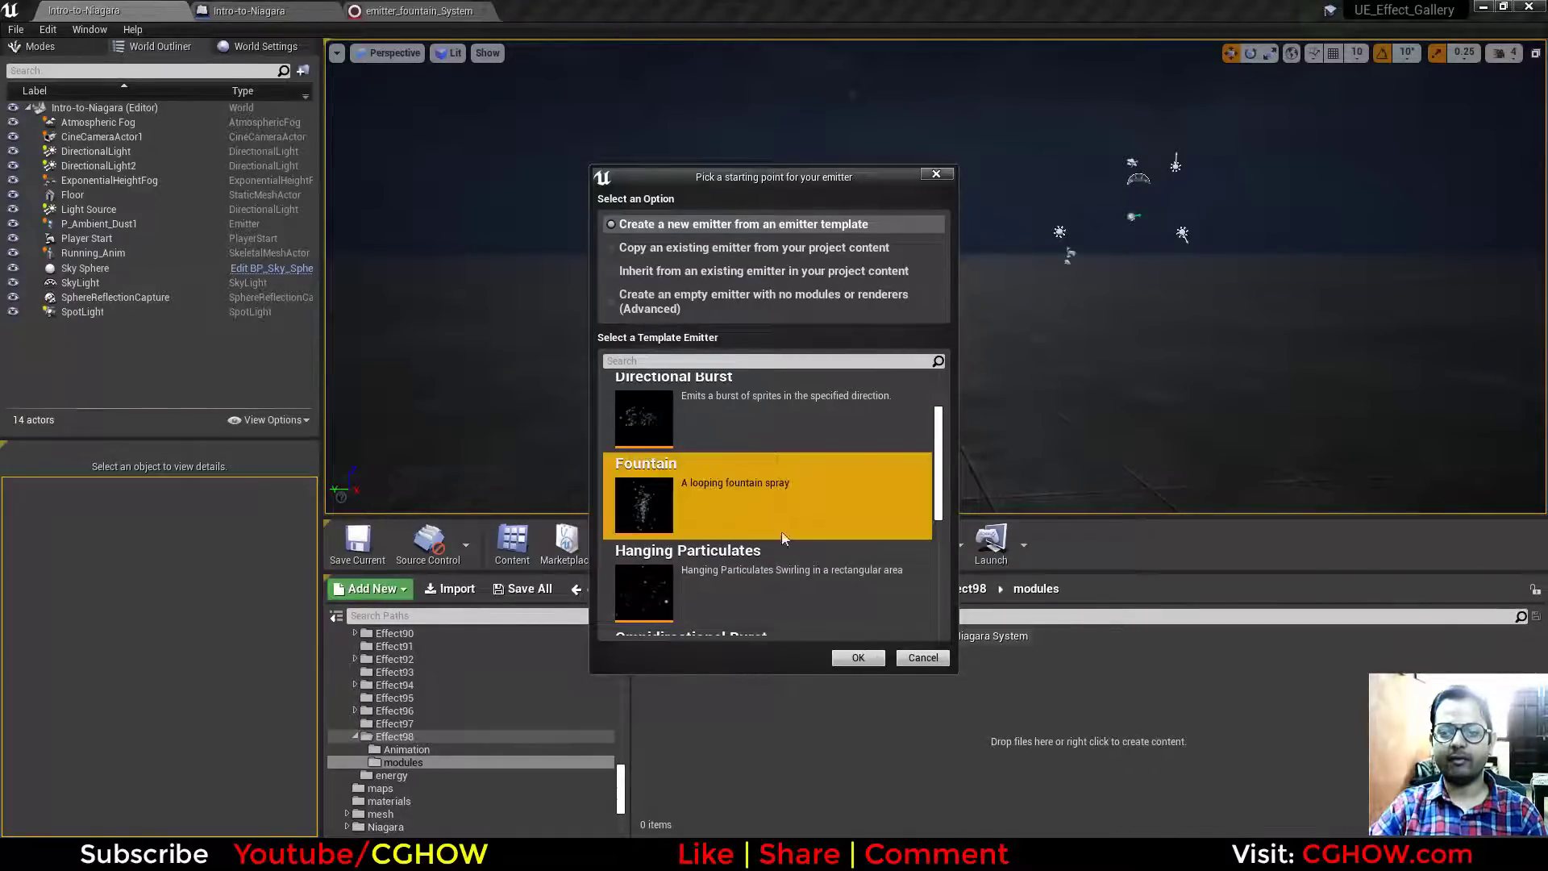
{"action": "left_click", "coordinate": [685, 416]}
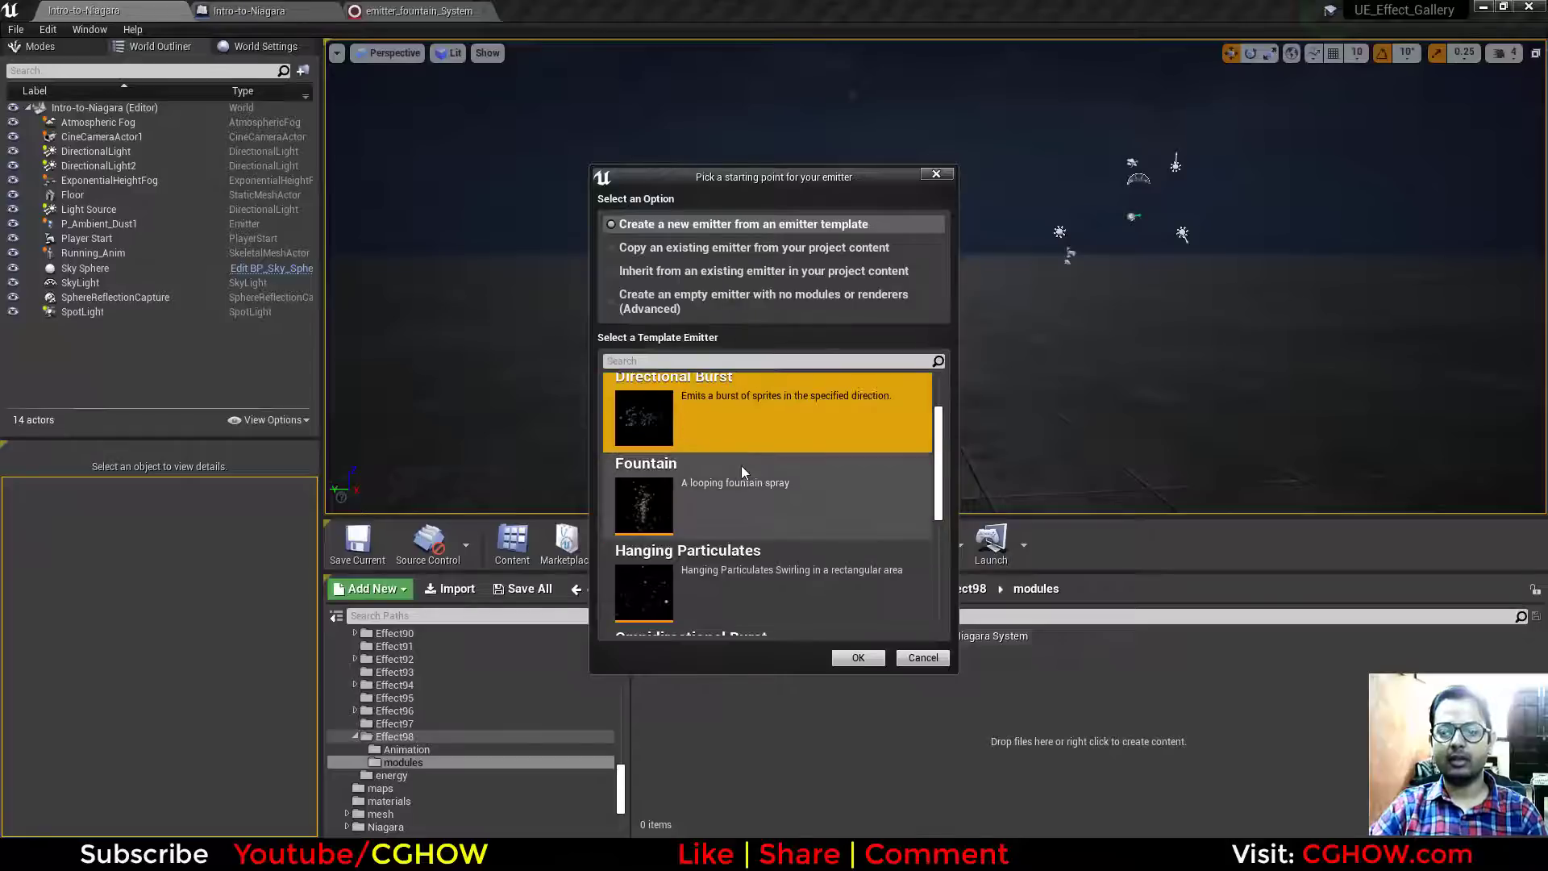
{"action": "double_click", "coordinate": [739, 418]}
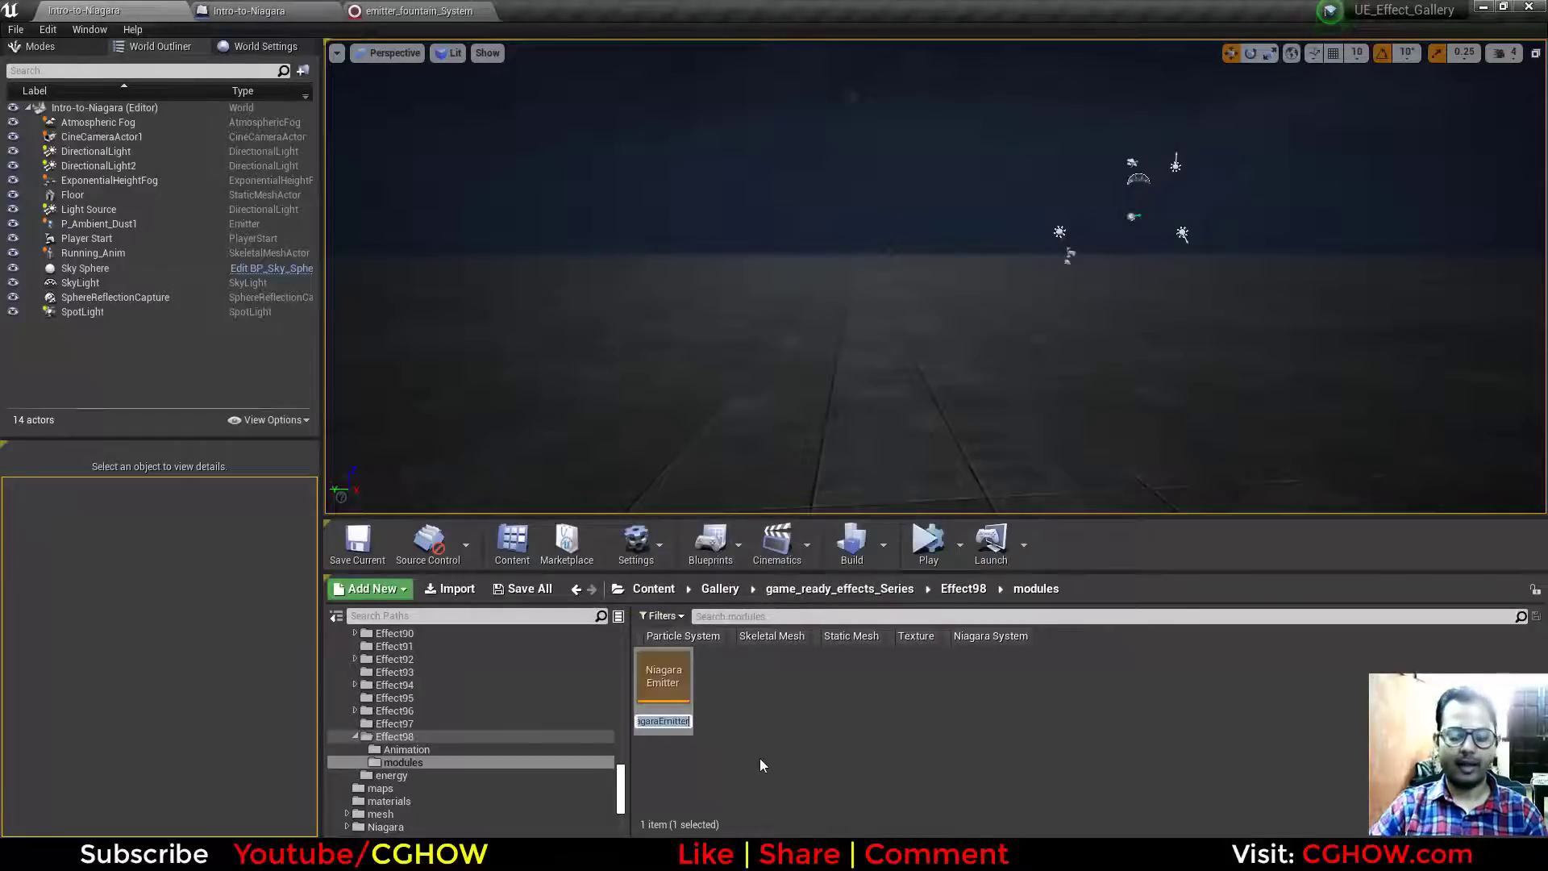
Step: Name the new emitter burst and open it to view its module stack in the System Overview
{"action": "type", "text": "burst"}
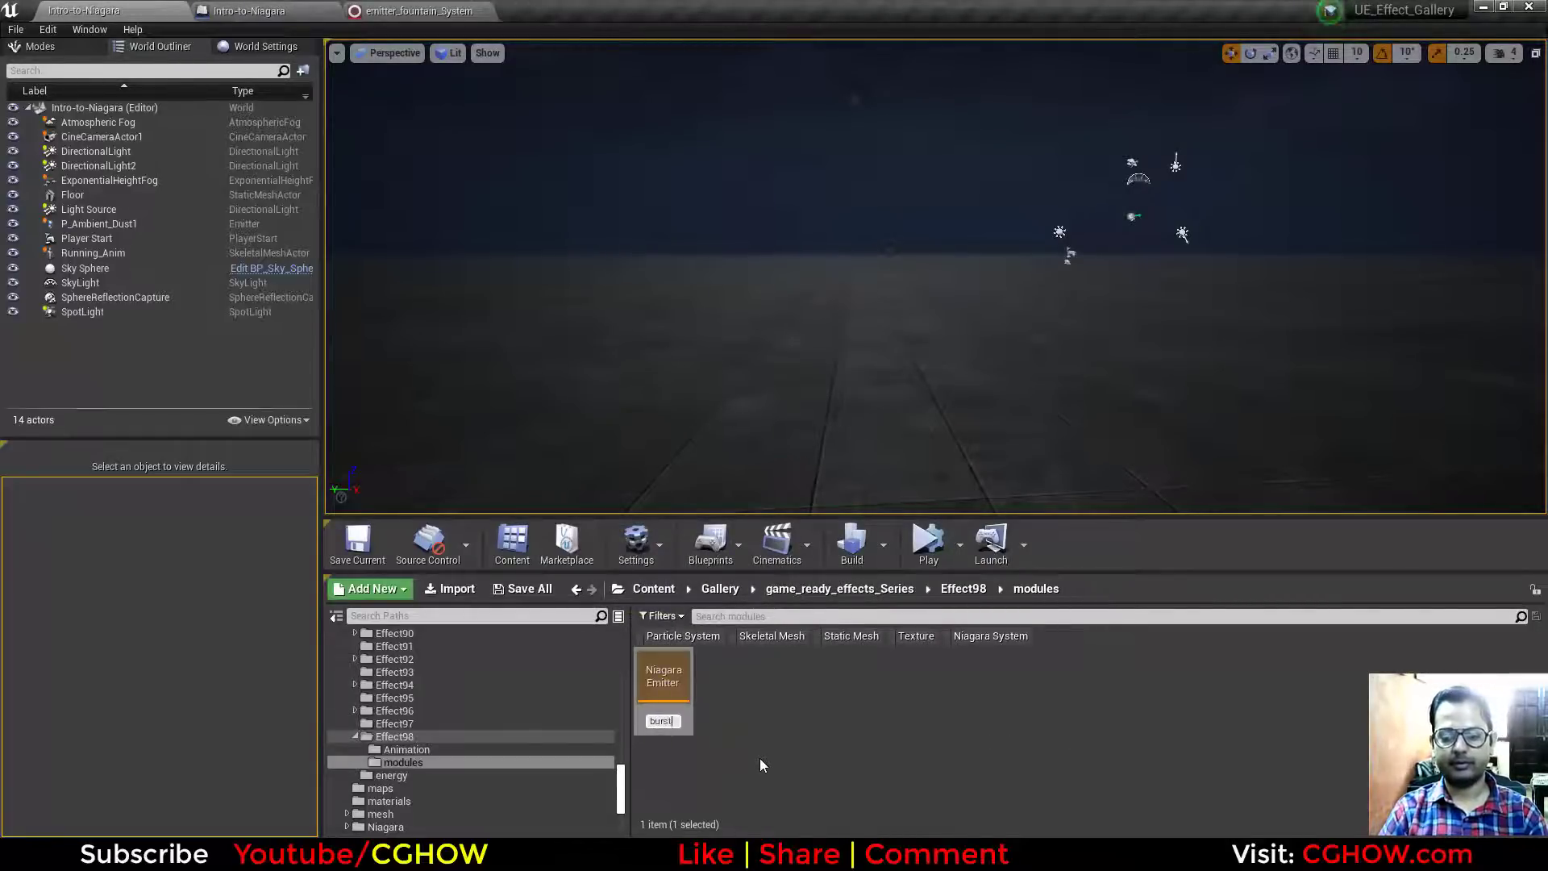
{"action": "key", "text": "Return"}
{"action": "key", "text": "Return"}
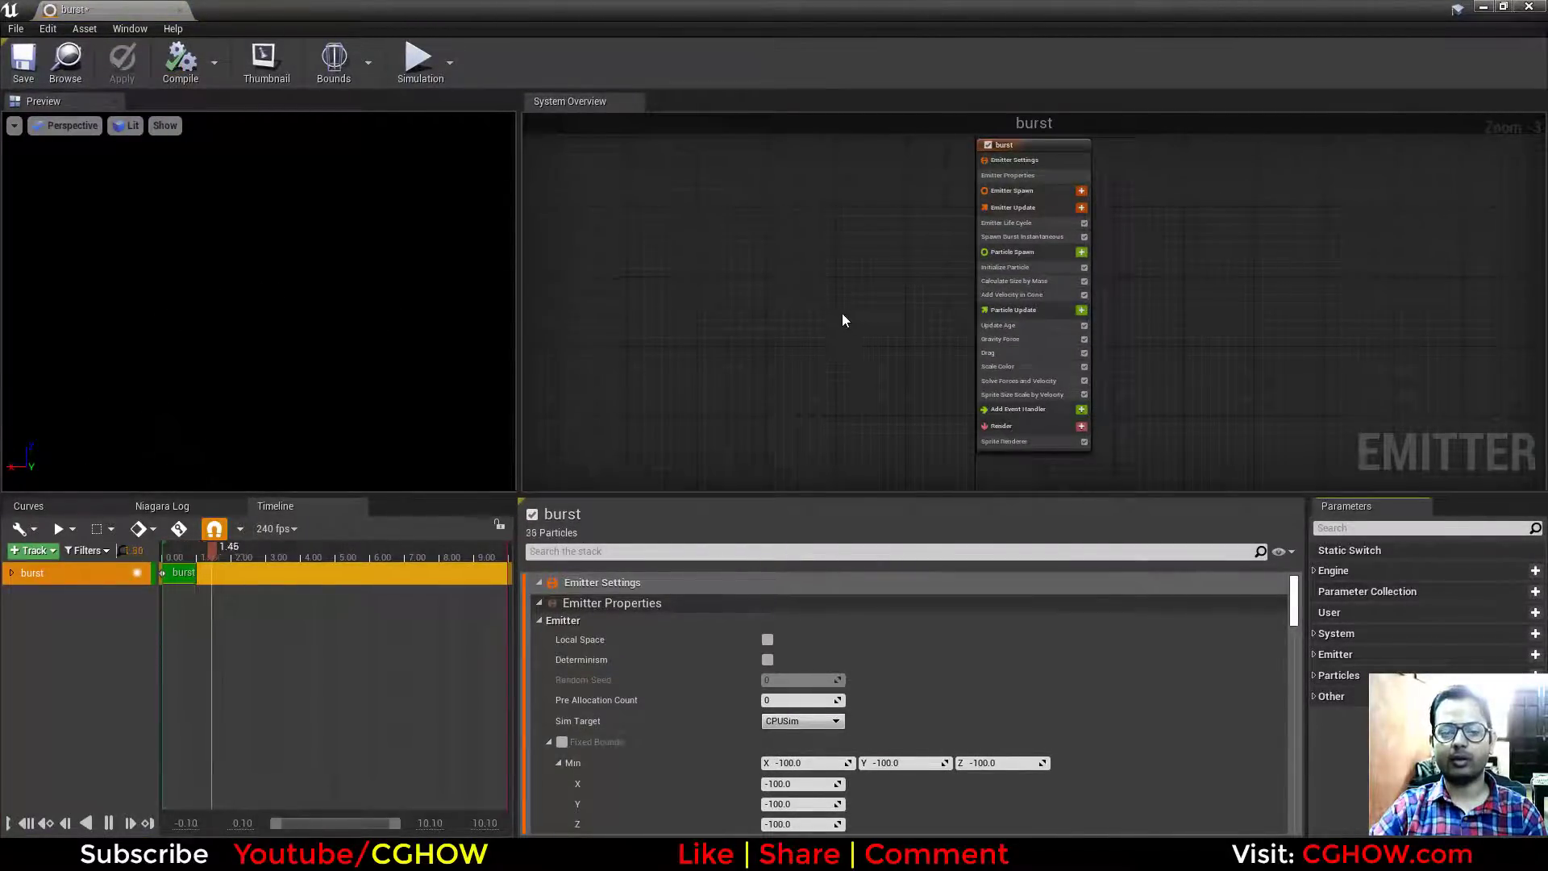
{"action": "right_click_drag", "start_coordinate": [843, 318], "coordinate": [663, 284]}
{"action": "scroll", "coordinate": [688, 326], "scroll_direction": "up", "scroll_amount": 2}
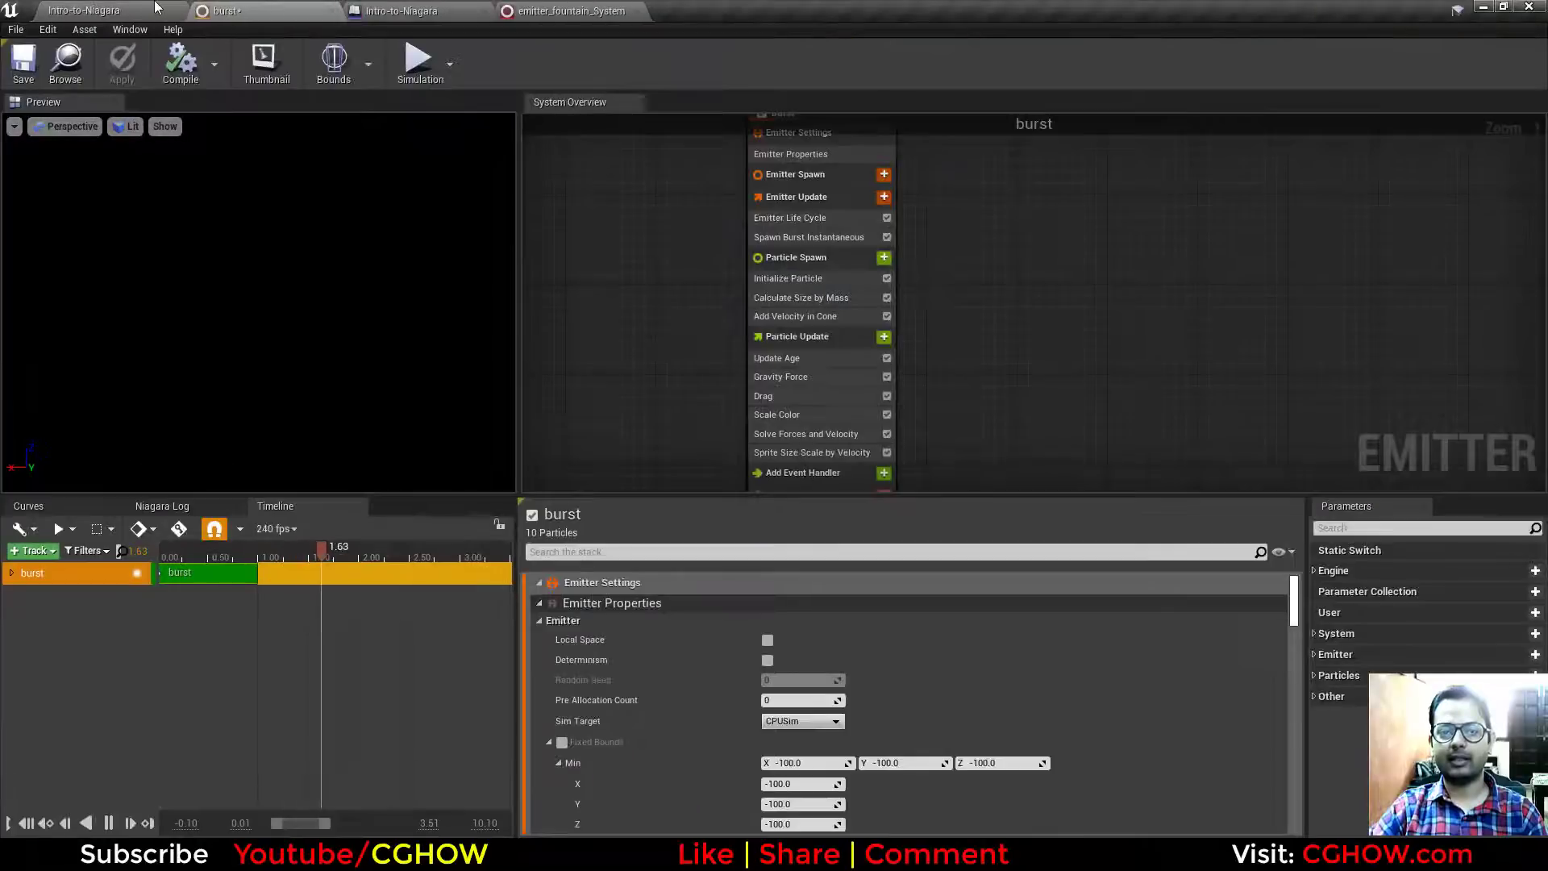
Step: Return to the level editor, create a Particle System in the modules folder and open it in Cascade
{"action": "left_click", "coordinate": [155, 8]}
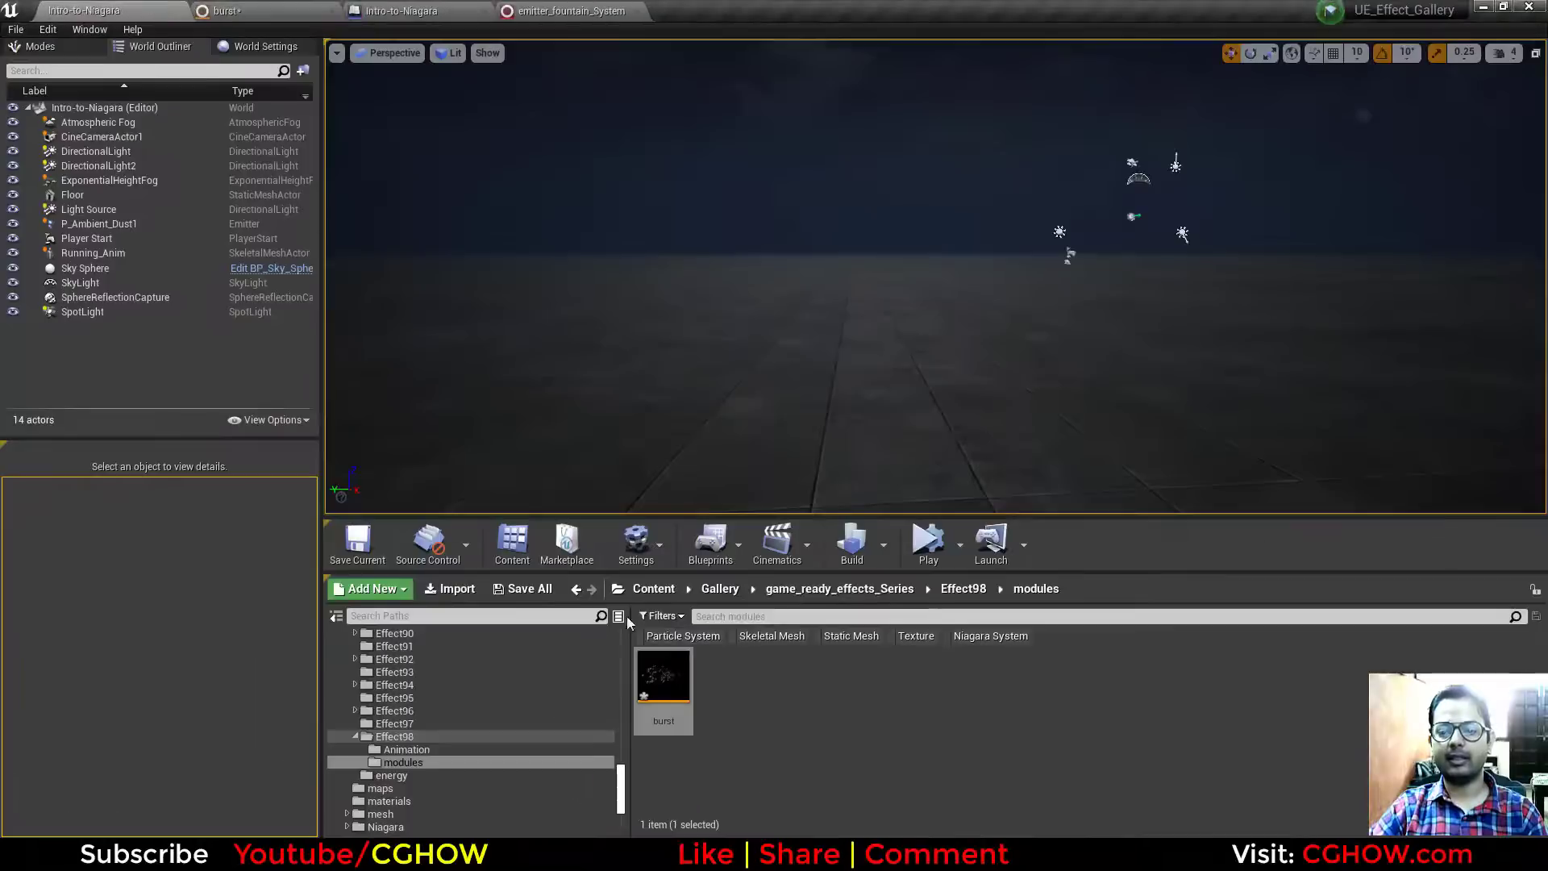
{"action": "right_click", "coordinate": [834, 723]}
{"action": "mouse_move", "coordinate": [943, 577]}
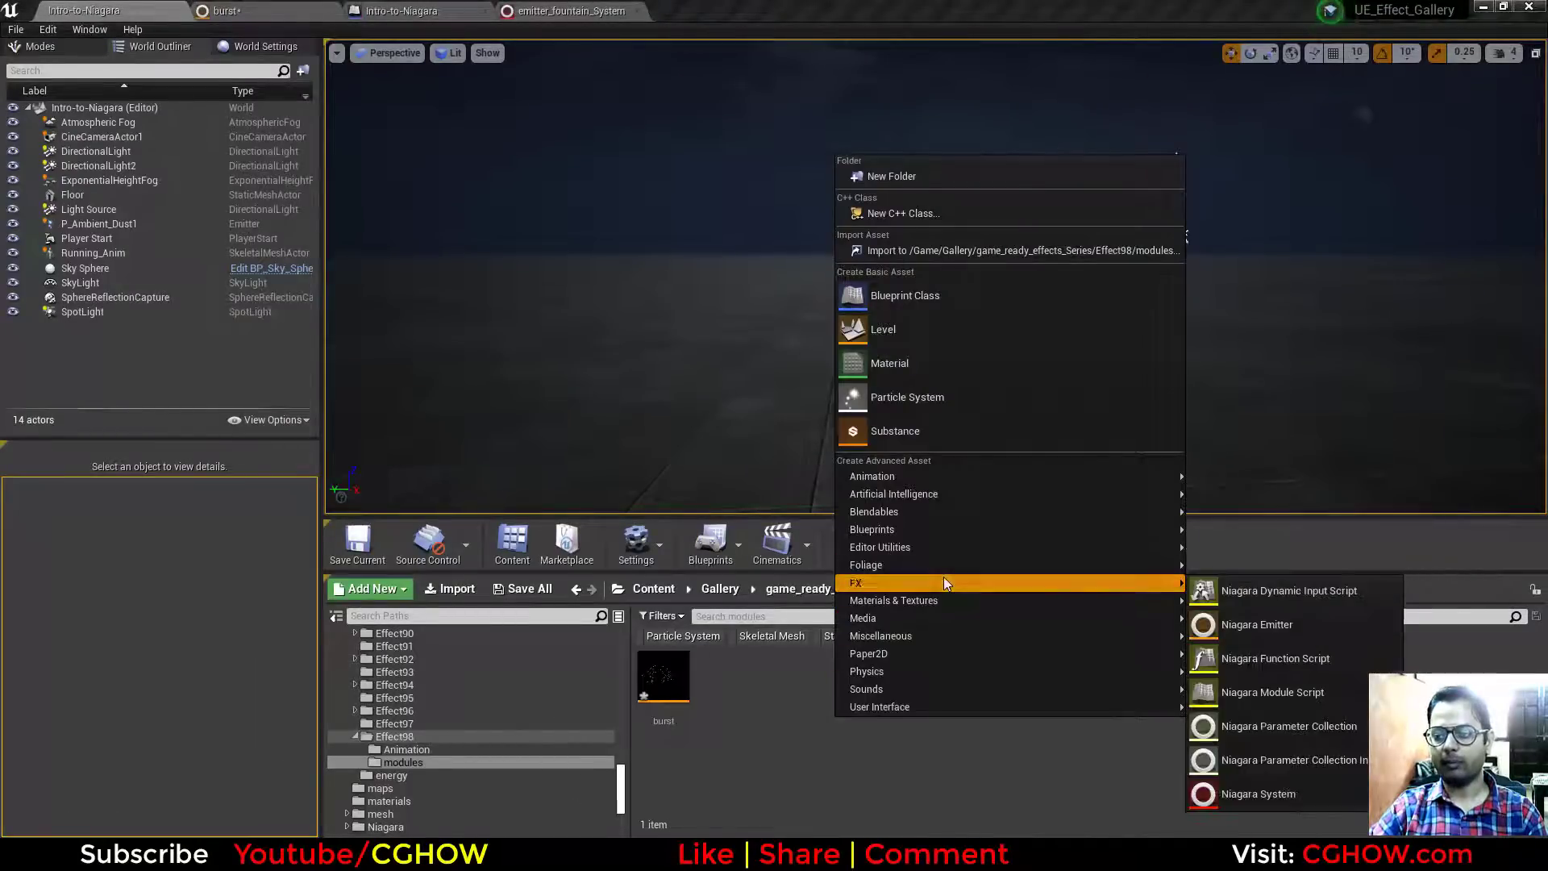
{"action": "left_click", "coordinate": [907, 397]}
{"action": "left_click", "coordinate": [720, 679]}
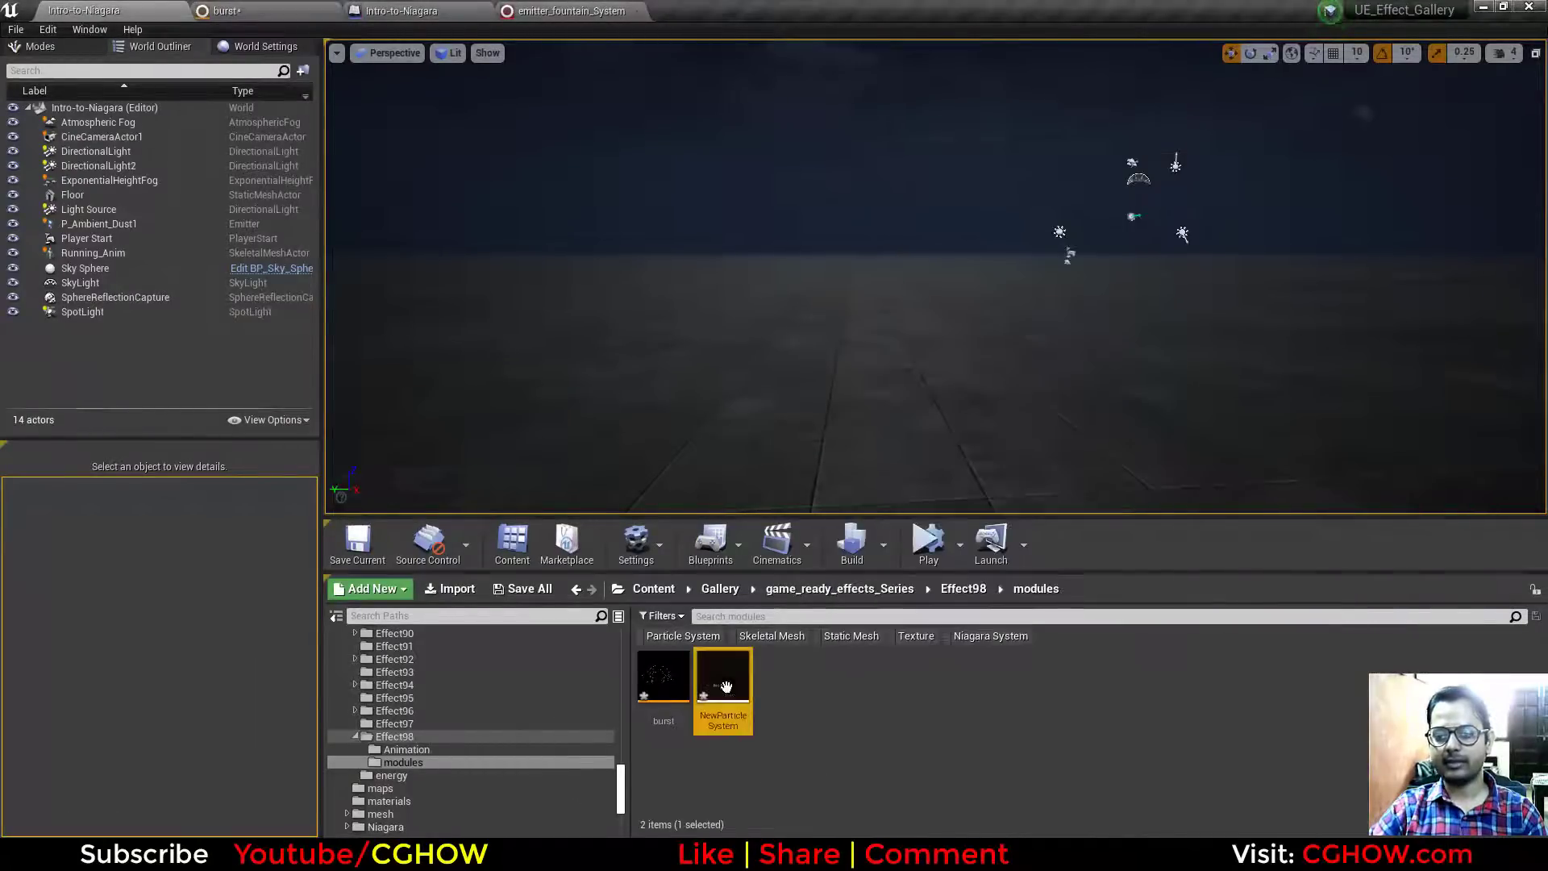
{"action": "double_click", "coordinate": [720, 680]}
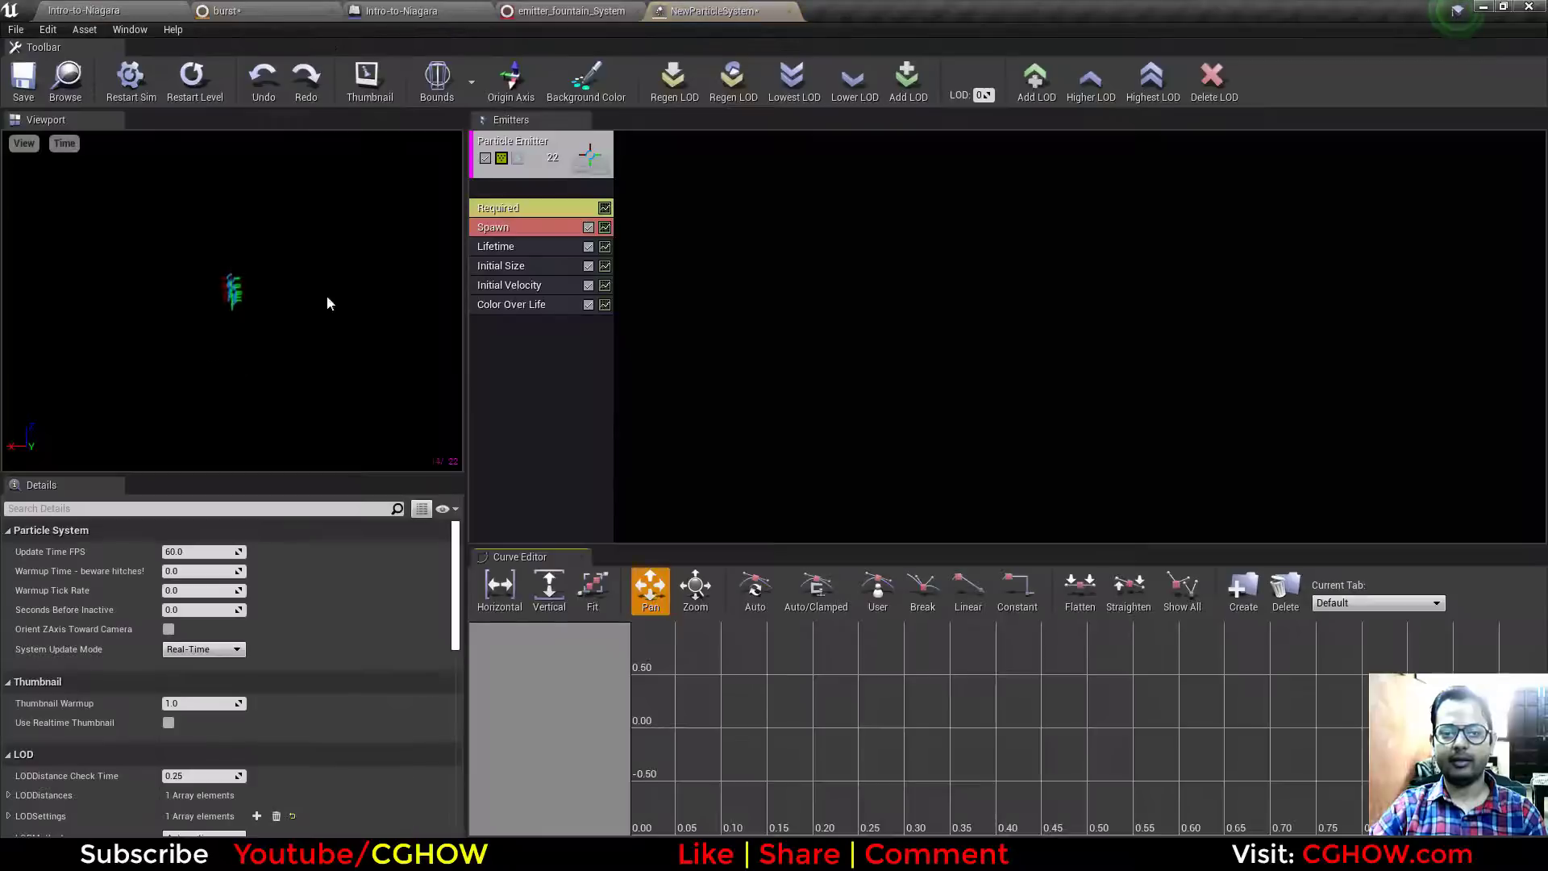
Step: Set the emitter's material in the Required module to m_Radial
{"action": "left_click", "coordinate": [485, 207]}
{"action": "left_click", "coordinate": [291, 563]}
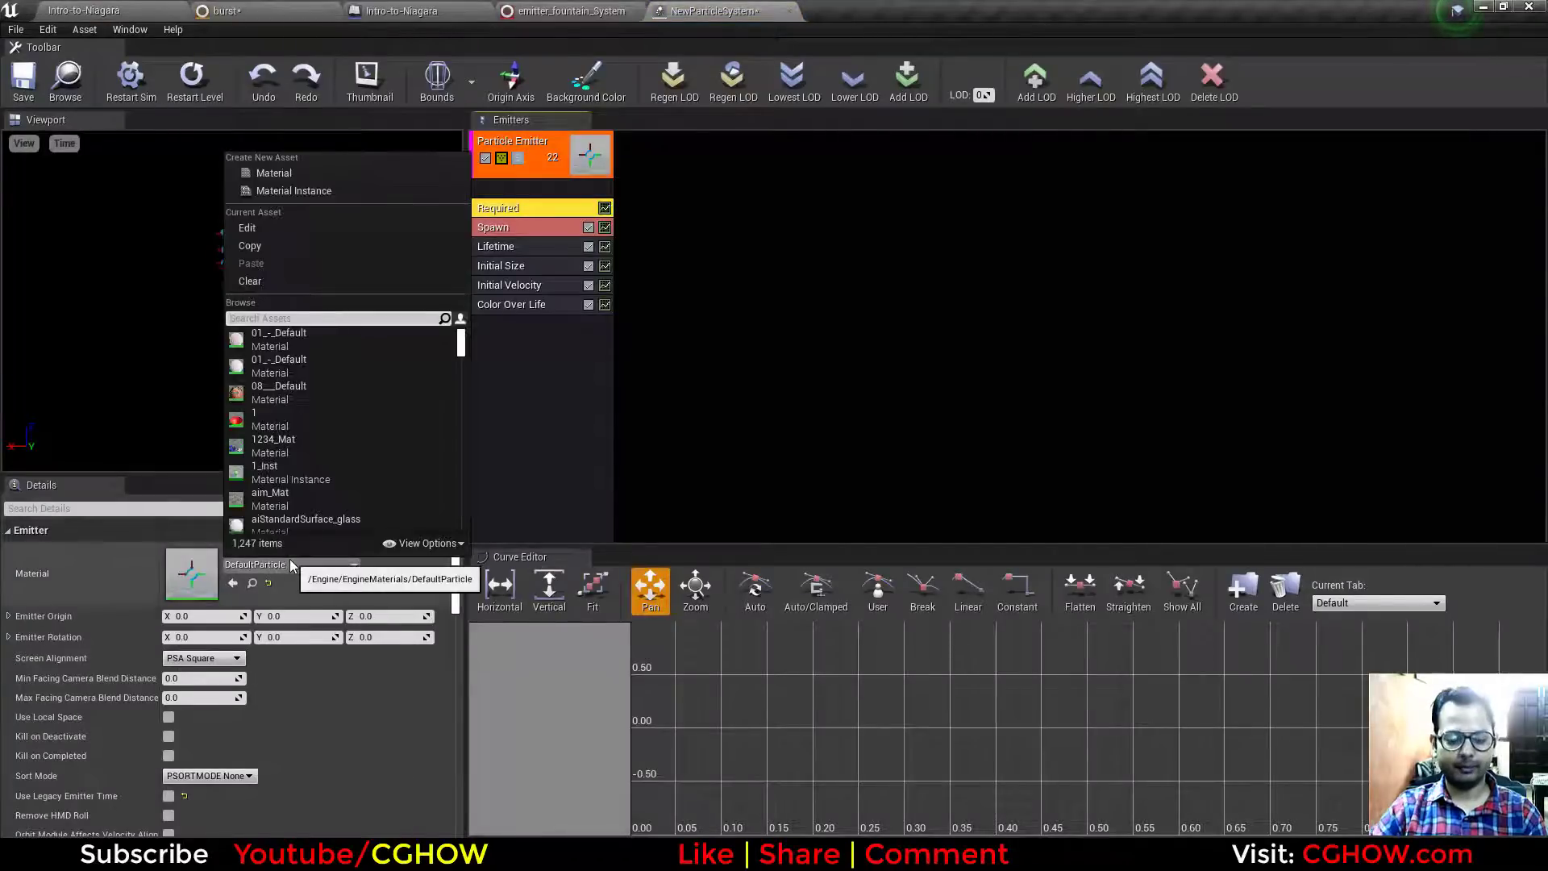
{"action": "type", "text": "radial"}
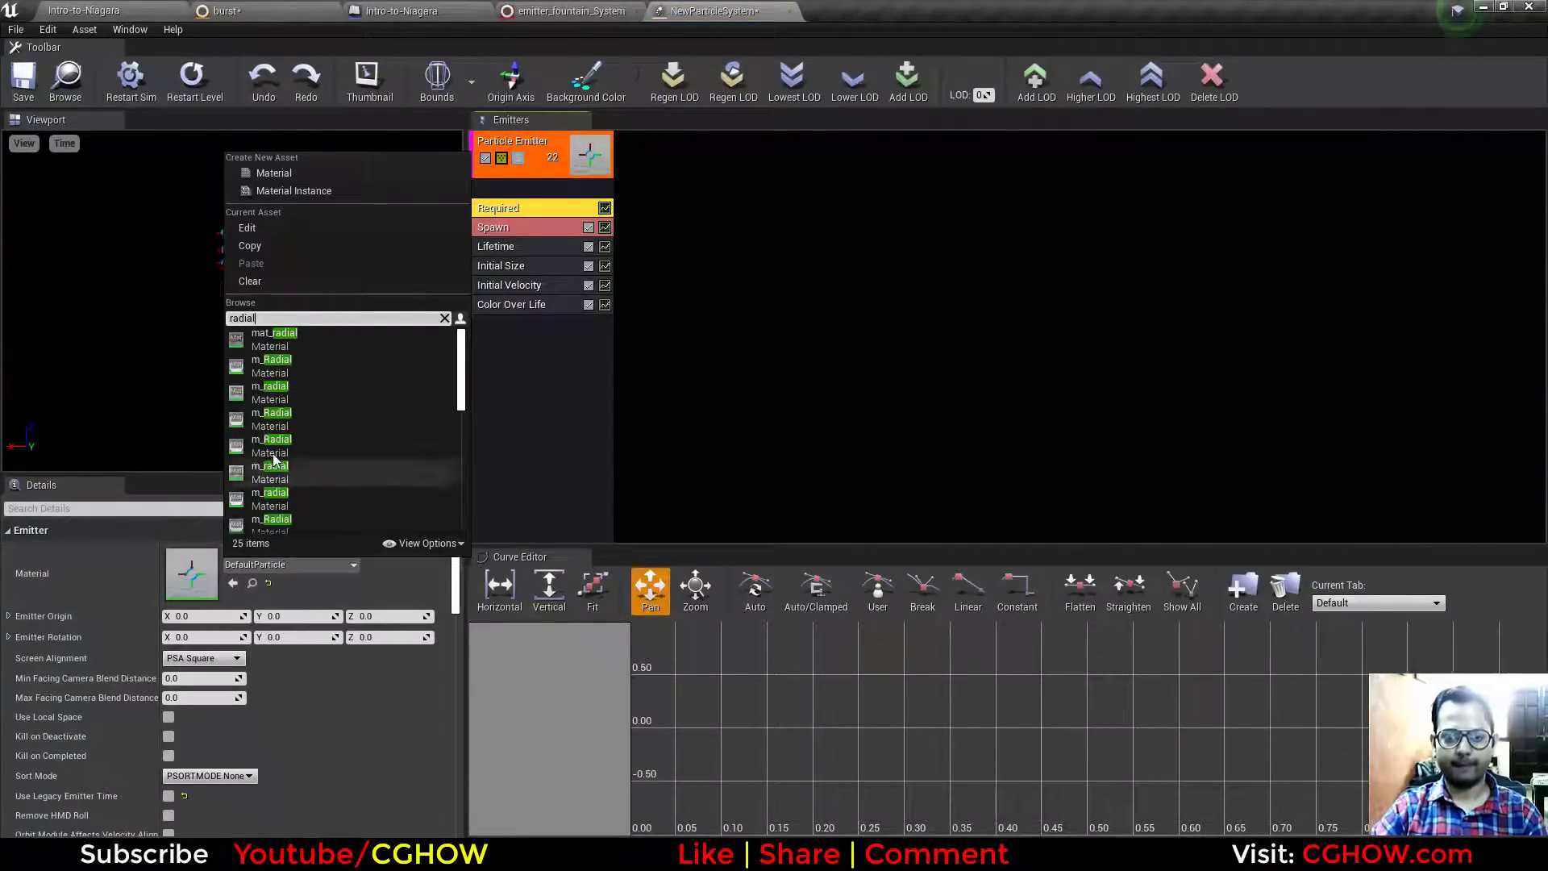
{"action": "left_click", "coordinate": [278, 449]}
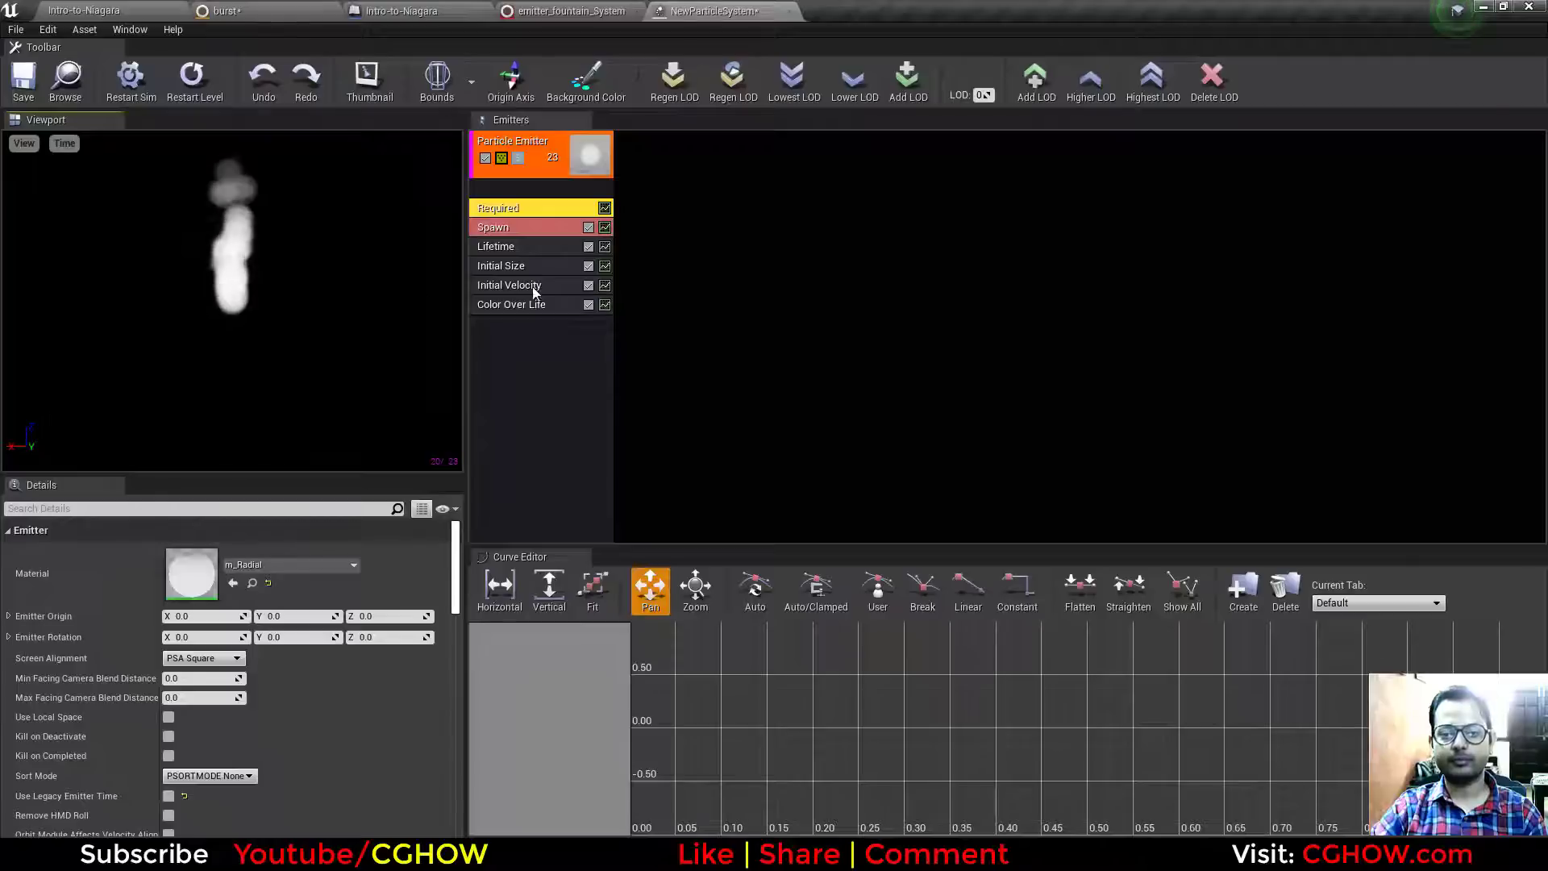
Step: Add a Sphere location module and a Size By Life module to the particle emitter
{"action": "right_click", "coordinate": [545, 366]}
{"action": "mouse_move", "coordinate": [597, 598]}
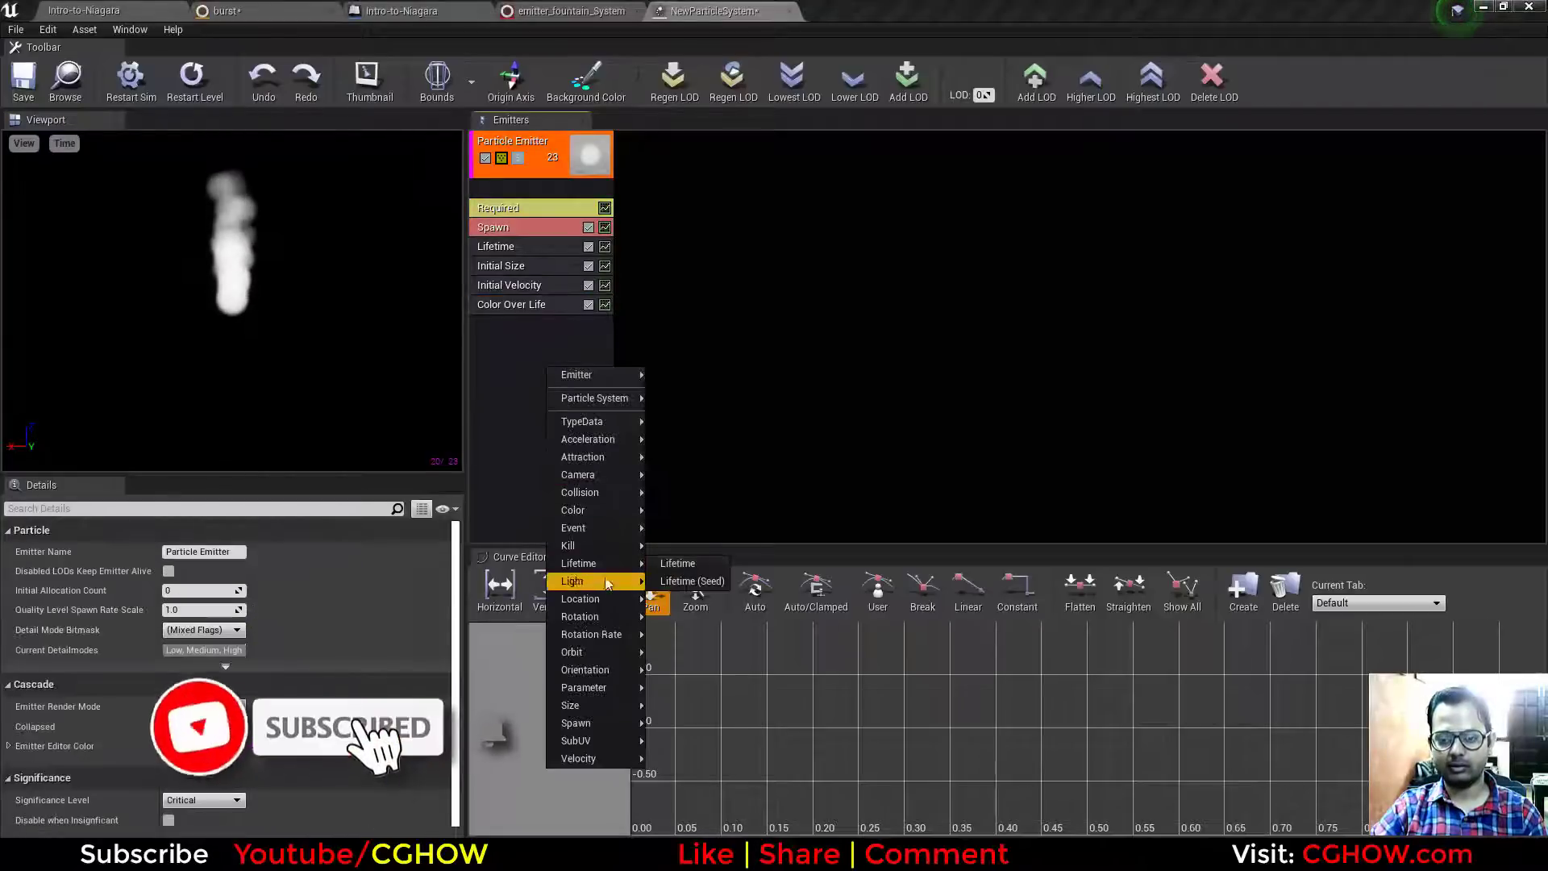
{"action": "left_click", "coordinate": [714, 706]}
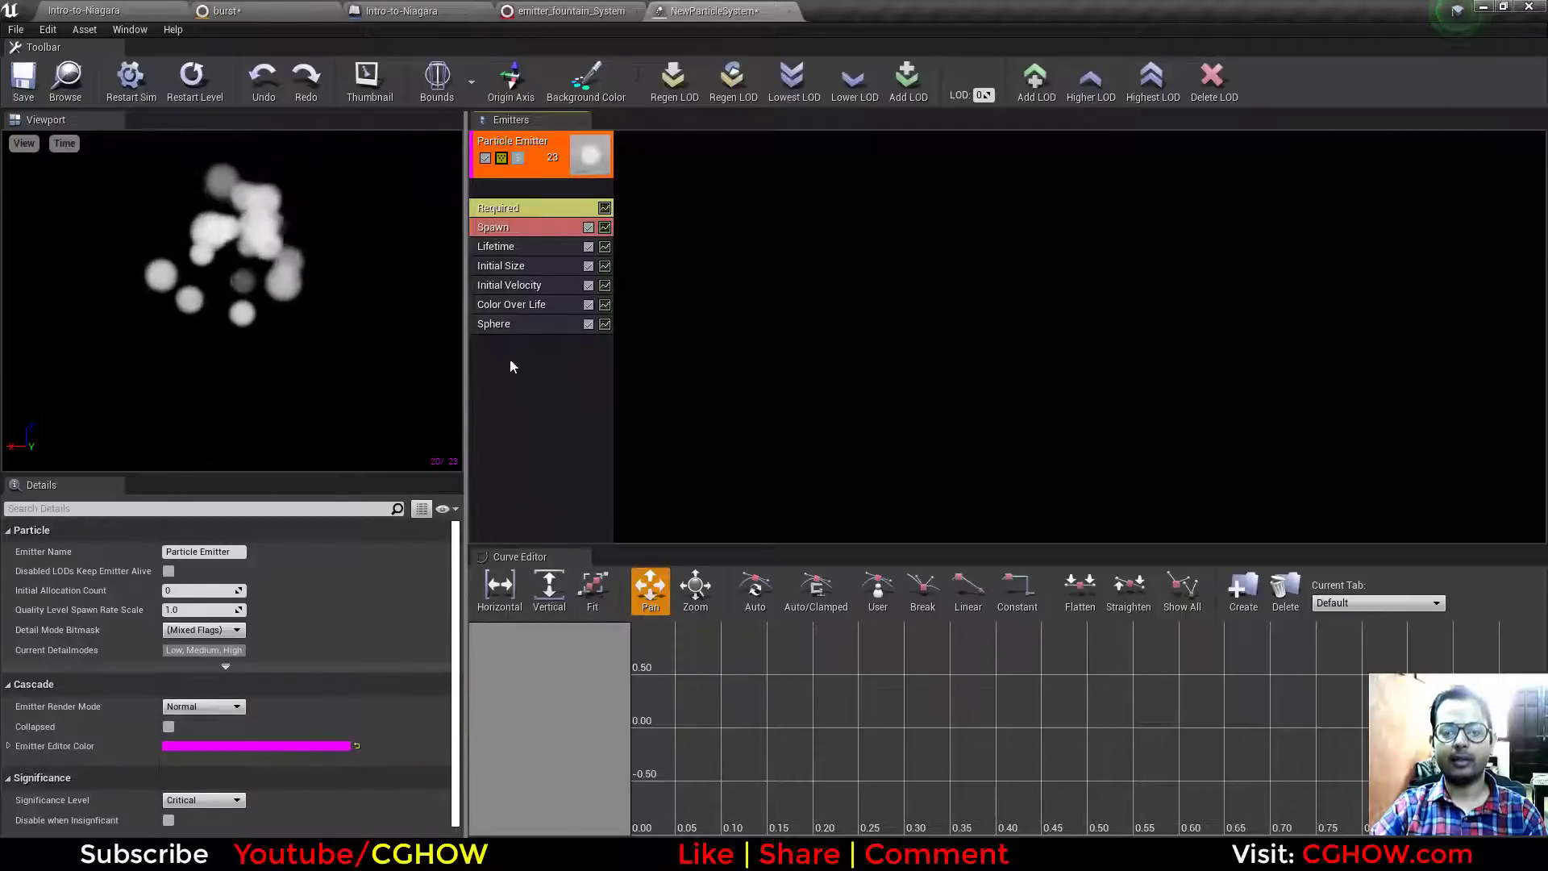
{"action": "right_click", "coordinate": [529, 371]}
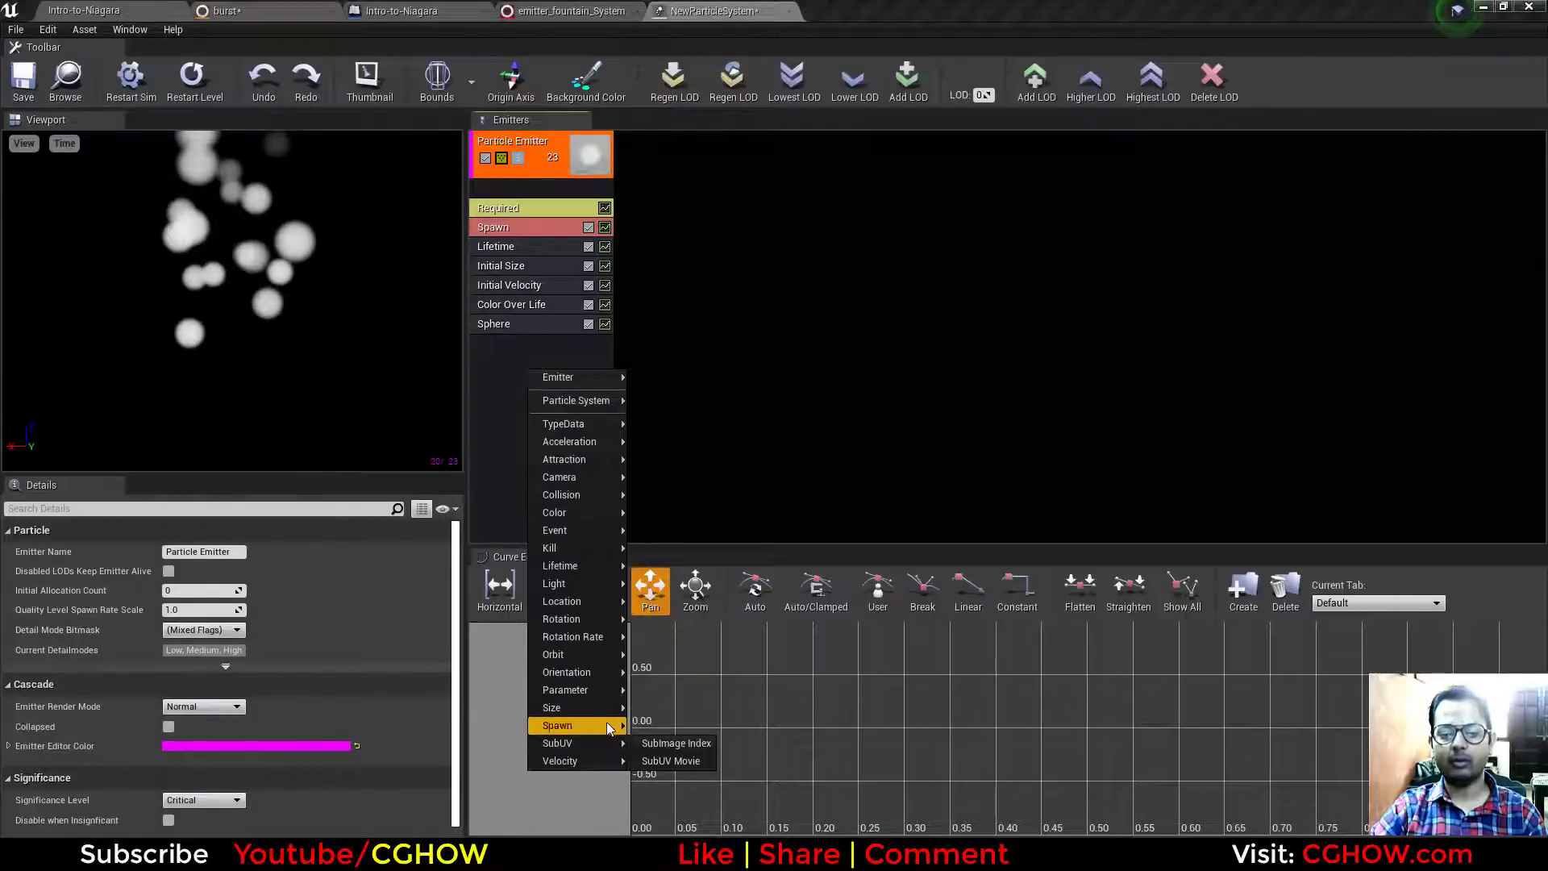
{"action": "mouse_move", "coordinate": [615, 713]}
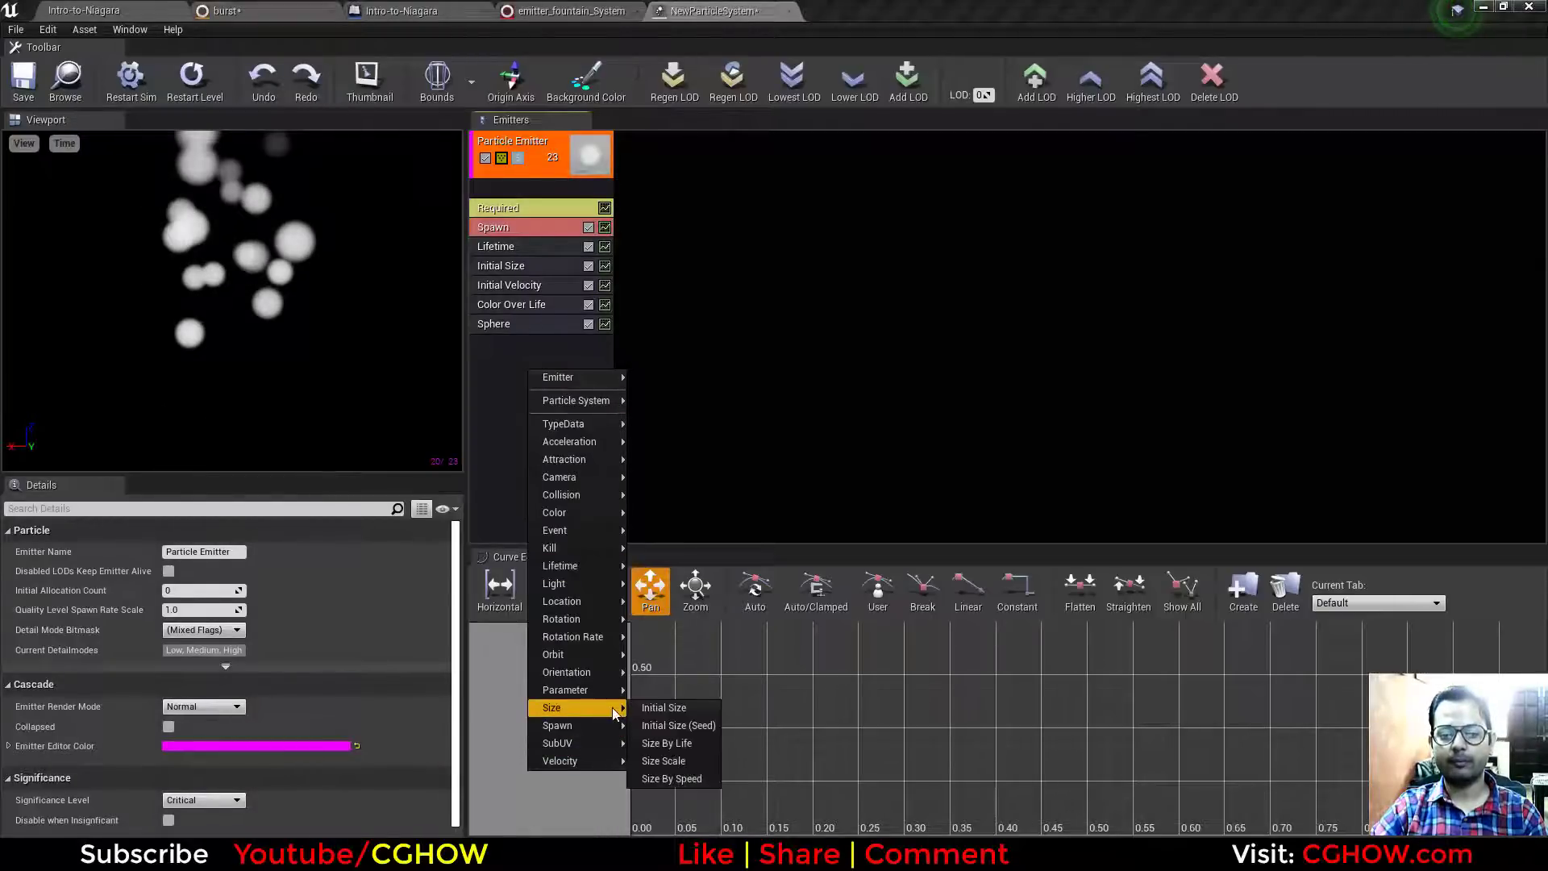
{"action": "left_click", "coordinate": [699, 745]}
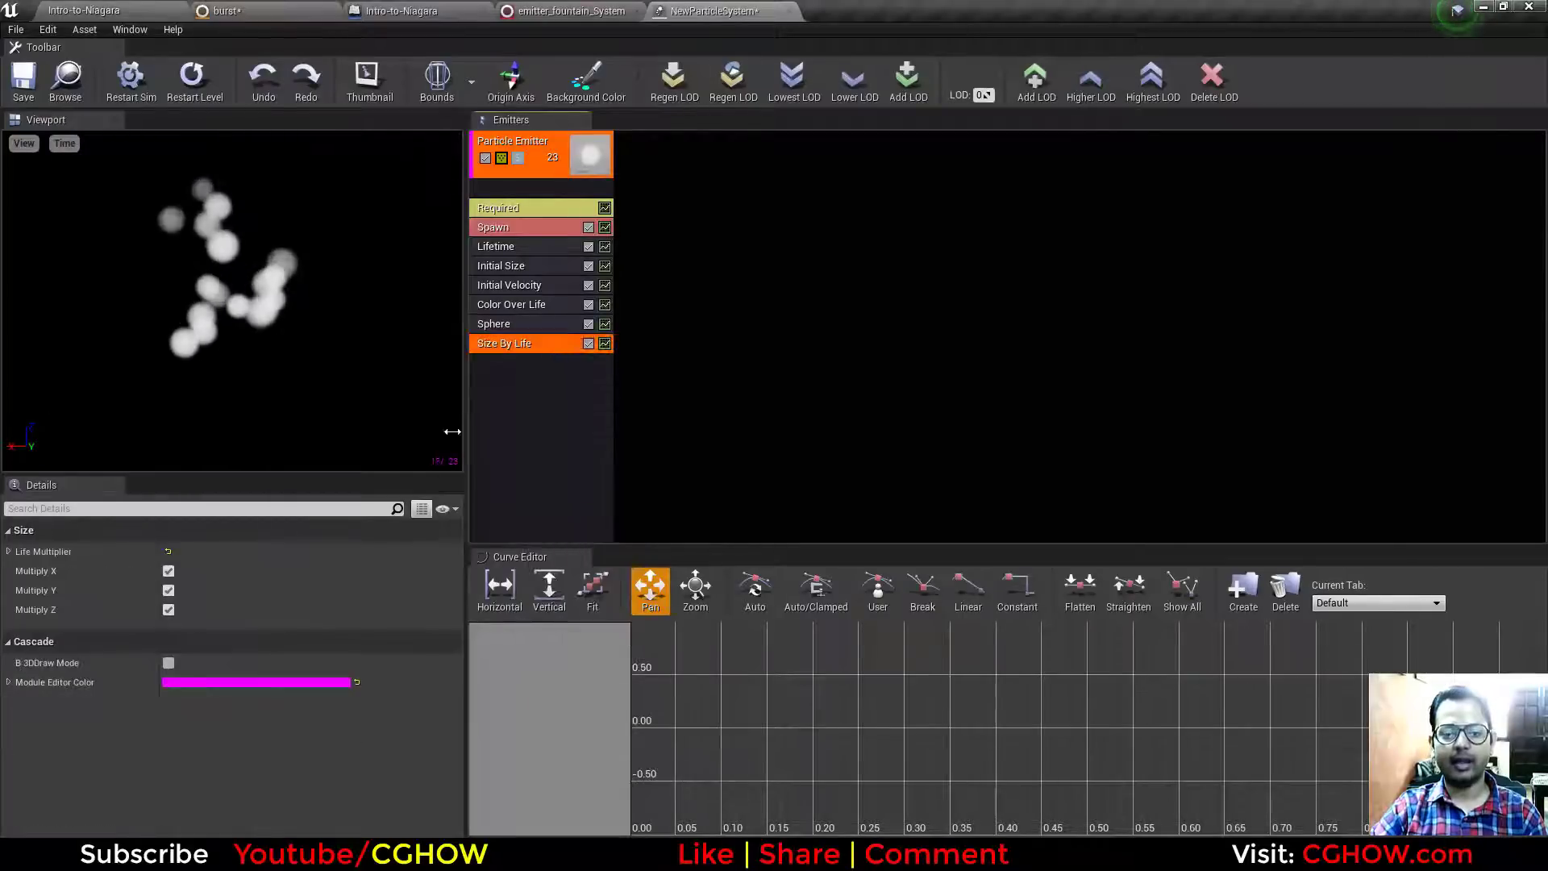
Step: Expand the Size By Life module's Life Multiplier settings and set Locked Axes to XYZ
{"action": "left_click", "coordinate": [10, 552], "text": "shift"}
{"action": "scroll", "coordinate": [138, 650], "scroll_direction": "down", "scroll_amount": 10}
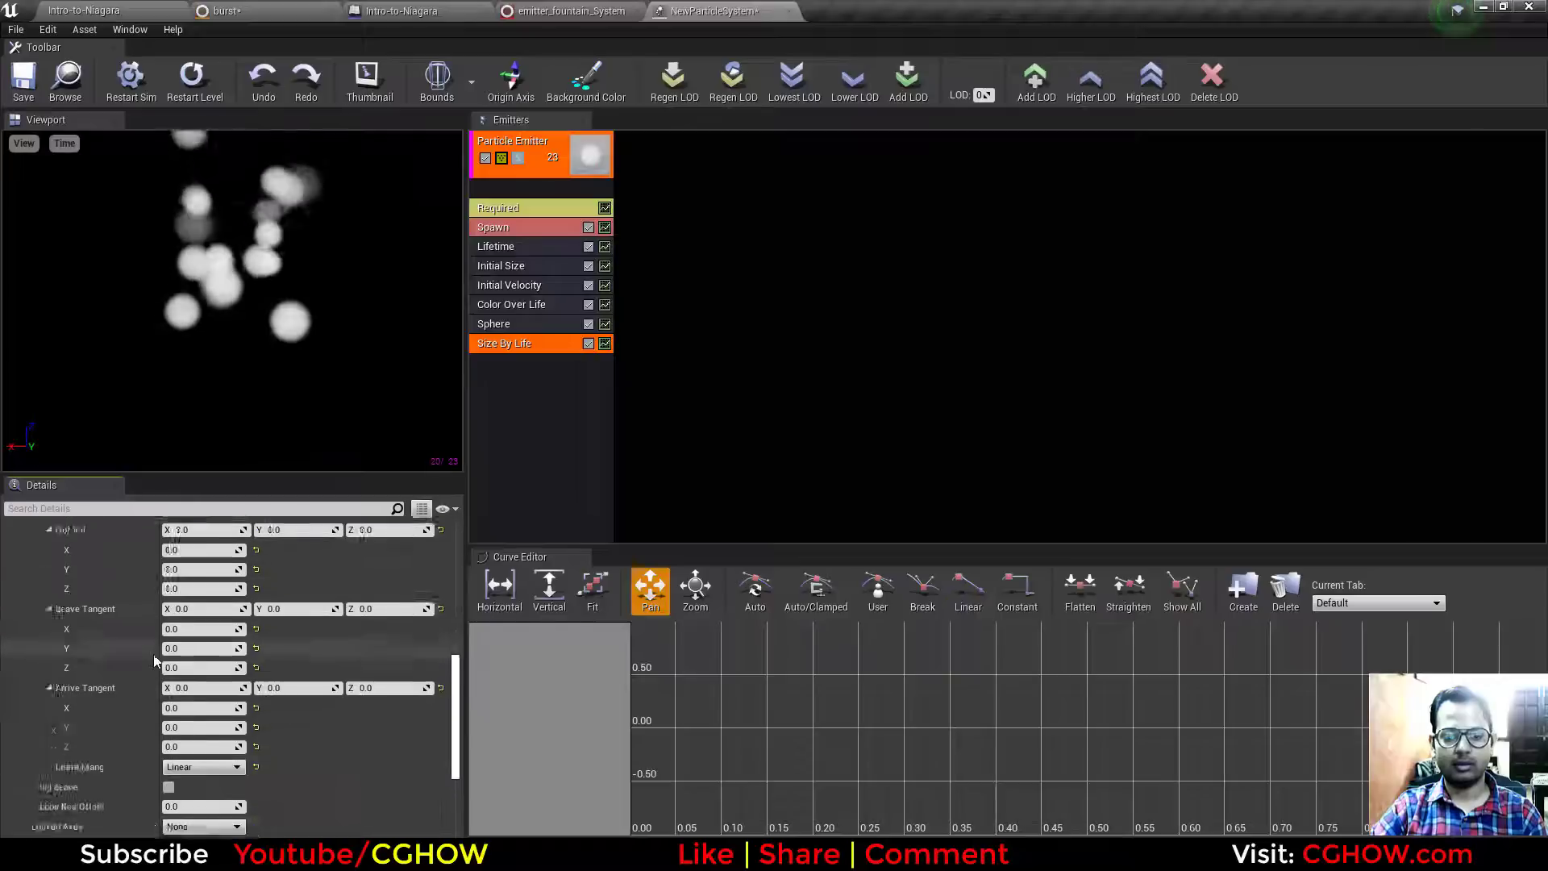
{"action": "scroll", "coordinate": [155, 661], "scroll_direction": "down", "scroll_amount": 3}
{"action": "left_click", "coordinate": [203, 665]}
{"action": "left_click", "coordinate": [196, 718]}
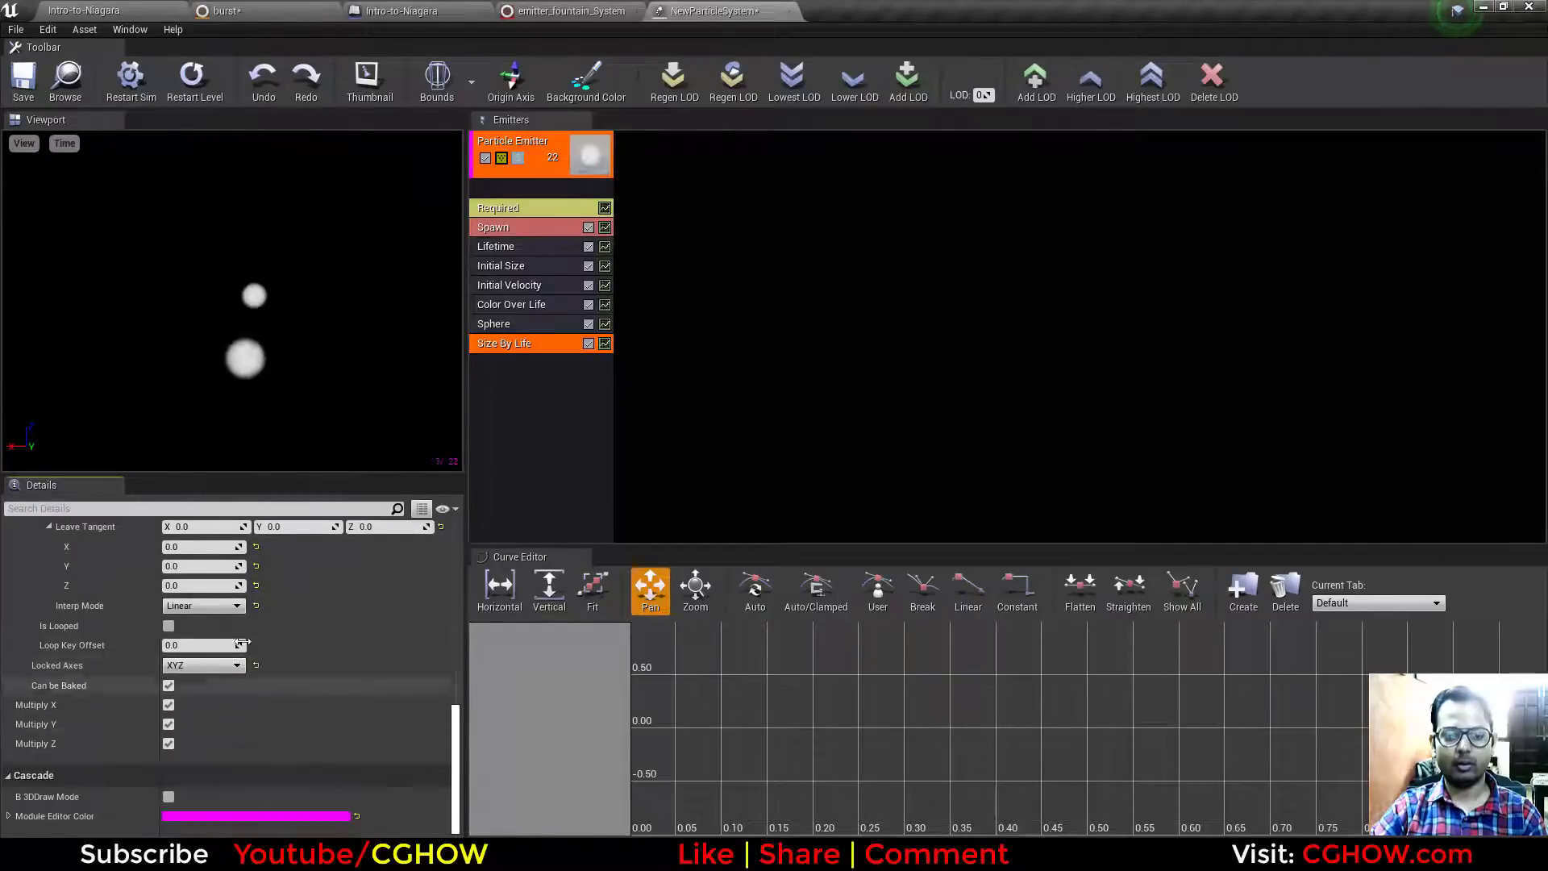
{"action": "scroll", "coordinate": [242, 643], "scroll_direction": "up", "scroll_amount": 12}
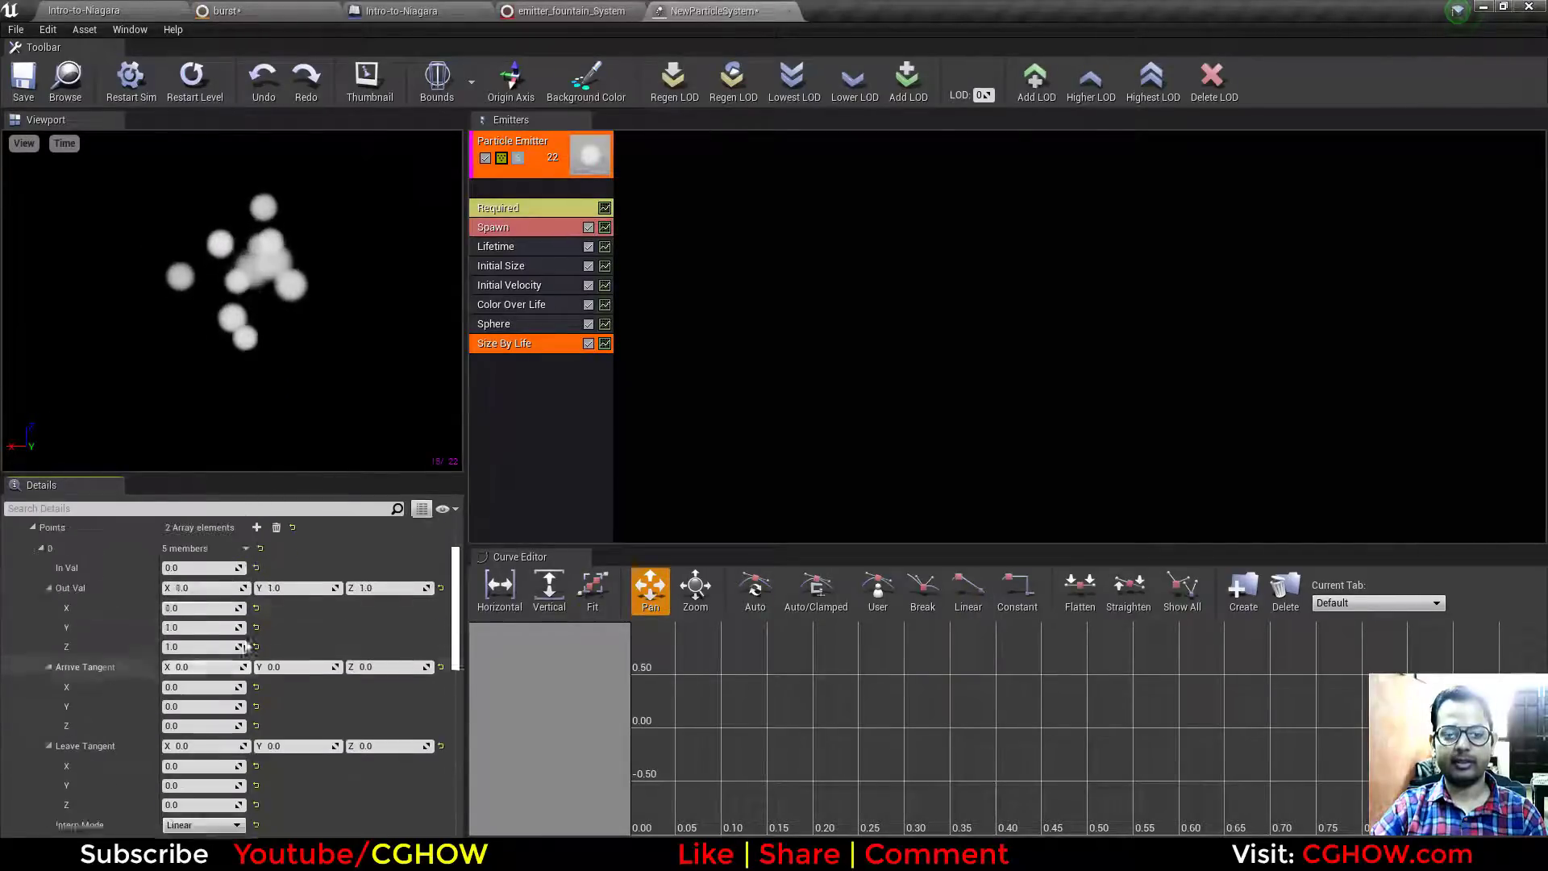
Step: Load the Size By Life curve into the Curve Editor, fit it and add keys between about 0.10 and 0.81
{"action": "left_click", "coordinate": [605, 344]}
{"action": "left_click", "coordinate": [592, 587]}
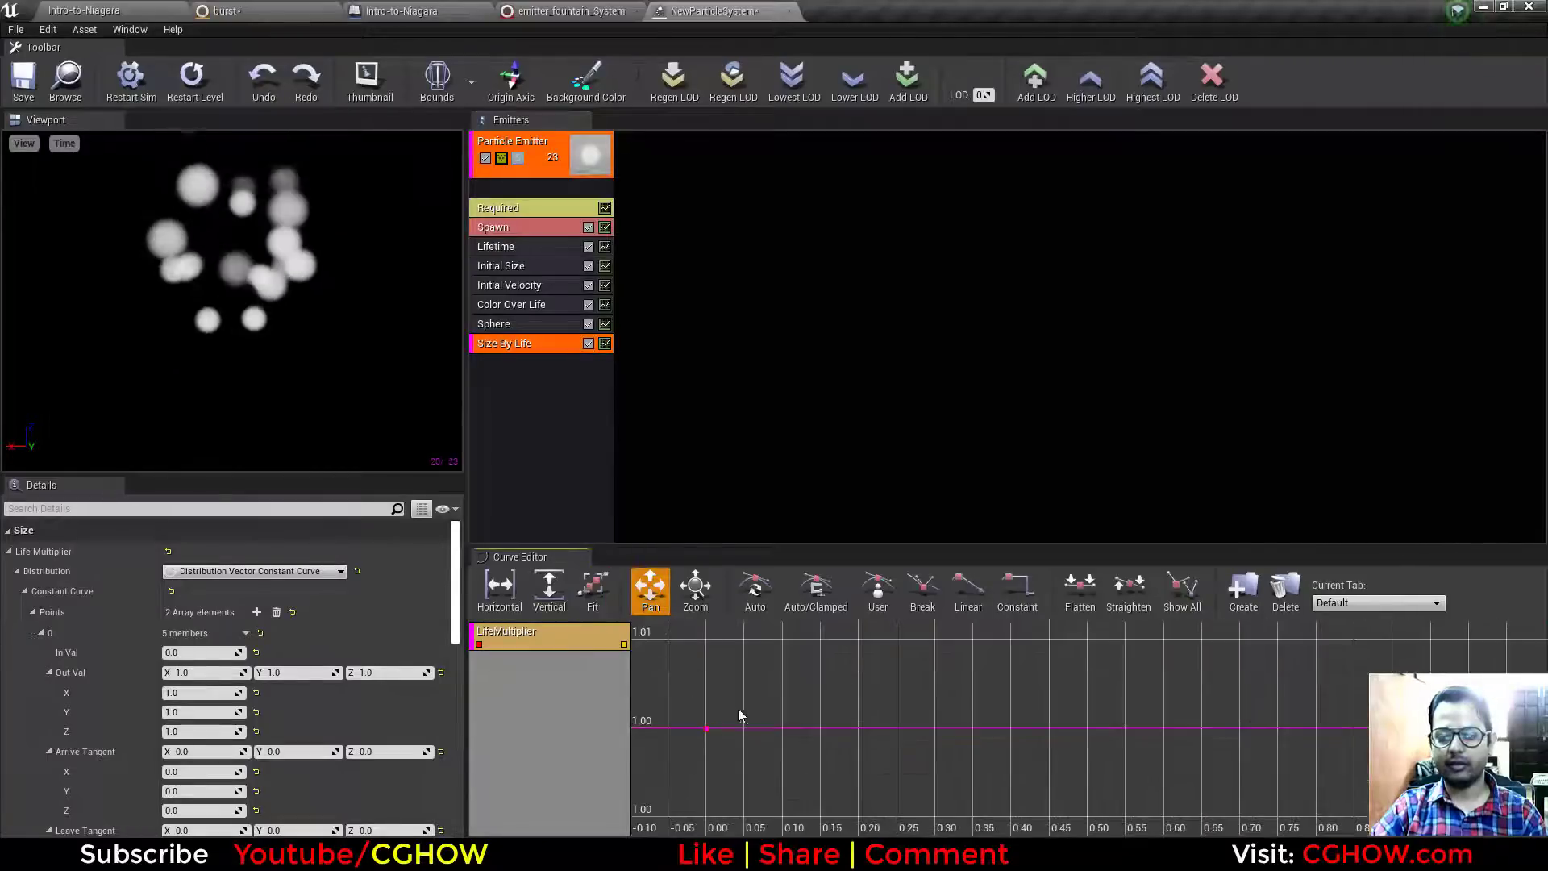
{"action": "left_click", "coordinate": [781, 727], "text": "ctrl"}
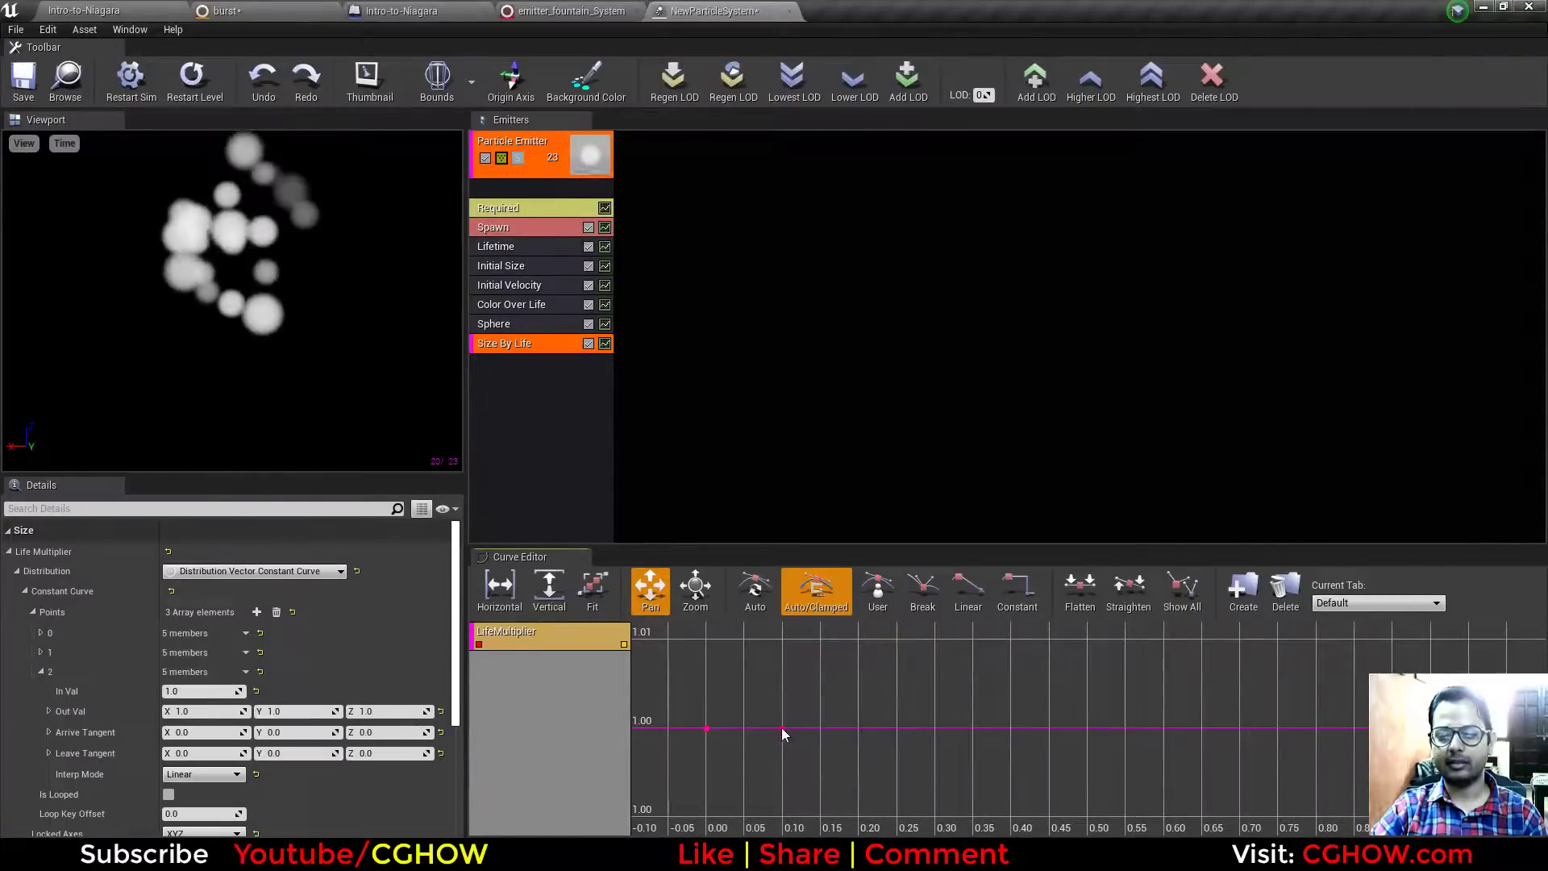
{"action": "left_click", "coordinate": [883, 728], "text": "ctrl"}
{"action": "left_click", "coordinate": [975, 728], "text": "ctrl"}
{"action": "left_click", "coordinate": [1095, 728], "text": "ctrl"}
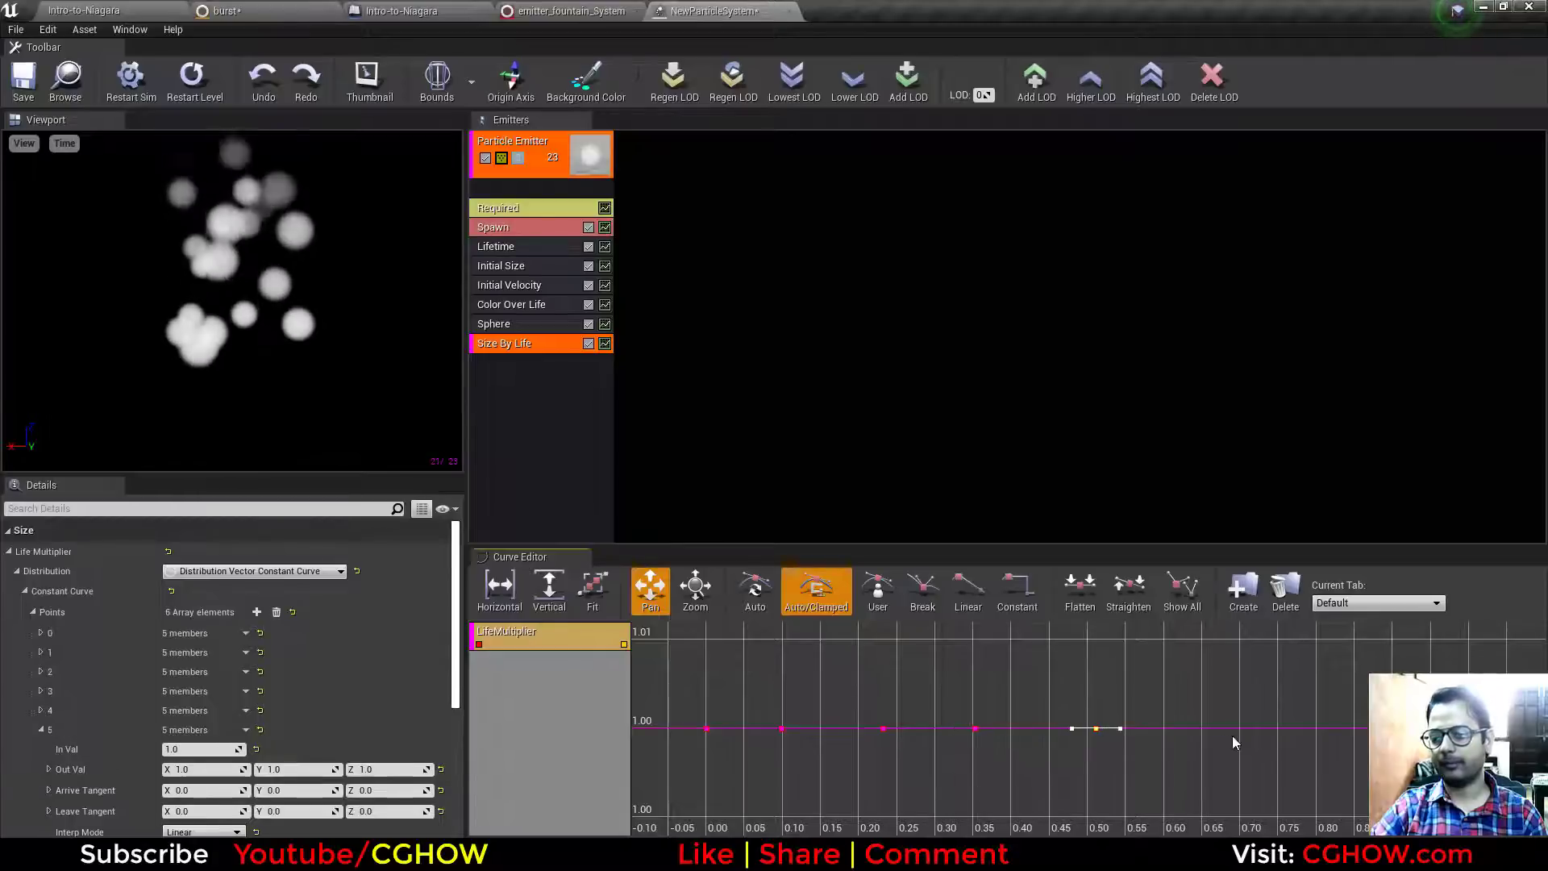
{"action": "left_click", "coordinate": [1232, 728], "text": "ctrl"}
{"action": "left_click", "coordinate": [1324, 728], "text": "ctrl"}
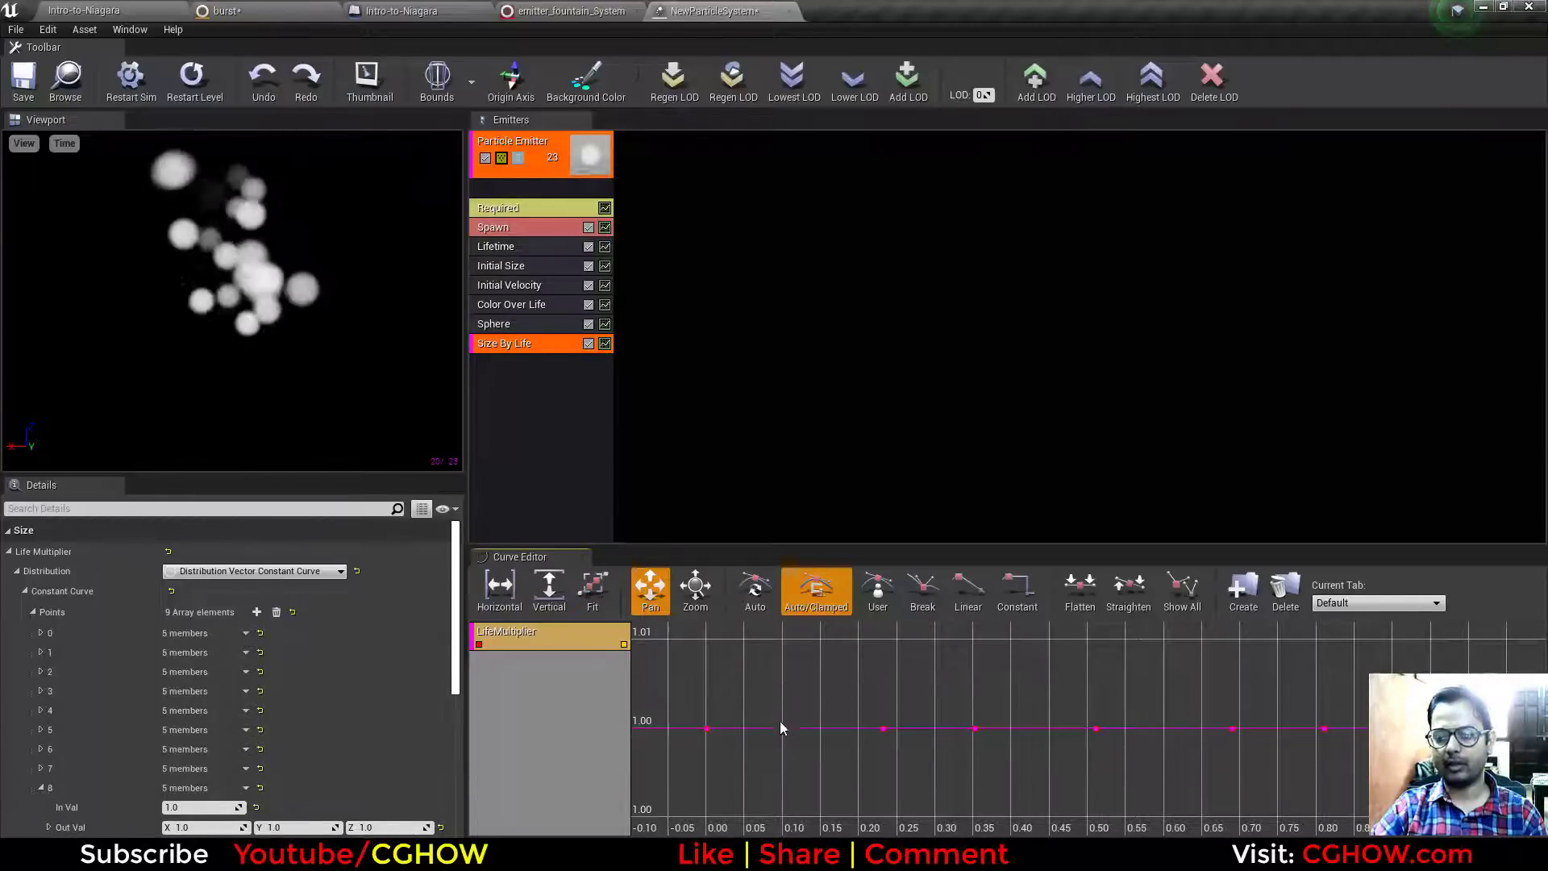
Step: Lower the LifeMultiplier curve keys near 0.10, 0.35 and 0.69 to shape an alternating wave
{"action": "left_click_drag", "start_coordinate": [781, 728], "coordinate": [782, 805]}
{"action": "left_click_drag", "start_coordinate": [981, 730], "coordinate": [982, 785]}
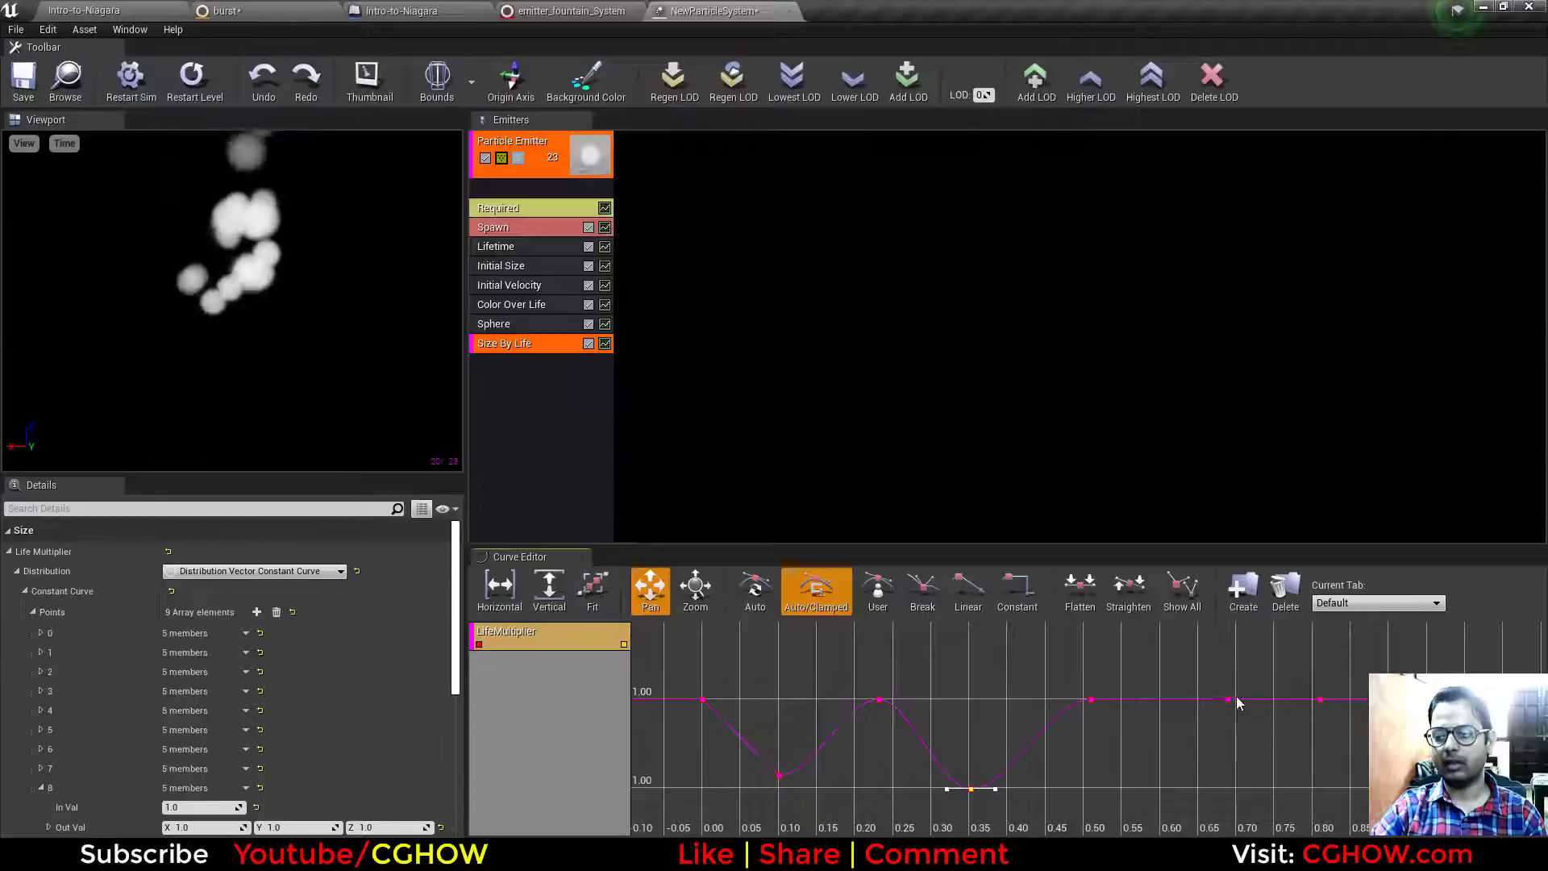
{"action": "left_click_drag", "start_coordinate": [1234, 700], "coordinate": [1232, 797]}
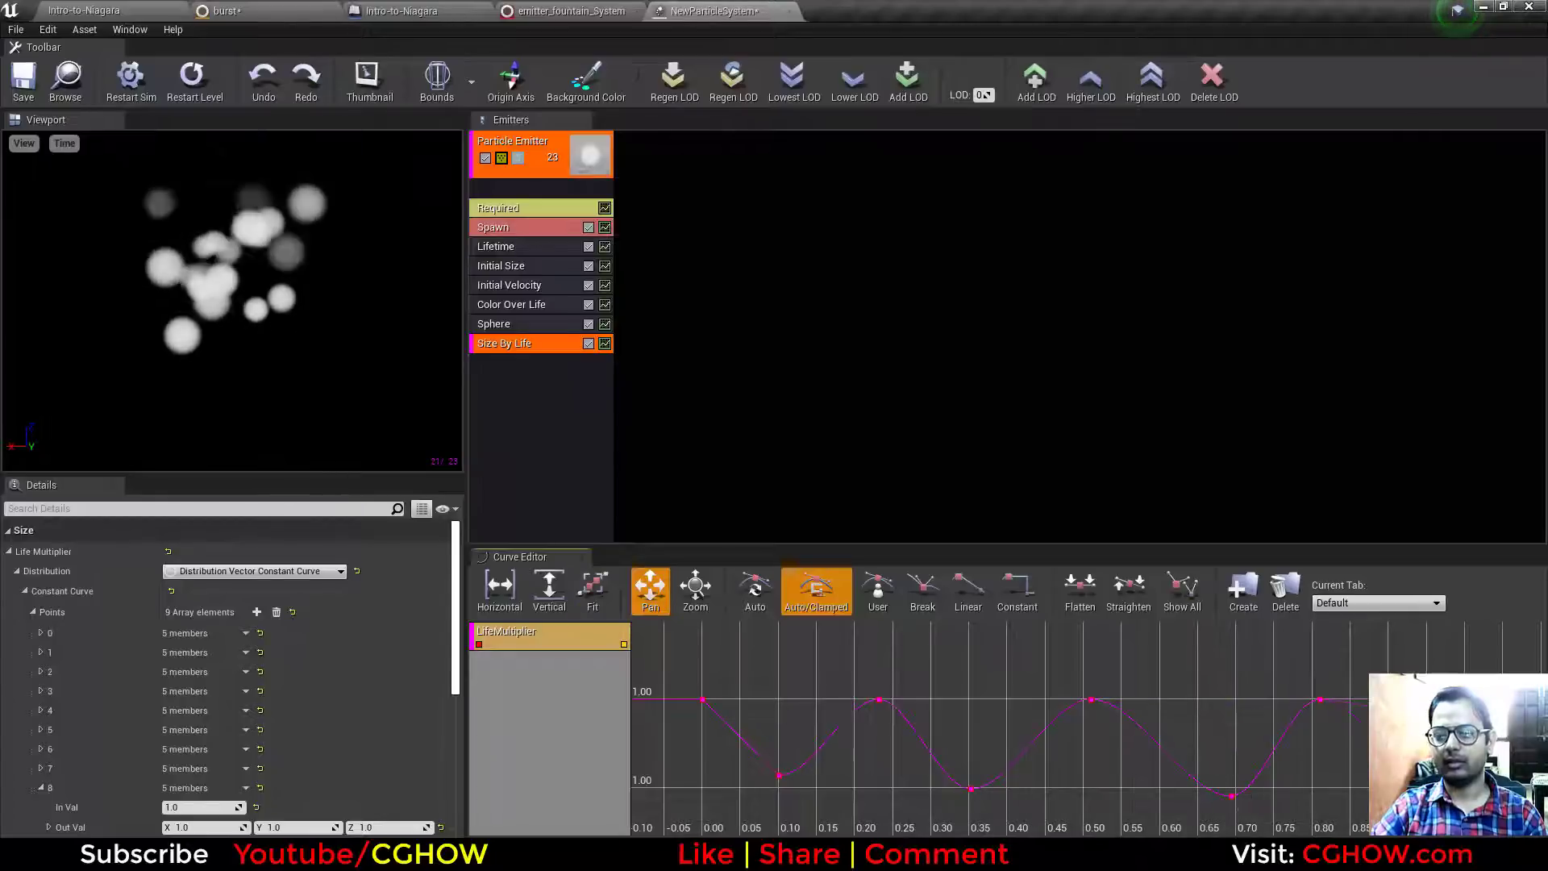
{"action": "left_click", "coordinate": [513, 248]}
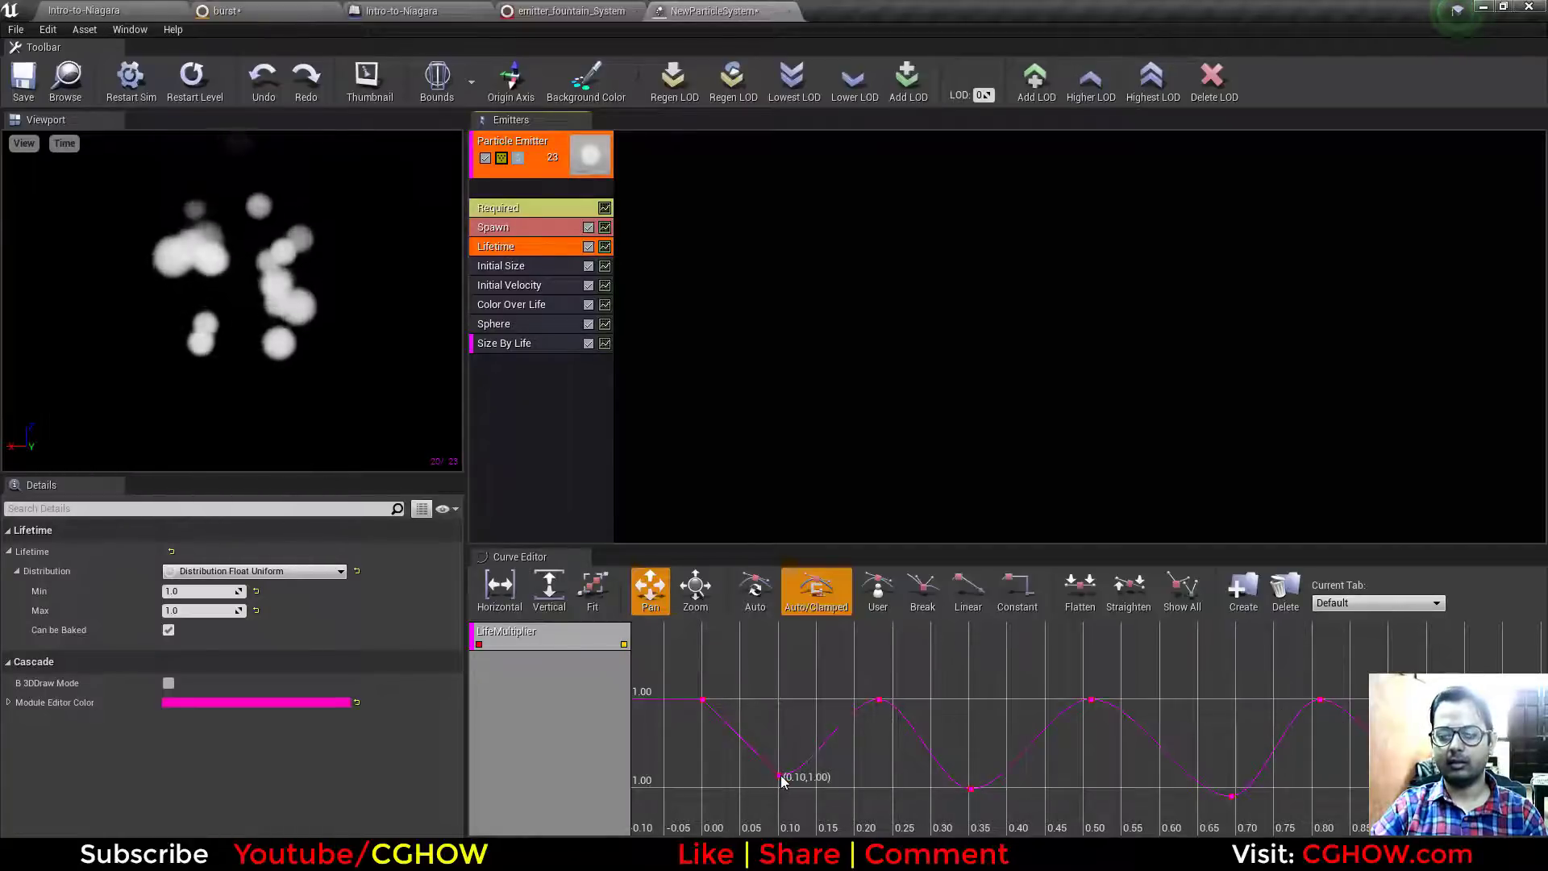
{"action": "left_click_drag", "start_coordinate": [783, 776], "coordinate": [775, 786]}
{"action": "left_click", "coordinate": [703, 701]}
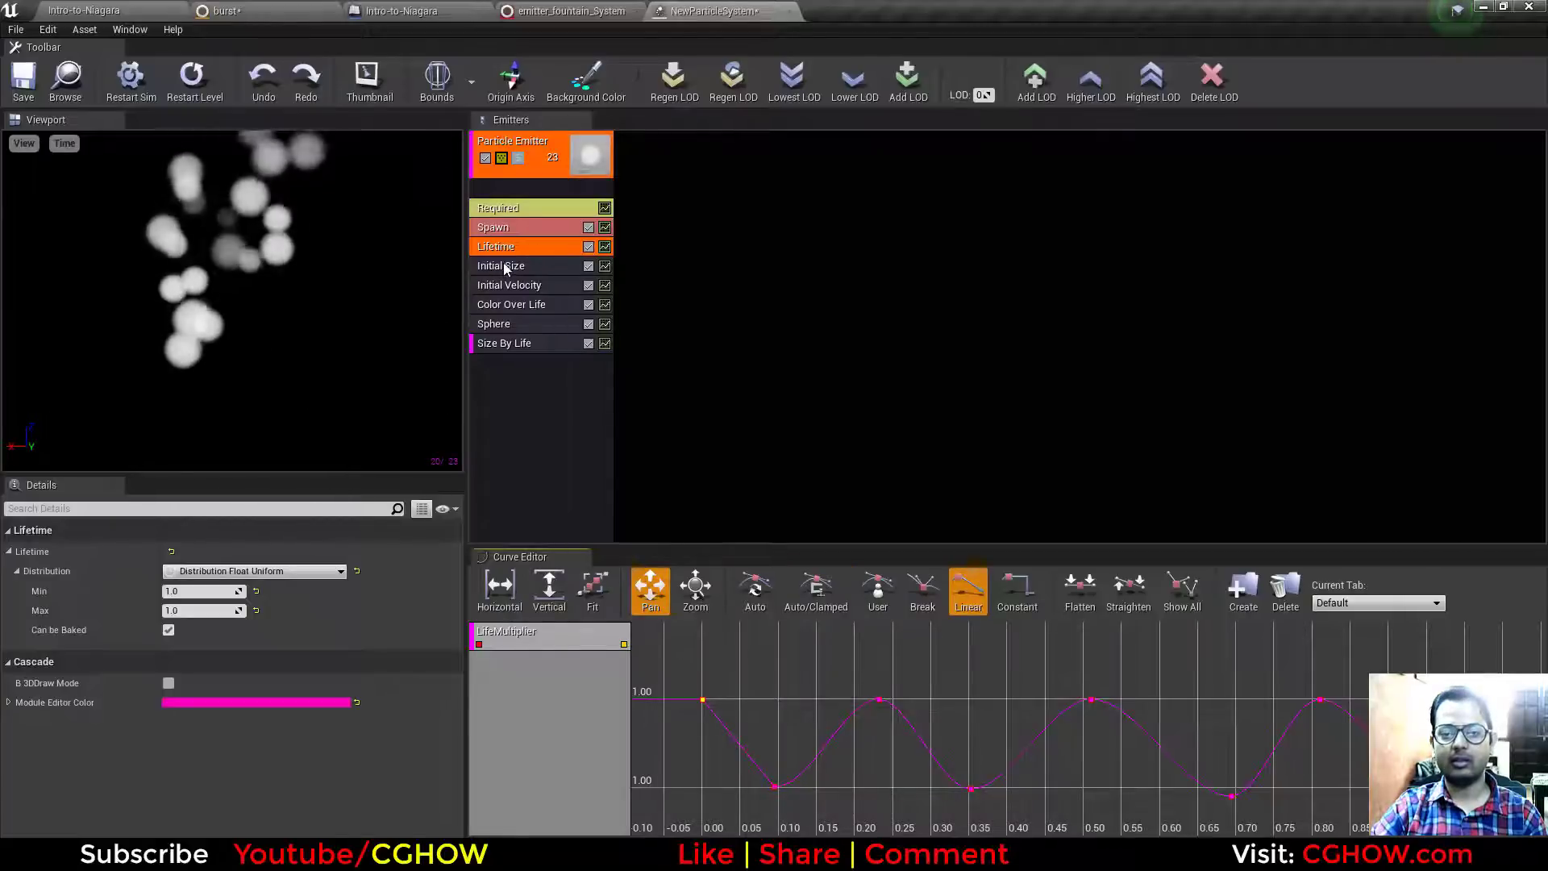
Step: Change the Lifetime module's distribution to Distribution Float Constant with a constant of 0.2
{"action": "left_click", "coordinate": [210, 571]}
{"action": "left_click", "coordinate": [227, 607]}
{"action": "left_click", "coordinate": [204, 590]}
{"action": "type", "text": "0.2"}
{"action": "key", "text": "Return"}
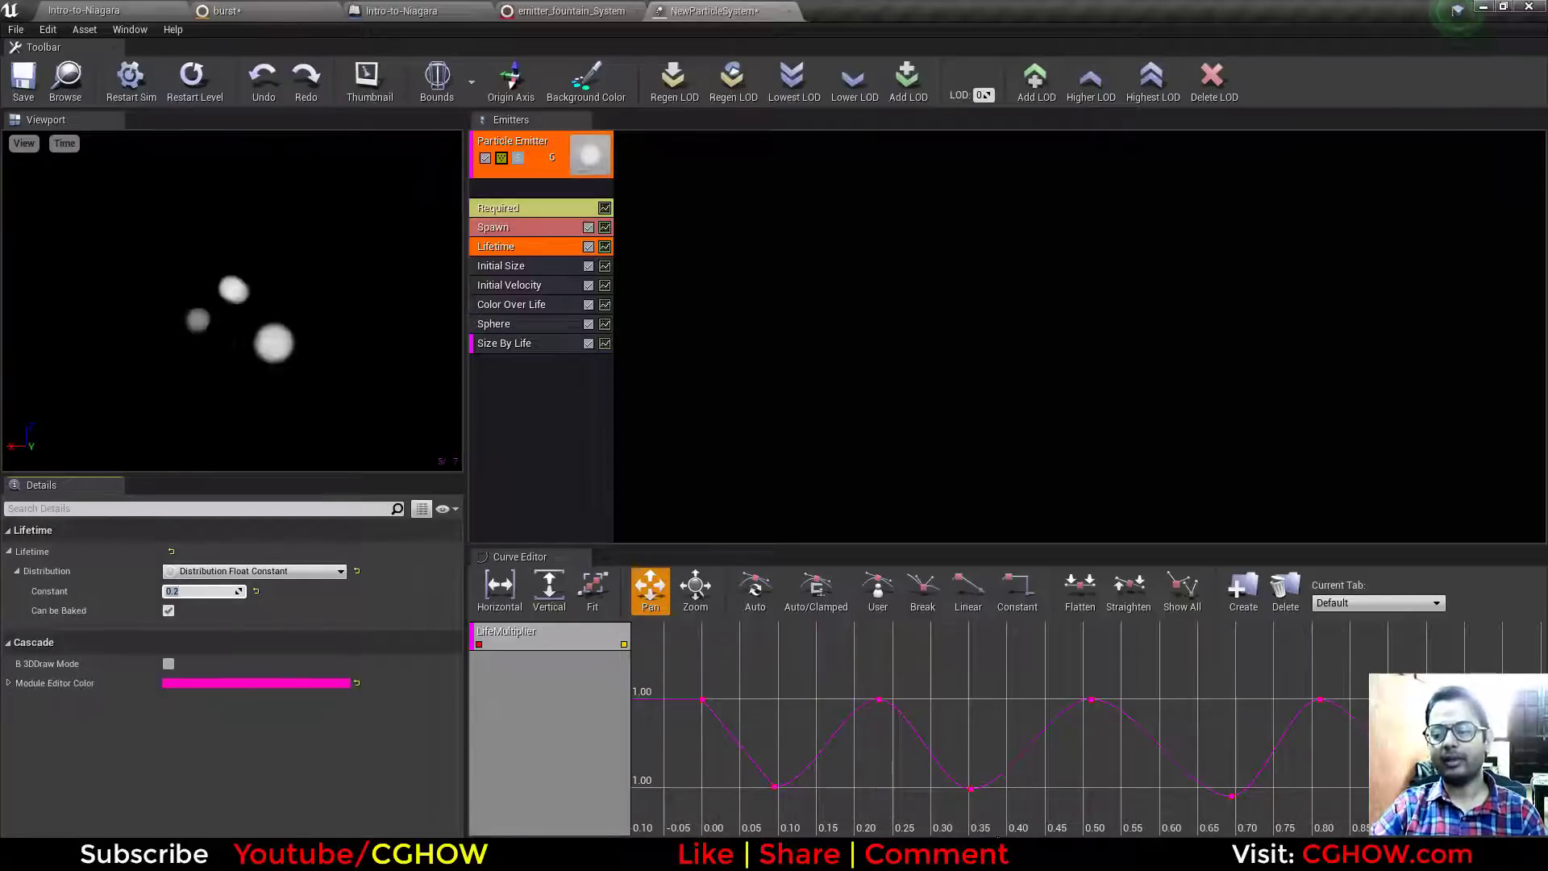
Step: Close the NewParticleSystem, emitter_fountain_System and second Intro-to-Niagara editors so the burst emitter is shown
{"action": "left_click", "coordinate": [786, 11]}
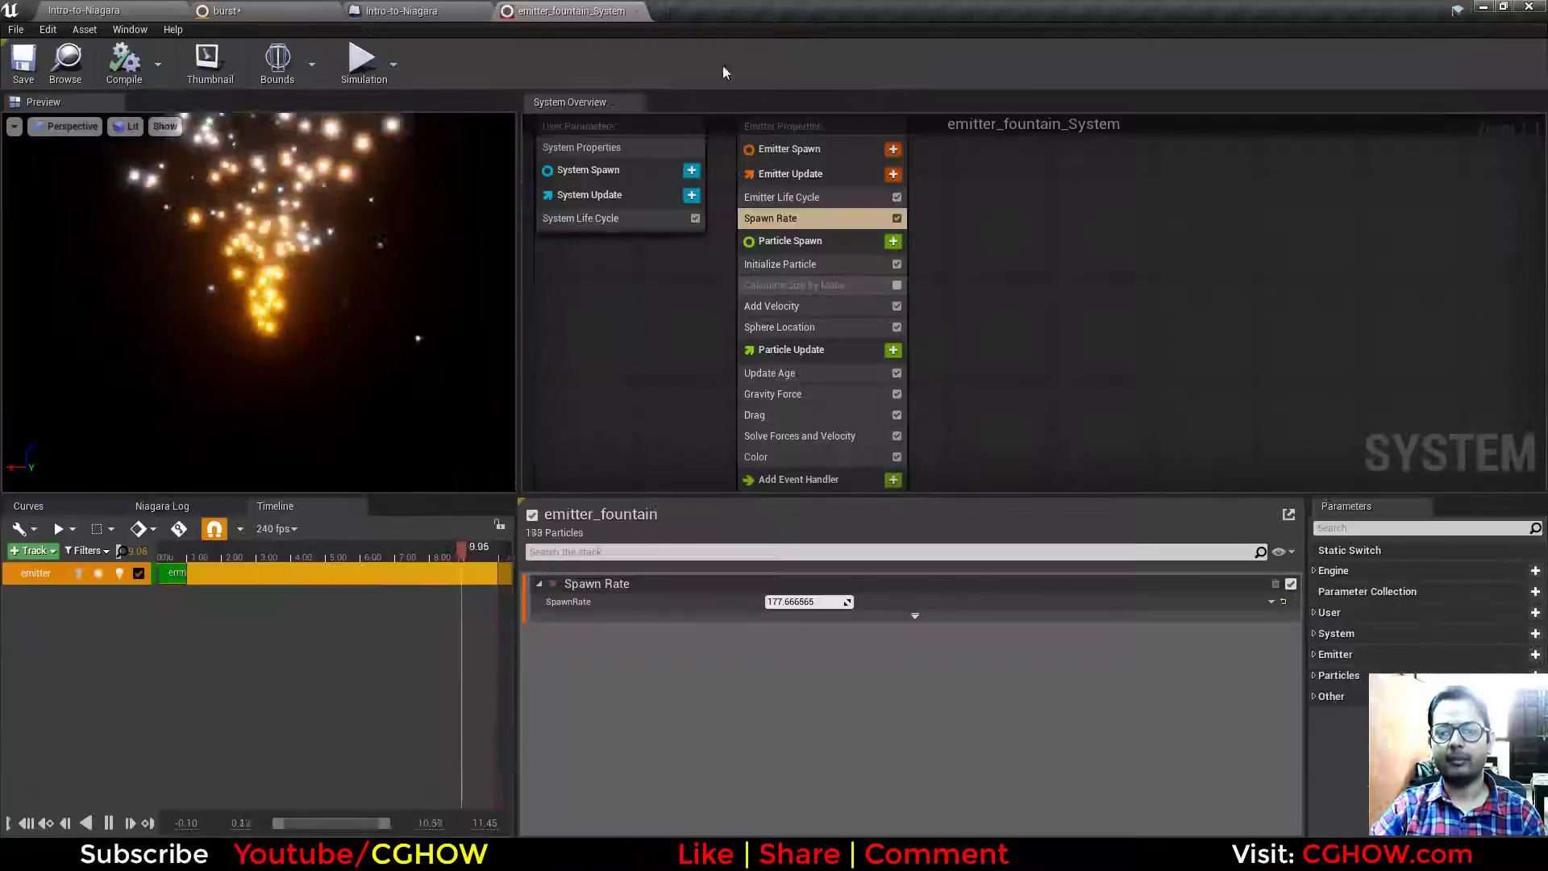
{"action": "left_click", "coordinate": [637, 11]}
{"action": "left_click", "coordinate": [455, 9]}
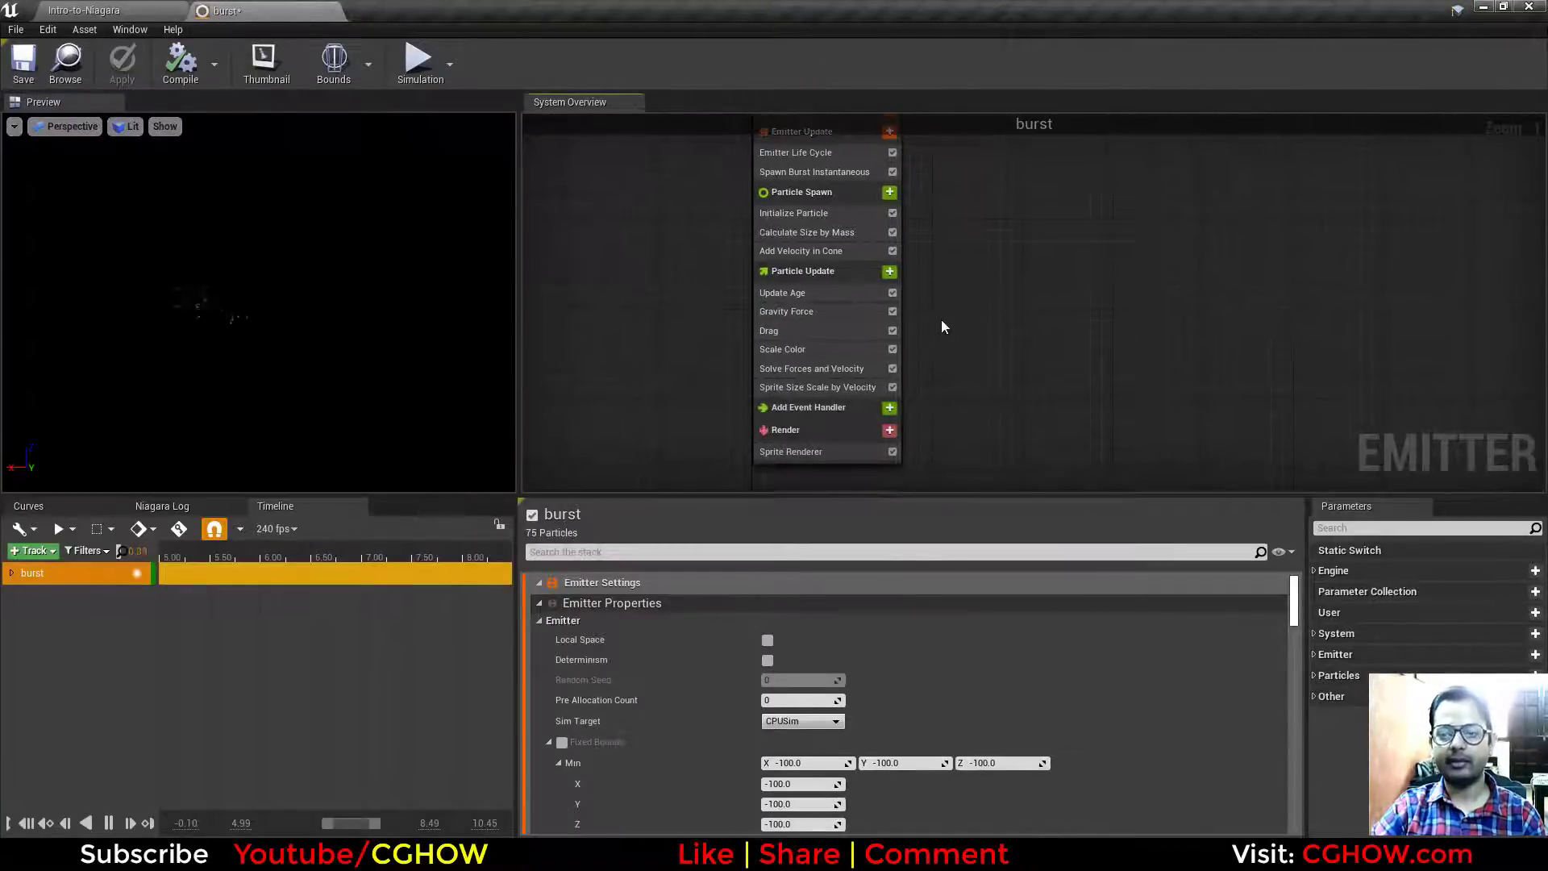
Step: Set the Scale Color module's Scale RGB X value to 500 in the burst emitter
{"action": "left_click", "coordinate": [766, 367]}
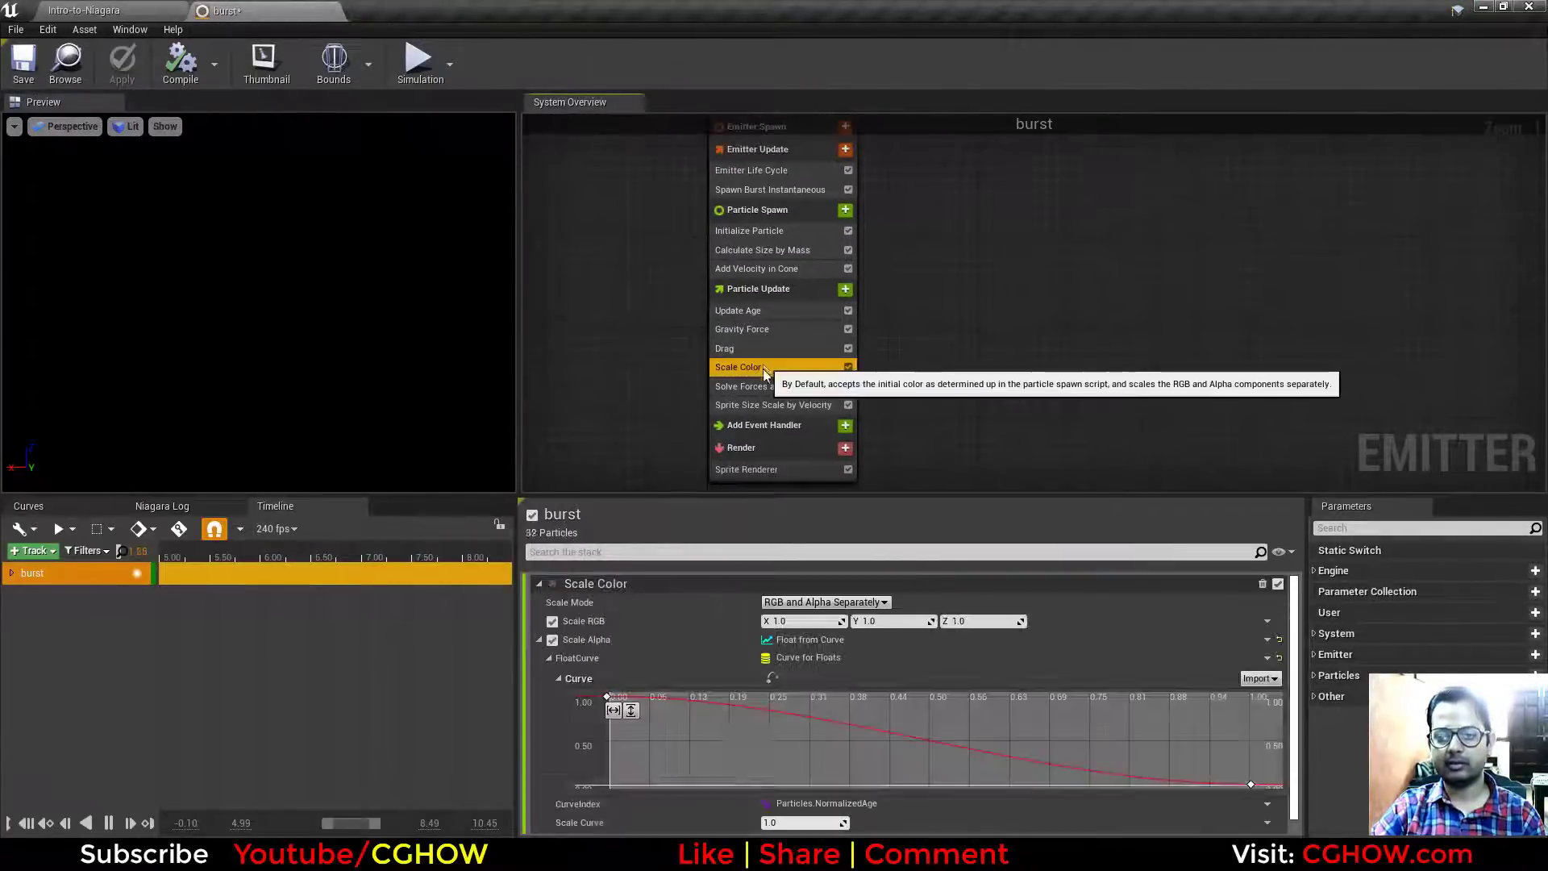
{"action": "left_click", "coordinate": [793, 622]}
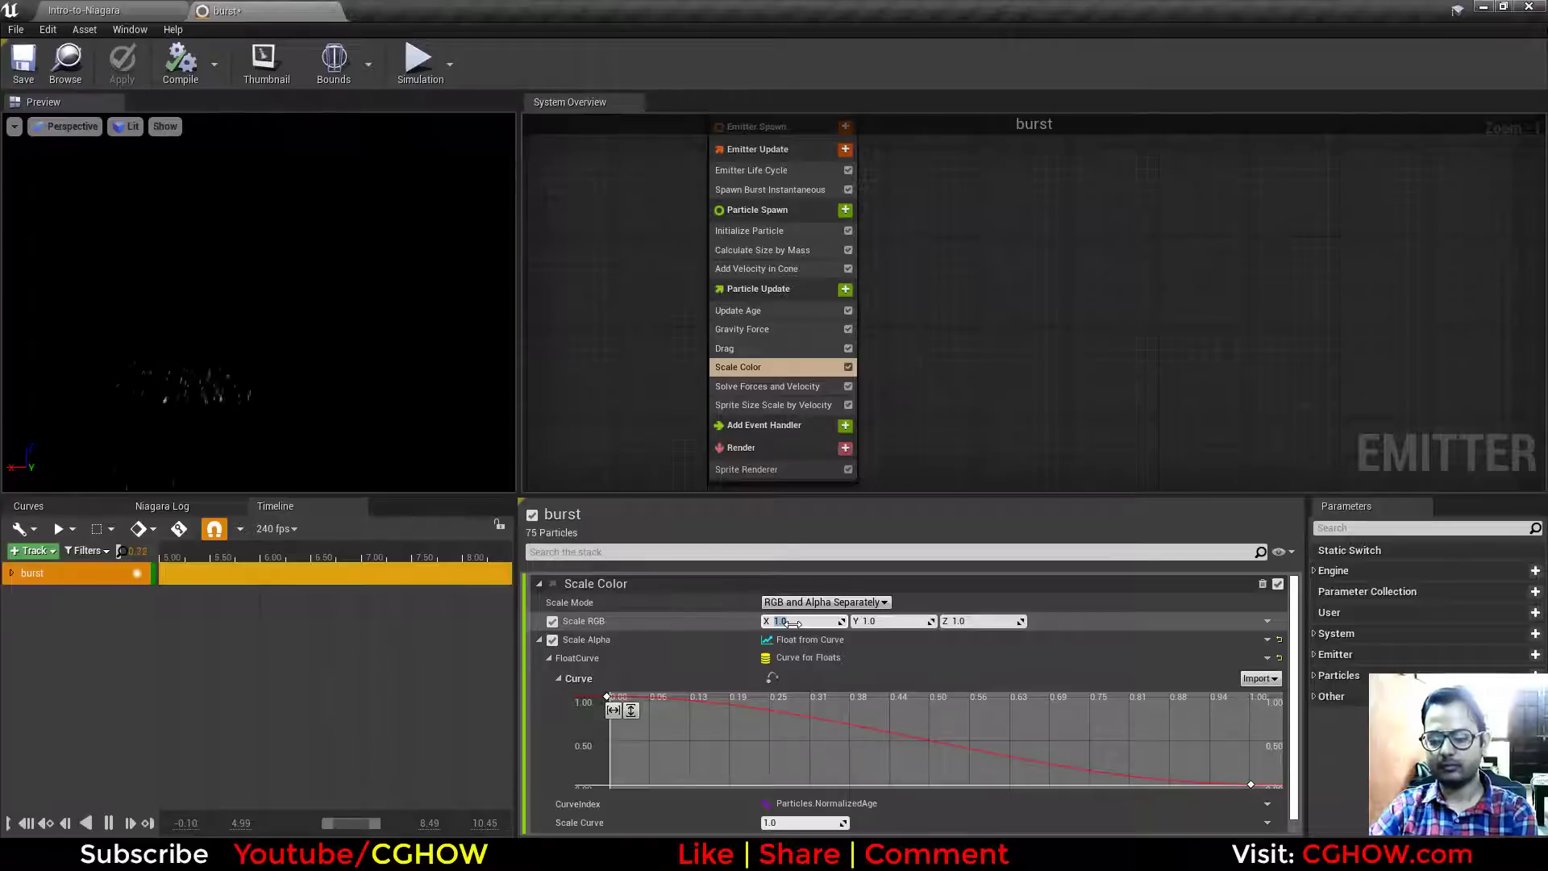
{"action": "type", "text": "100"}
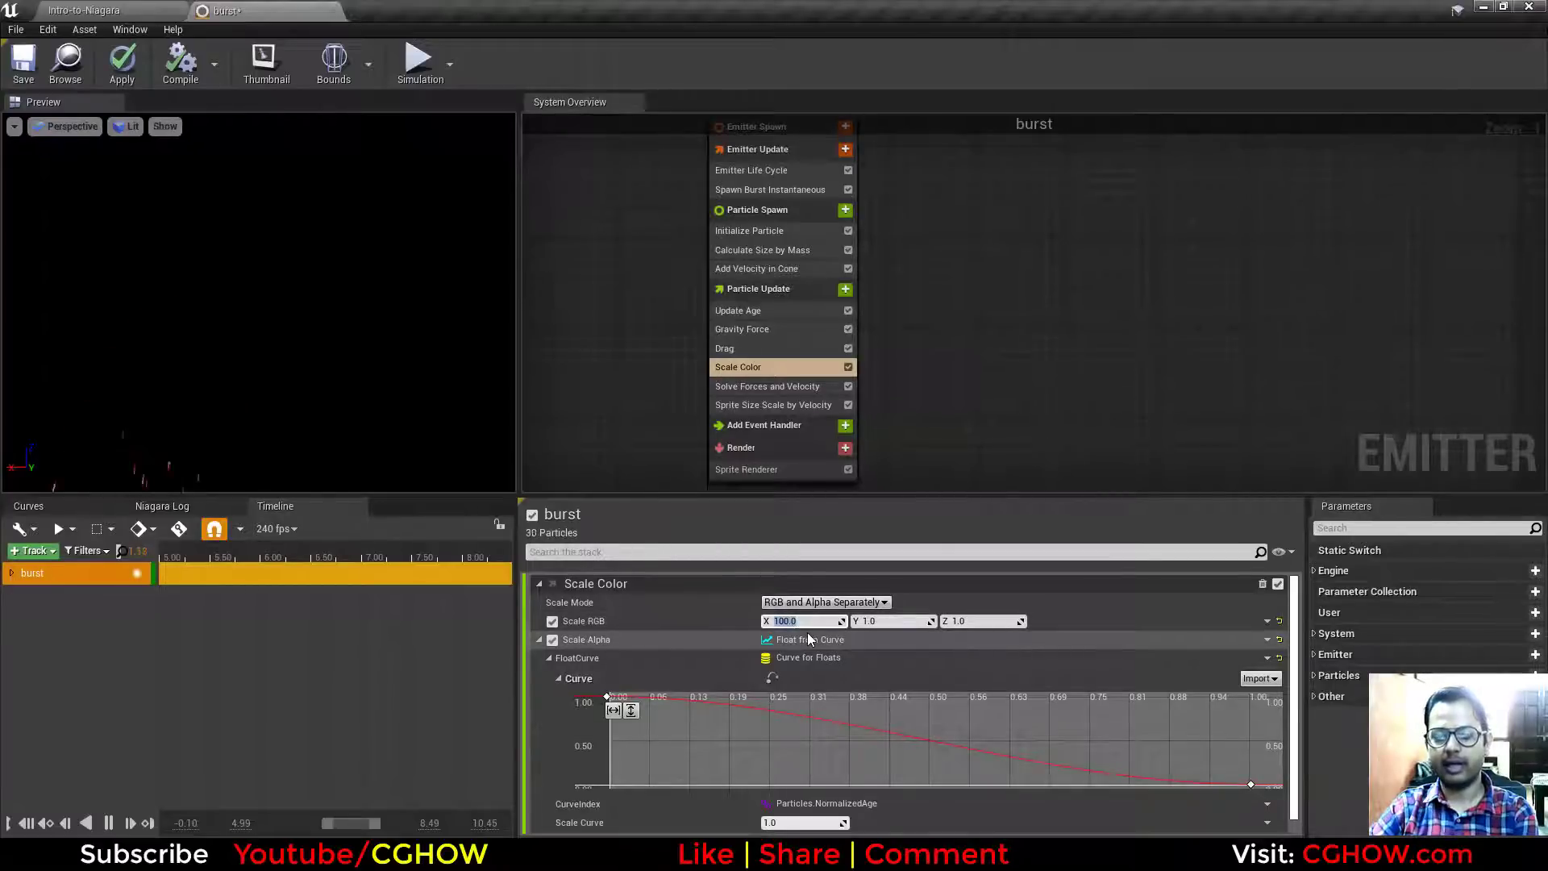
{"action": "type", "text": "500"}
{"action": "key", "text": "Return"}
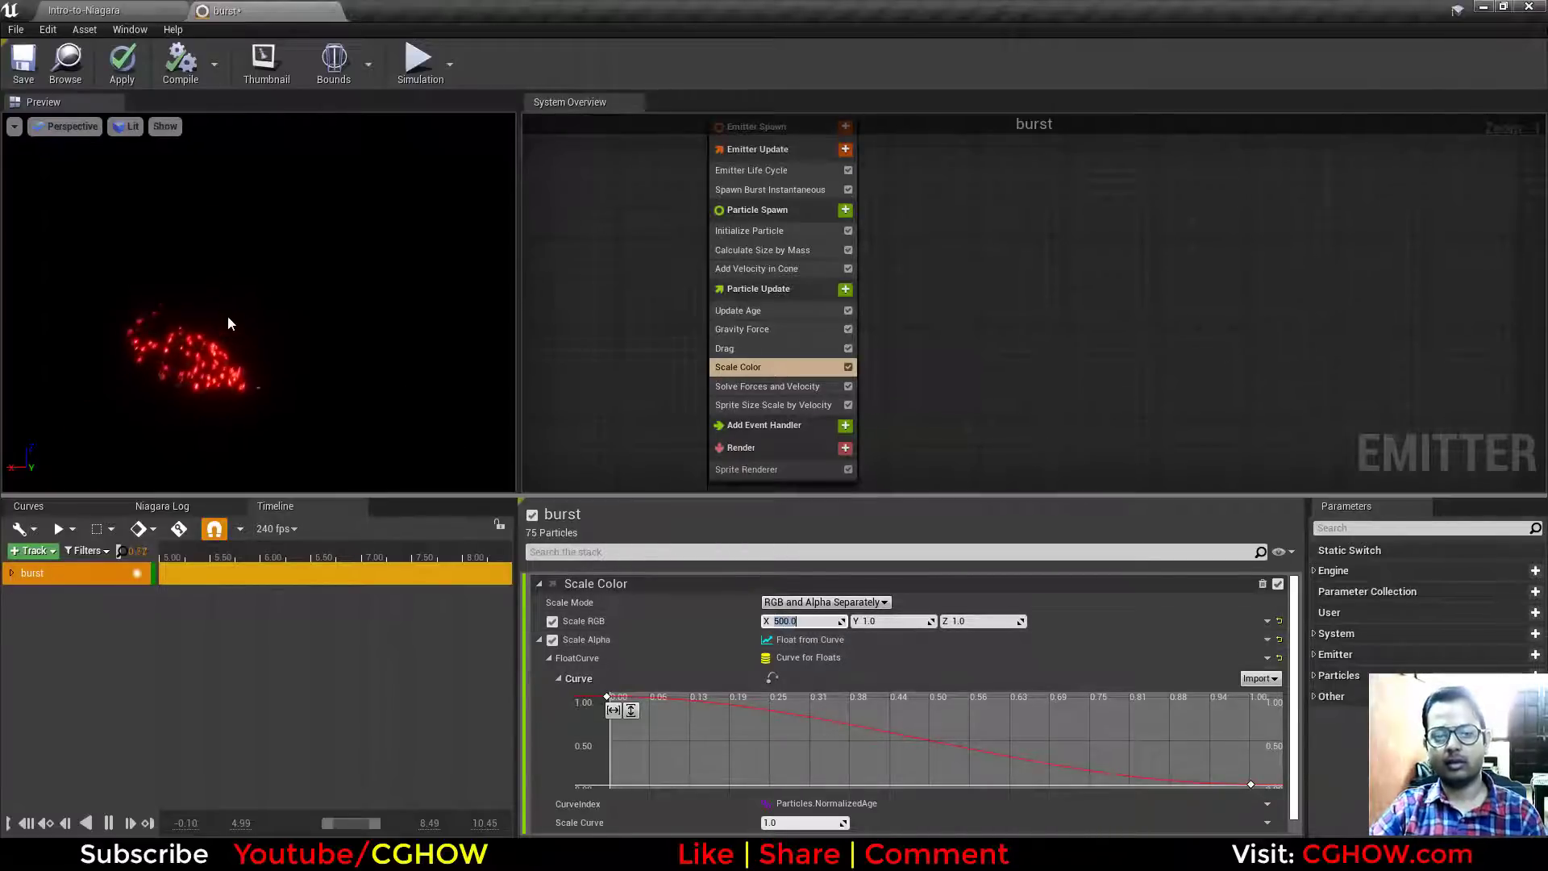
{"action": "left_click", "coordinate": [227, 316]}
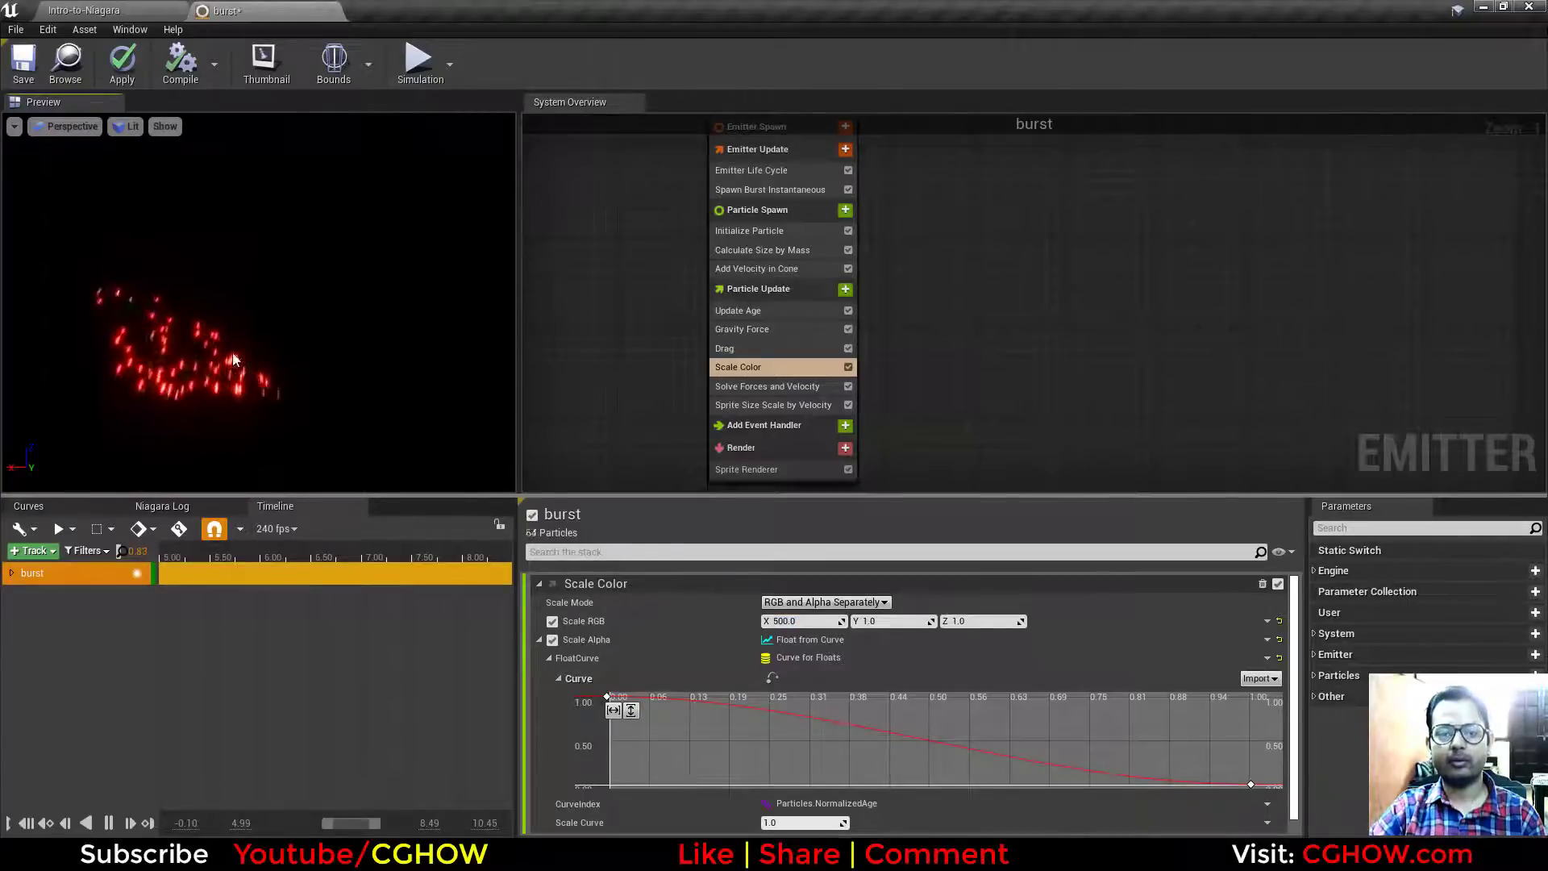
Step: Reset the Sprite Renderer's Alignment to Unaligned
{"action": "right_click_drag", "start_coordinate": [917, 394], "coordinate": [926, 303]}
{"action": "scroll", "coordinate": [899, 339], "scroll_direction": "up", "scroll_amount": 1}
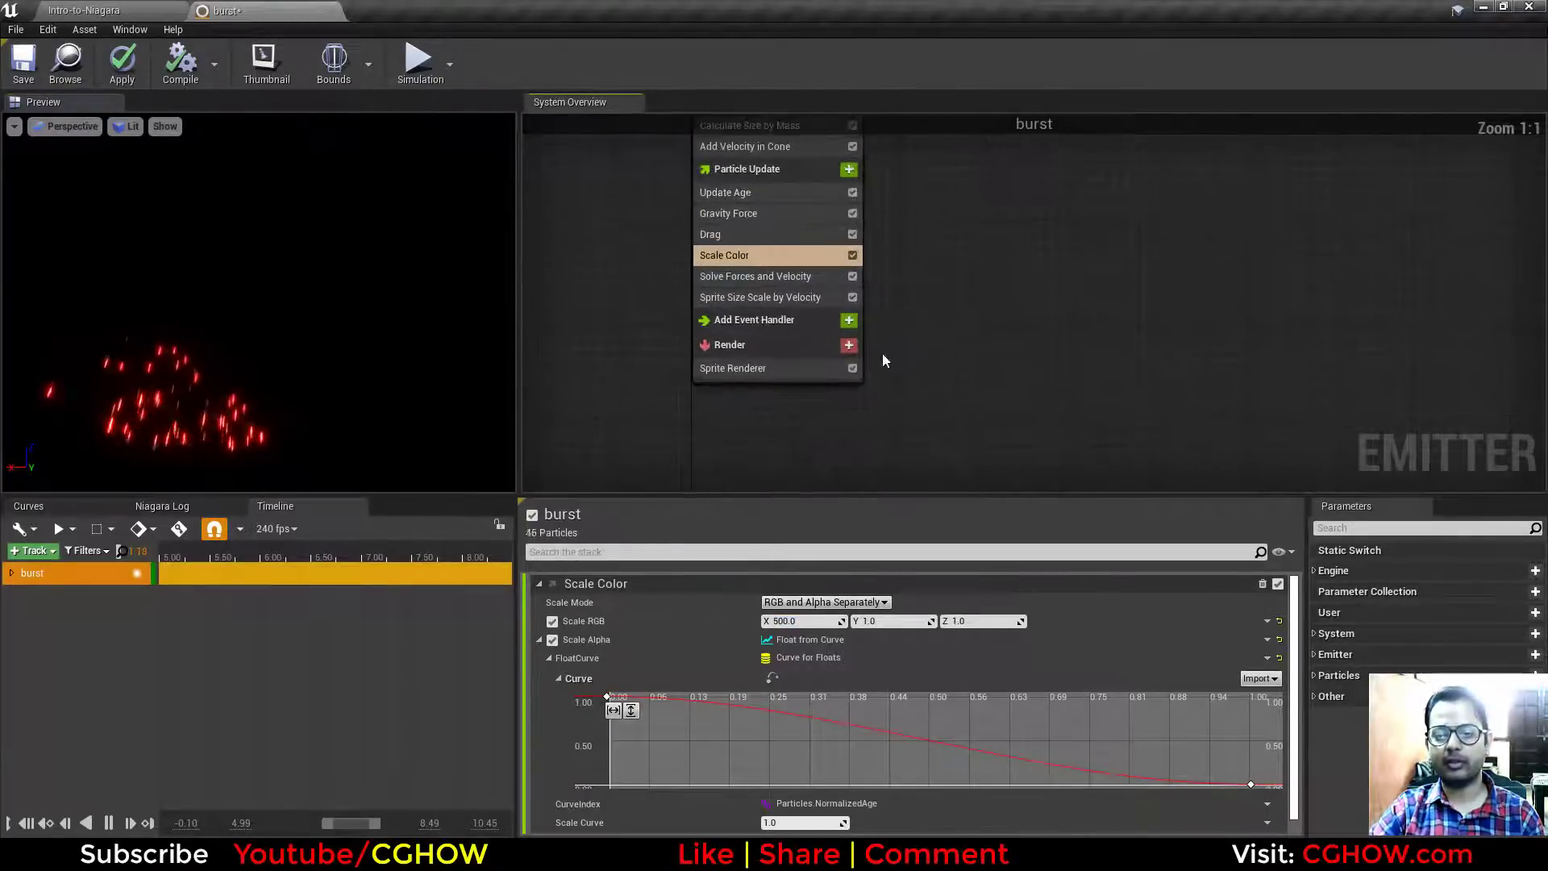
{"action": "left_click", "coordinate": [800, 372]}
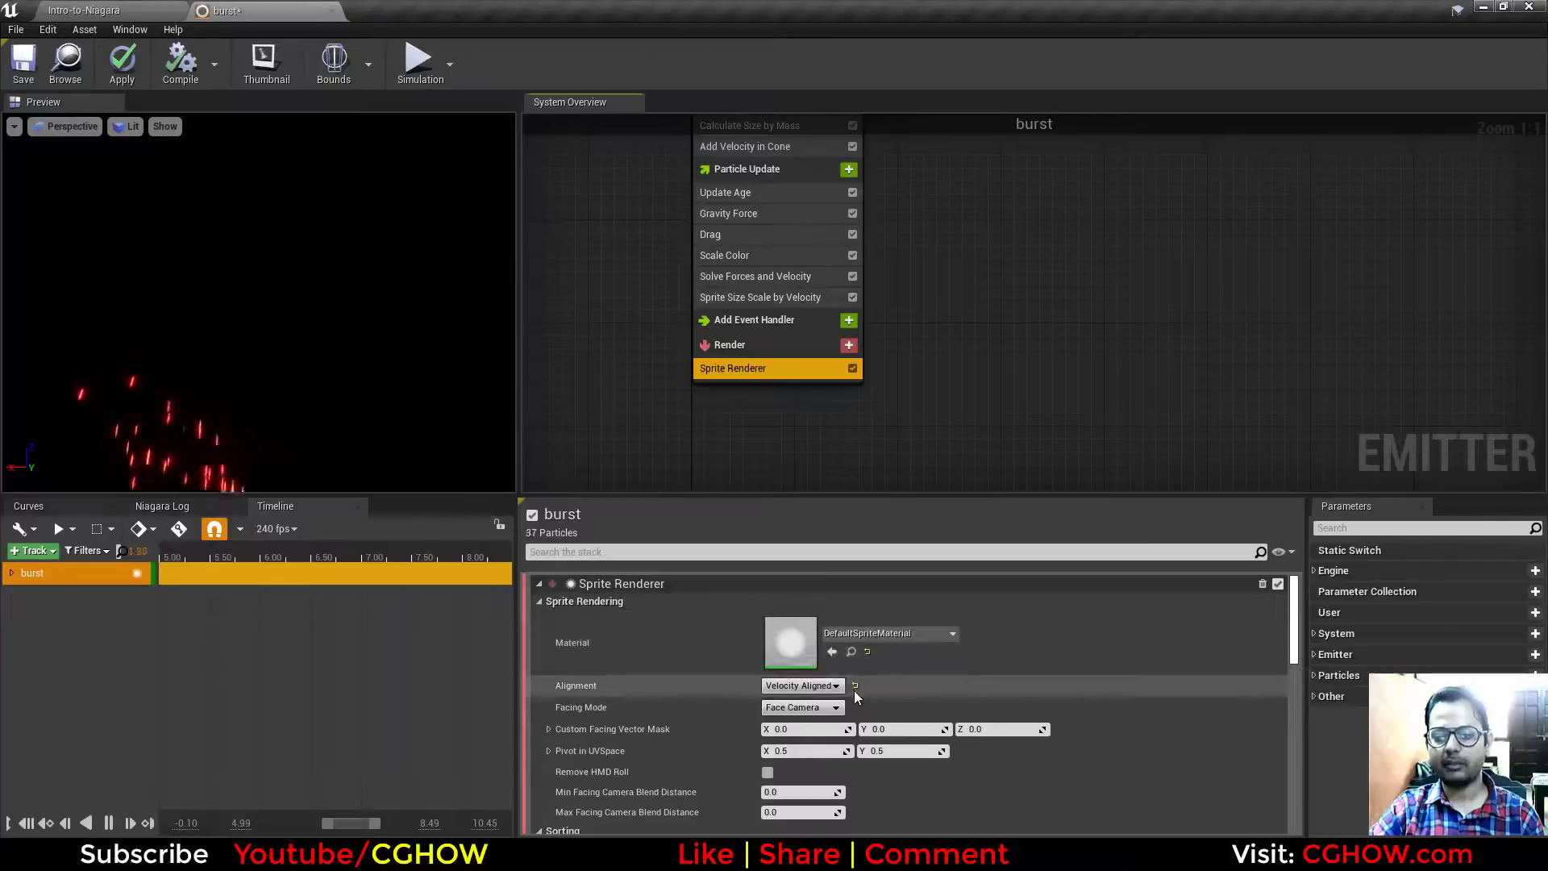
{"action": "left_click", "coordinate": [856, 686]}
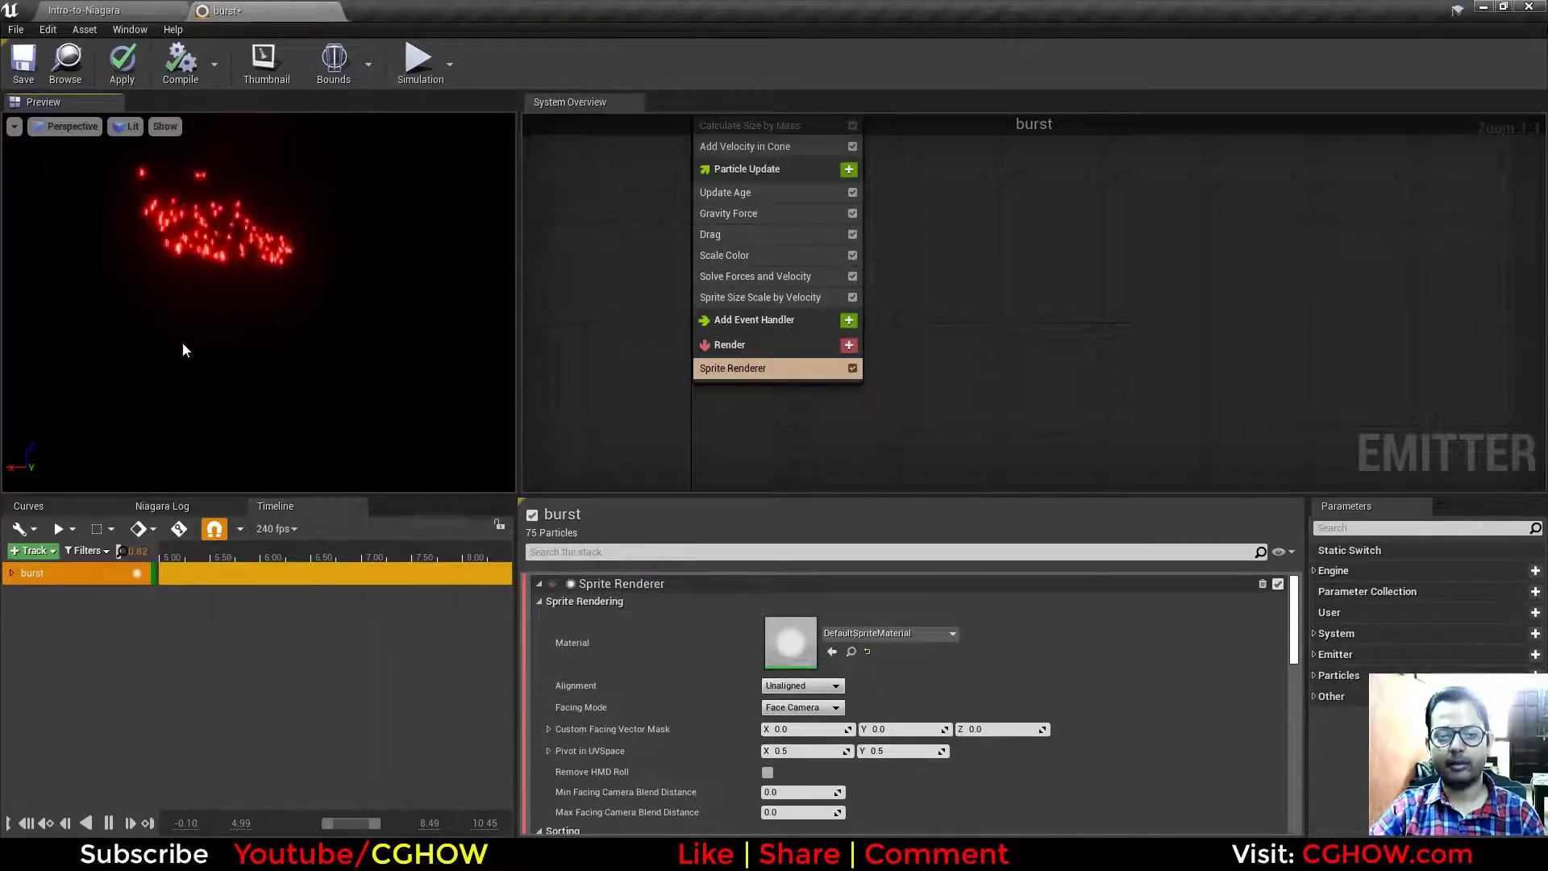
Step: Delete the Sprite Size Scale by Velocity module from Particle Update
{"action": "right_click_drag", "start_coordinate": [914, 238], "coordinate": [900, 373]}
{"action": "left_click", "coordinate": [806, 435]}
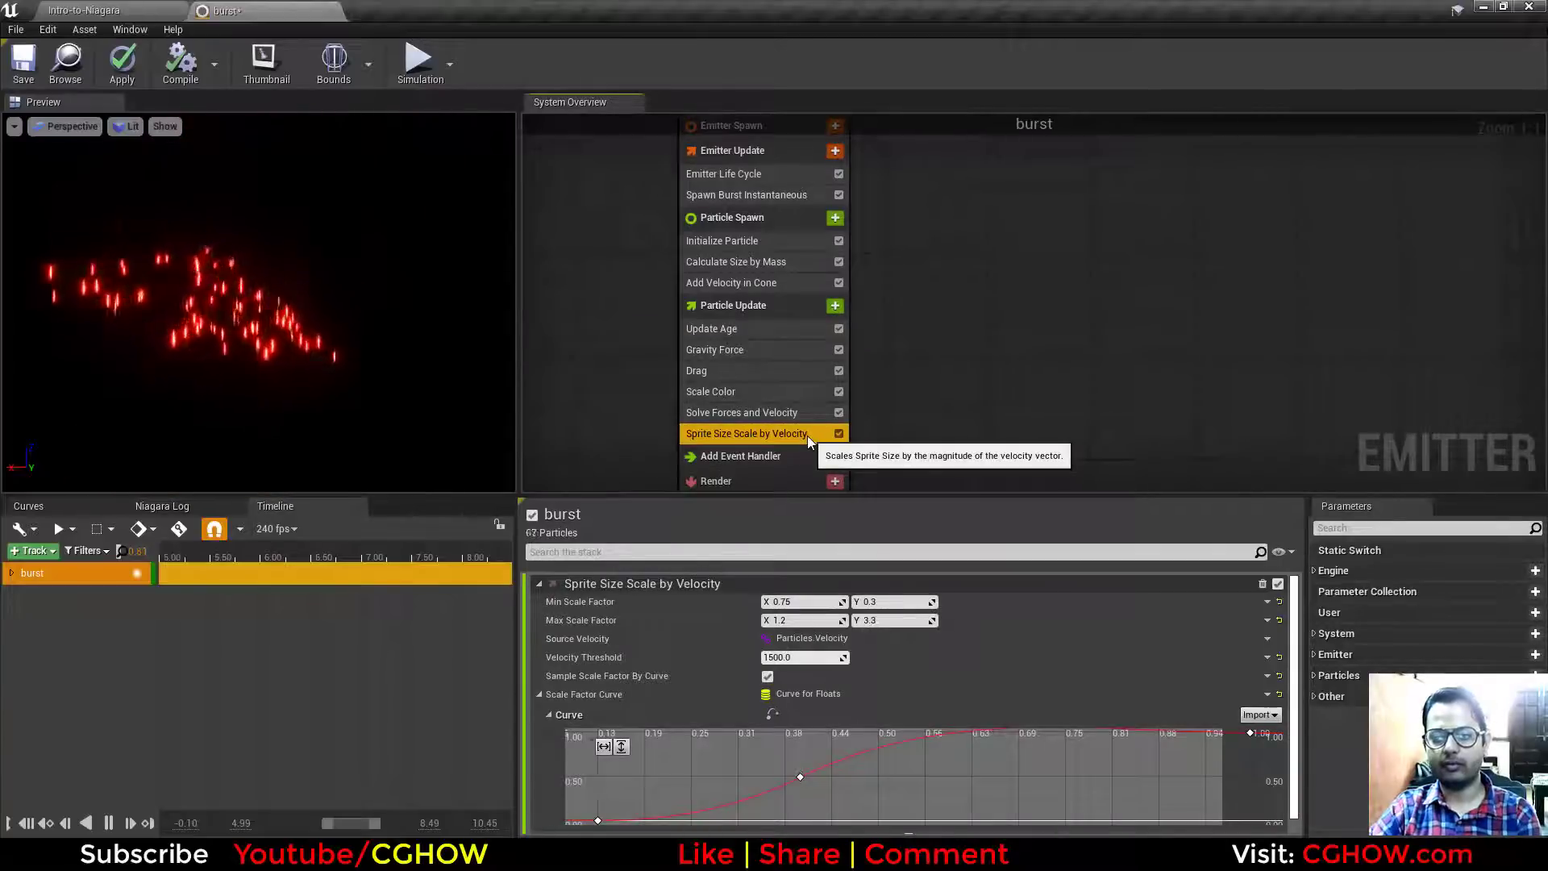
{"action": "key", "text": "Delete"}
Step: Expand the Mass and Sprite Attributes settings of Initialize Particle and disable its Mass attribute
{"action": "right_click_drag", "start_coordinate": [884, 252], "coordinate": [895, 310]}
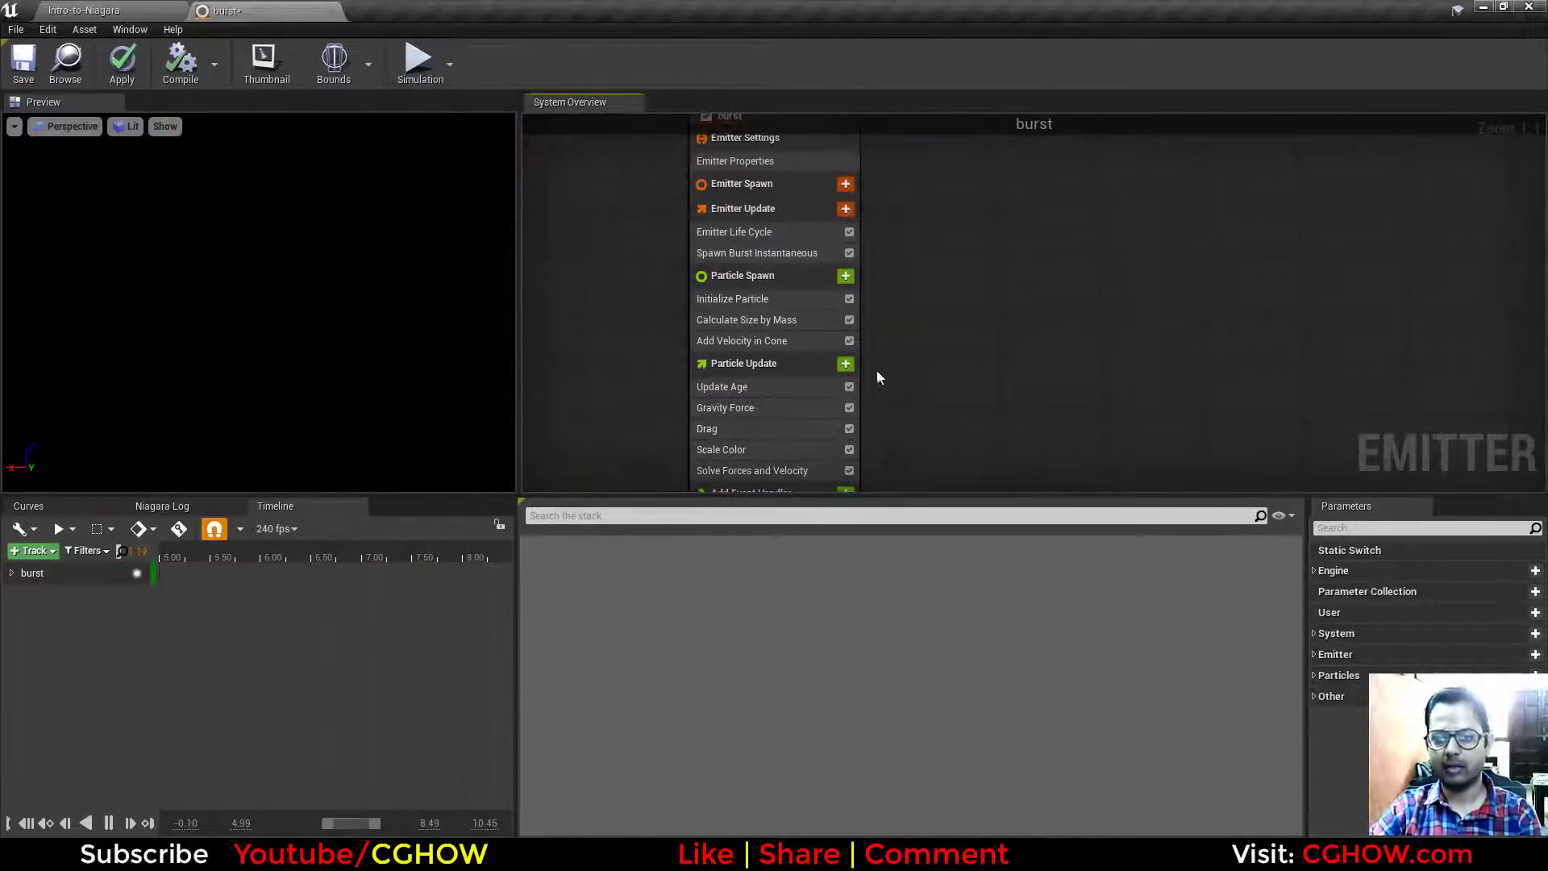
{"action": "left_click", "coordinate": [738, 282]}
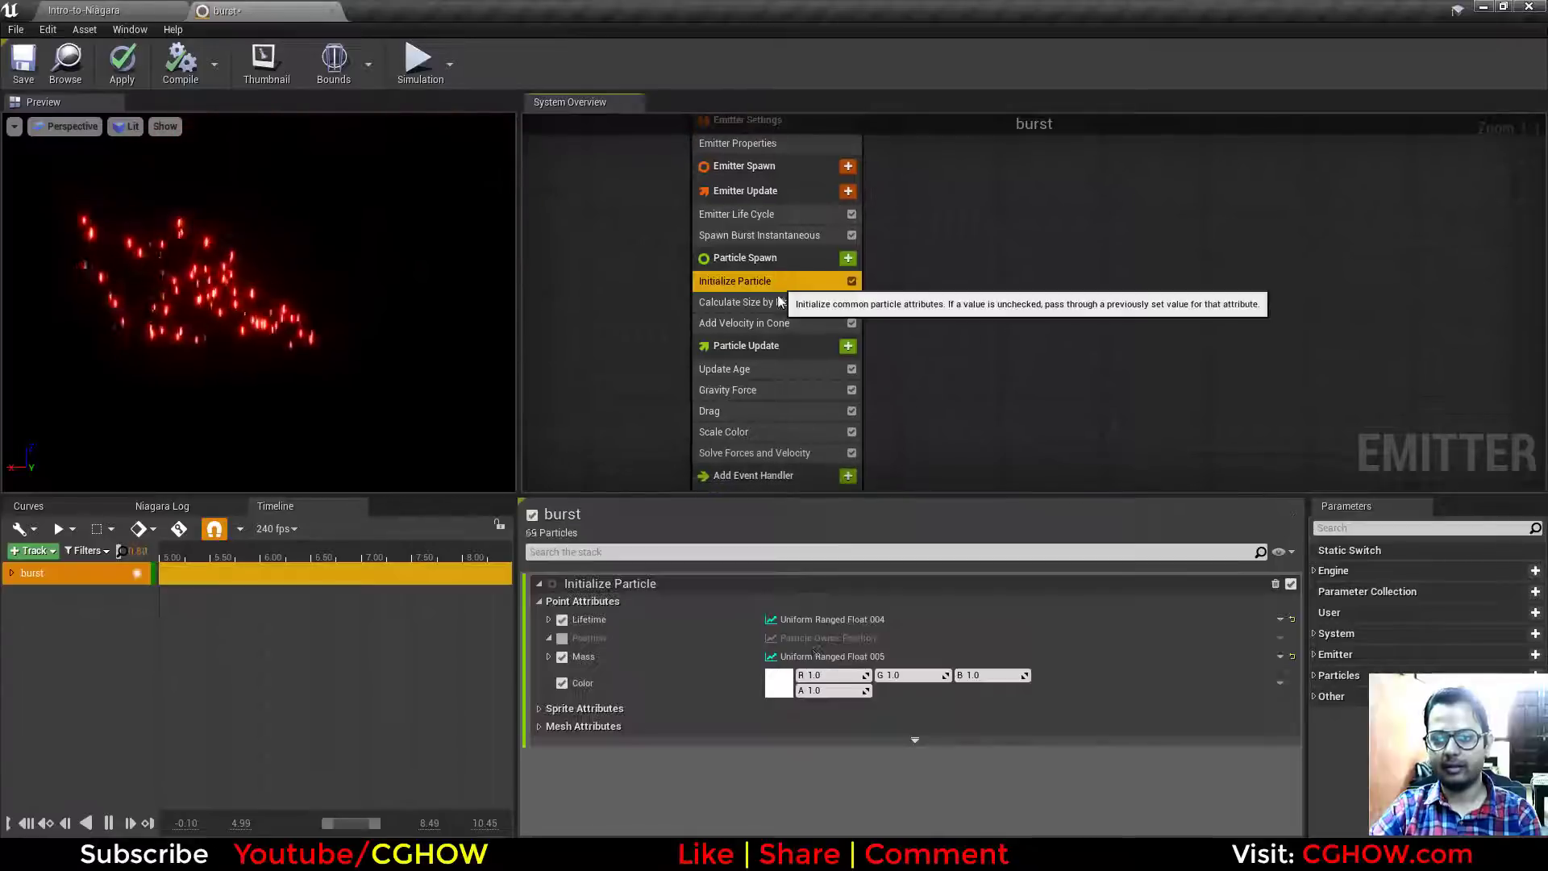
{"action": "left_click", "coordinate": [562, 684]}
{"action": "left_click", "coordinate": [548, 658]}
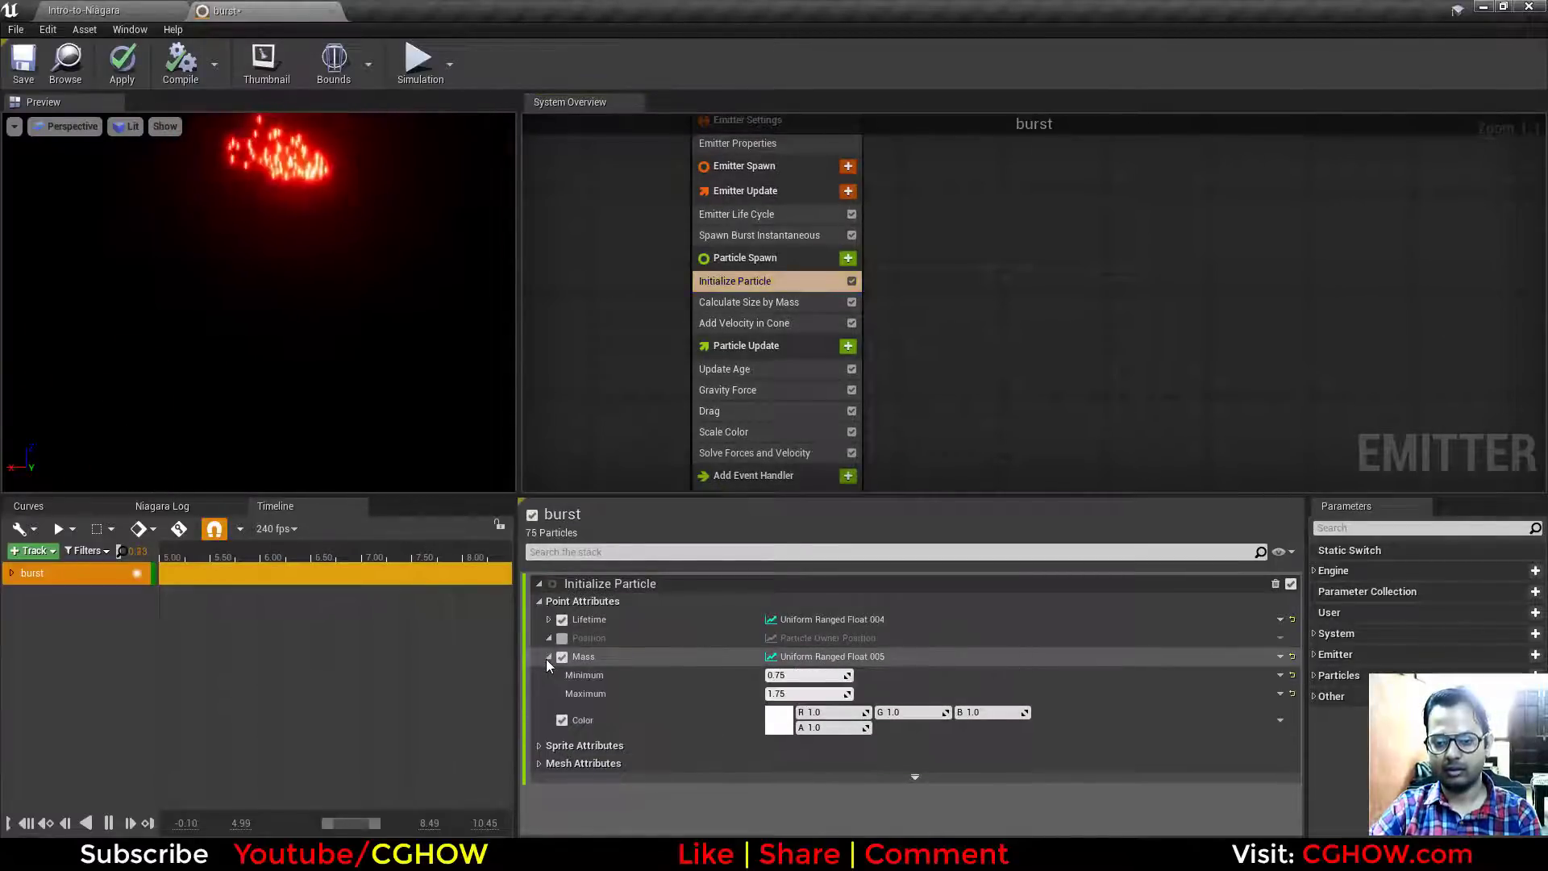
{"action": "left_click", "coordinate": [540, 746]}
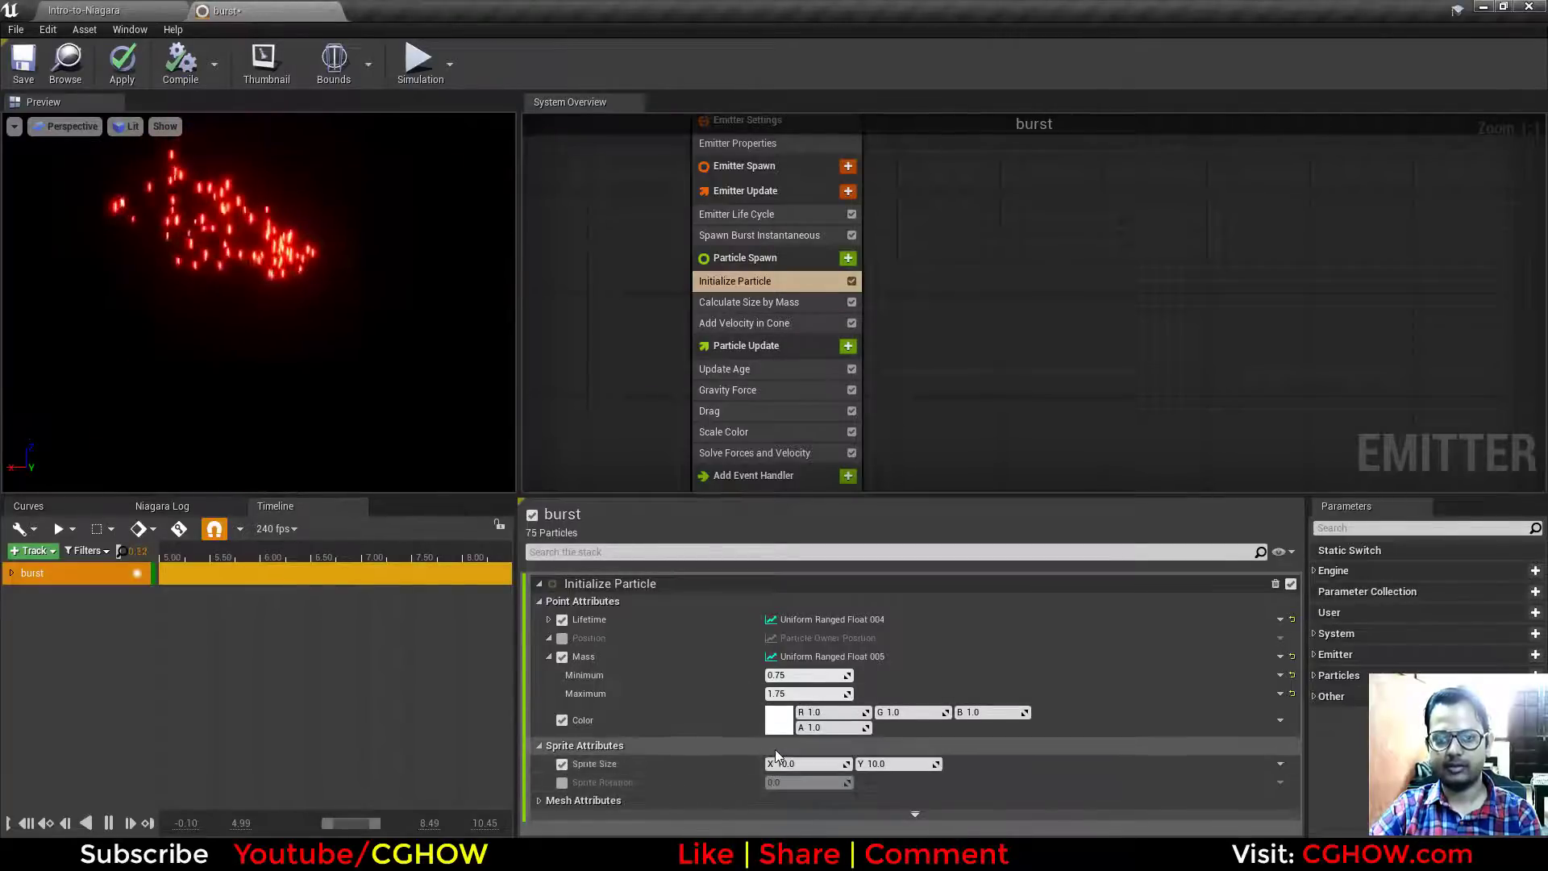
{"action": "left_click", "coordinate": [562, 657]}
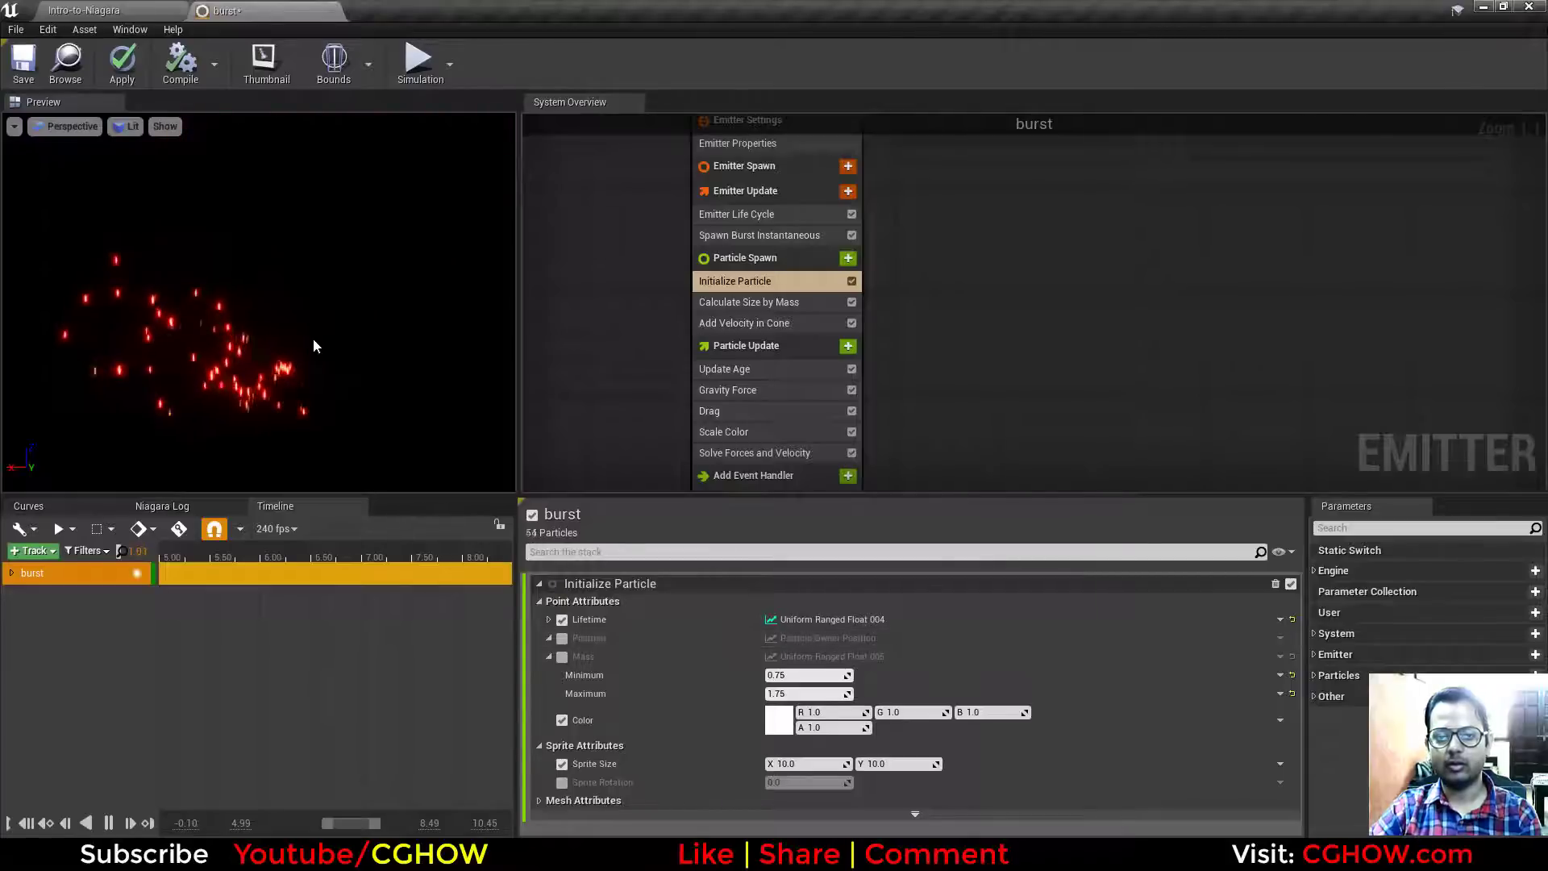
Step: Check the Add Velocity in Cone settings and set the Gravity Force module's Z gravity to about -243.84
{"action": "right_click_drag", "start_coordinate": [984, 397], "coordinate": [925, 290]}
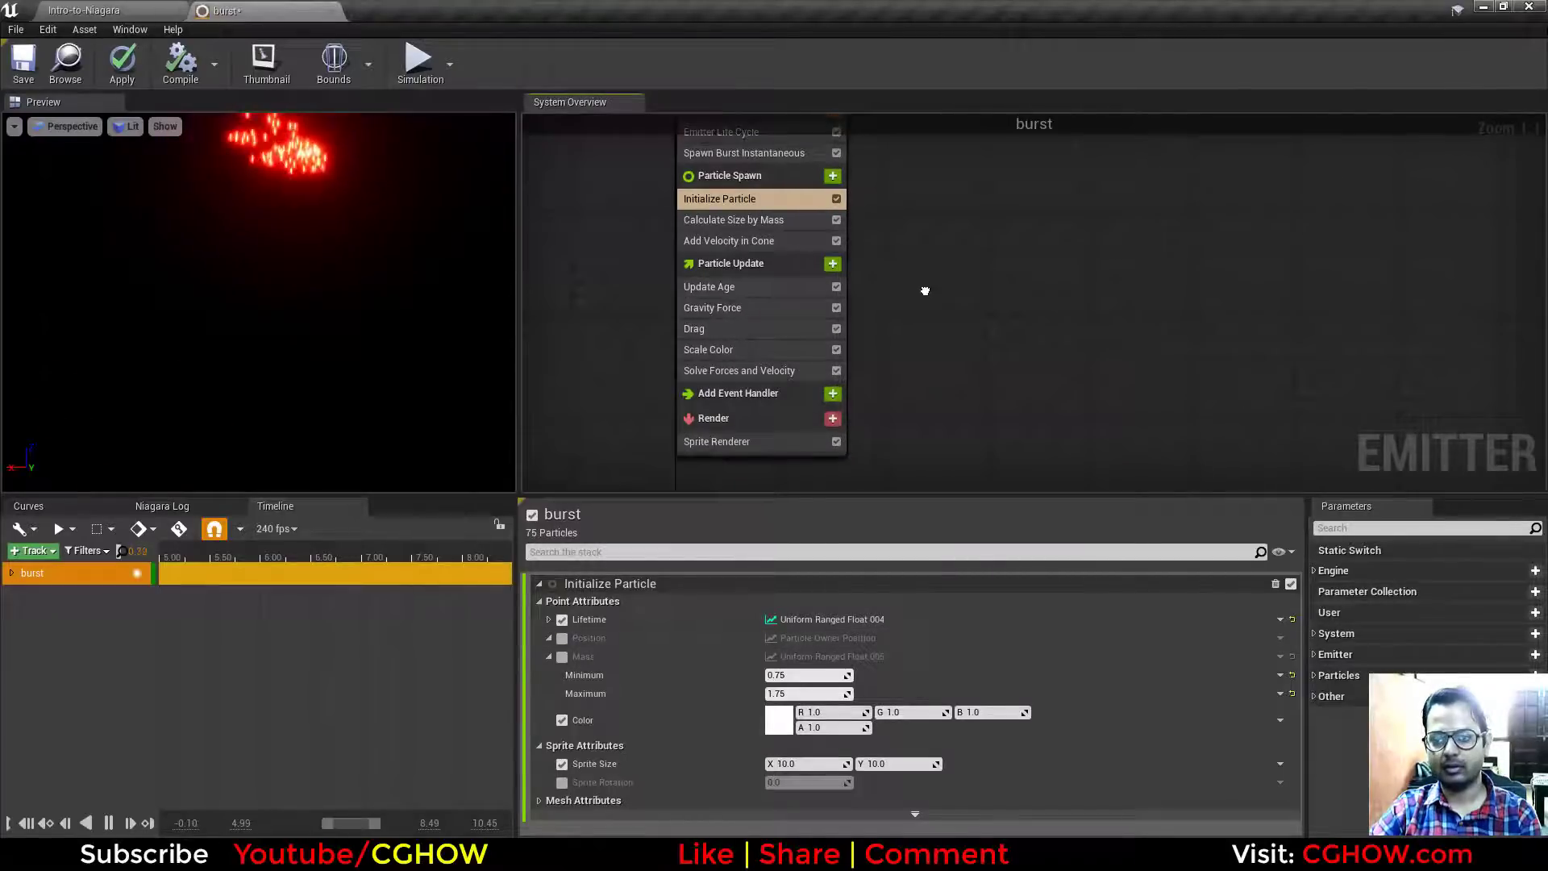
{"action": "left_click", "coordinate": [761, 239]}
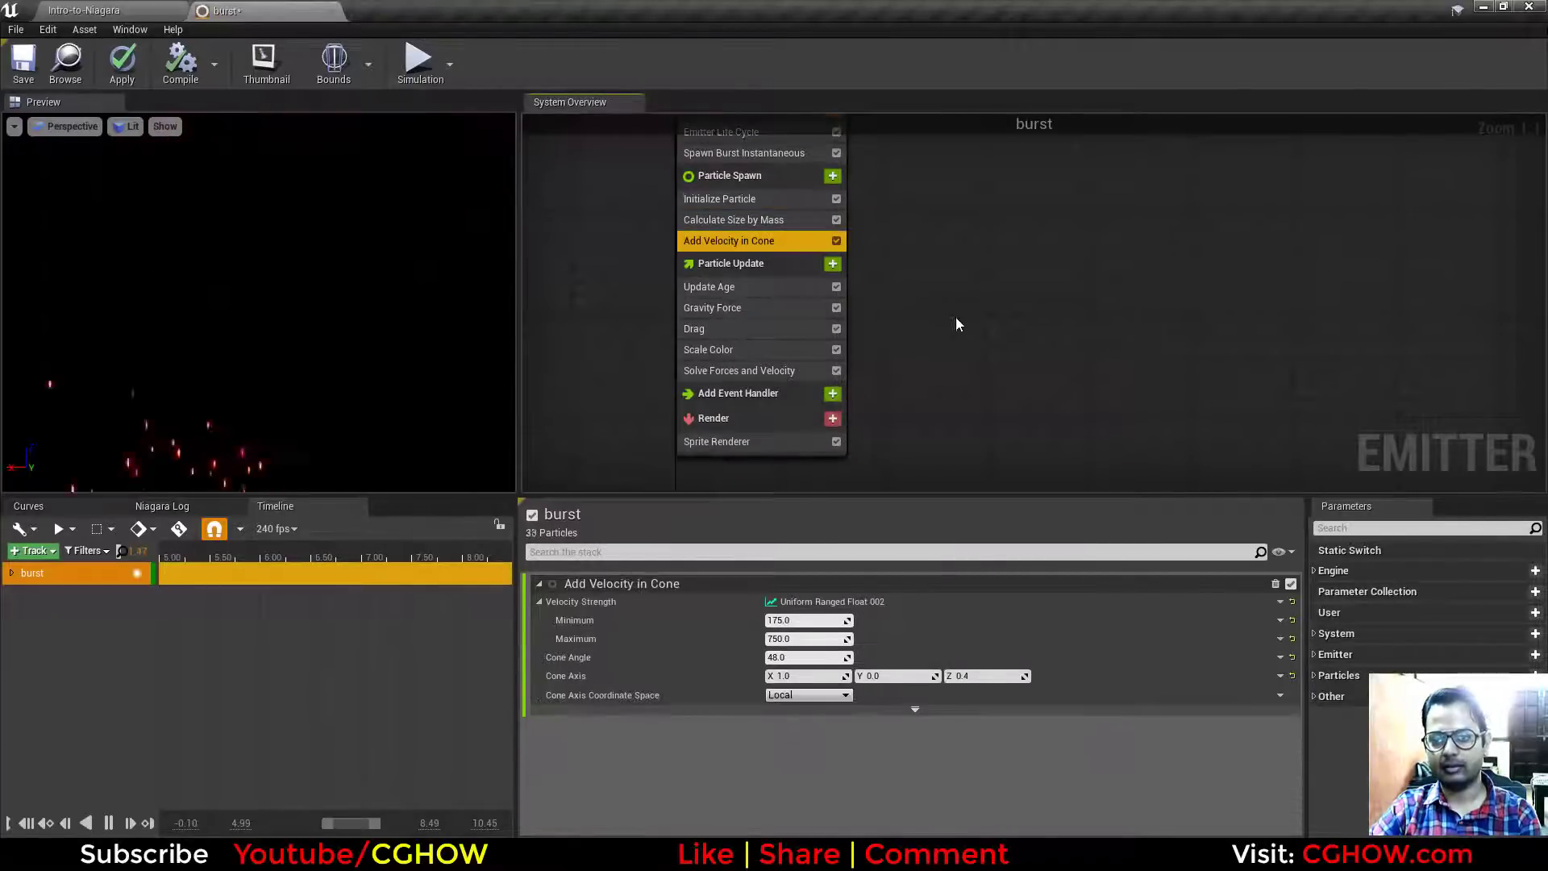
{"action": "right_click", "coordinate": [738, 308]}
{"action": "key", "text": "Escape"}
{"action": "left_click", "coordinate": [748, 308]}
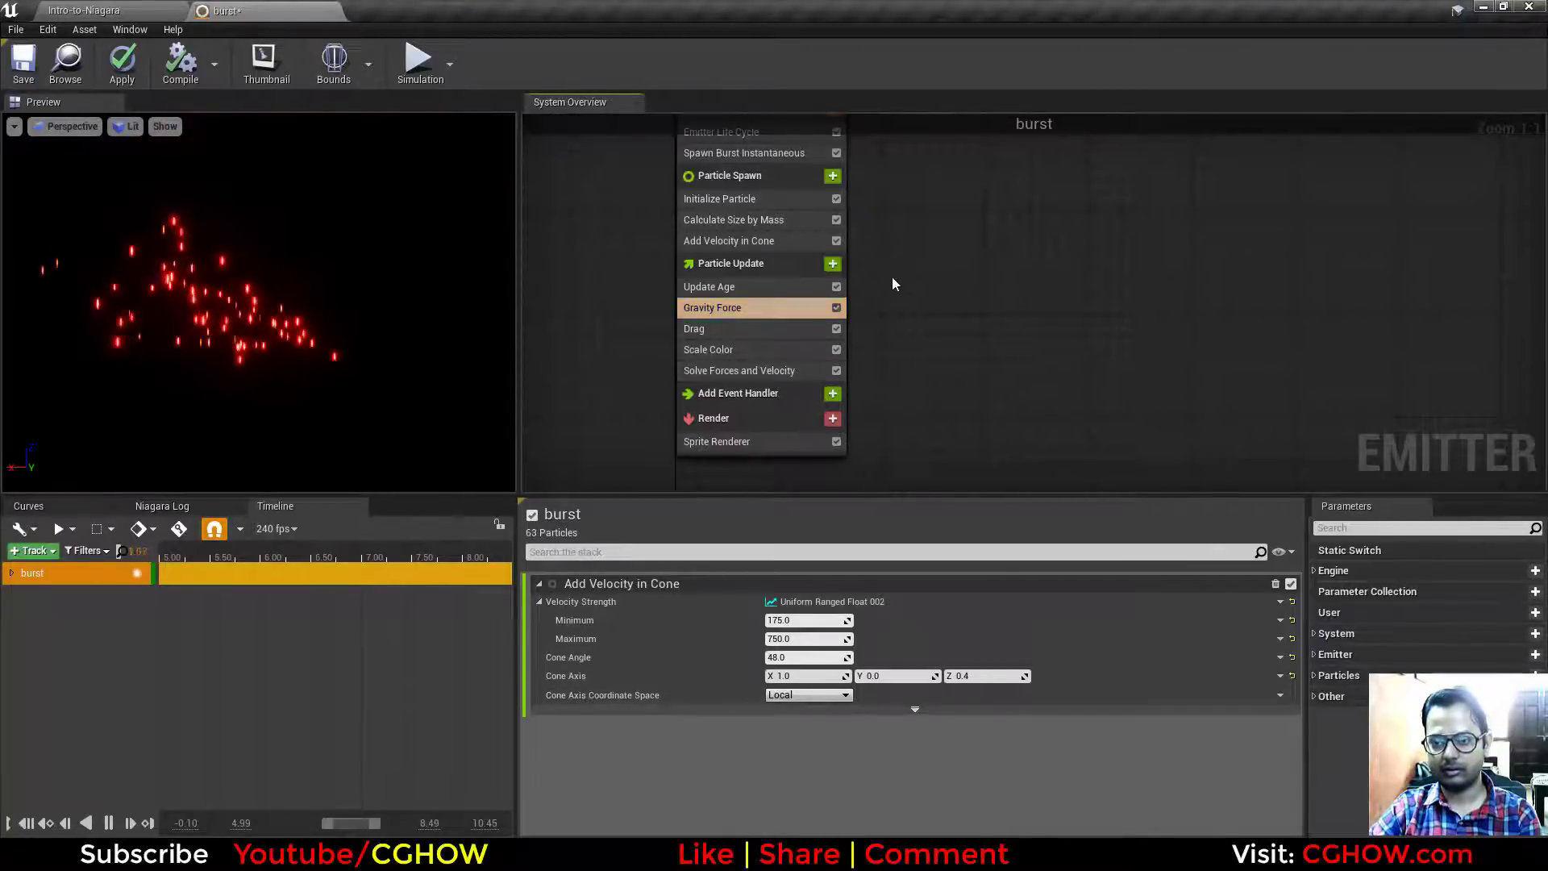
{"action": "left_click", "coordinate": [751, 305]}
{"action": "left_click_drag", "start_coordinate": [983, 602], "coordinate": [1016, 602]}
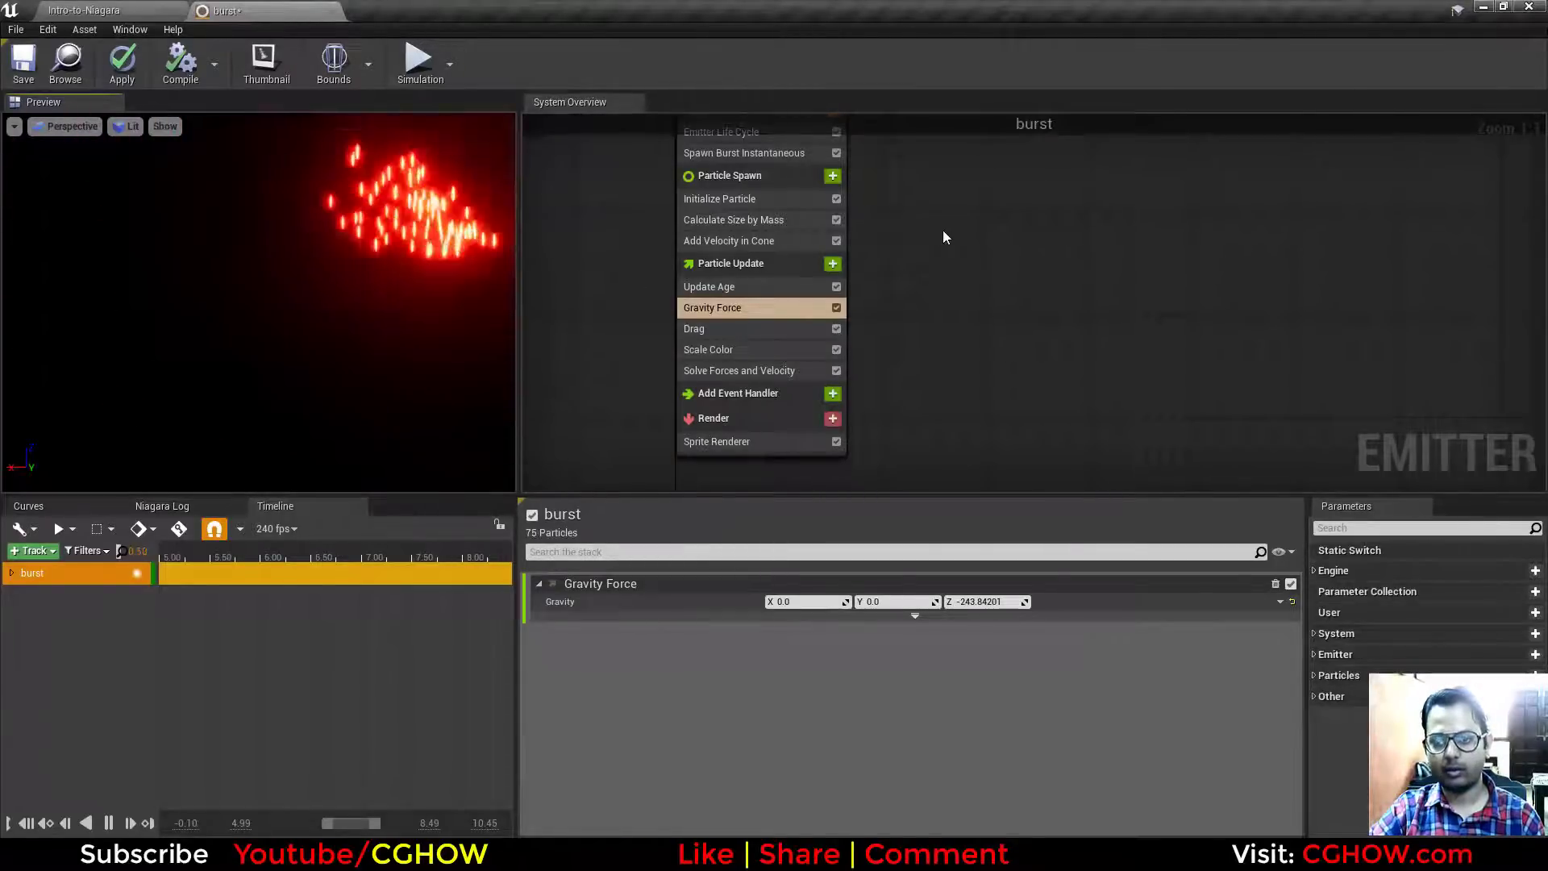
Step: Look through the renderer, force, color and velocity modules and disable Calculate Size by Mass in Particle Spawn
{"action": "left_click", "coordinate": [779, 441]}
{"action": "scroll", "coordinate": [750, 435], "scroll_direction": "up", "scroll_amount": 2}
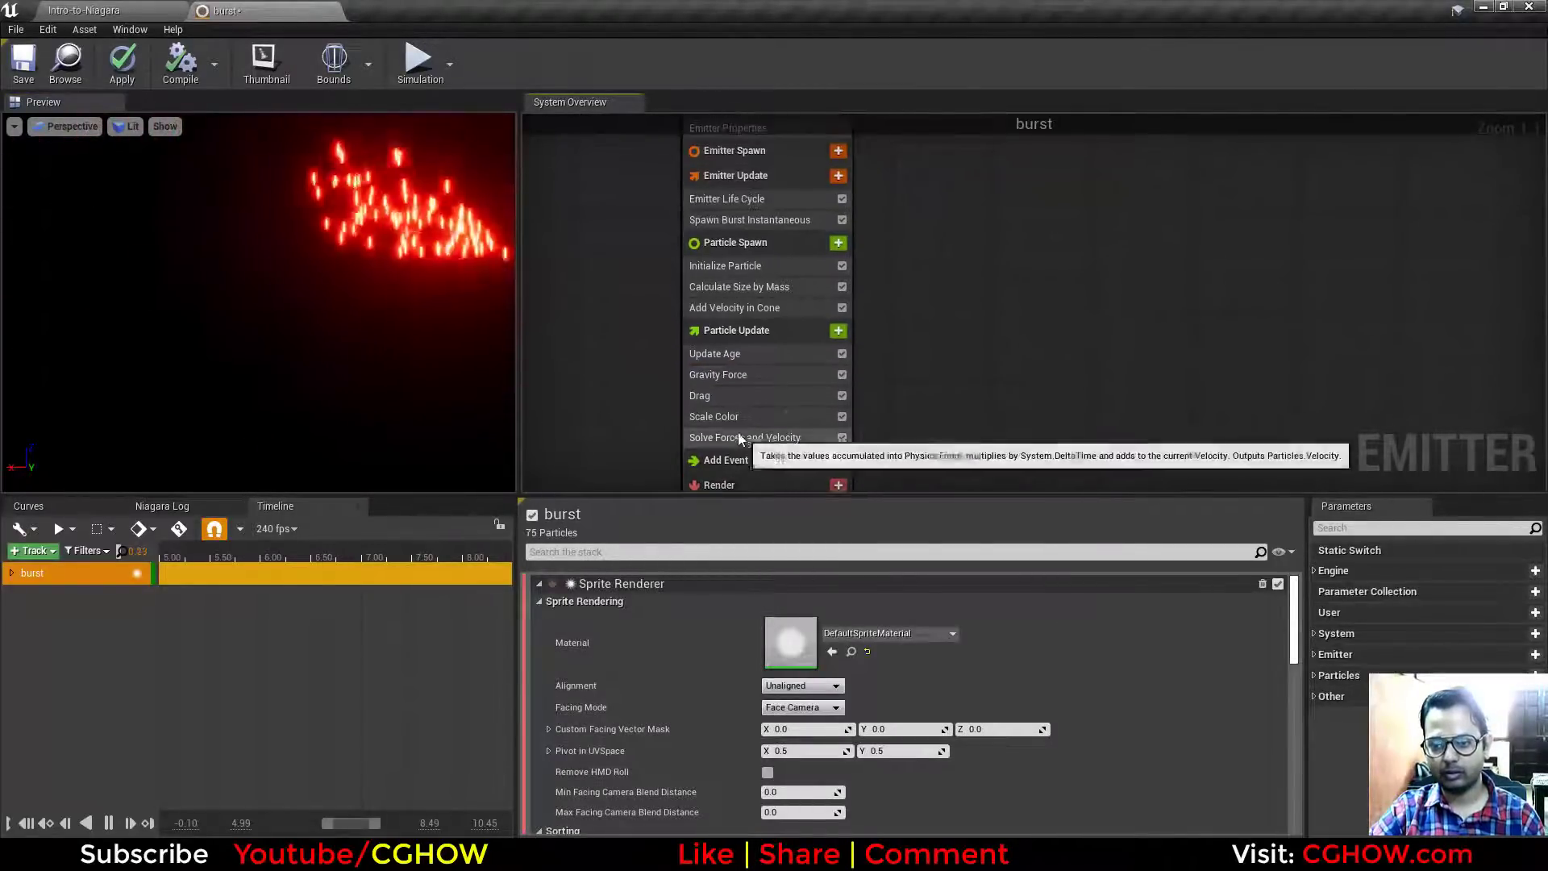
{"action": "left_click", "coordinate": [740, 416]}
{"action": "left_click", "coordinate": [753, 439]}
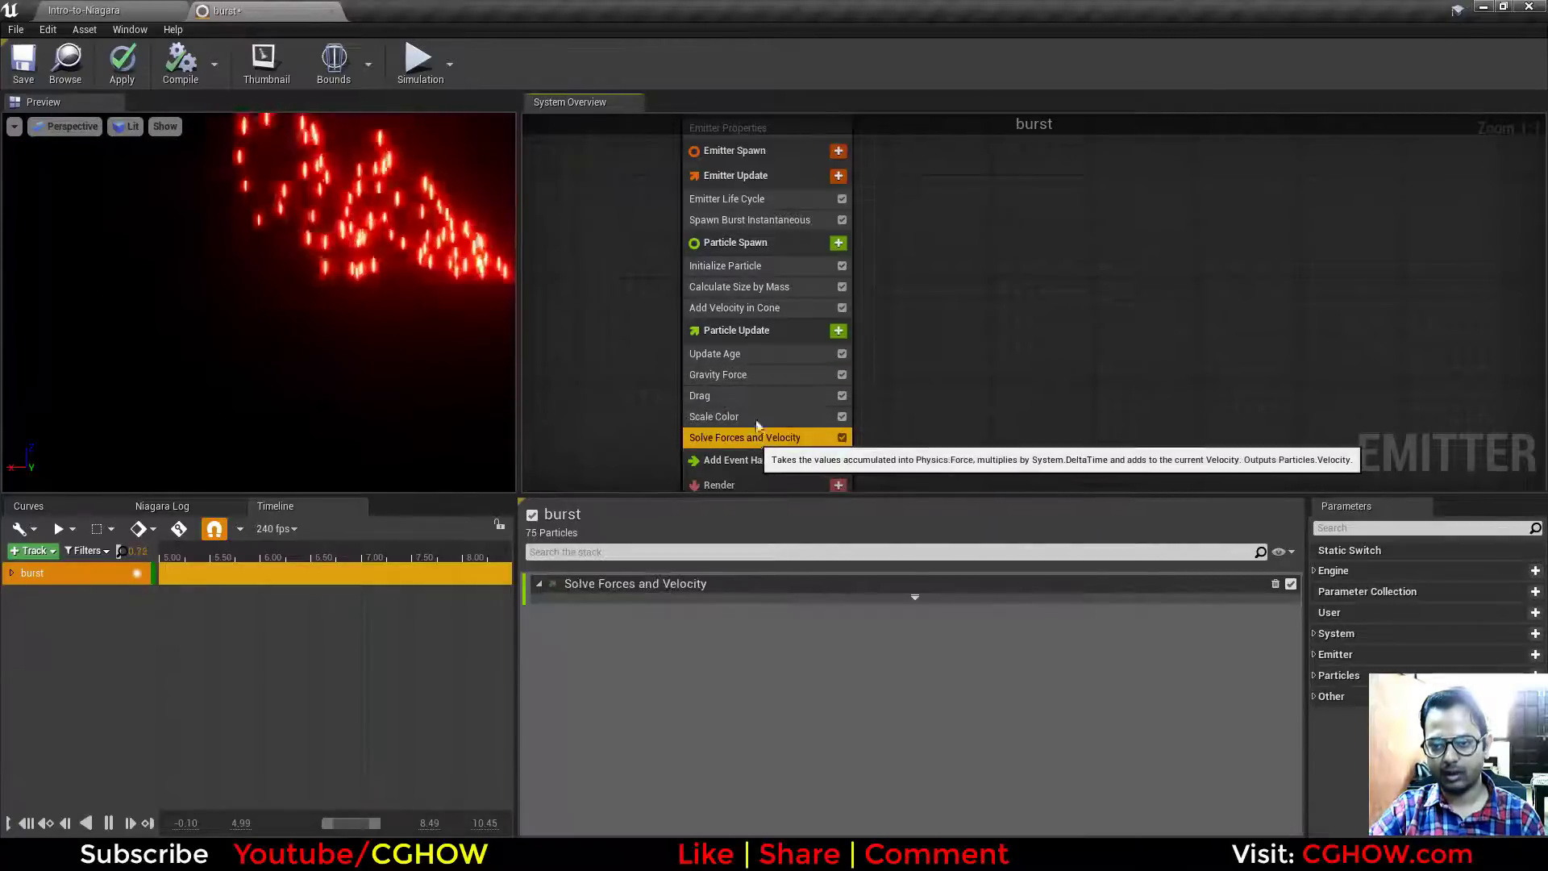
{"action": "left_click", "coordinate": [740, 416]}
{"action": "left_click", "coordinate": [750, 307]}
{"action": "left_click", "coordinate": [755, 288]}
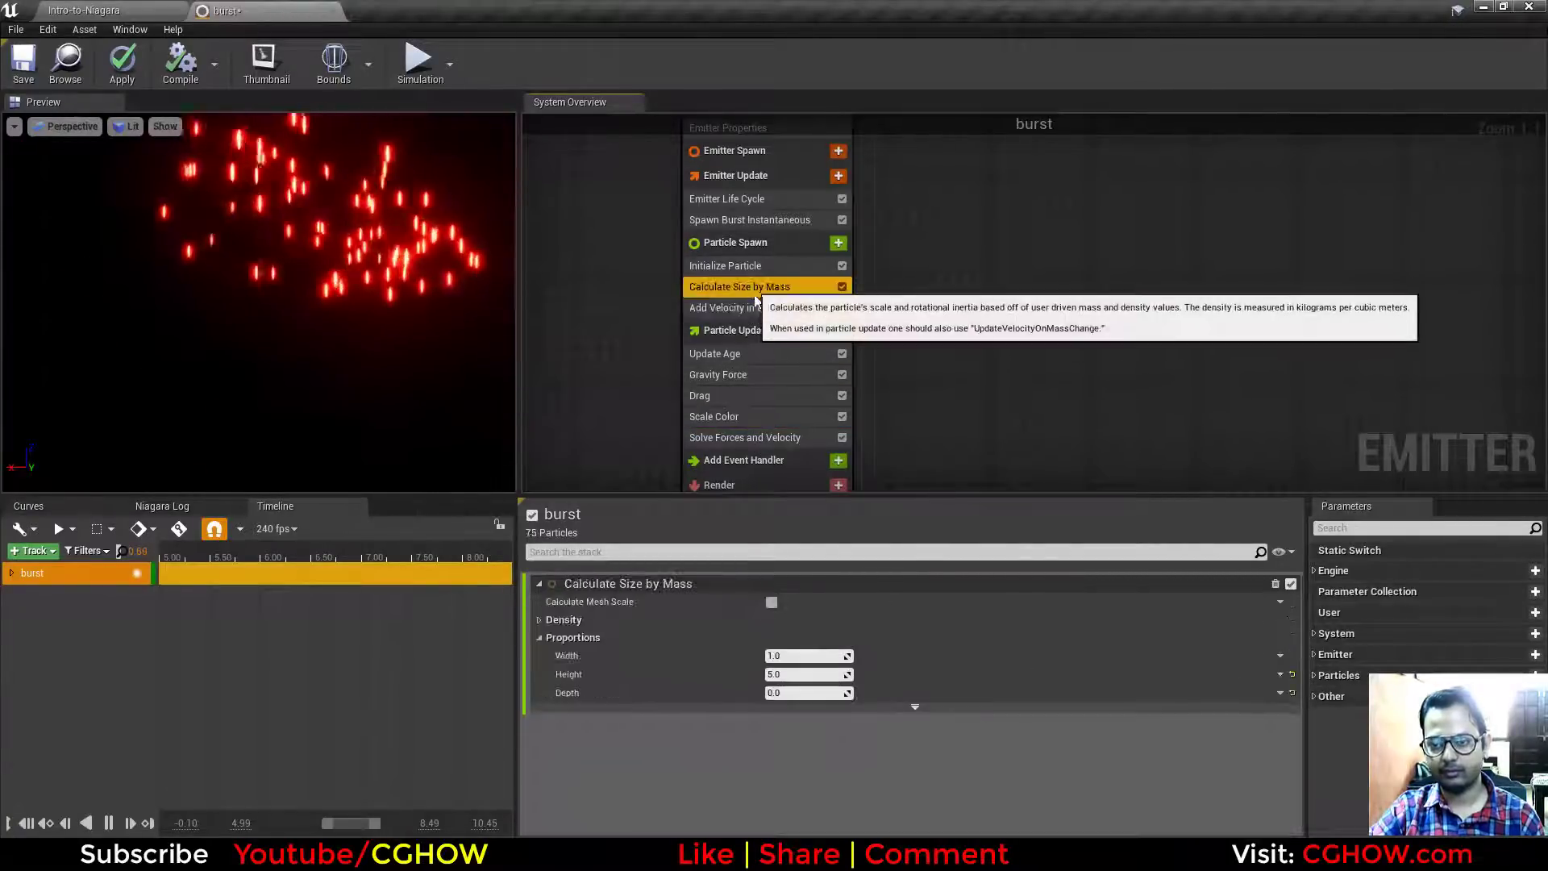
{"action": "left_click", "coordinate": [842, 286]}
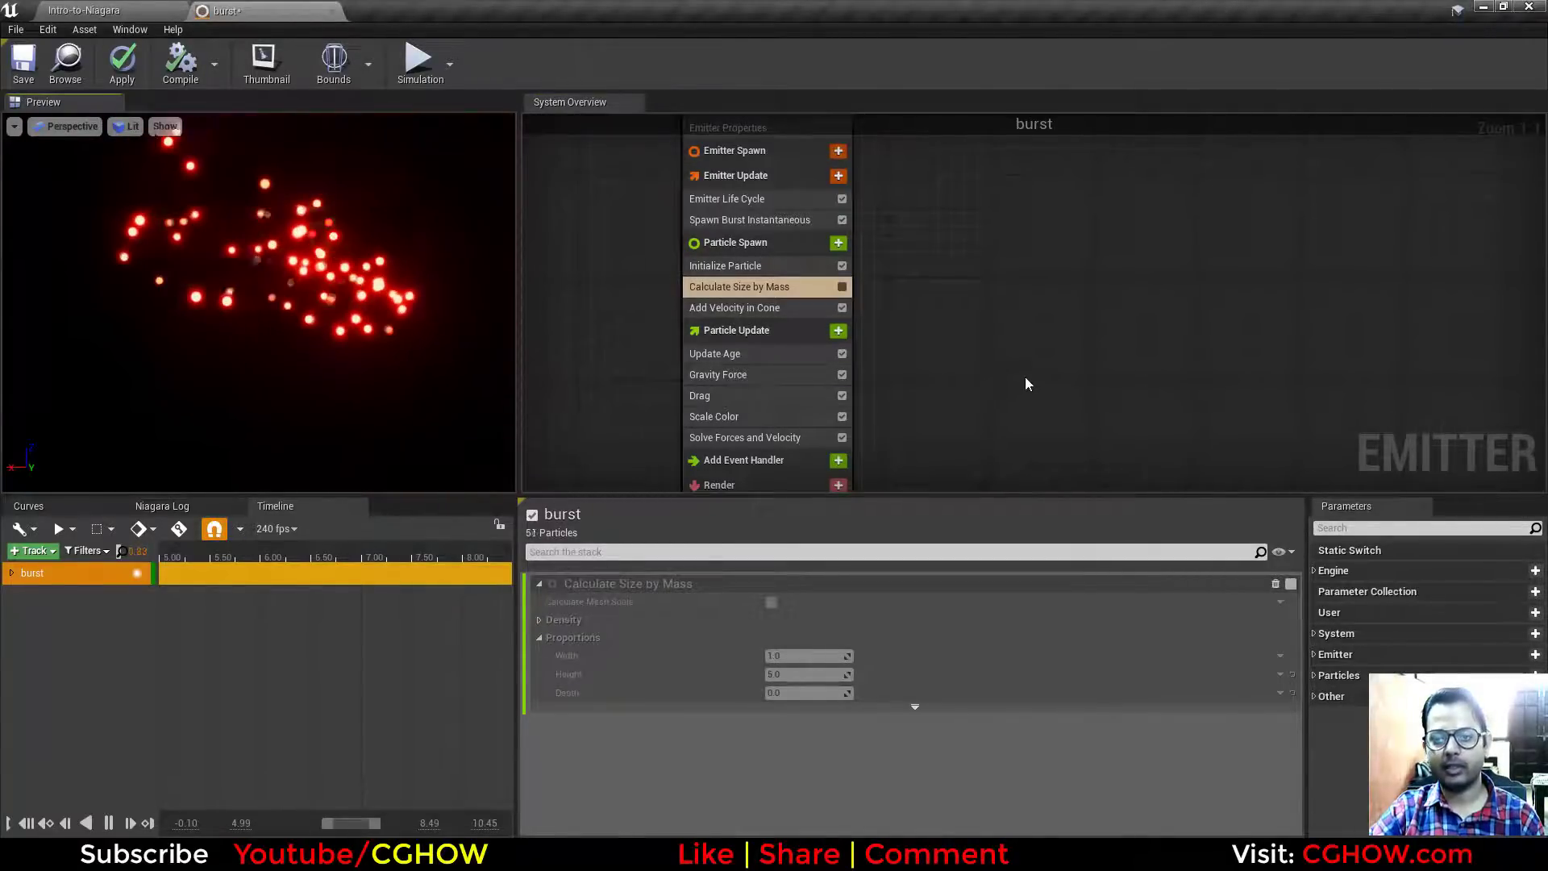
Step: Add a Sprite Size Scale module to the burst emitter's Particle Update stage
{"action": "right_click_drag", "start_coordinate": [1024, 375], "coordinate": [1028, 270]}
{"action": "left_click", "coordinate": [841, 224]}
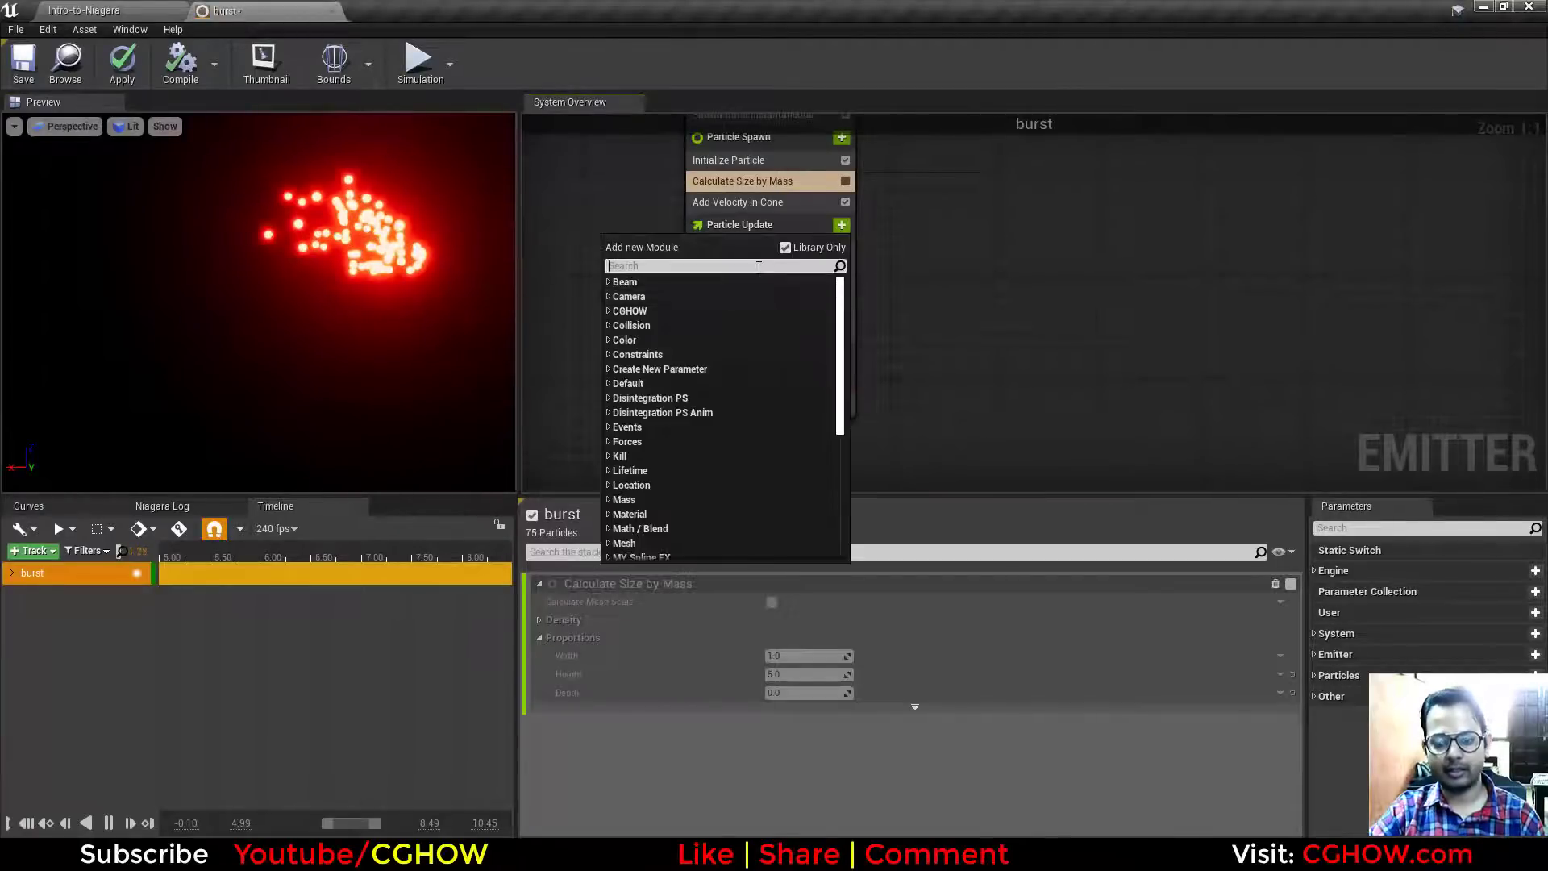
{"action": "type", "text": "size"}
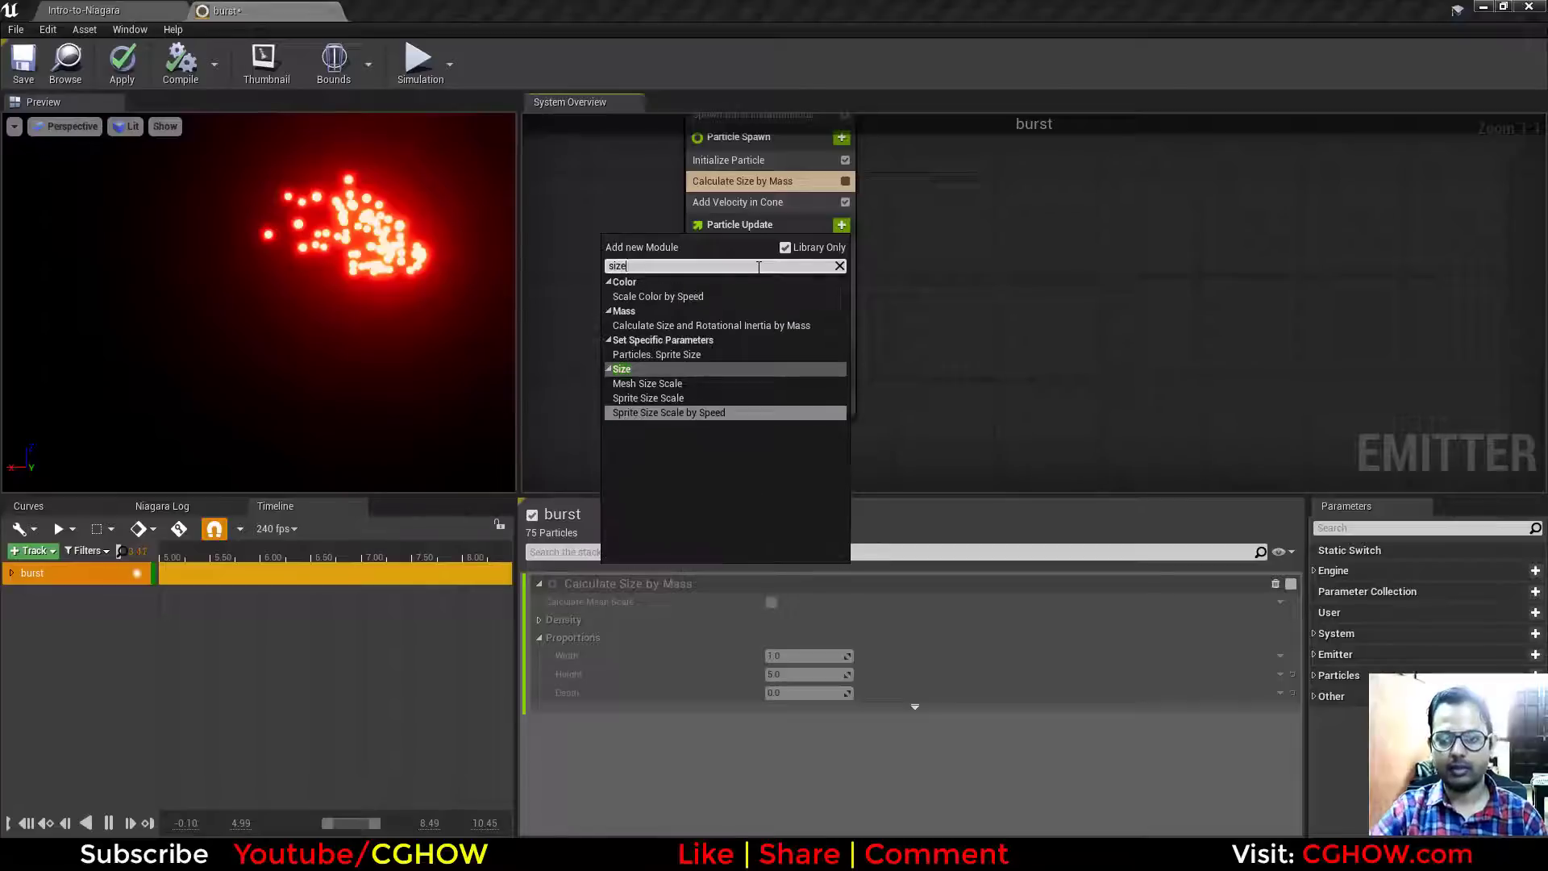
{"action": "left_click", "coordinate": [641, 399]}
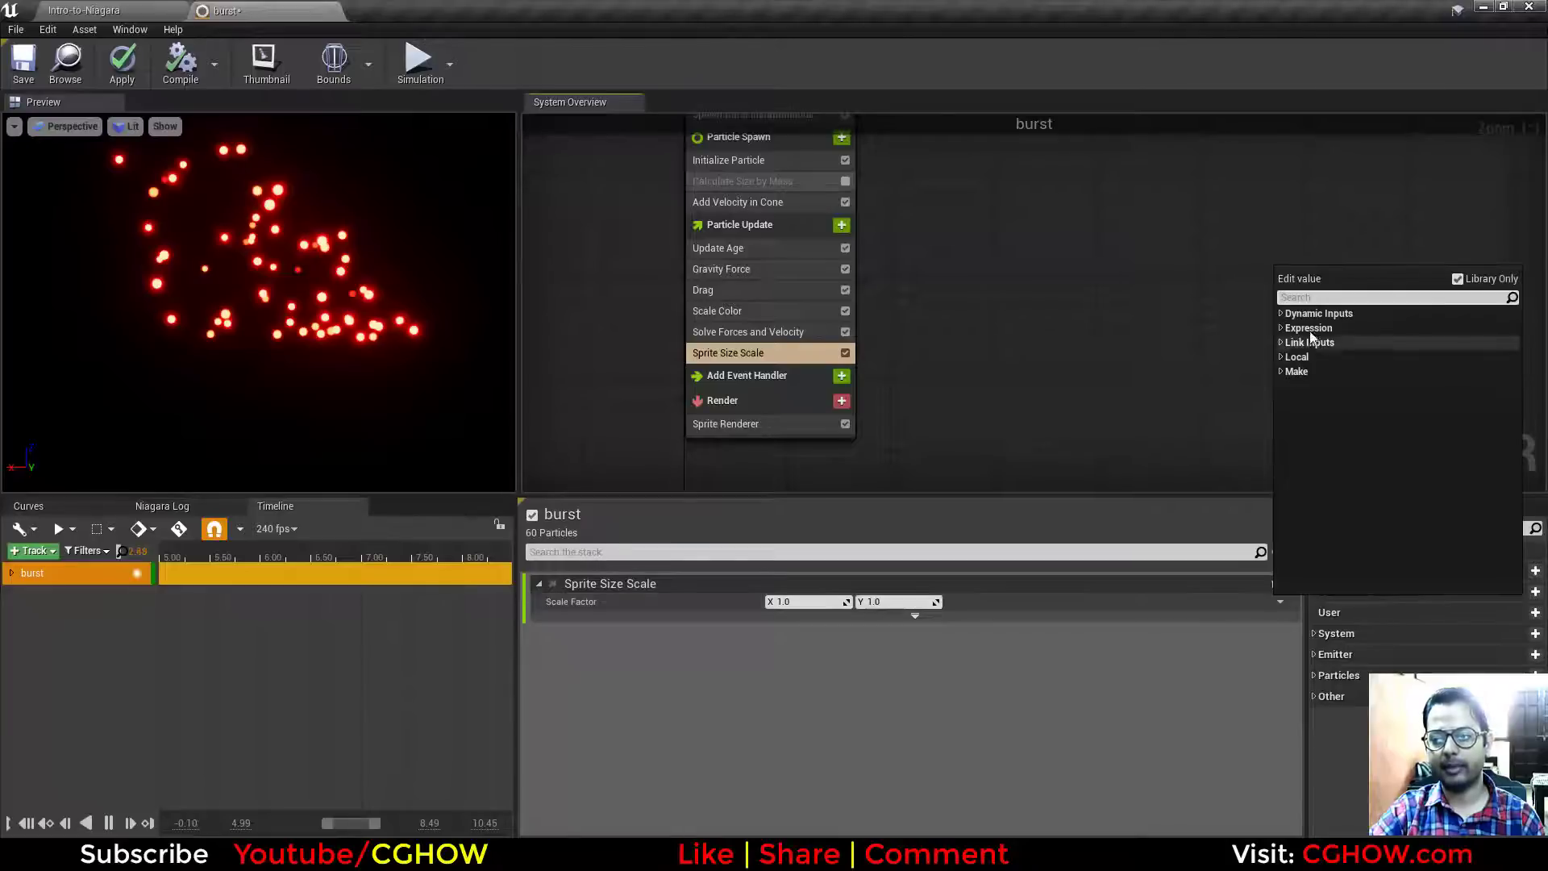
Step: Assign the Vector 2DFrom Float dynamic input to the Sprite Size Scale module's Scale Factor
{"action": "left_click", "coordinate": [1312, 297]}
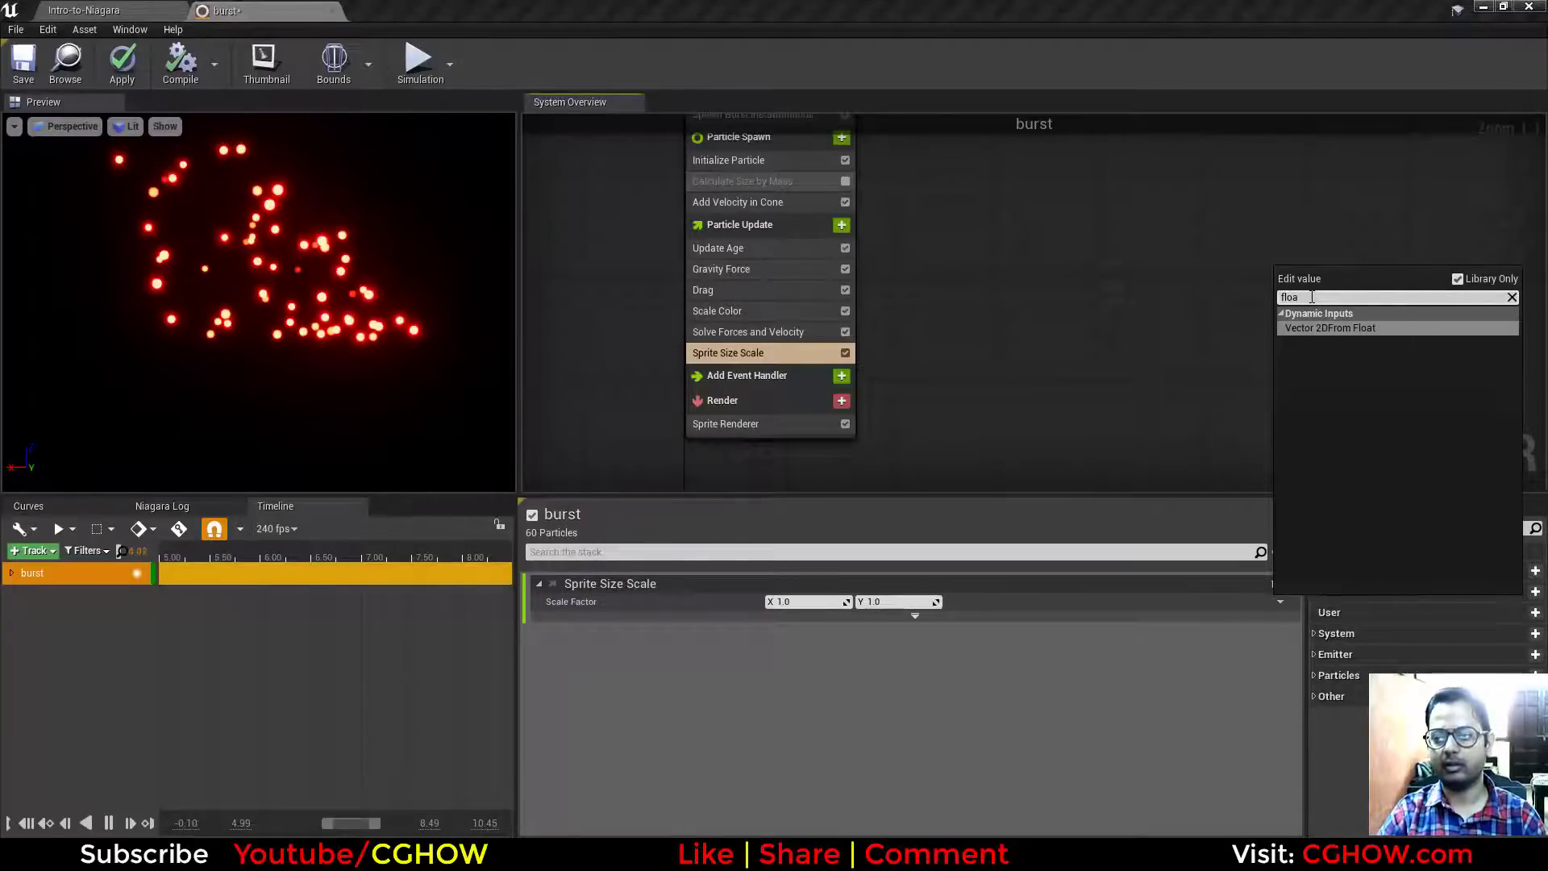
{"action": "type", "text": "floa"}
{"action": "key", "text": "Return"}
Step: Drive the Scale Factor's float Value with the Float from Curve dynamic input
{"action": "left_click", "coordinate": [1277, 622]}
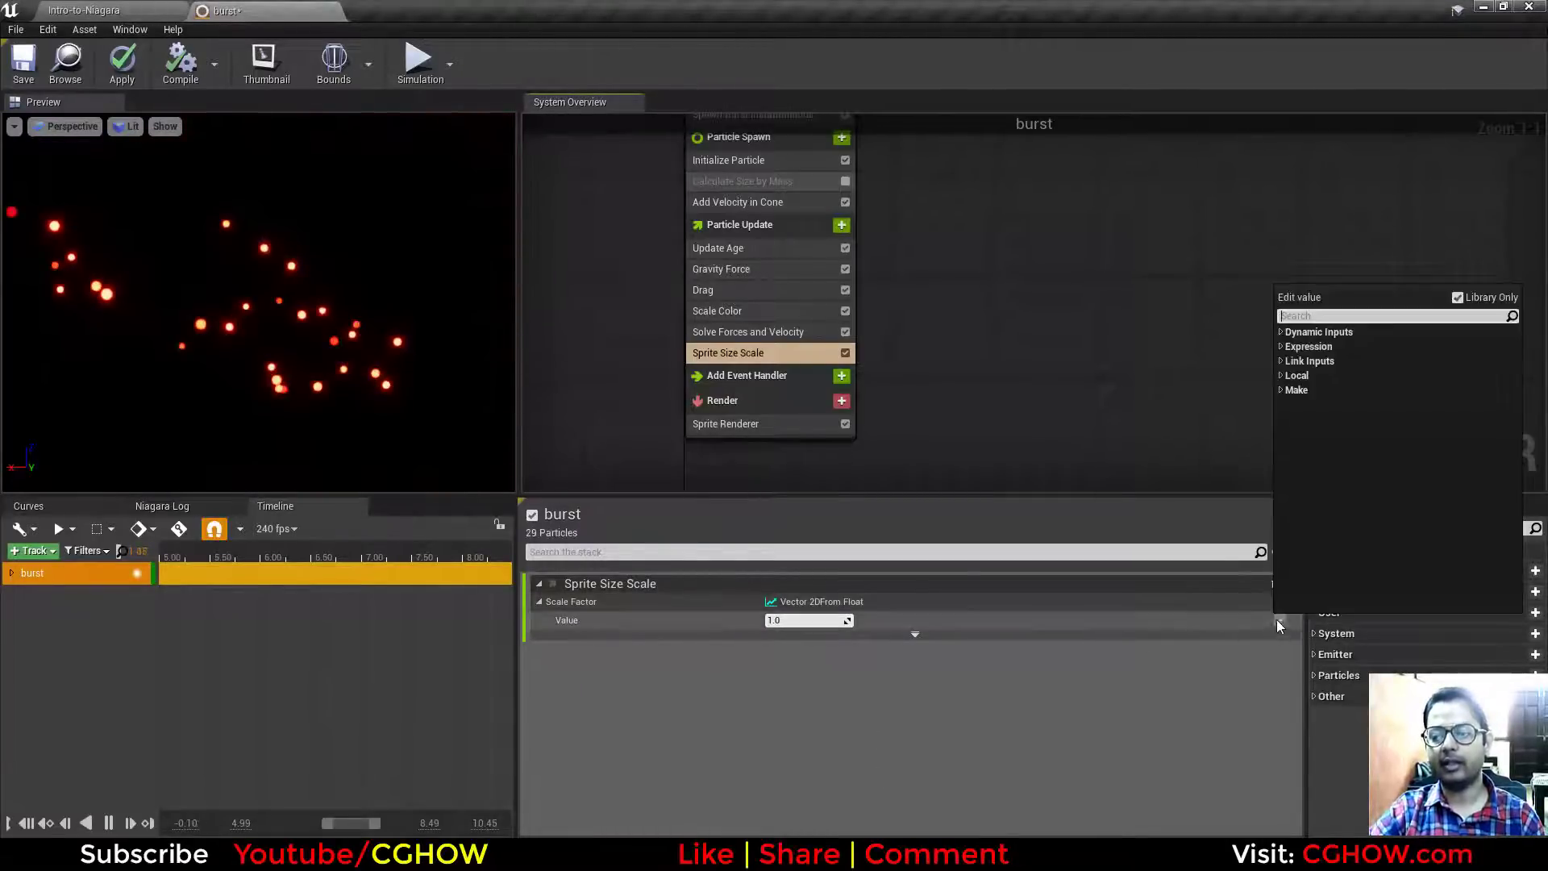
{"action": "type", "text": "curve"}
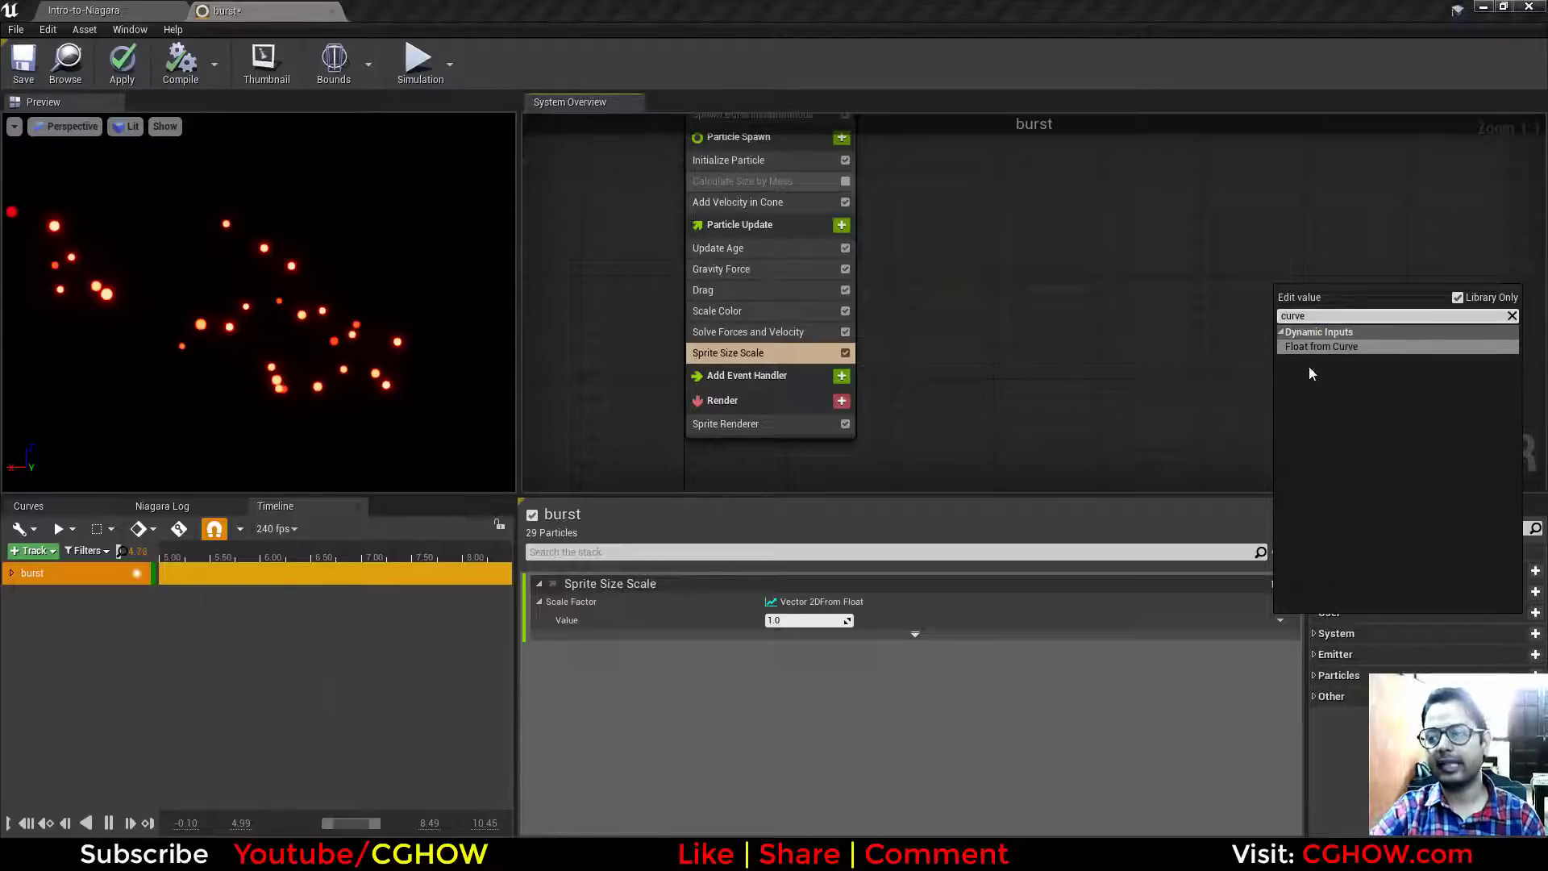
{"action": "left_click", "coordinate": [1319, 346]}
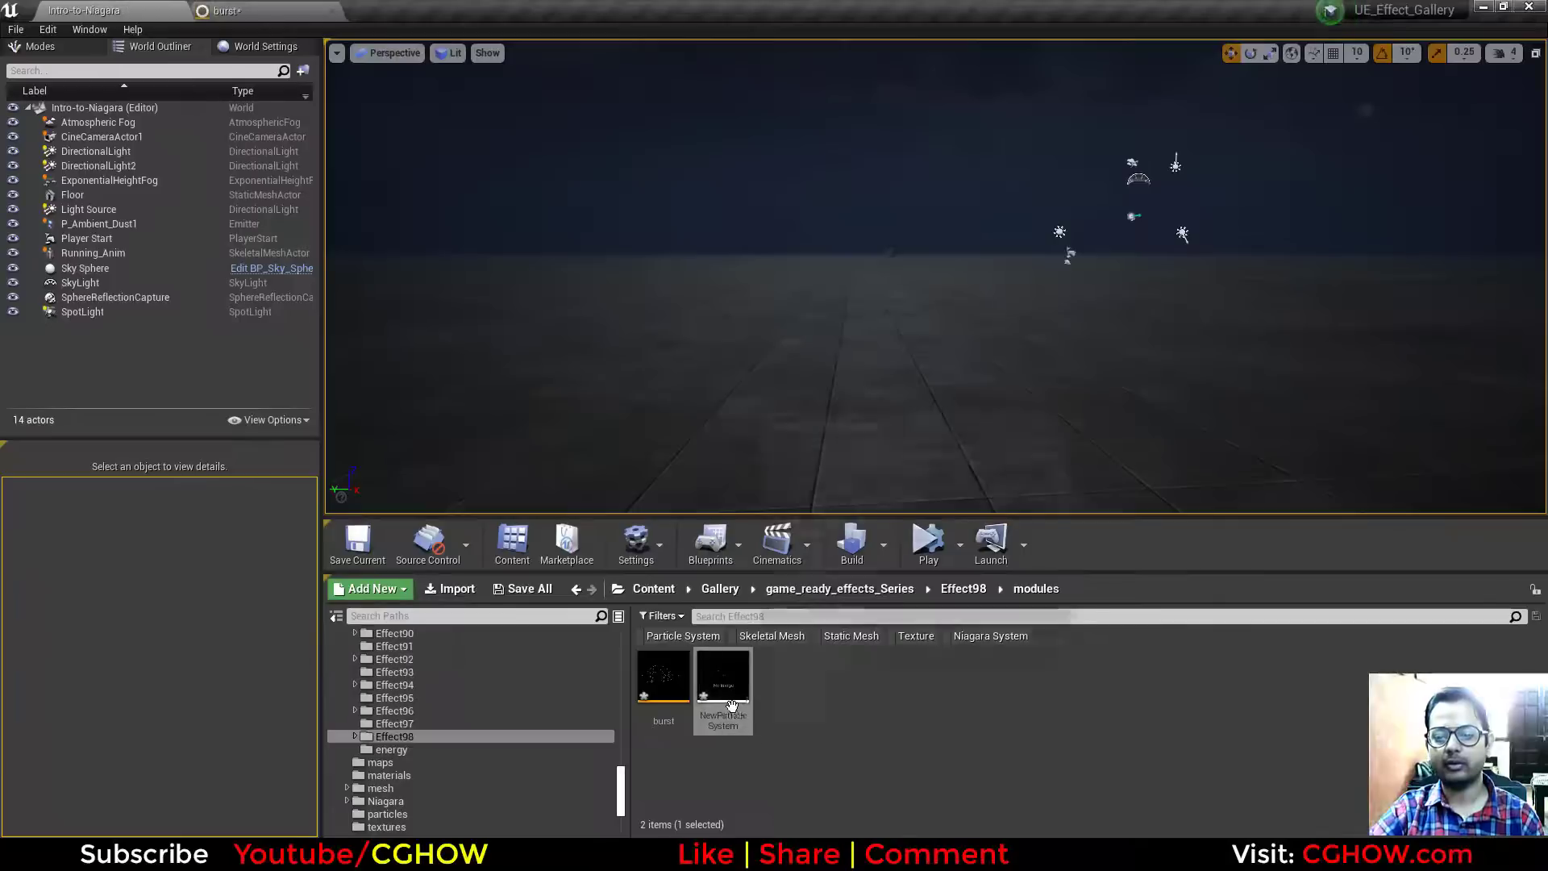
Step: Reopen the NewParticleSystem asset to look at its LifeMultiplier curve, and return to the burst emitter
{"action": "double_click", "coordinate": [711, 713]}
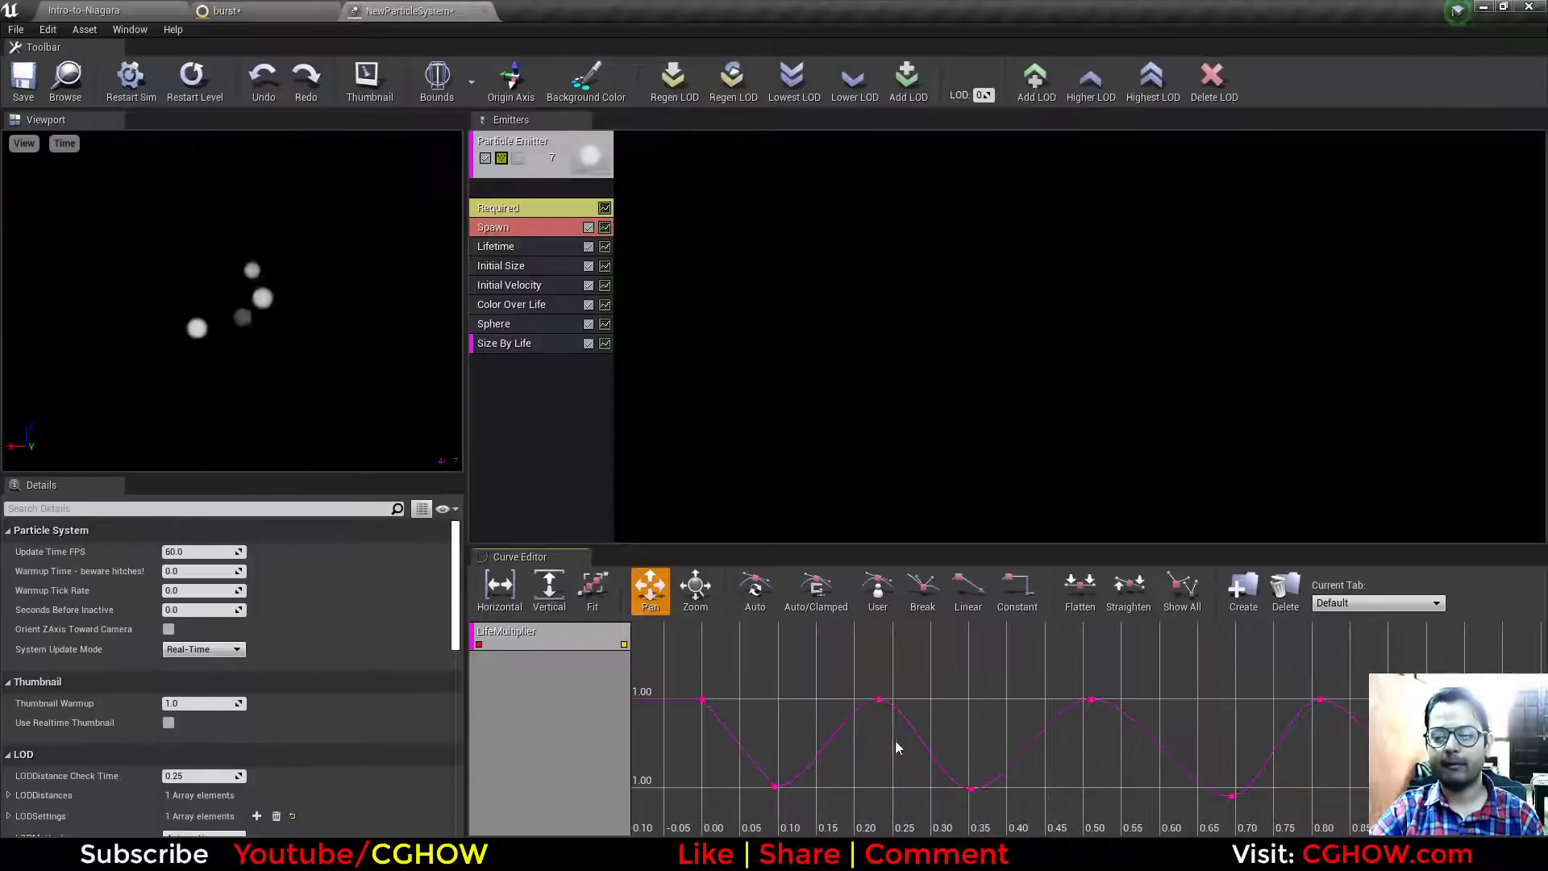
{"action": "middle_click", "coordinate": [433, 8]}
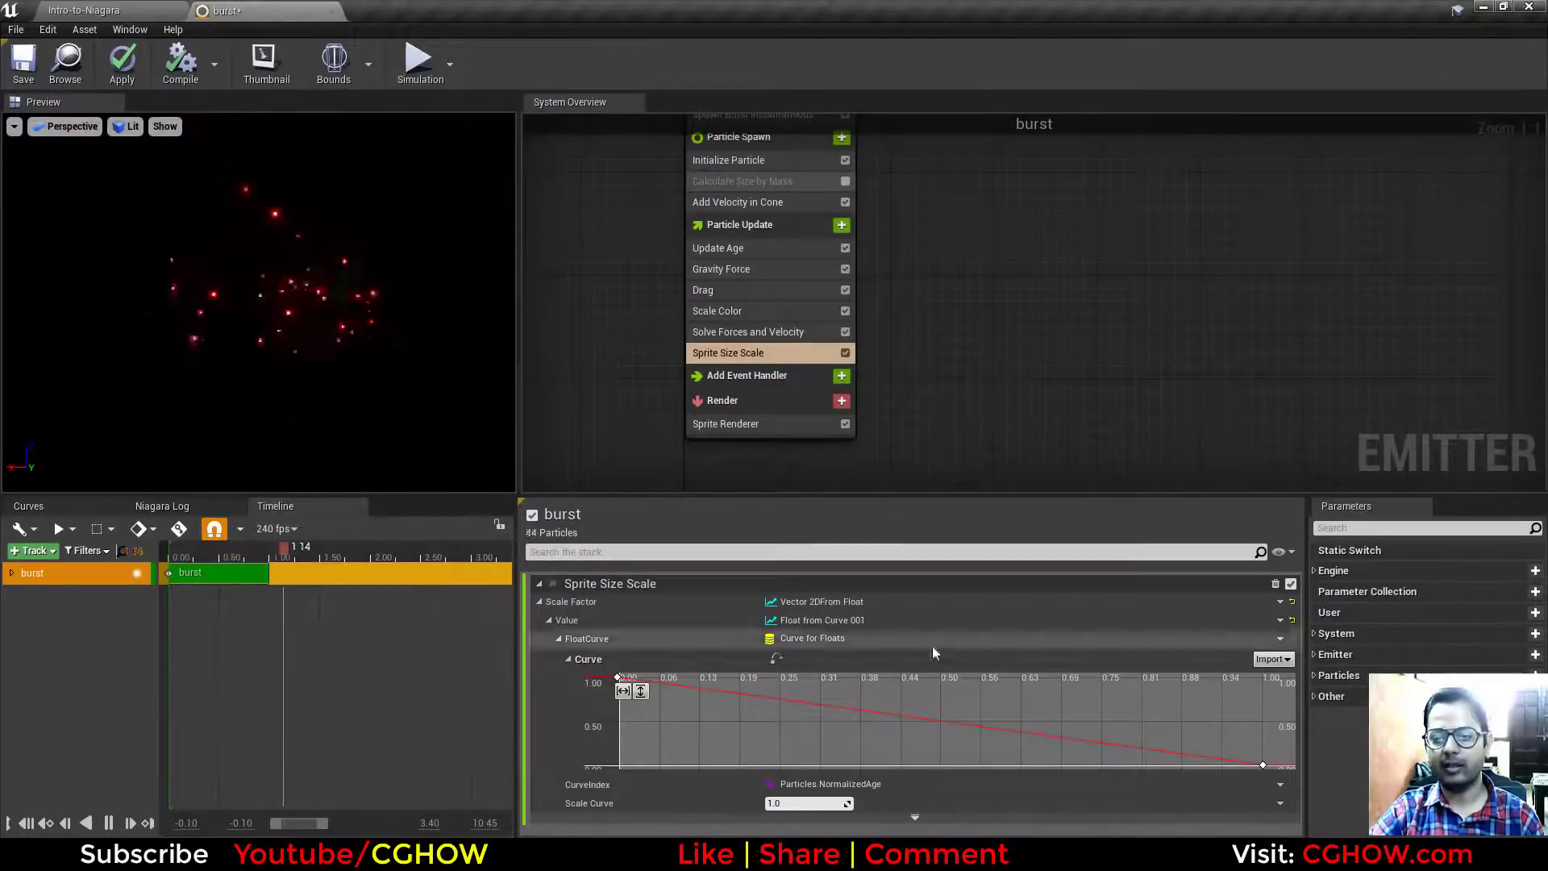
Step: Replace the curve driving the Sprite Size Scale module's float Value with the Sine dynamic input
{"action": "left_click", "coordinate": [1292, 620]}
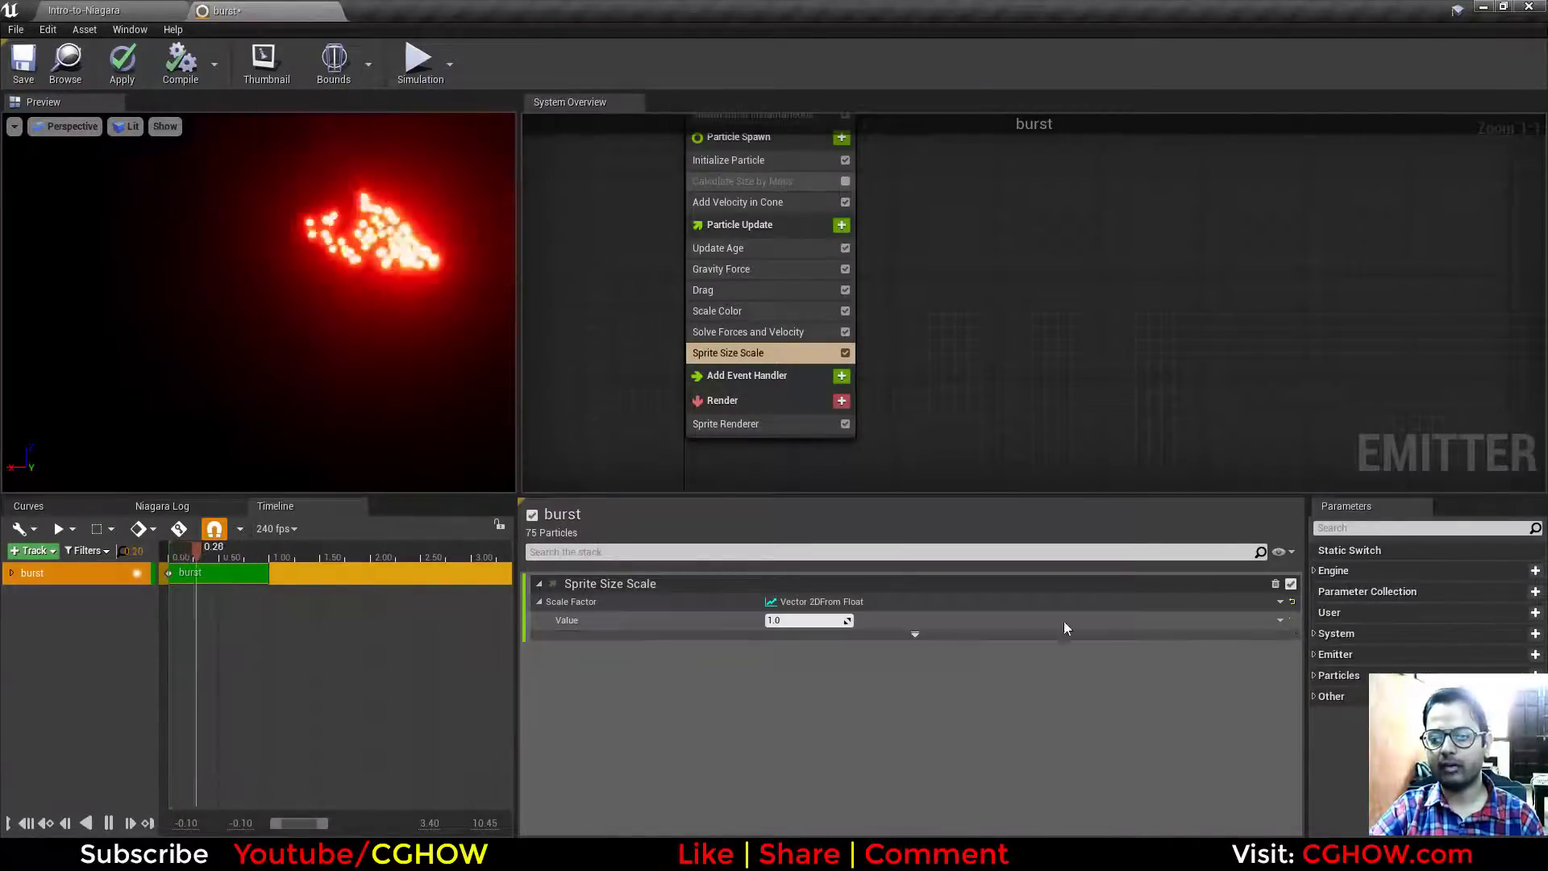
{"action": "left_click", "coordinate": [1279, 621]}
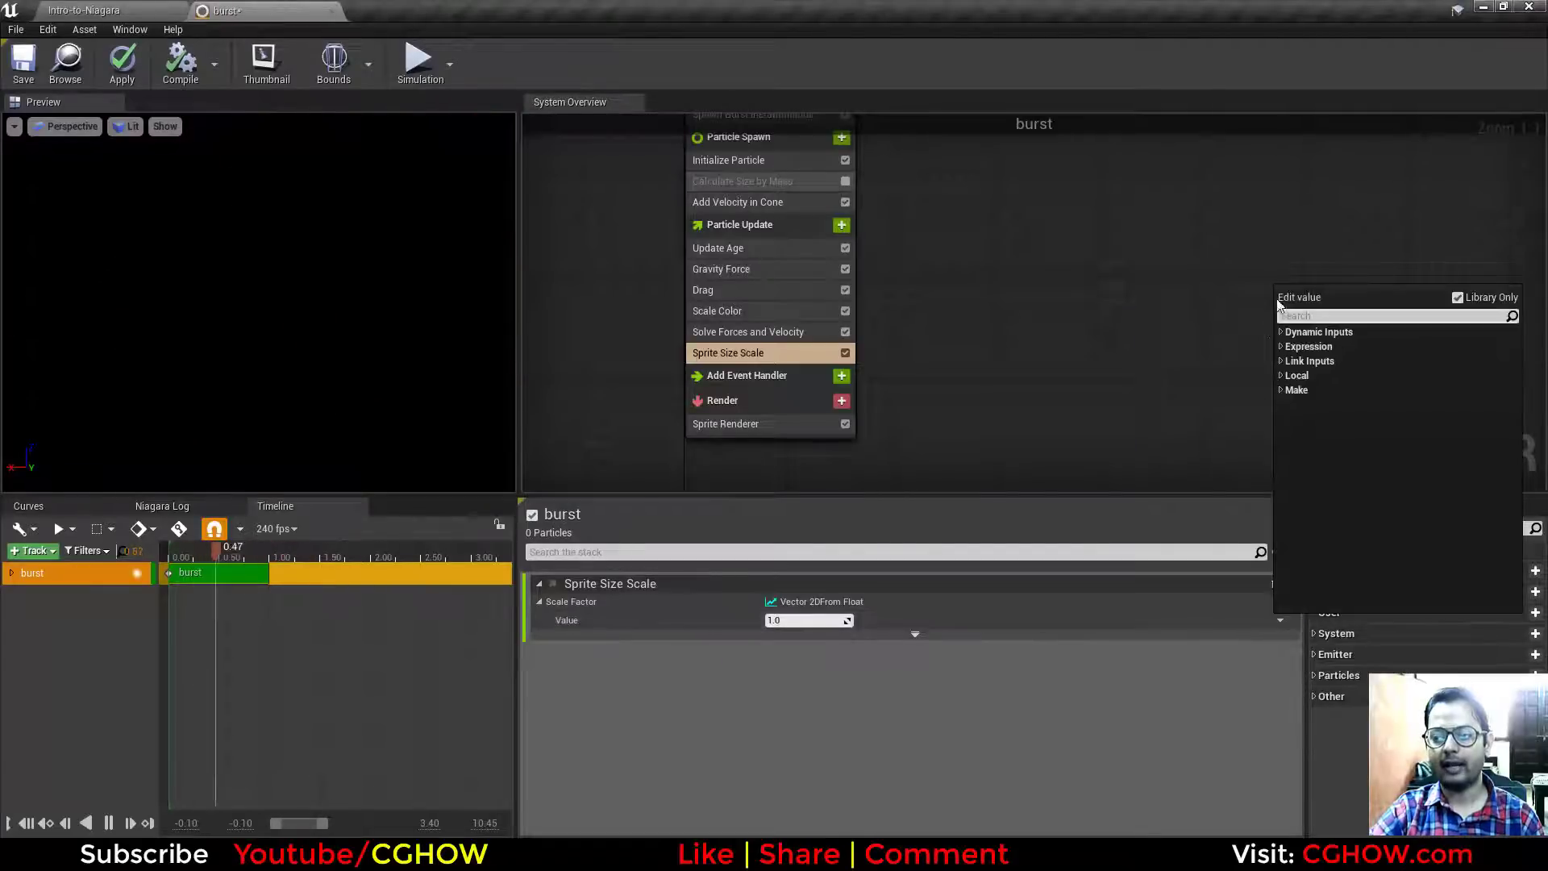
{"action": "type", "text": "sin"}
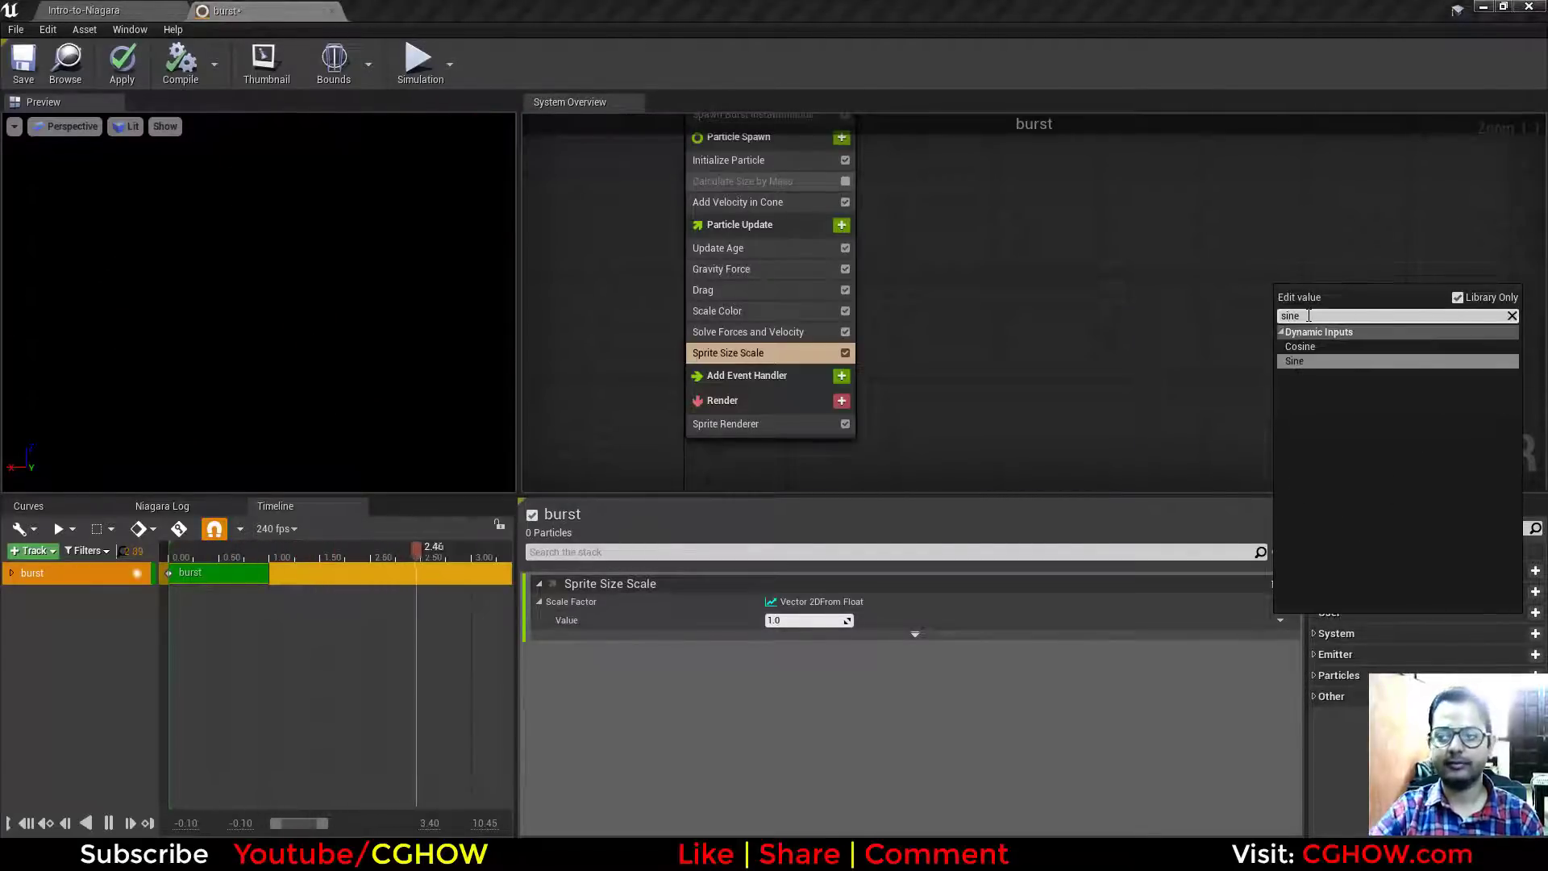
{"action": "type", "text": "e"}
{"action": "left_click", "coordinate": [1289, 362]}
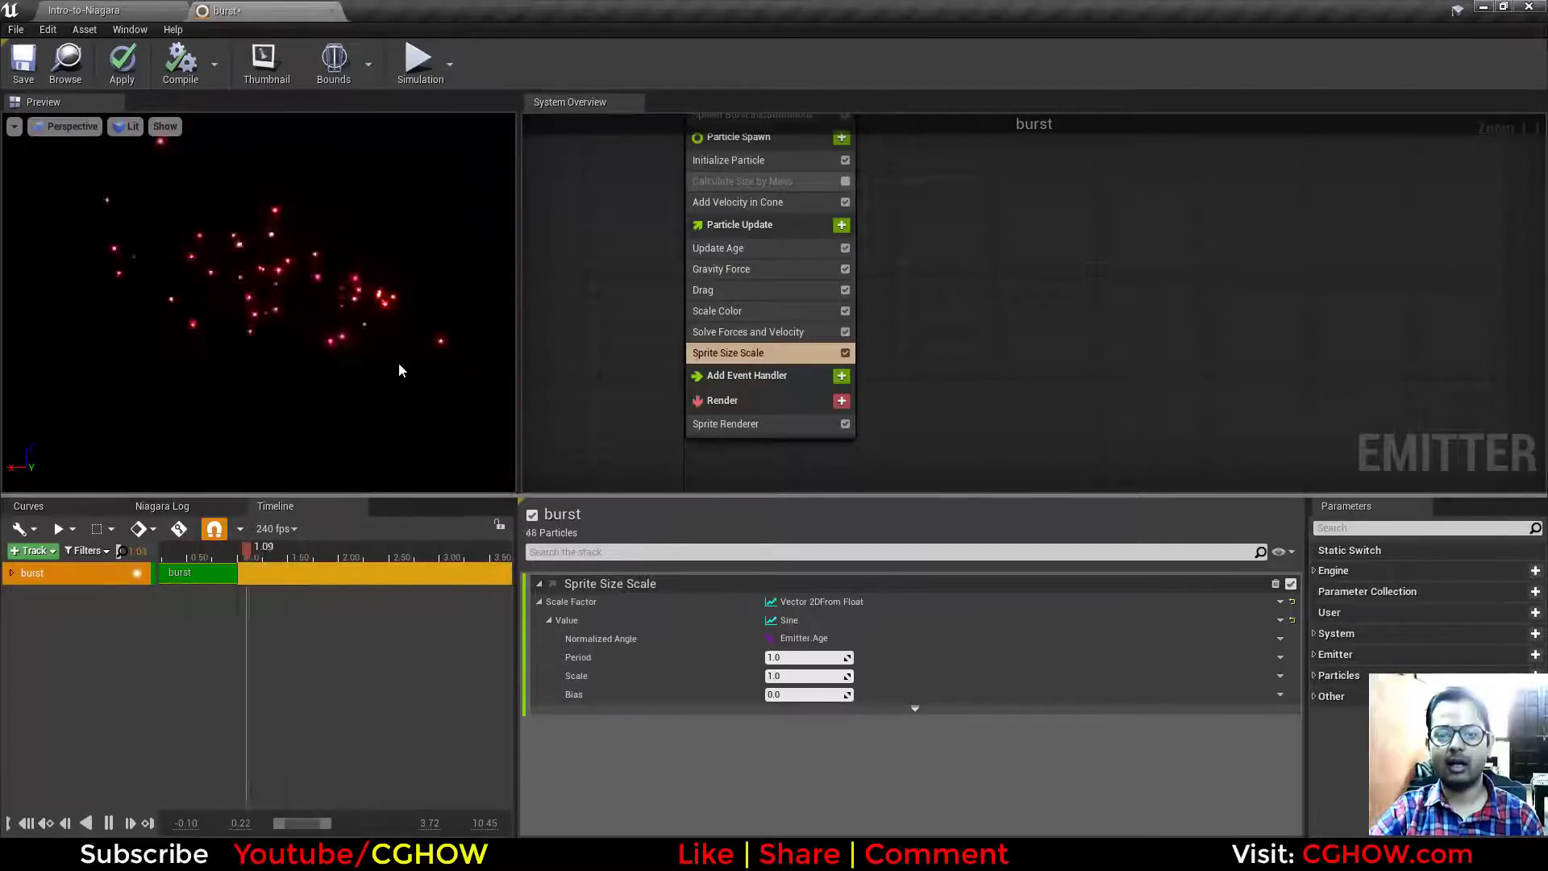
Step: Set the Period of the Sine input on the sprite size scale to 0.1
{"action": "left_click", "coordinate": [782, 658]}
{"action": "type", "text": "0.1"}
{"action": "key", "text": "Return"}
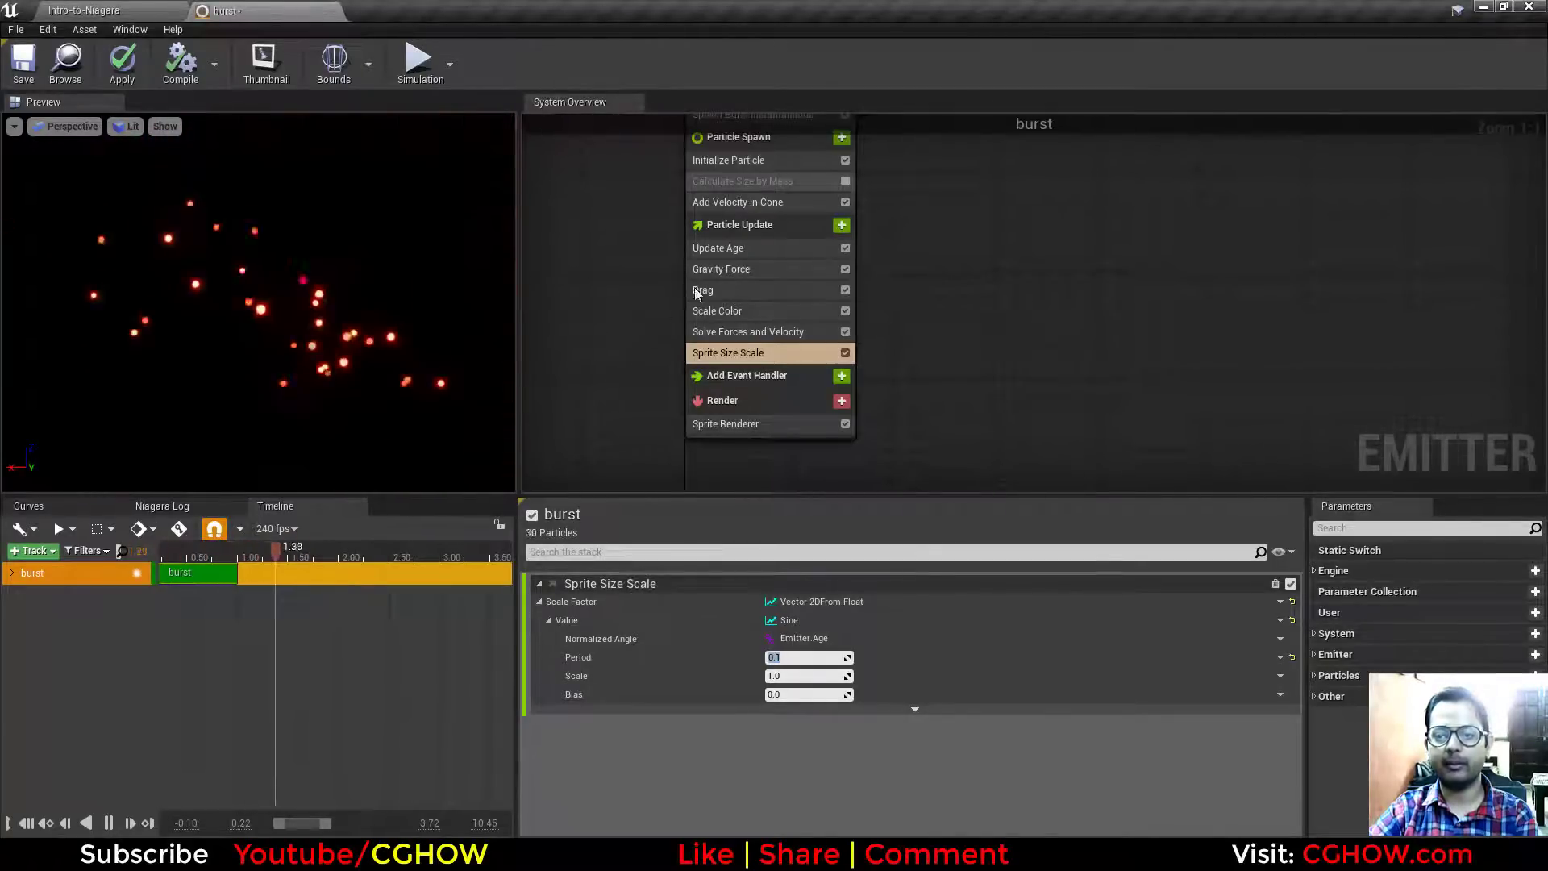
Step: Examine the Lifetime minimum and maximum in the burst emitter's Initialize Particle module
{"action": "right_click_drag", "start_coordinate": [901, 208], "coordinate": [908, 300]}
{"action": "left_click", "coordinate": [766, 250]}
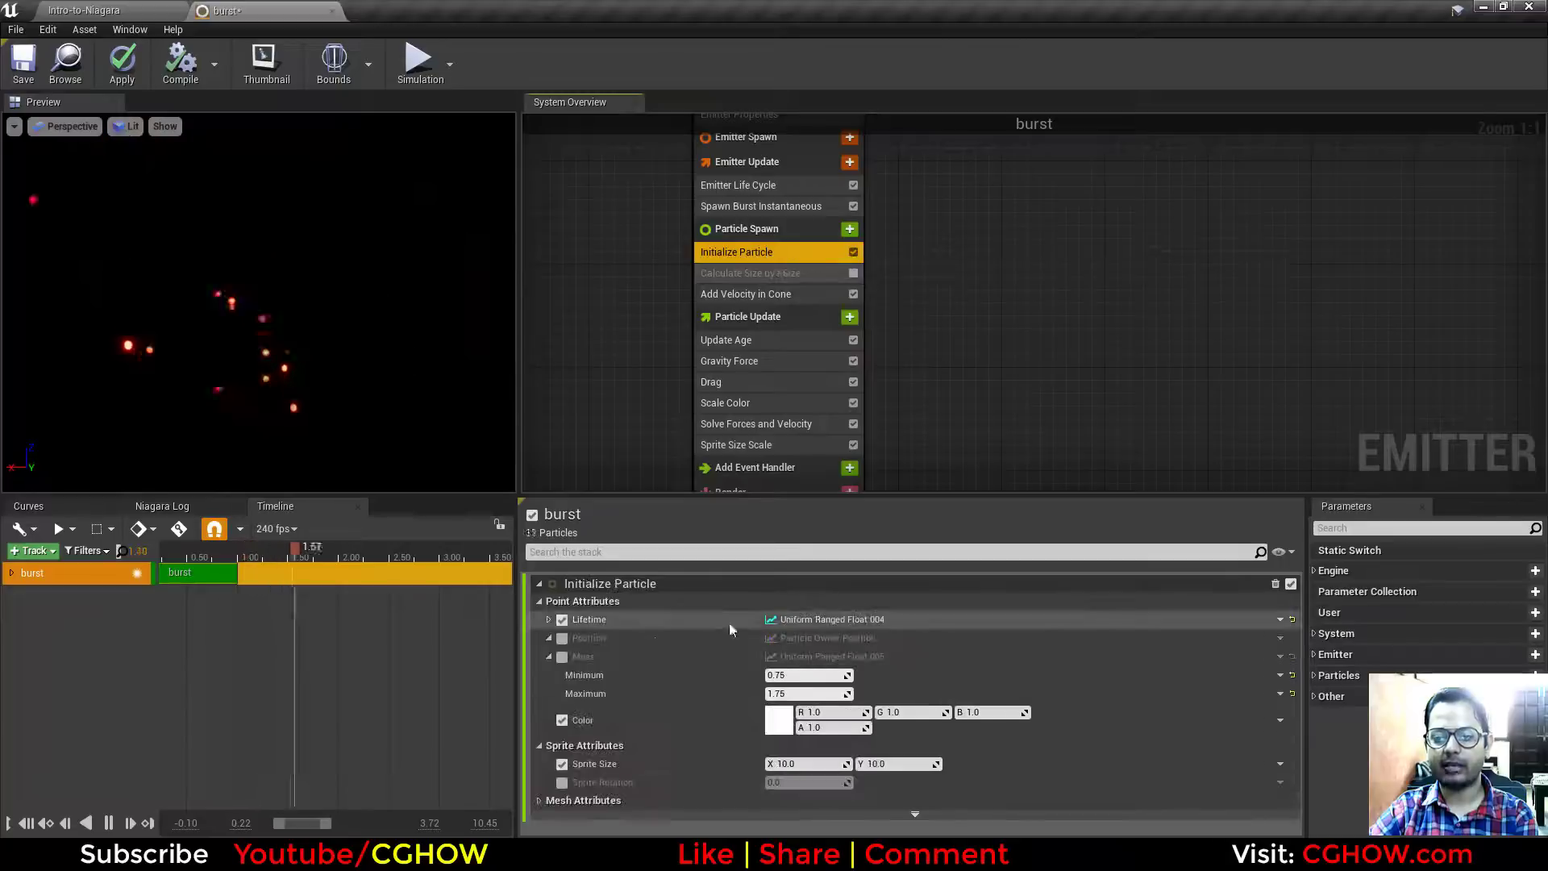
{"action": "left_click", "coordinate": [548, 619]}
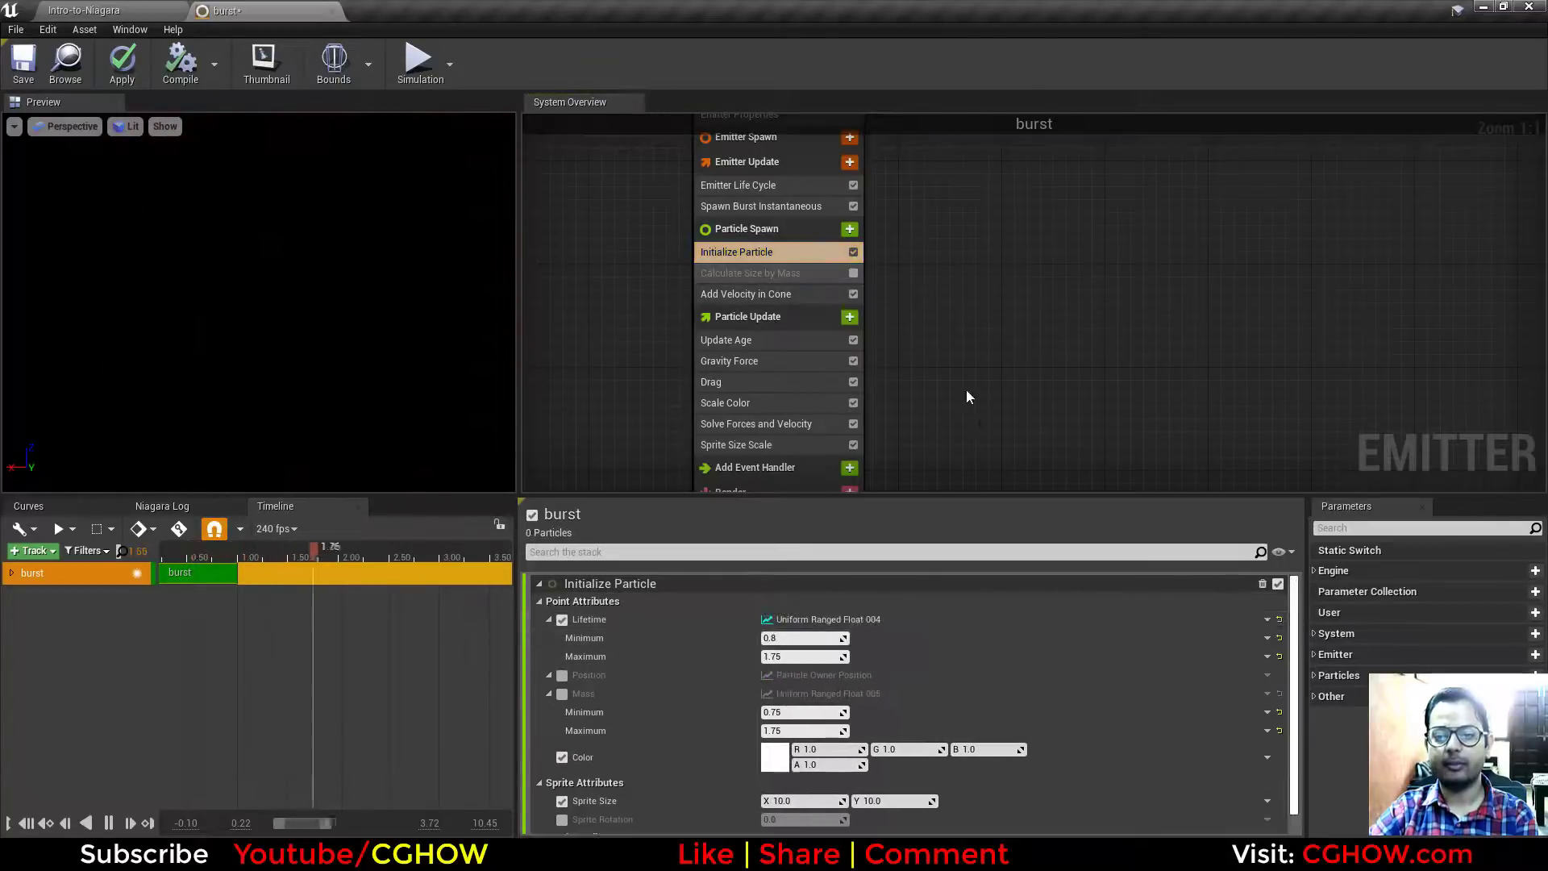
Step: Link the Normalized Angle of the Sprite Size Scale's Sine input to Particles.NormalizedAge
{"action": "right_click_drag", "start_coordinate": [965, 390], "coordinate": [989, 266]}
{"action": "left_click", "coordinate": [794, 324]}
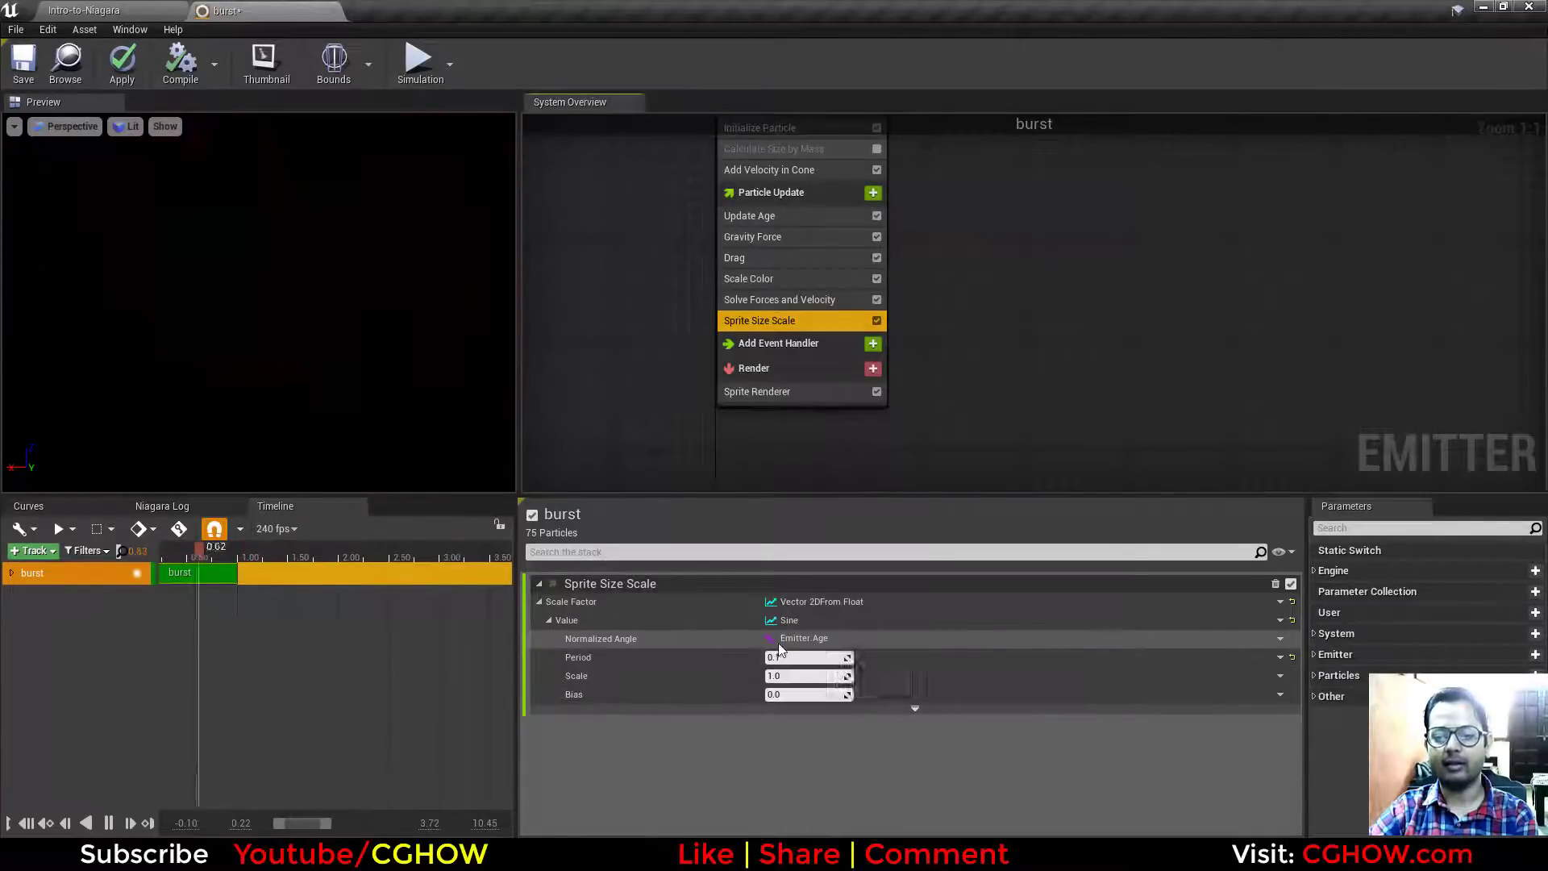
{"action": "left_click", "coordinate": [1280, 638]}
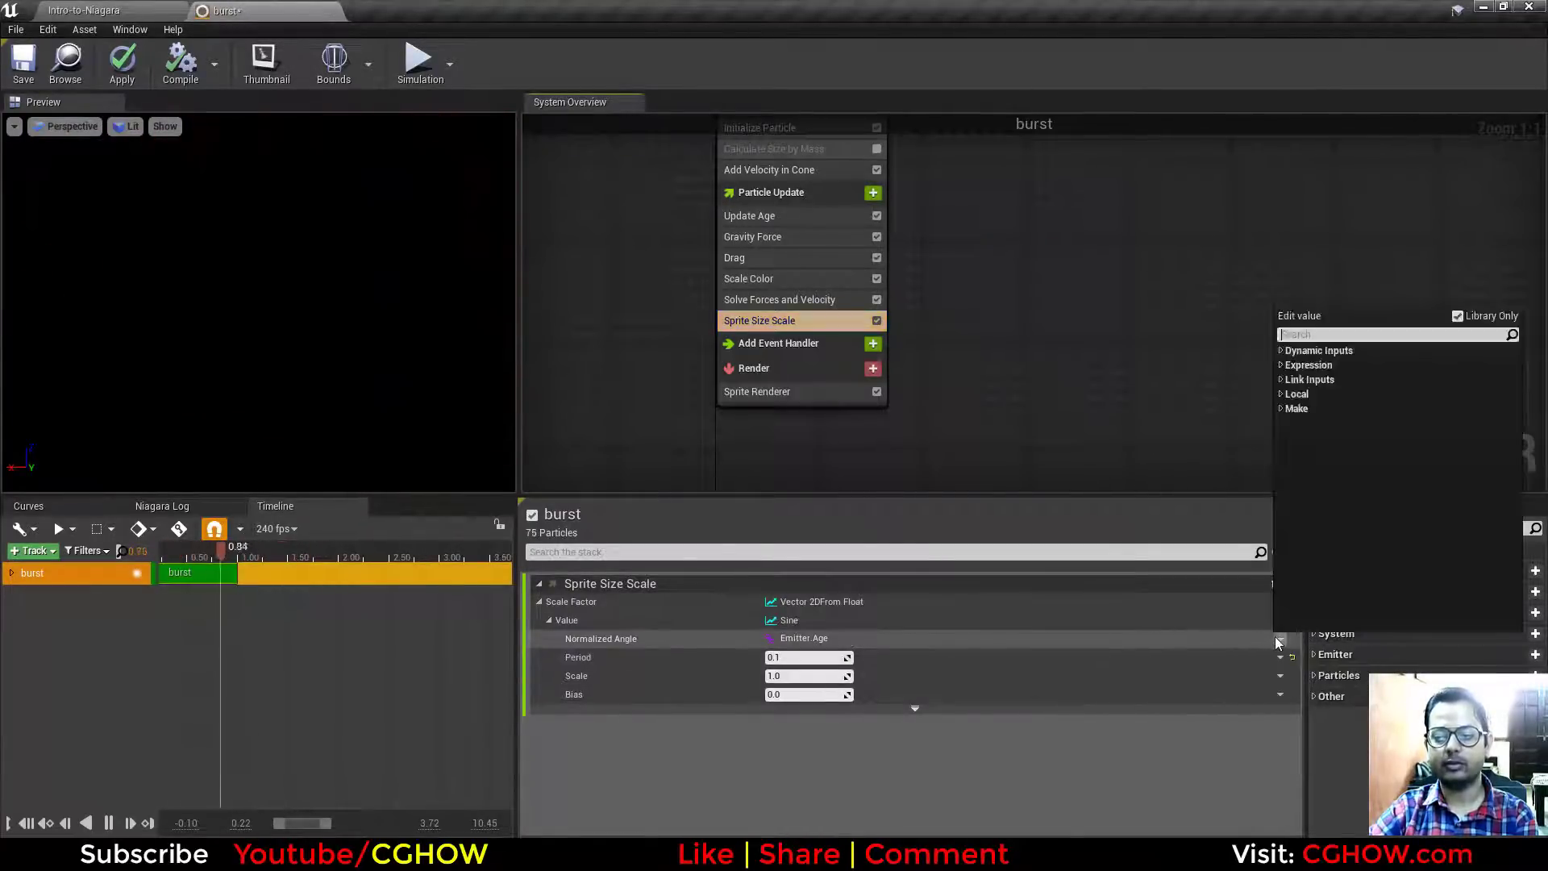
{"action": "type", "text": "age"}
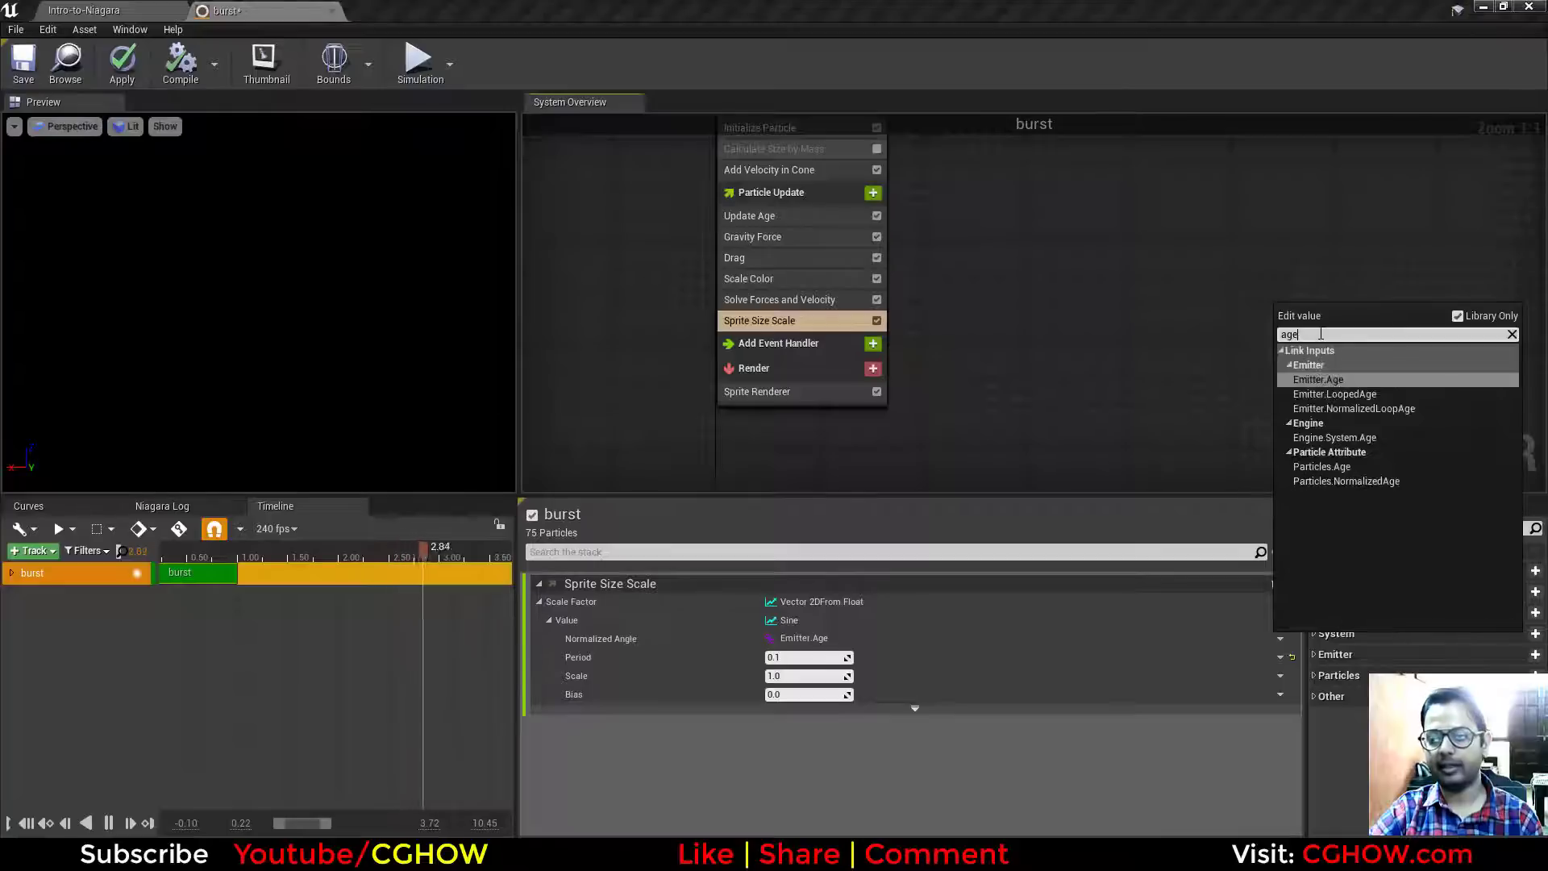
{"action": "left_click", "coordinate": [1346, 482]}
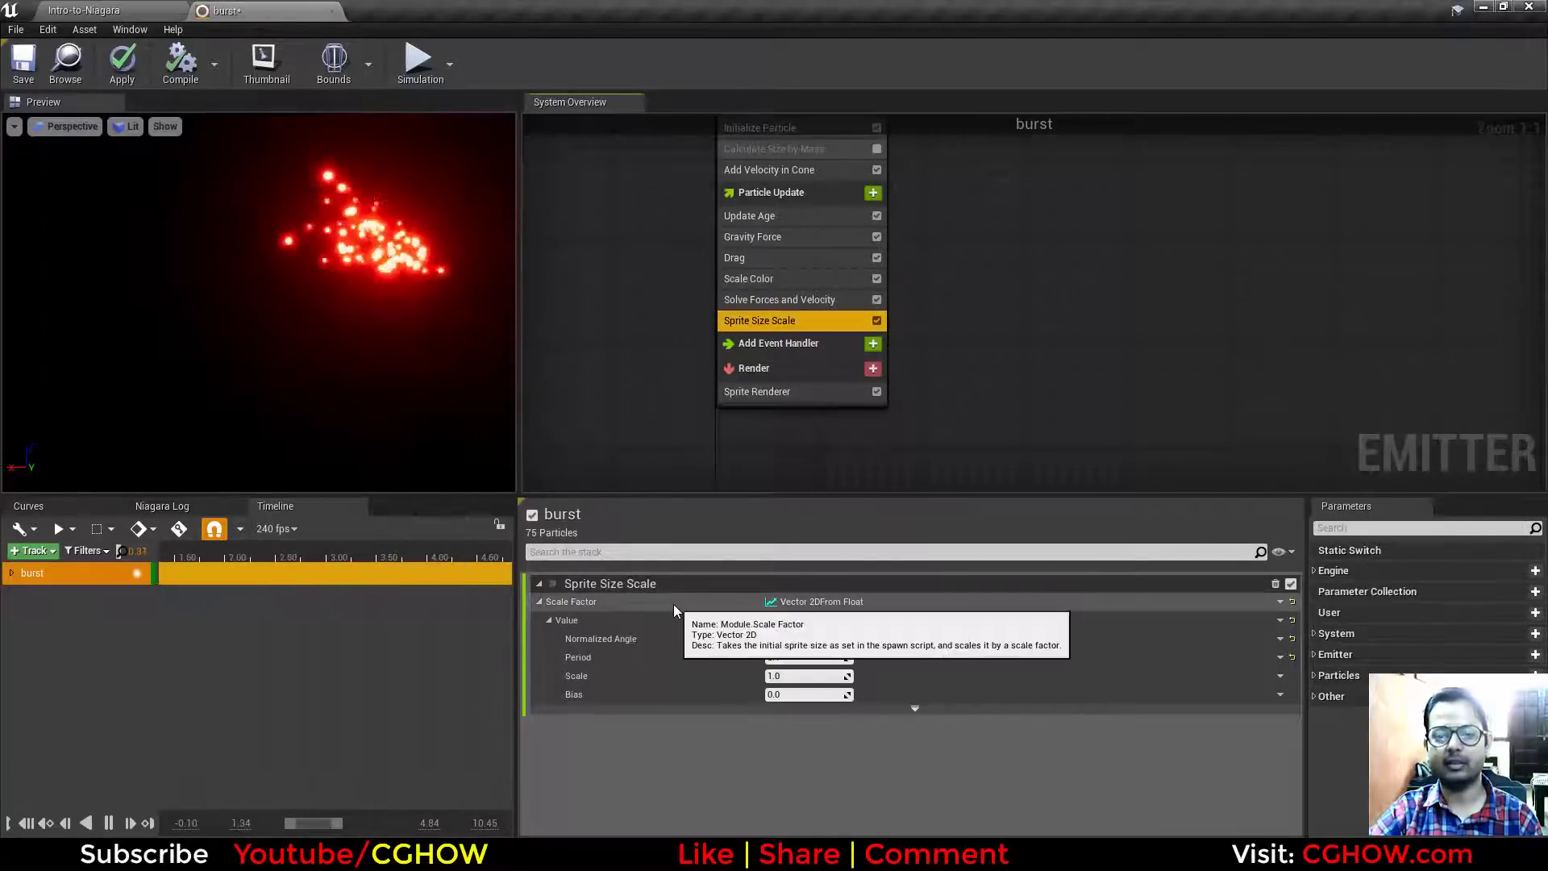
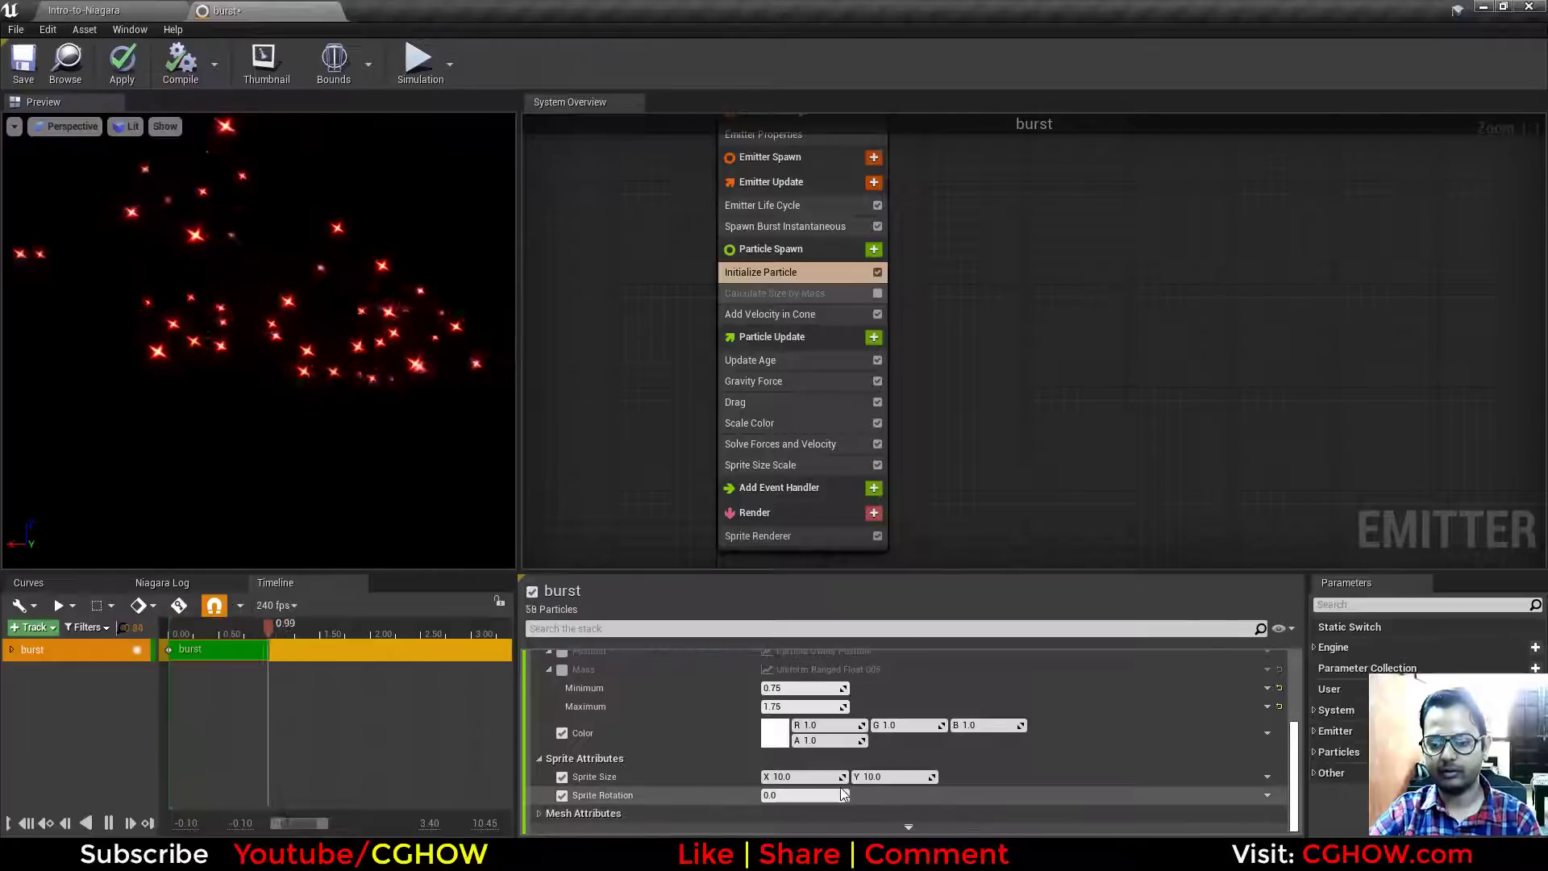
Step: Randomize Initialize Particle's Sprite Rotation with a Uniform Ranged Float and set its Minimum to -1
{"action": "left_click", "coordinate": [1267, 795]}
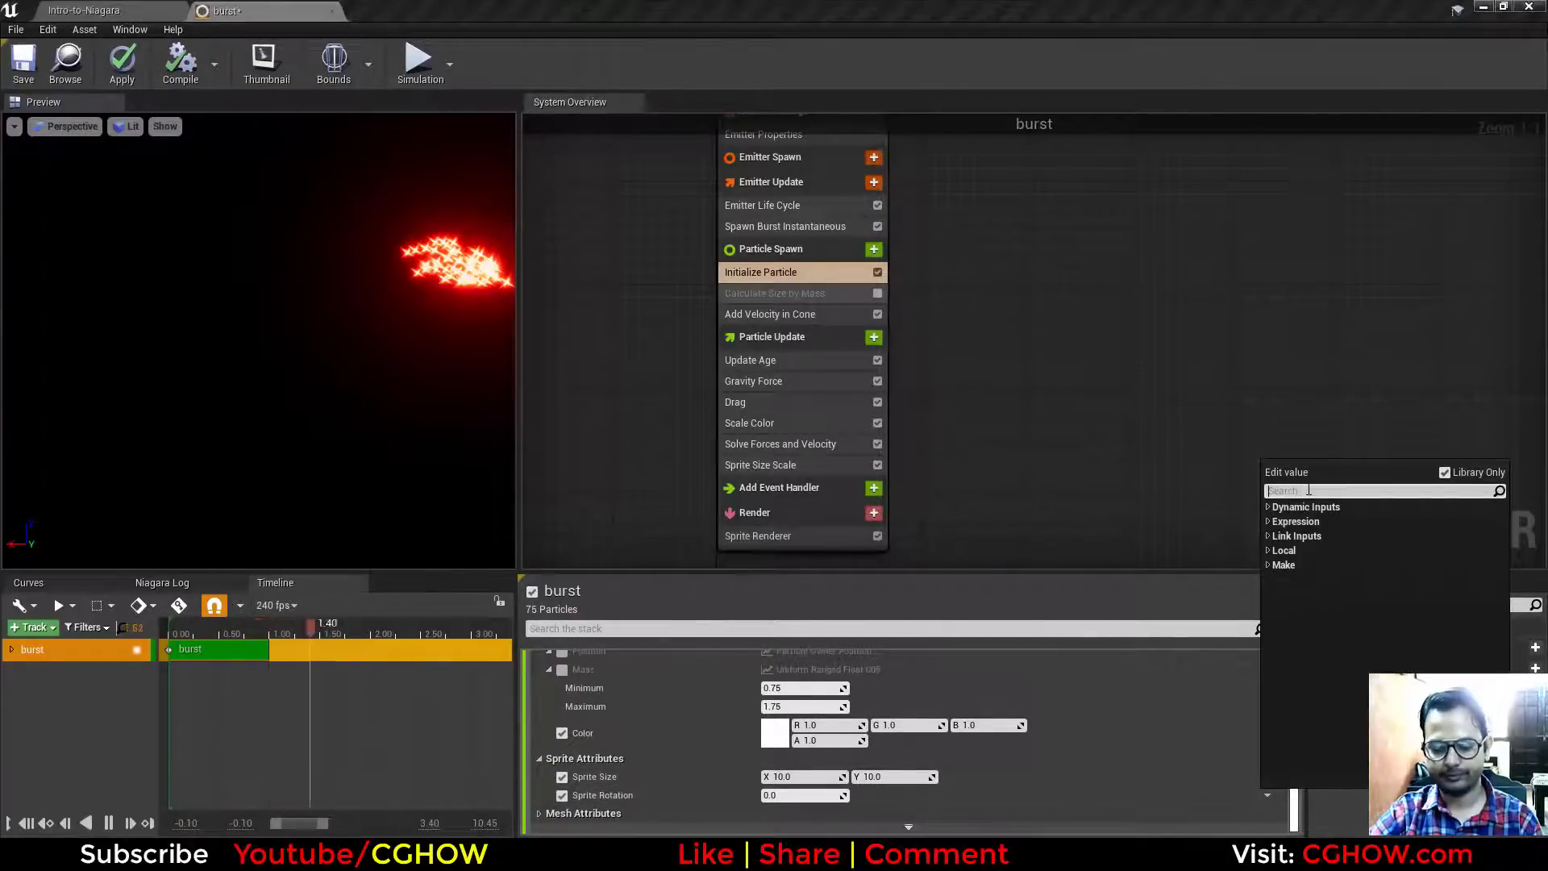
{"action": "left_click", "coordinate": [1322, 537]}
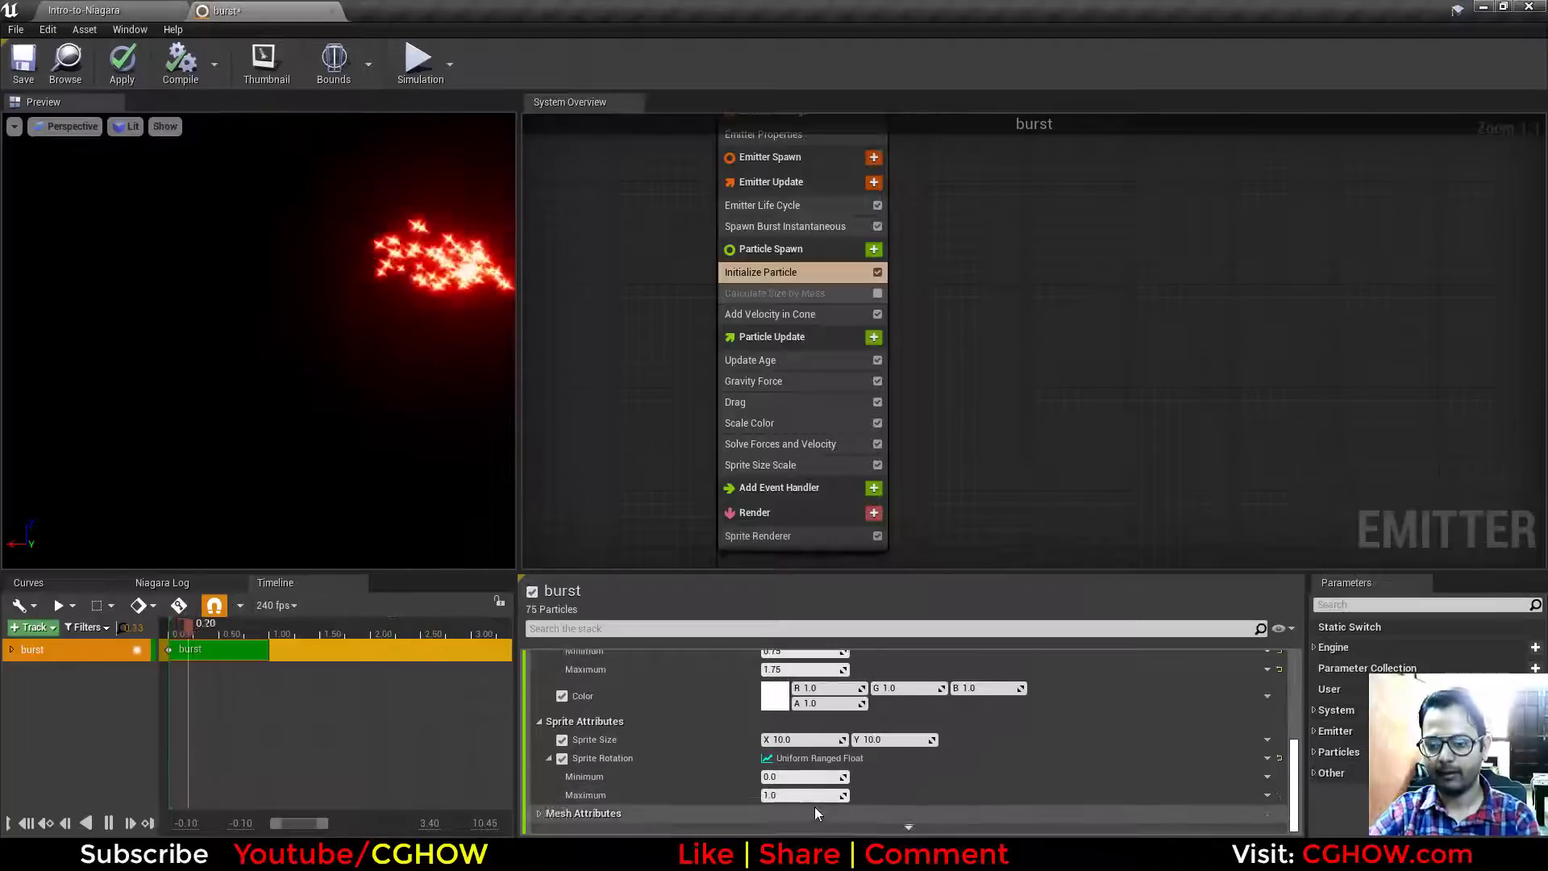
{"action": "left_click", "coordinate": [795, 779]}
{"action": "type", "text": "-1"}
{"action": "key", "text": "Return"}
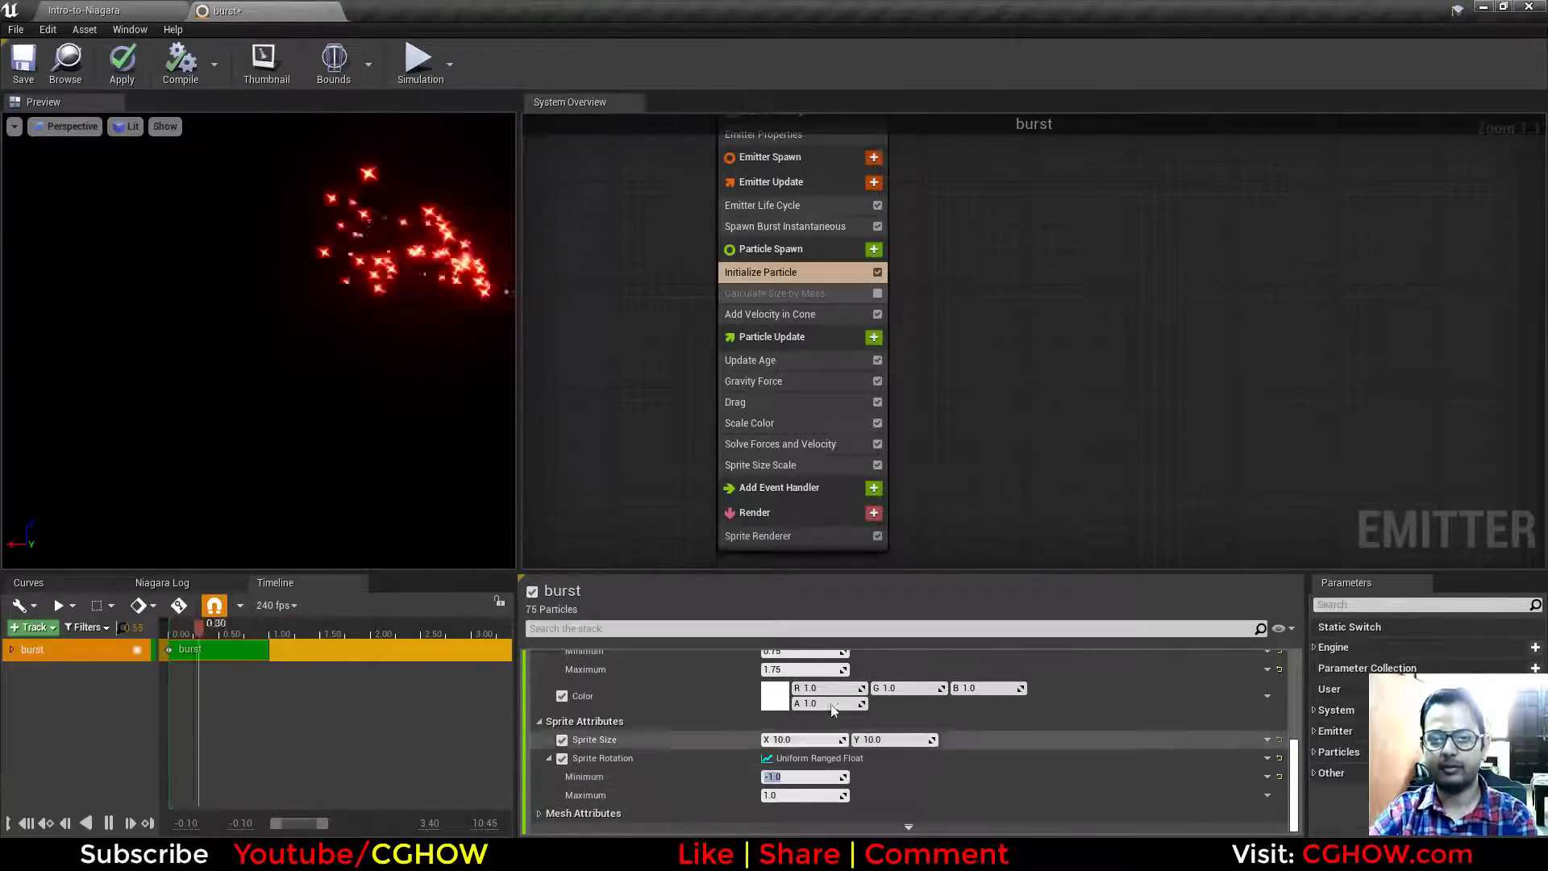
Step: Add a Sprite Rotation Rate module to the burst emitter's Particle Update stage
{"action": "right_click_drag", "start_coordinate": [1066, 393], "coordinate": [1073, 318]}
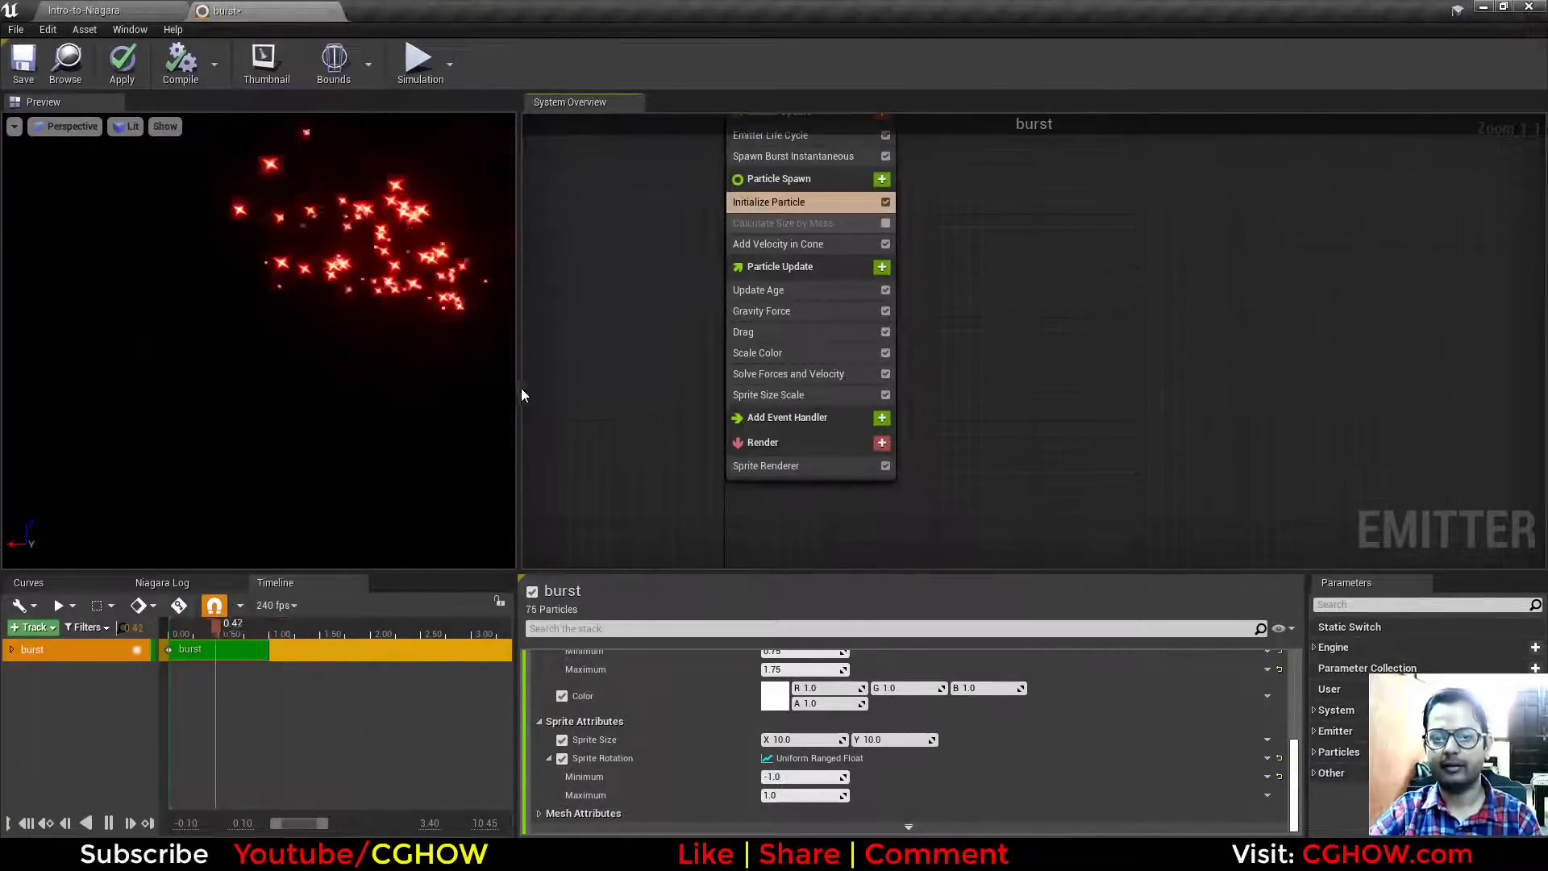
{"action": "left_click", "coordinate": [882, 267]}
{"action": "type", "text": "rot"}
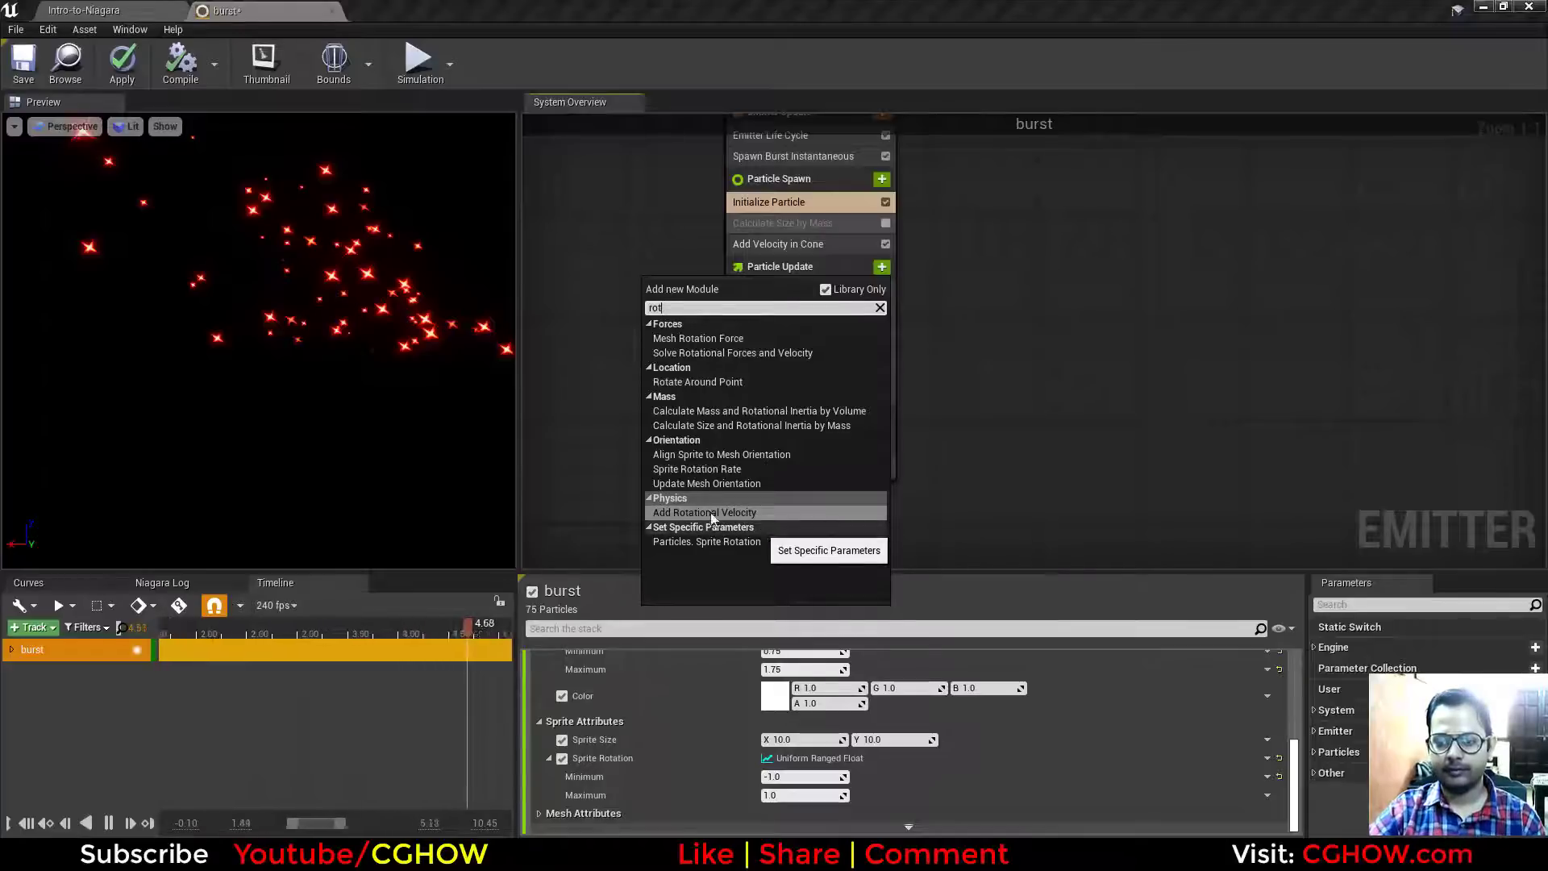
{"action": "left_click", "coordinate": [717, 474]}
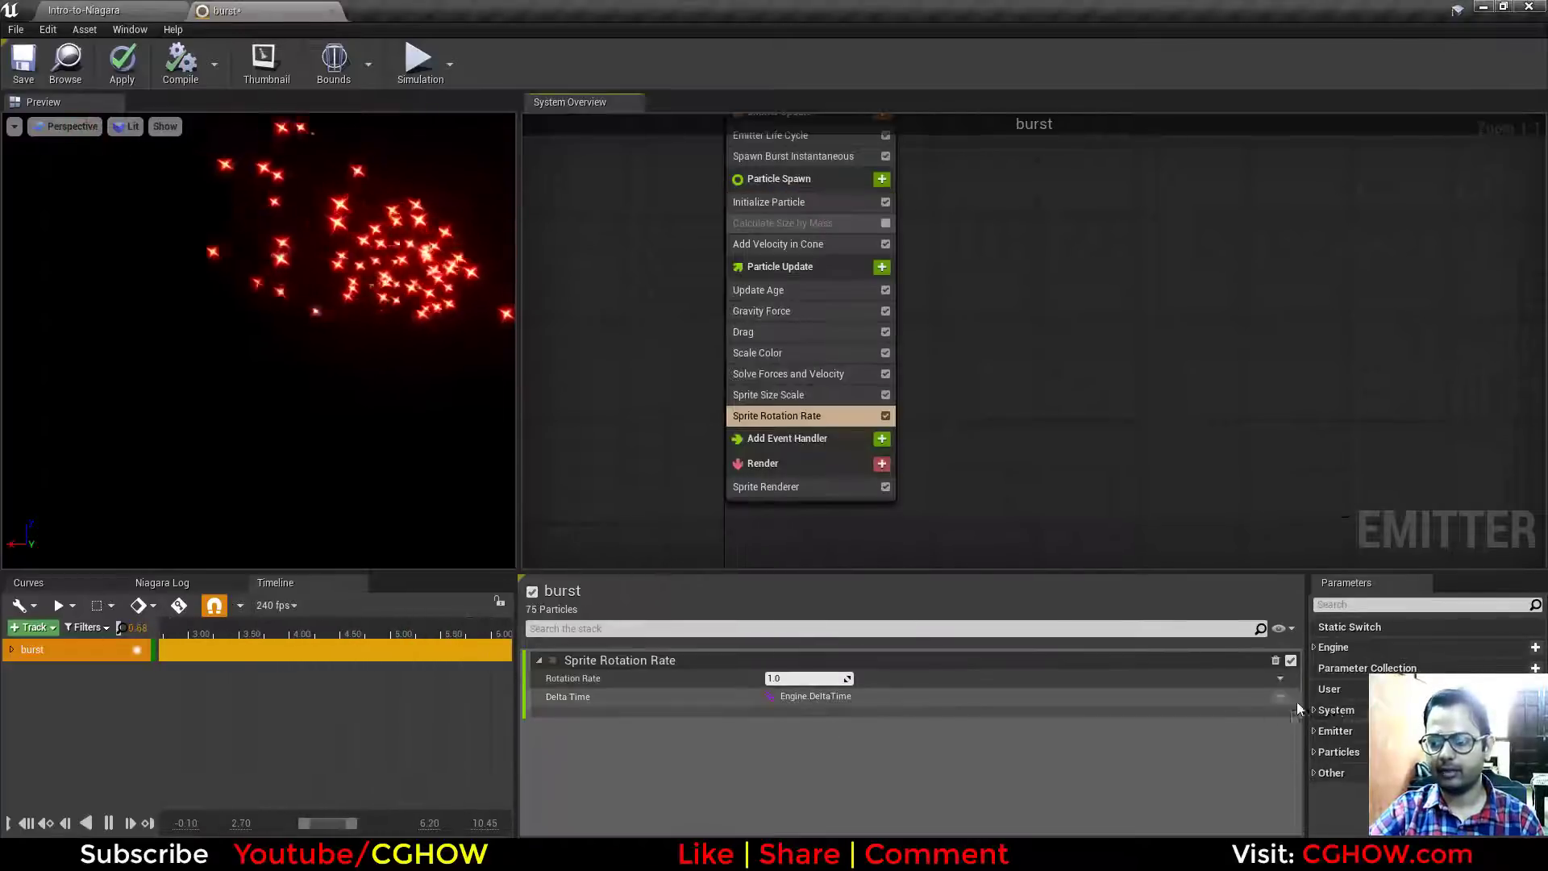
Step: Randomize the Sprite Rotation Rate module's Rotation Rate with a Uniform Ranged Float from -20 to 20
{"action": "left_click", "coordinate": [1278, 683]}
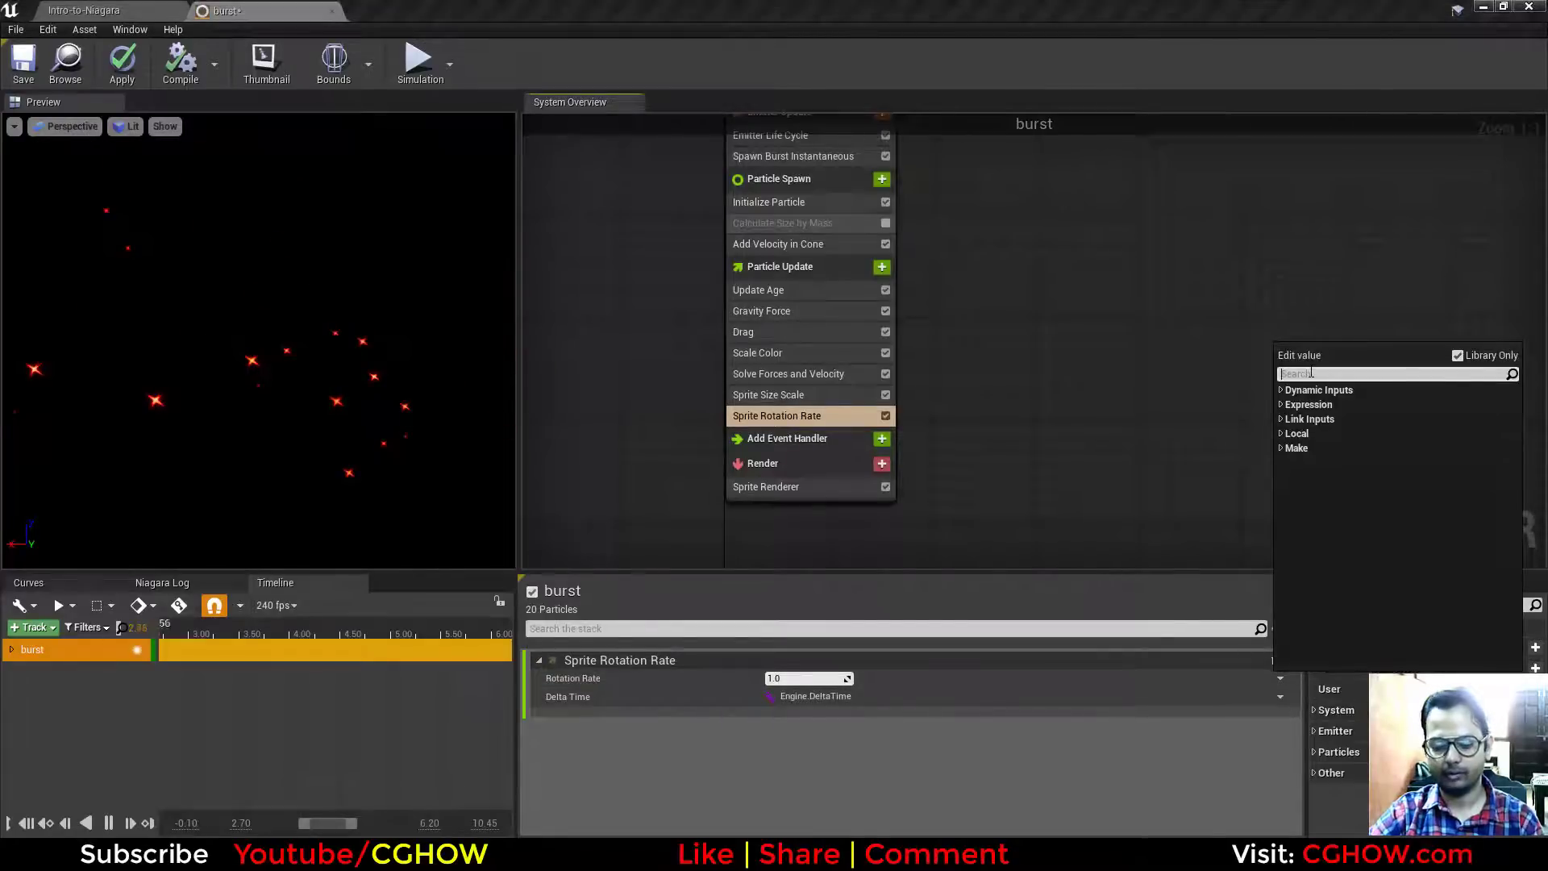
{"action": "left_click", "coordinate": [1327, 419]}
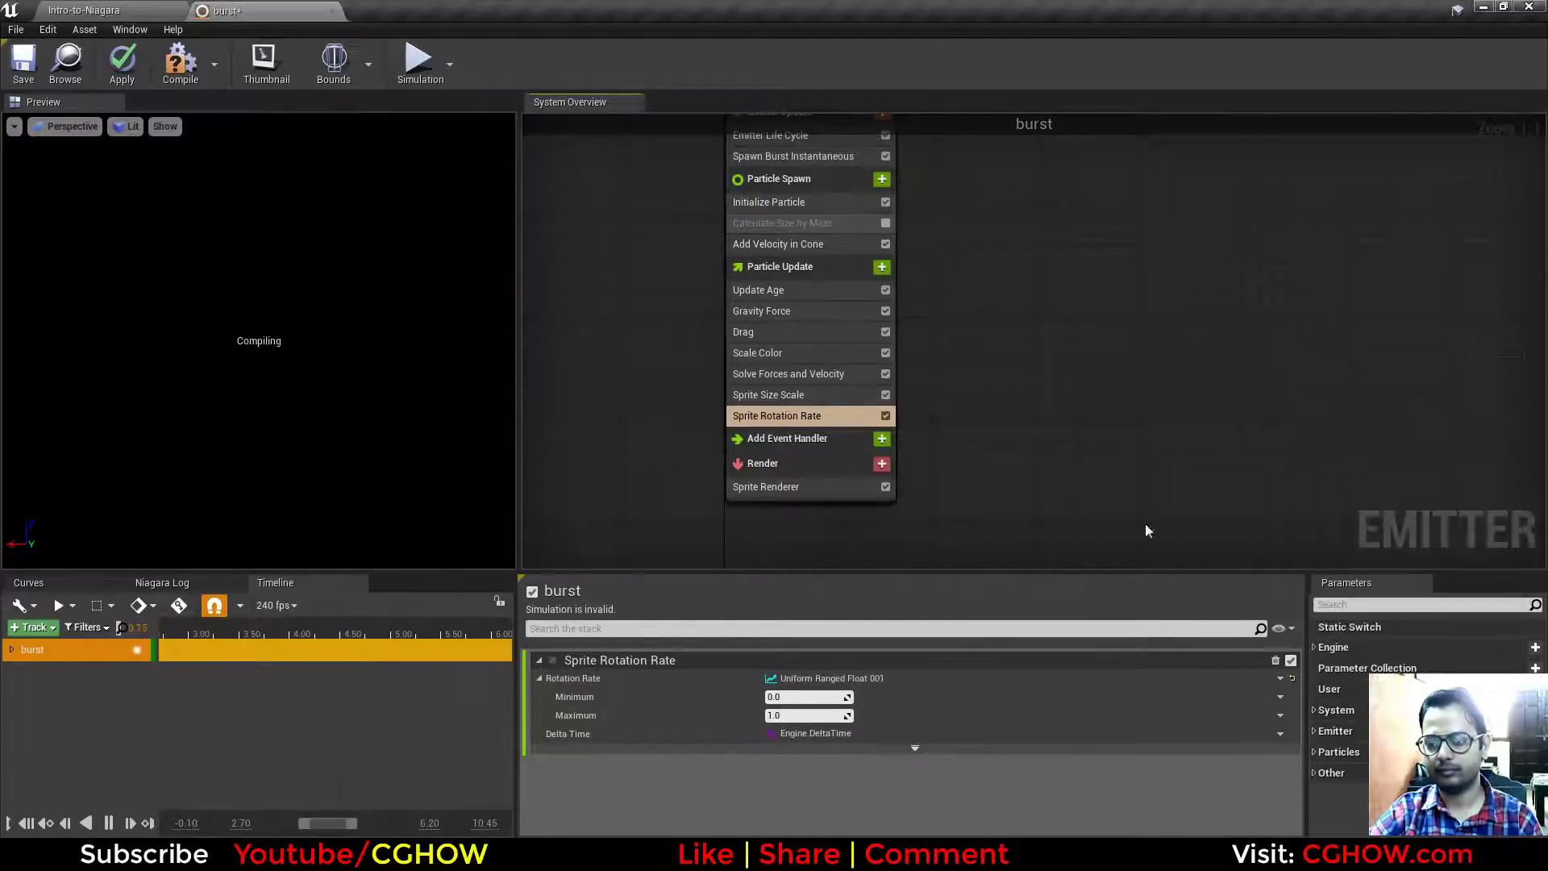
{"action": "left_click", "coordinate": [786, 695]}
{"action": "type", "text": "-"}
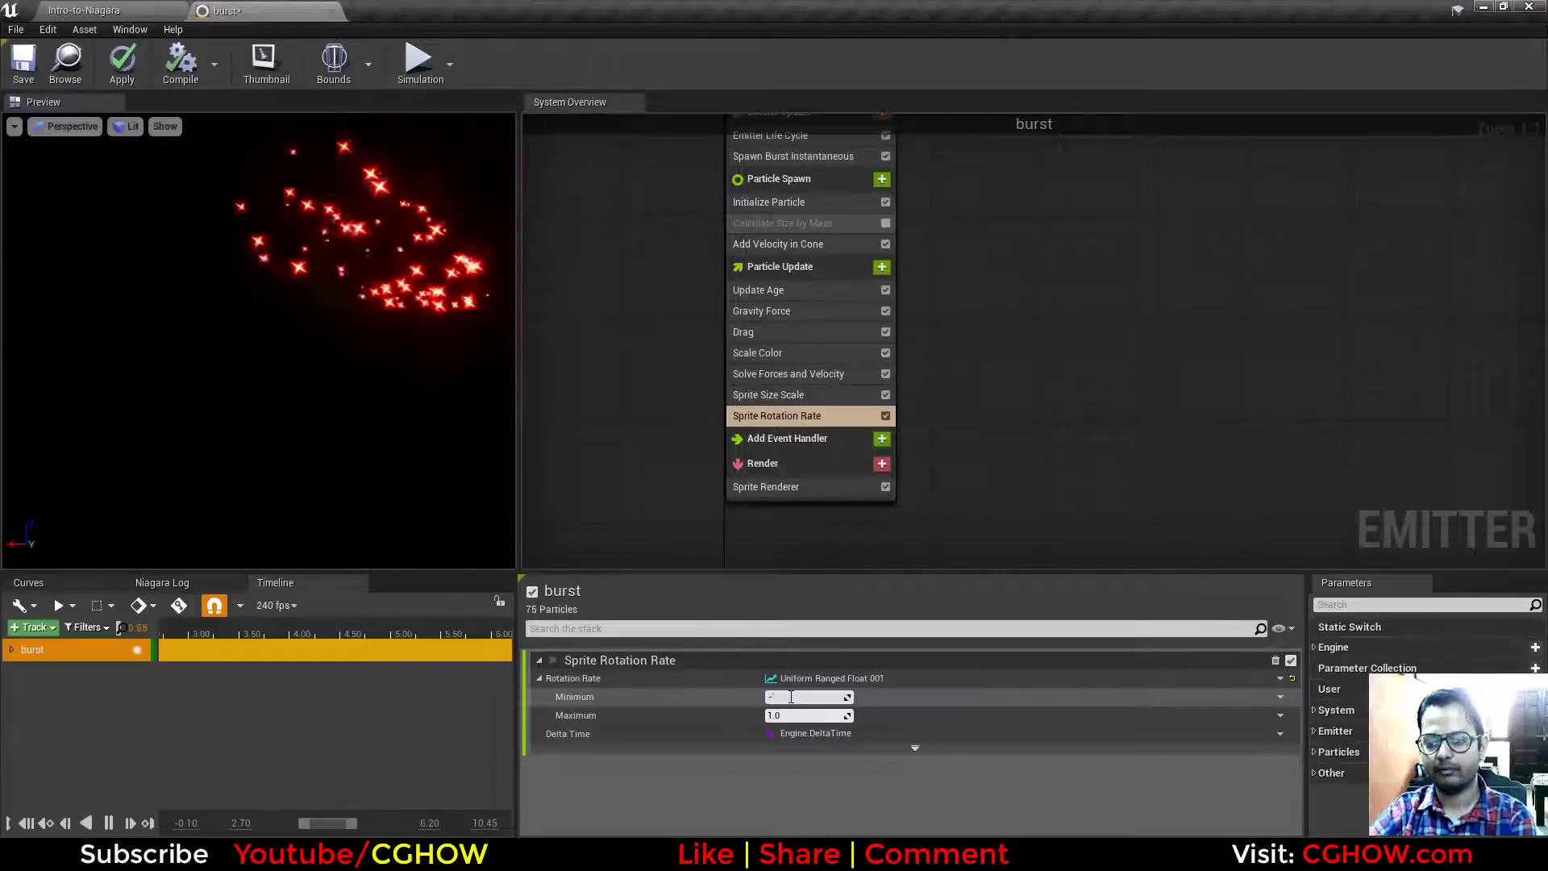
{"action": "type", "text": "1.0"}
{"action": "key", "text": "Tab"}
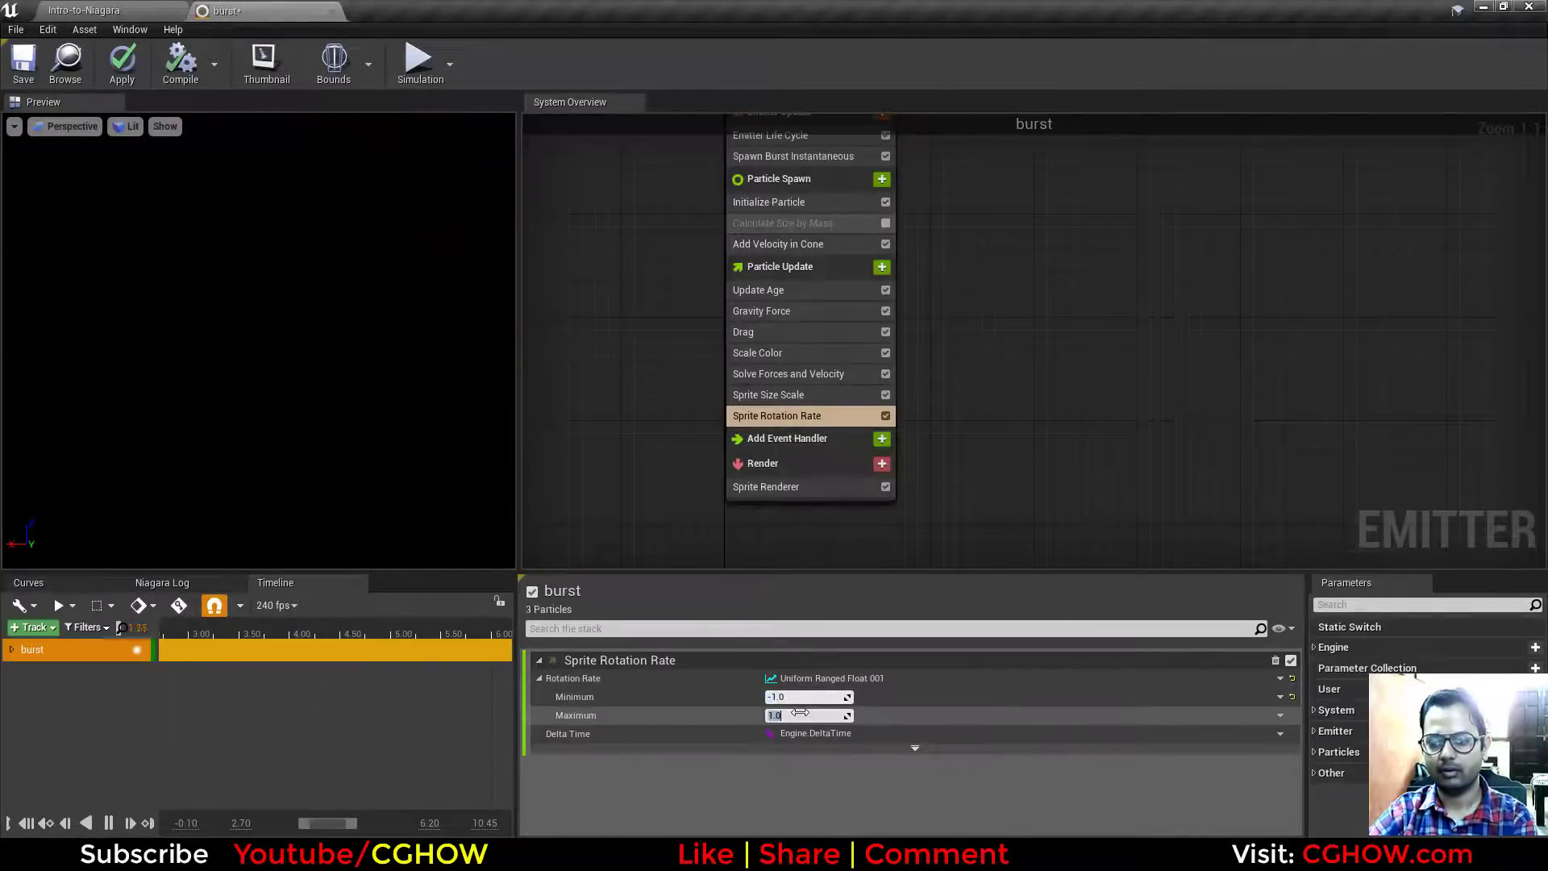
{"action": "type", "text": "20"}
{"action": "left_click", "coordinate": [796, 699]}
{"action": "type", "text": "-"}
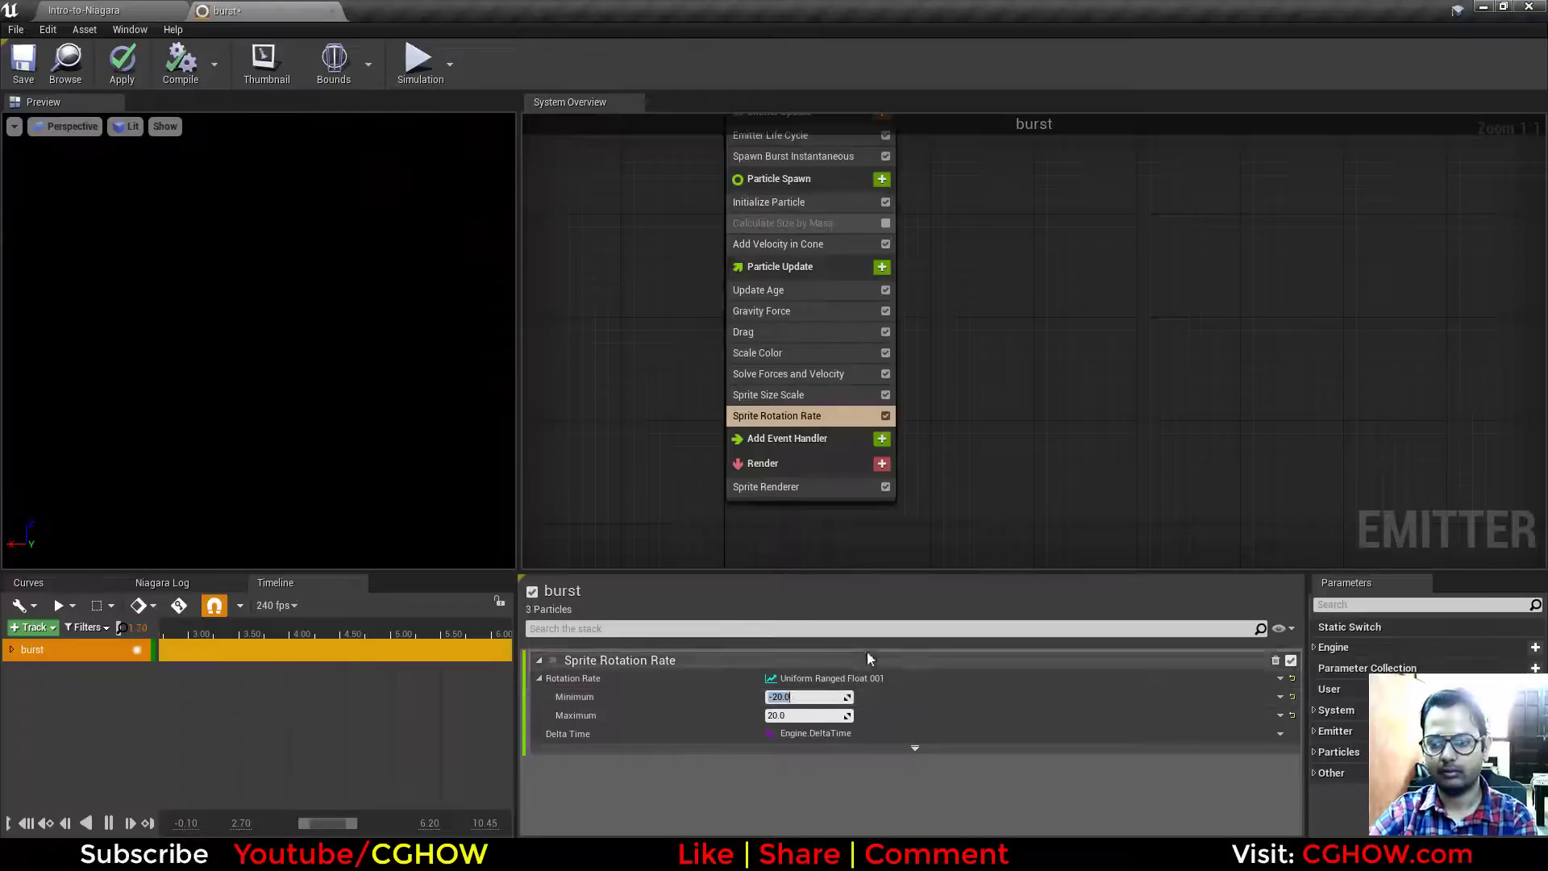
Step: Check the Sprite Renderer settings and reset the Sprite Rotation Rate module's Rotation Rate to its default
{"action": "right_click_drag", "start_coordinate": [929, 462], "coordinate": [945, 434]}
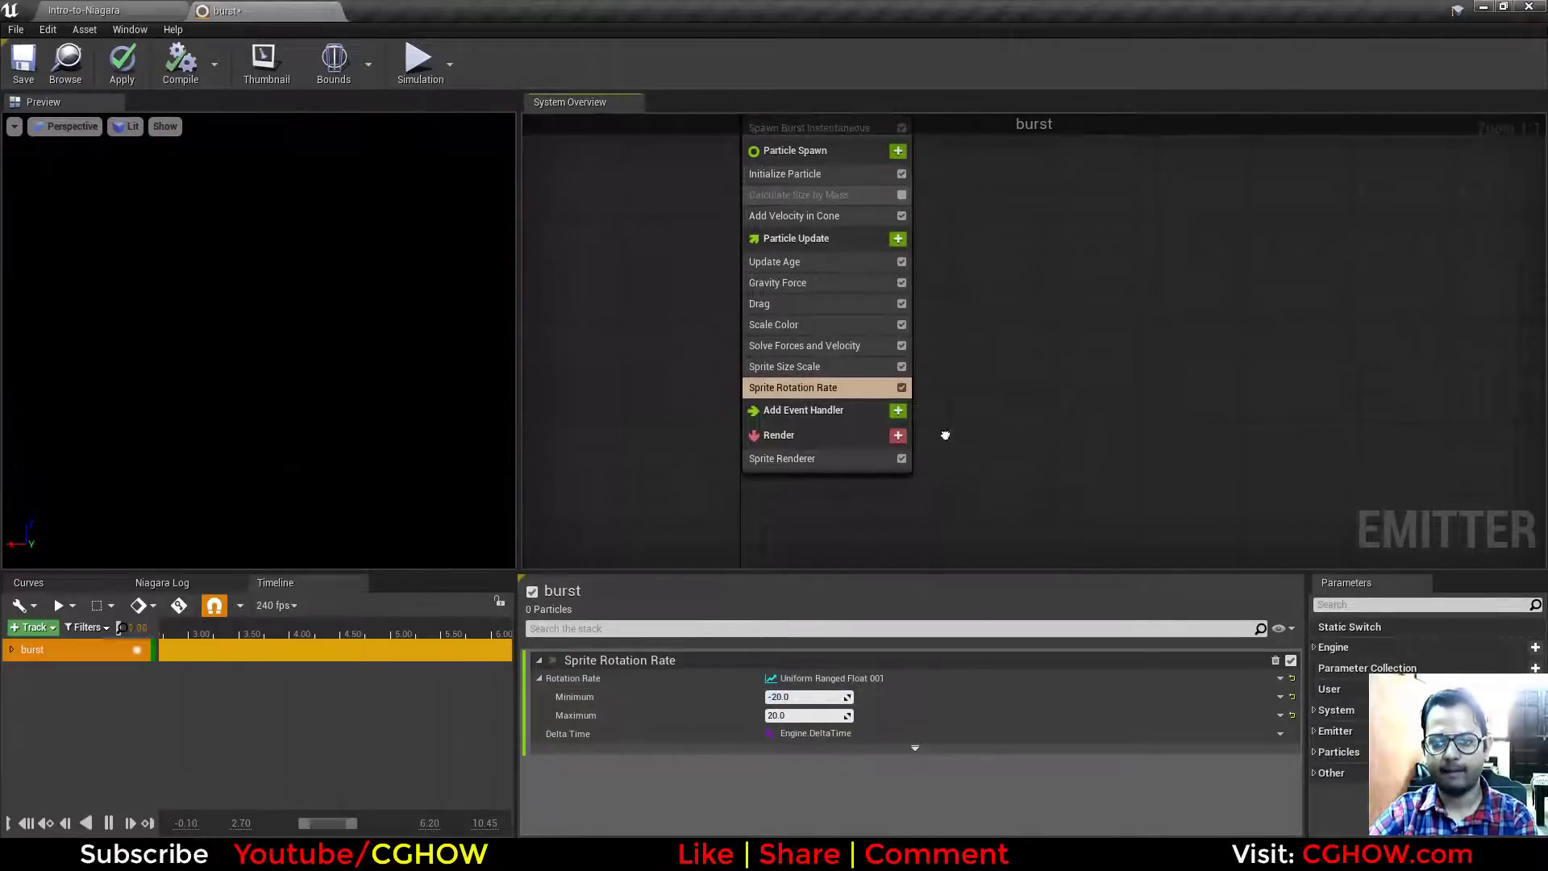
{"action": "left_click", "coordinate": [793, 458]}
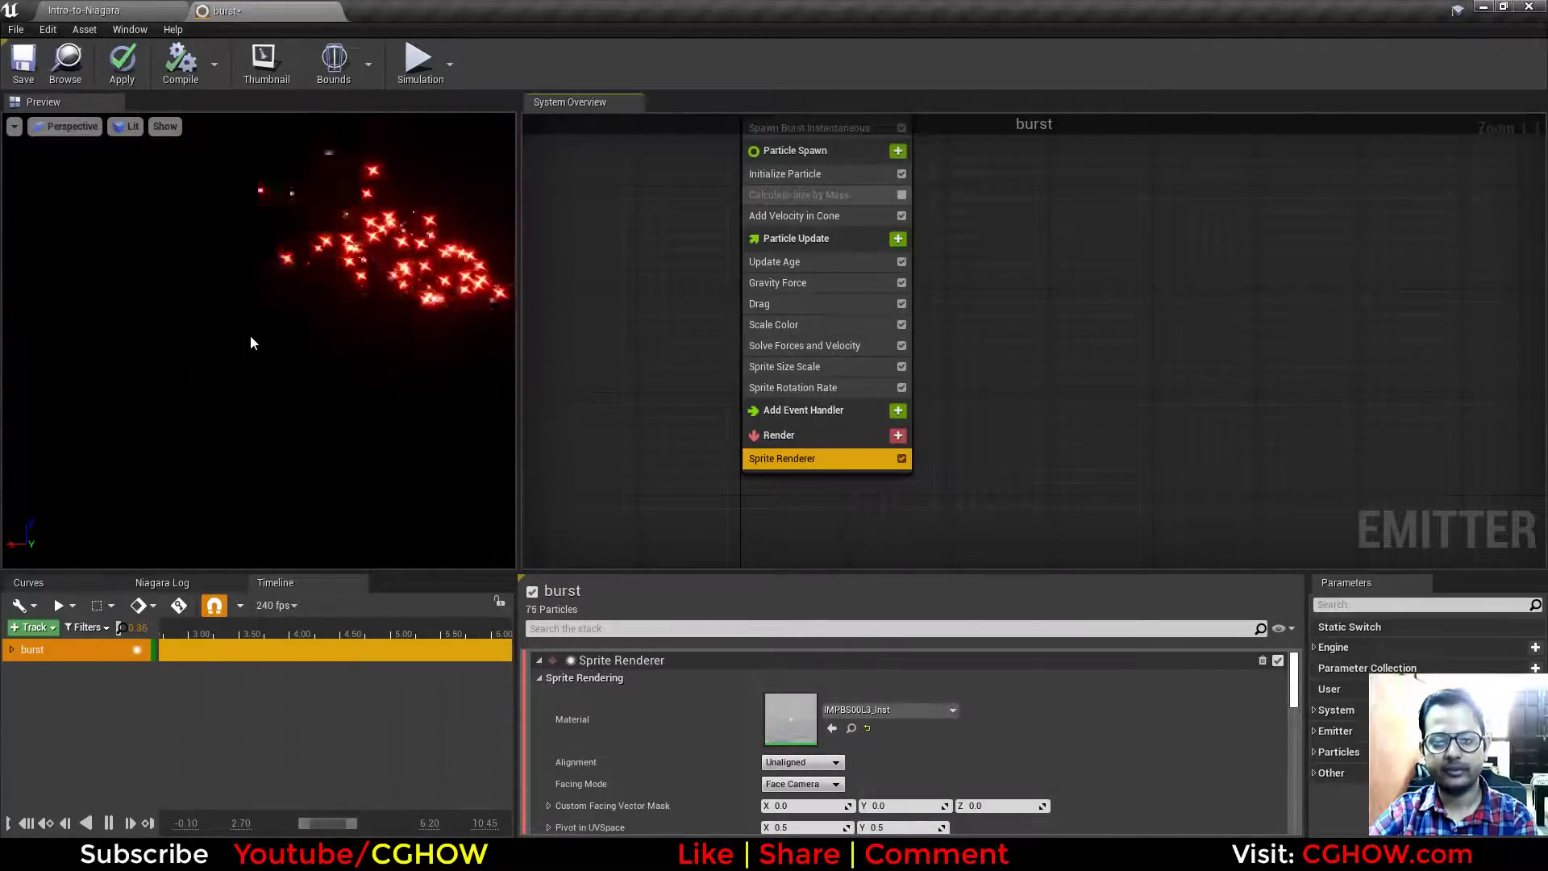
{"action": "left_click", "coordinate": [793, 387]}
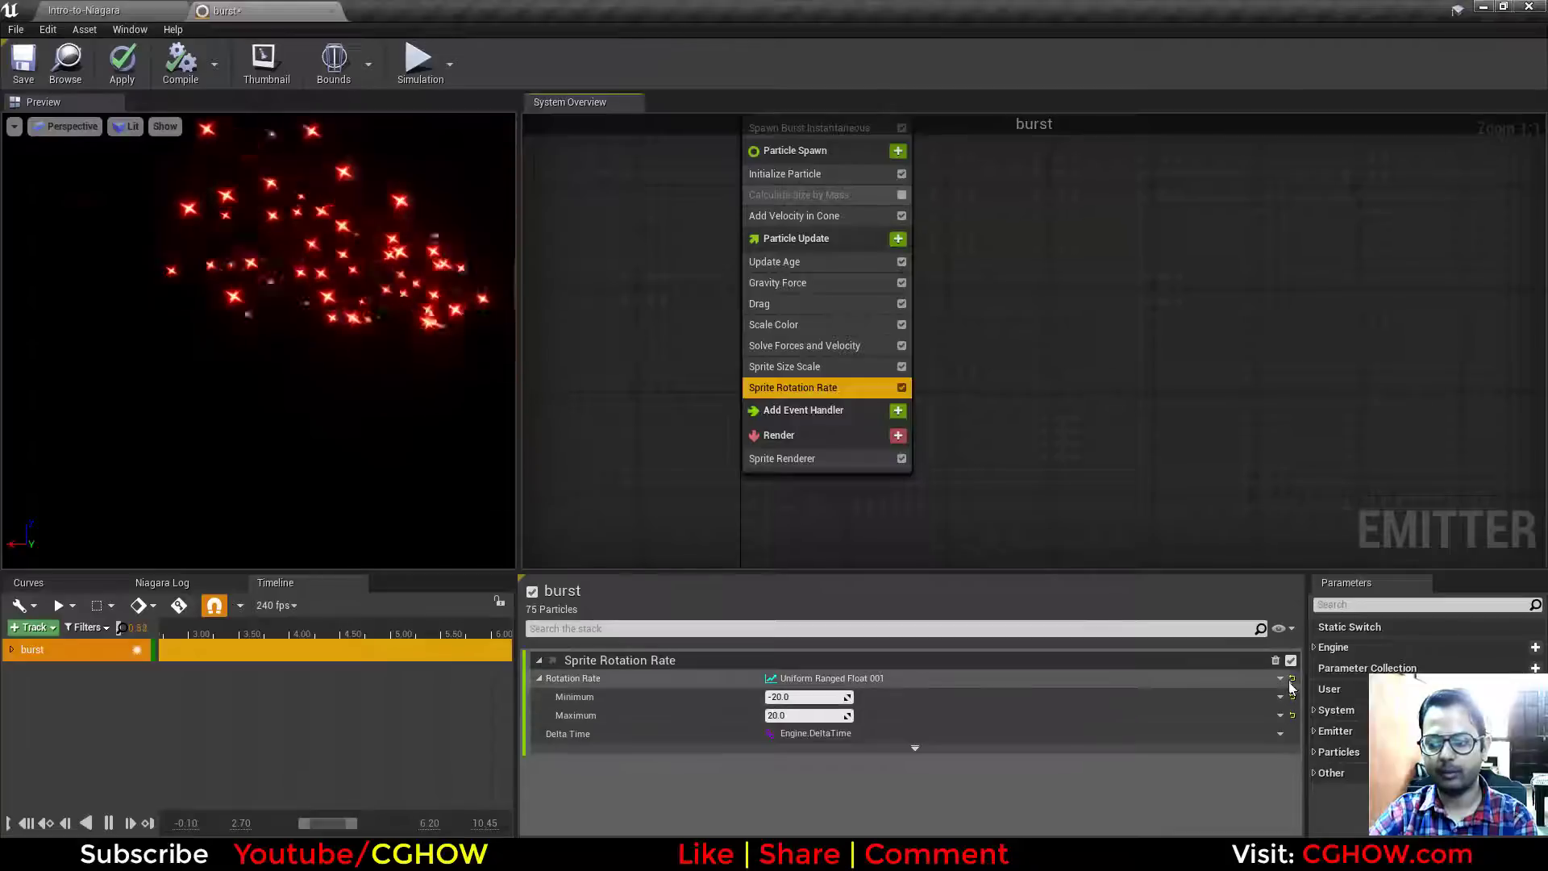
{"action": "left_click", "coordinate": [1291, 679]}
{"action": "left_click", "coordinate": [814, 679]}
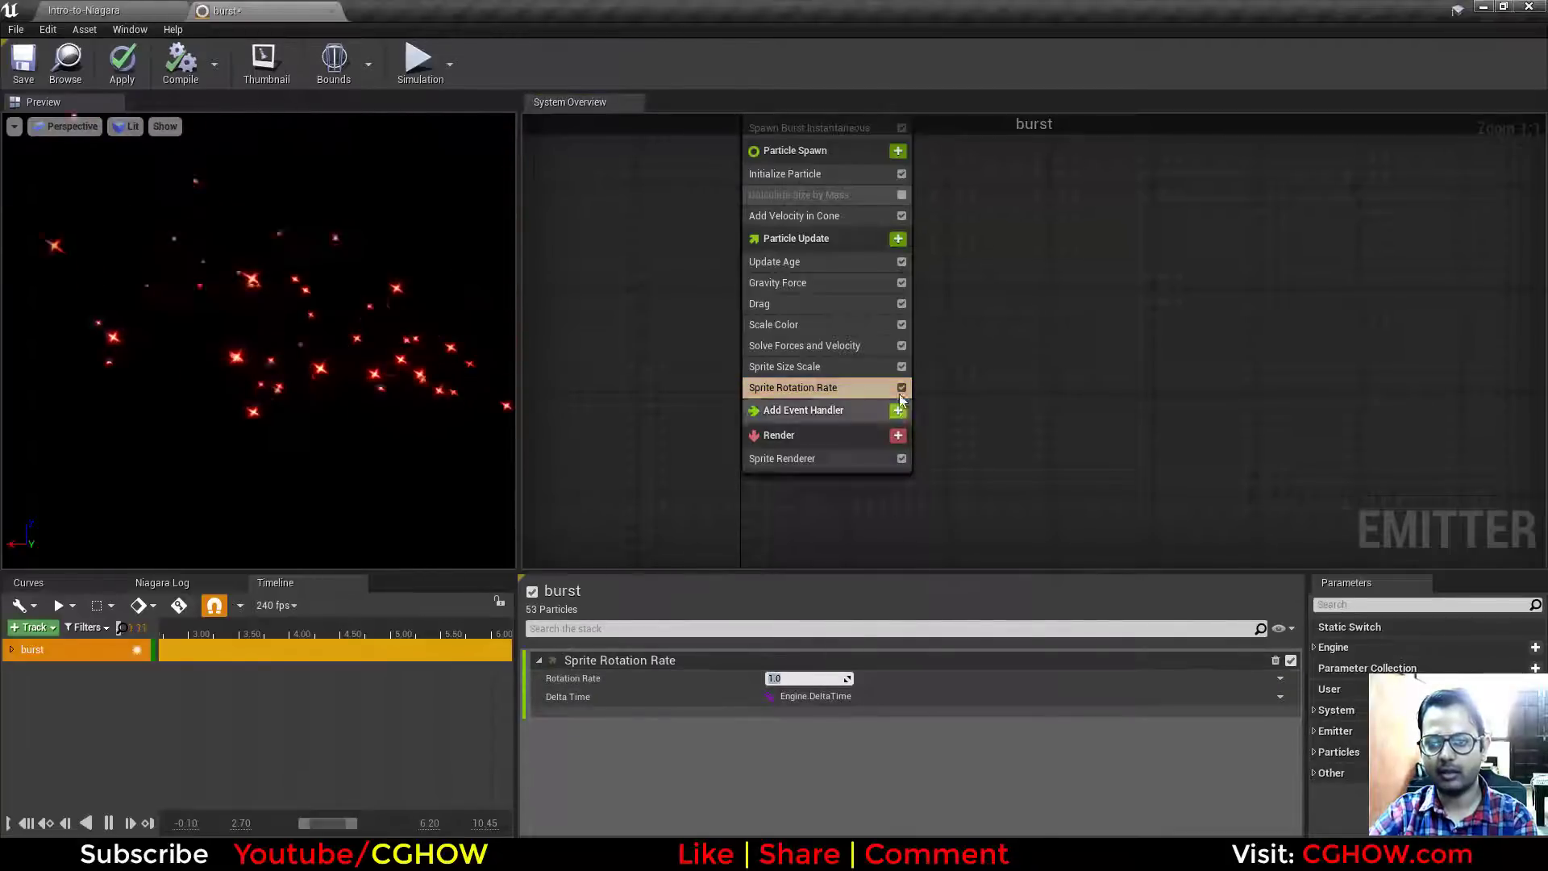
Step: Disable the Sprite Size Scale module and set Initialize Particle's Sprite Size to 50 by 50
{"action": "left_click", "coordinate": [902, 367]}
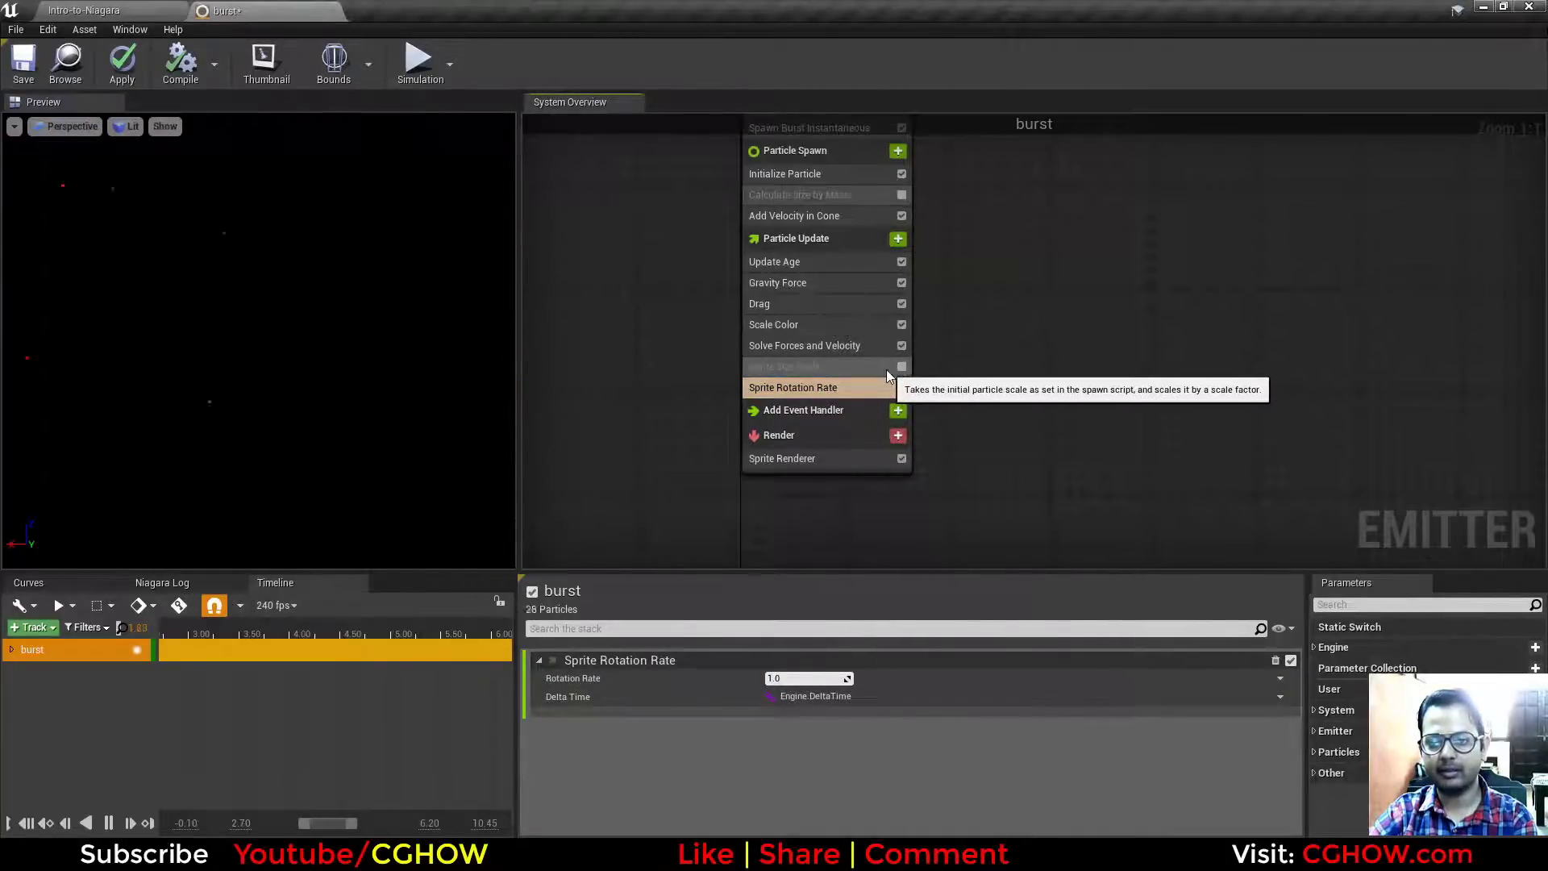
{"action": "right_click_drag", "start_coordinate": [685, 245], "coordinate": [661, 352]}
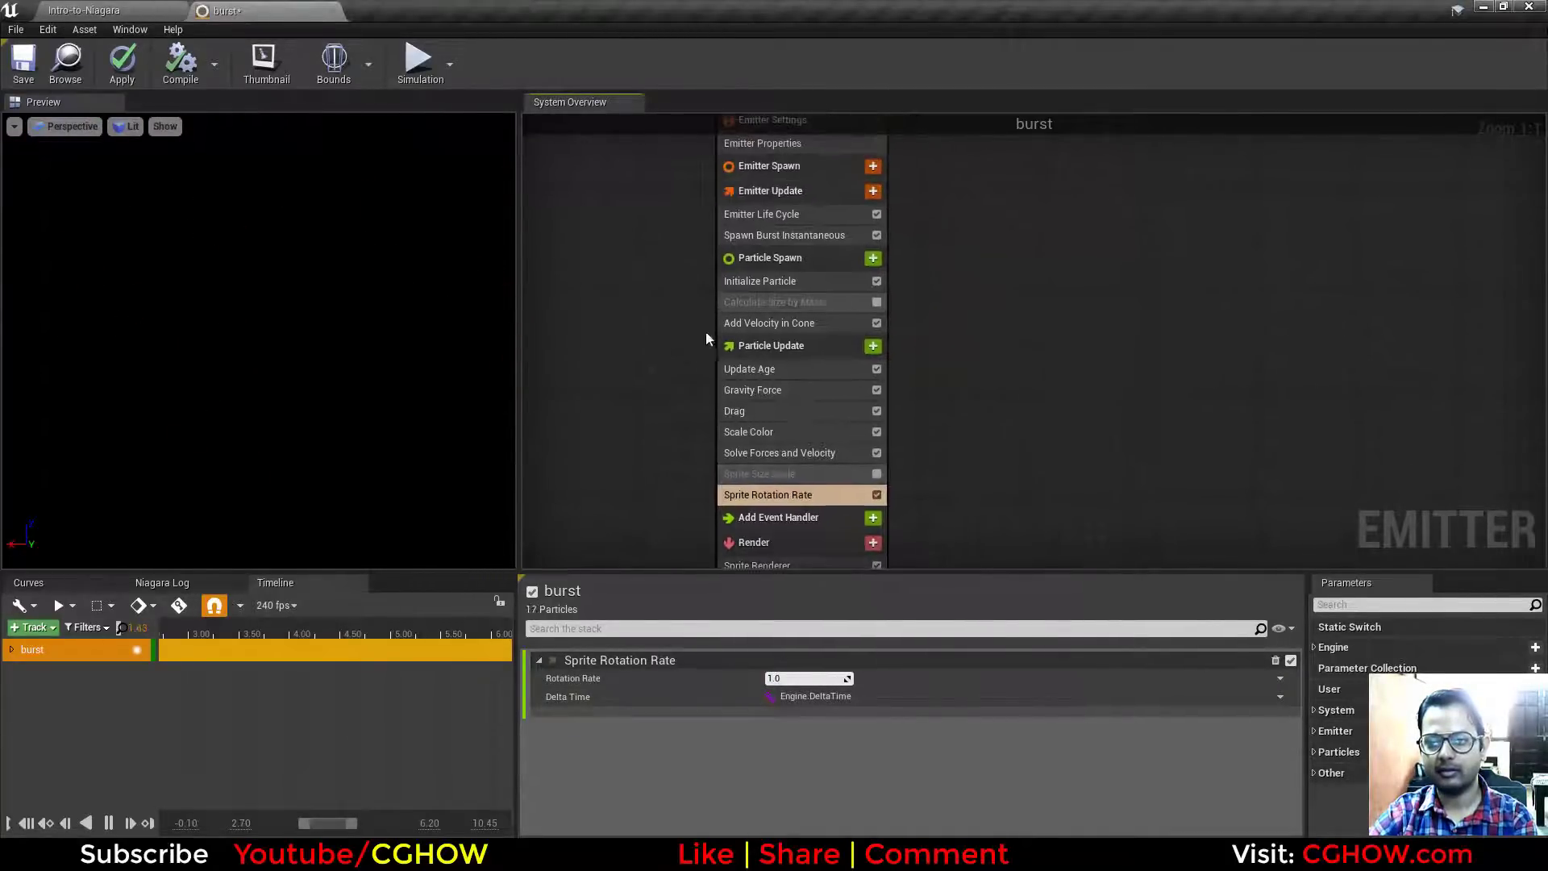
{"action": "left_click", "coordinate": [758, 286]}
{"action": "scroll", "coordinate": [814, 741], "scroll_direction": "down", "scroll_amount": 5}
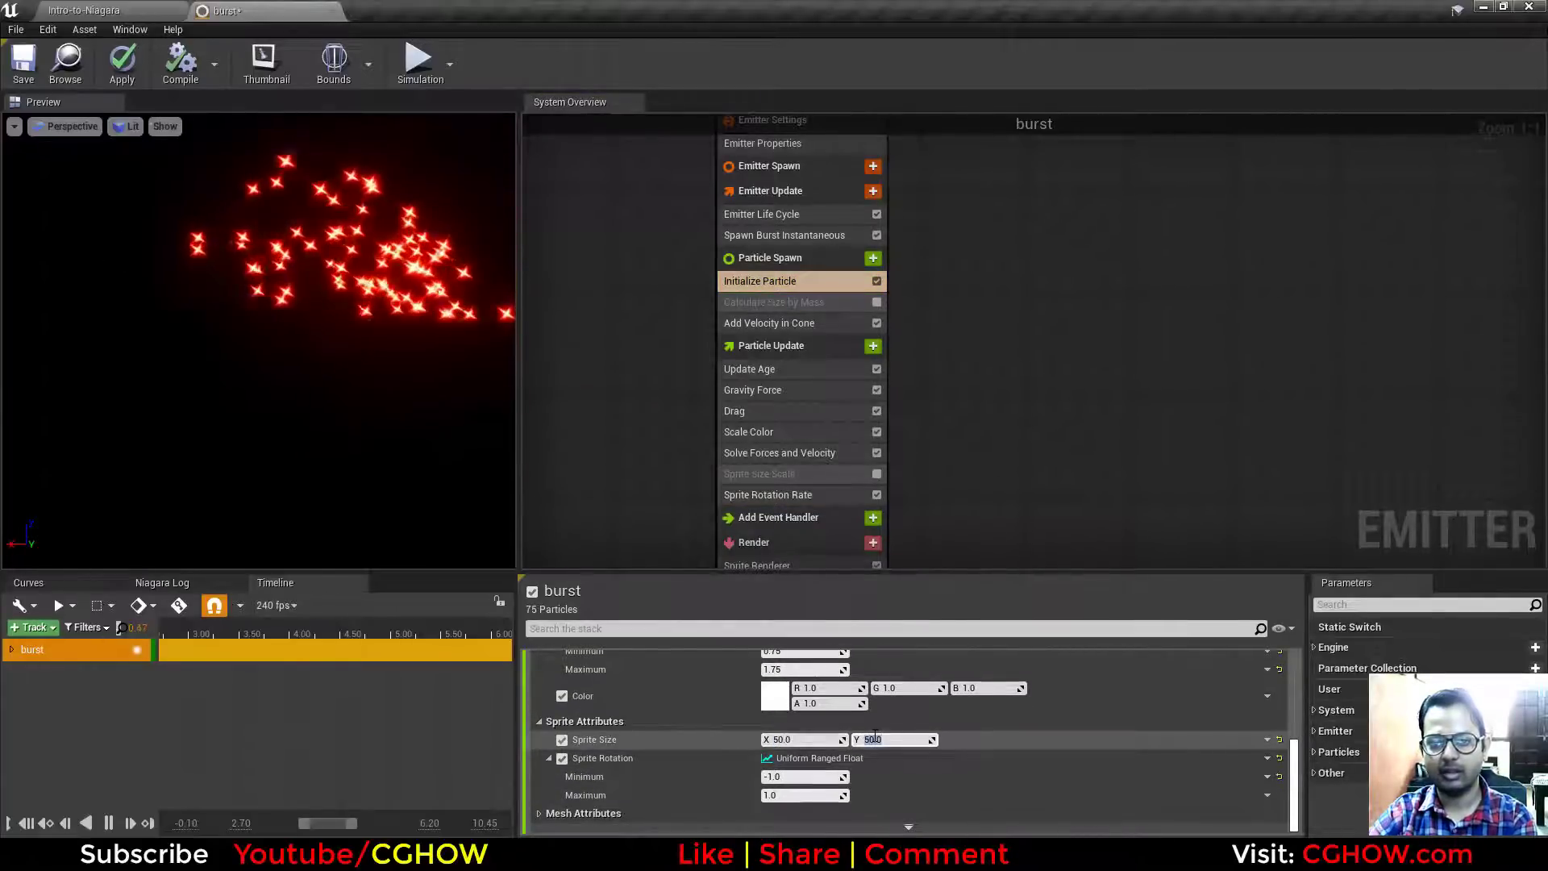
Step: Try a Rotation Rate of about 8.45 in the Sprite Rotation Rate module and delete the module
{"action": "right_click_drag", "start_coordinate": [970, 469], "coordinate": [987, 377]}
{"action": "left_click", "coordinate": [799, 402]}
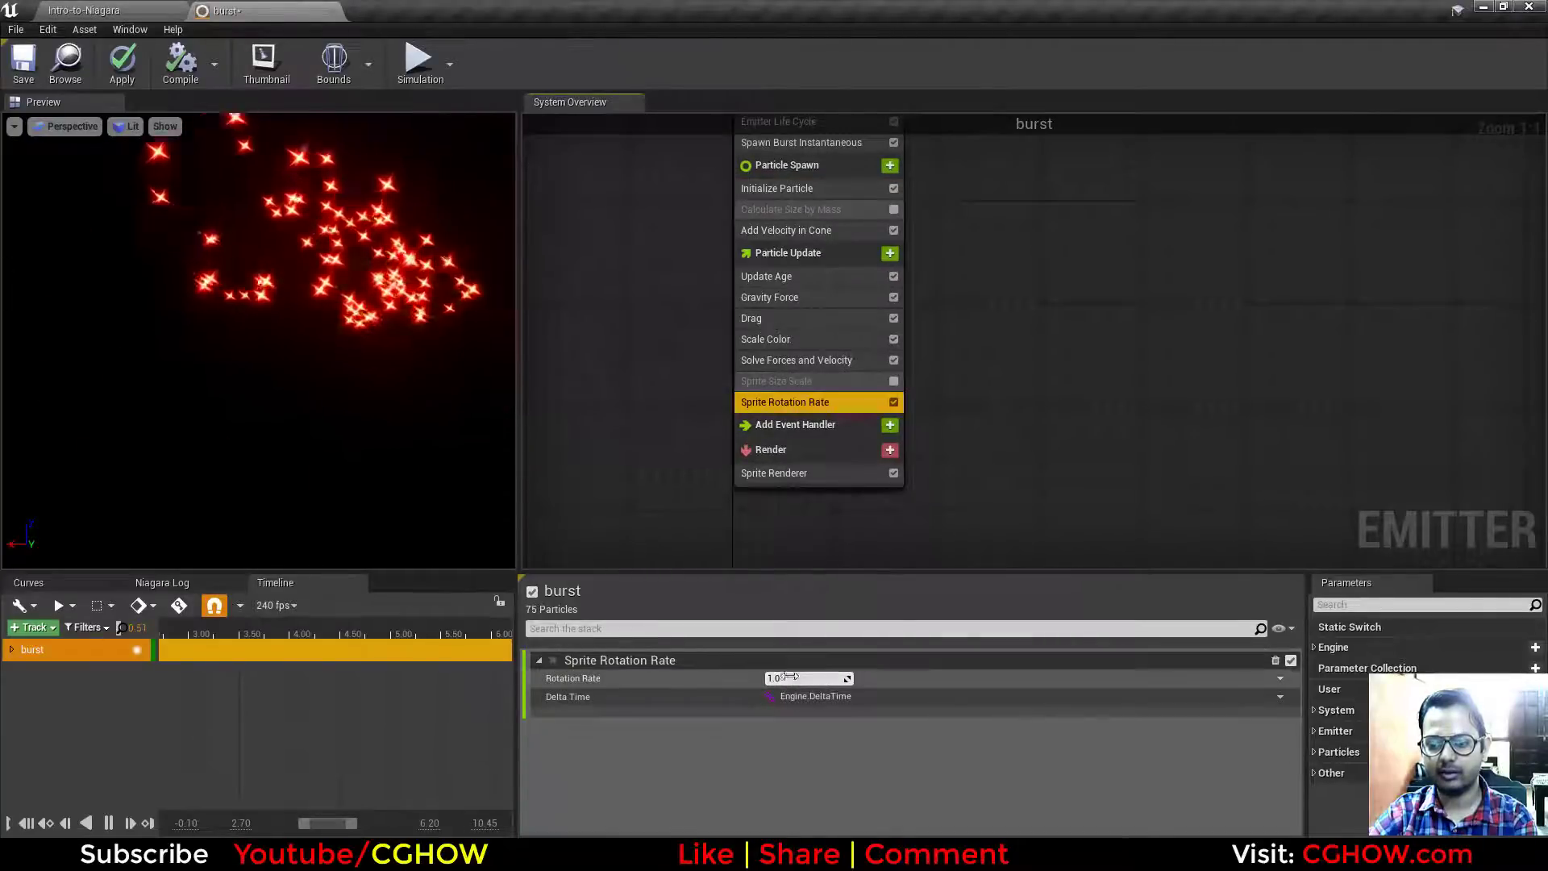
{"action": "left_click_drag", "start_coordinate": [790, 677], "coordinate": [839, 677]}
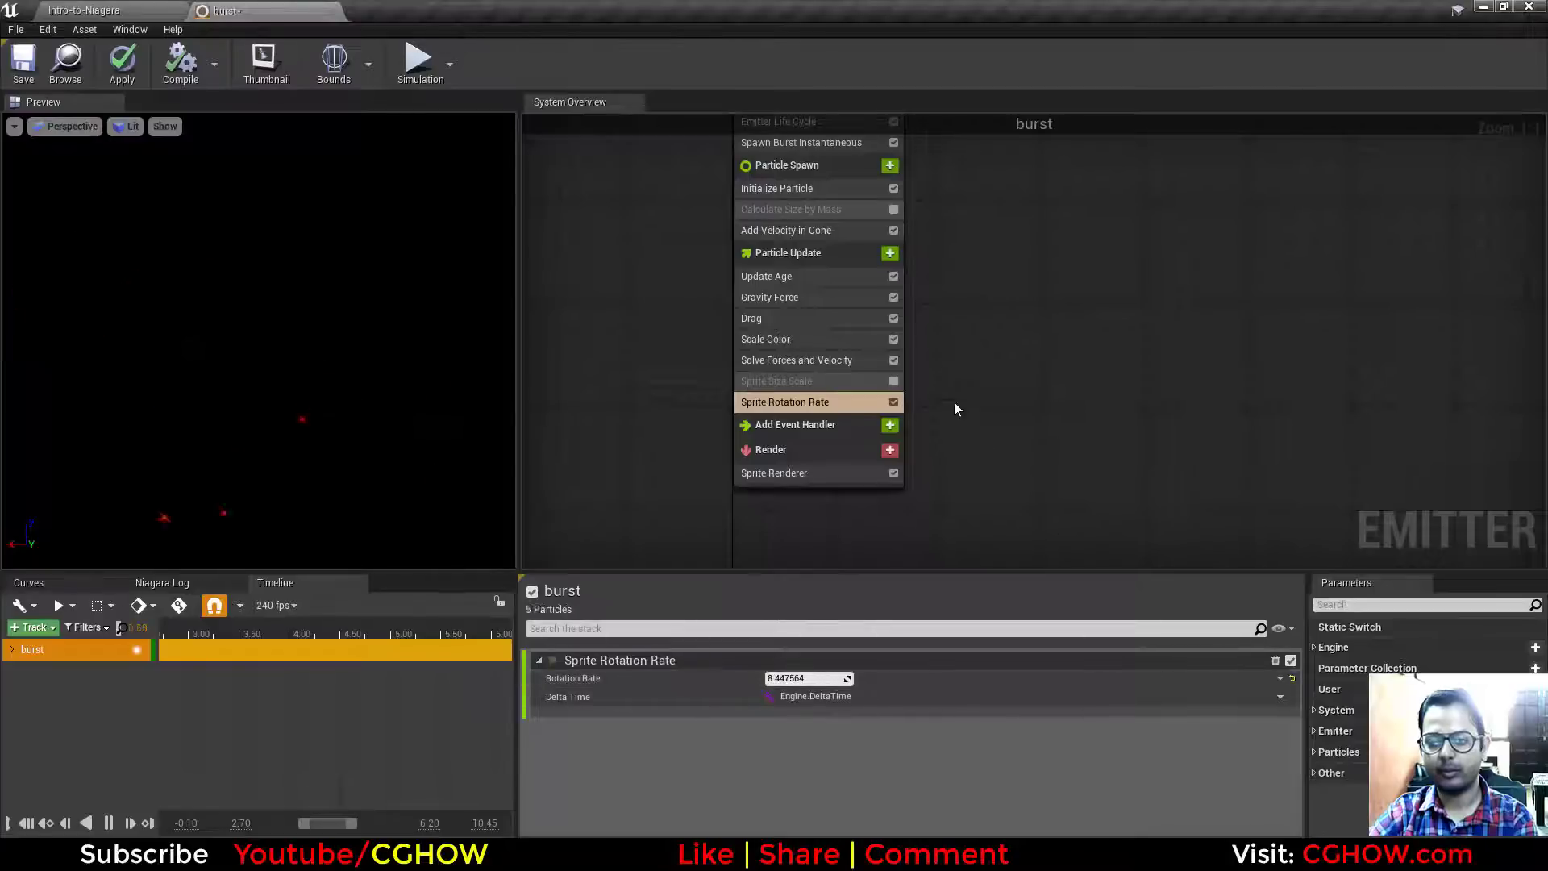
{"action": "right_click_drag", "start_coordinate": [962, 346], "coordinate": [936, 428]}
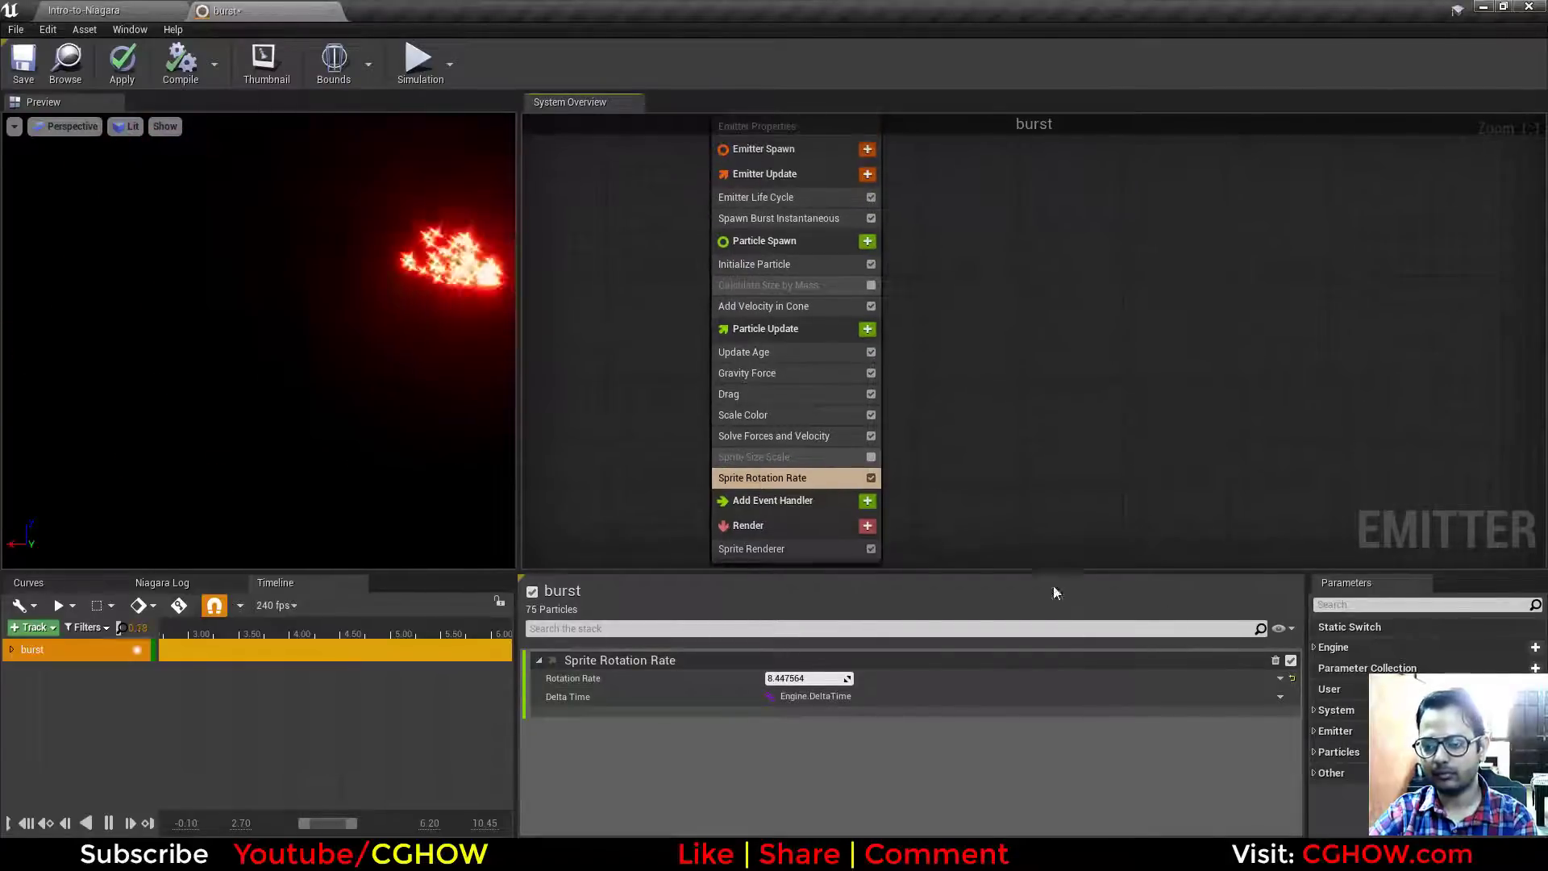
{"action": "left_click", "coordinate": [1275, 659]}
Step: Add a Sprite Rotation Rate module to Particle Update and set its Rotation Rate to about 7.41
{"action": "left_click", "coordinate": [867, 330]}
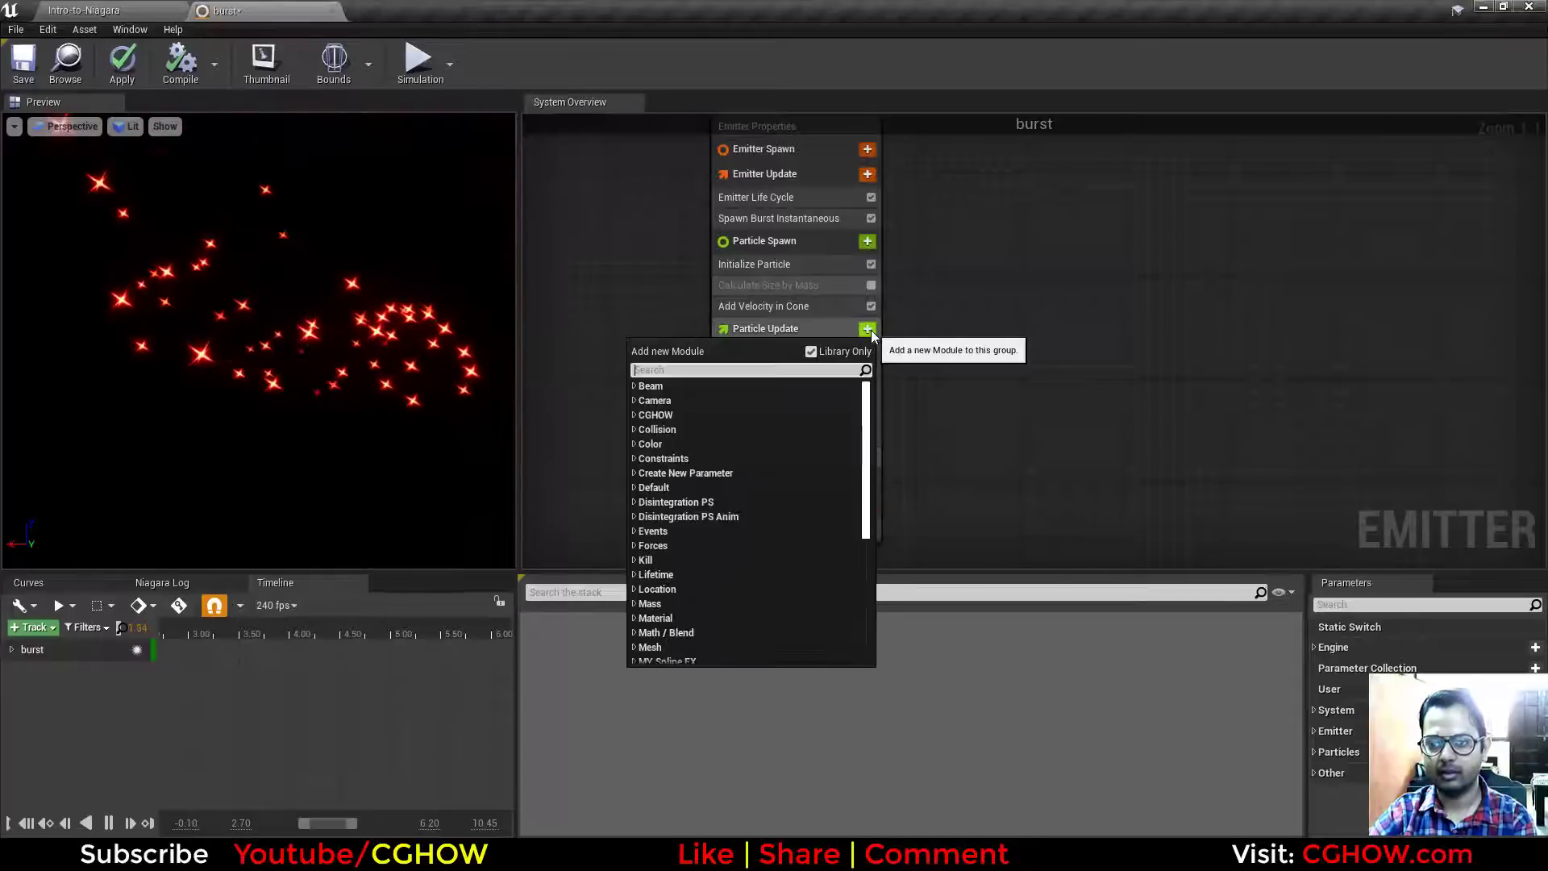
{"action": "type", "text": "rota"}
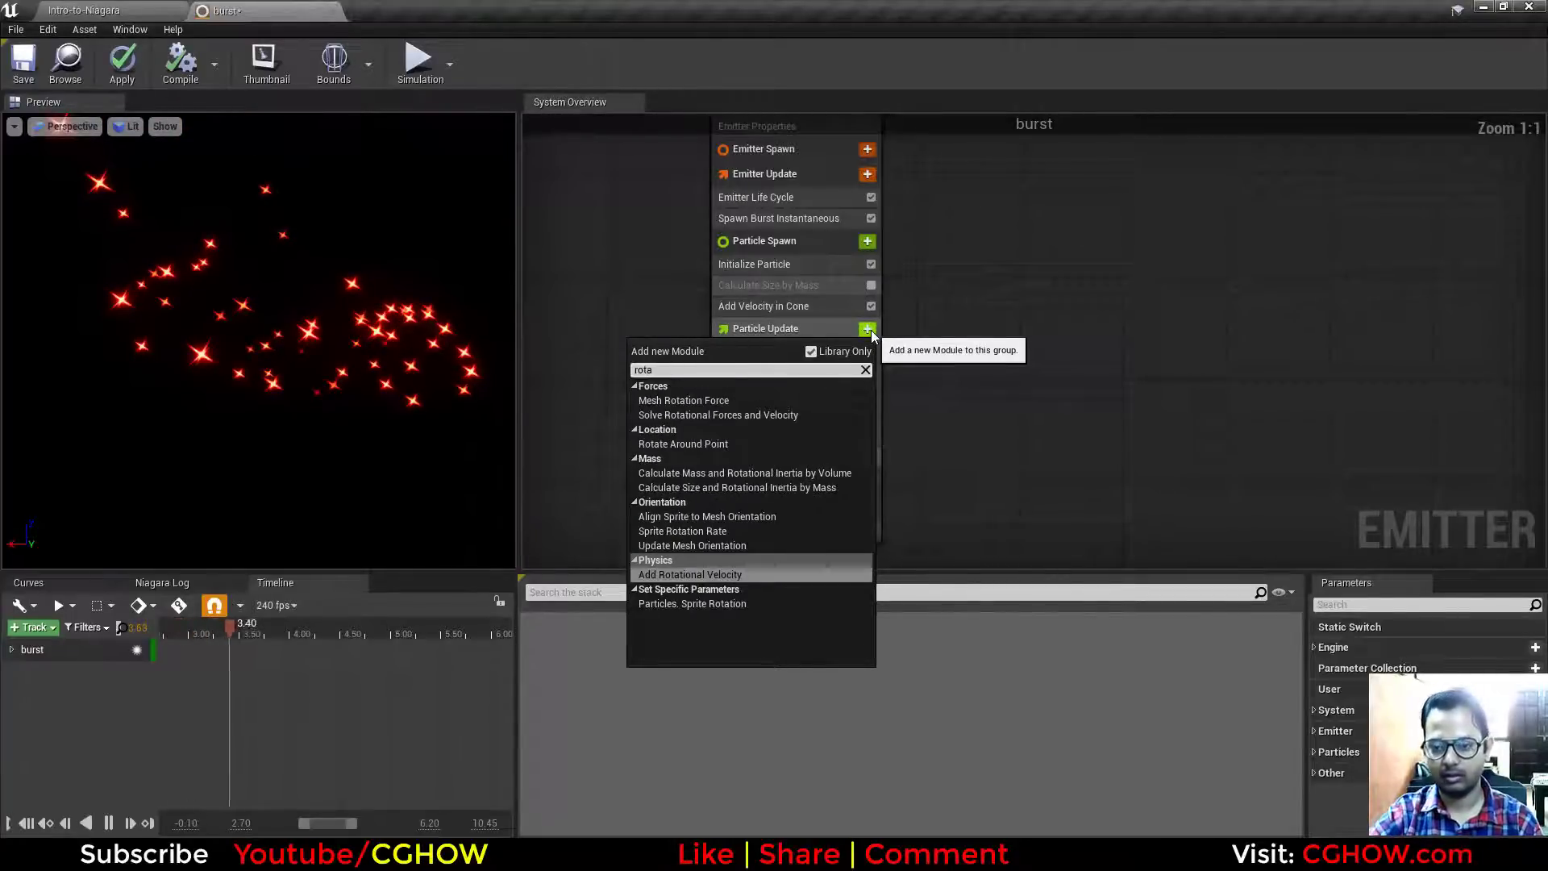
{"action": "left_click", "coordinate": [691, 532]}
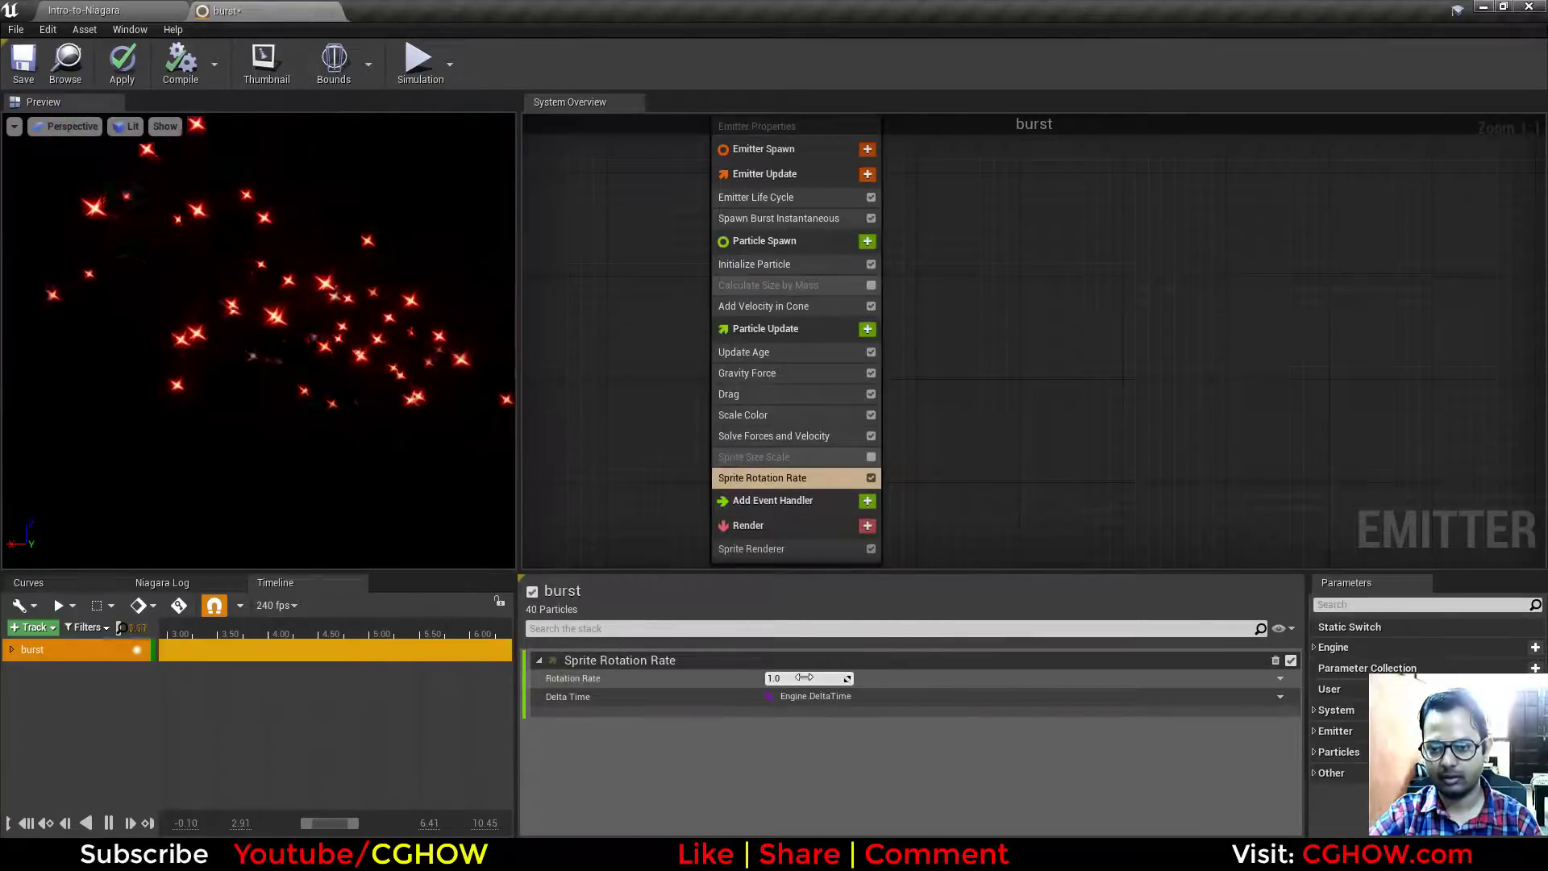
{"action": "left_click_drag", "start_coordinate": [804, 677], "coordinate": [847, 677]}
{"action": "right_click_drag", "start_coordinate": [963, 403], "coordinate": [905, 423]}
{"action": "left_click", "coordinate": [879, 331]}
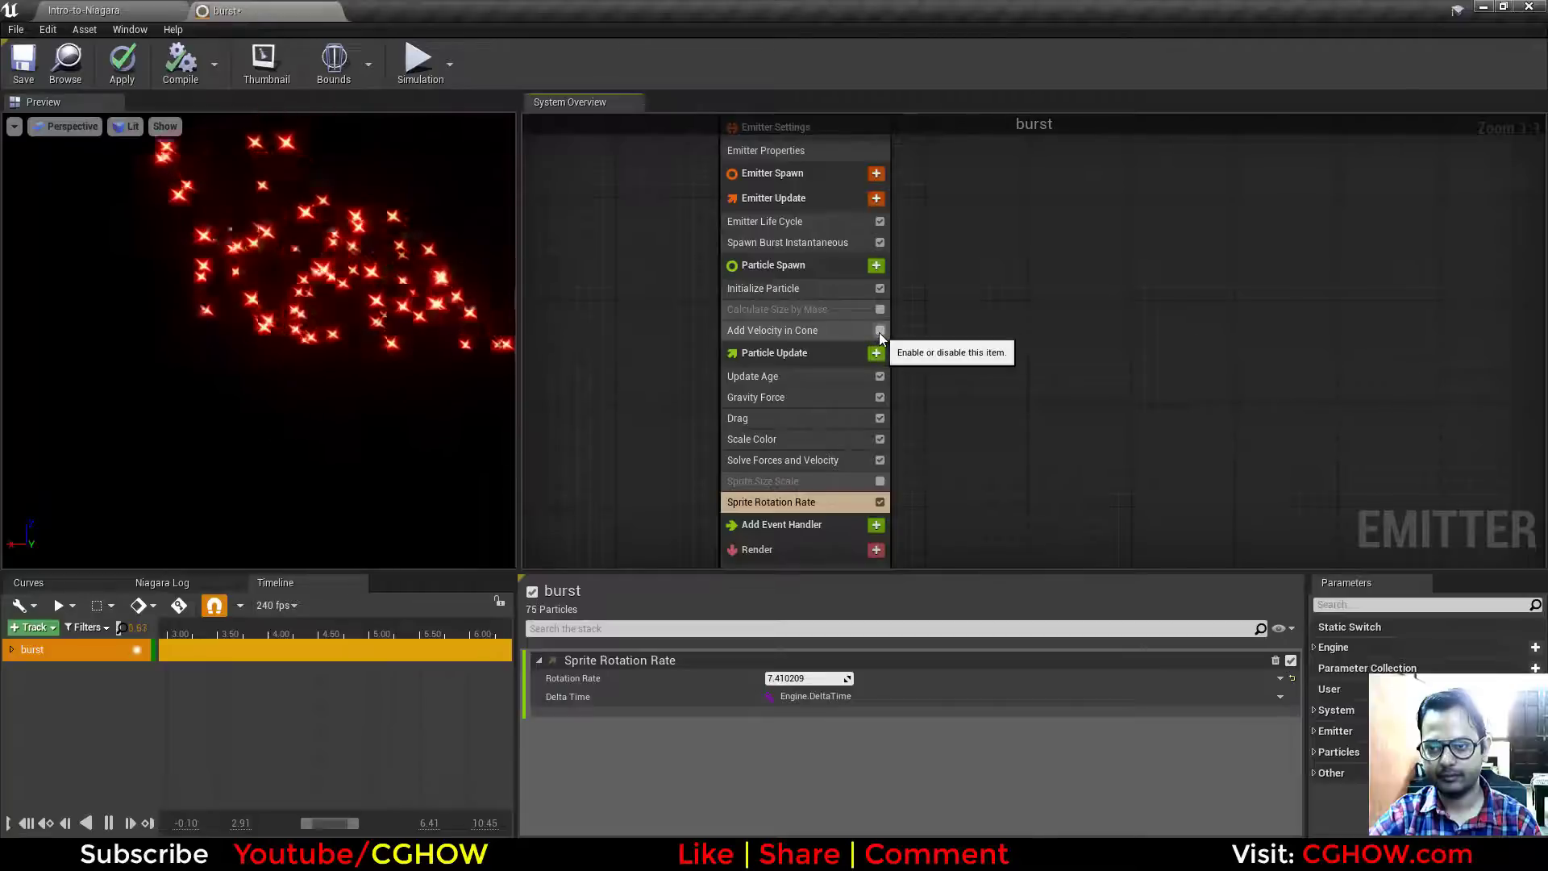
{"action": "left_click", "coordinate": [879, 333]}
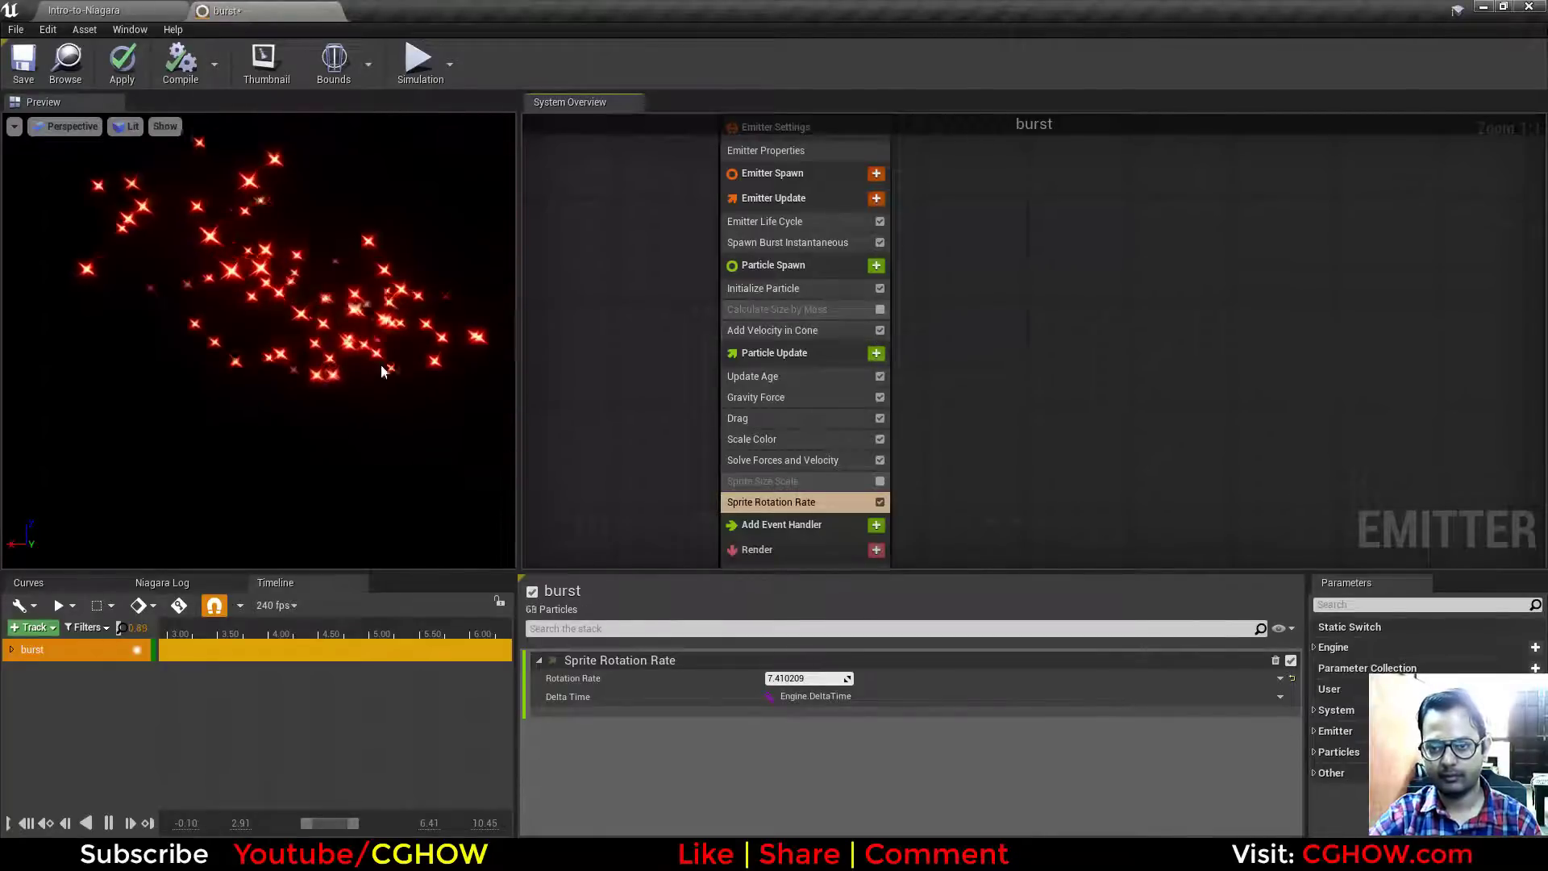
Step: Check the Sprite Rotation settings under Initialize Particle's sprite attributes
{"action": "left_click", "coordinate": [763, 288]}
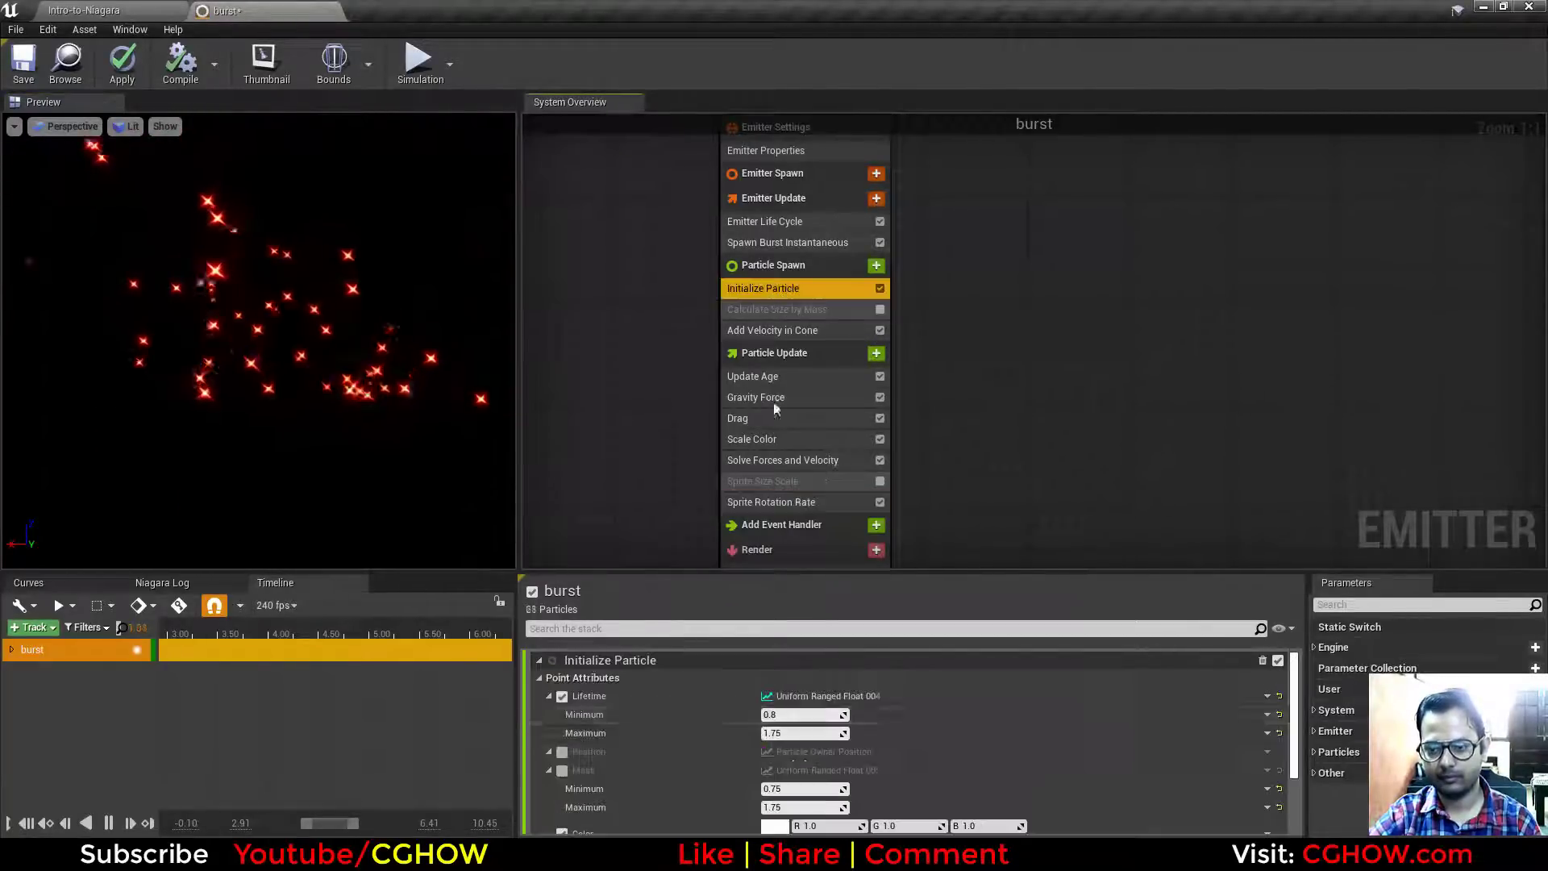
{"action": "scroll", "coordinate": [895, 766], "scroll_direction": "down", "scroll_amount": 8}
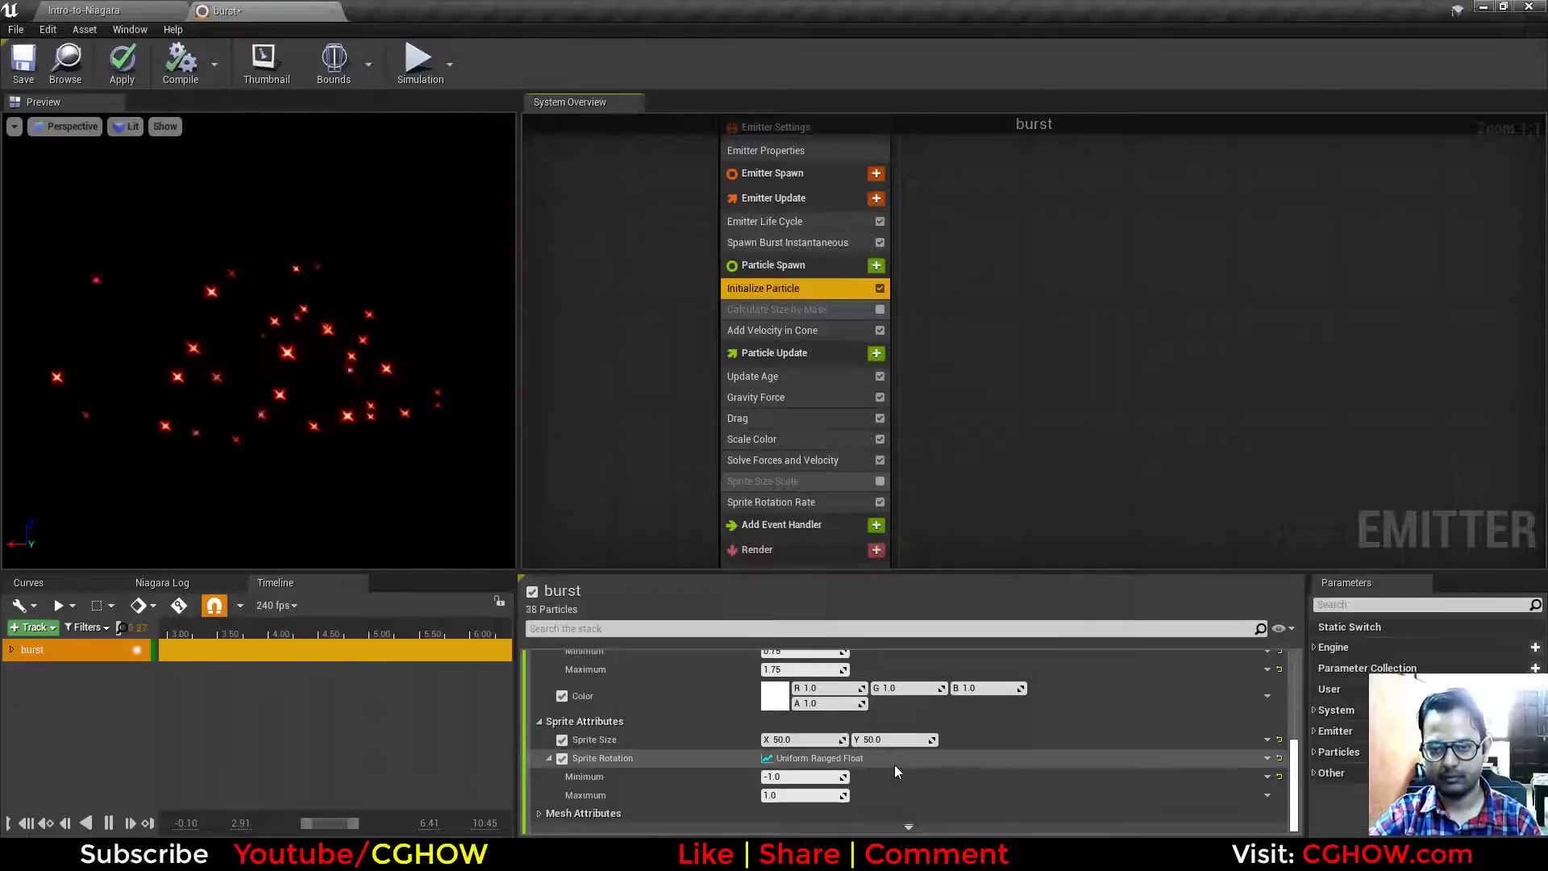
{"action": "right_click_drag", "start_coordinate": [964, 448], "coordinate": [977, 390]}
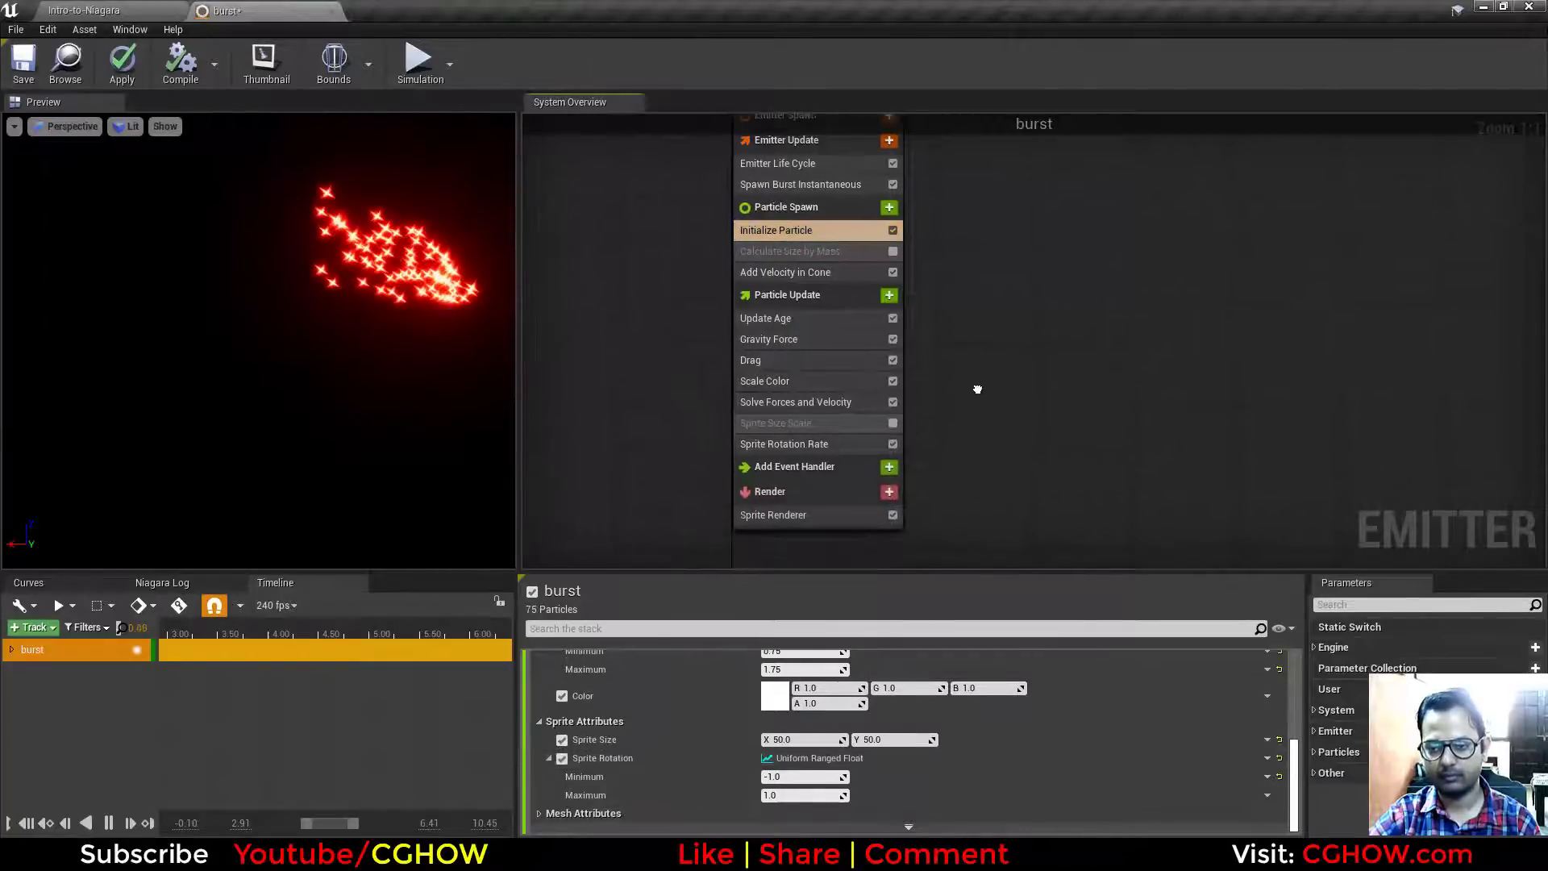
Step: Link the Sprite Rotation Rate module's Delta Time to Particles.NormalizedAge and raise its Rotation Rate to about 45.63
{"action": "left_click", "coordinate": [821, 442]}
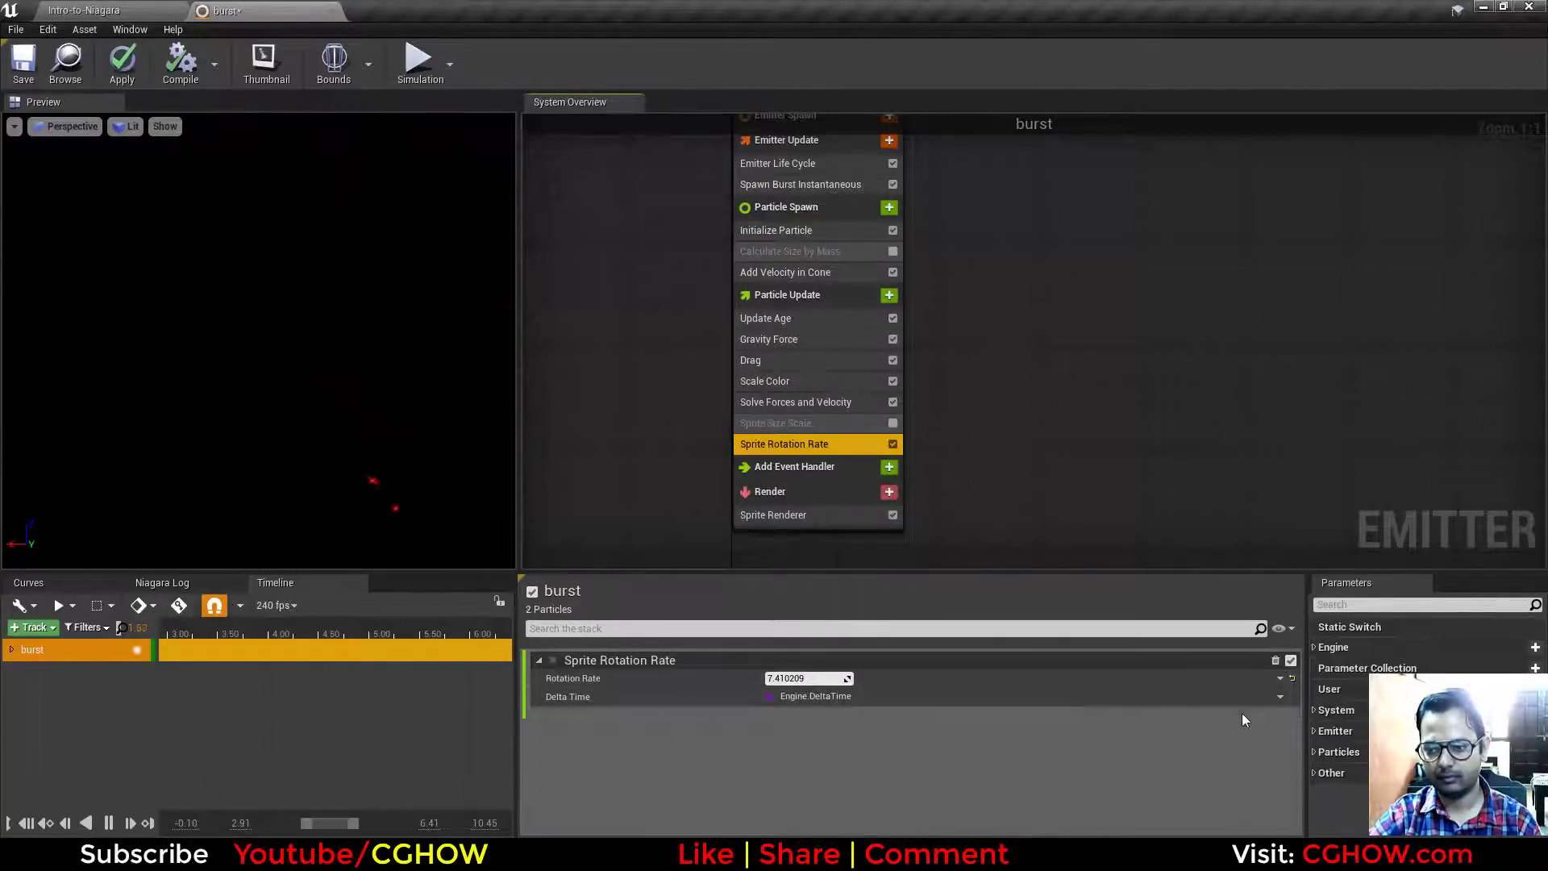
{"action": "left_click", "coordinate": [1280, 696]}
{"action": "type", "text": "age"}
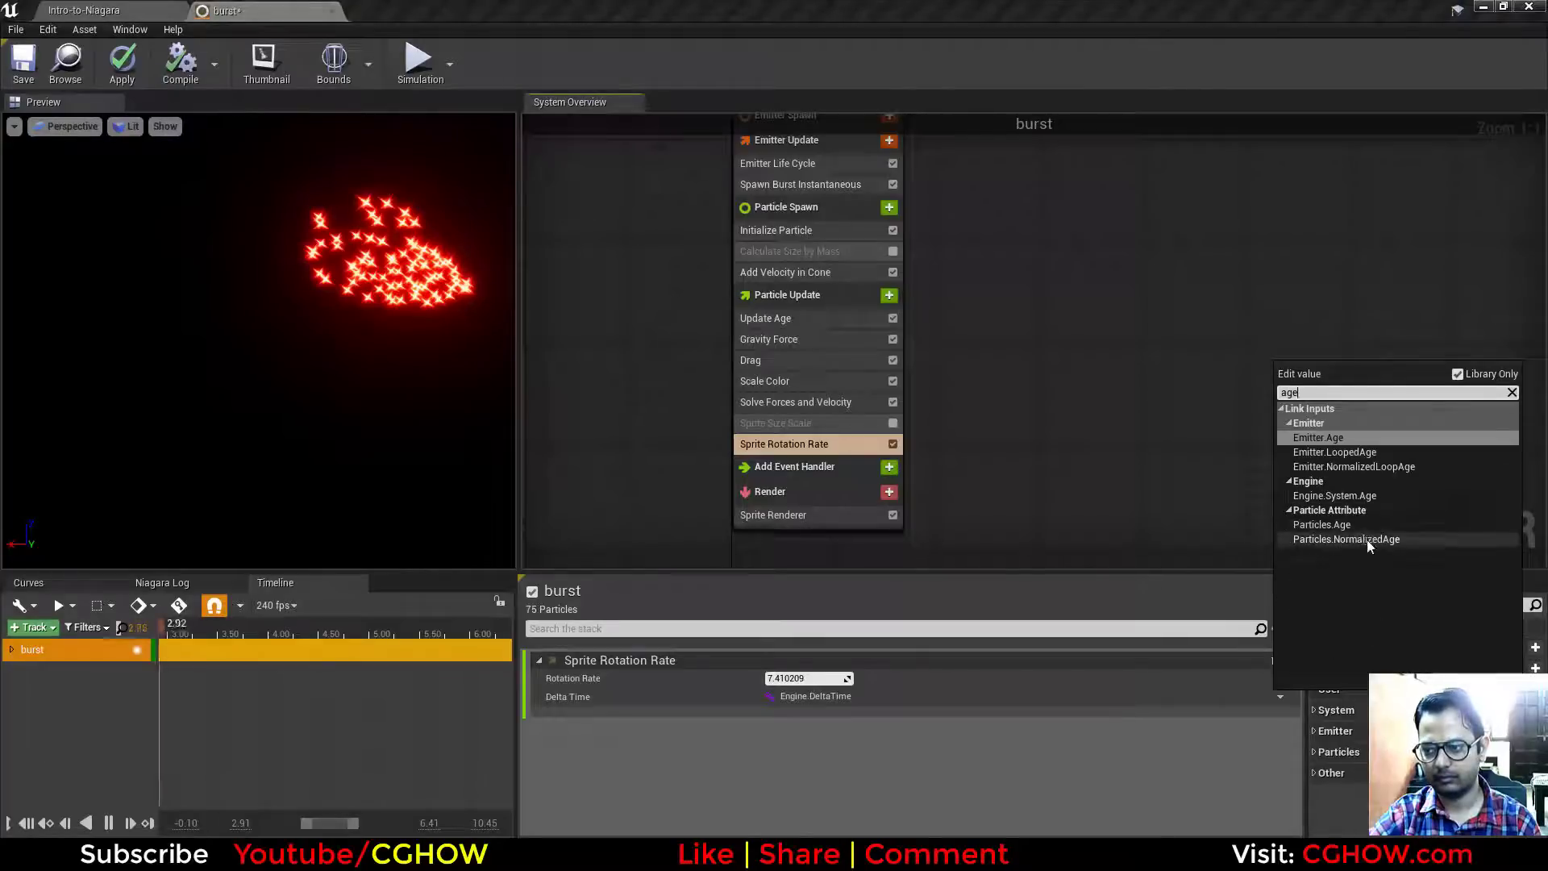
{"action": "left_click", "coordinate": [1367, 540]}
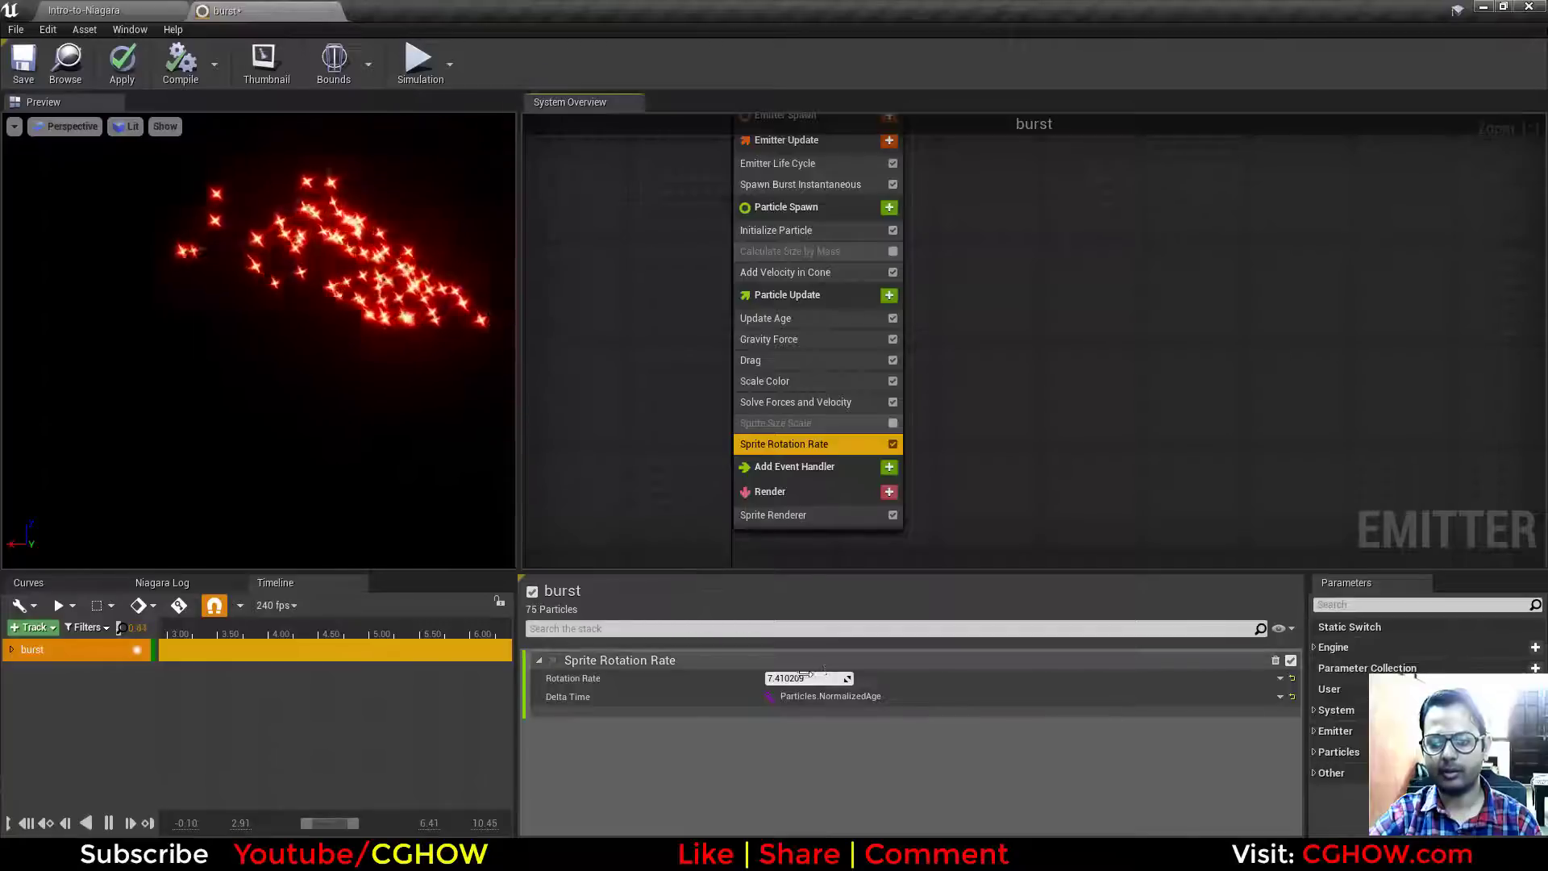
{"action": "left_click_drag", "start_coordinate": [806, 679], "coordinate": [843, 679]}
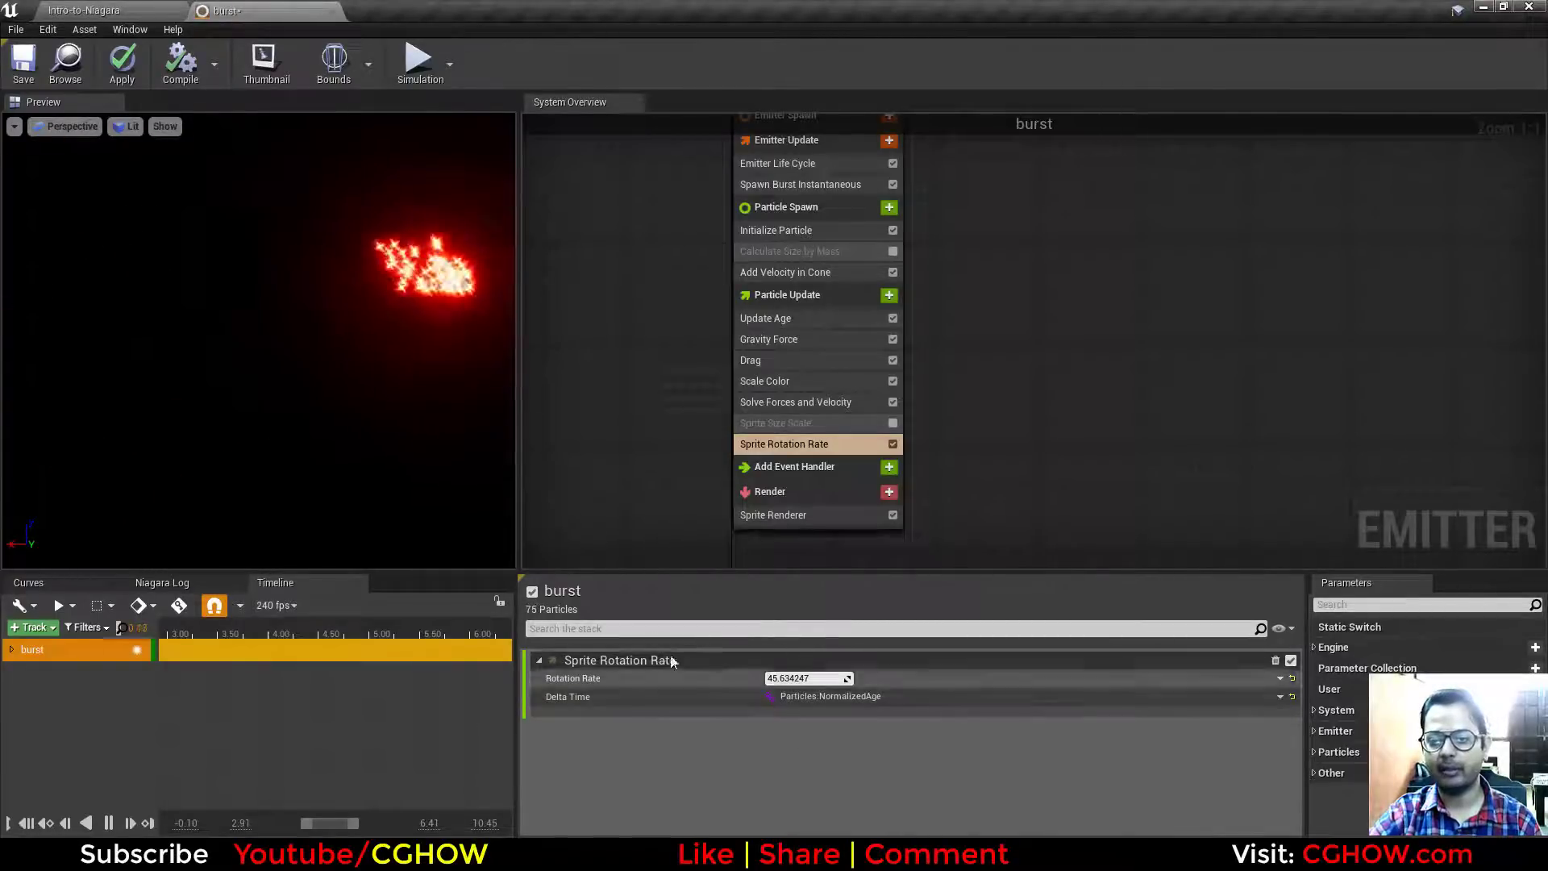
Step: Try a Uniform Ranged Float from -20 to 20 for the Rotation Rate and reset the input to its default
{"action": "left_click", "coordinate": [1280, 679]}
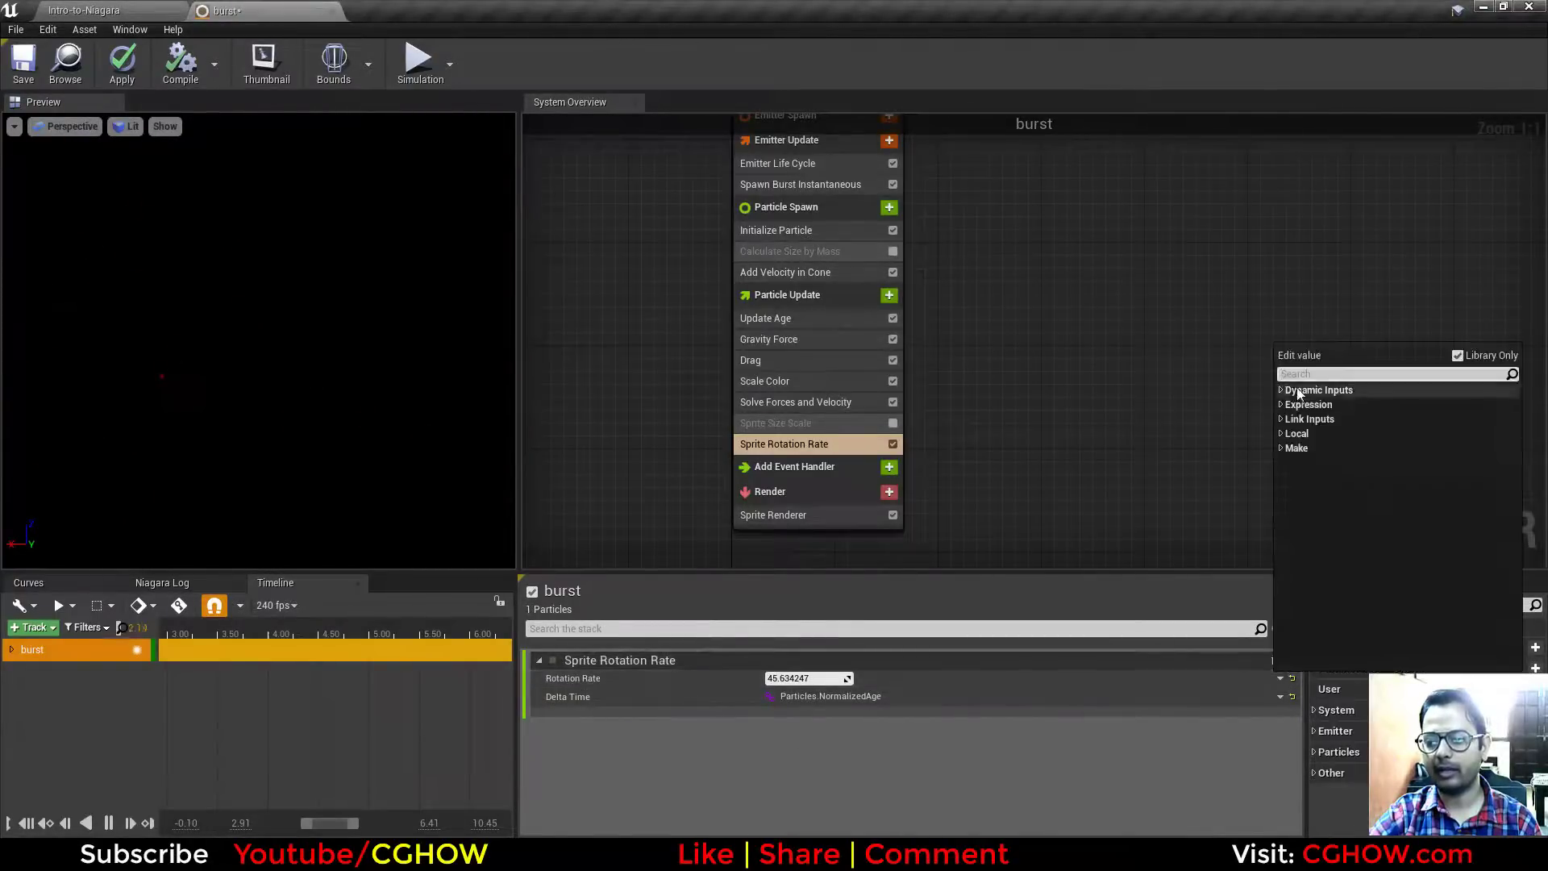
{"action": "type", "text": "uni"}
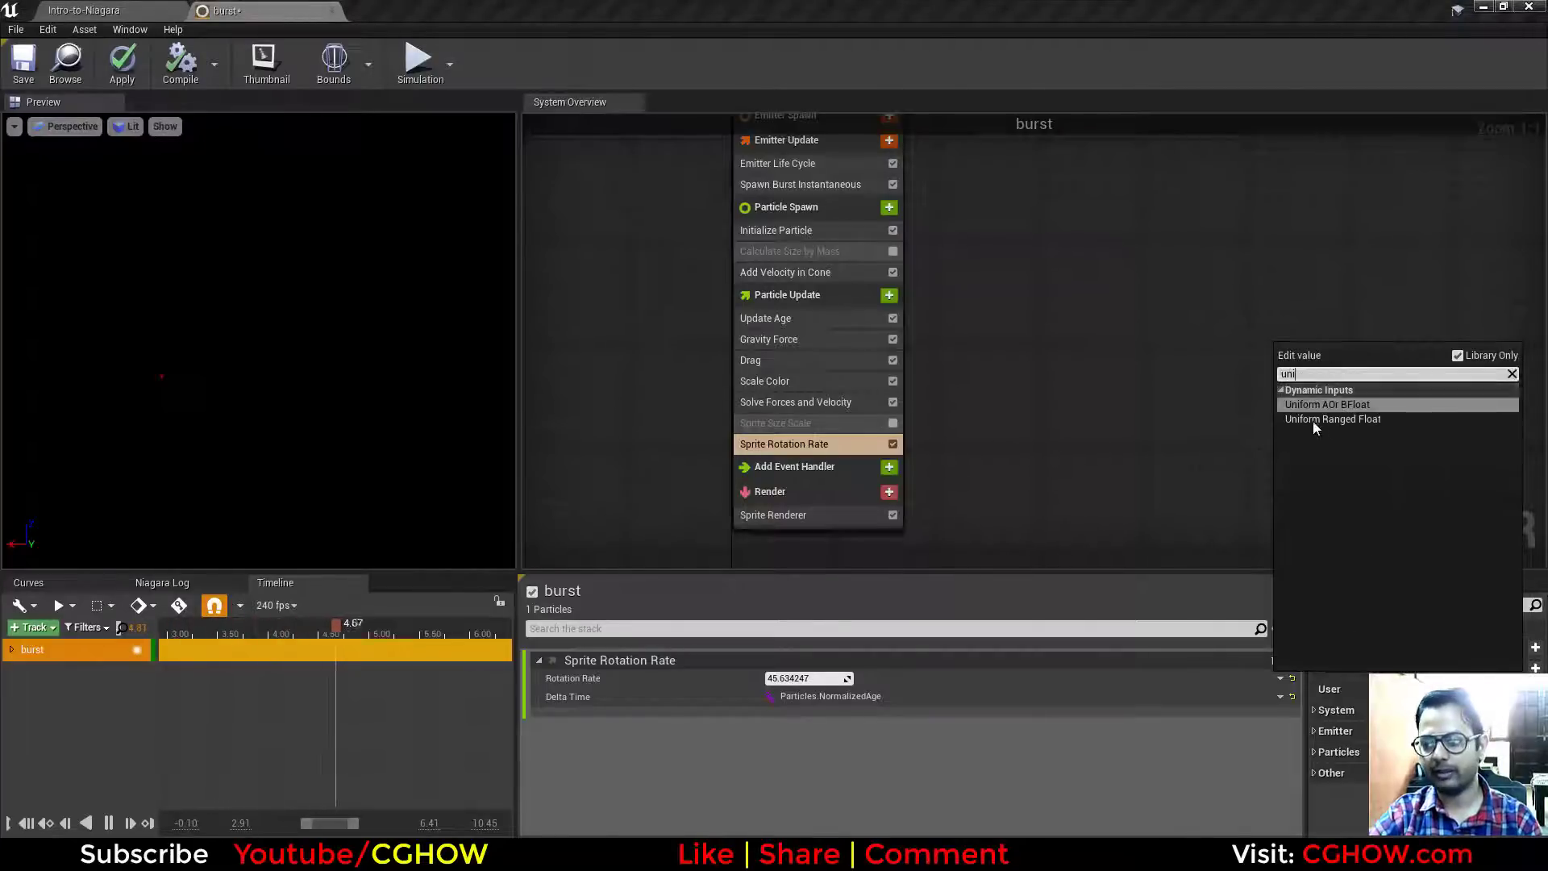
{"action": "left_click", "coordinate": [1313, 421]}
{"action": "left_click", "coordinate": [803, 715]}
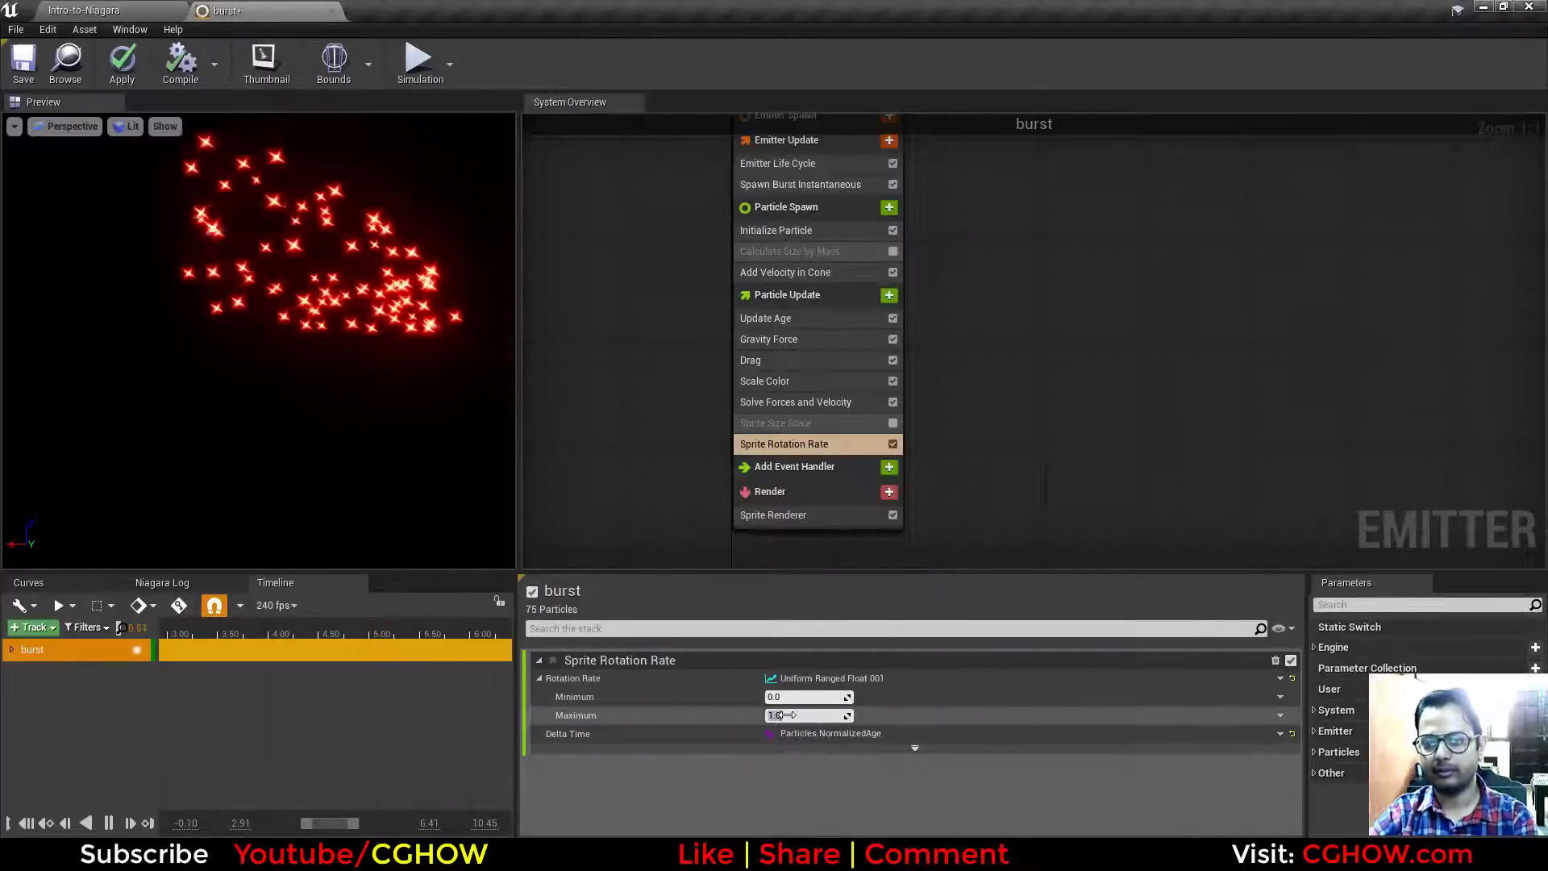
{"action": "type", "text": "20"}
{"action": "left_click", "coordinate": [794, 696]}
{"action": "type", "text": "-20"}
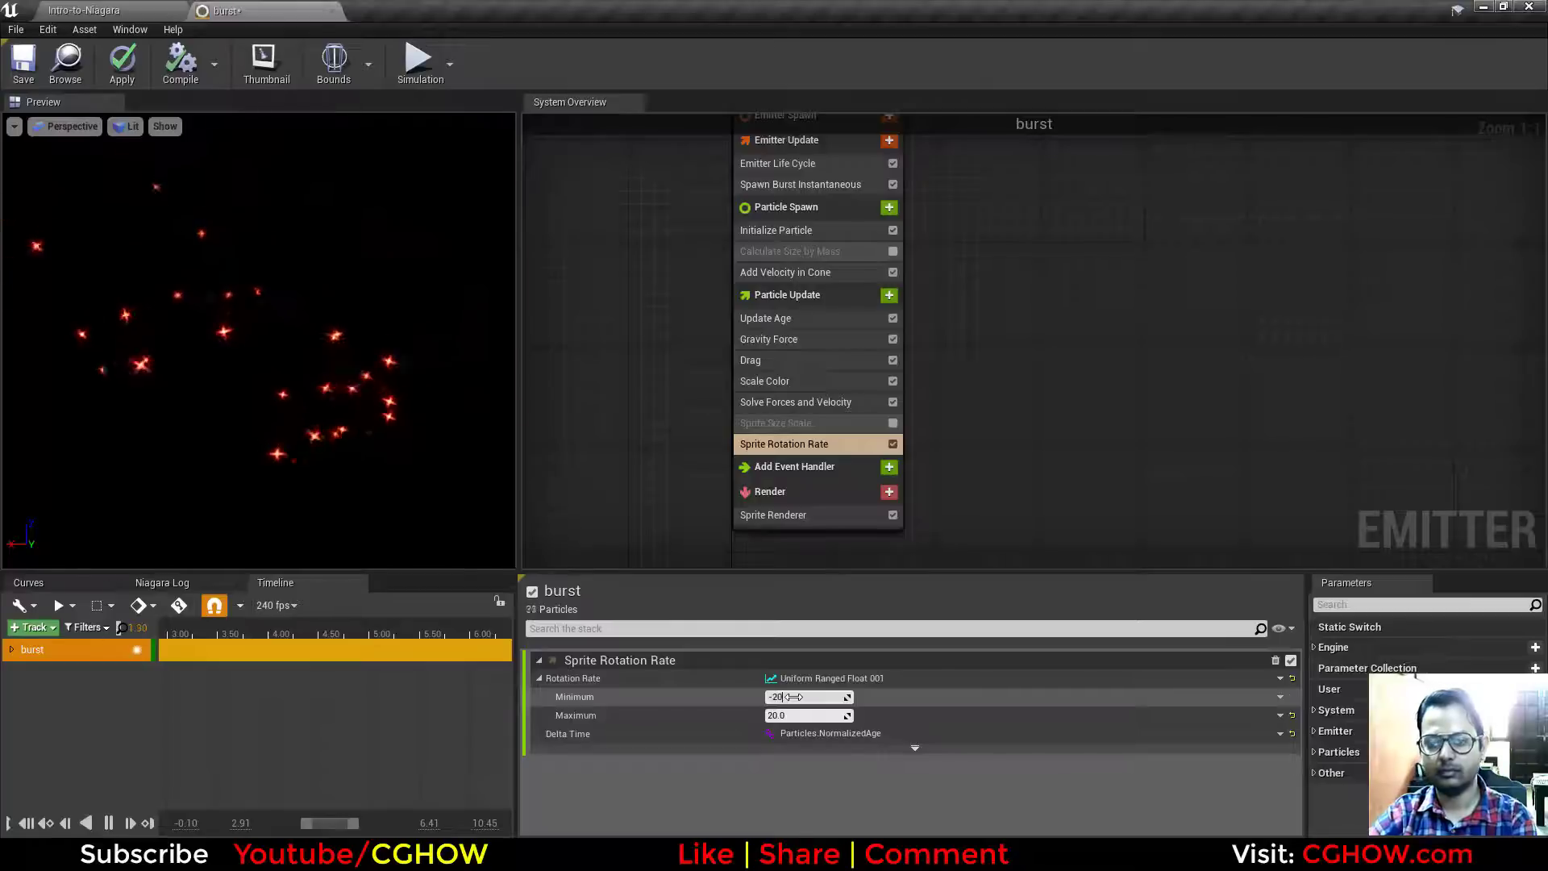
{"action": "key", "text": "Return"}
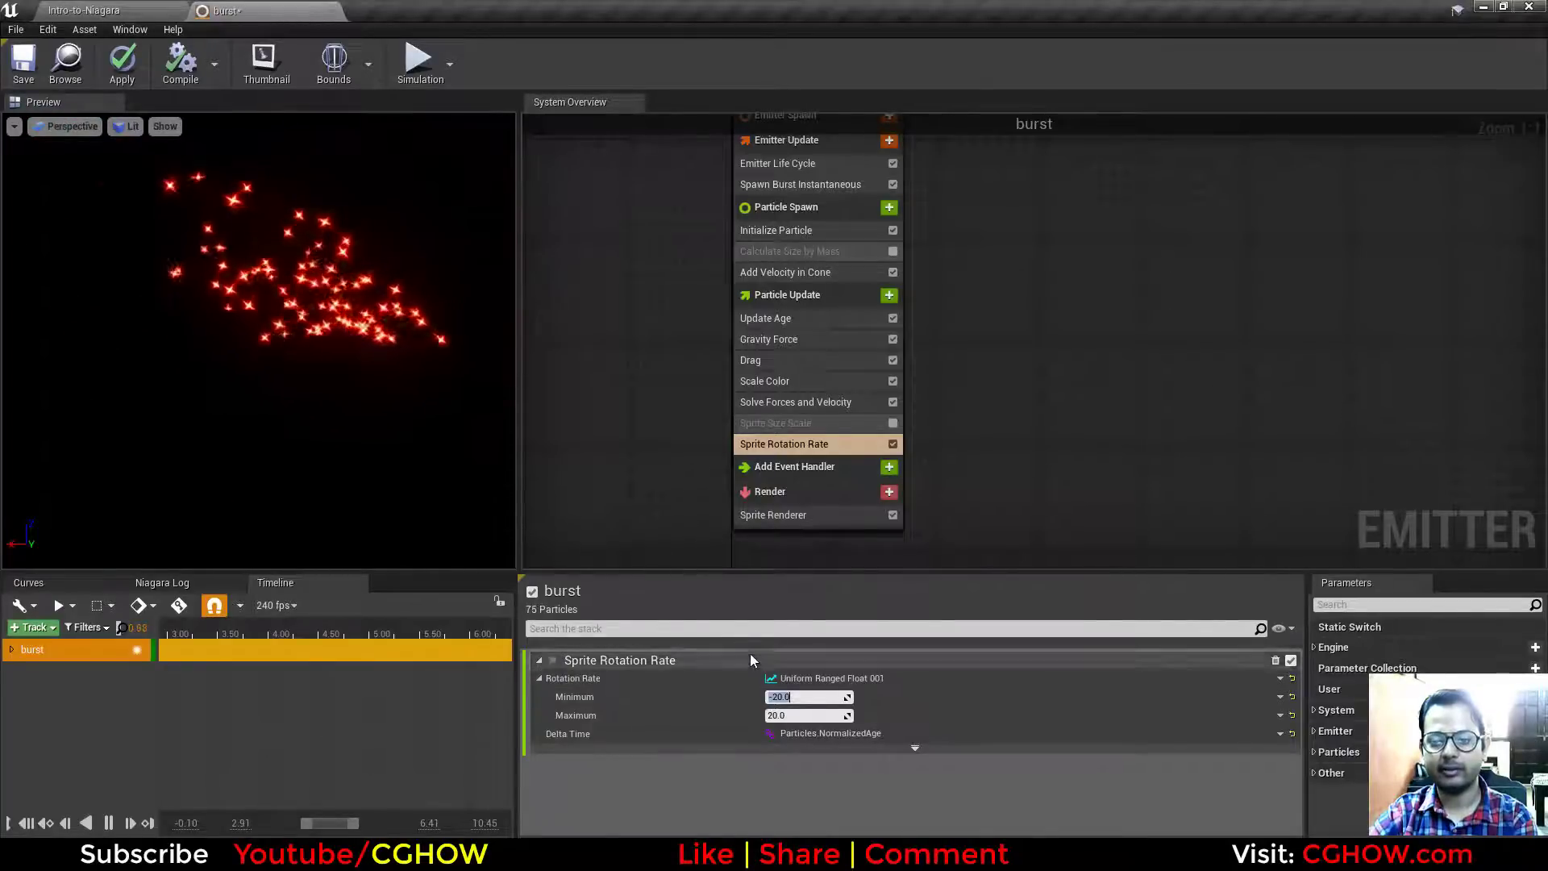
{"action": "left_click", "coordinate": [1291, 678]}
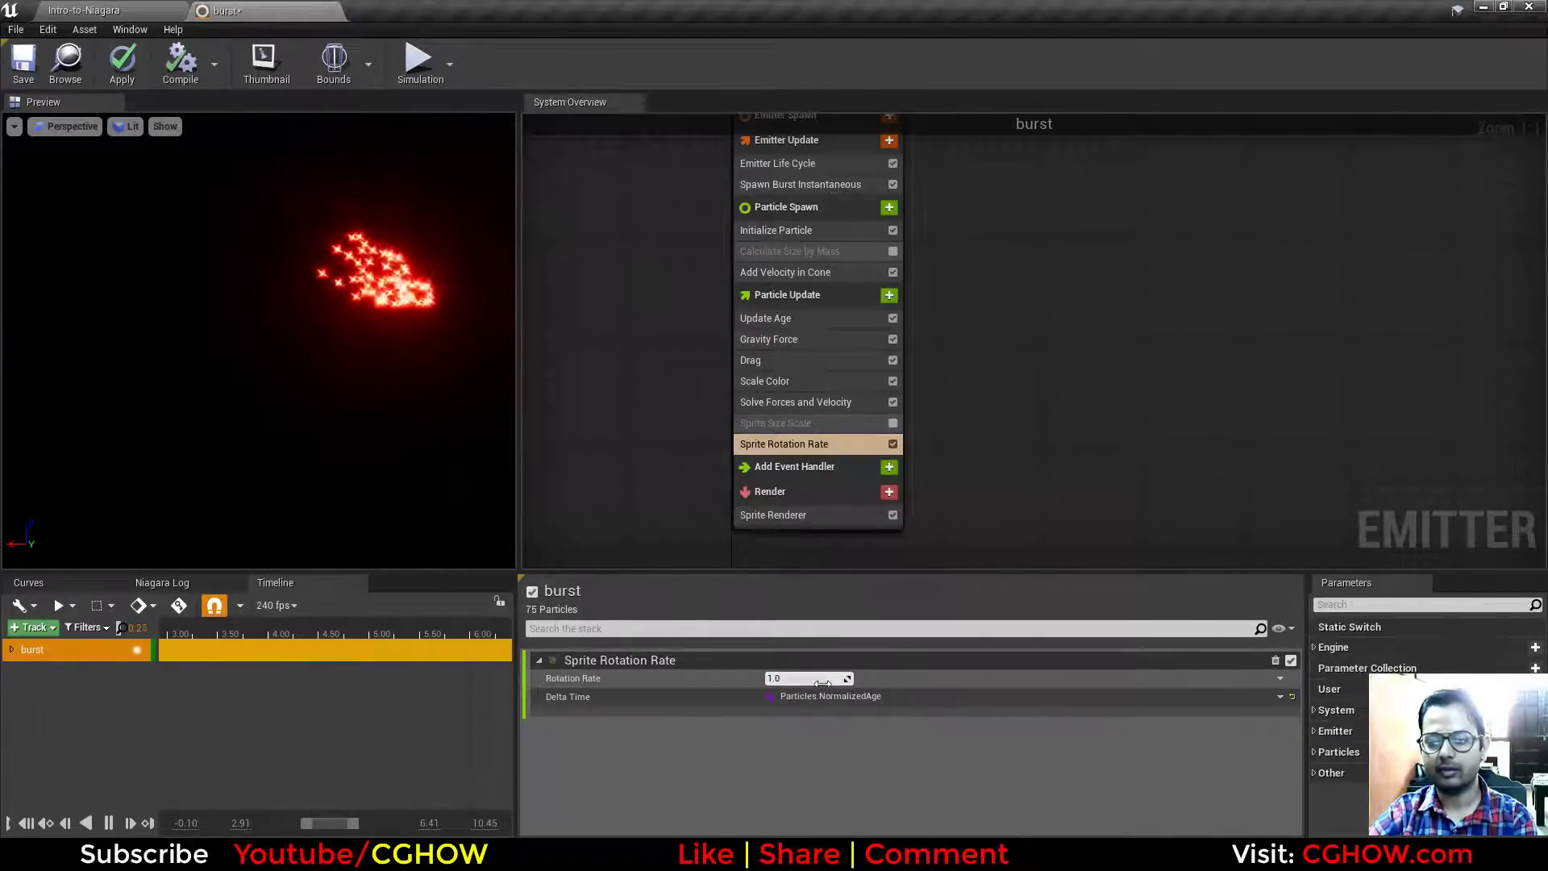
Step: Create a new float parameter in Particle Spawn and name it randmrot
{"action": "right_click_drag", "start_coordinate": [986, 331], "coordinate": [990, 370]}
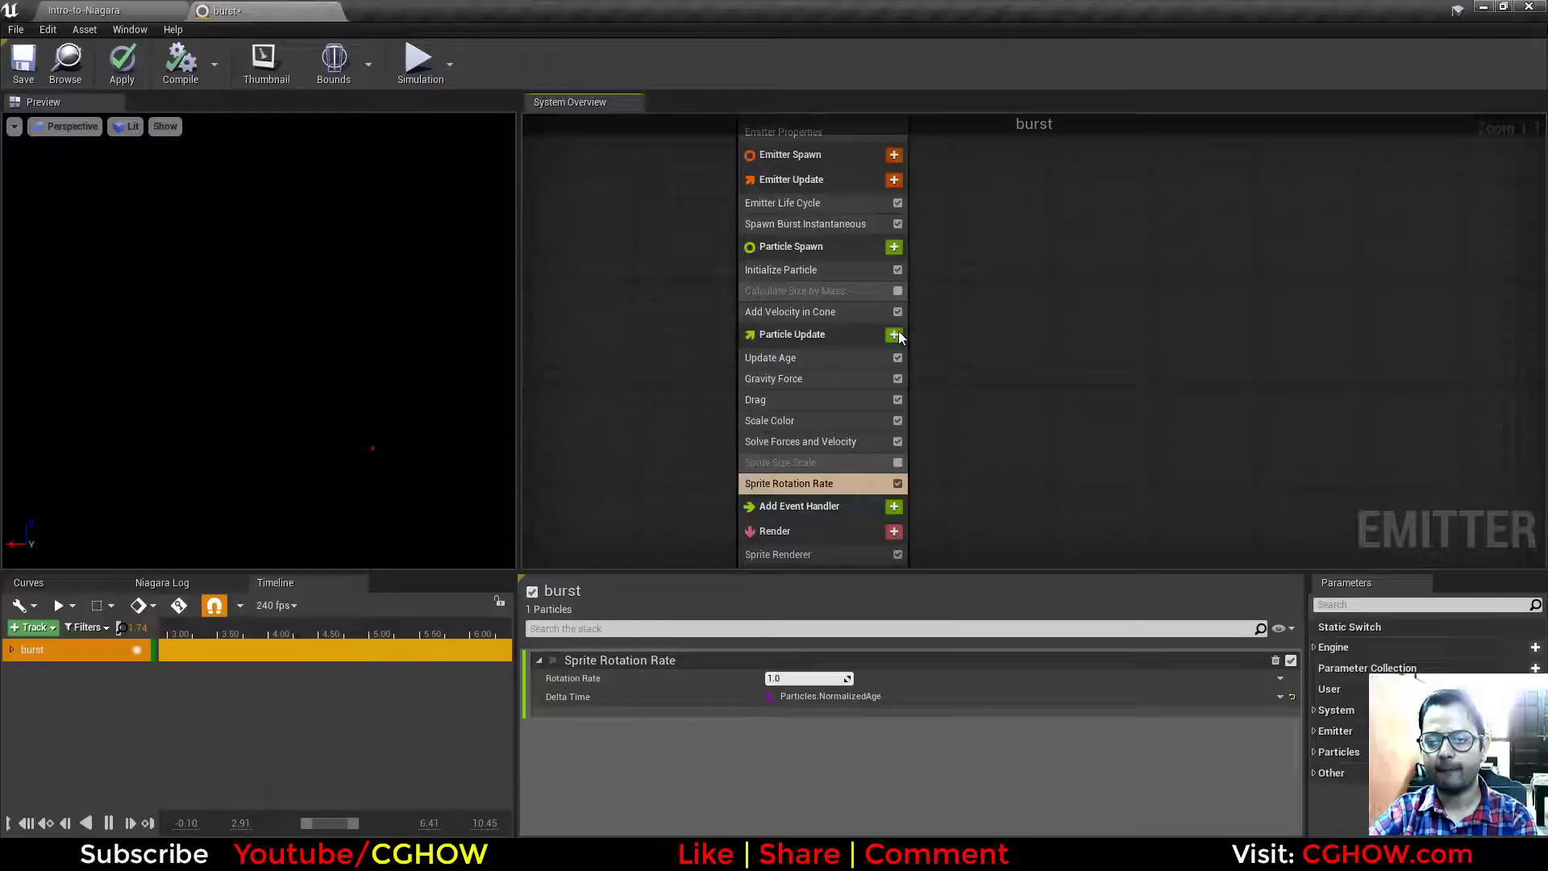
{"action": "left_click", "coordinate": [893, 247]}
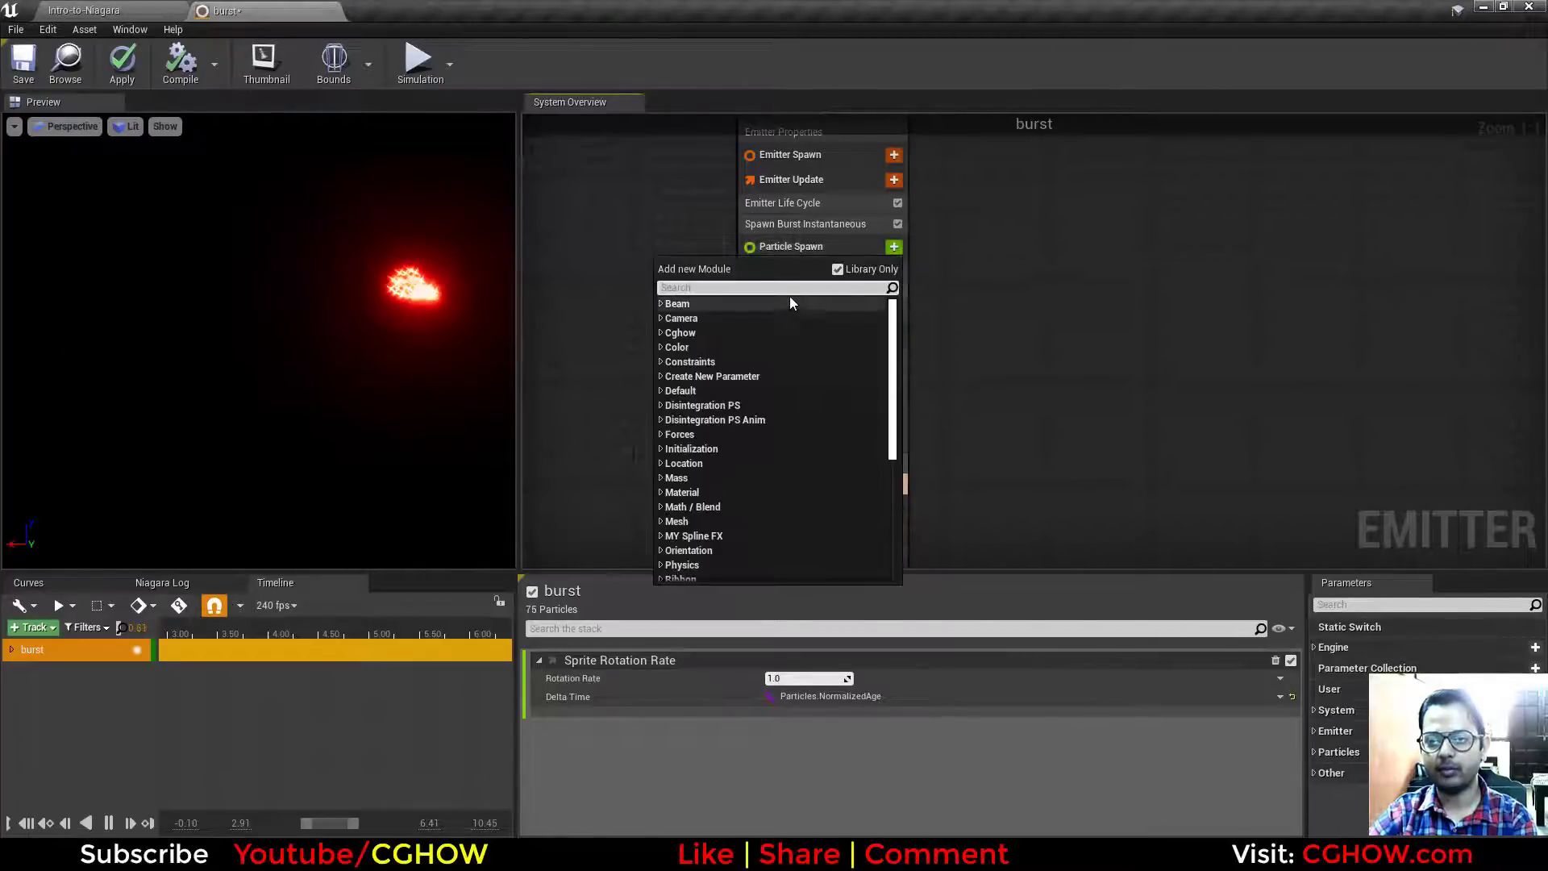
{"action": "type", "text": "float"}
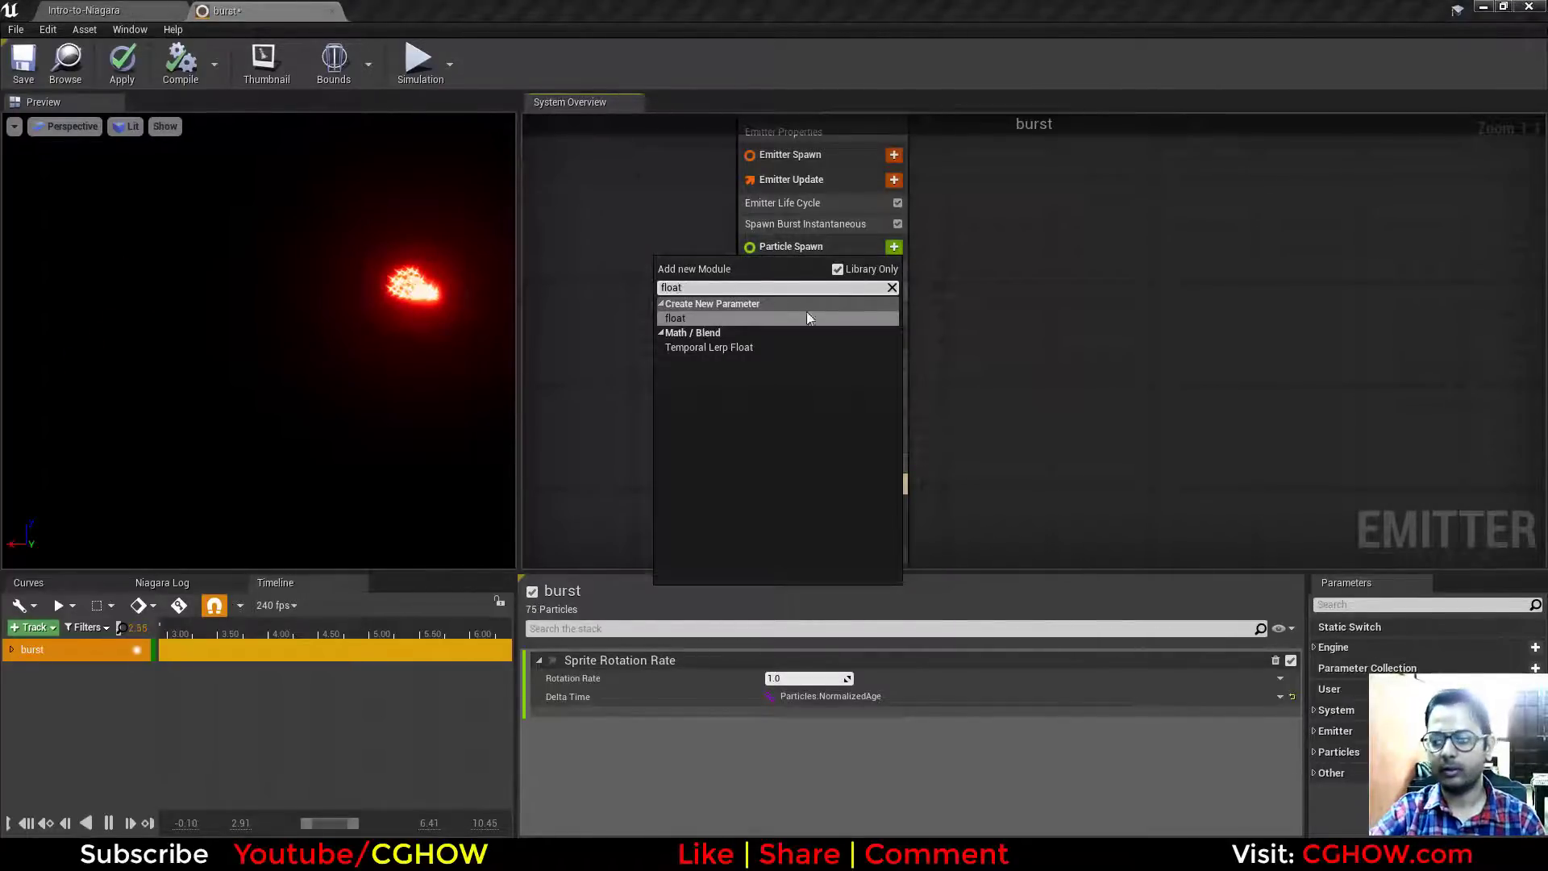
{"action": "left_click", "coordinate": [691, 318]}
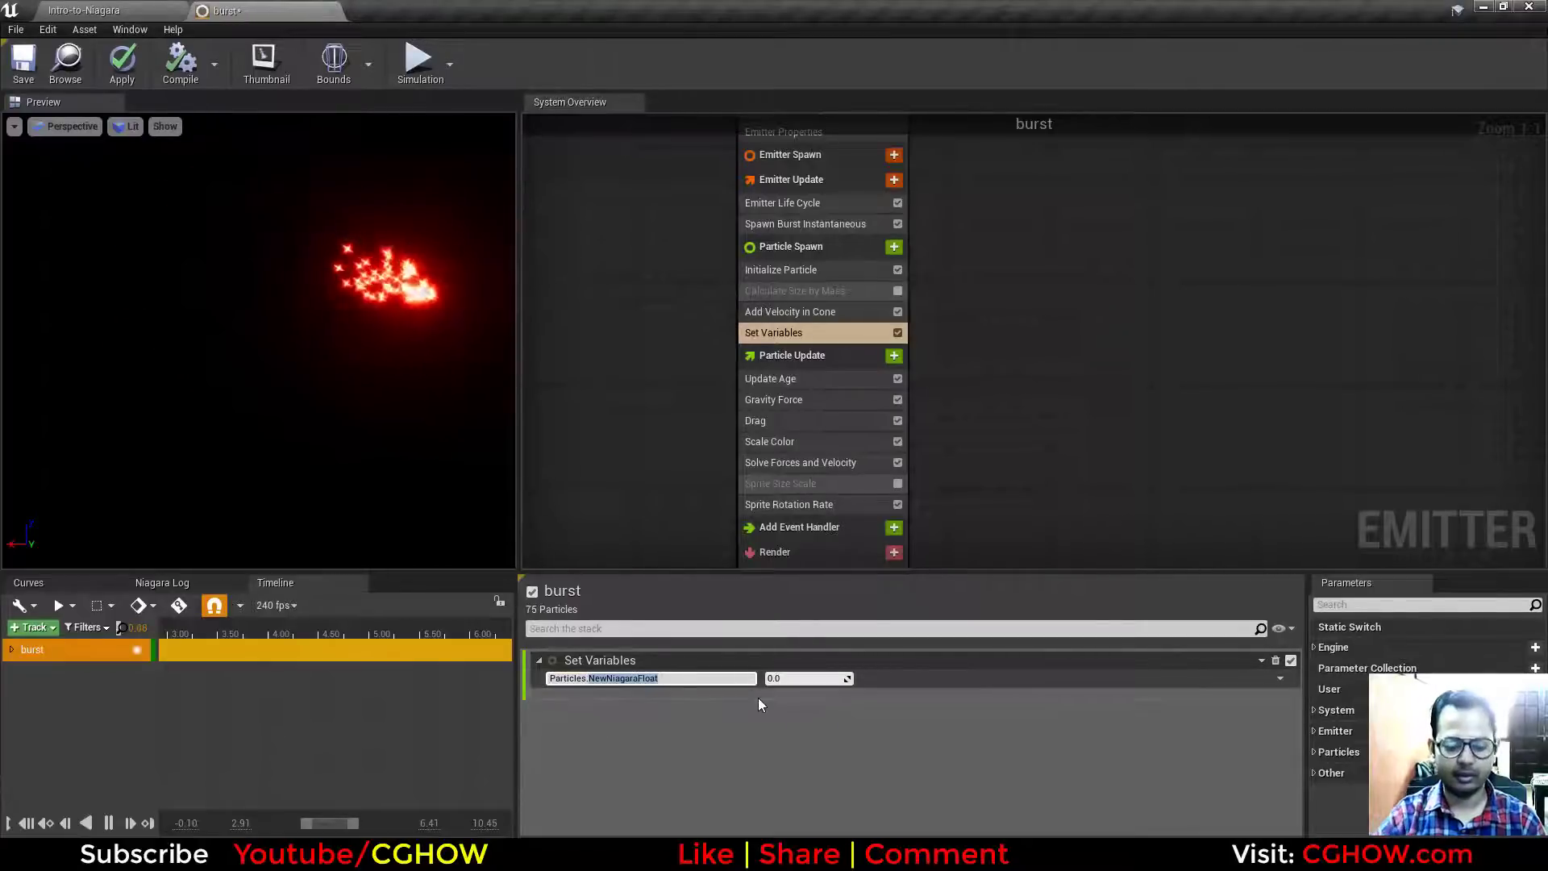
{"action": "type", "text": "randmrot"}
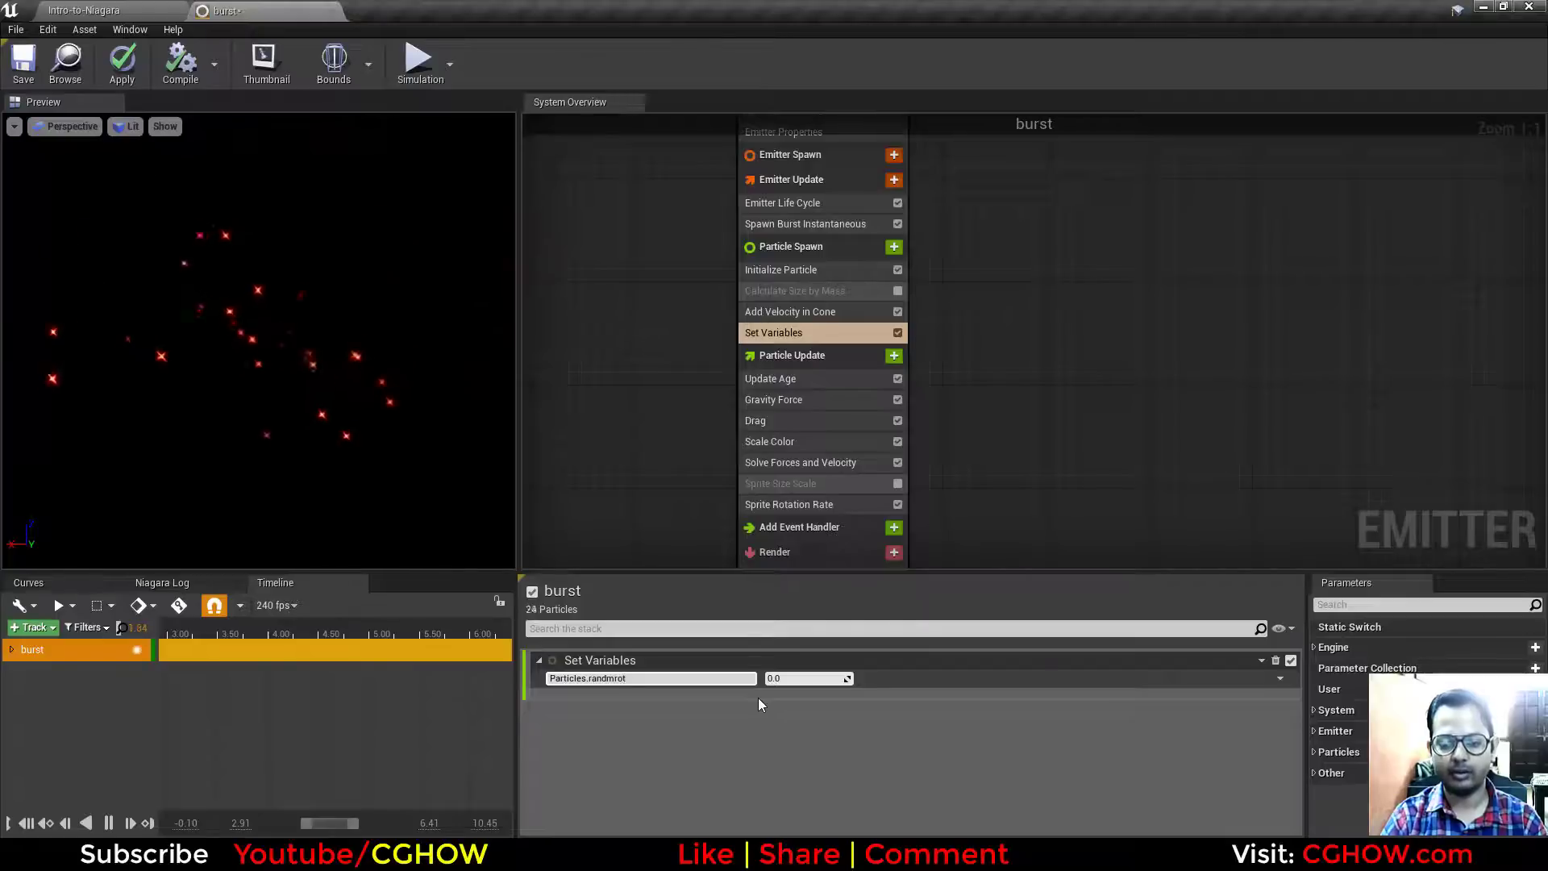
{"action": "key", "text": "Return"}
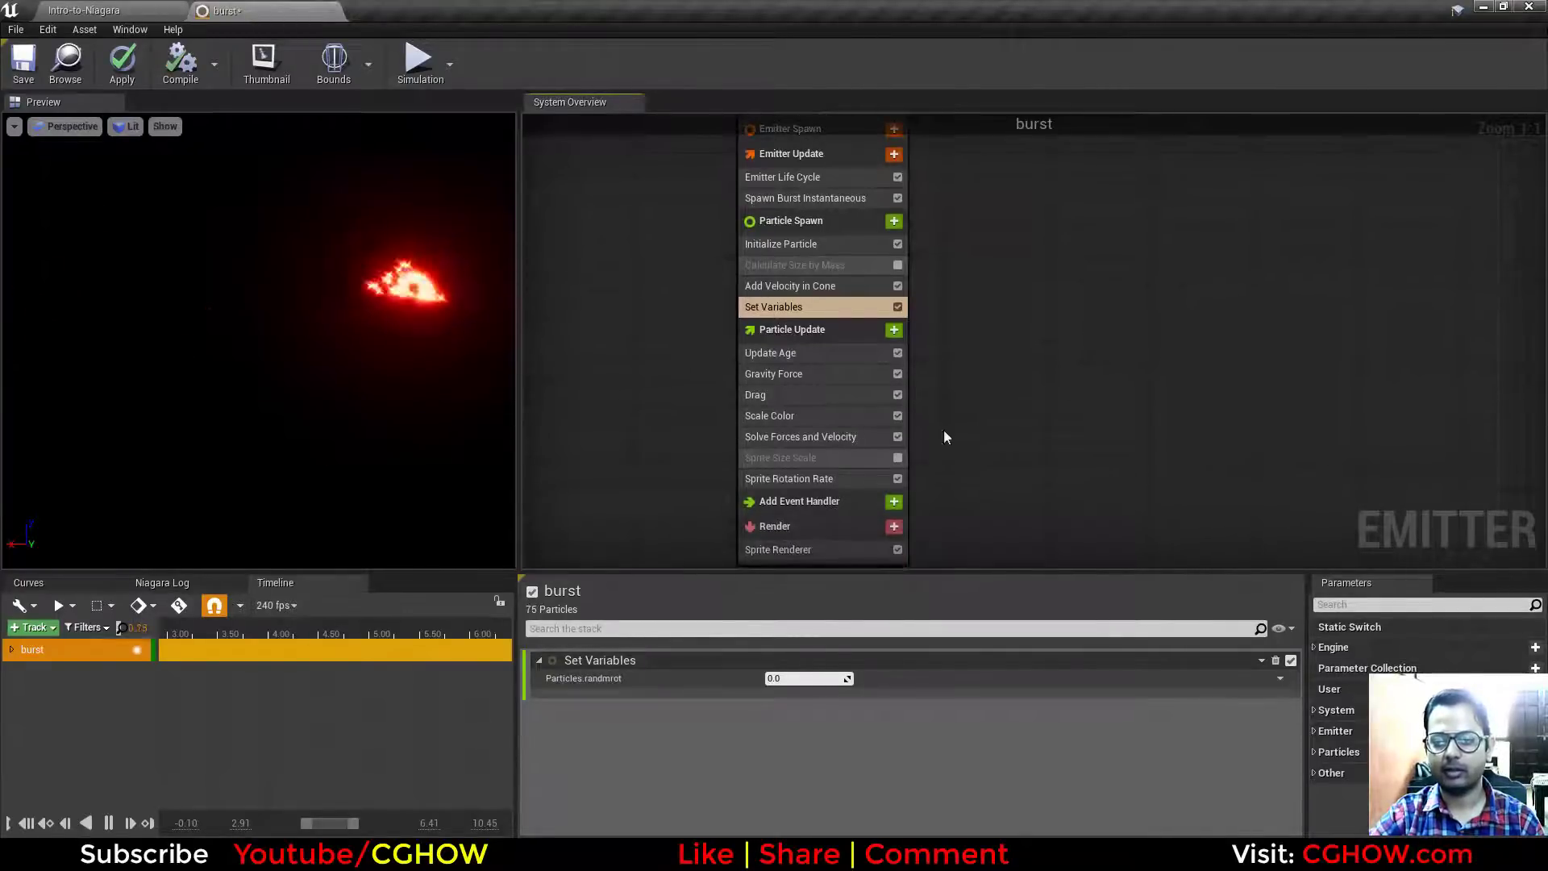
{"action": "left_click", "coordinate": [818, 478]}
{"action": "left_click", "coordinate": [1278, 680]}
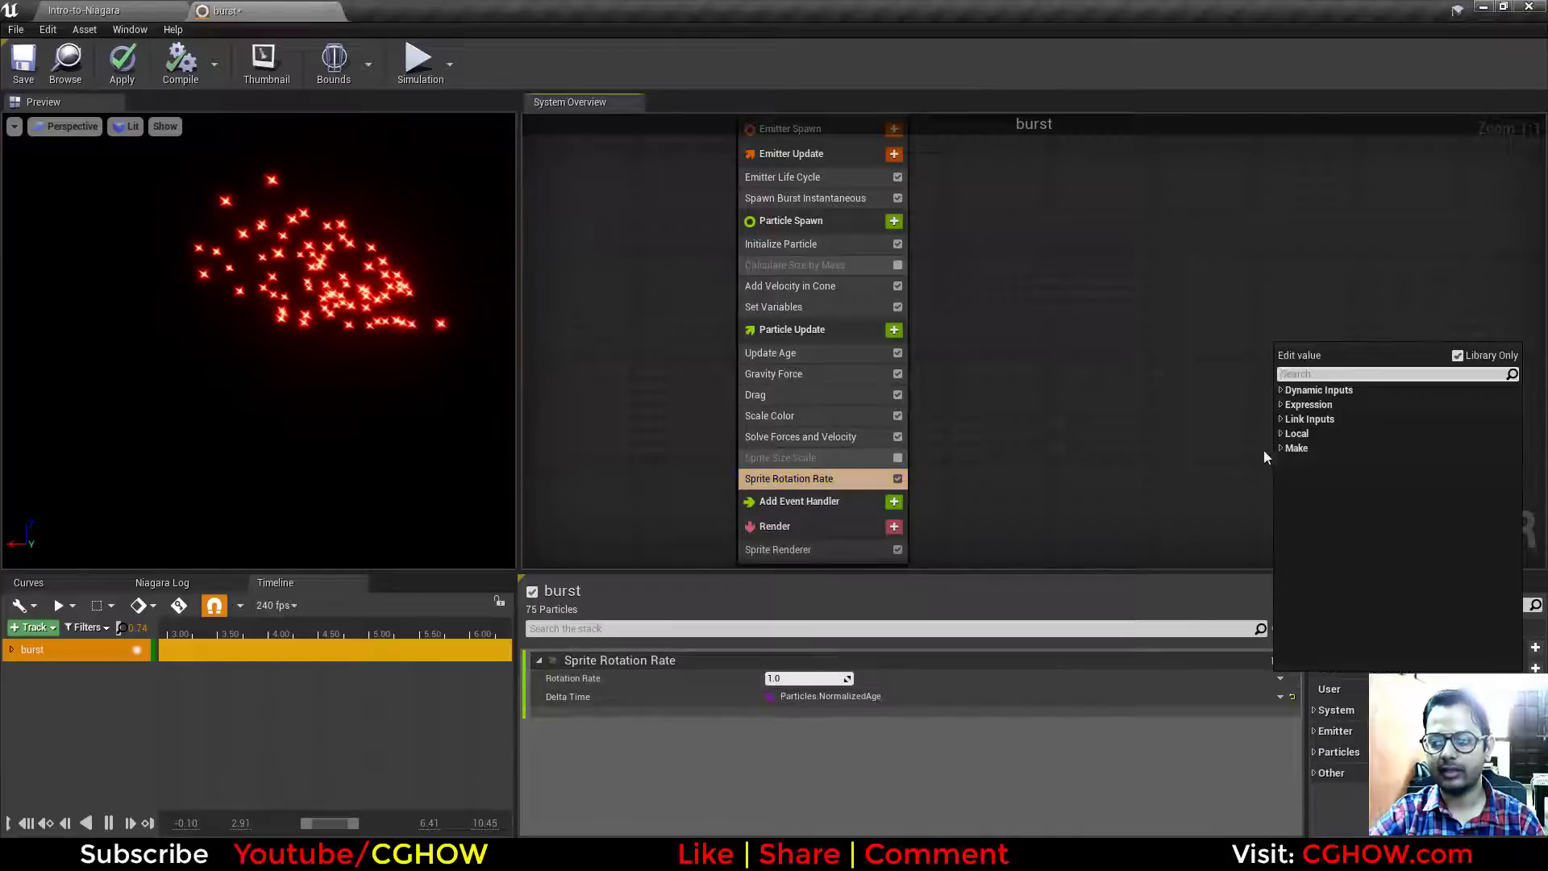
{"action": "type", "text": "random"}
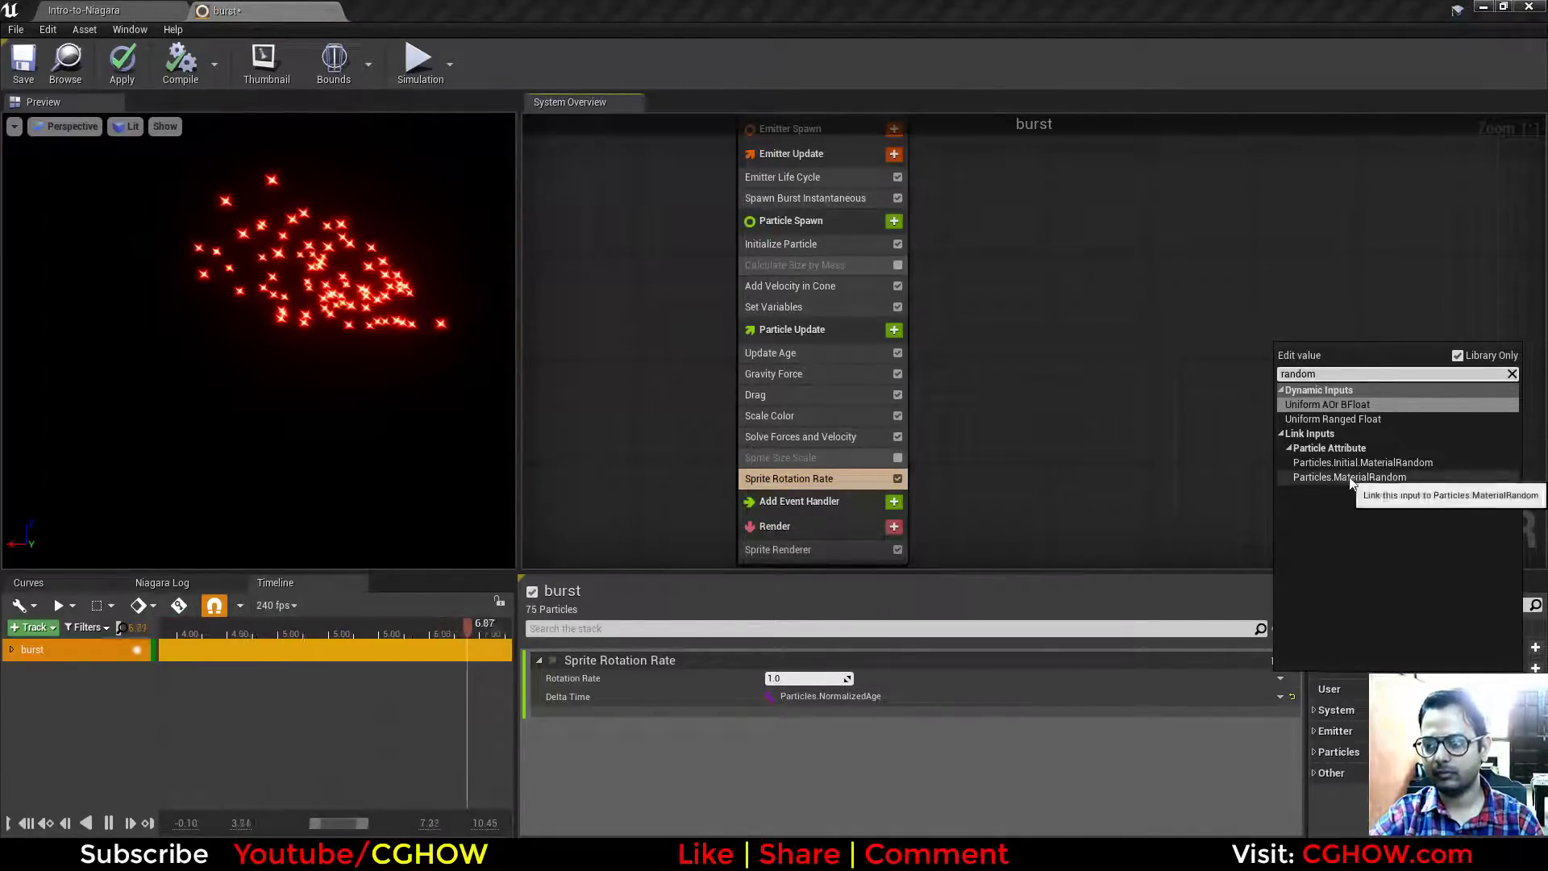
{"action": "left_click", "coordinate": [791, 305]}
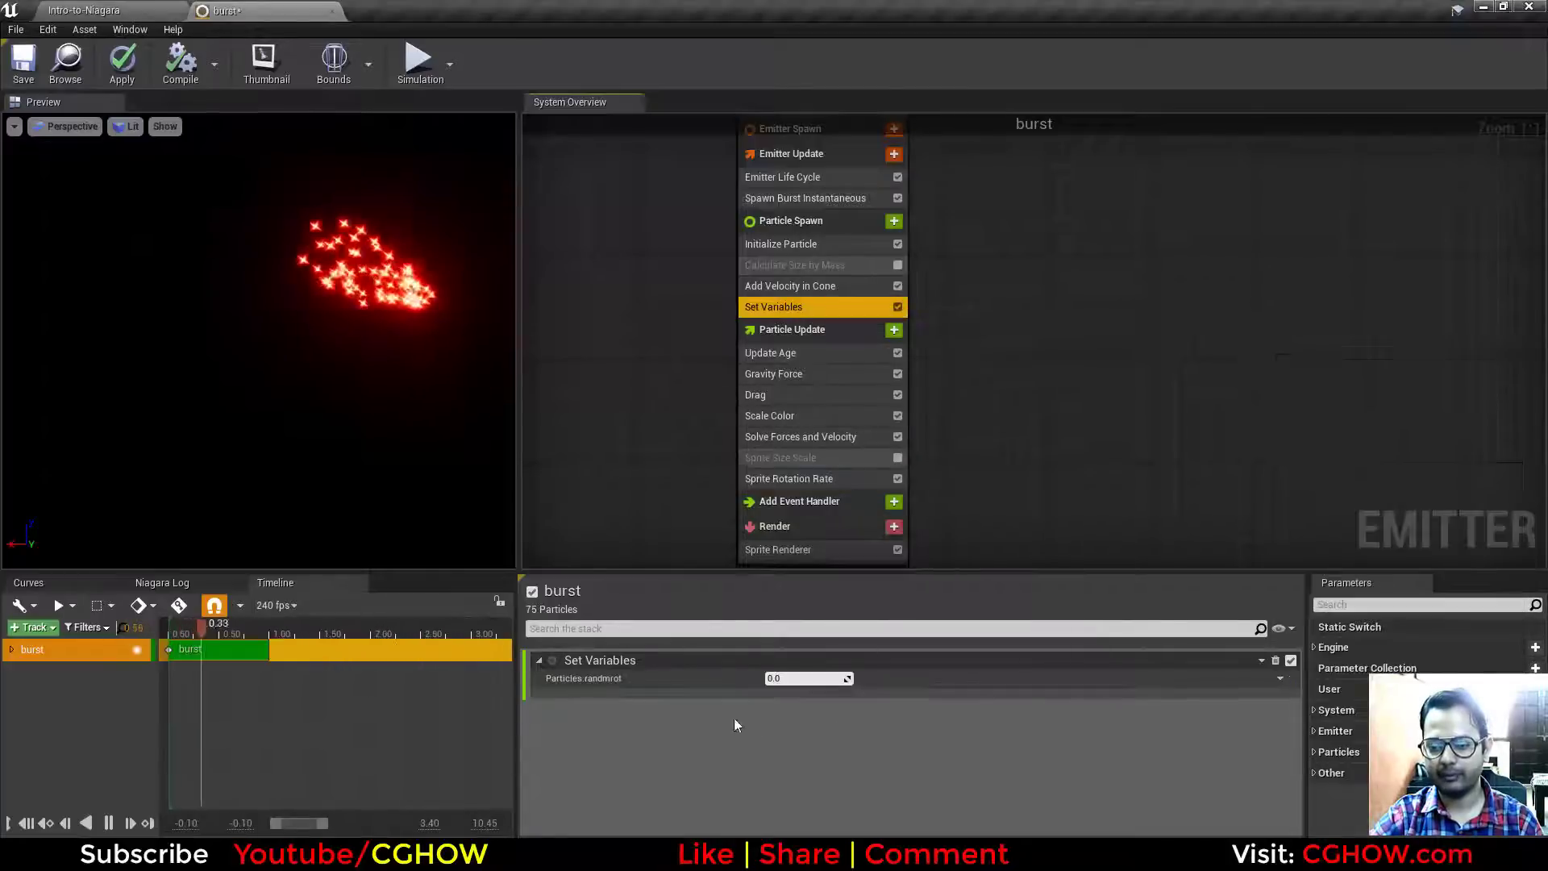
Step: Link the Sprite Rotation Rate module's Rotation Rate to Particles.randmrot
{"action": "left_click", "coordinate": [819, 478]}
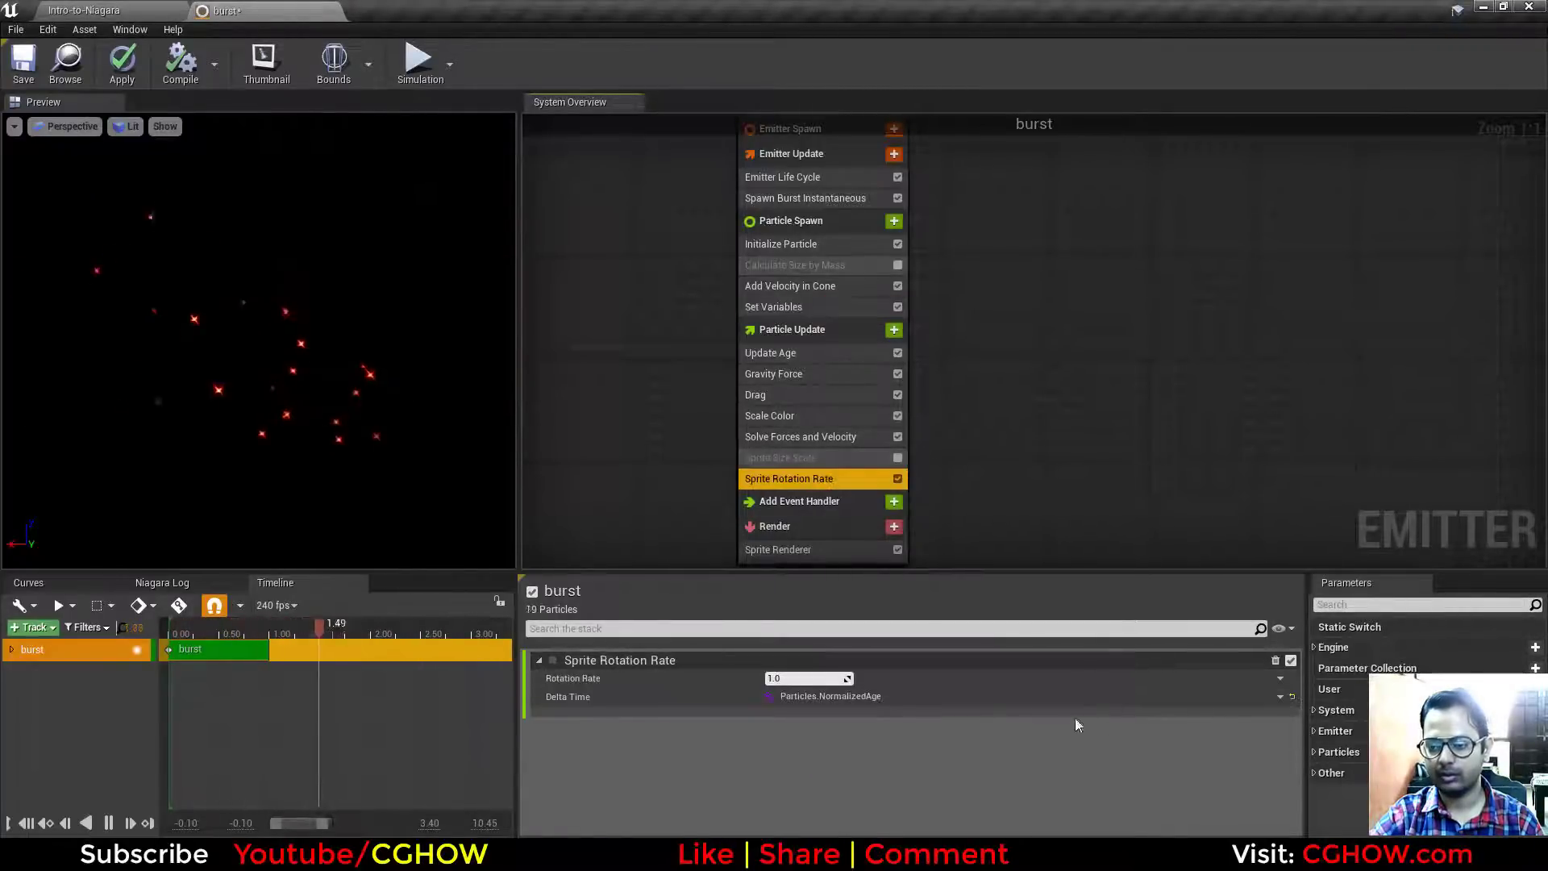
{"action": "left_click", "coordinate": [1280, 678]}
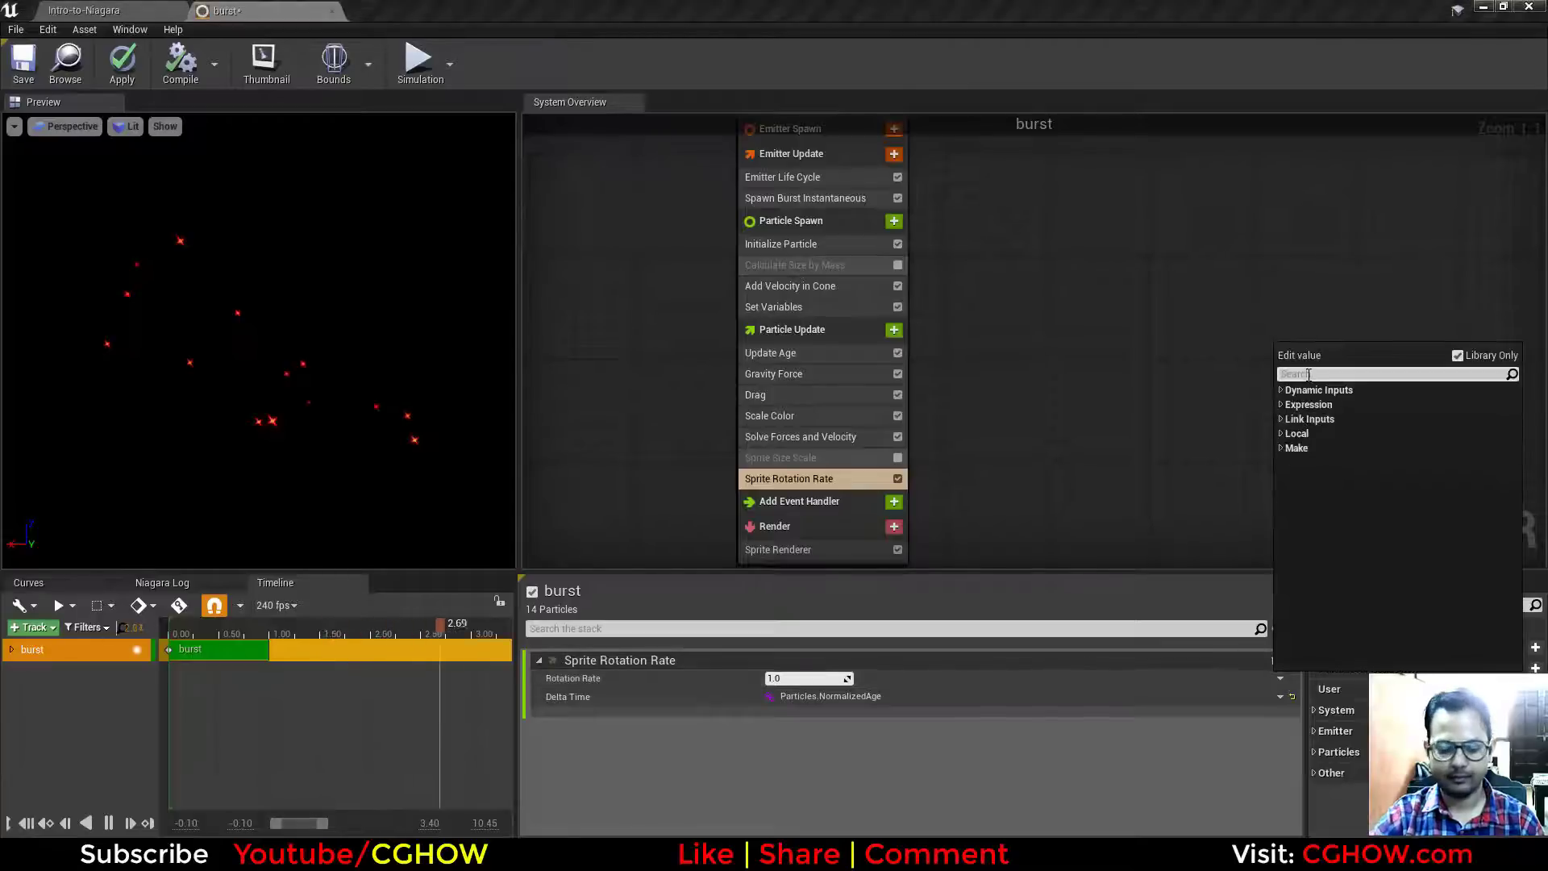
{"action": "type", "text": "rand"}
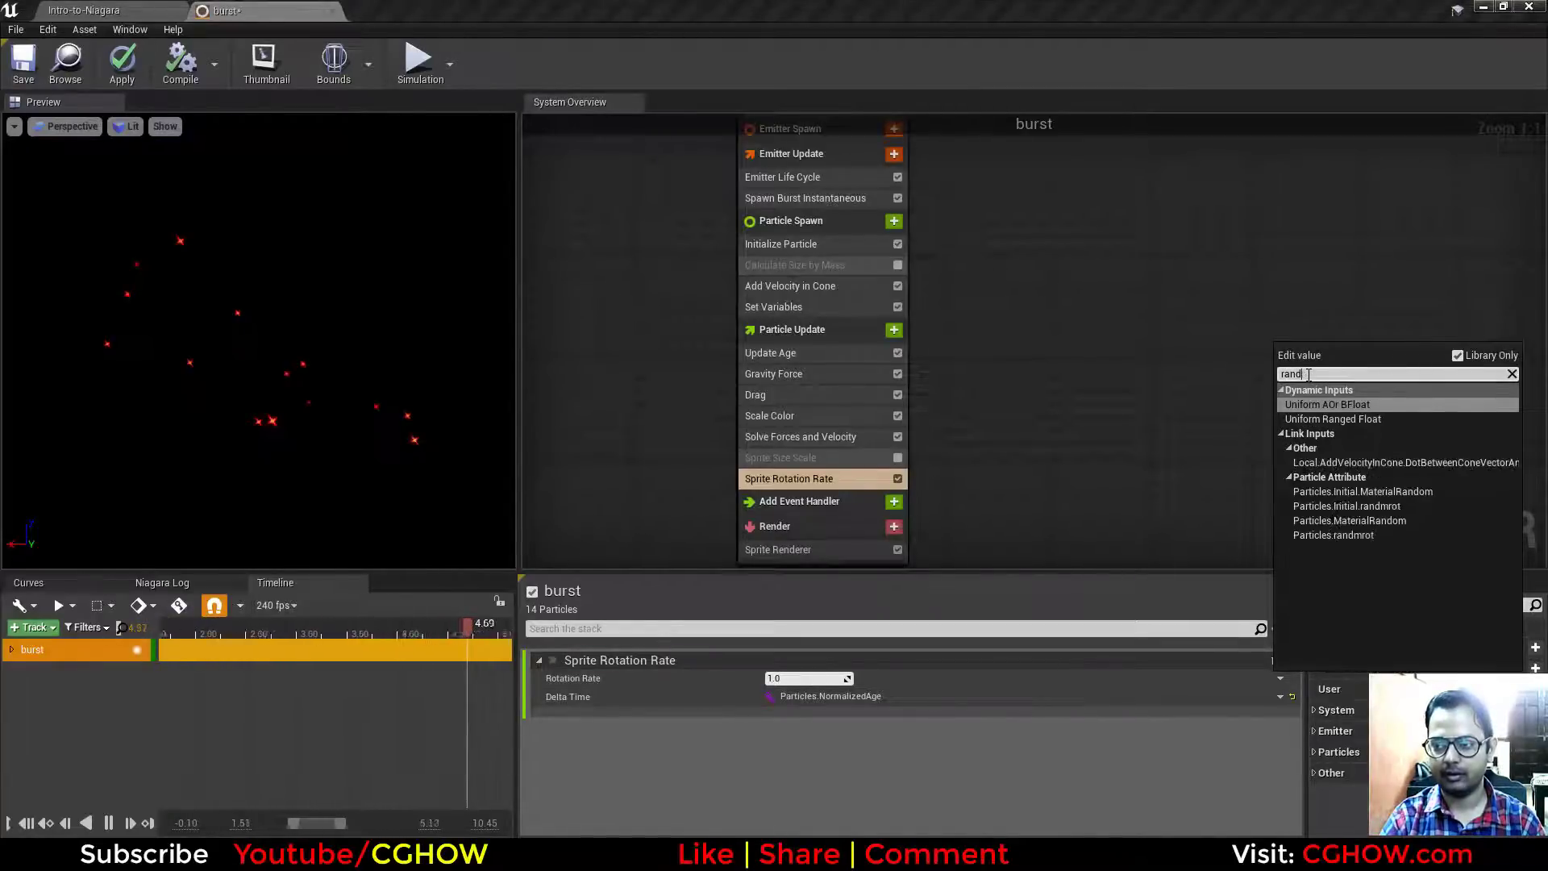
{"action": "type", "text": "om"}
{"action": "left_click", "coordinate": [1351, 433]}
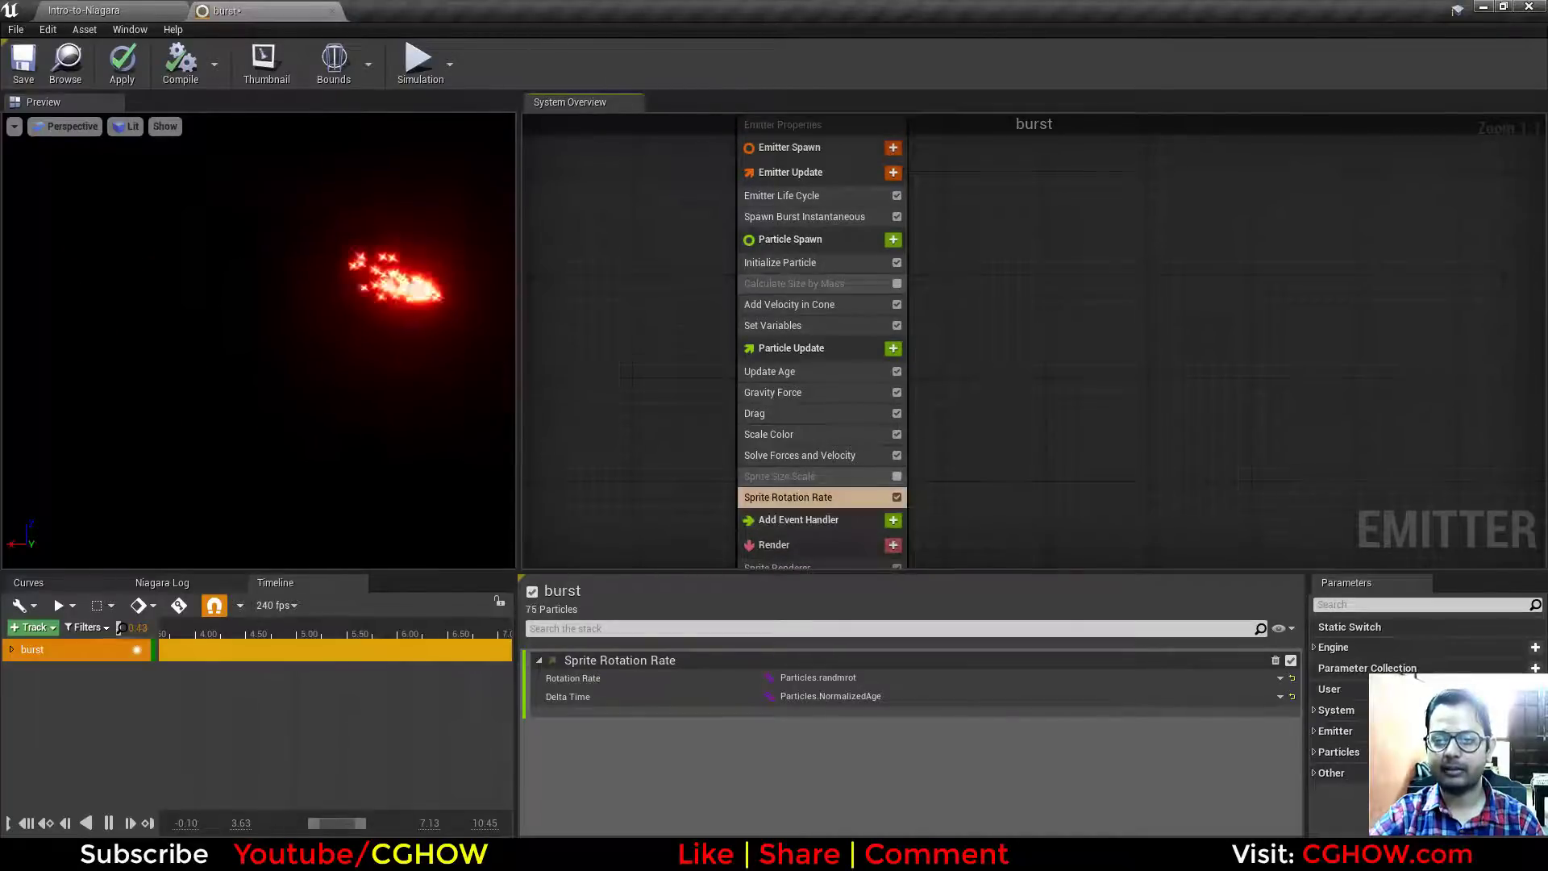
Step: Randomize Particles.randmrot in the Set Variables module with a Uniform Ranged Float from -20 to 20
{"action": "scroll", "coordinate": [794, 451], "scroll_direction": "up", "scroll_amount": 3}
{"action": "left_click", "coordinate": [785, 386]}
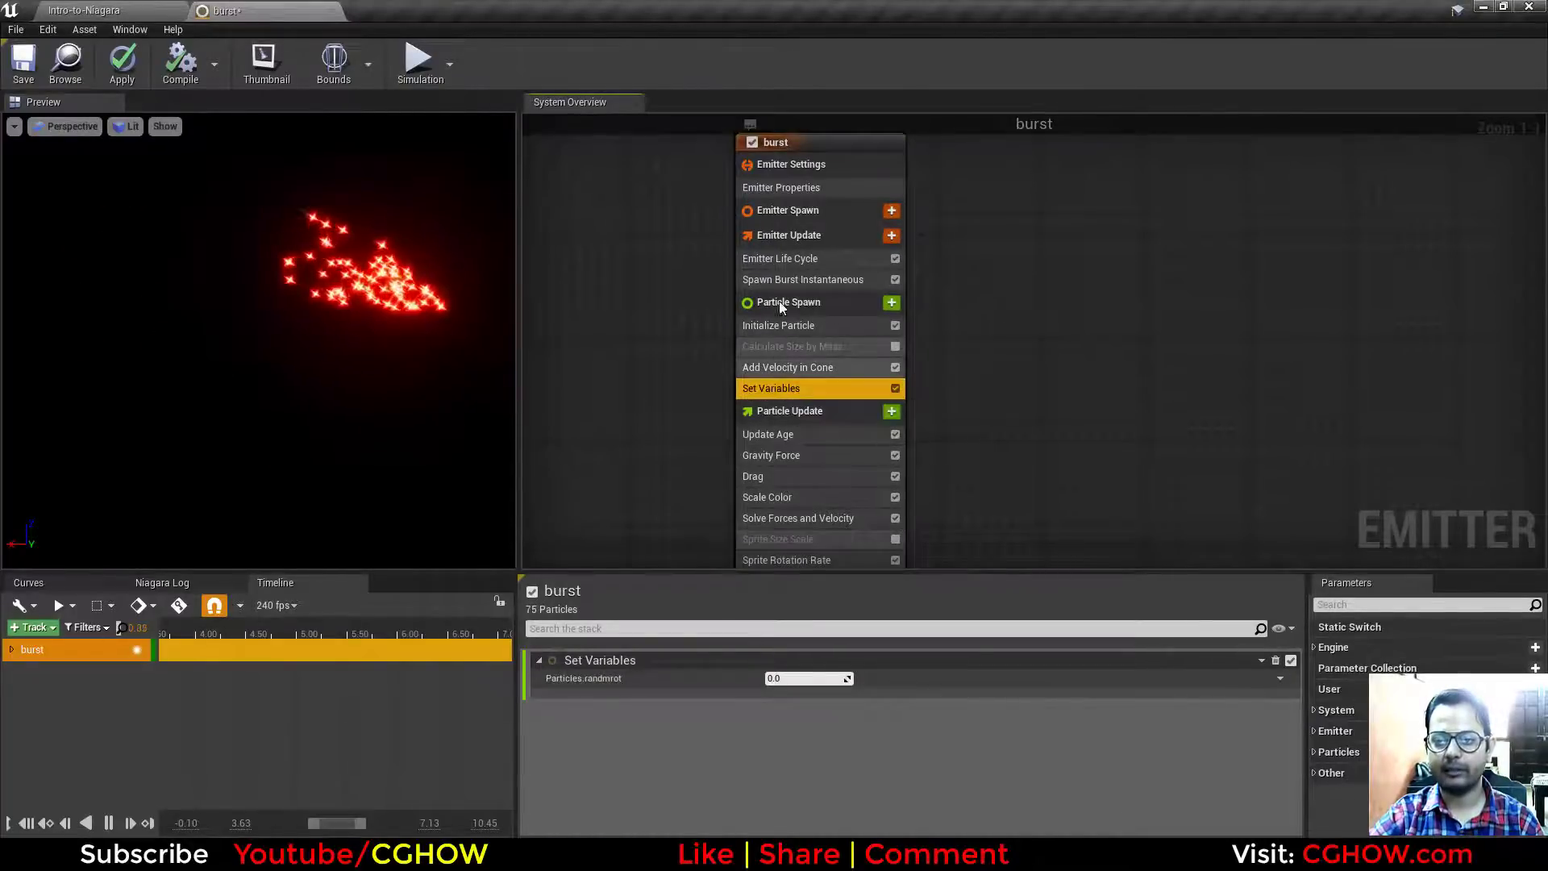
{"action": "left_click", "coordinate": [1282, 680]}
{"action": "type", "text": "un"}
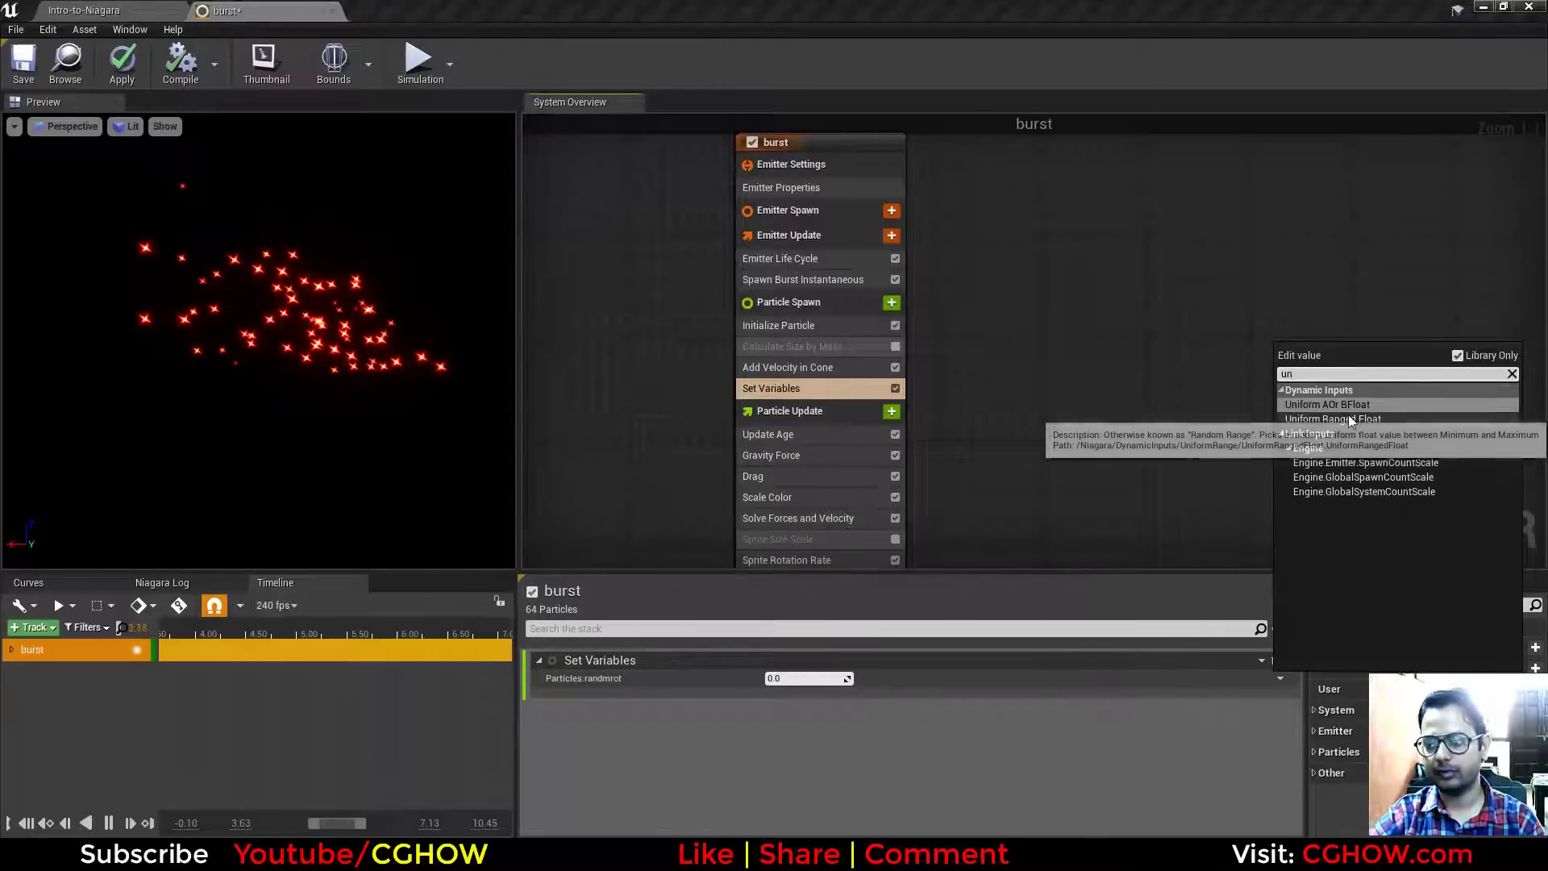
{"action": "left_click", "coordinate": [1348, 415]}
{"action": "left_click", "coordinate": [799, 711]}
{"action": "type", "text": "2"}
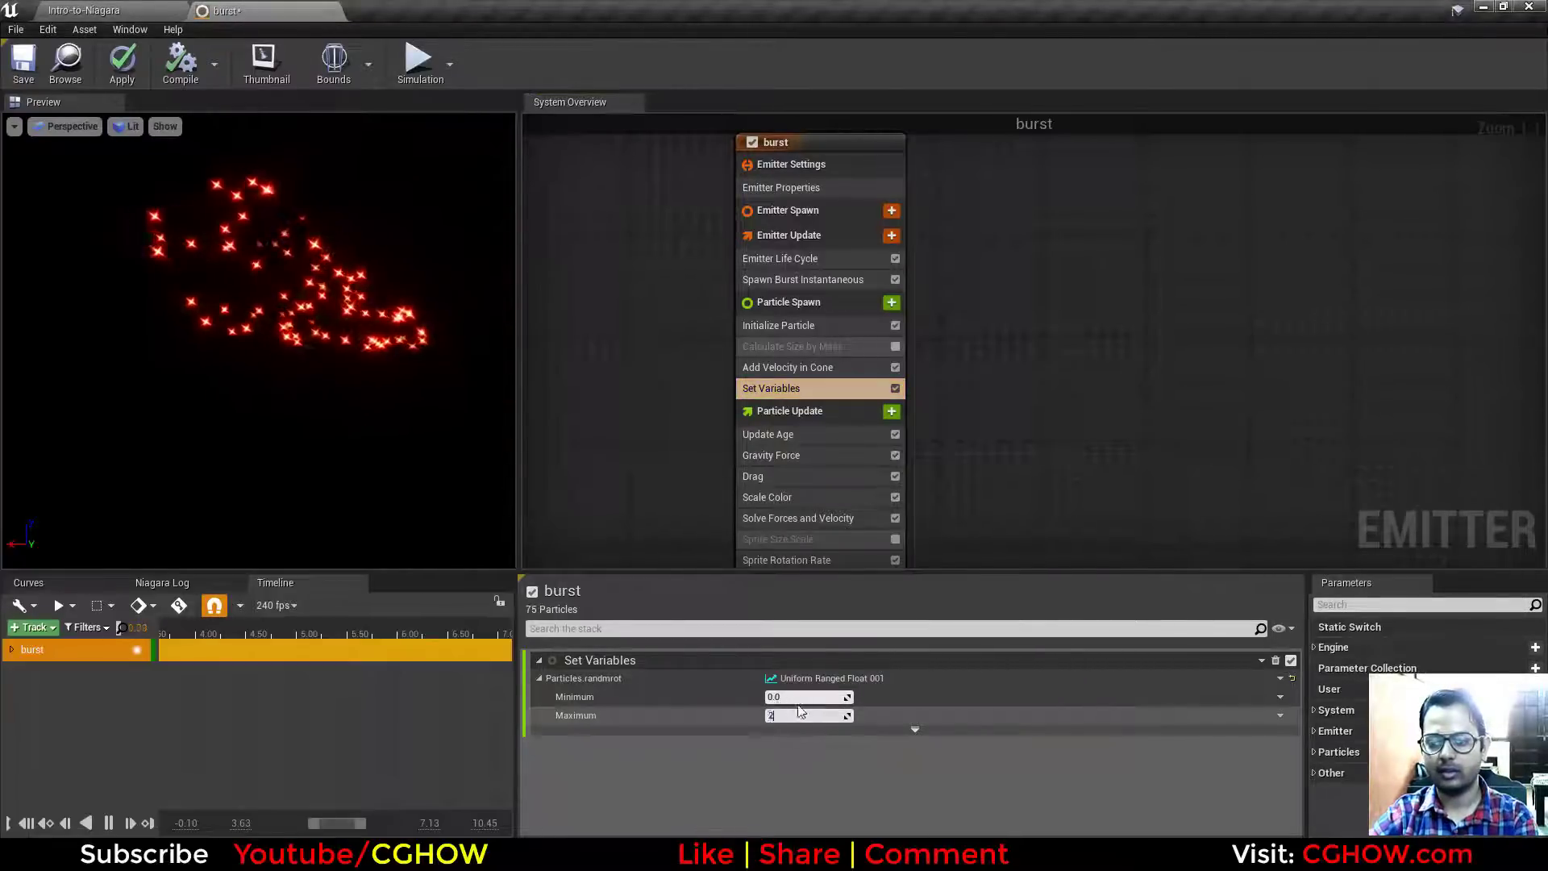
{"action": "type", "text": "0"}
{"action": "key", "text": "Return"}
{"action": "left_click", "coordinate": [797, 697]}
{"action": "type", "text": "-20"}
{"action": "key", "text": "Return"}
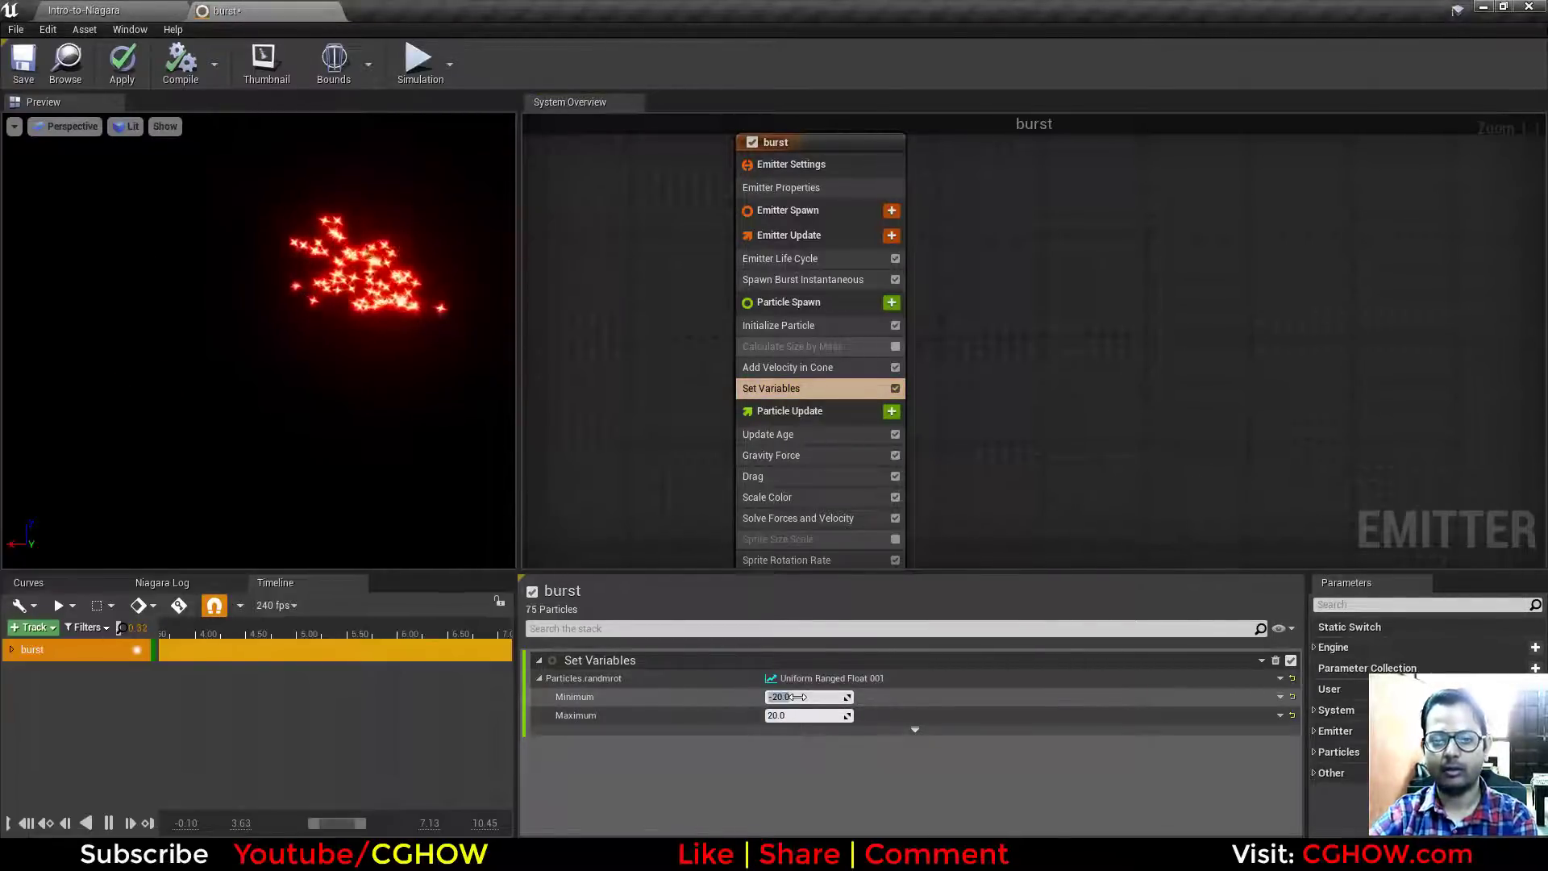
Step: Set the randmrot Uniform Ranged Float in Set Variables to a minimum of -50 and a maximum of 50
{"action": "key", "text": "Tab"}
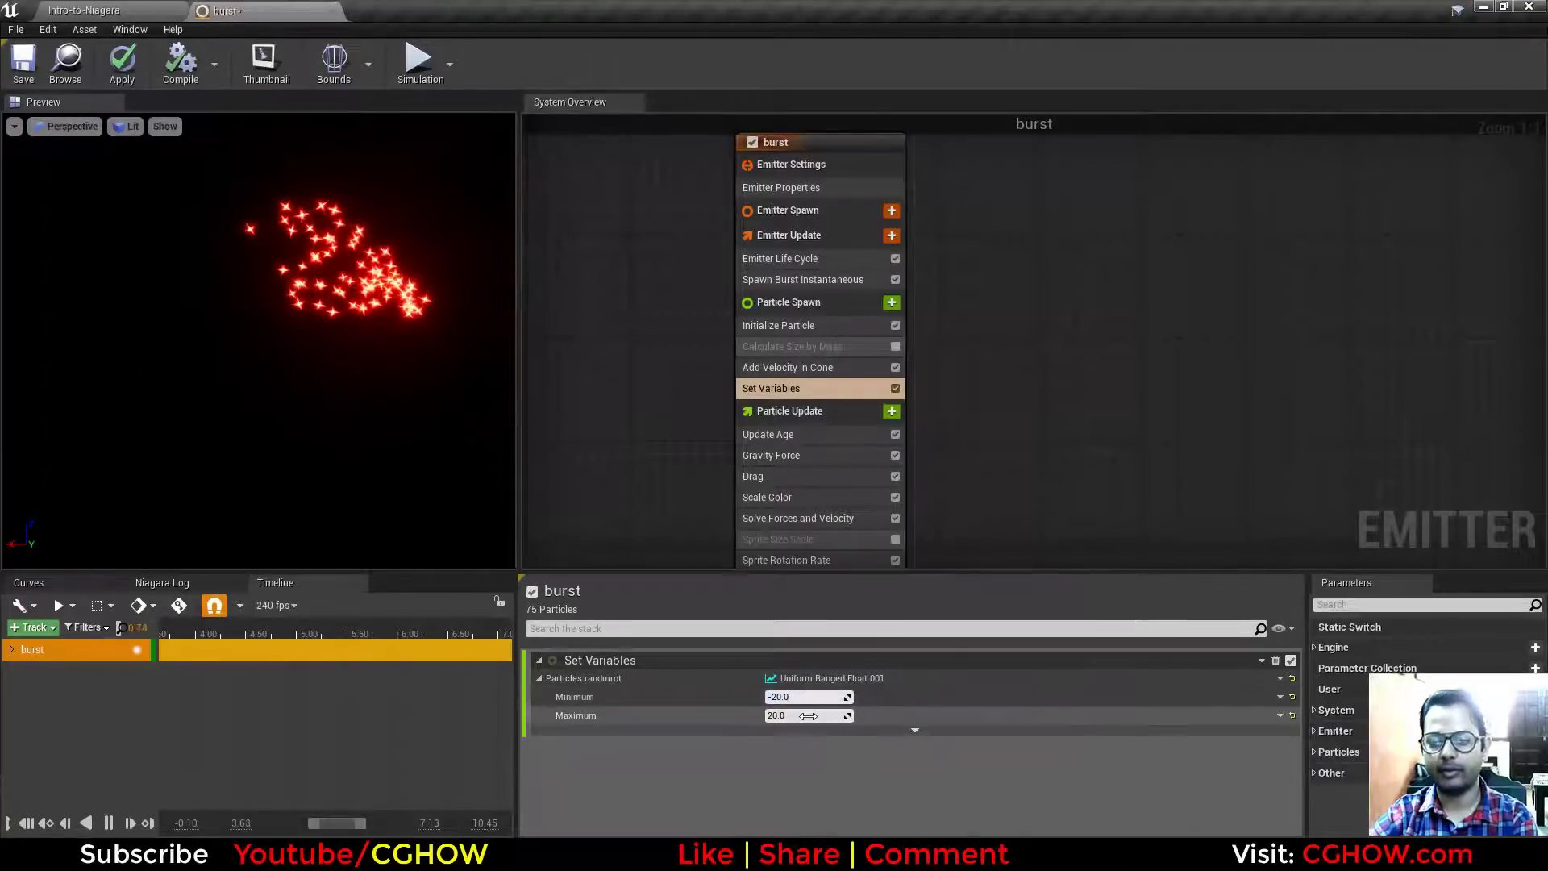
{"action": "type", "text": "50"}
{"action": "key", "text": "Return"}
{"action": "left_click", "coordinate": [805, 701]}
{"action": "type", "text": "-50"}
{"action": "key", "text": "Return"}
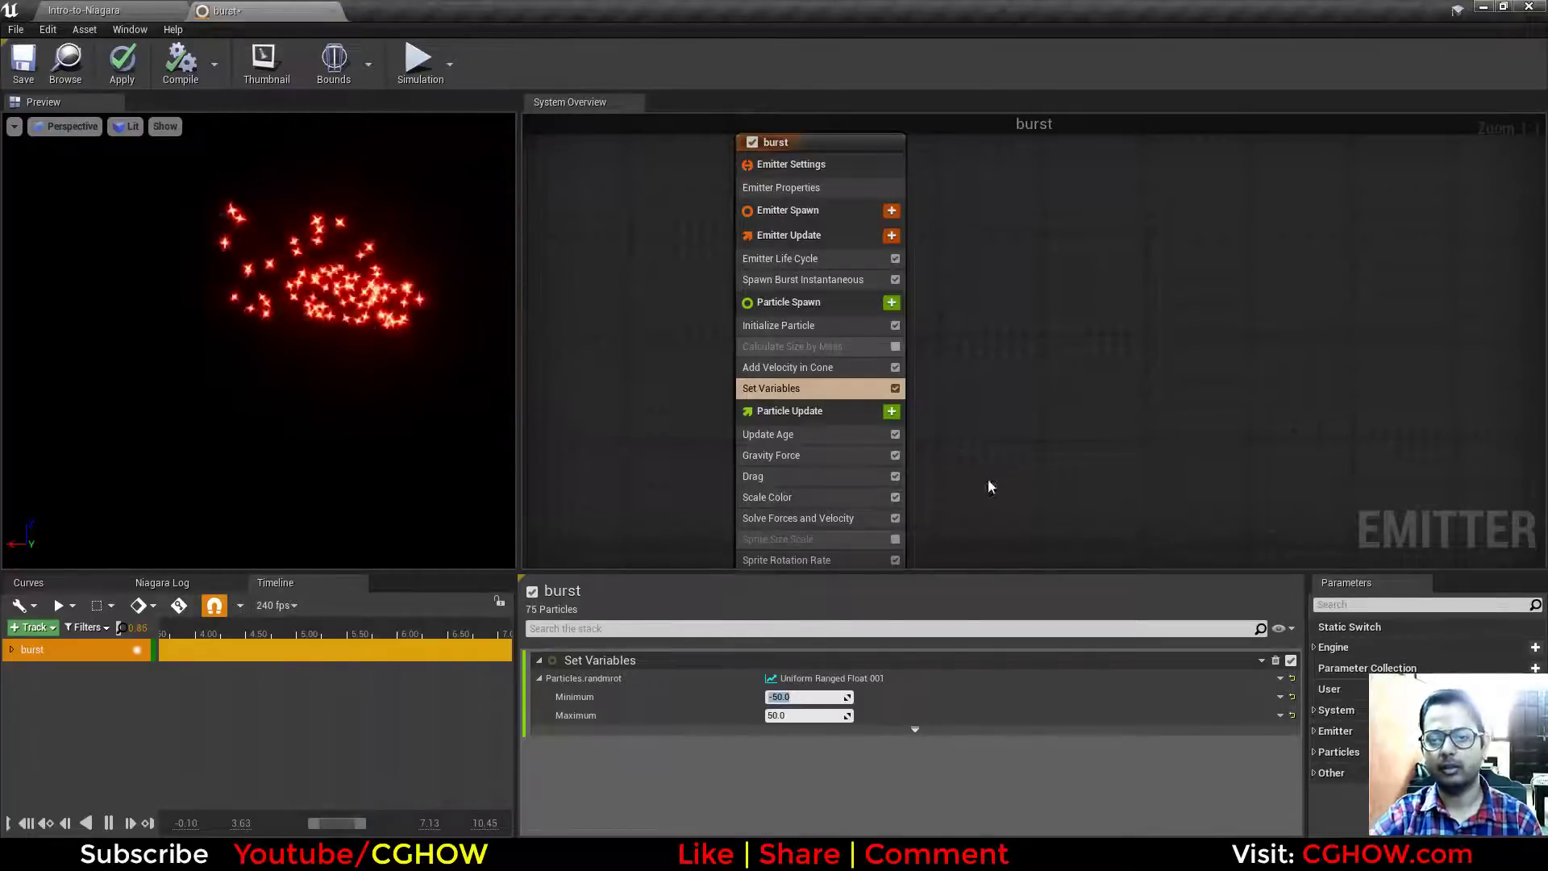
Step: Re-enable the Sprite Size Scale module in the burst emitter's Particle Update group
{"action": "right_click_drag", "start_coordinate": [989, 480], "coordinate": [987, 342]}
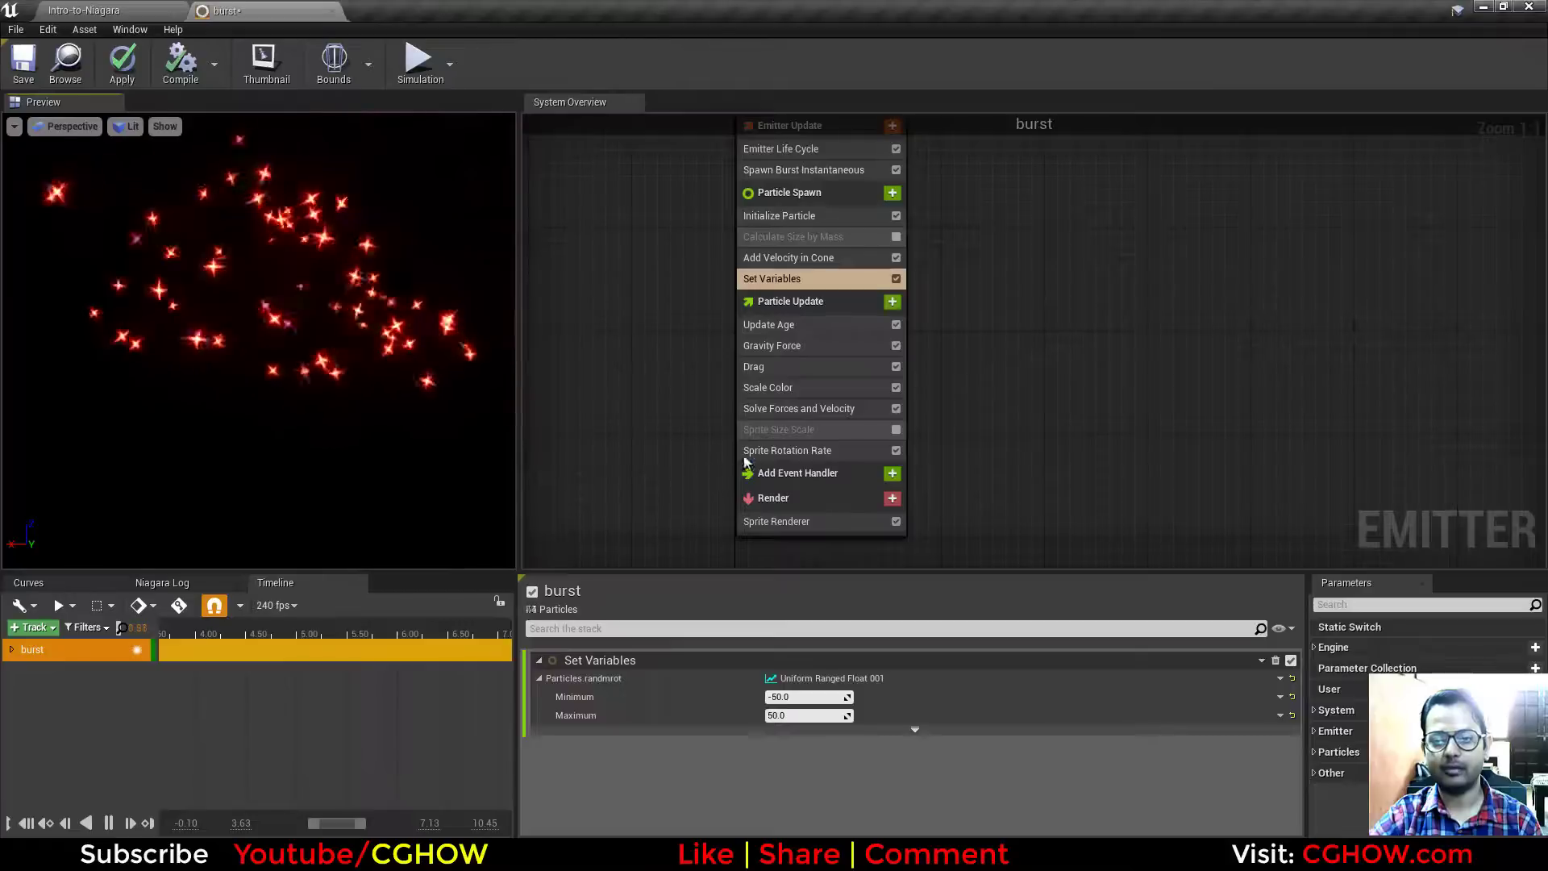
{"action": "left_click", "coordinate": [786, 429]}
{"action": "left_click", "coordinate": [895, 428]}
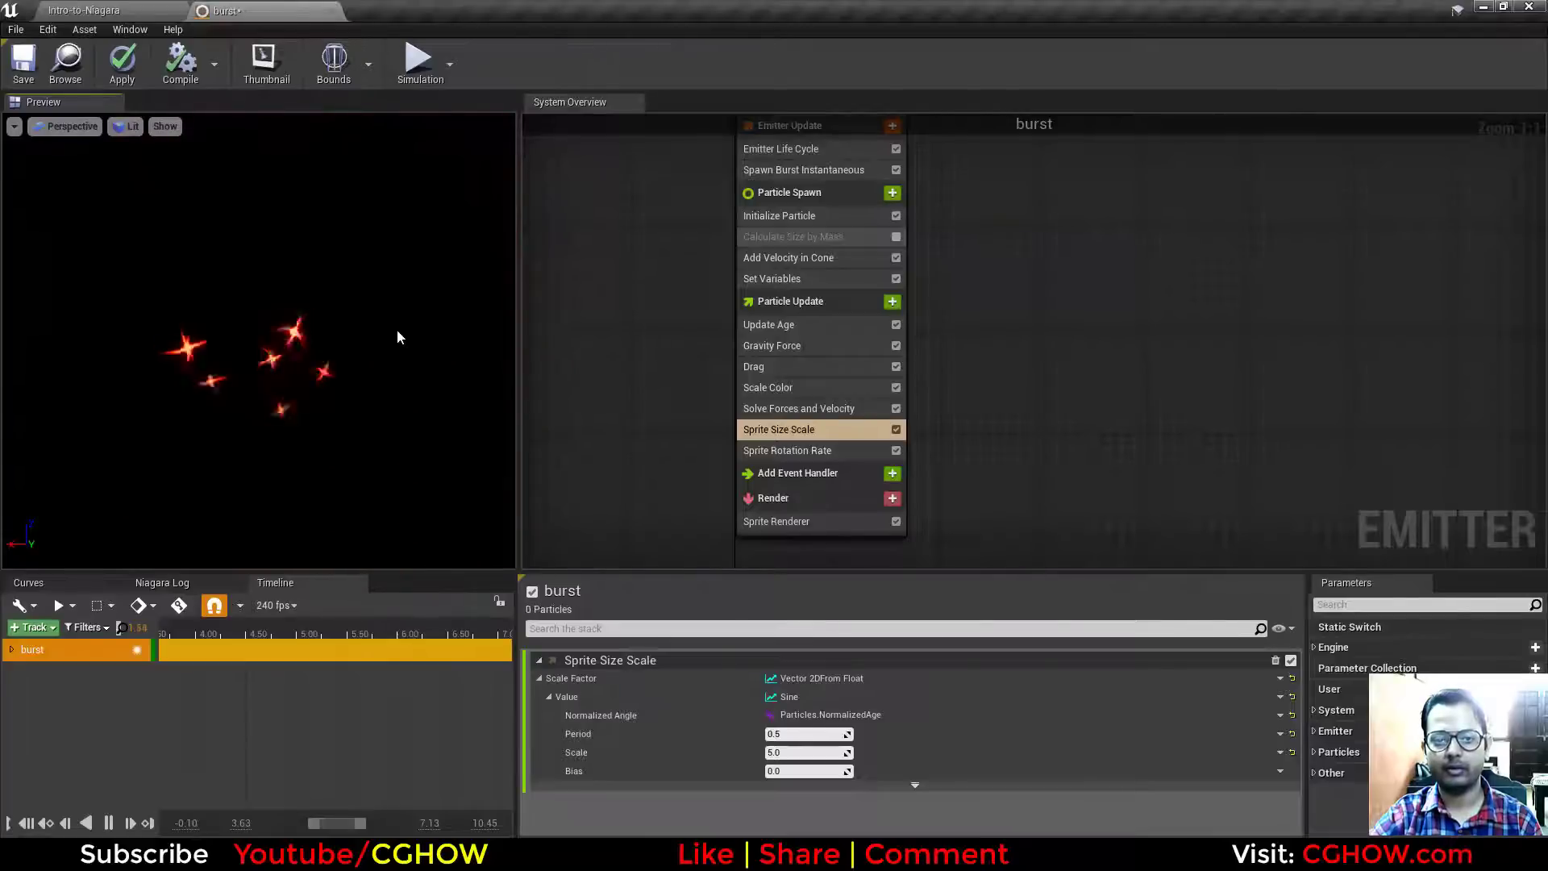
Step: Close the burst emitter without applying its changes and open the modules folder inside Effect98
{"action": "left_click", "coordinate": [263, 10]}
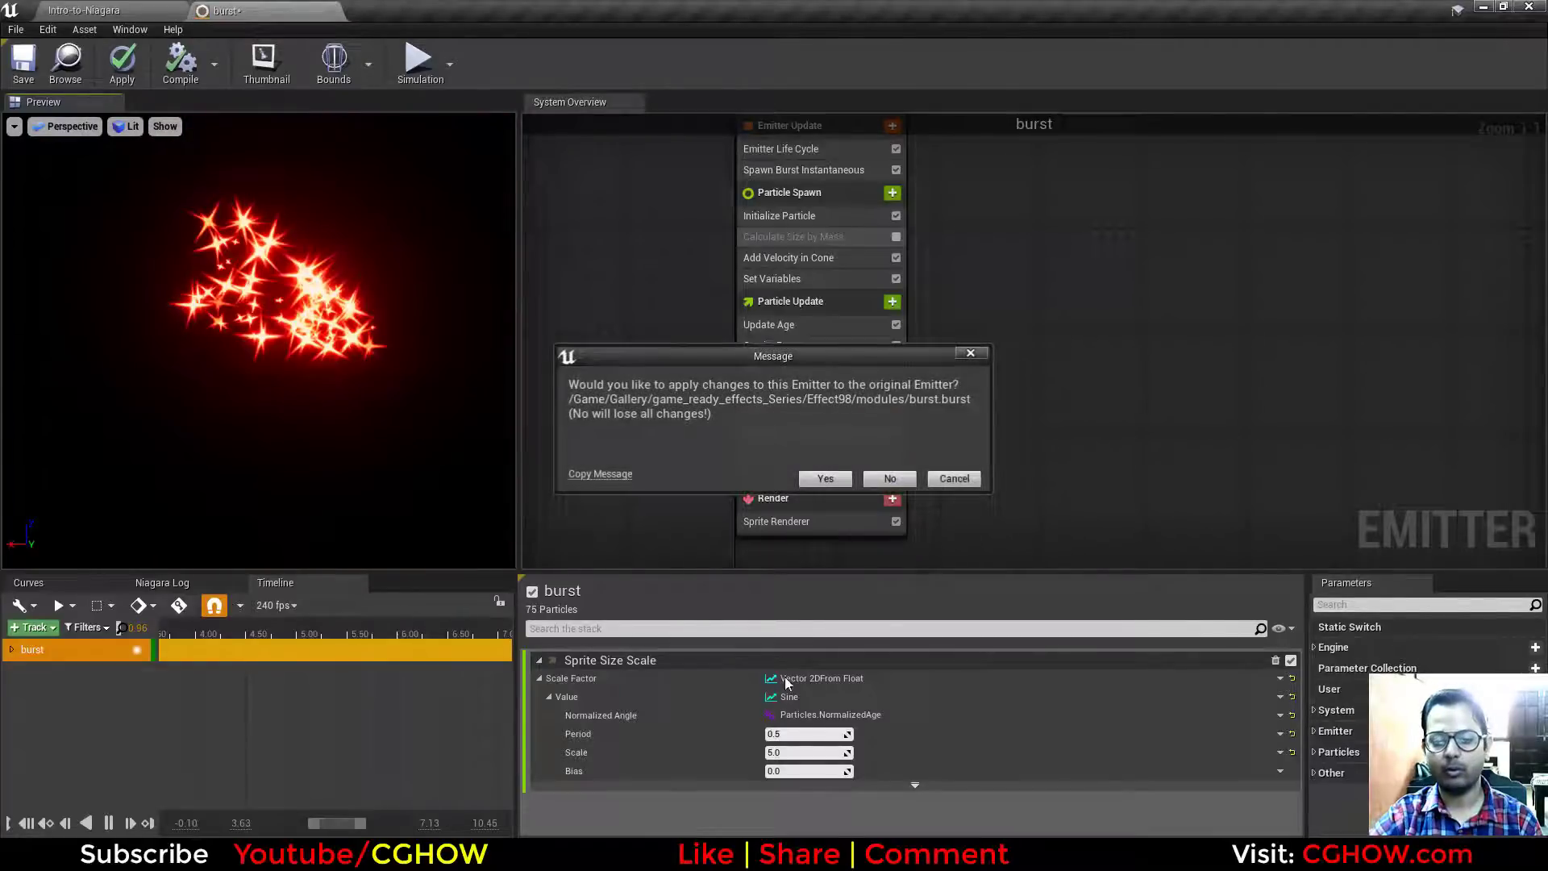
{"action": "left_click", "coordinate": [889, 484]}
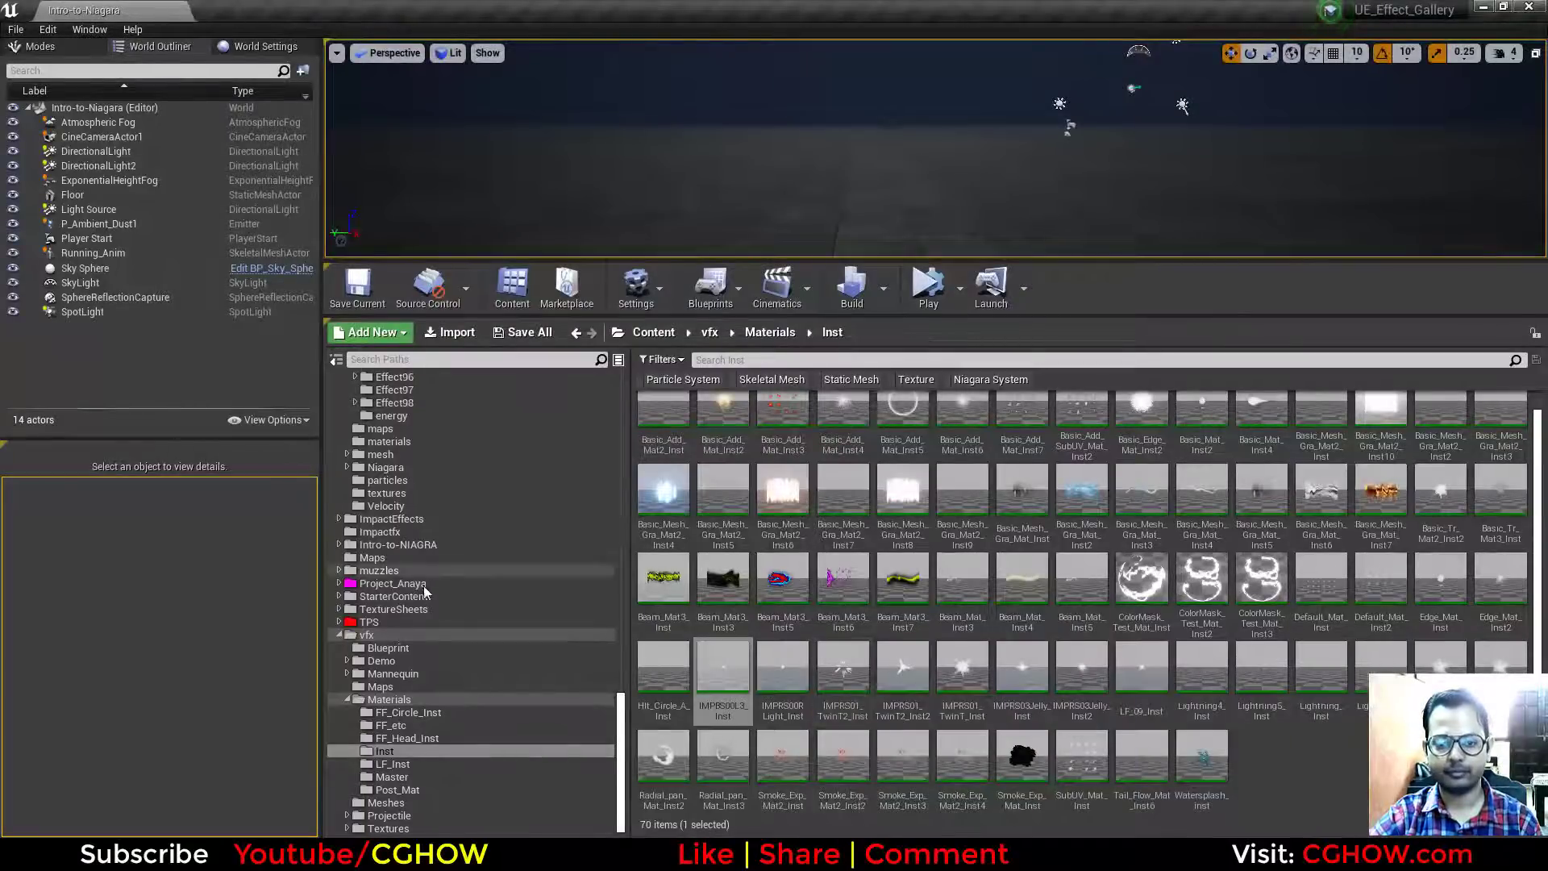
{"action": "scroll", "coordinate": [424, 585], "scroll_direction": "up", "scroll_amount": 5}
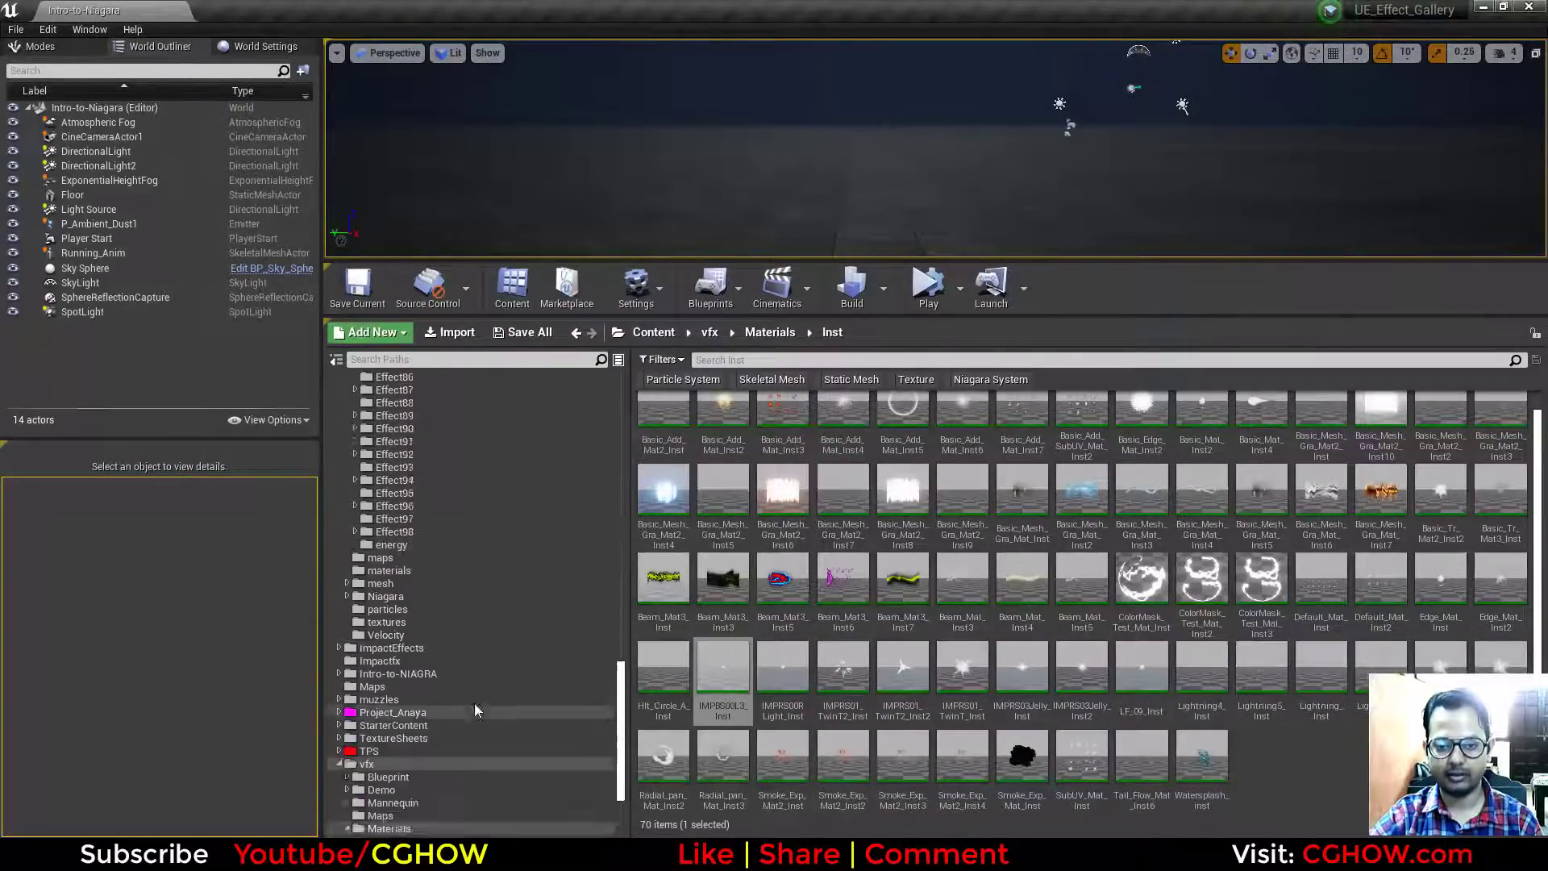
{"action": "scroll", "coordinate": [474, 706], "scroll_direction": "up", "scroll_amount": 5}
{"action": "left_click", "coordinate": [442, 660]}
{"action": "left_click", "coordinate": [707, 422]}
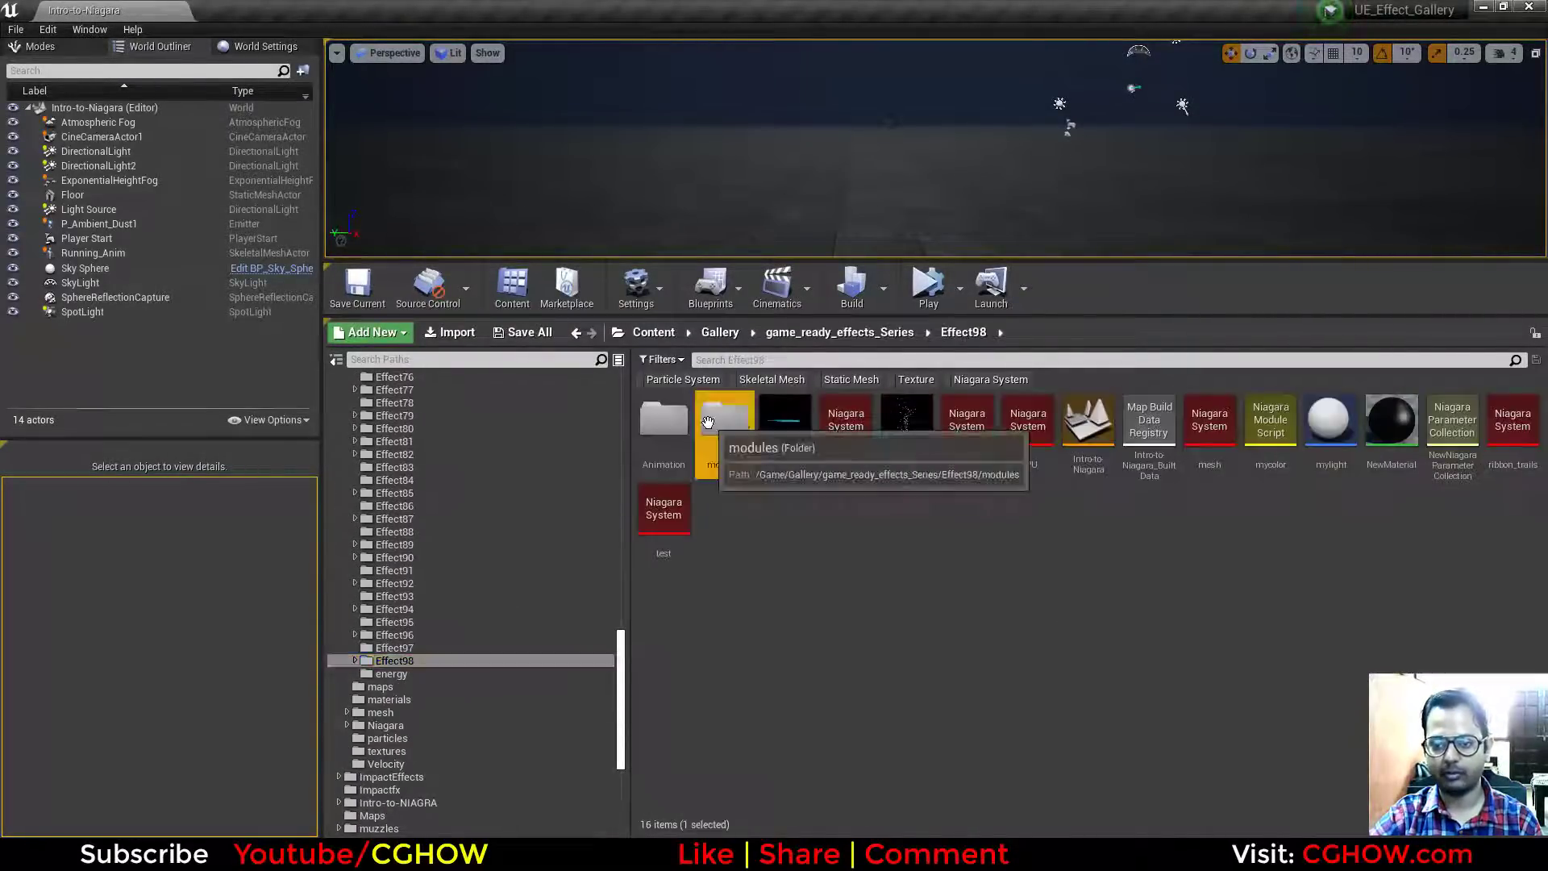
{"action": "double_click", "coordinate": [707, 422]}
Step: Create an empty Niagara System with no emitters in the modules folder and open it for editing
{"action": "left_click_drag", "start_coordinate": [730, 260], "coordinate": [730, 409]}
{"action": "right_click", "coordinate": [865, 617]}
{"action": "mouse_move", "coordinate": [945, 489]}
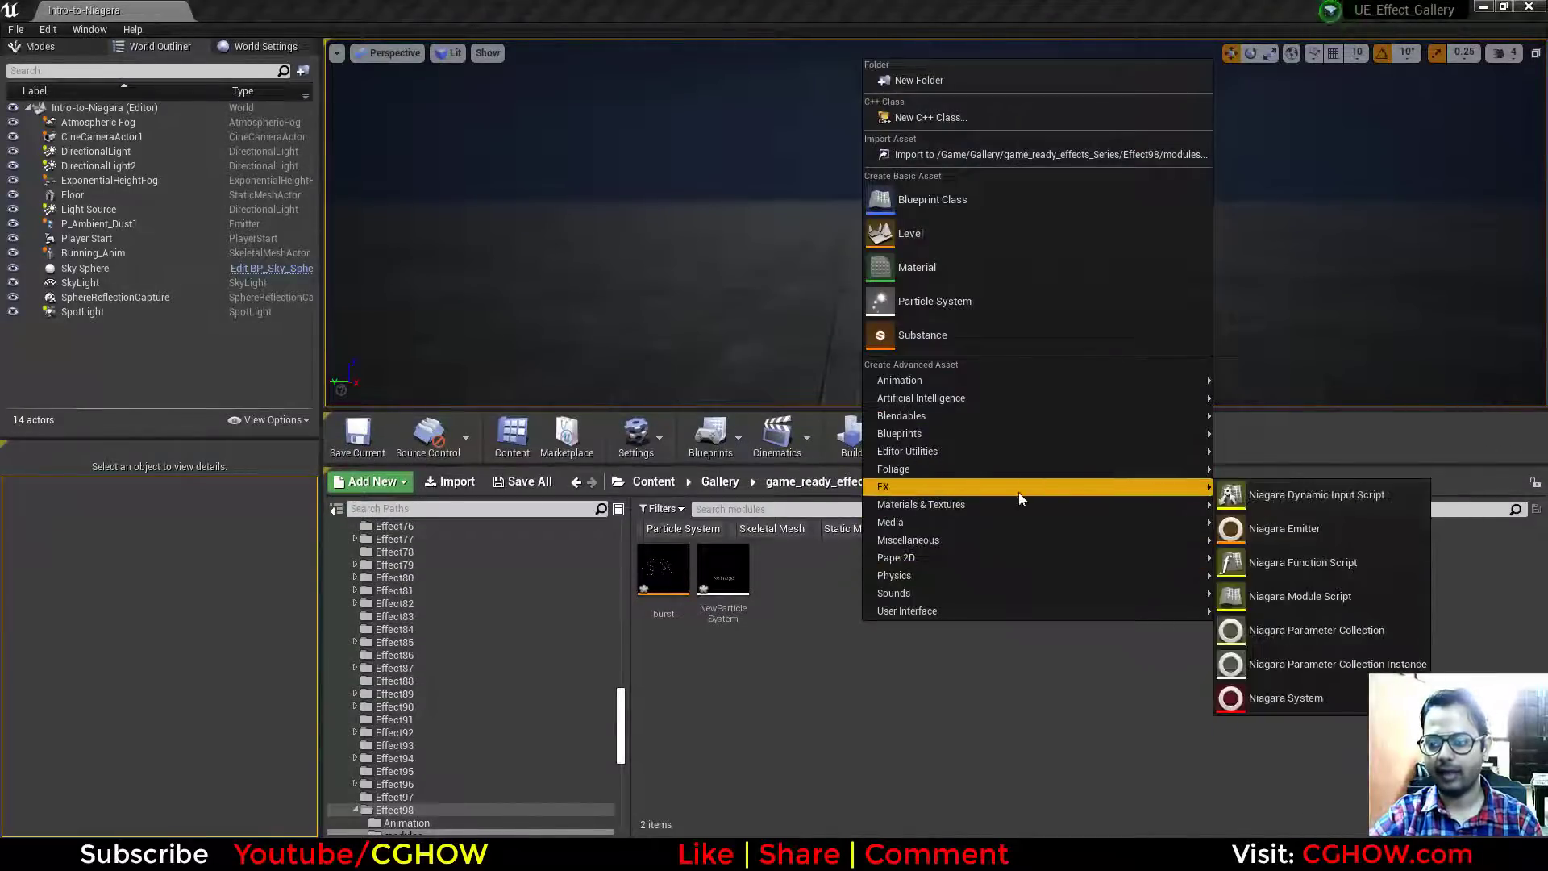
{"action": "left_click", "coordinate": [1282, 698]}
{"action": "left_click", "coordinate": [846, 658]}
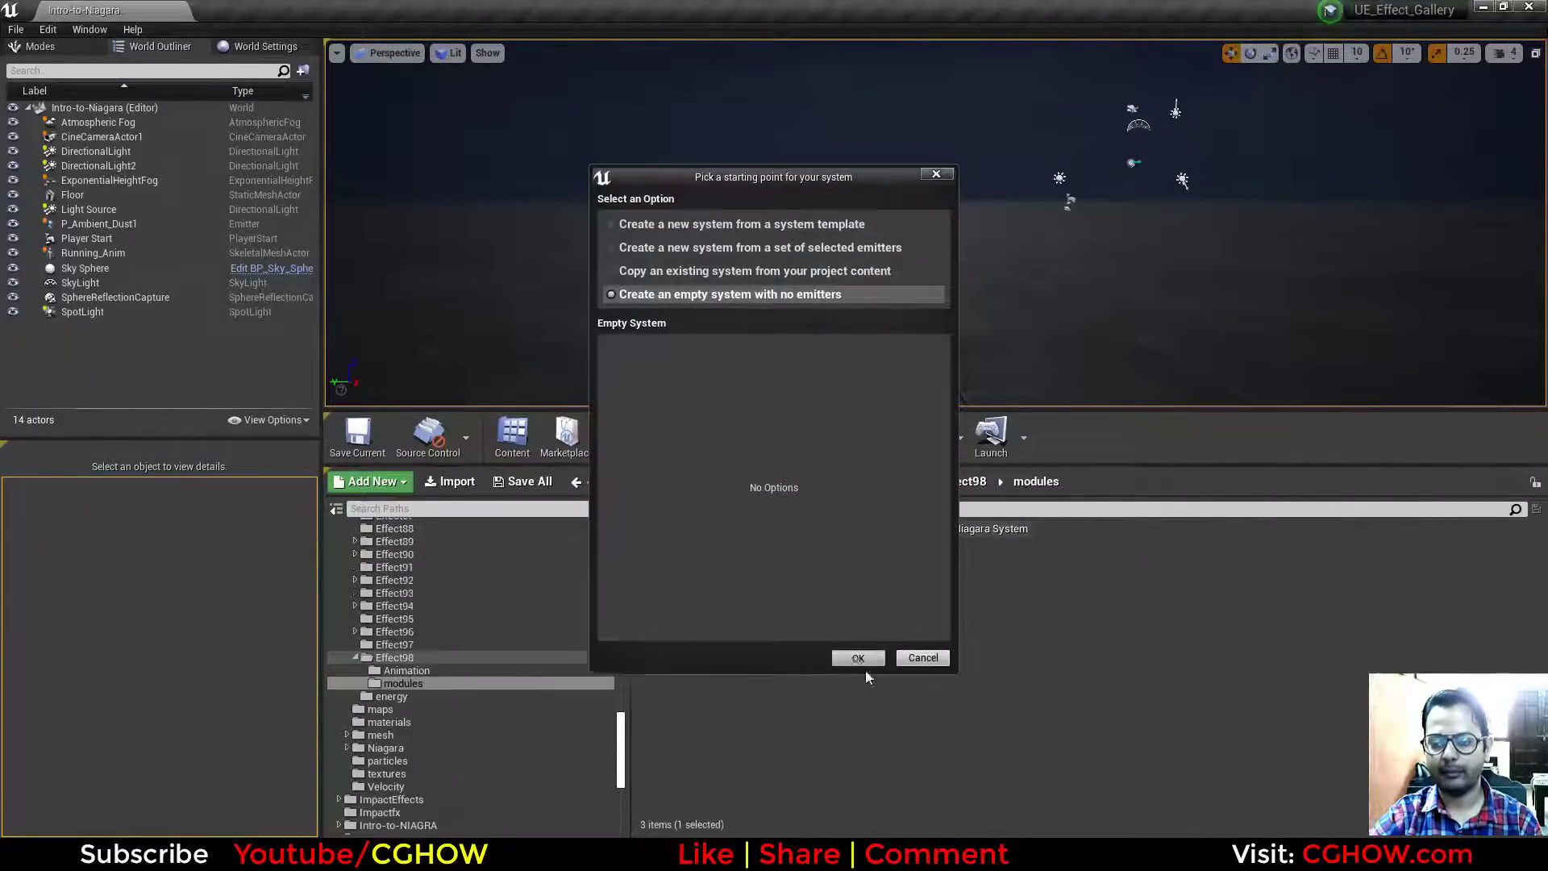
{"action": "double_click", "coordinate": [725, 576]}
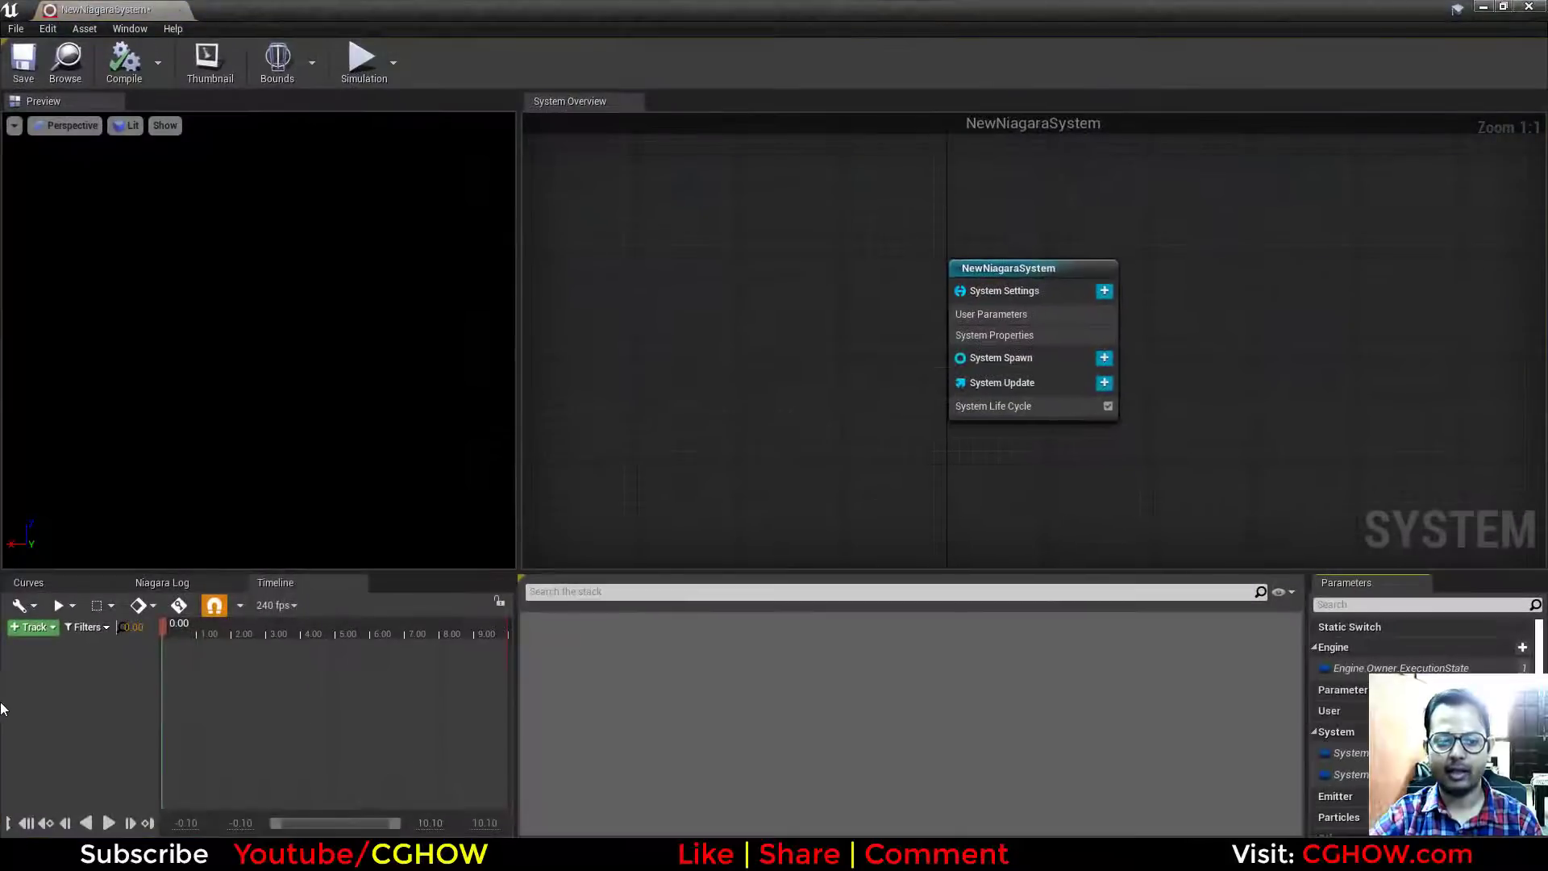
Step: Add the existing default_emitter to the new Niagara System
{"action": "right_click", "coordinate": [45, 685]}
{"action": "mouse_move", "coordinate": [81, 694]}
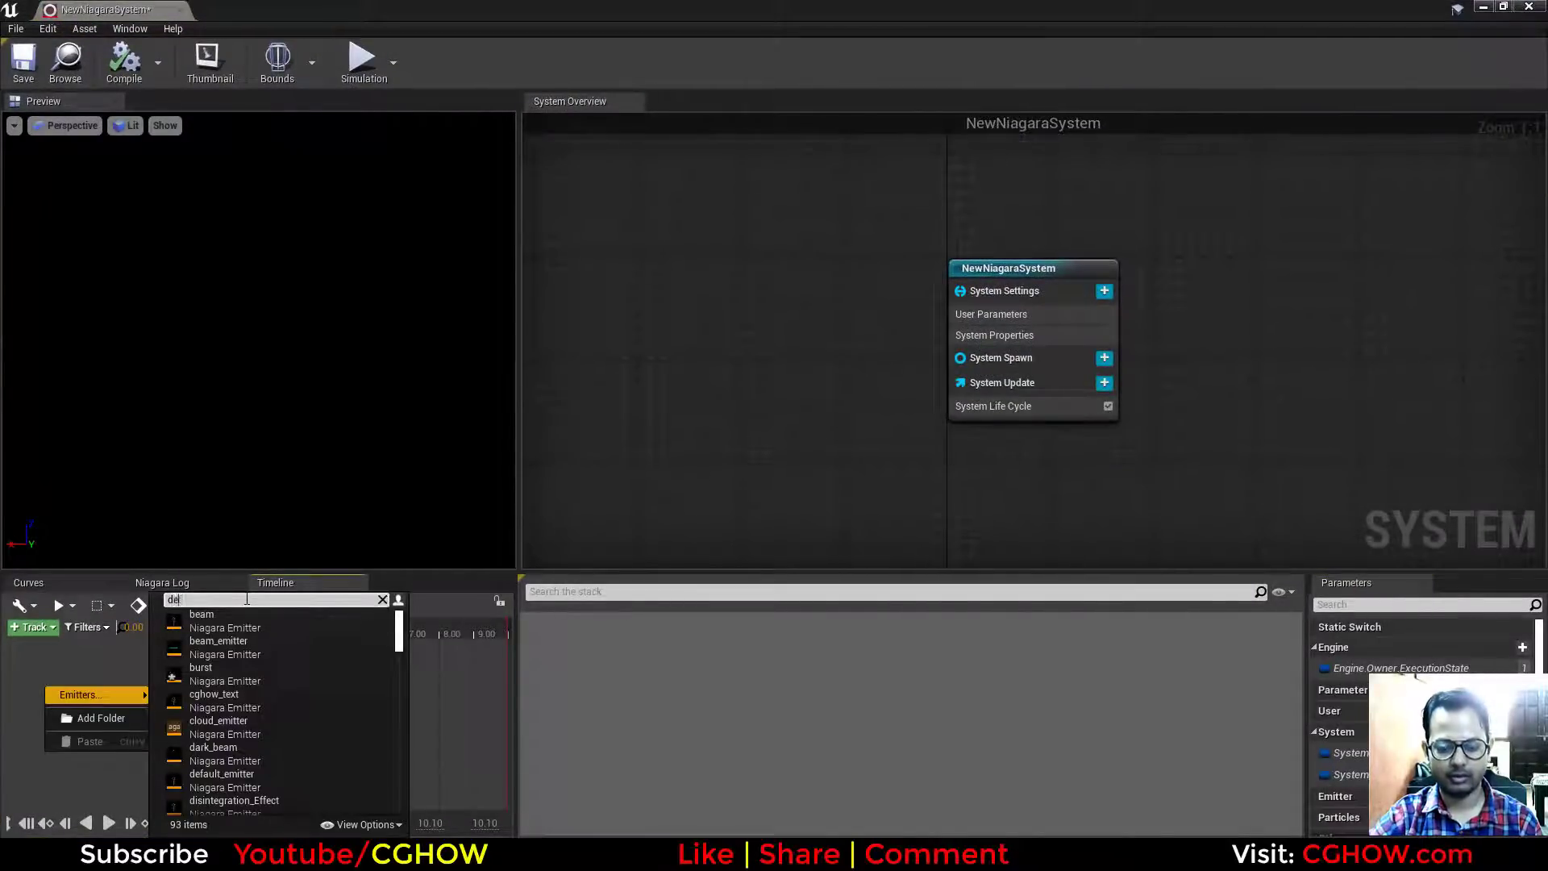
{"action": "type", "text": "f"}
{"action": "left_click", "coordinate": [200, 636]}
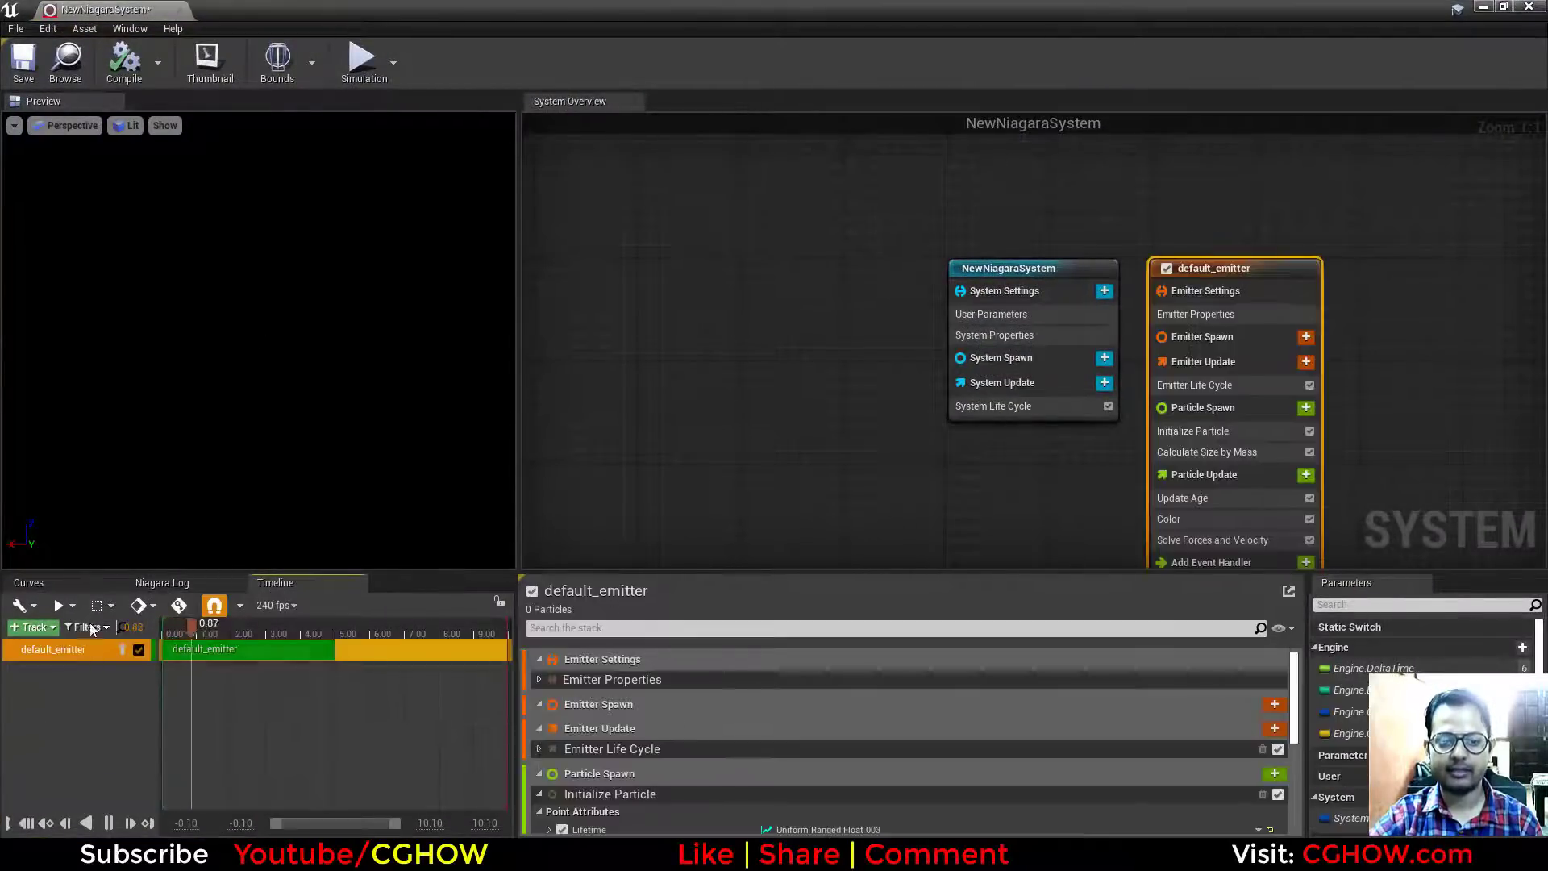
Step: Add a Mesh Renderer to the Render group of default_emitter
{"action": "right_click_drag", "start_coordinate": [911, 448], "coordinate": [725, 432]}
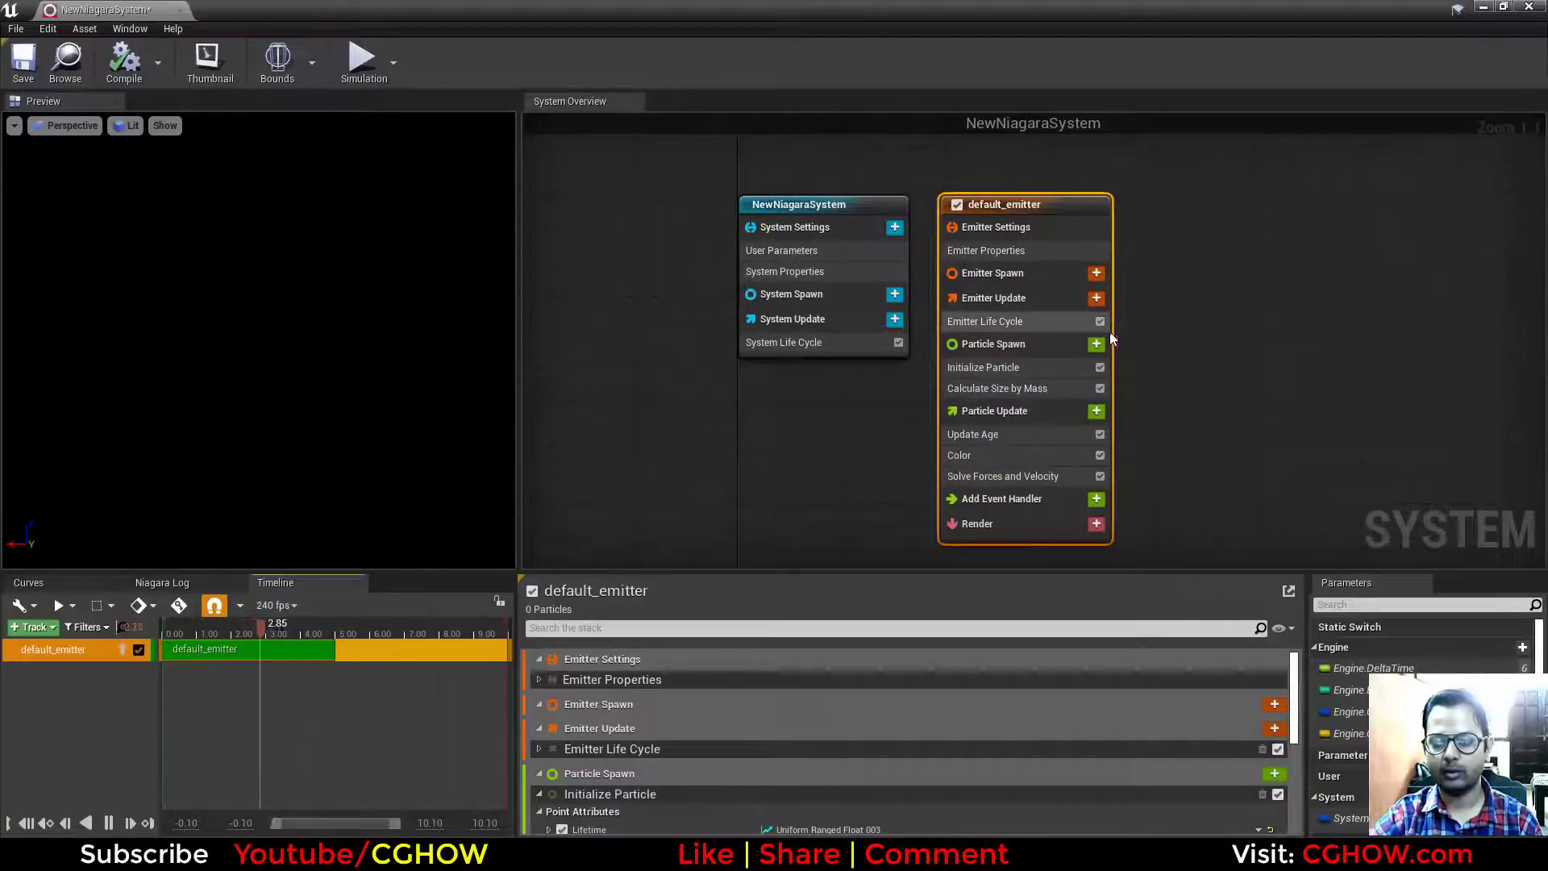
{"action": "left_click", "coordinate": [1218, 363]}
{"action": "right_click_drag", "start_coordinate": [1172, 484], "coordinate": [1164, 387]}
{"action": "left_click", "coordinate": [1032, 431]}
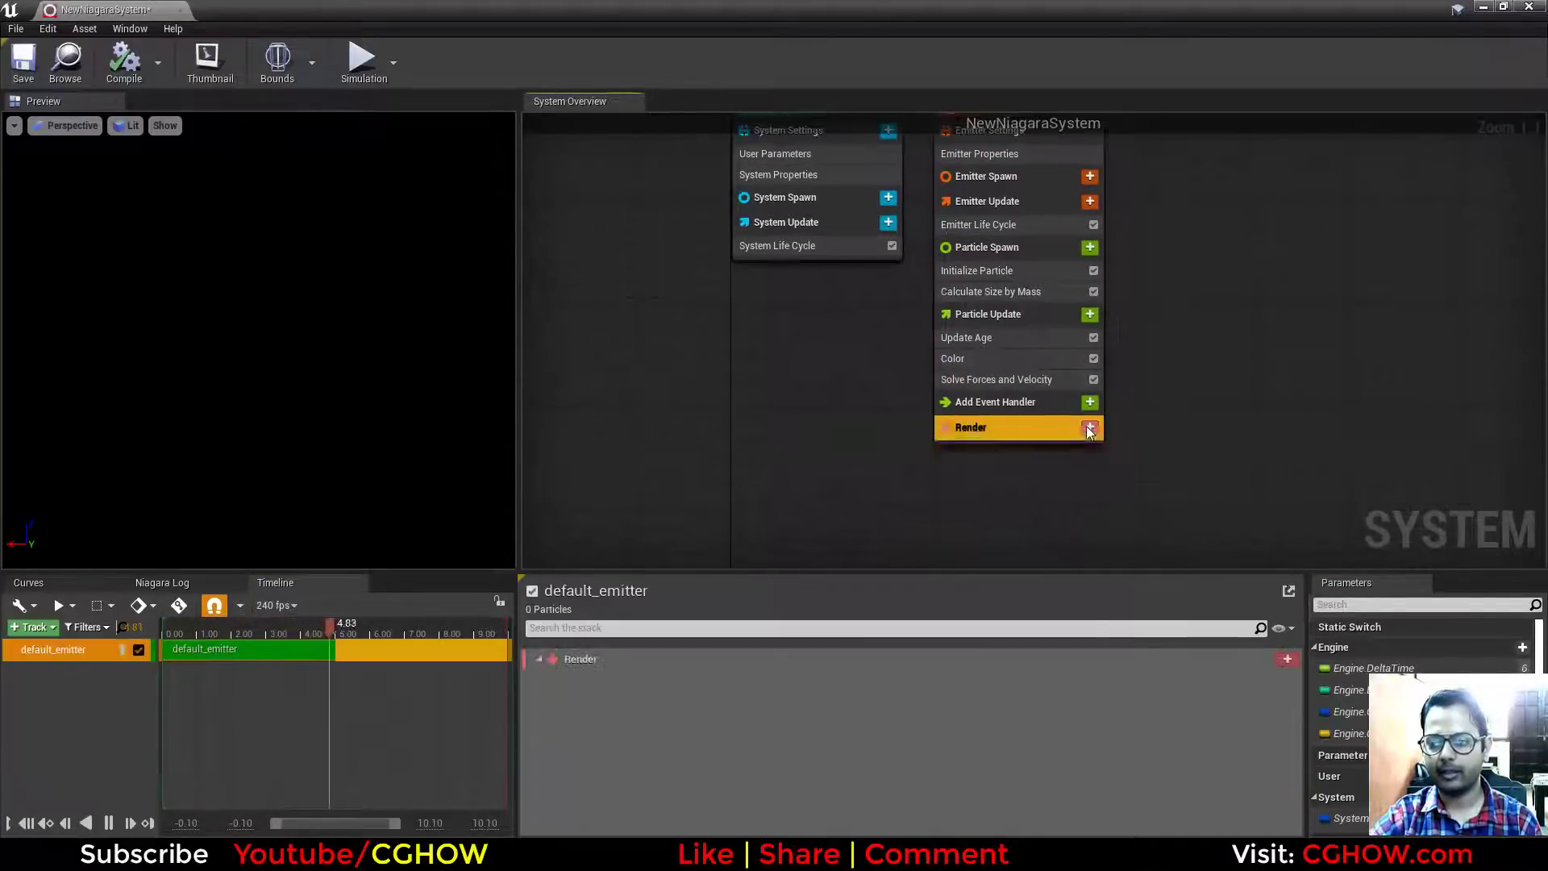
{"action": "left_click", "coordinate": [1090, 428]}
{"action": "left_click", "coordinate": [891, 513]}
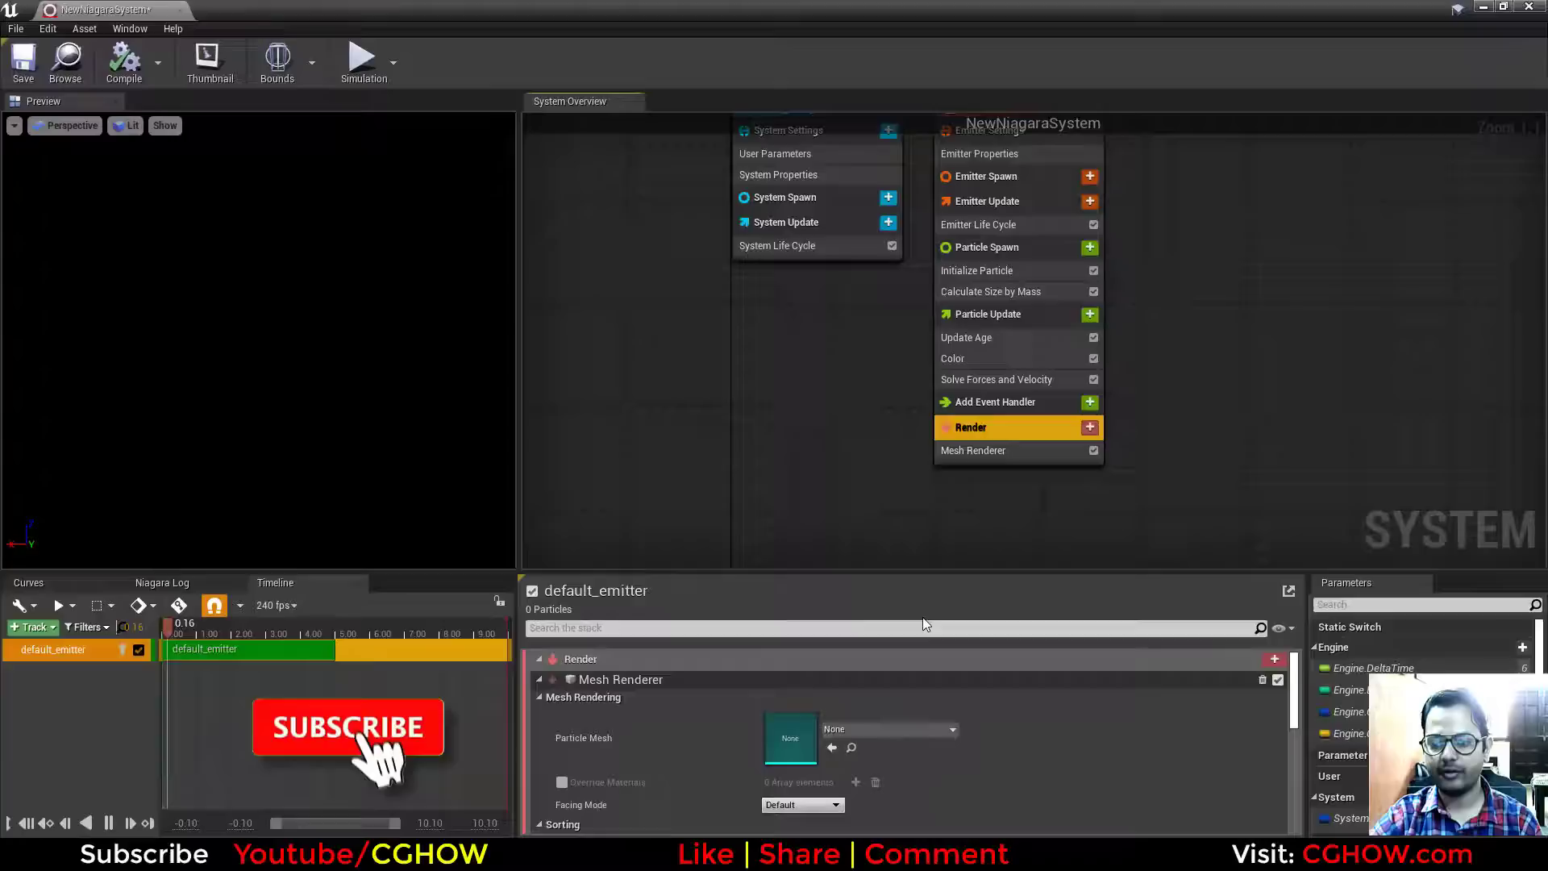
Step: Set the Mesh Renderer's Particle Mesh to the 1M_Cube static mesh
{"action": "left_click", "coordinate": [873, 730]}
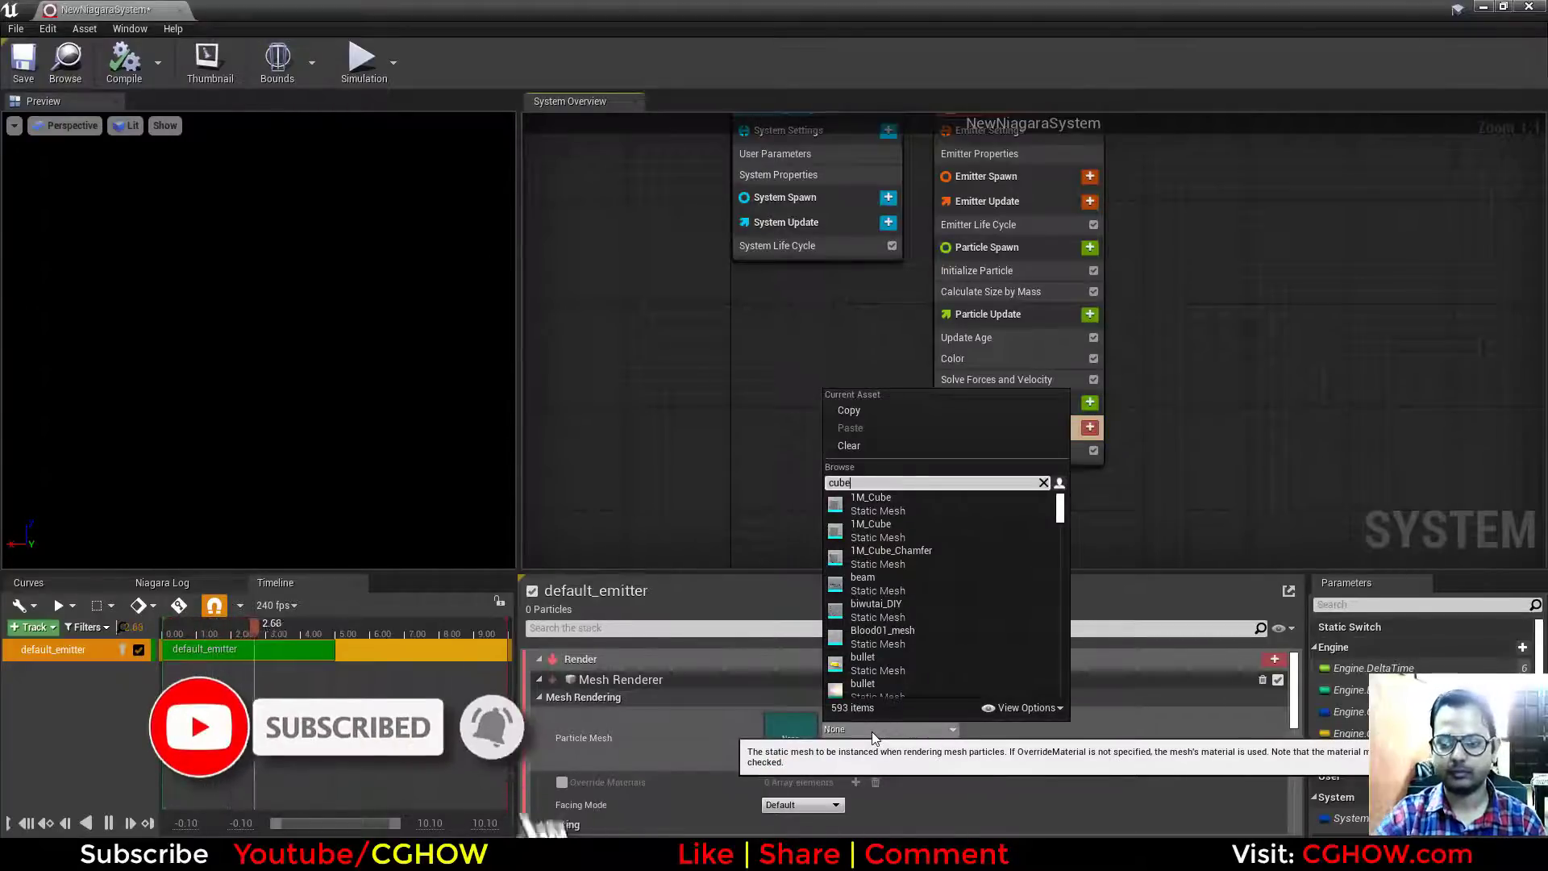
{"action": "type", "text": "cube"}
{"action": "left_click", "coordinate": [871, 504]}
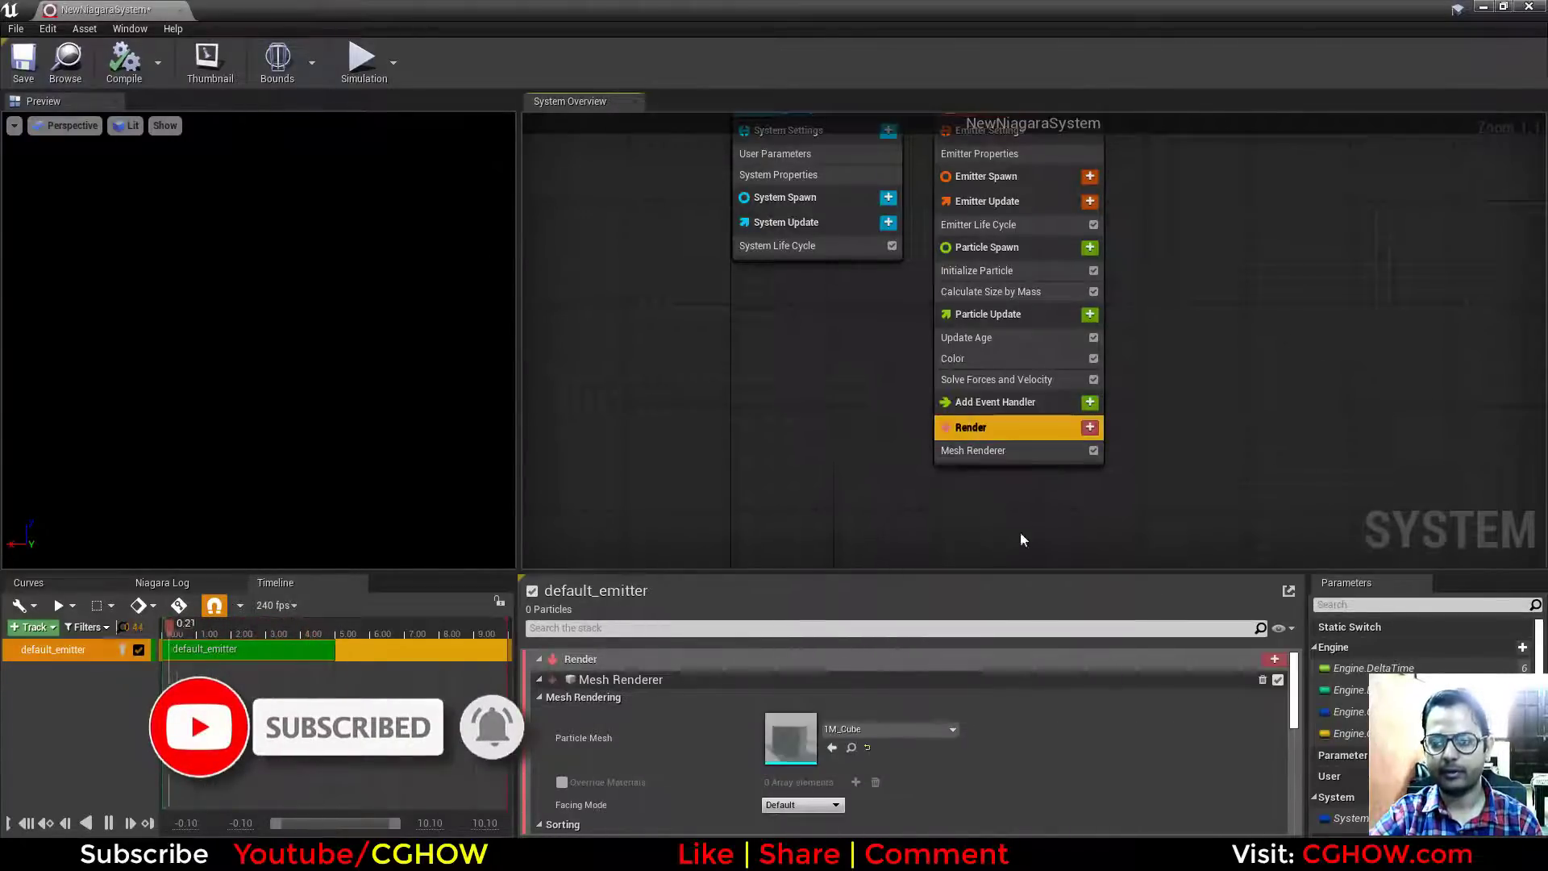
Step: Add a Spawn Rate module to Emitter Update in default_emitter and set SpawnRate to 20
{"action": "right_click_drag", "start_coordinate": [1218, 448], "coordinate": [1179, 410]}
{"action": "right_click_drag", "start_coordinate": [1181, 354], "coordinate": [1105, 519]}
{"action": "left_click", "coordinate": [1023, 314]}
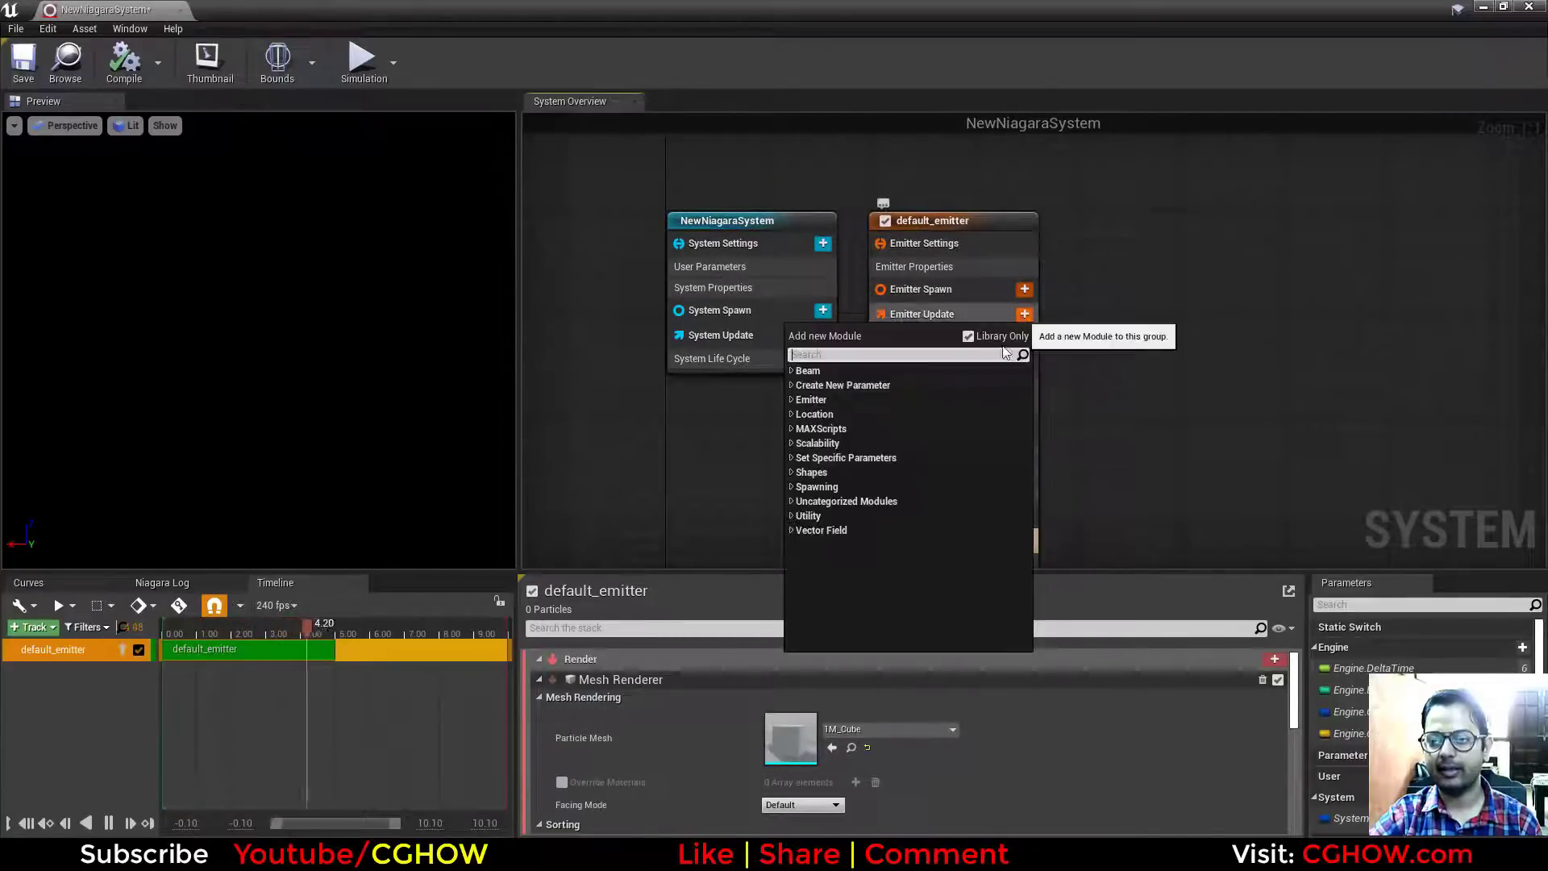
{"action": "left_click", "coordinate": [791, 485]}
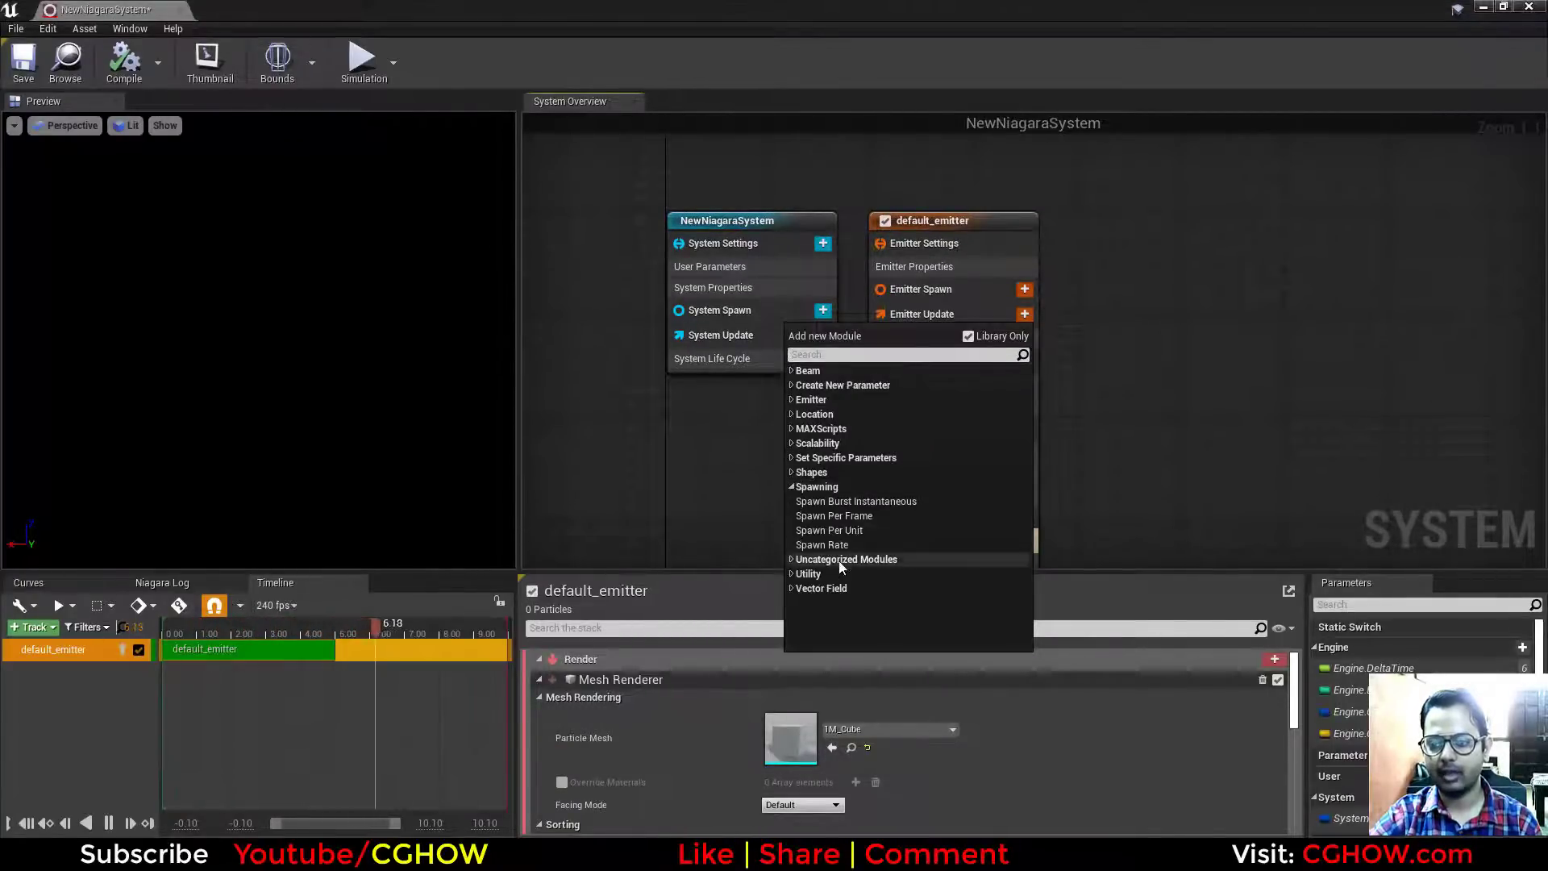
{"action": "left_click", "coordinate": [866, 544]}
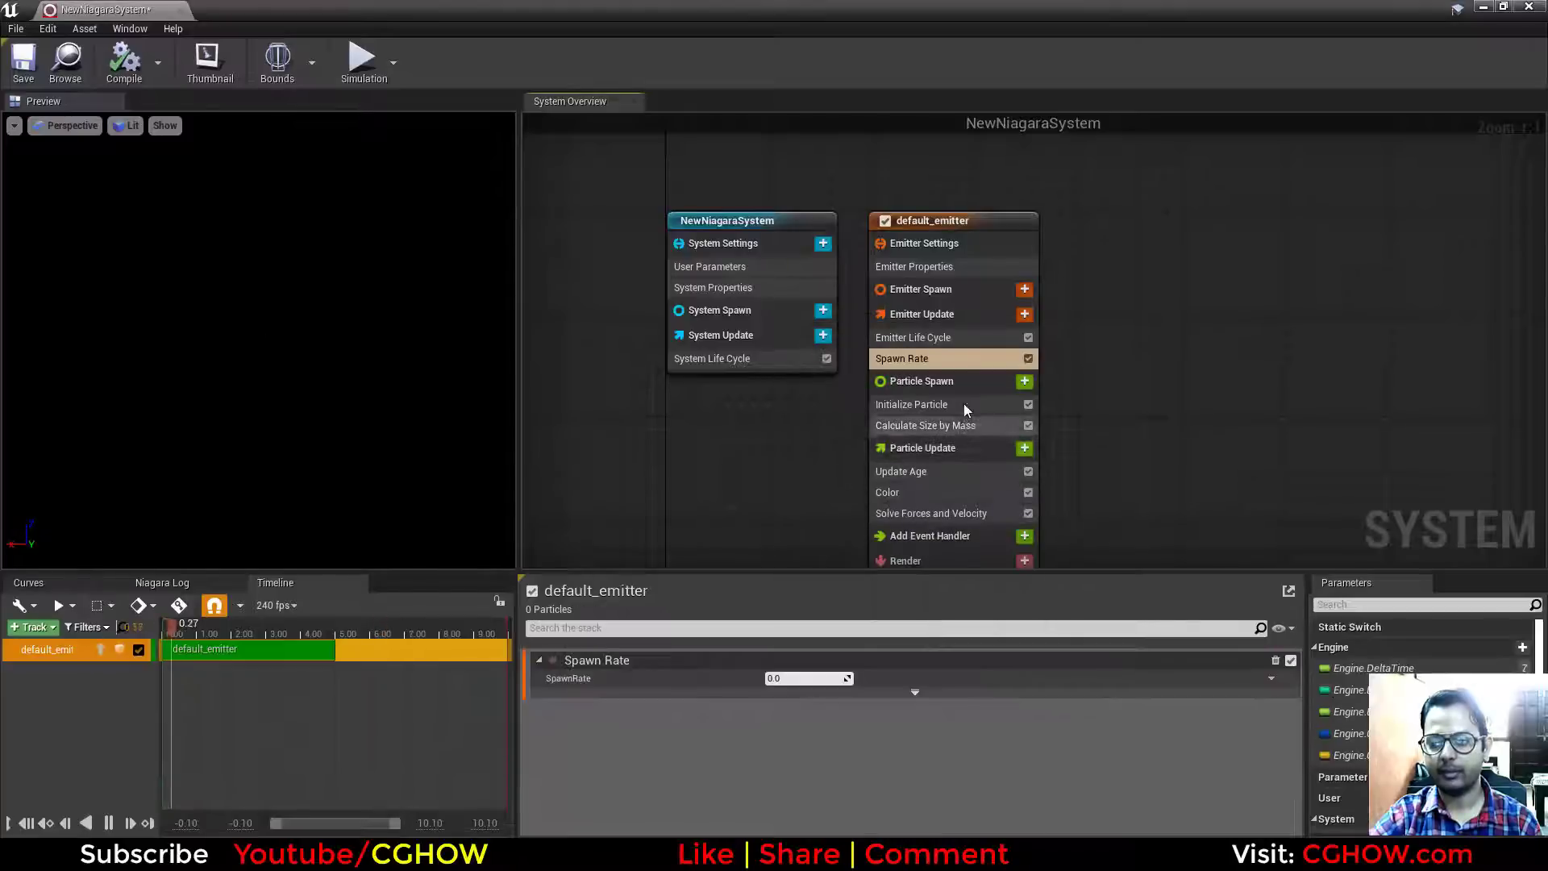
{"action": "left_click", "coordinate": [797, 679]}
{"action": "type", "text": "20"}
{"action": "key", "text": "Return"}
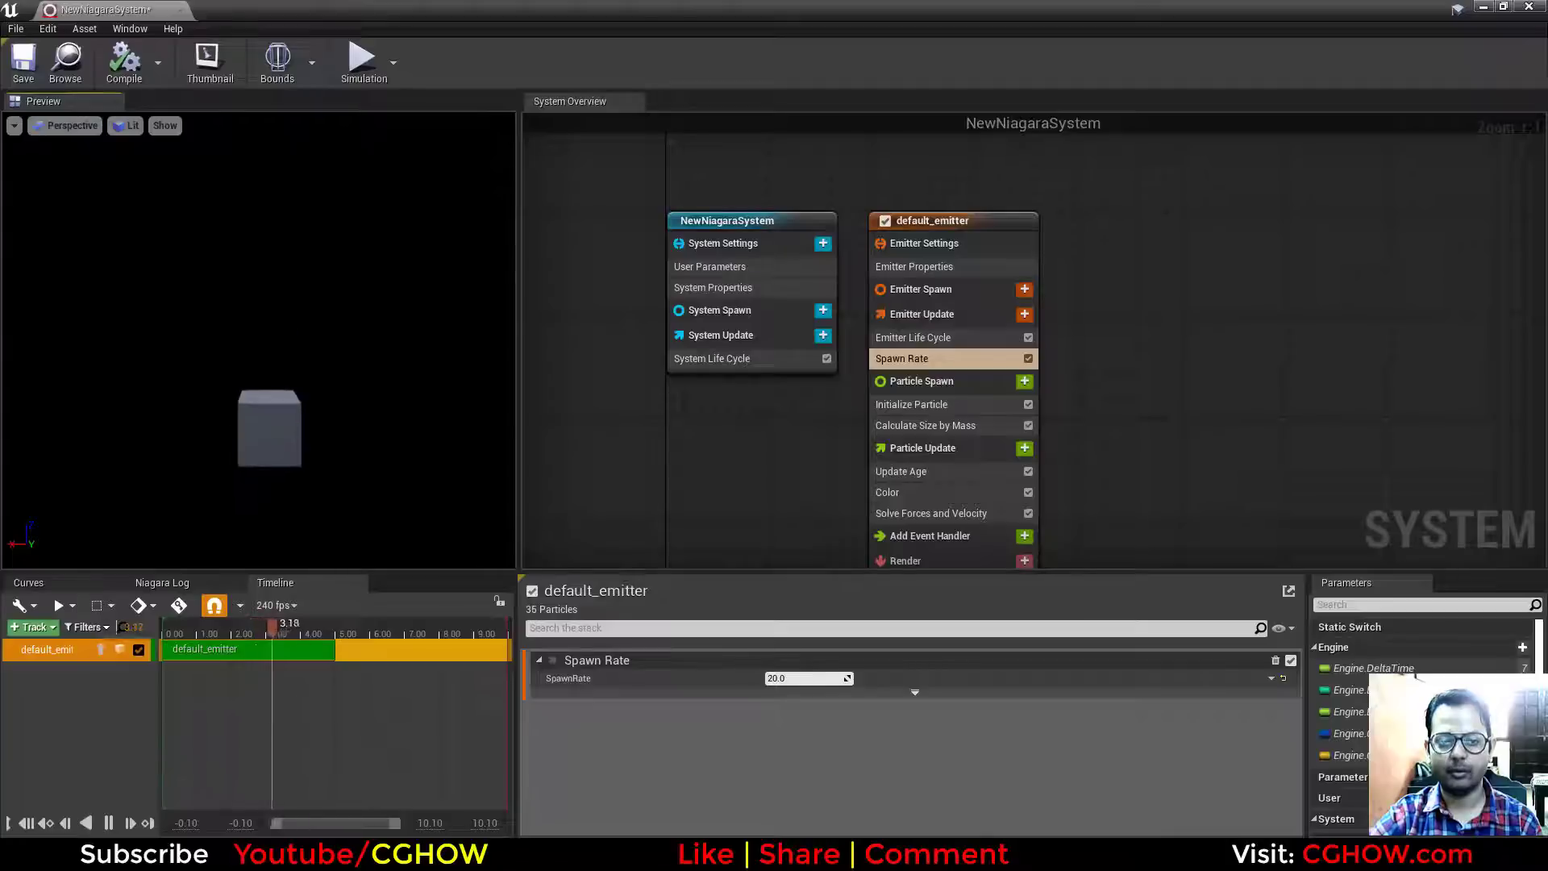
Step: Add an Add Velocity module to the Particle Spawn group of default_emitter
{"action": "right_click_drag", "start_coordinate": [1066, 435], "coordinate": [1054, 349]}
{"action": "left_click", "coordinate": [1013, 296]}
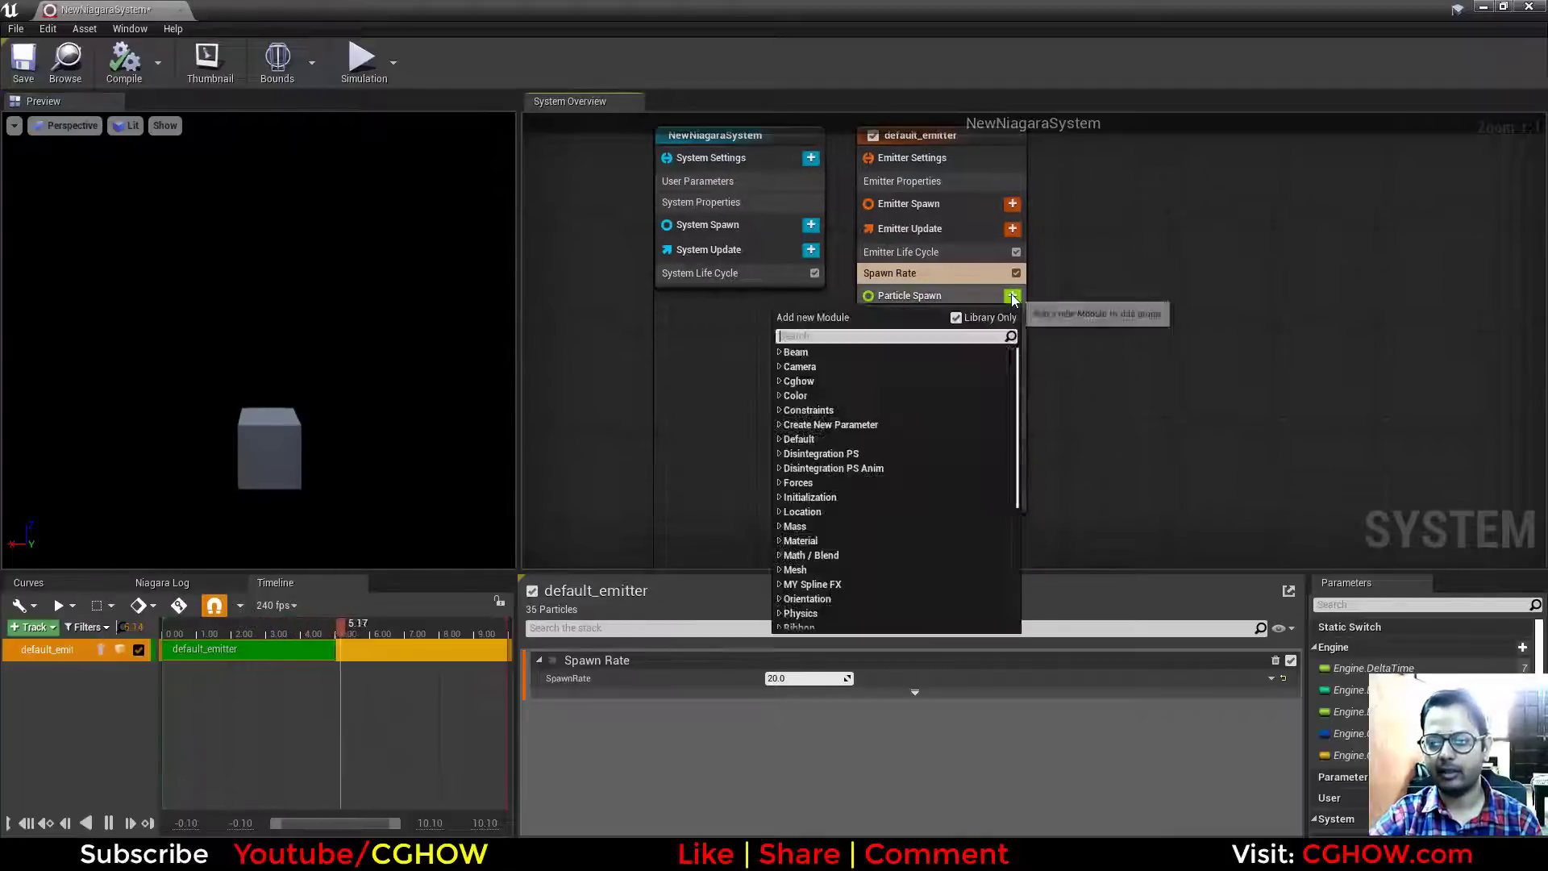
{"action": "type", "text": "velo"}
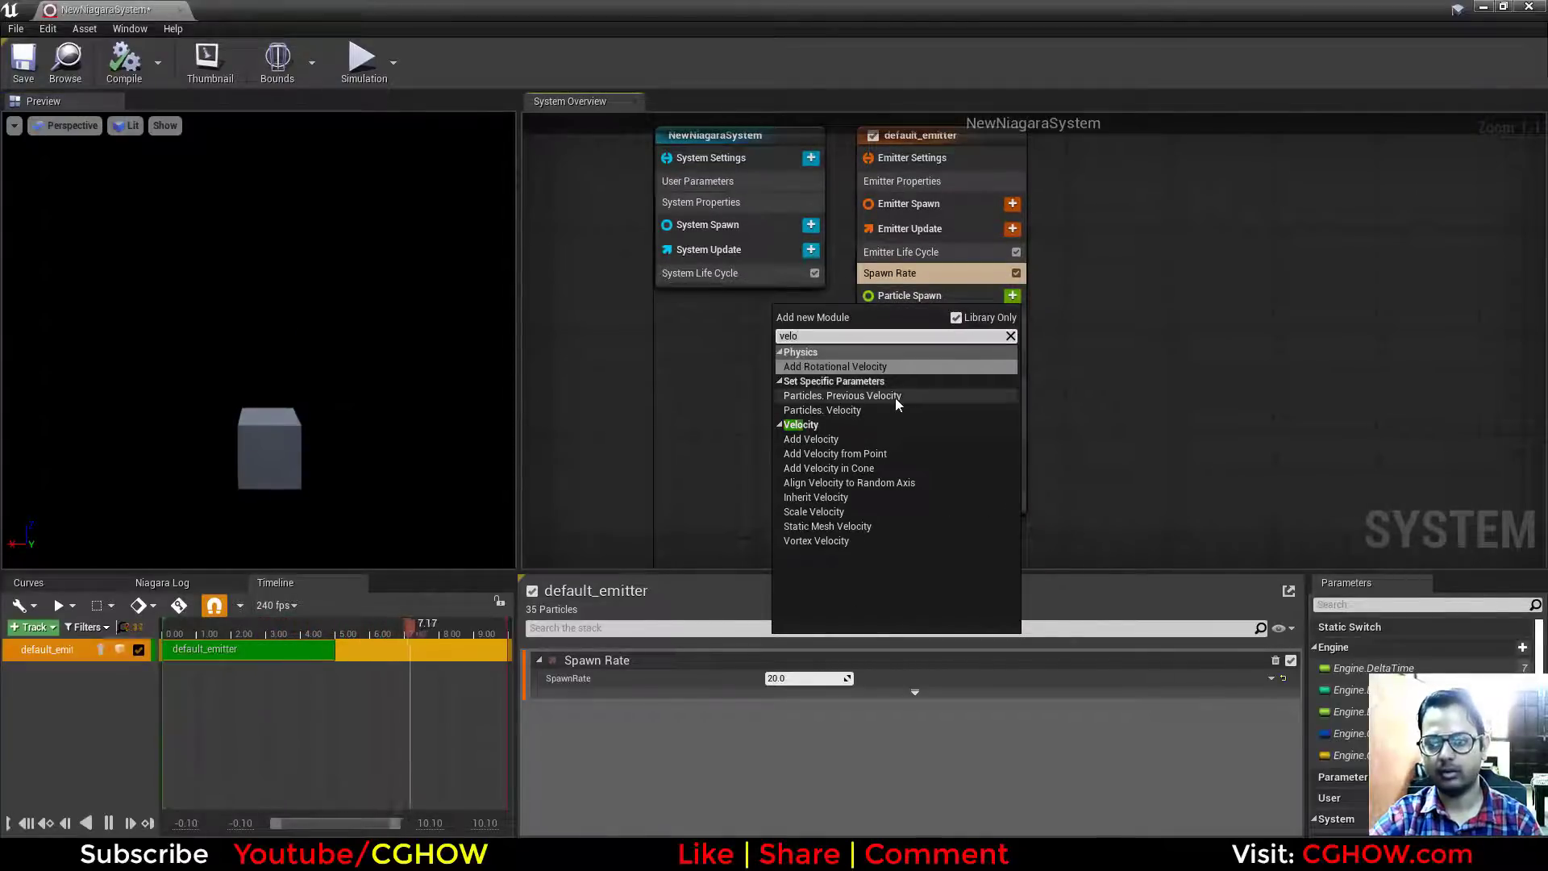
{"action": "left_click", "coordinate": [838, 438]}
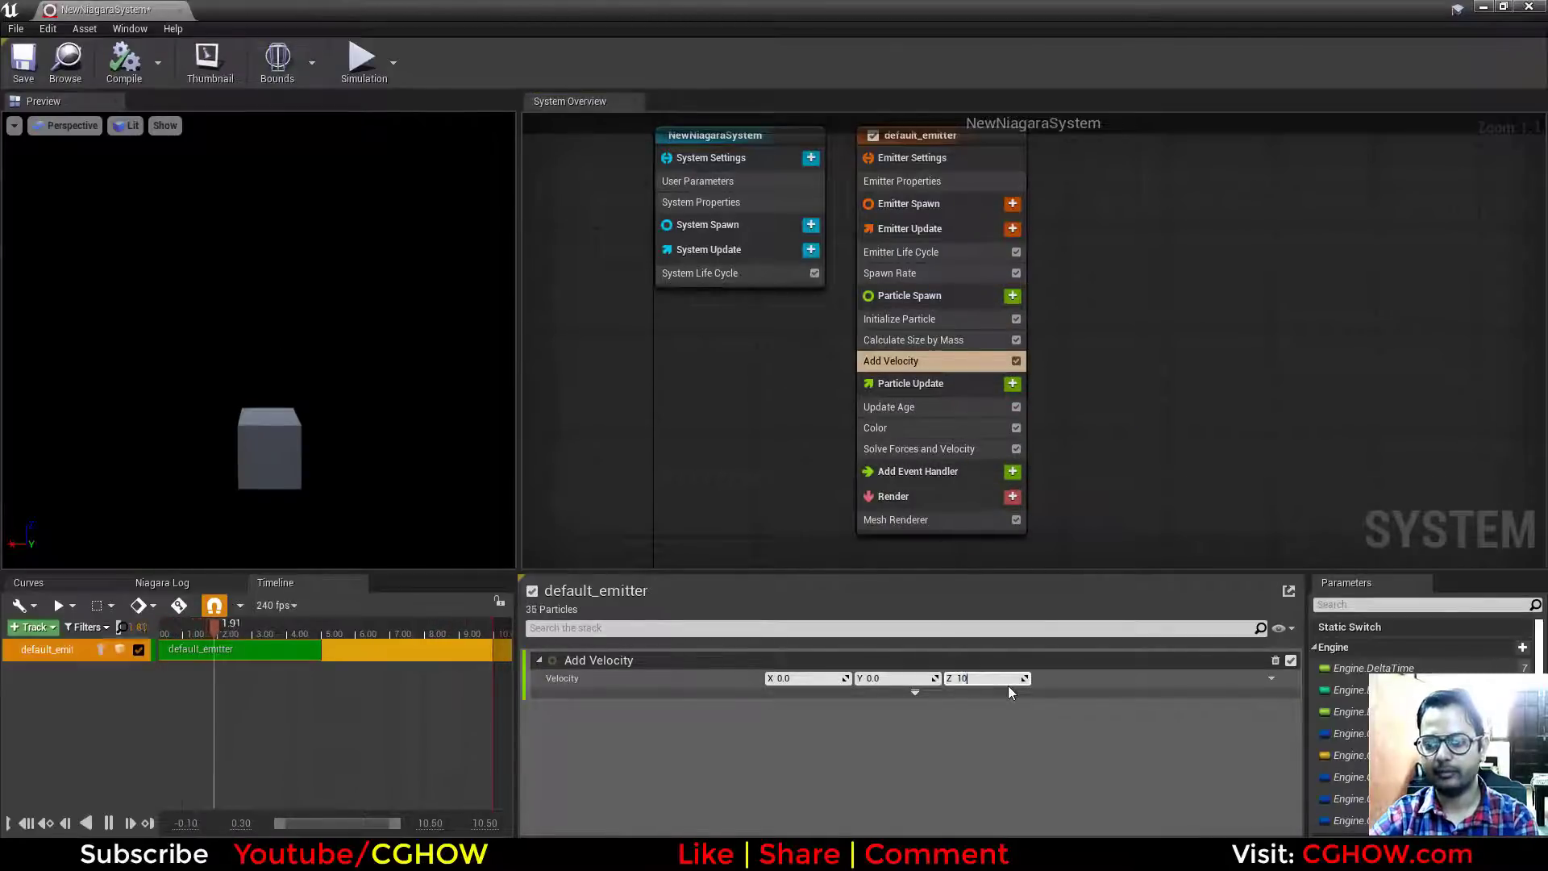
Step: Try Z values of 50 and 200 for the velocity in the Add Velocity module
{"action": "key", "text": "Return"}
{"action": "type", "text": "50"}
{"action": "key", "text": "Return"}
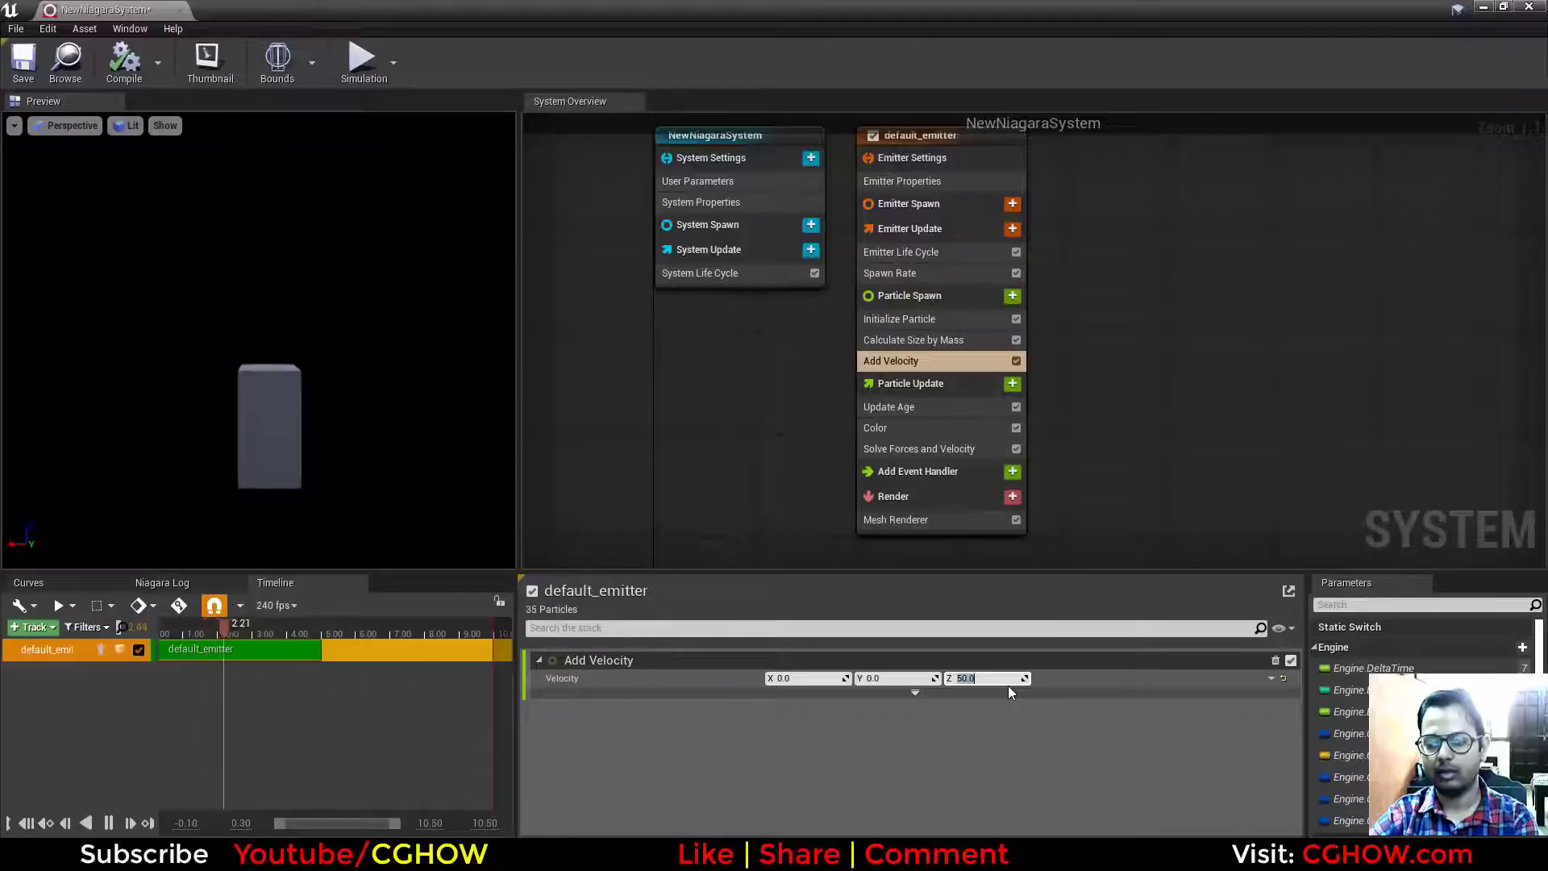
{"action": "key", "text": "Return"}
{"action": "right_click", "coordinate": [1008, 685]}
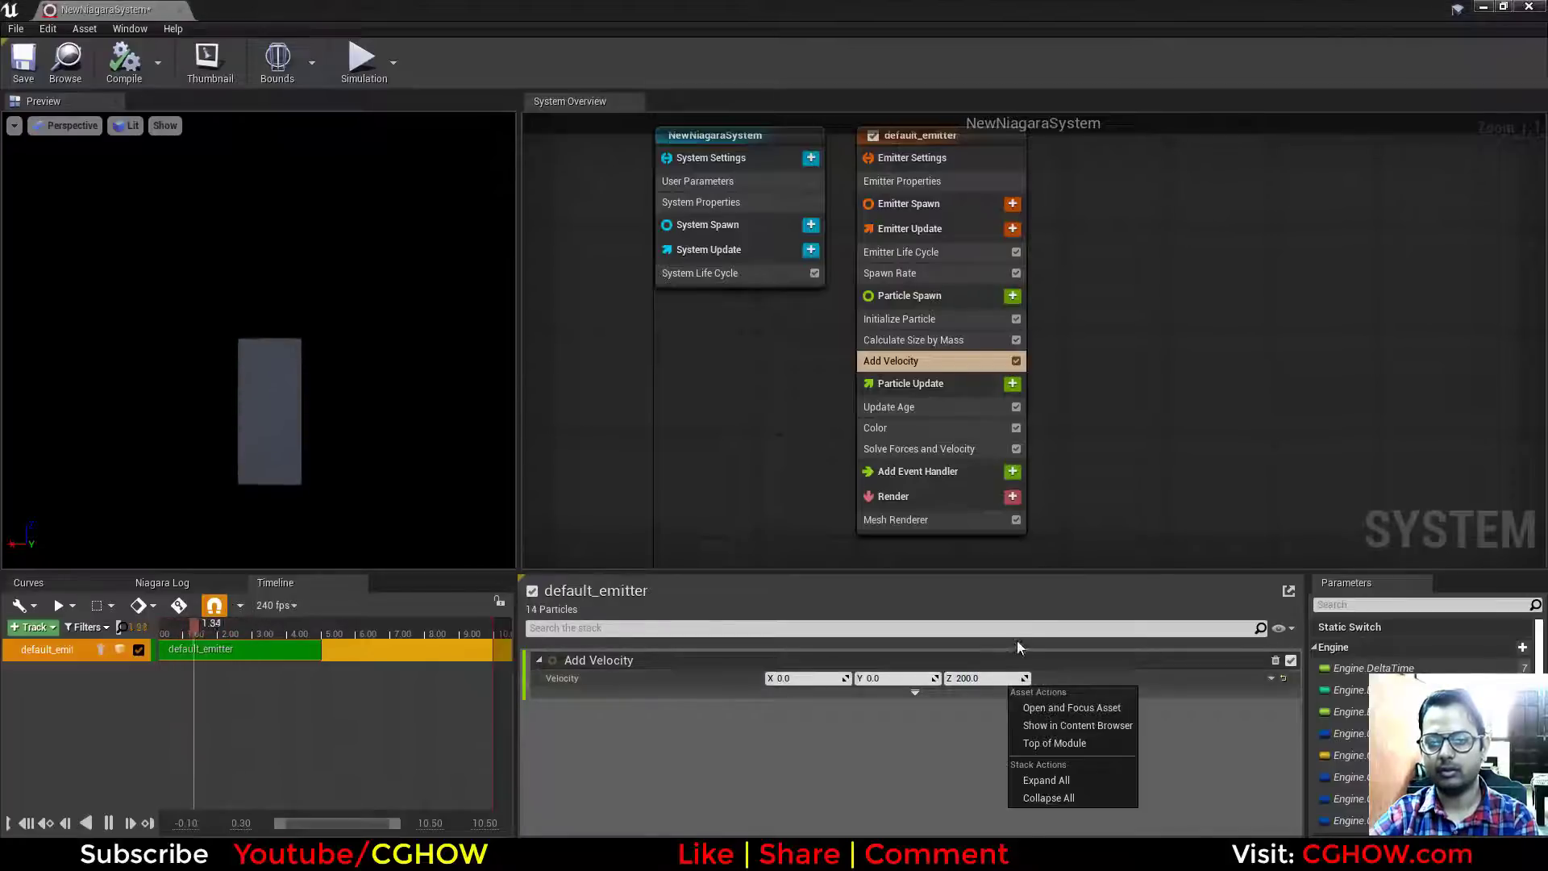
{"action": "left_click", "coordinate": [1078, 564]}
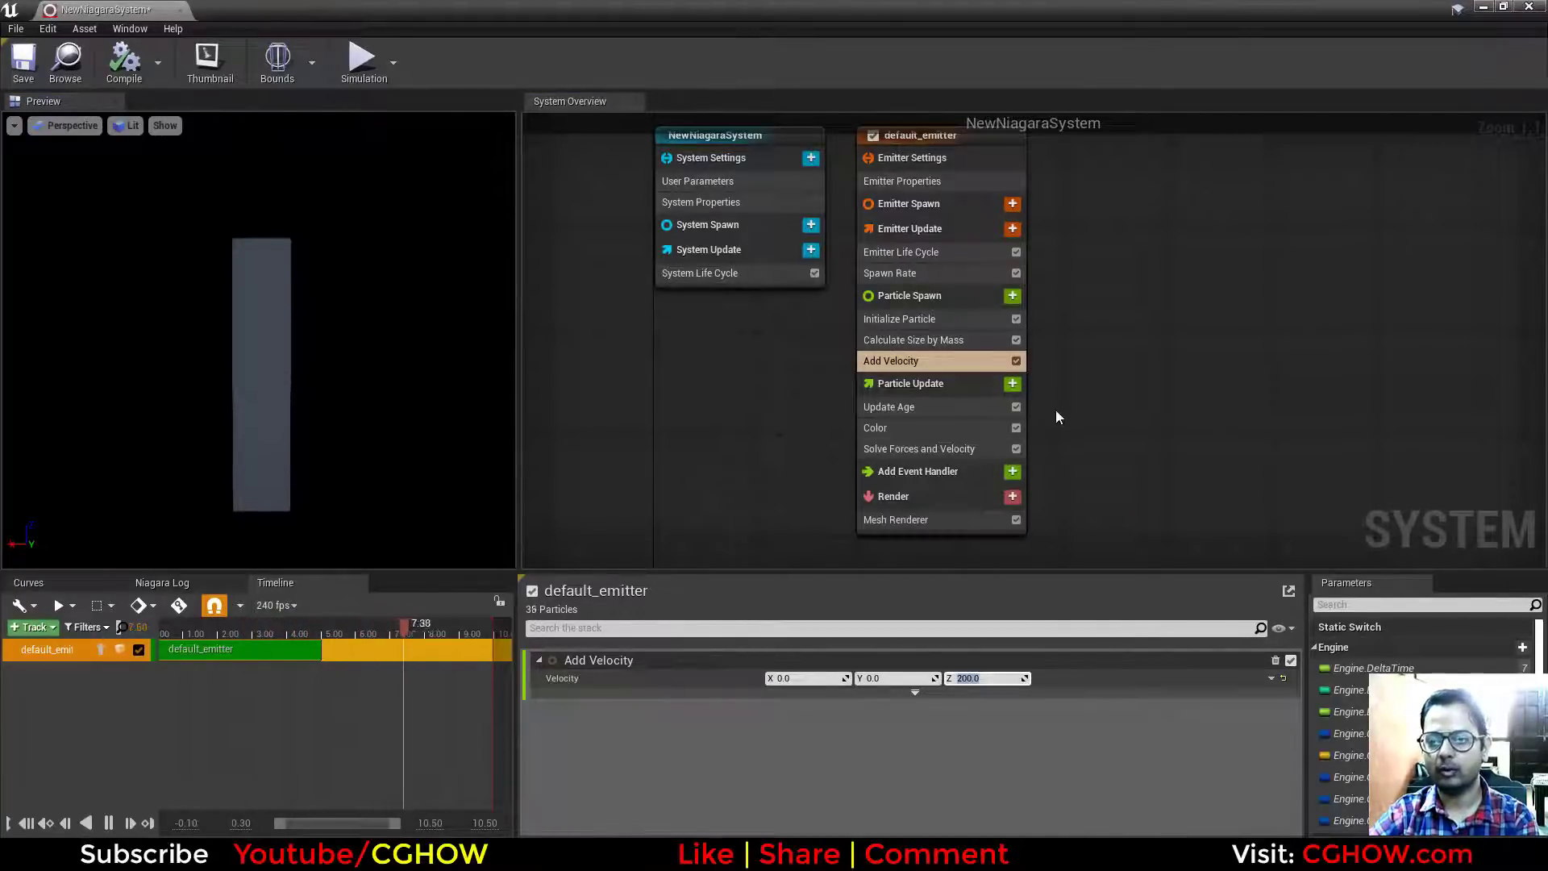
Step: Set the Add Velocity module's Z velocity to 500
{"action": "right_click_drag", "start_coordinate": [1070, 416], "coordinate": [1075, 344]}
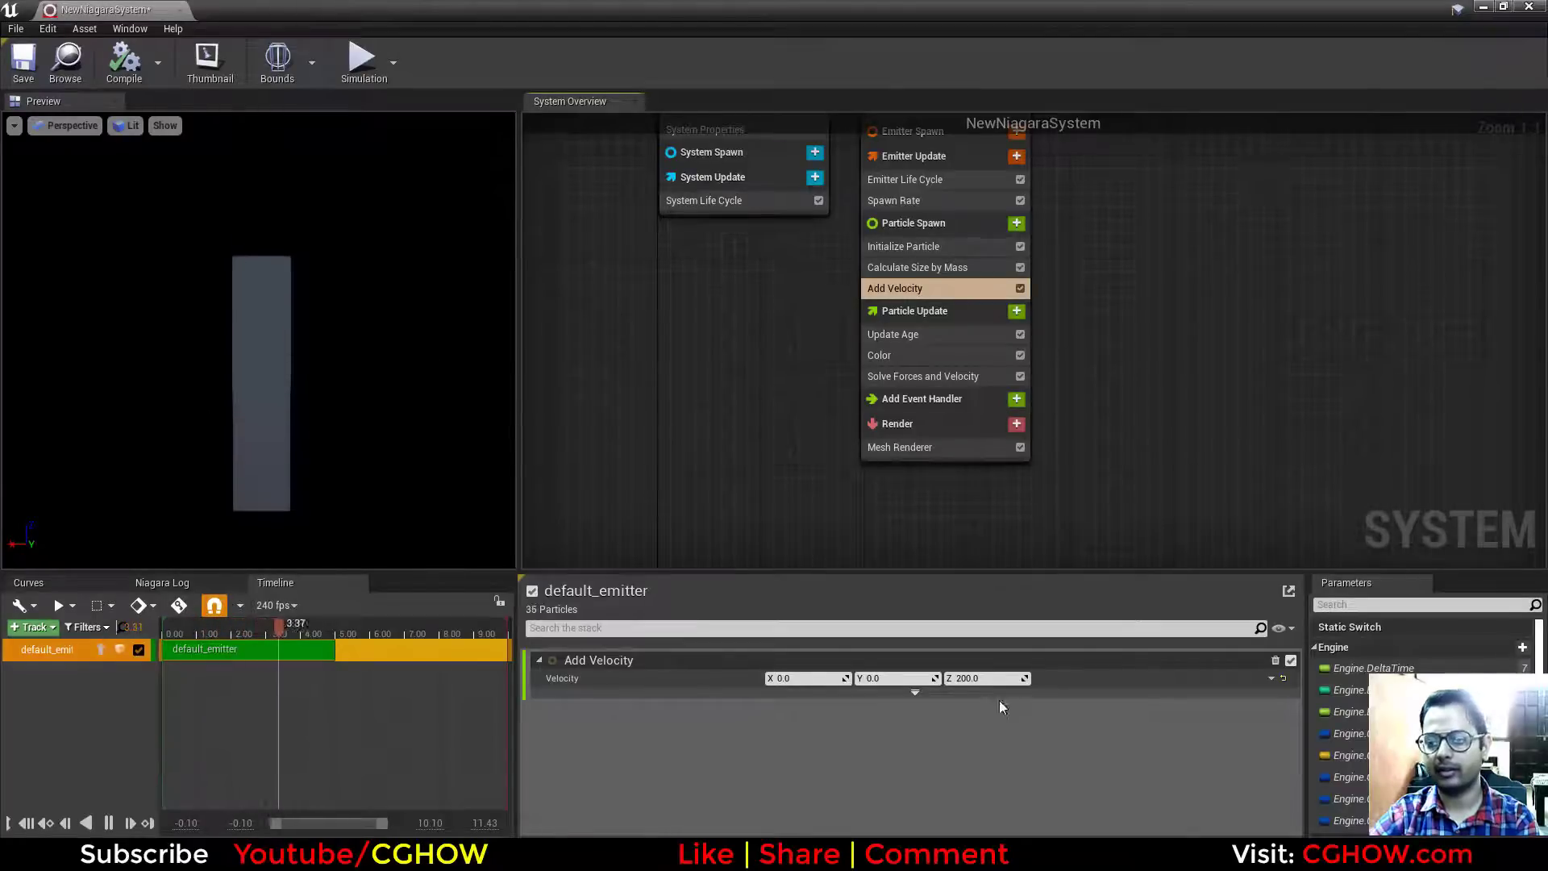
{"action": "left_click", "coordinate": [982, 678]}
{"action": "key", "text": "Return"}
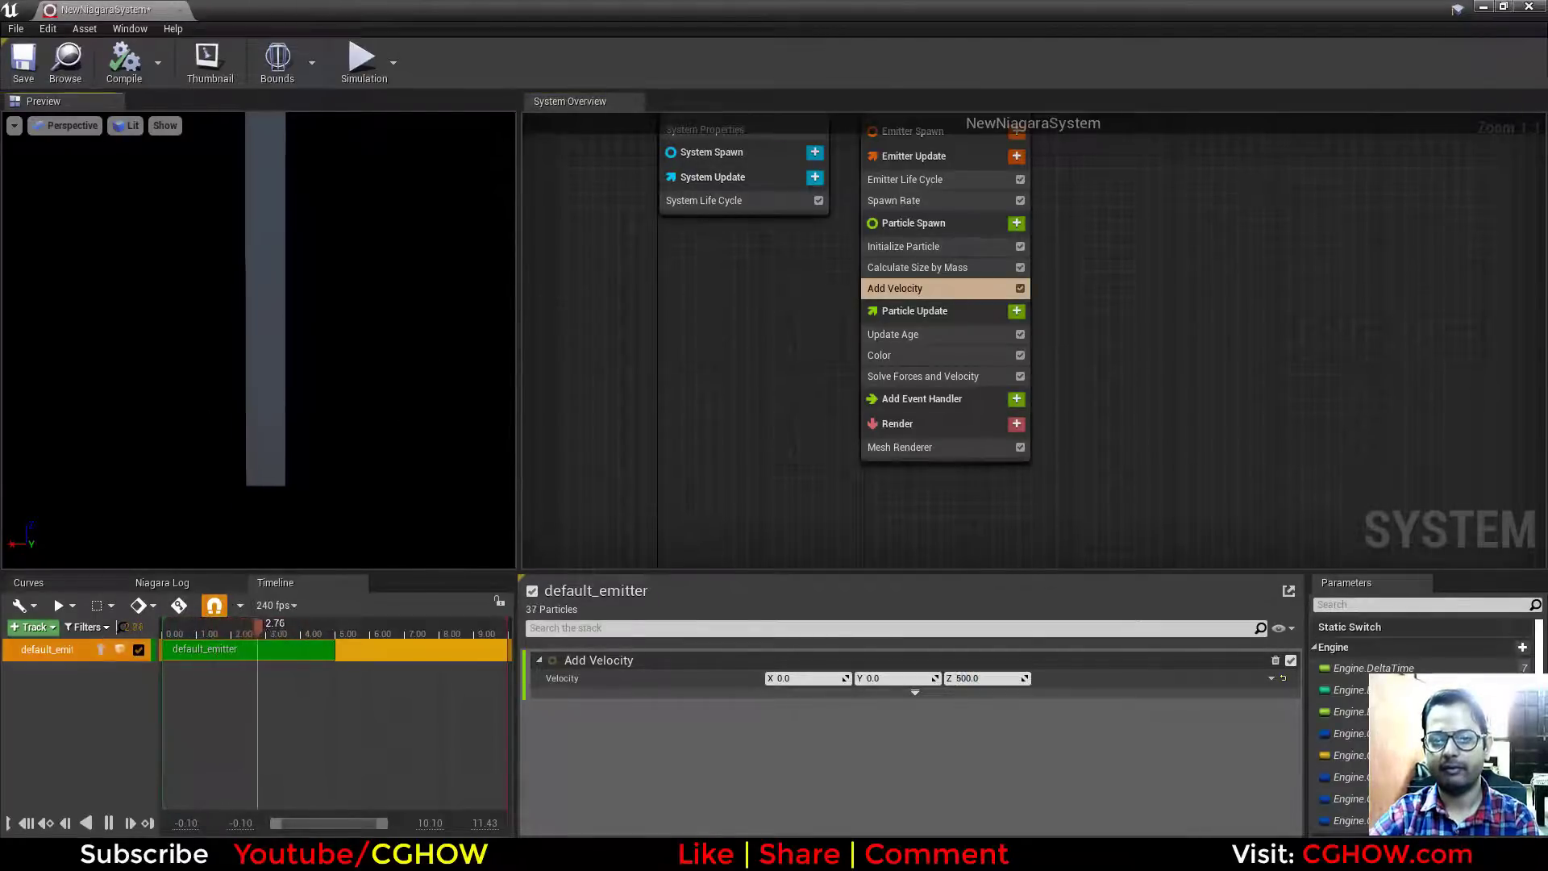
Step: Add a Mesh Size Scale module to the Particle Update group of default_emitter
{"action": "left_click", "coordinate": [1017, 313]}
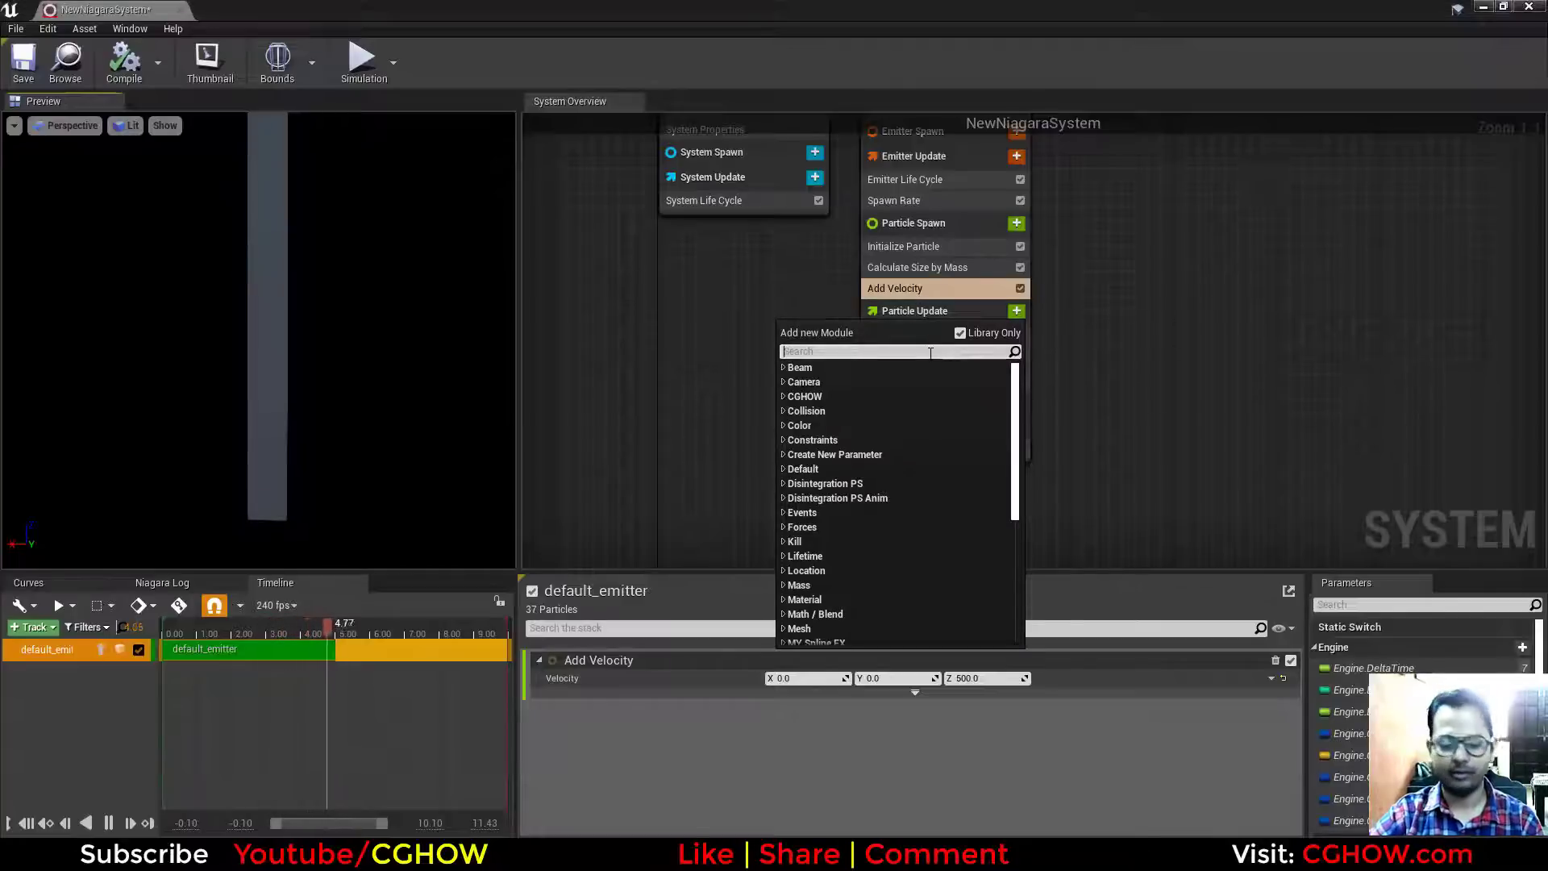
{"action": "type", "text": "si"}
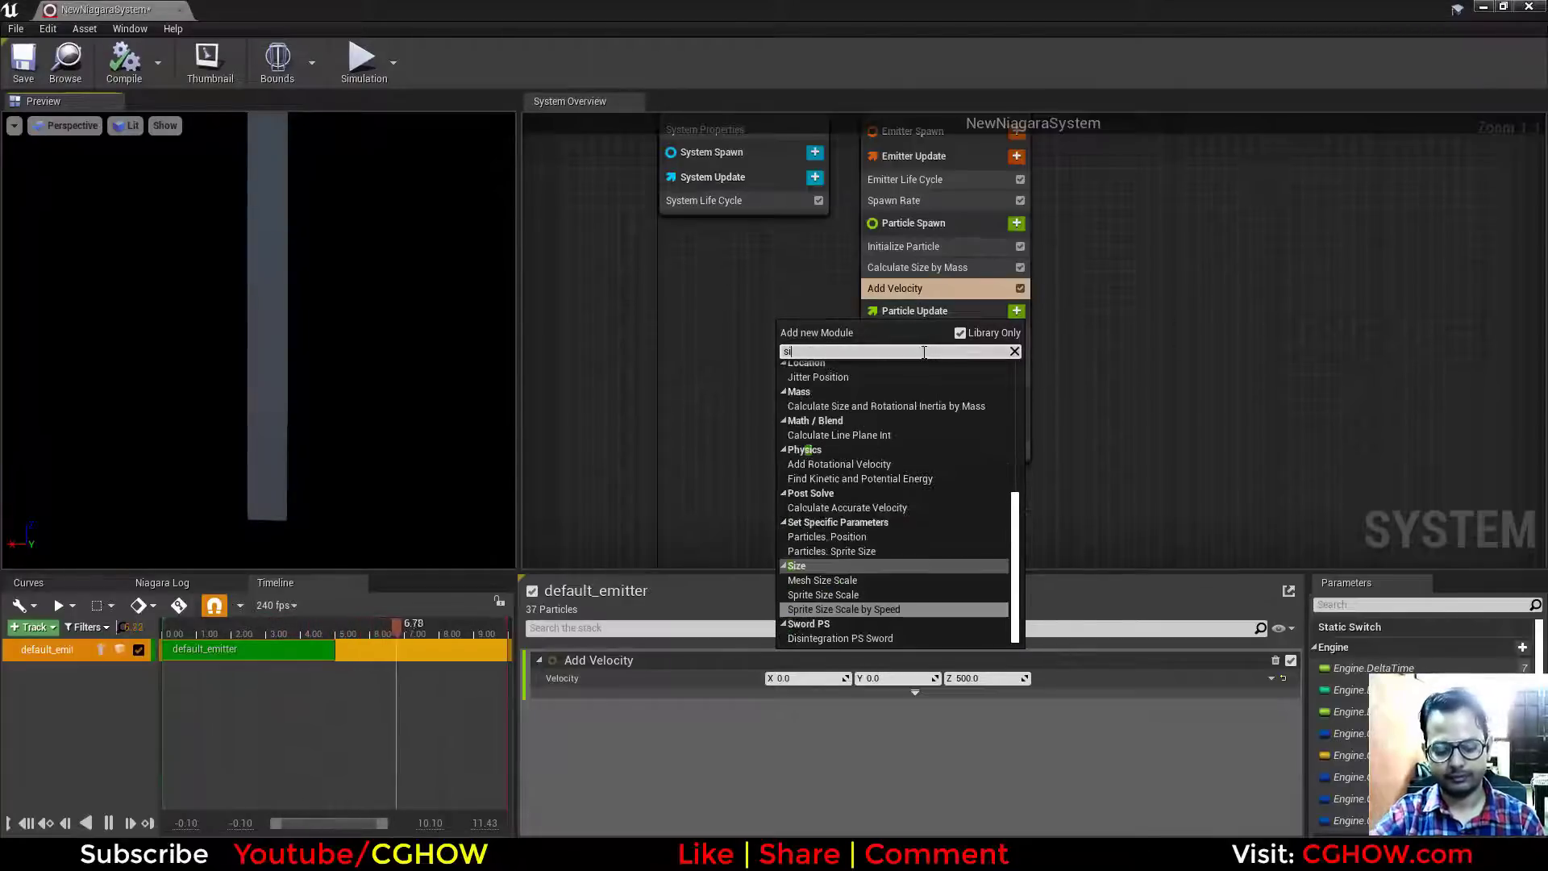
{"action": "type", "text": "ze"}
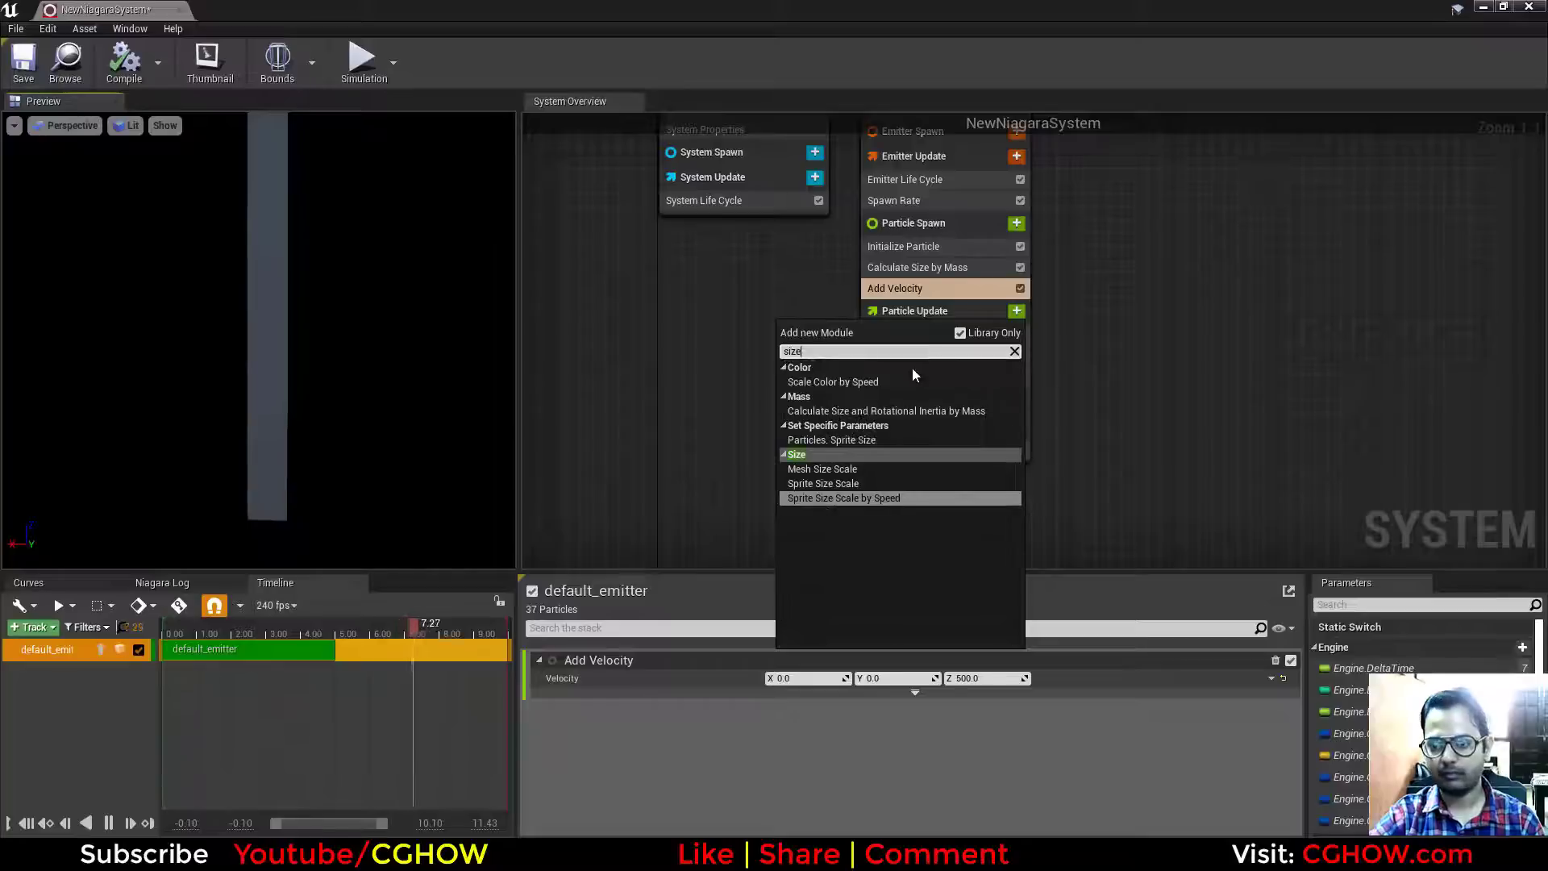
{"action": "left_click", "coordinate": [839, 472]}
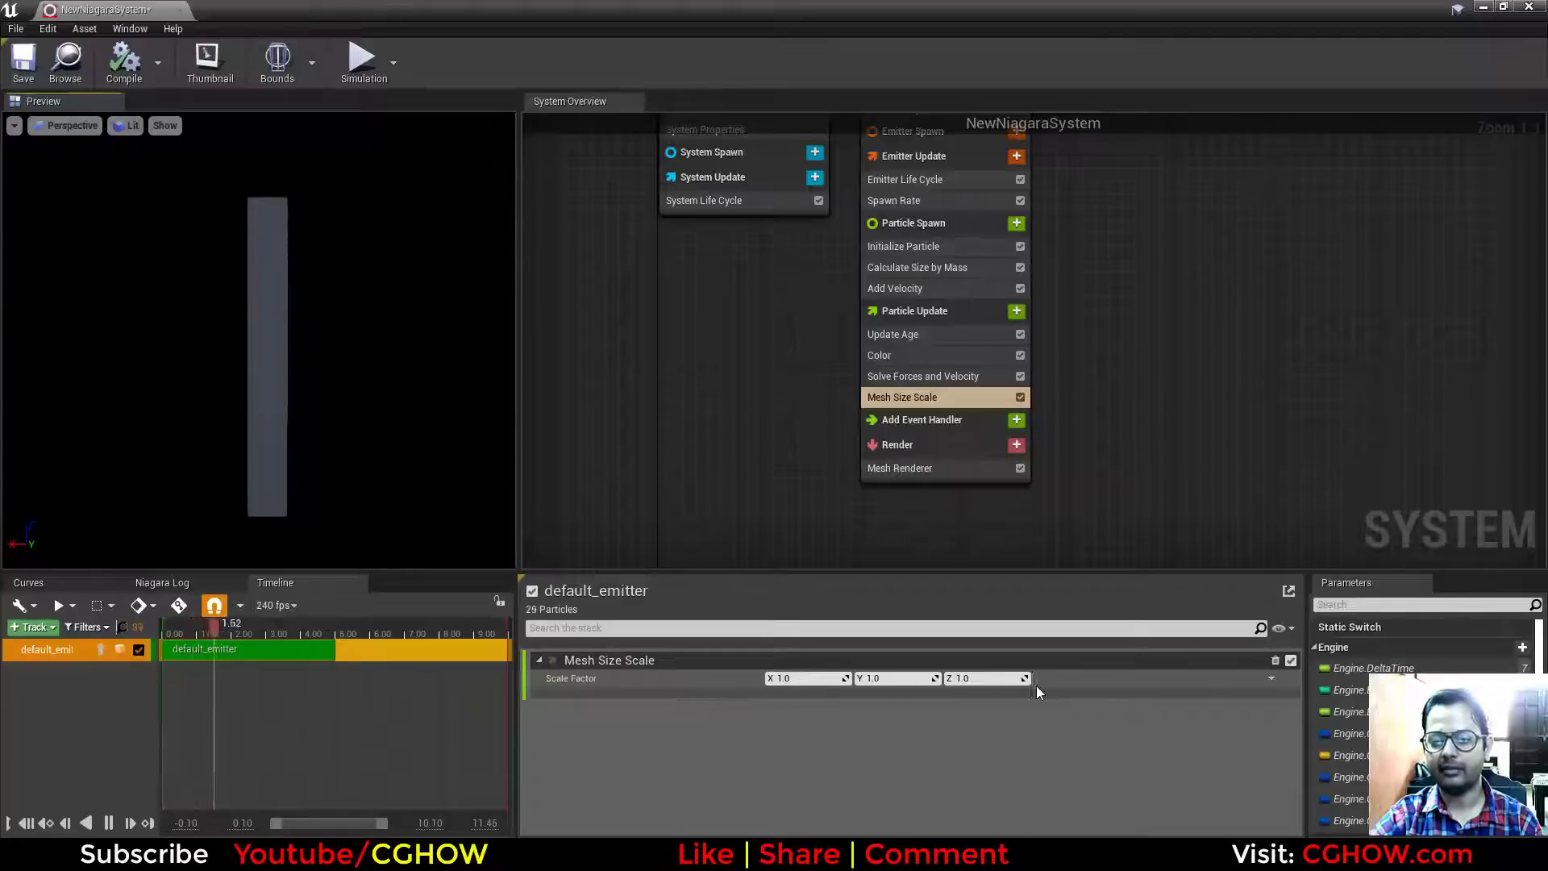
Step: Search for a Break Vector dynamic input for the Mesh Size Scale module's Scale Factor
{"action": "left_click", "coordinate": [1272, 677]}
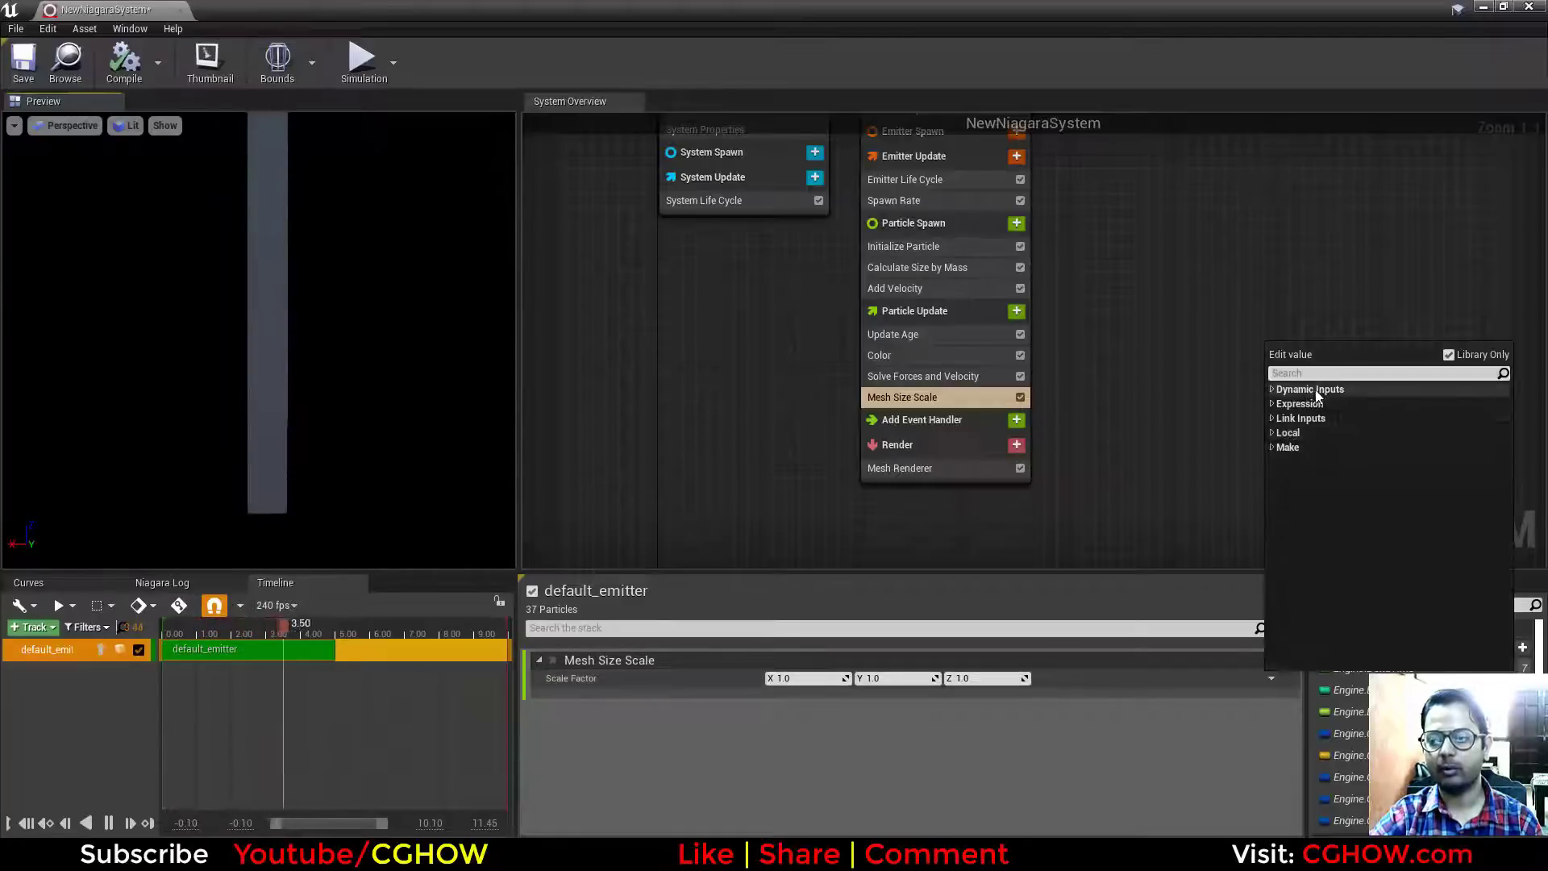
{"action": "type", "text": "break"}
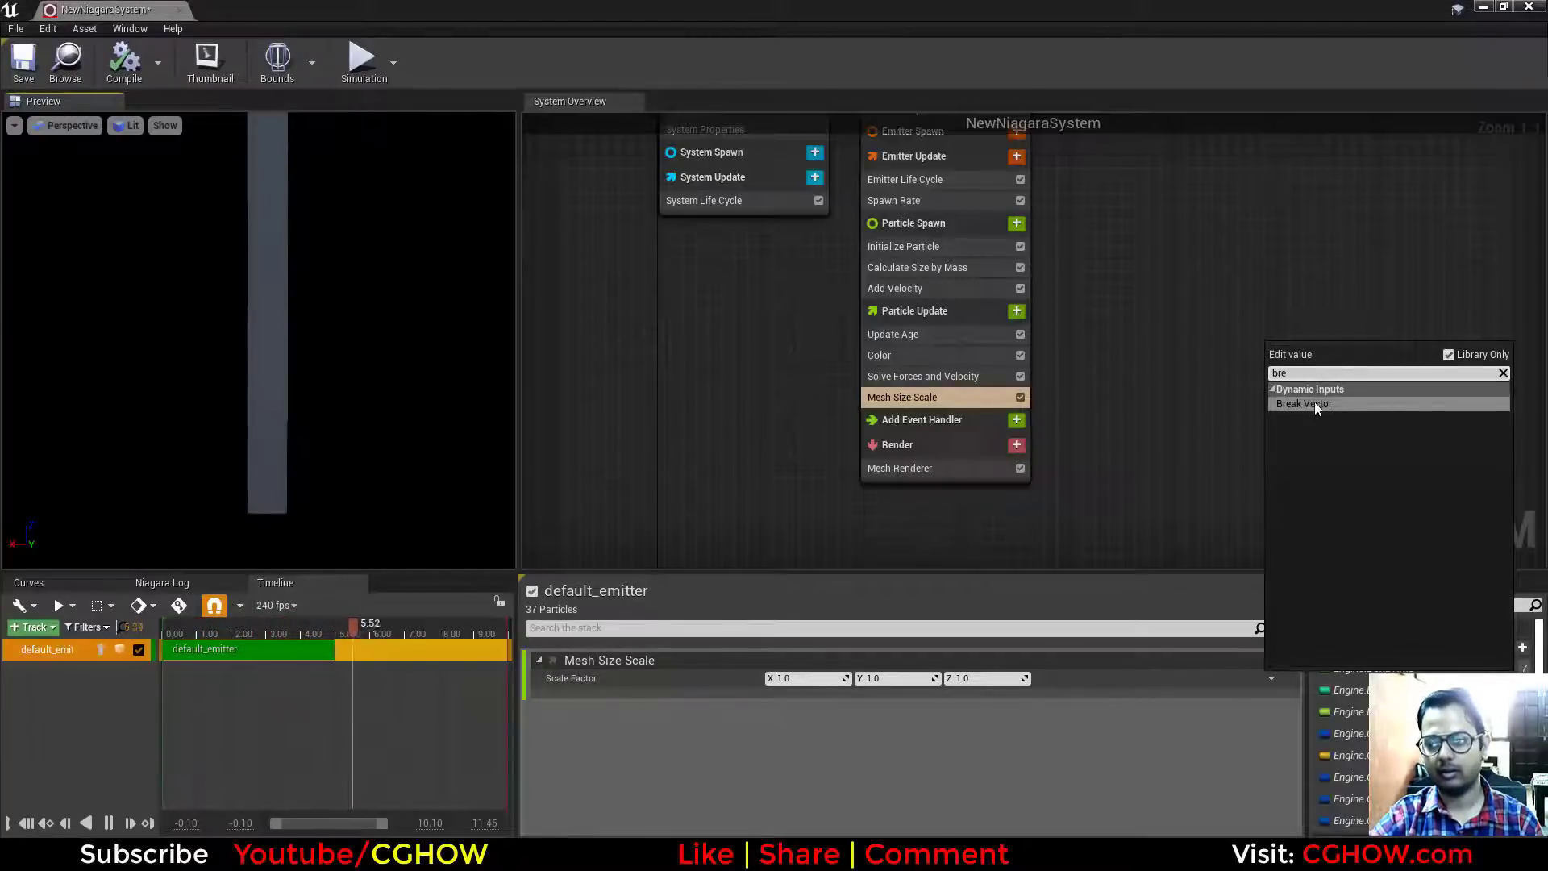
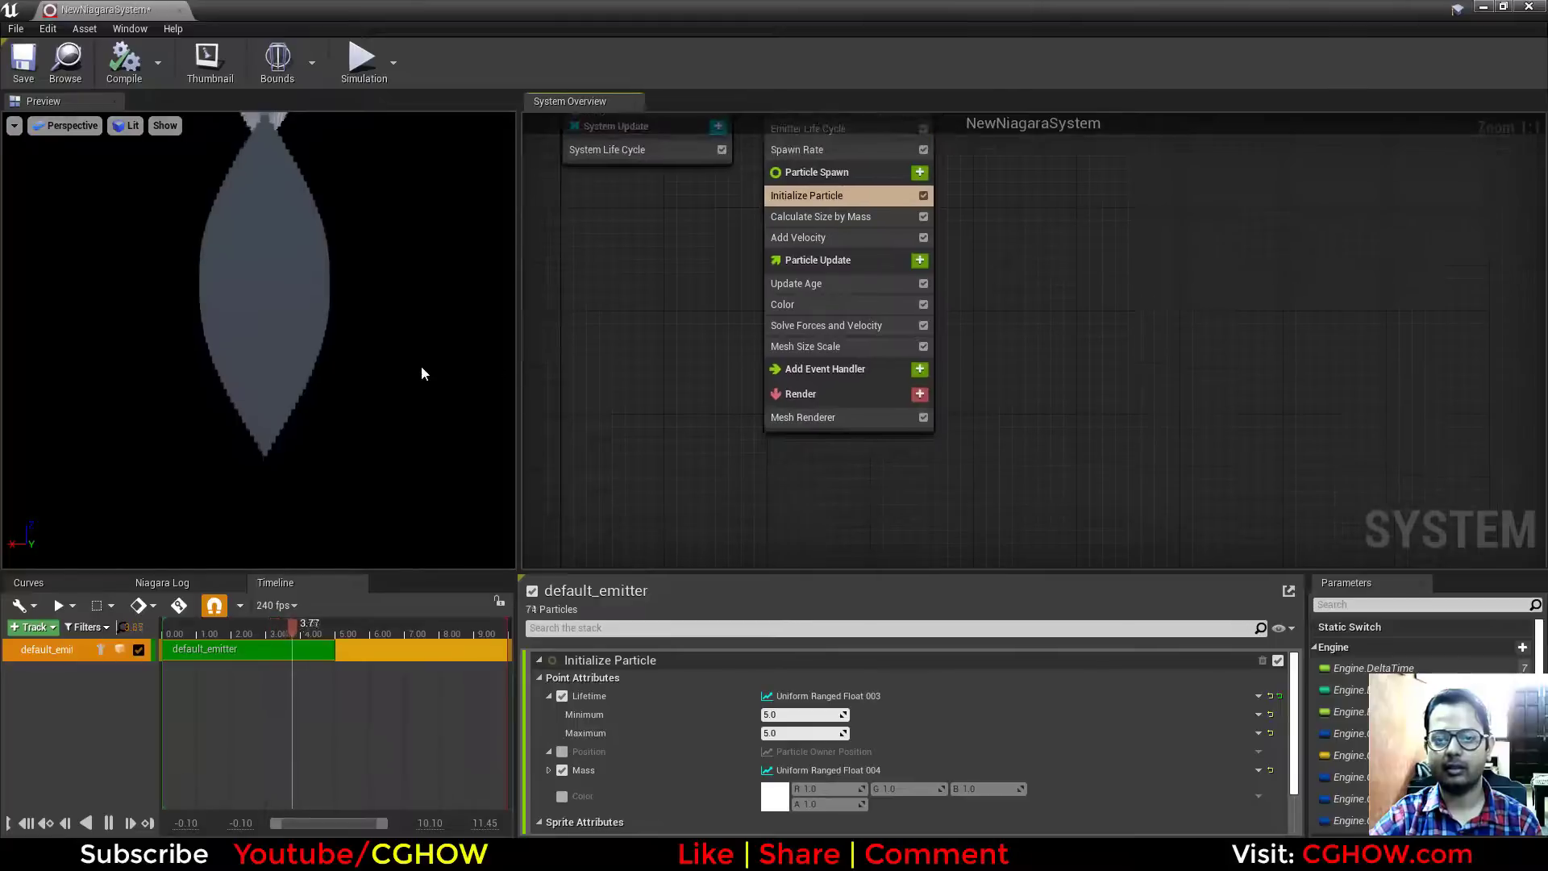
Step: Set the period of the sine driving the Mesh Size Scale module's X scale to 0.2 and inspect the stacked meshes
{"action": "left_click", "coordinate": [829, 348]}
{"action": "type", "text": "0.2"}
{"action": "key", "text": "Return"}
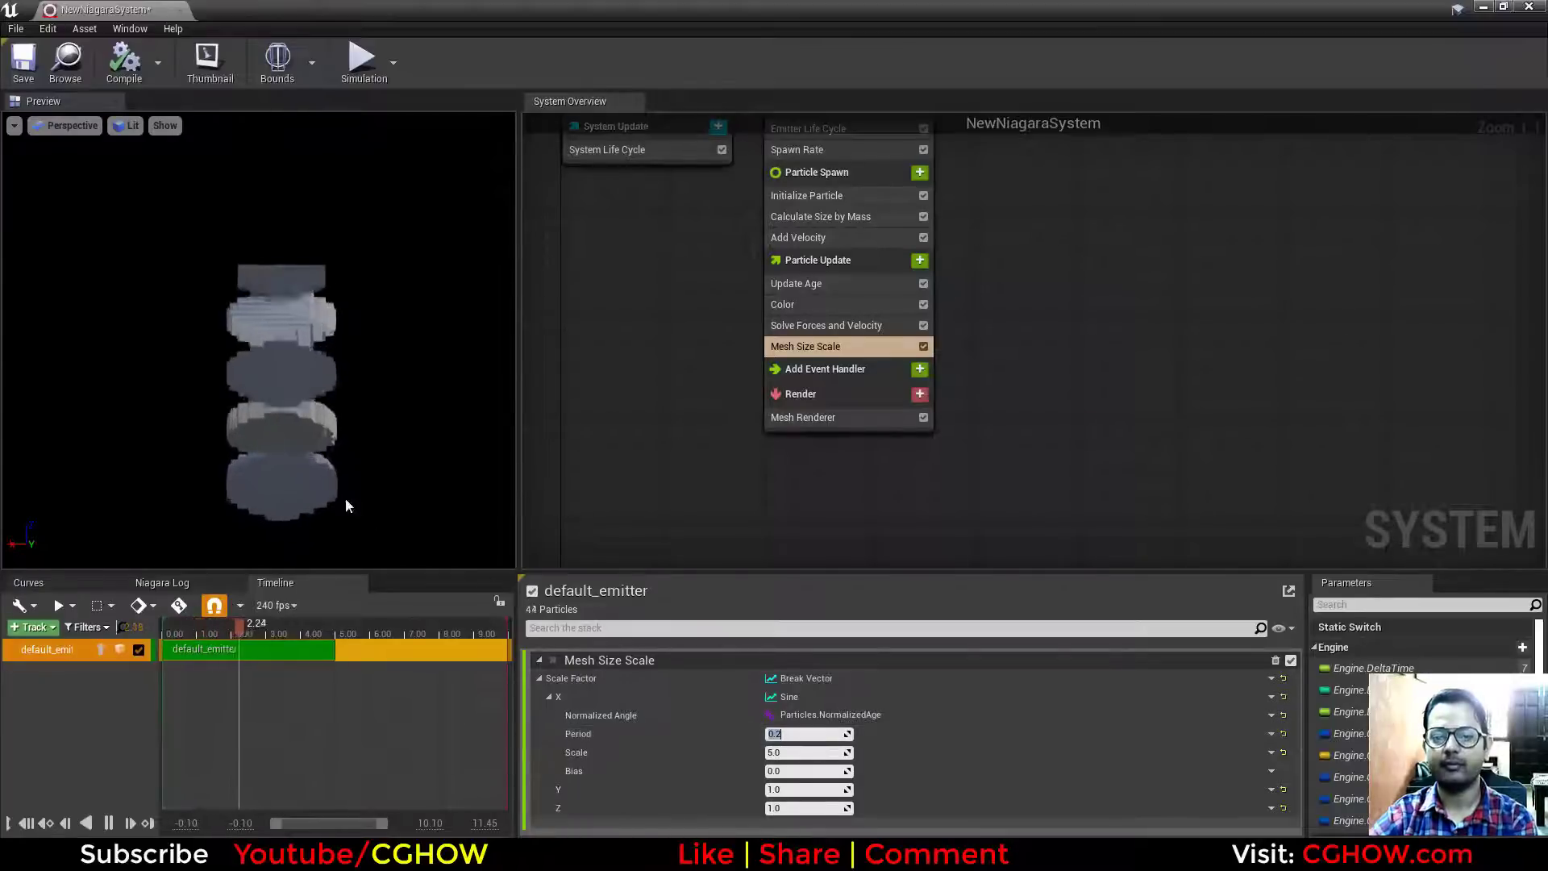
{"action": "mouse_move", "coordinate": [365, 493]}
{"action": "left_mouse_down"}
{"action": "mouse_move", "coordinate": [145, 460]}
{"action": "mouse_move", "coordinate": [222, 440]}
{"action": "mouse_move", "coordinate": [206, 436]}
{"action": "mouse_move", "coordinate": [153, 444]}
{"action": "mouse_move", "coordinate": [356, 505]}
{"action": "left_mouse_up"}
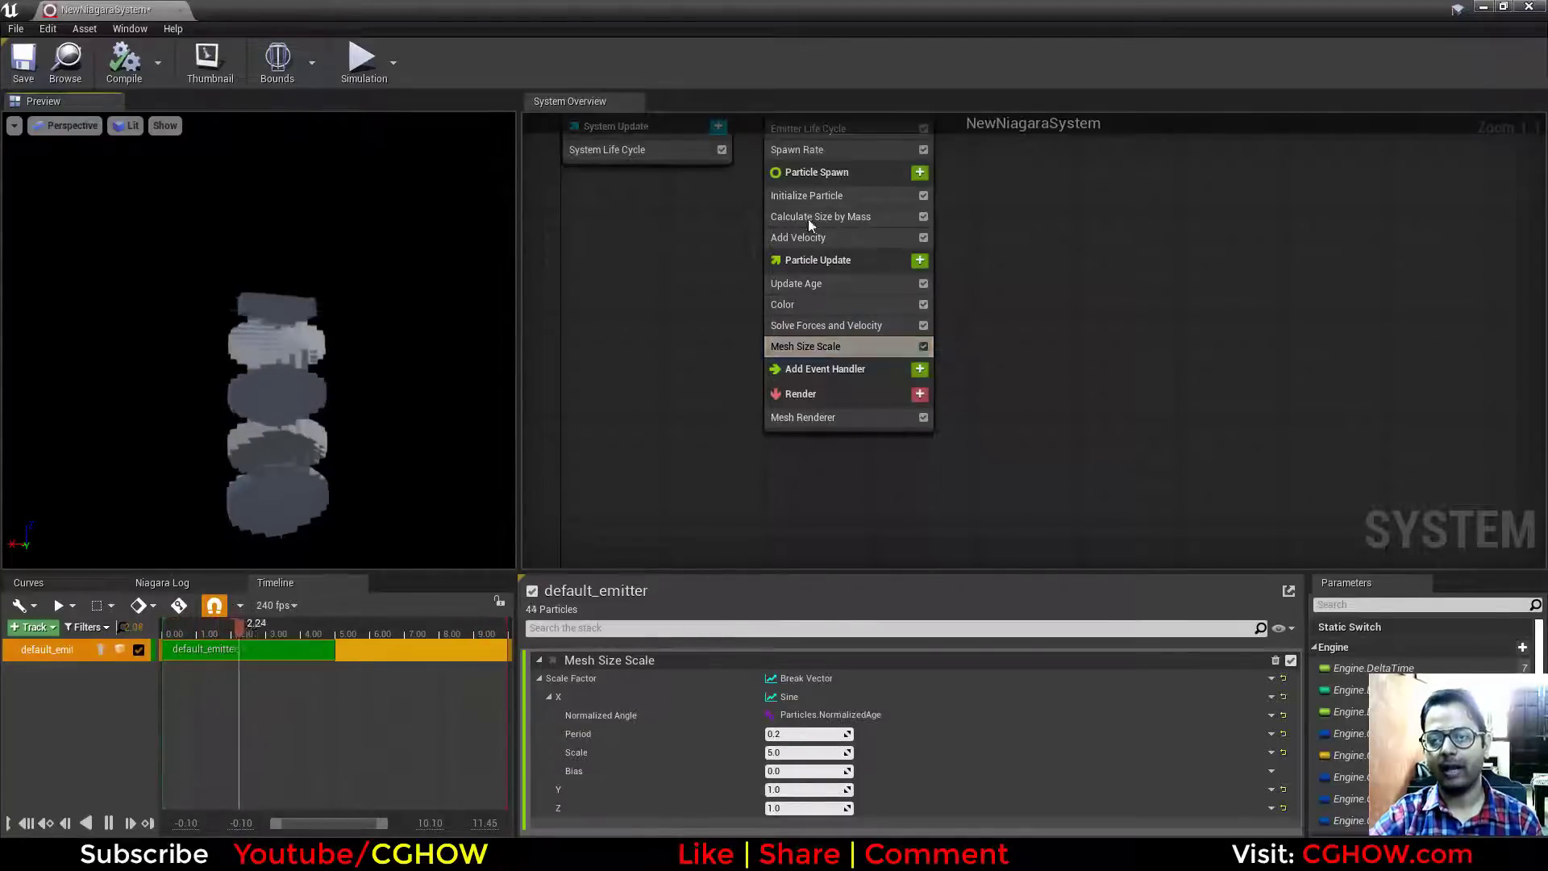
{"action": "right_click_drag", "start_coordinate": [722, 246], "coordinate": [722, 384]}
{"action": "mouse_move", "coordinate": [371, 339]}
{"action": "left_mouse_down"}
{"action": "mouse_move", "coordinate": [322, 322]}
{"action": "mouse_move", "coordinate": [367, 343]}
{"action": "left_mouse_up"}
{"action": "right_click_drag", "start_coordinate": [1033, 404], "coordinate": [1066, 319]}
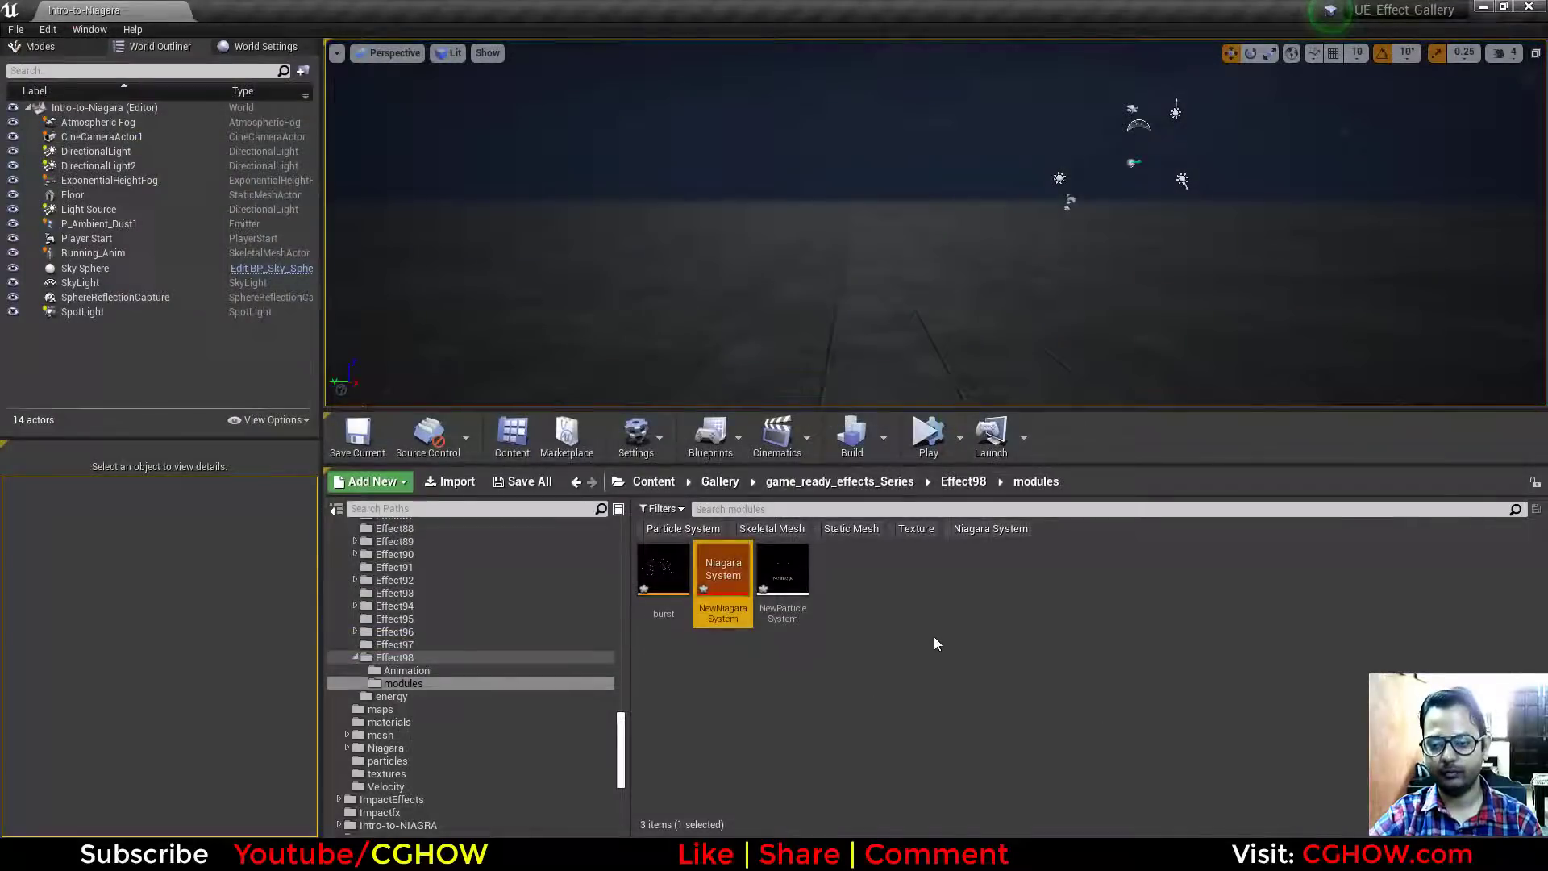
Step: Create an empty Niagara System named crulnoise in the modules folder and open it
{"action": "left_click", "coordinate": [935, 642]}
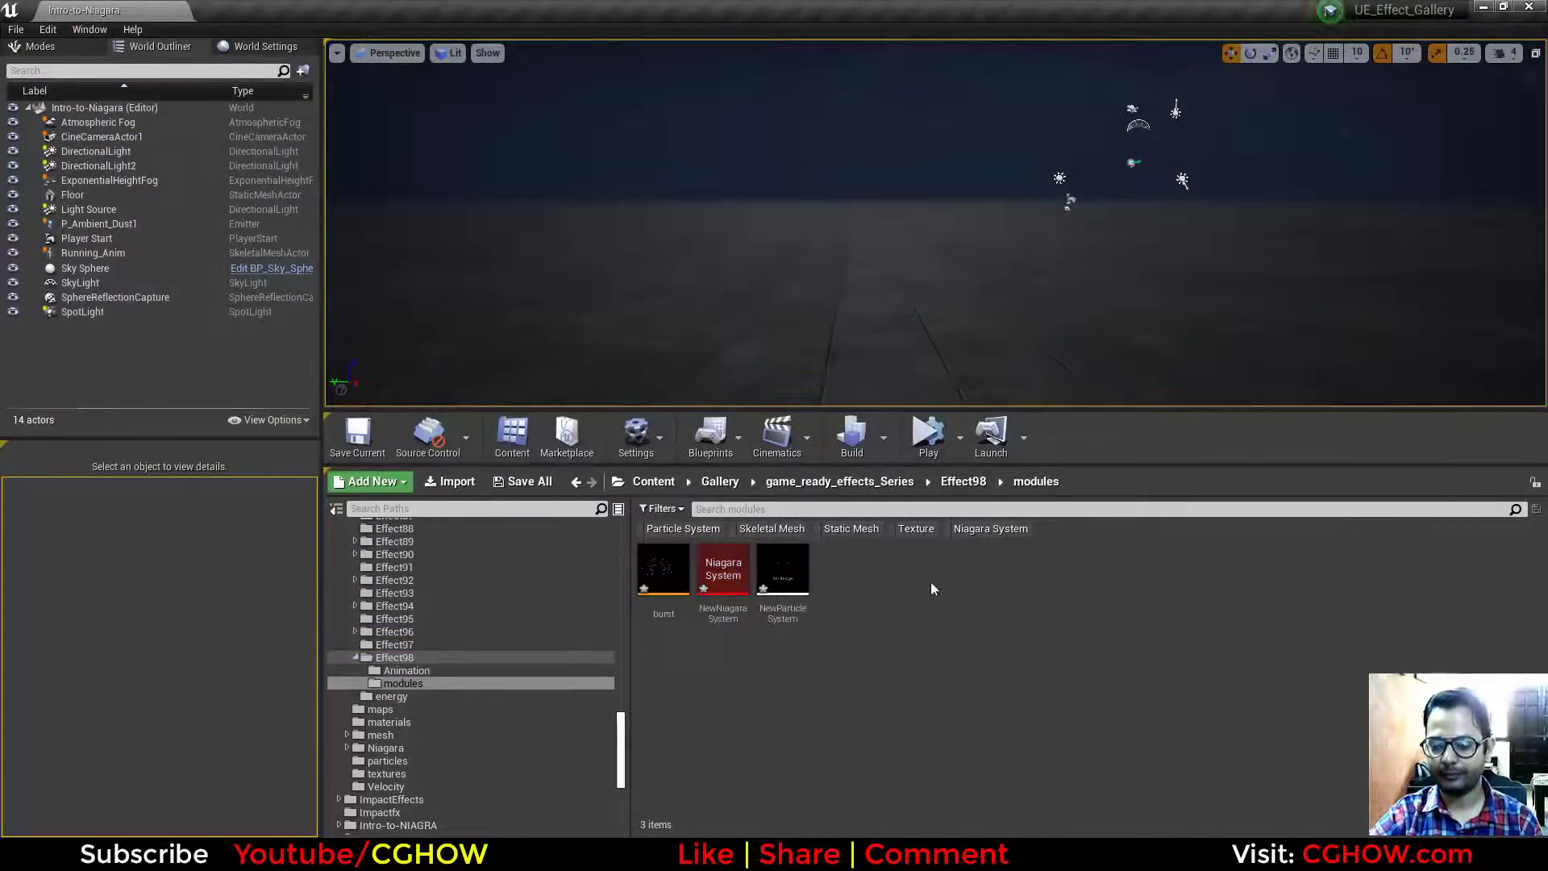
{"action": "right_click", "coordinate": [924, 624]}
{"action": "mouse_move", "coordinate": [1022, 491]}
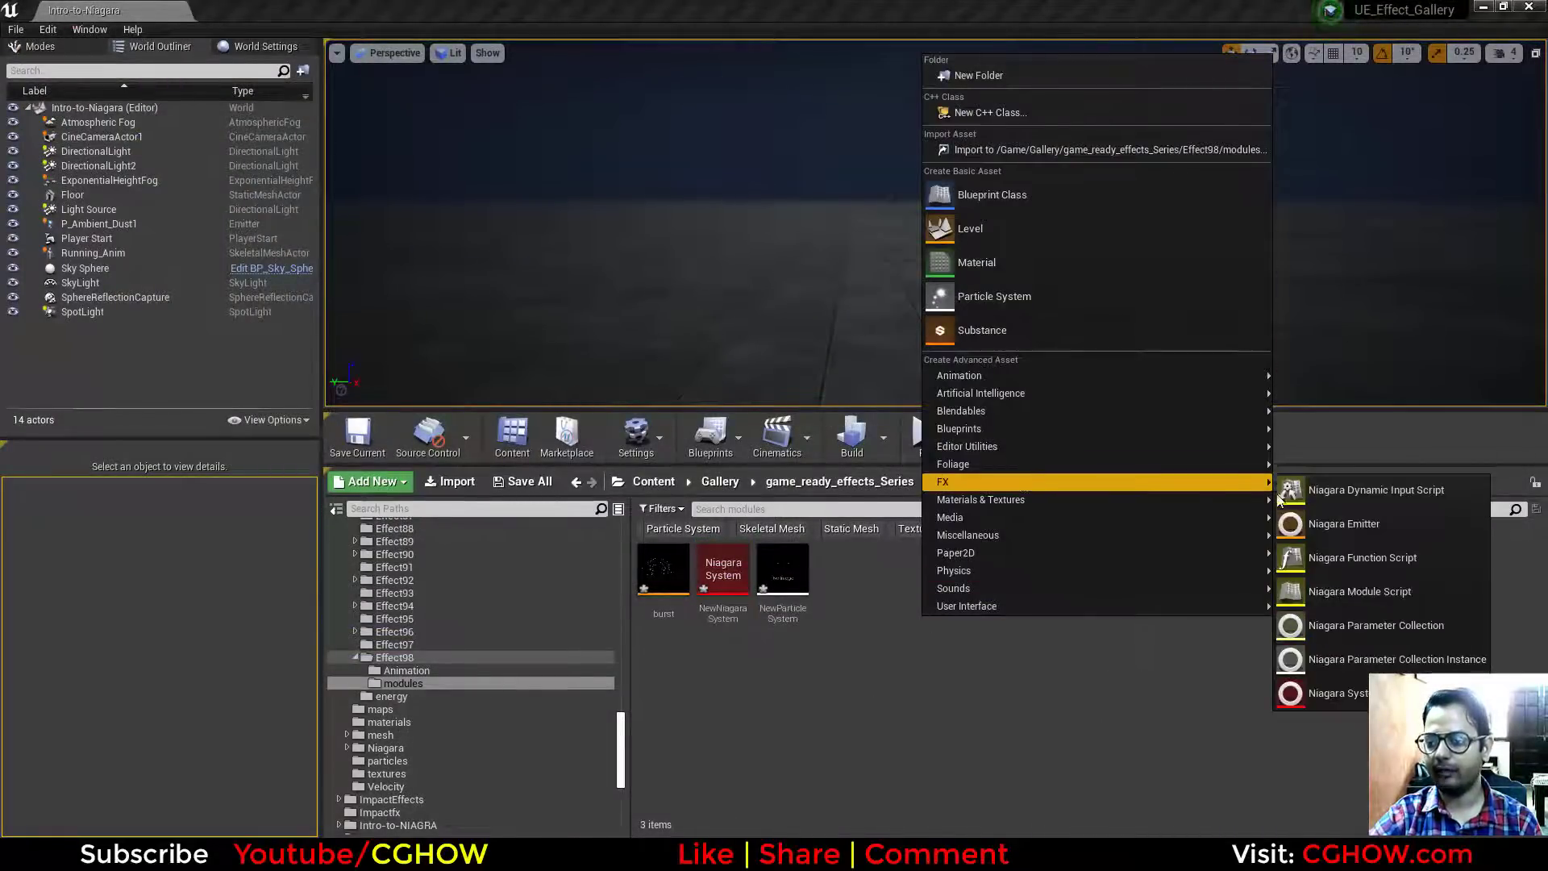
{"action": "left_click", "coordinate": [1352, 691]}
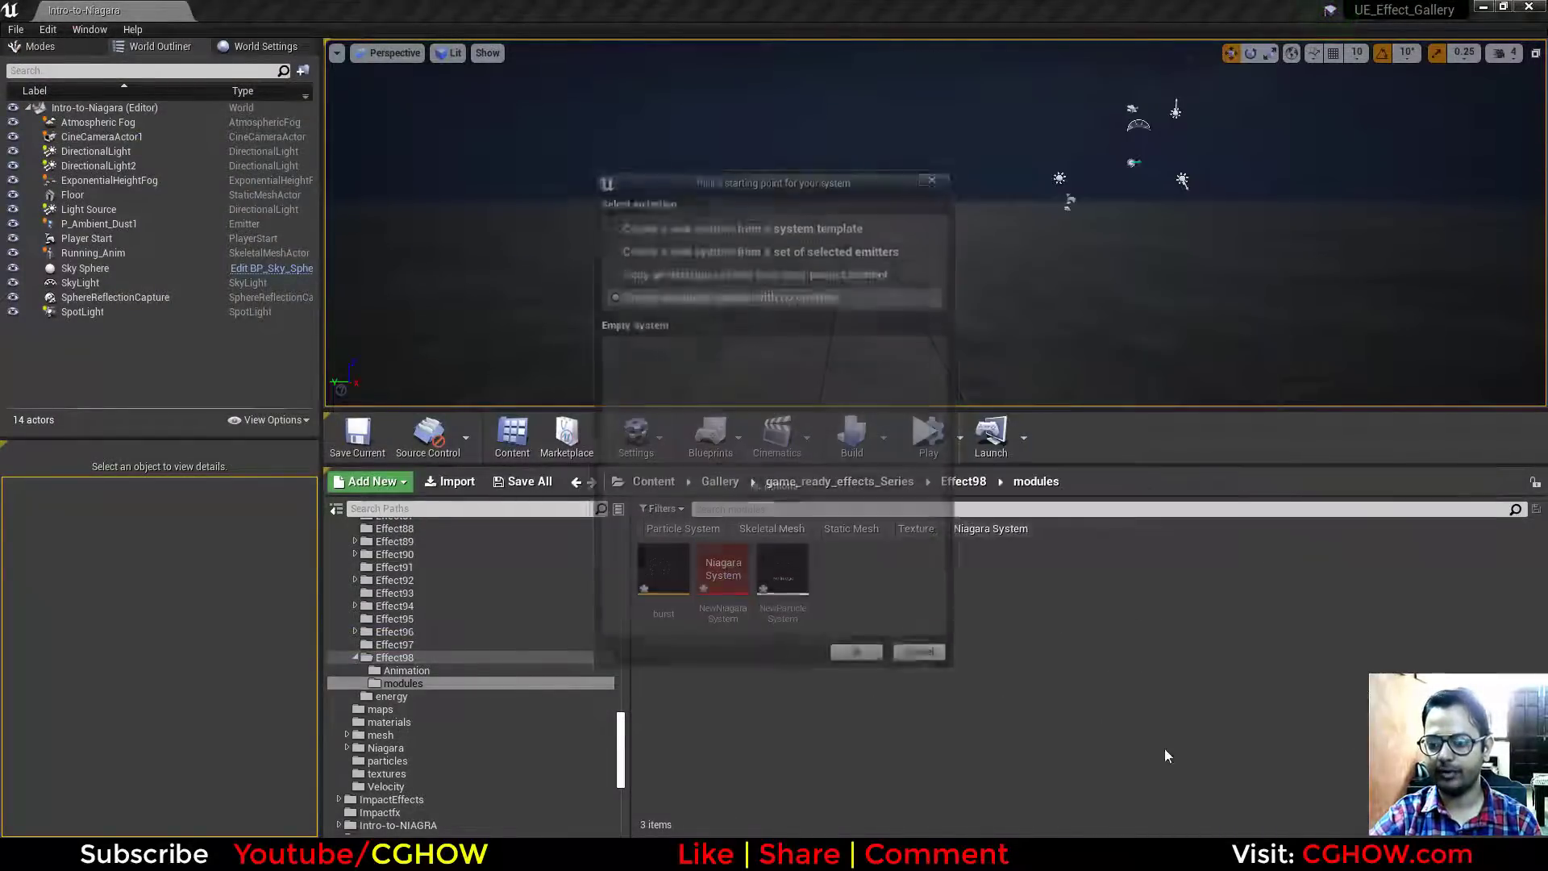
{"action": "left_click", "coordinate": [871, 659]}
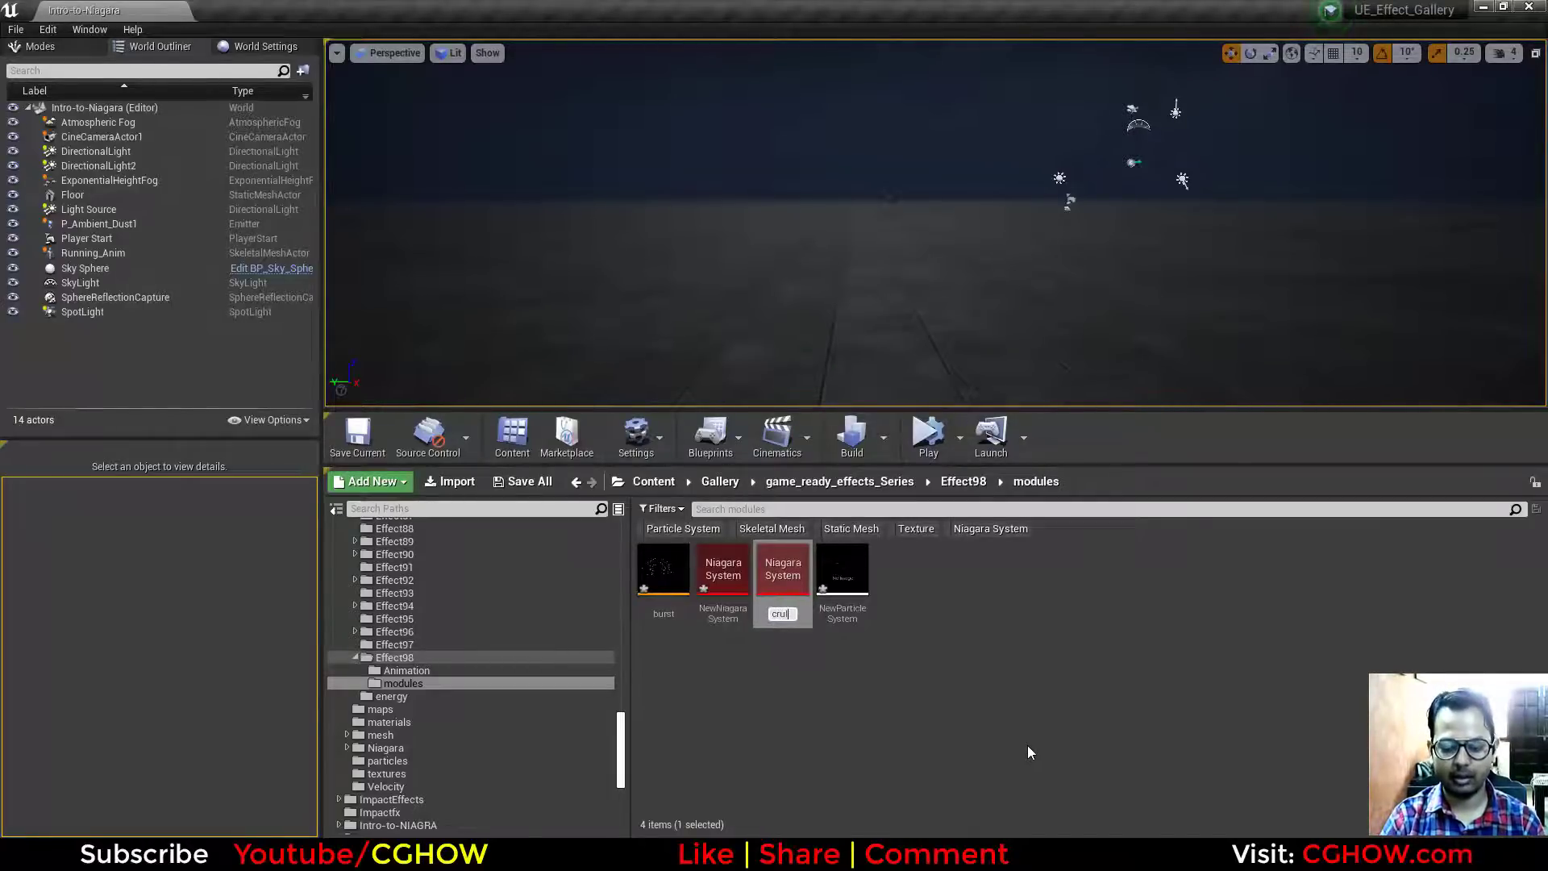
{"action": "key", "text": "Return"}
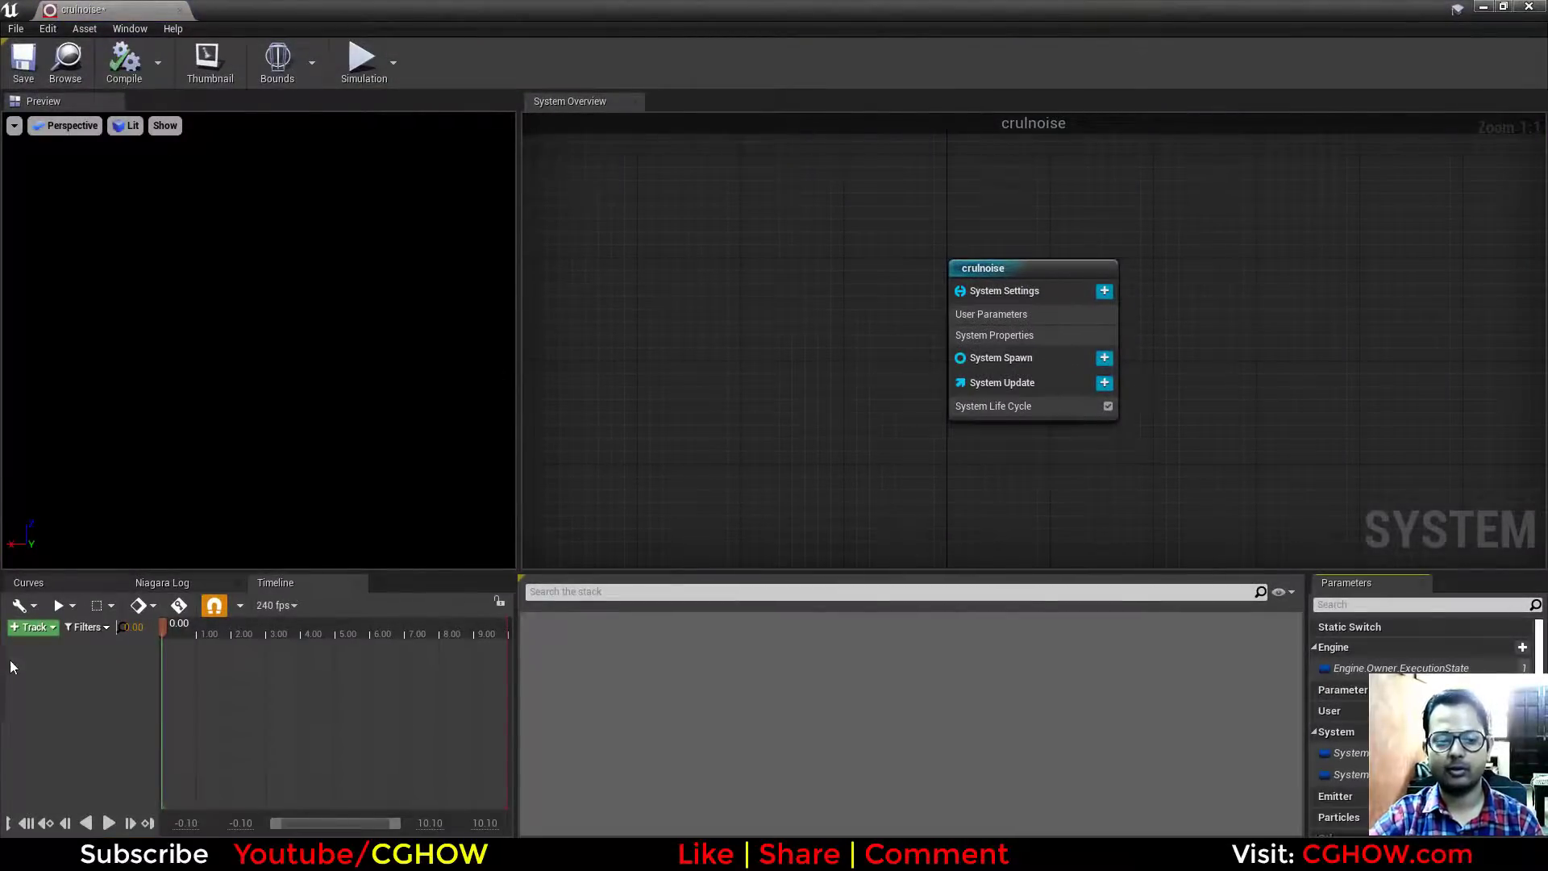
Step: Add the default_emitter emitter to the crulnoise system
{"action": "right_click", "coordinate": [50, 669]}
{"action": "mouse_move", "coordinate": [88, 678]}
{"action": "type", "text": "d"}
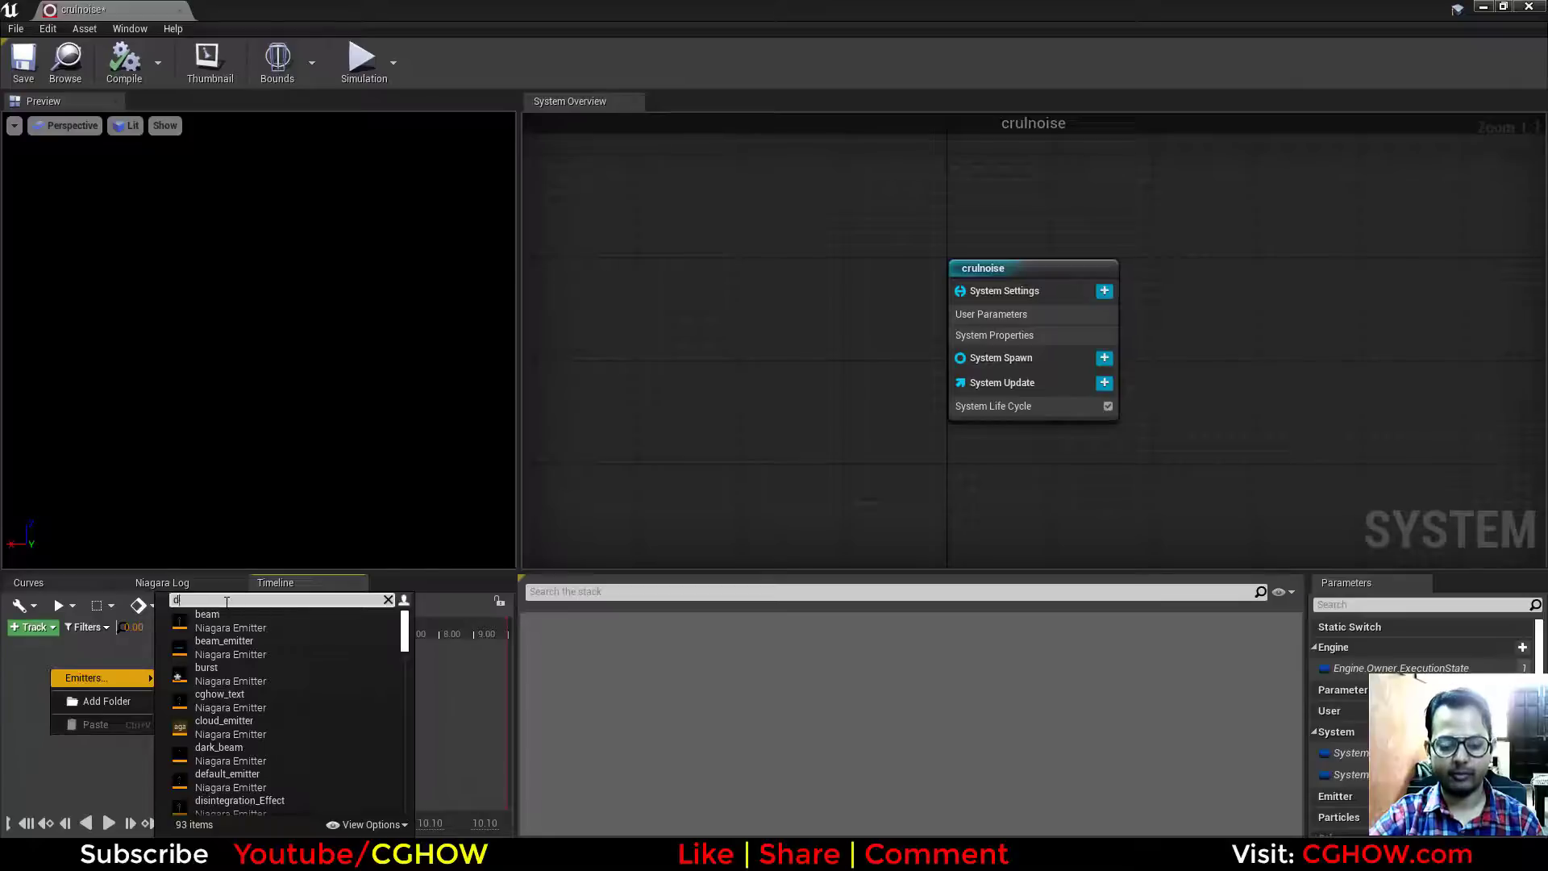
{"action": "type", "text": "ef"}
{"action": "left_click", "coordinate": [230, 621]}
{"action": "left_click", "coordinate": [82, 700]}
{"action": "left_click", "coordinate": [78, 657]}
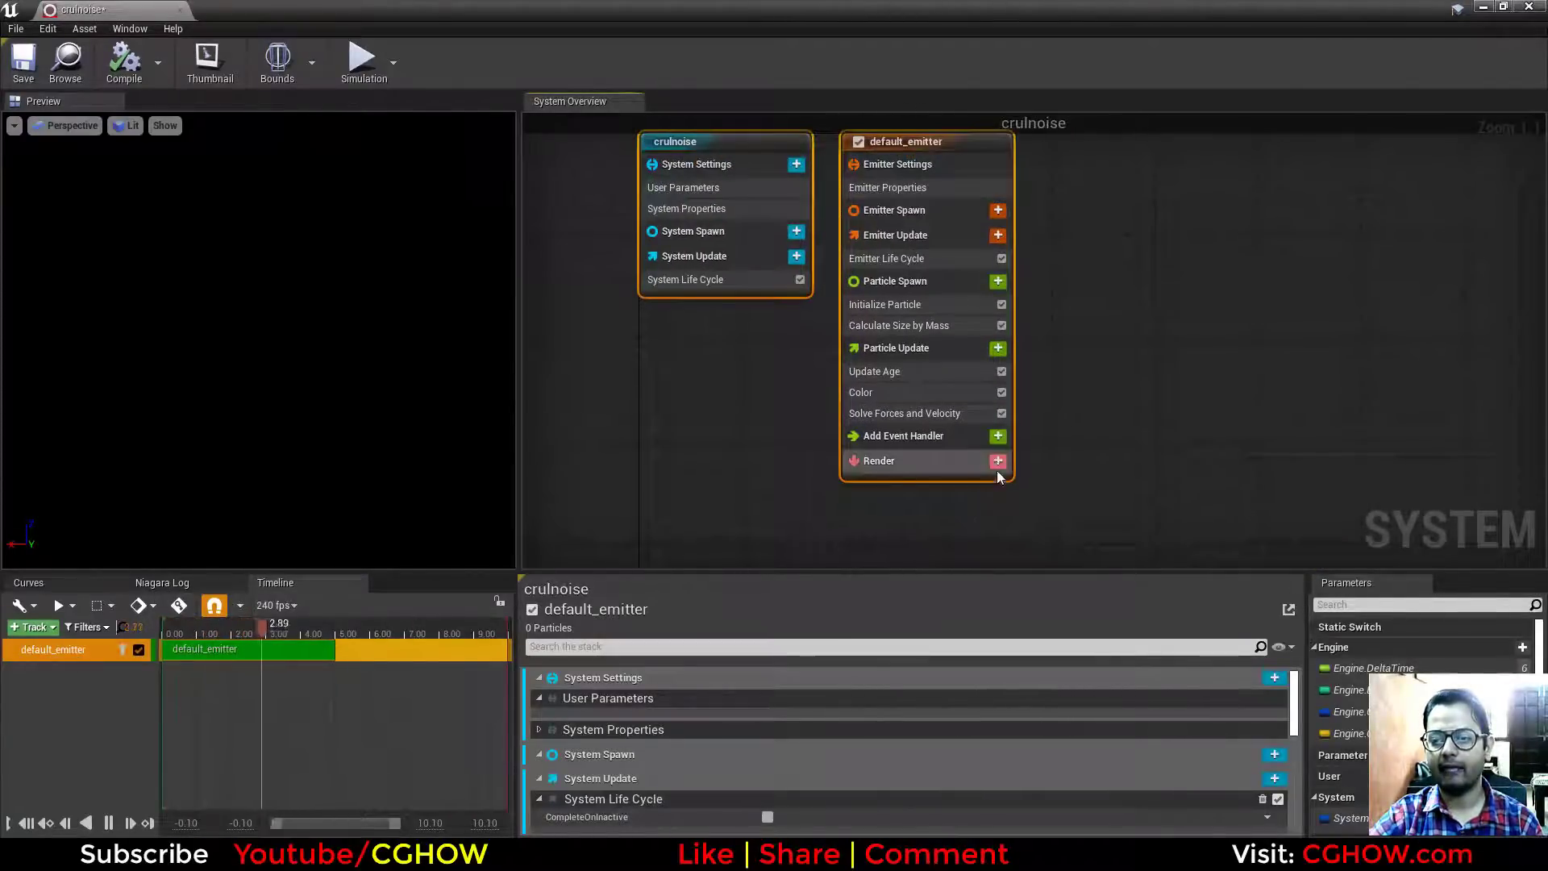
Step: Add a Sprite Renderer to default_emitter and assign it the m_Radial material
{"action": "left_click", "coordinate": [997, 461]}
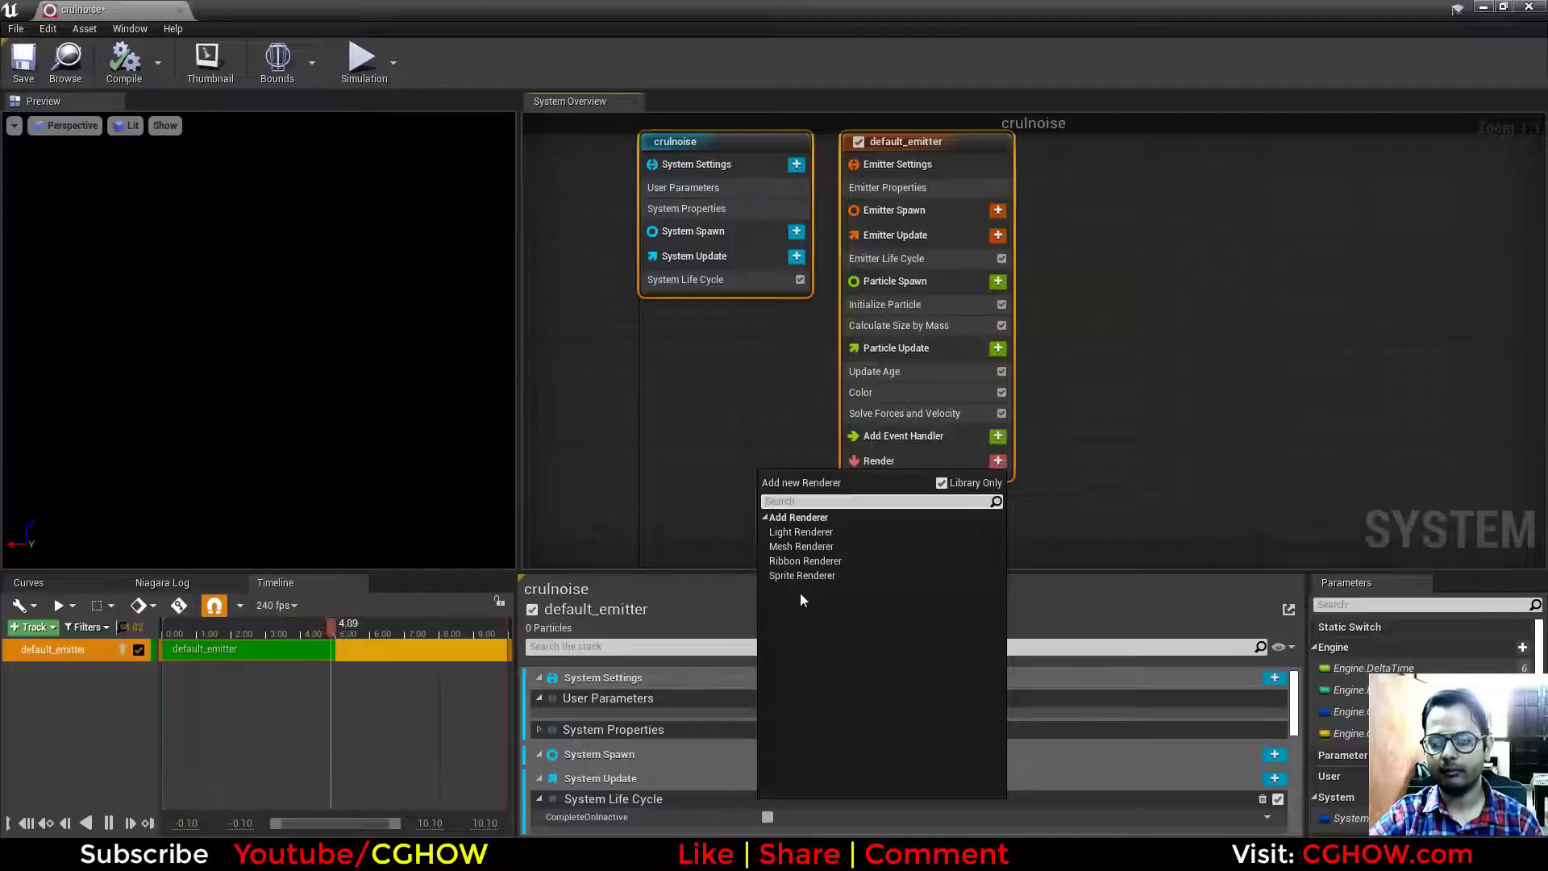
{"action": "left_click", "coordinate": [789, 575]}
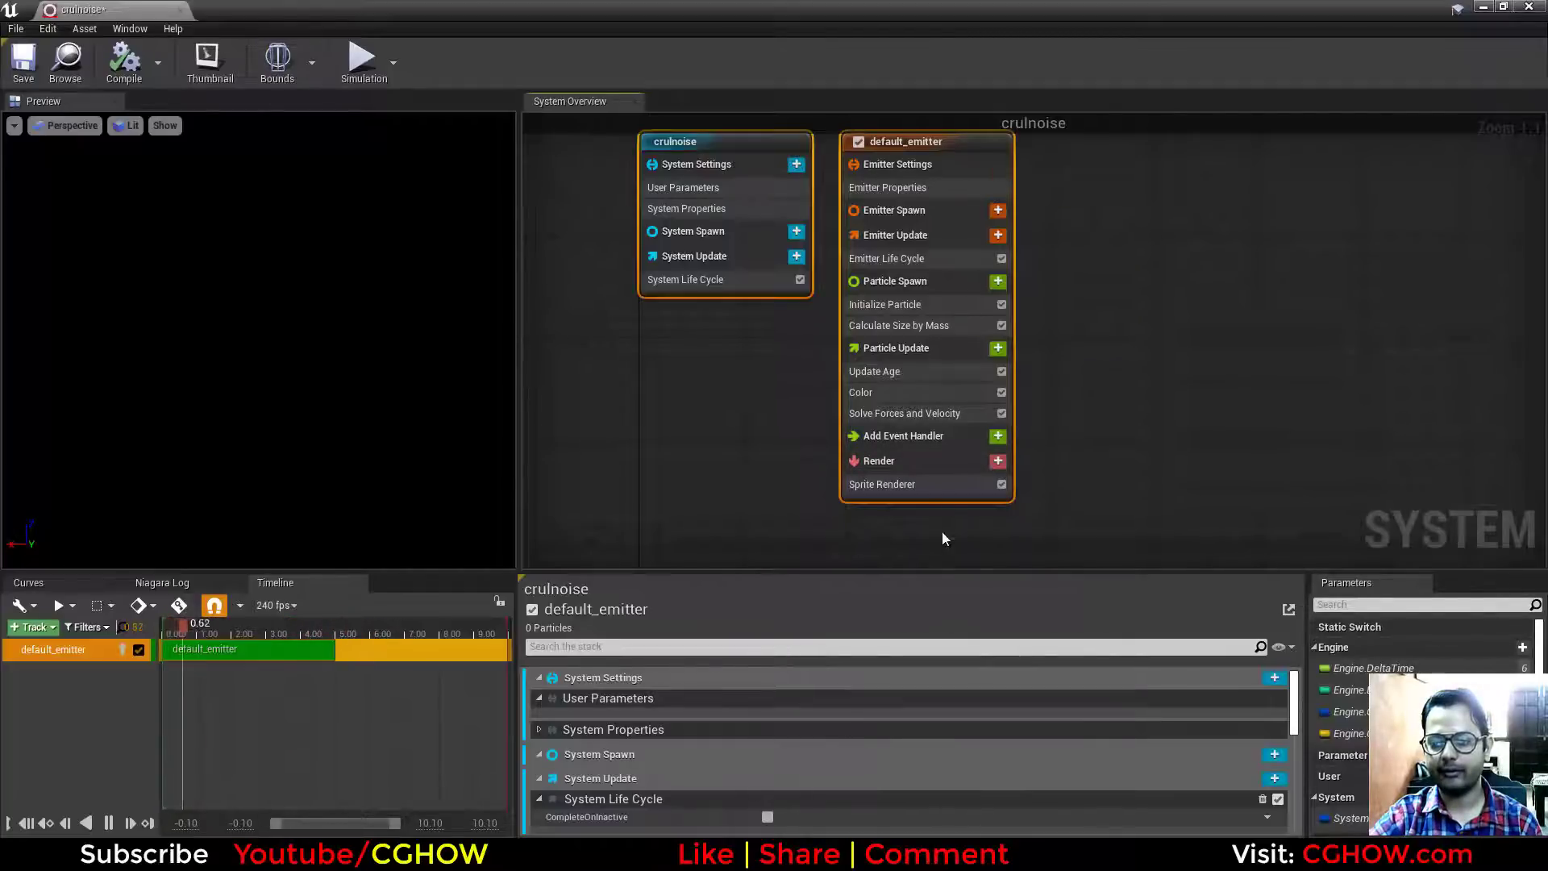
{"action": "left_click", "coordinate": [928, 492]}
{"action": "left_click", "coordinate": [872, 704]}
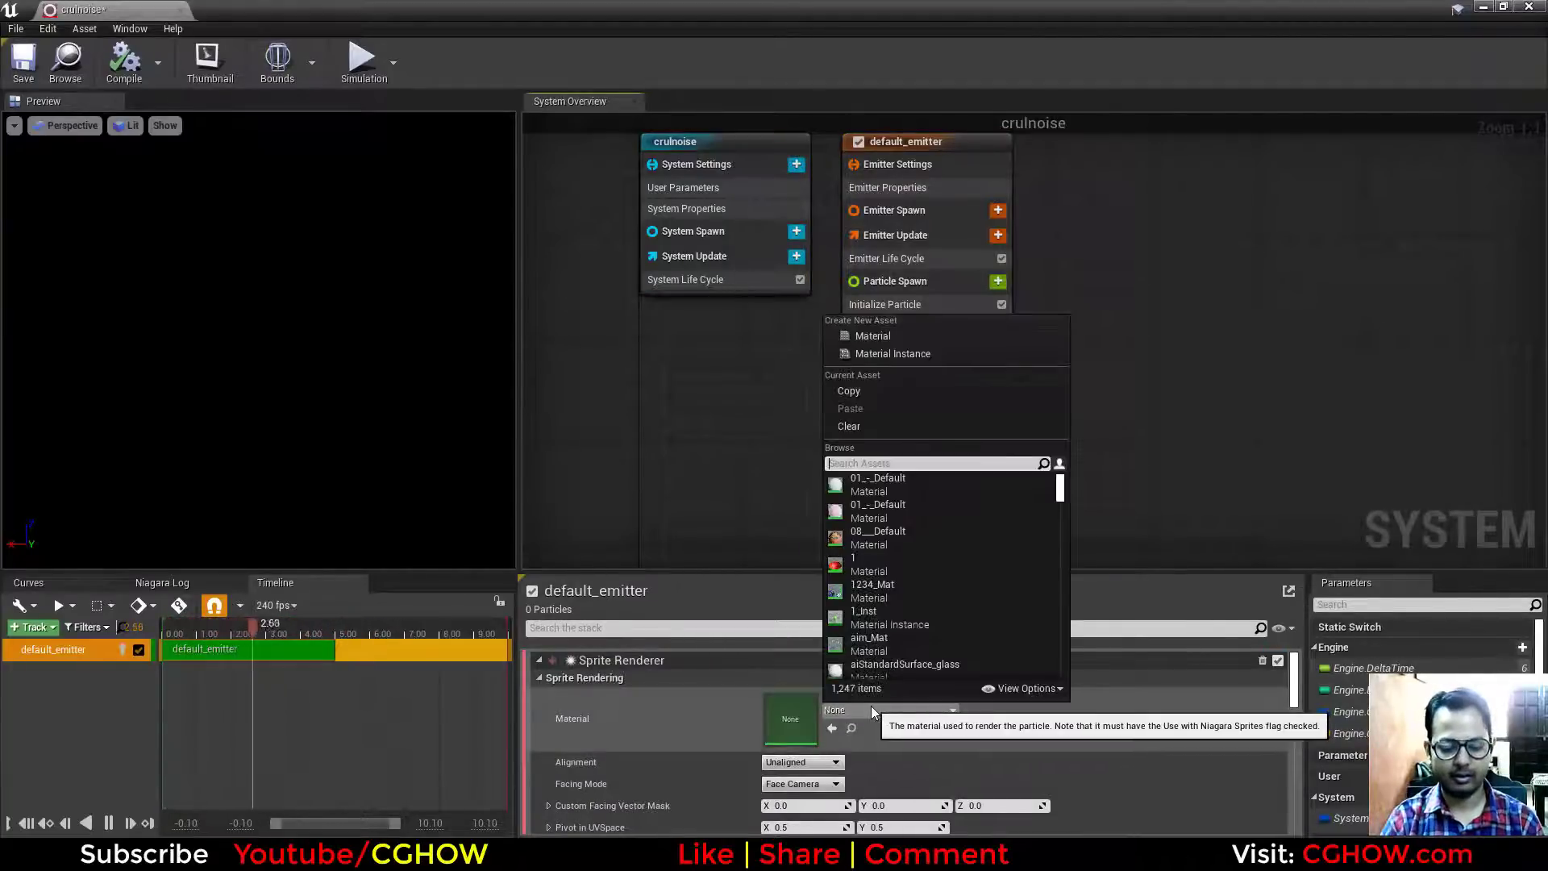
{"action": "type", "text": "radial"}
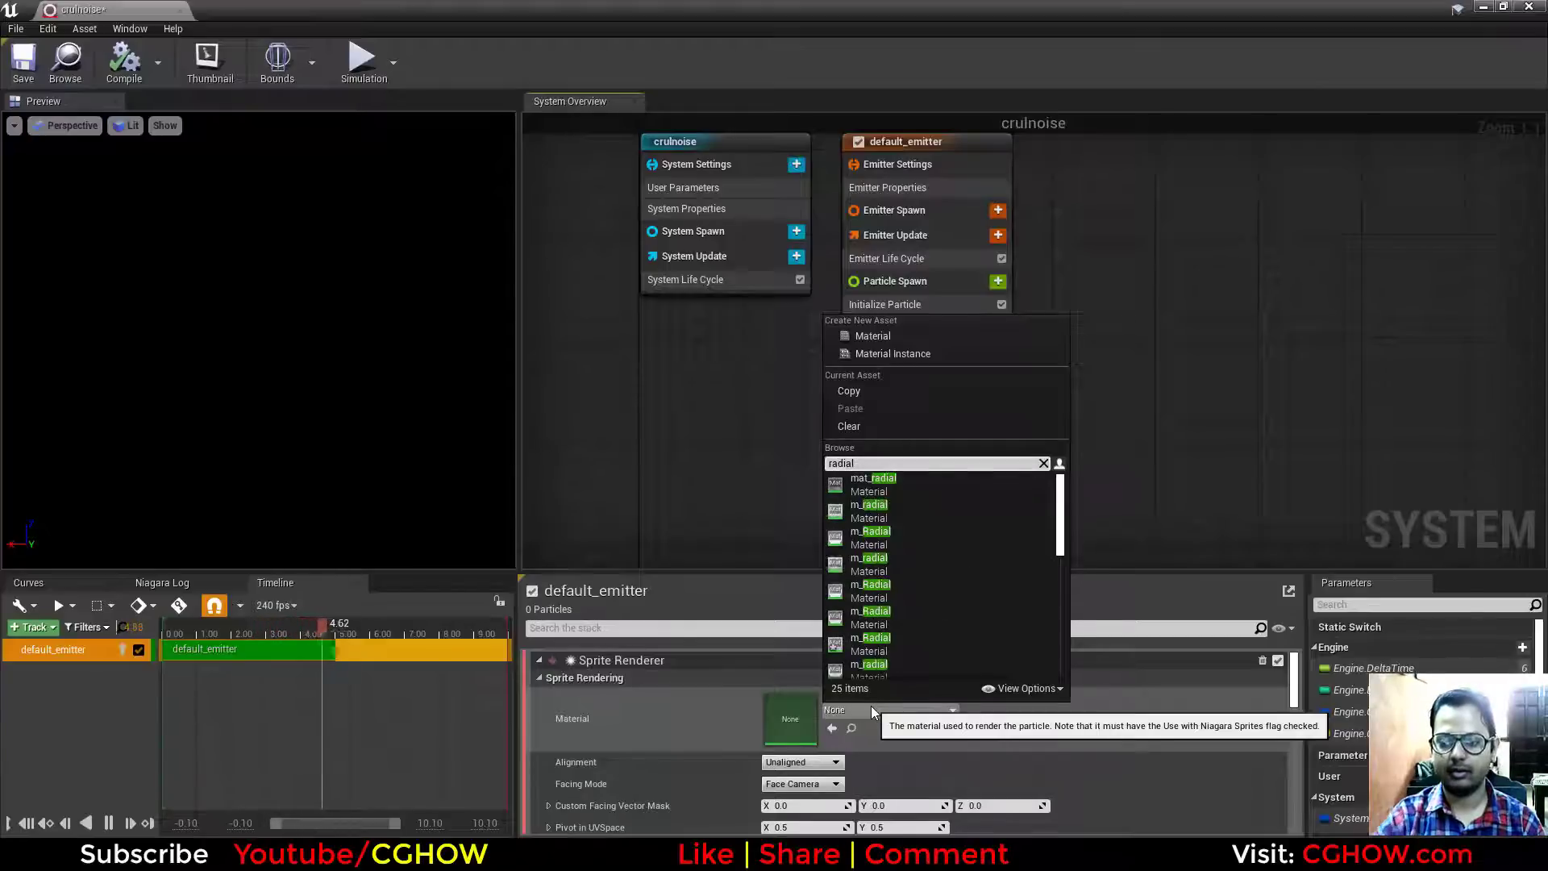
{"action": "left_click", "coordinate": [887, 534]}
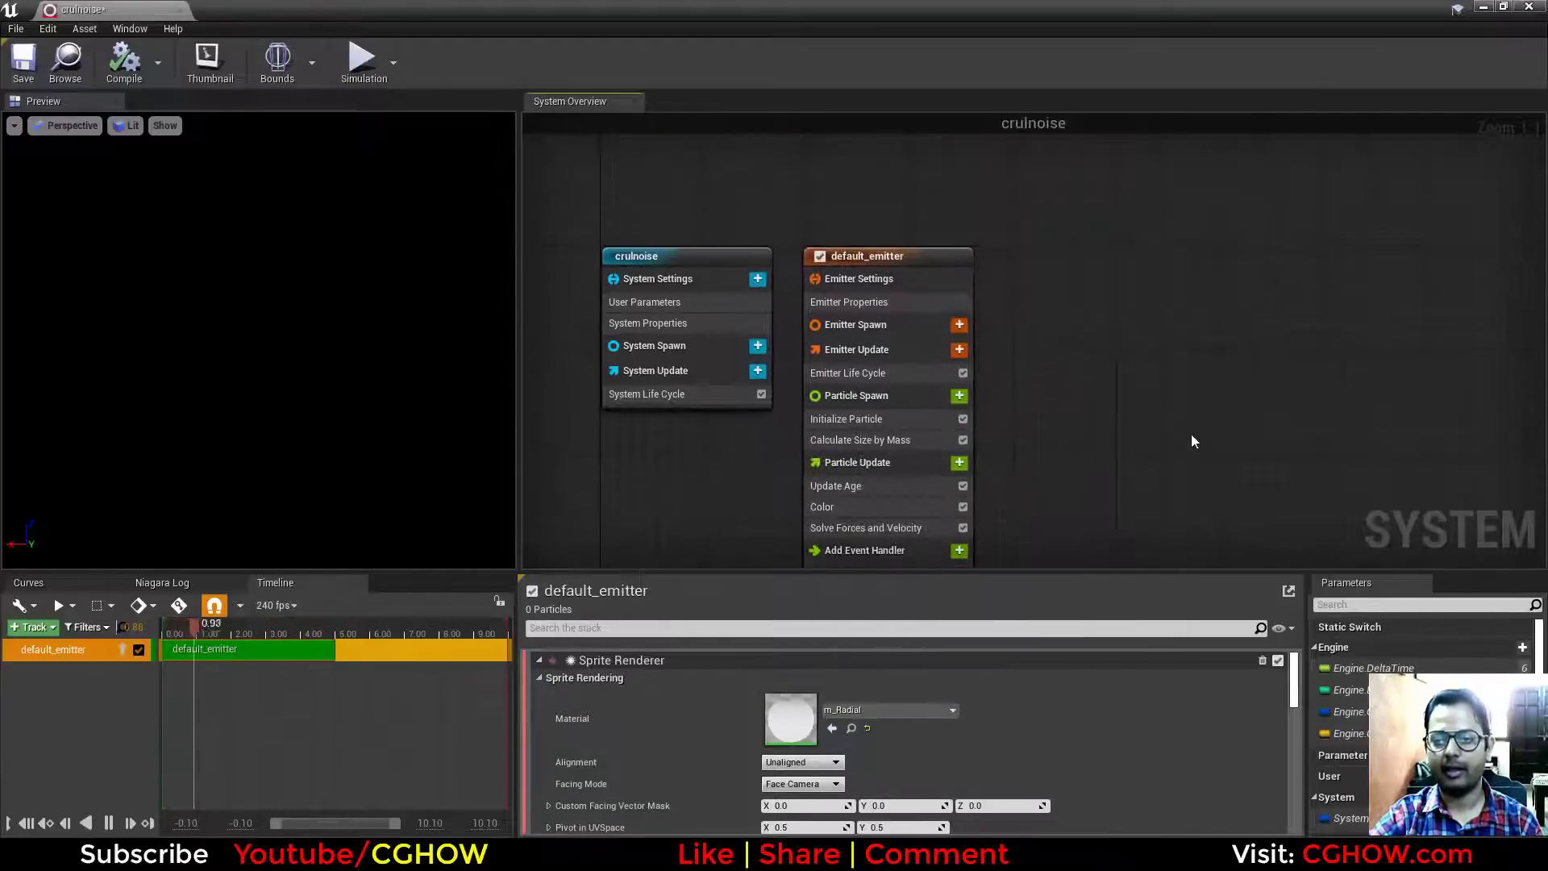
Step: Add a Spawn Rate module to the Emitter Update group and set its spawn rate to 200
{"action": "left_click", "coordinate": [962, 244]}
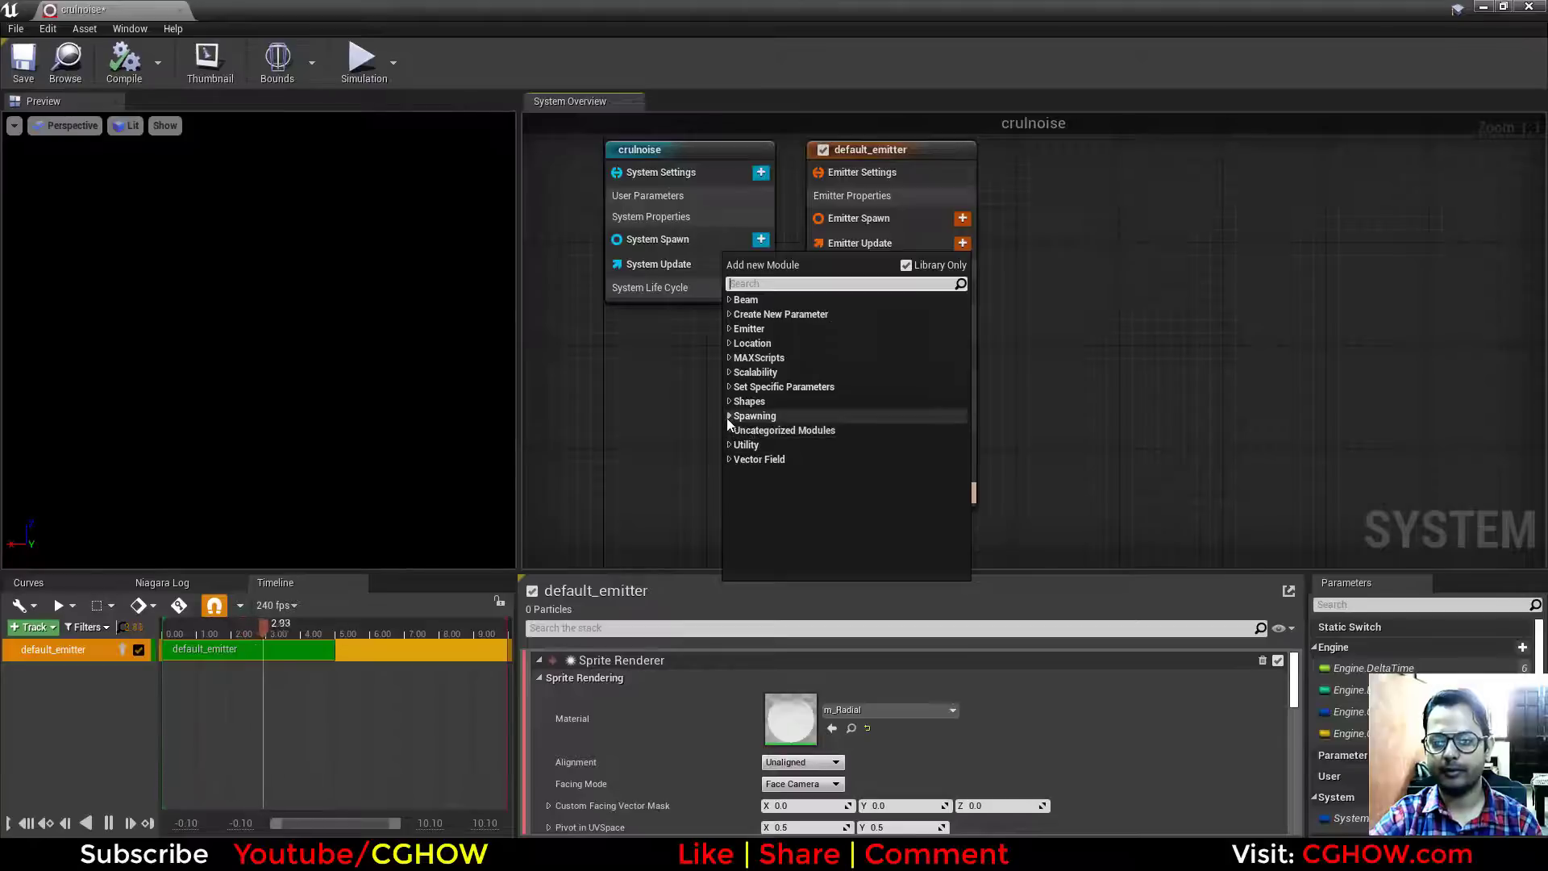
{"action": "left_click", "coordinate": [729, 416]}
{"action": "left_click", "coordinate": [790, 474]}
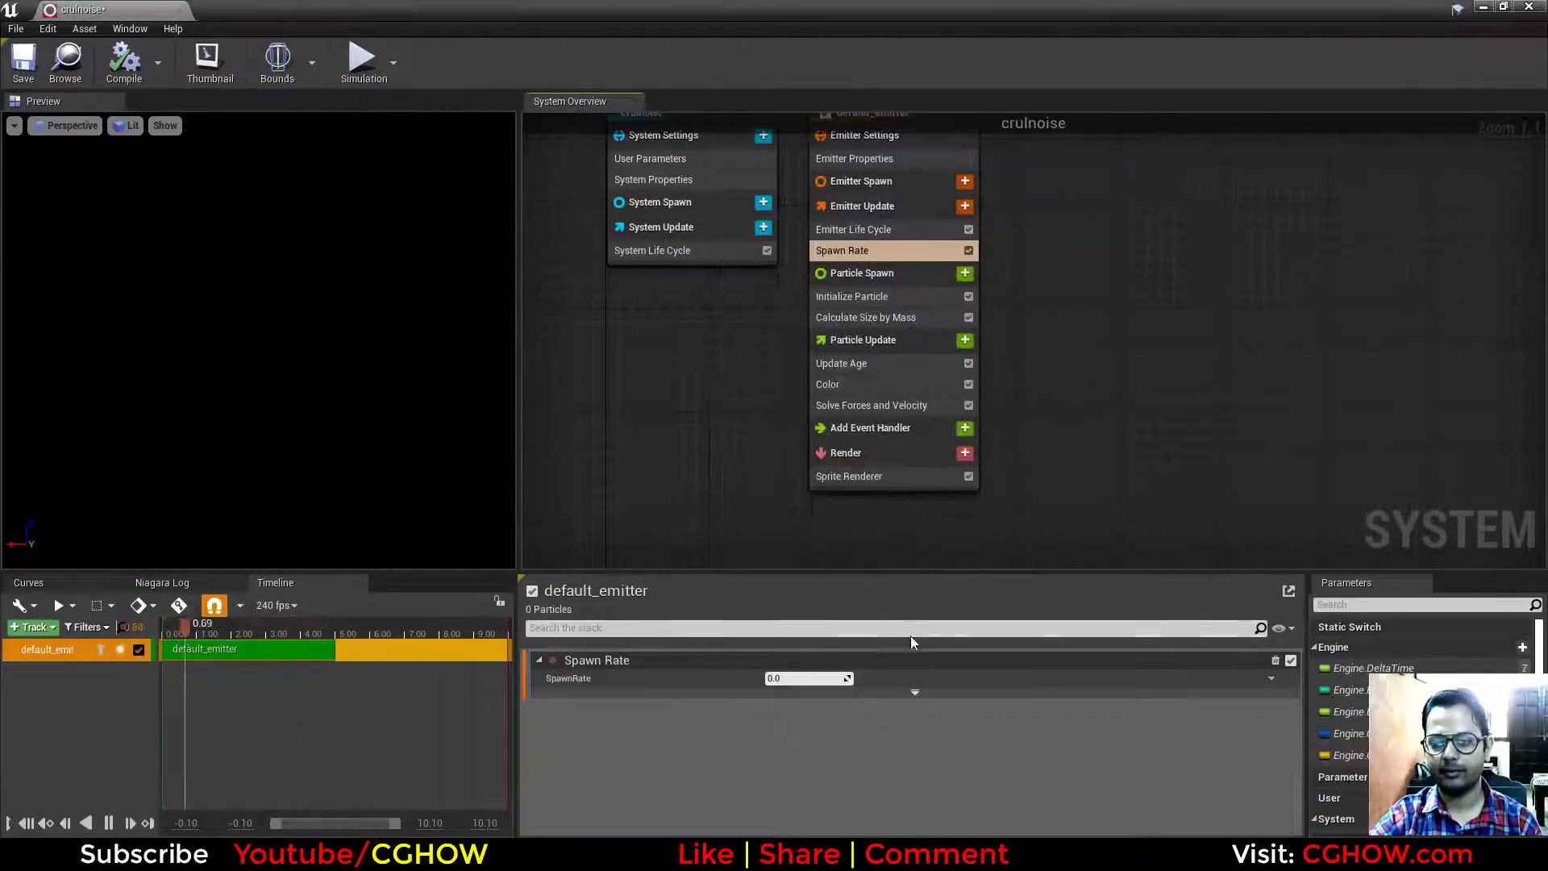
{"action": "left_click", "coordinate": [810, 672]}
{"action": "type", "text": "200"}
{"action": "key", "text": "Return"}
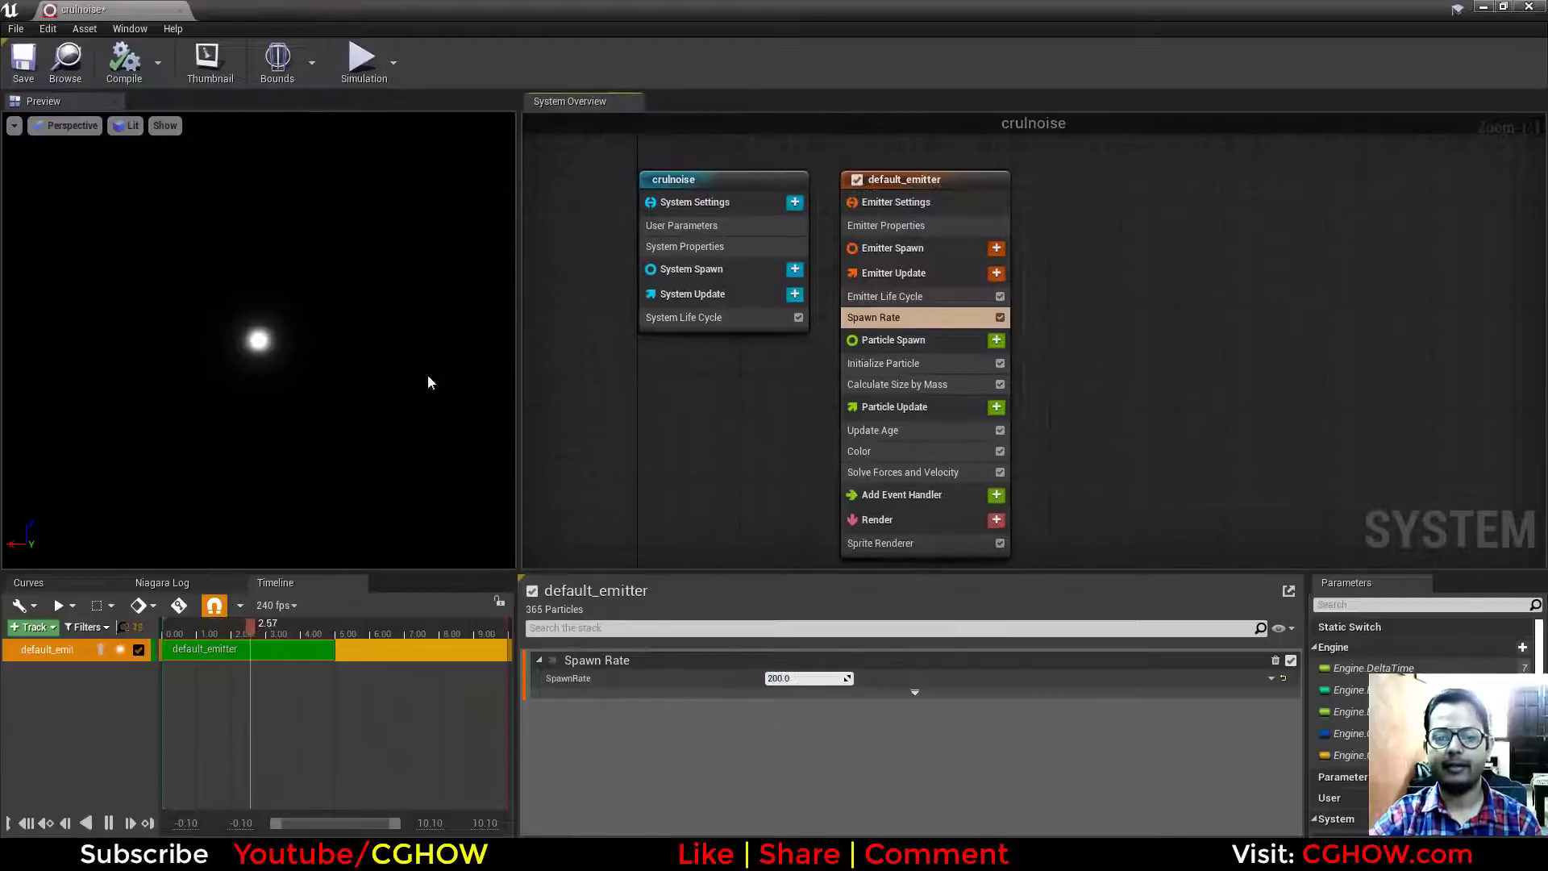
Step: Try an Add Velocity module in the Particle Spawn group with a Z velocity of about 782, and delete it
{"action": "left_click", "coordinate": [996, 340]}
{"action": "left_click", "coordinate": [998, 341]}
{"action": "left_click", "coordinate": [997, 341]}
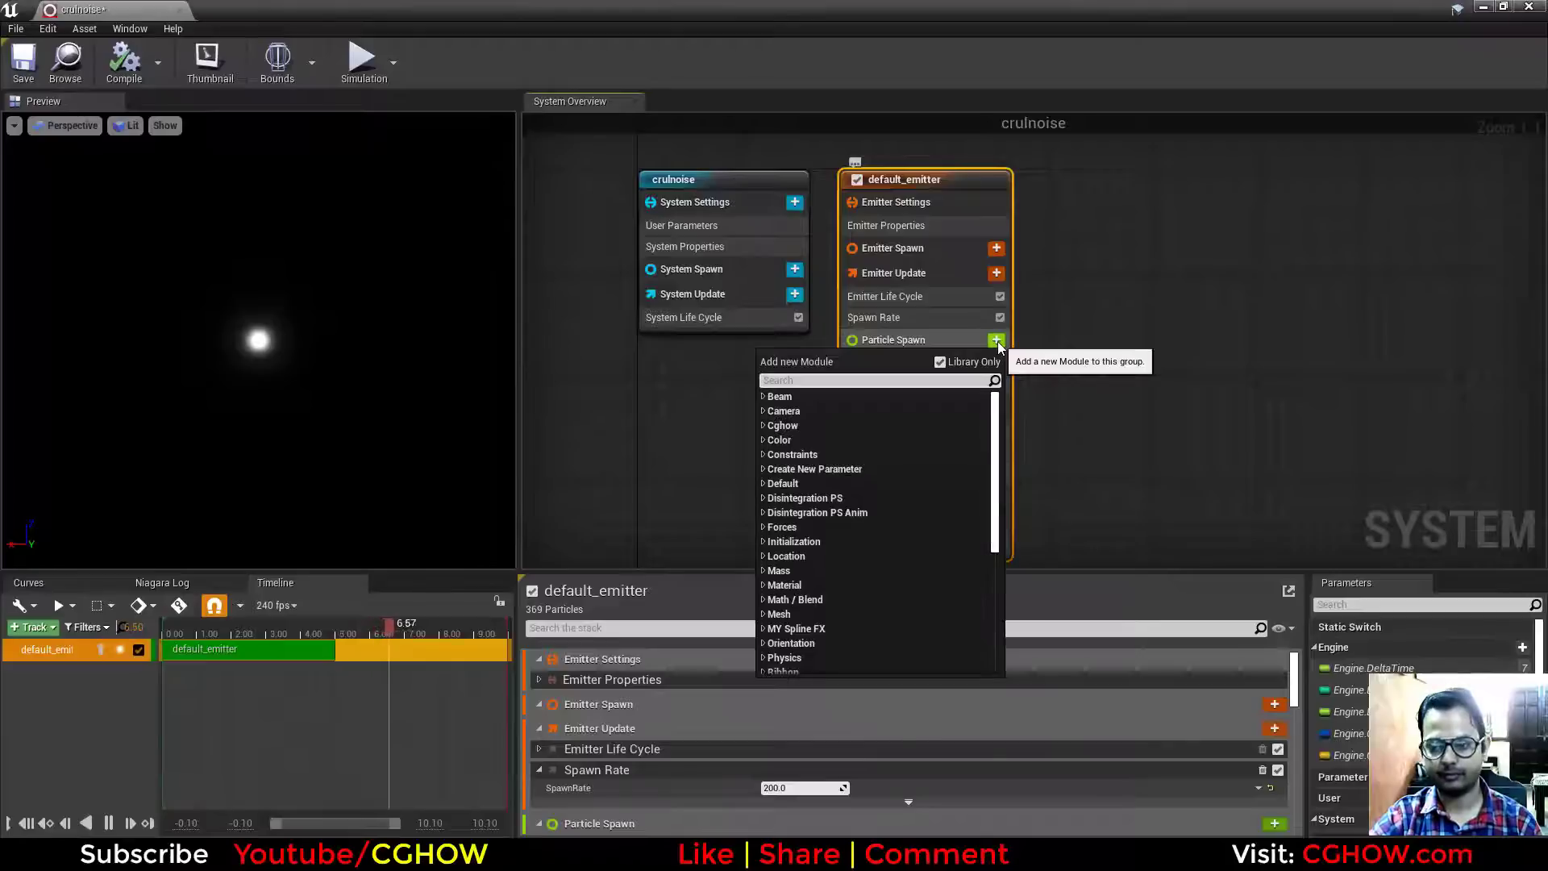
{"action": "type", "text": "ve"}
{"action": "left_click", "coordinate": [836, 569]}
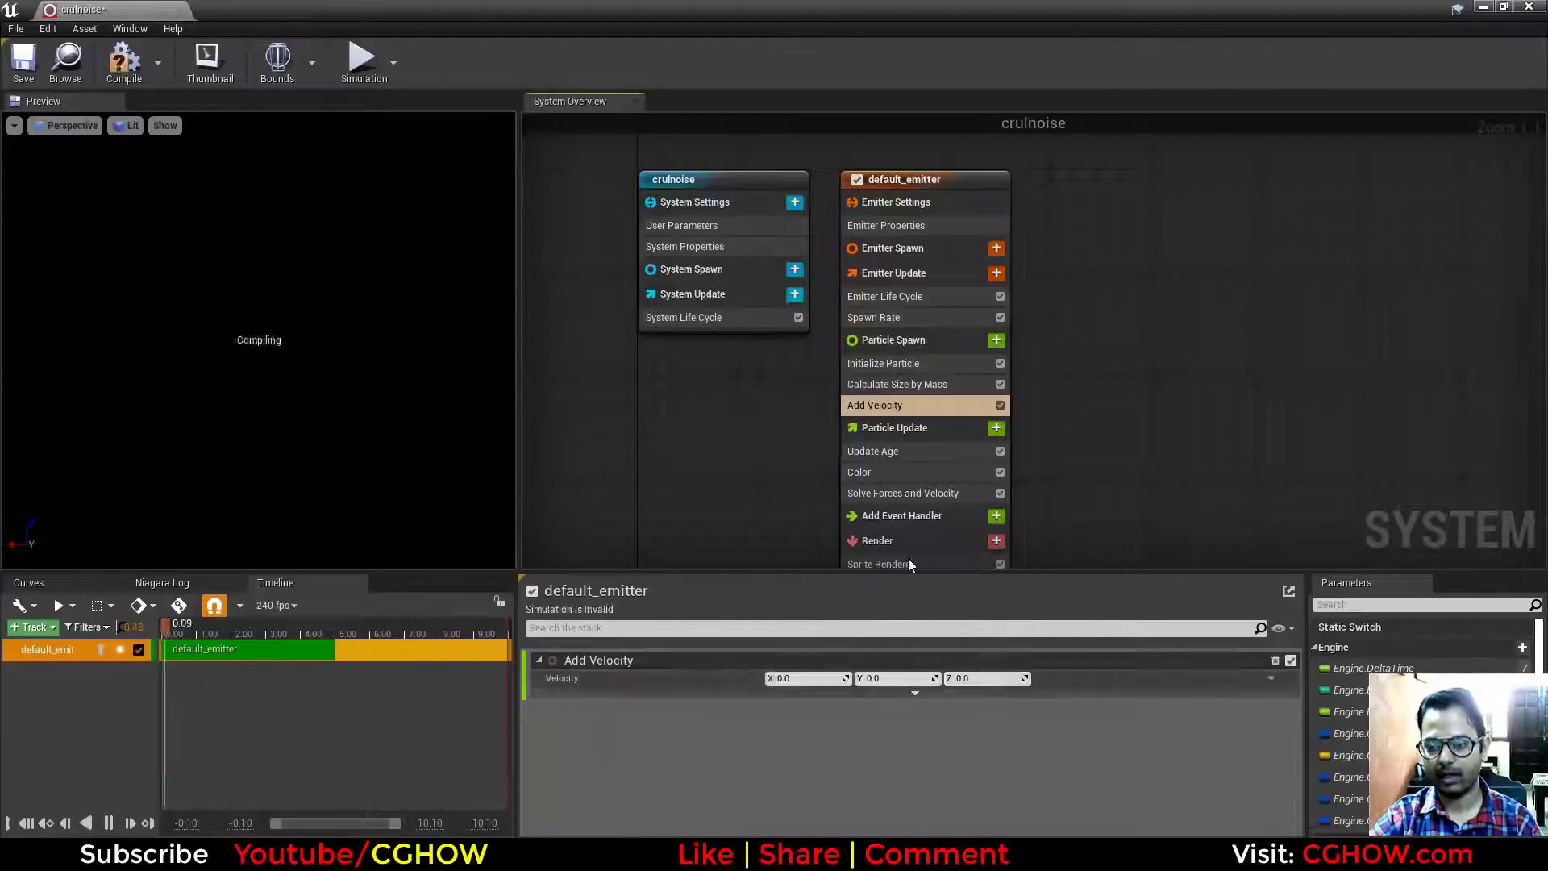
{"action": "left_click_drag", "start_coordinate": [980, 680], "coordinate": [1040, 680]}
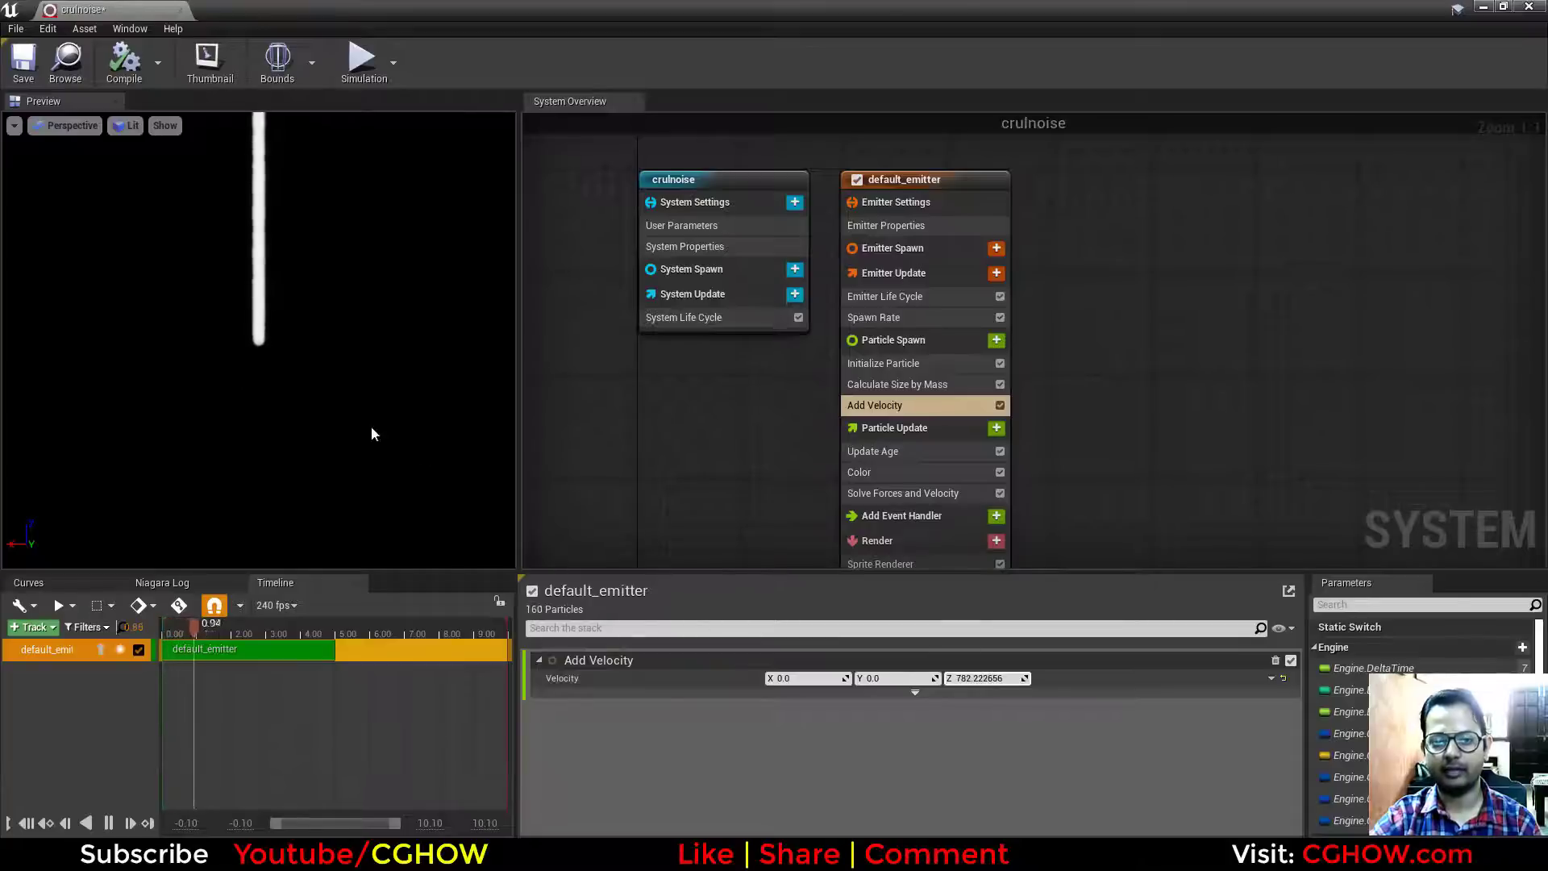
{"action": "left_click", "coordinate": [1275, 660]}
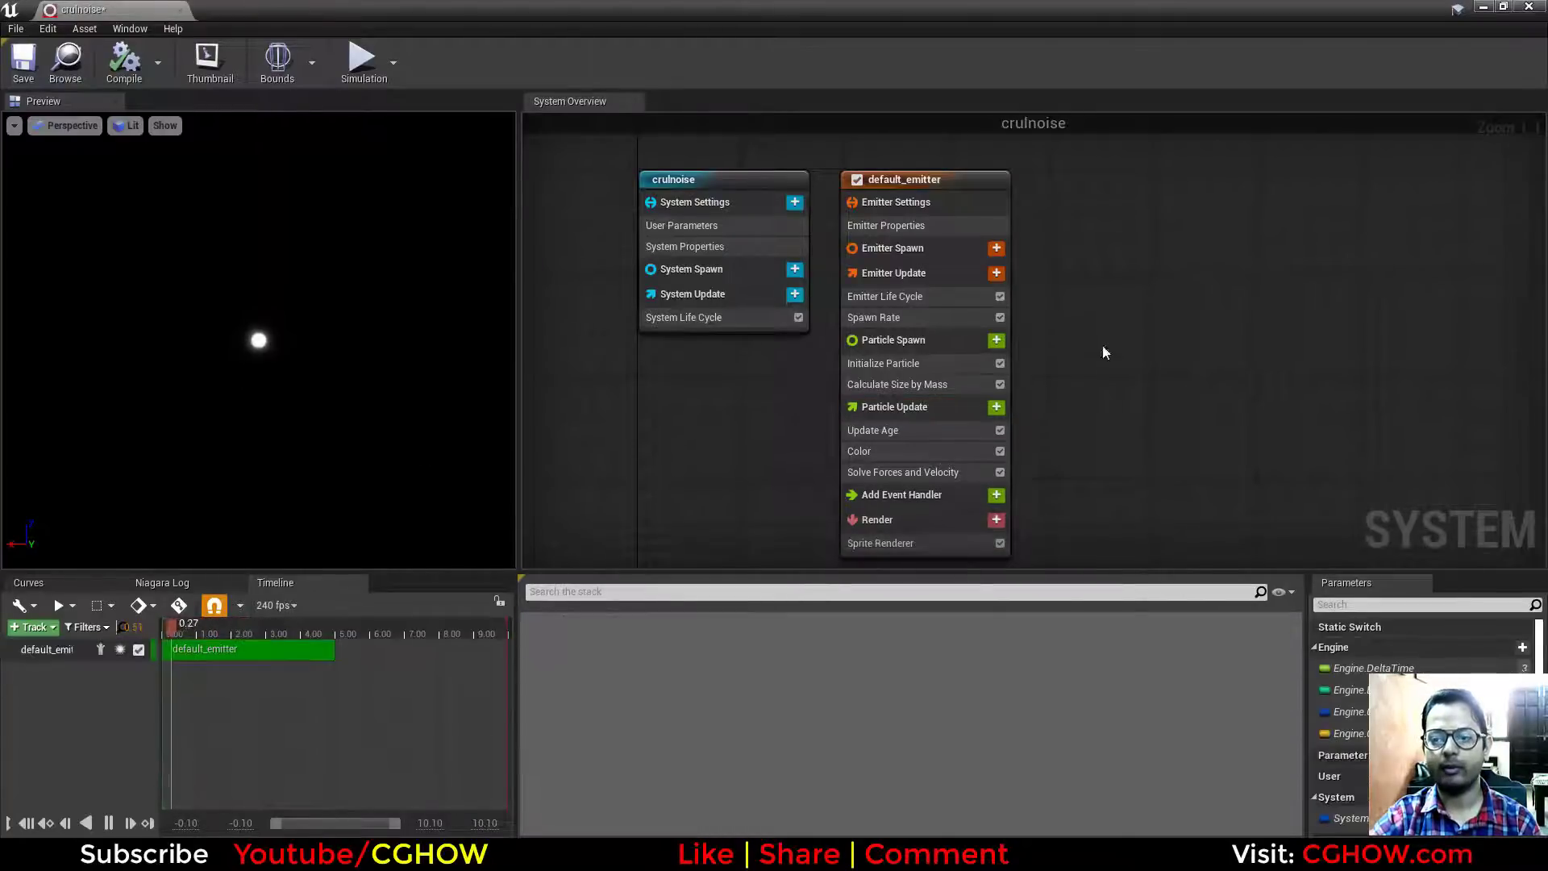
Step: Dock the crulnoise editor beside the level editor and open the NewParticleSystem asset from the modules folder
{"action": "right_click_drag", "start_coordinate": [1103, 346], "coordinate": [1099, 281]}
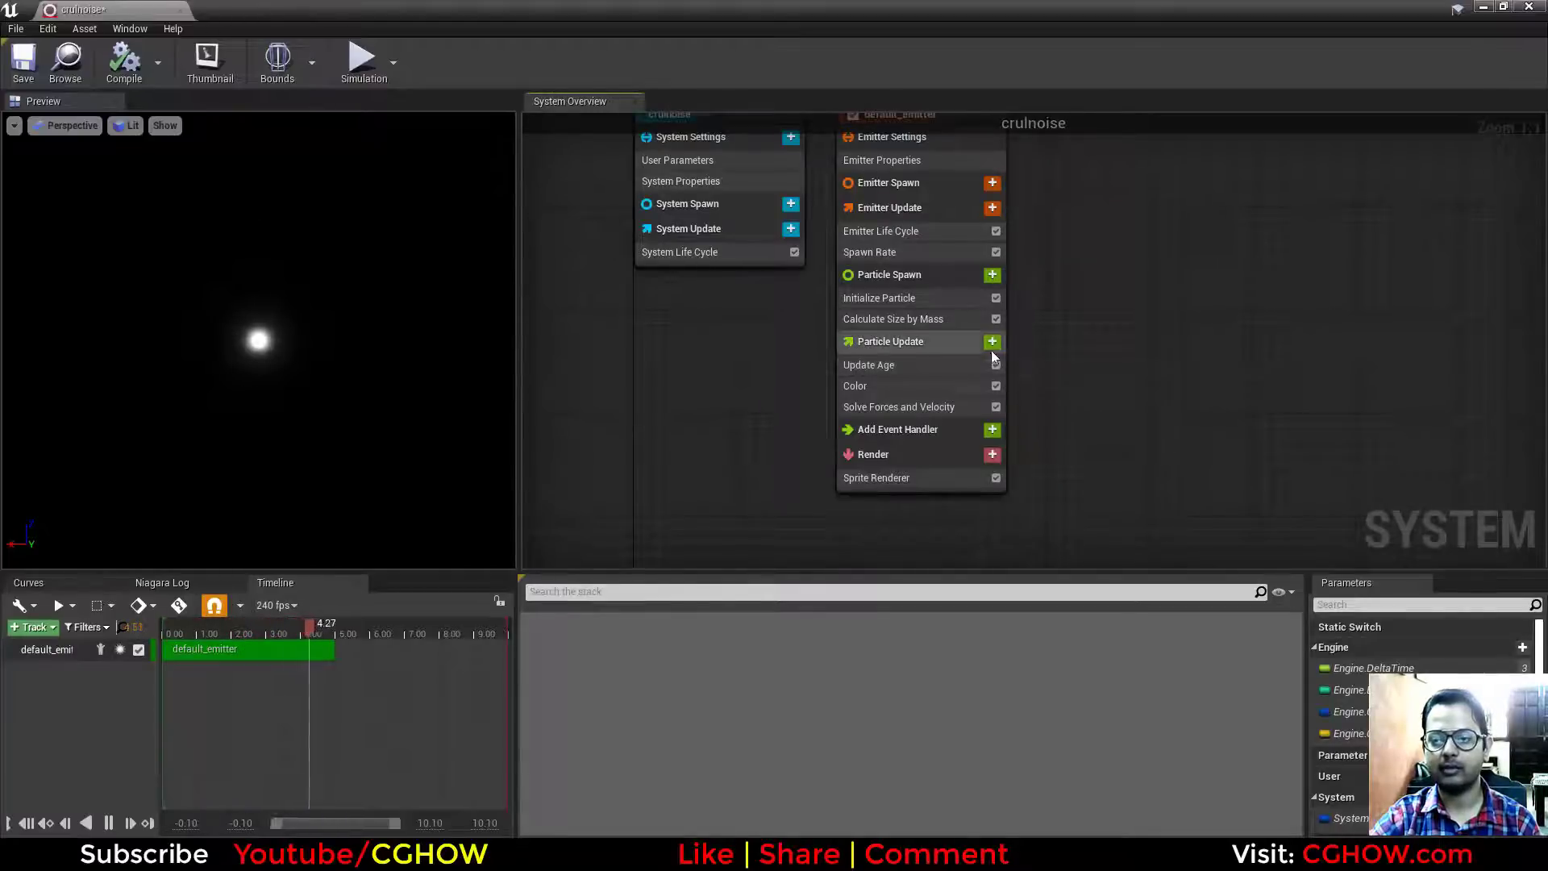
{"action": "left_click_drag", "start_coordinate": [113, 10], "coordinate": [287, 10]}
{"action": "left_click", "coordinate": [113, 11]}
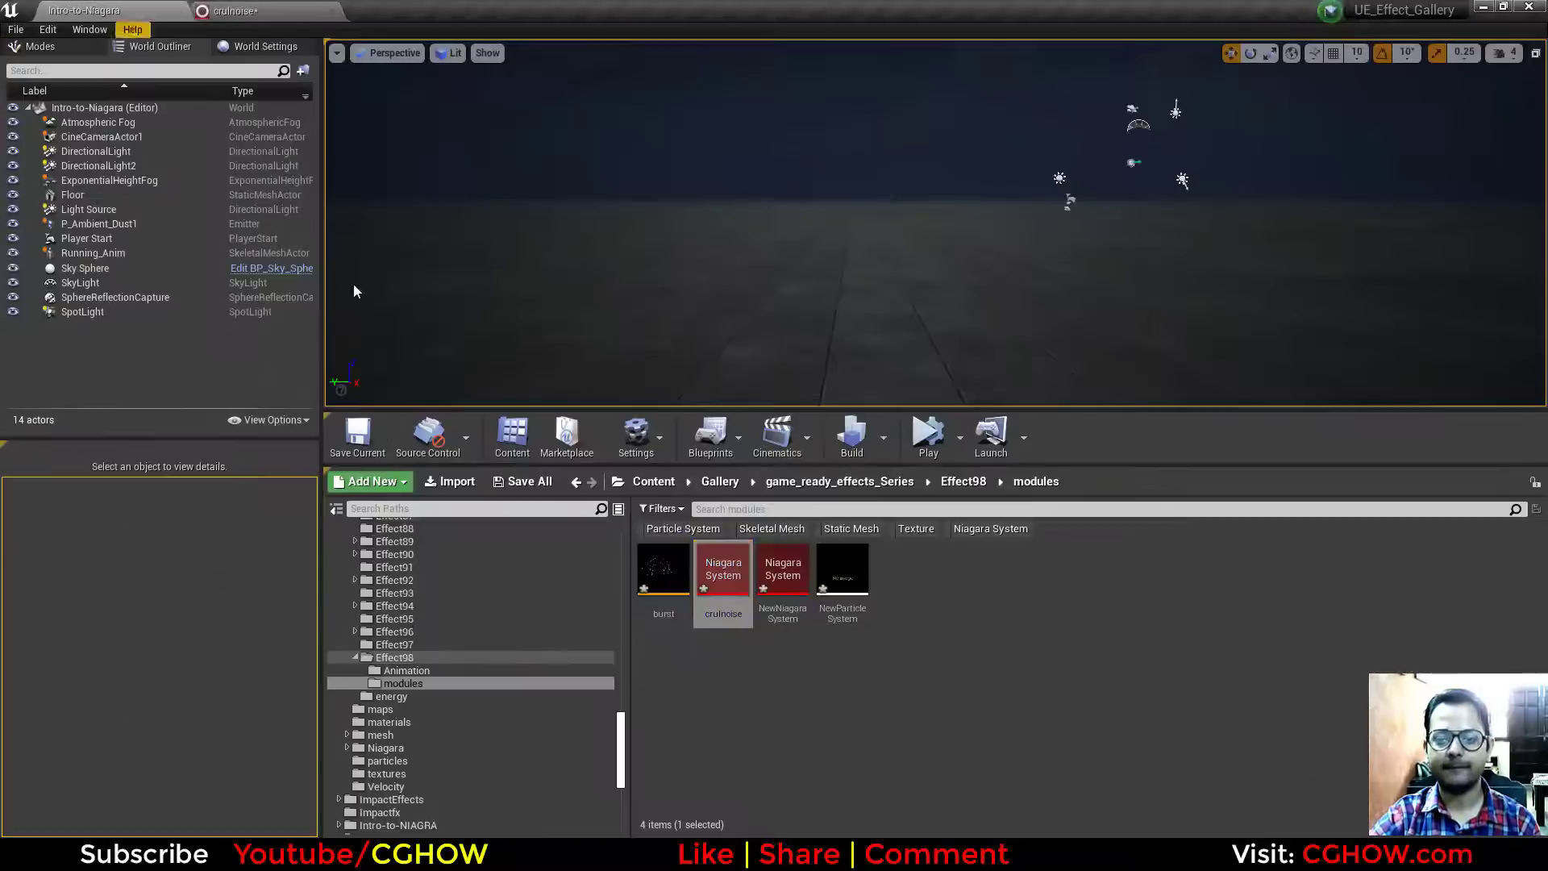
{"action": "double_click", "coordinate": [843, 574]}
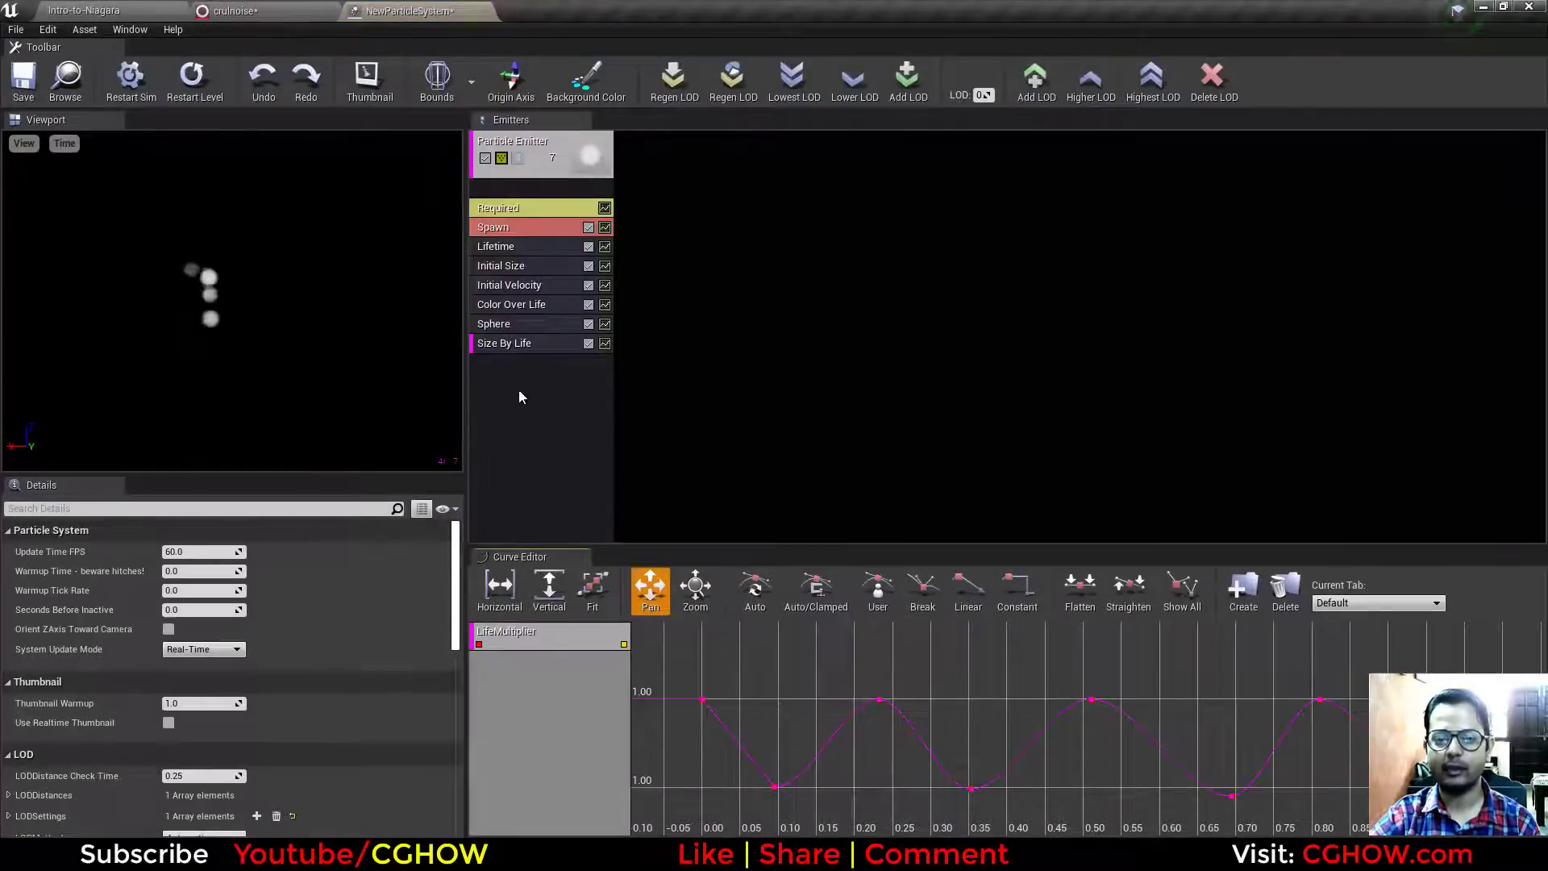
{"action": "right_click", "coordinate": [520, 397]}
{"action": "mouse_move", "coordinate": [587, 677]}
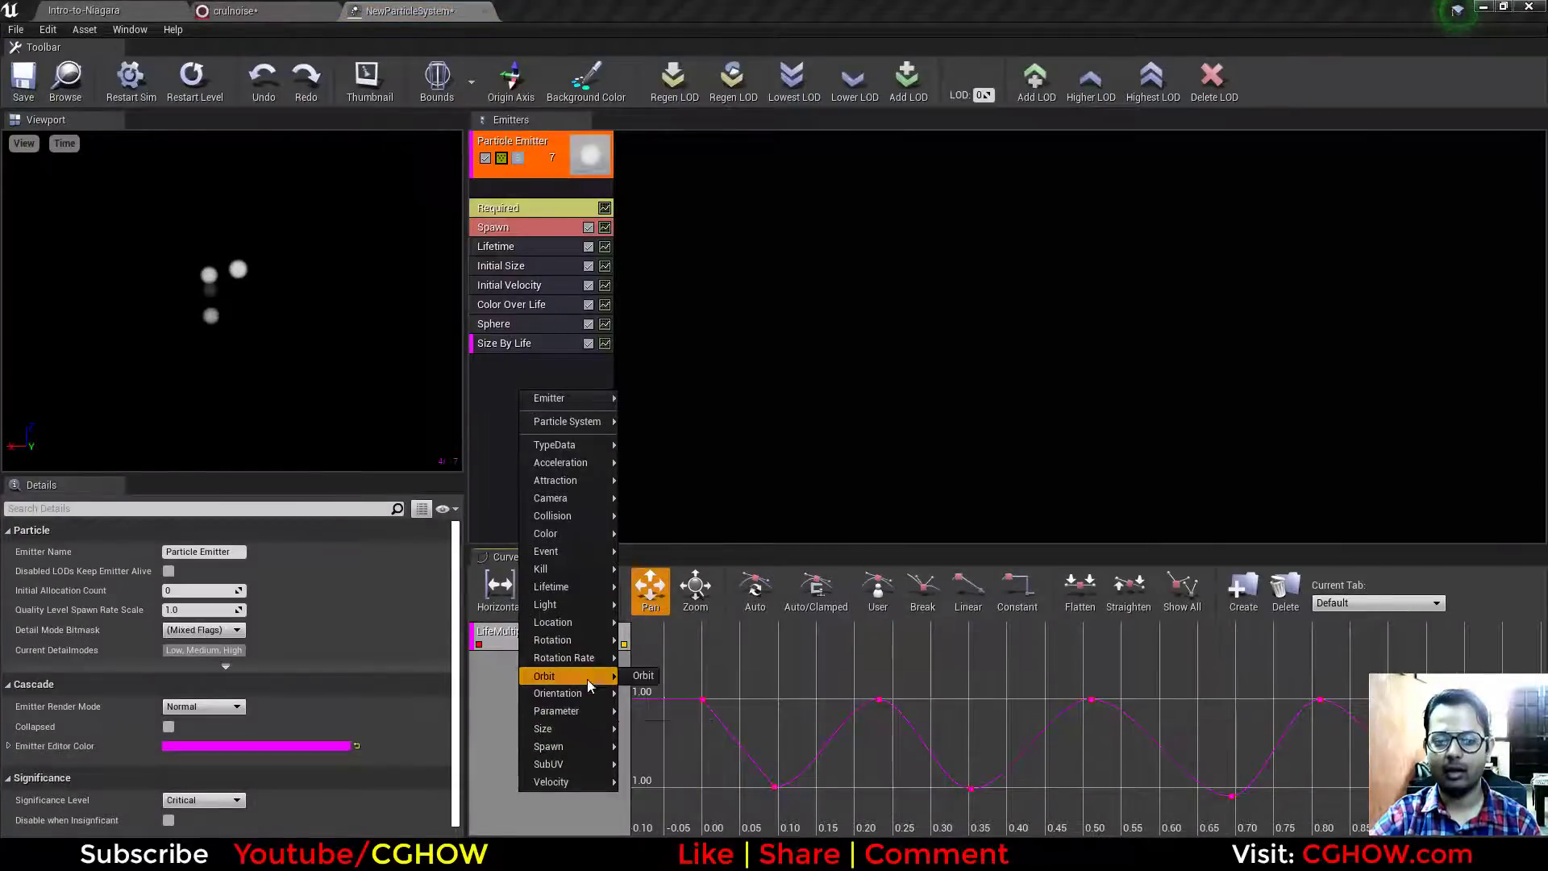
{"action": "left_click", "coordinate": [645, 676]}
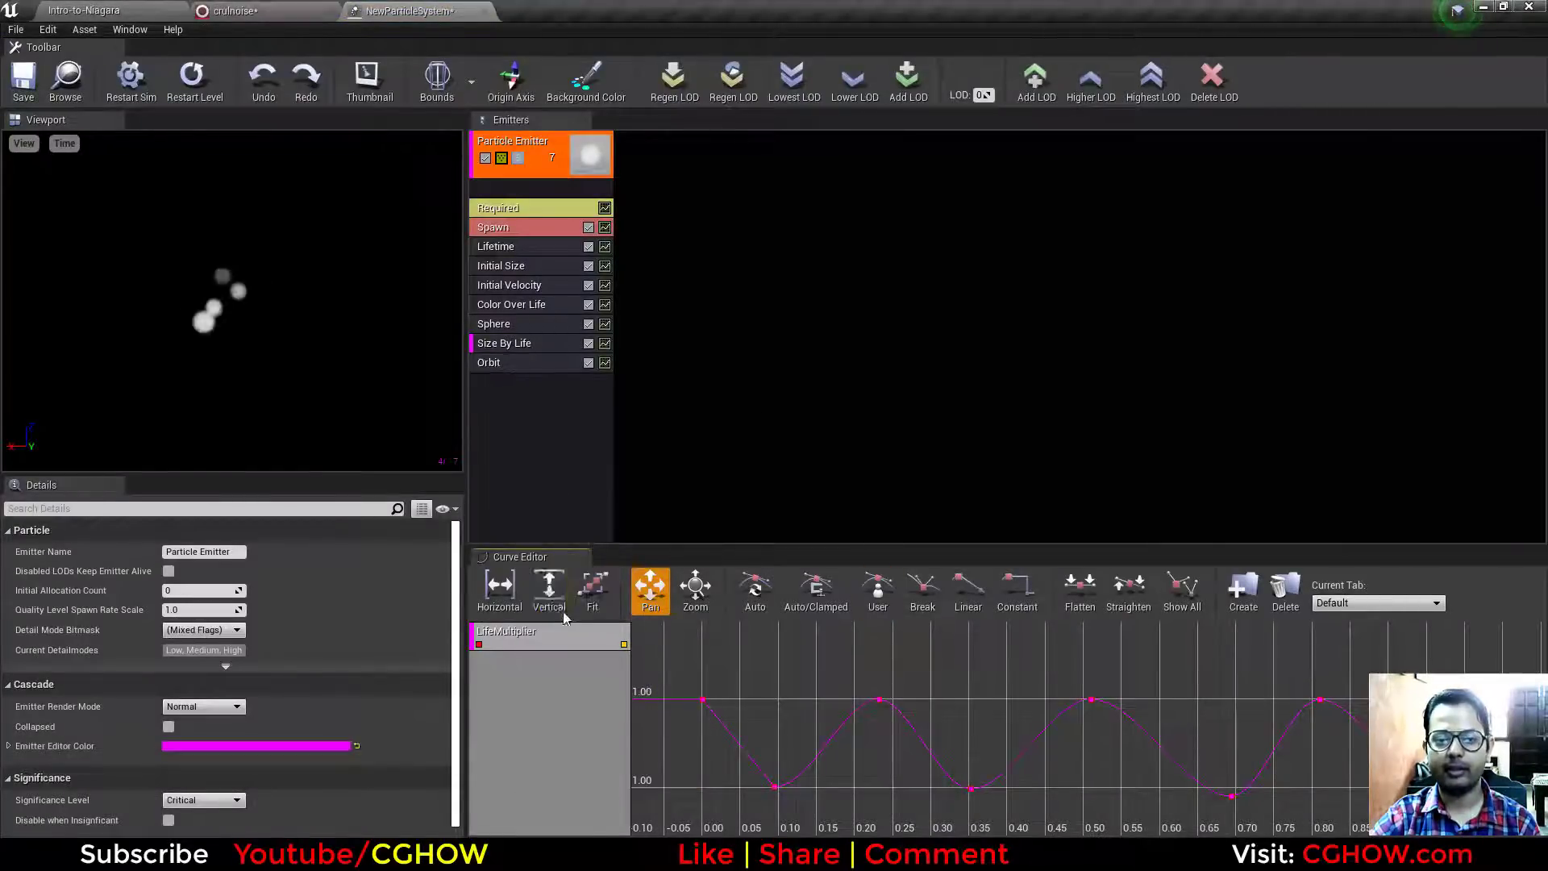
{"action": "left_click", "coordinate": [503, 365]}
{"action": "key", "text": "Delete"}
Step: Add GPU Sprites type data to the Particle Emitter in NewParticleSystem
{"action": "right_click", "coordinate": [511, 390]}
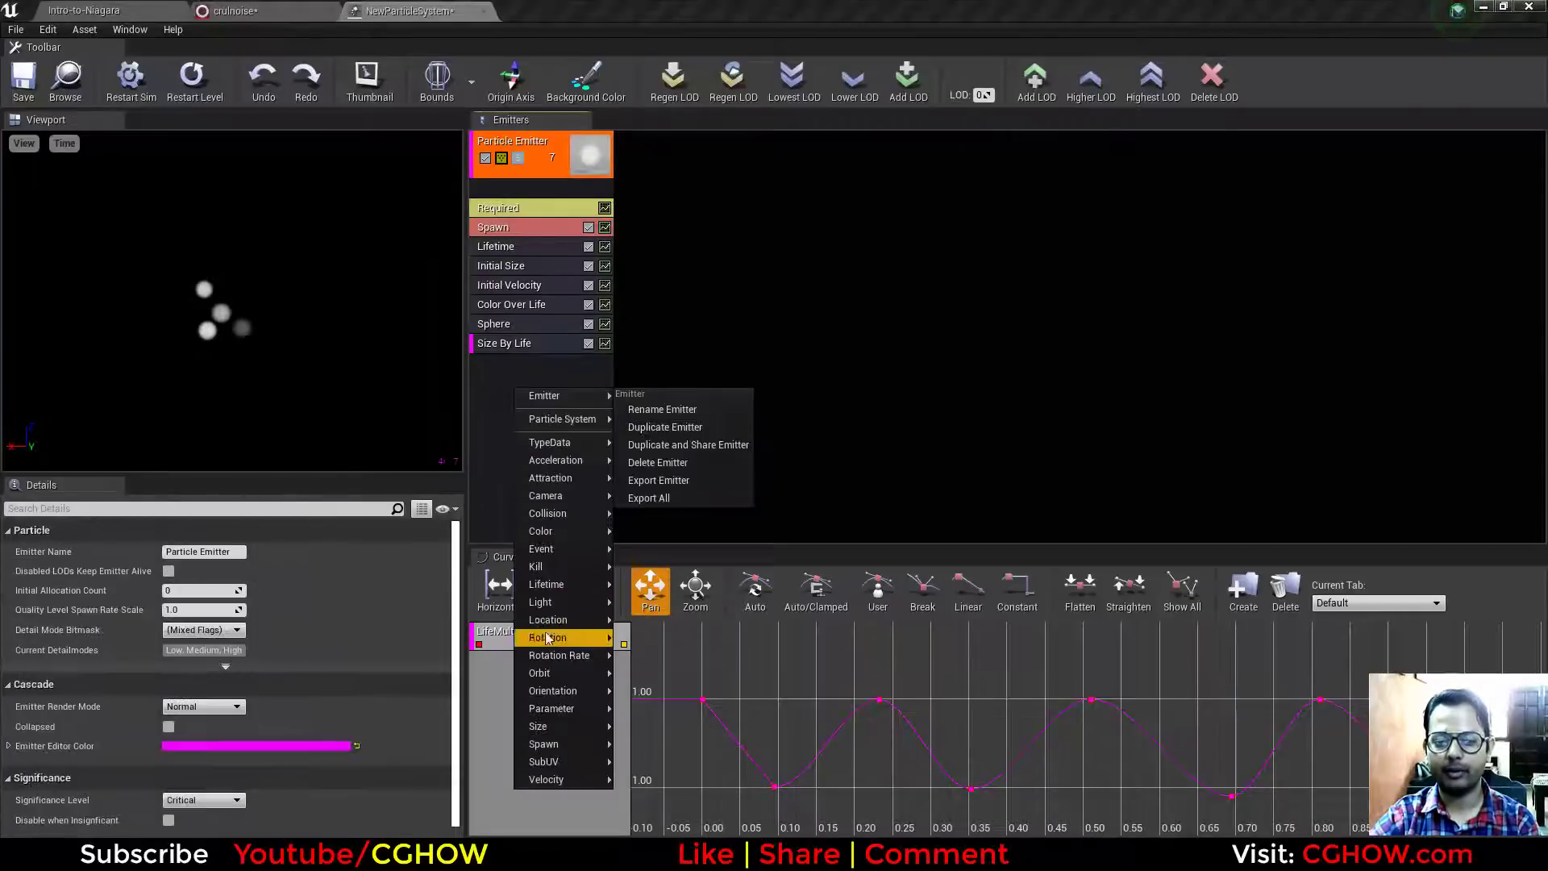
{"action": "mouse_move", "coordinate": [557, 638]}
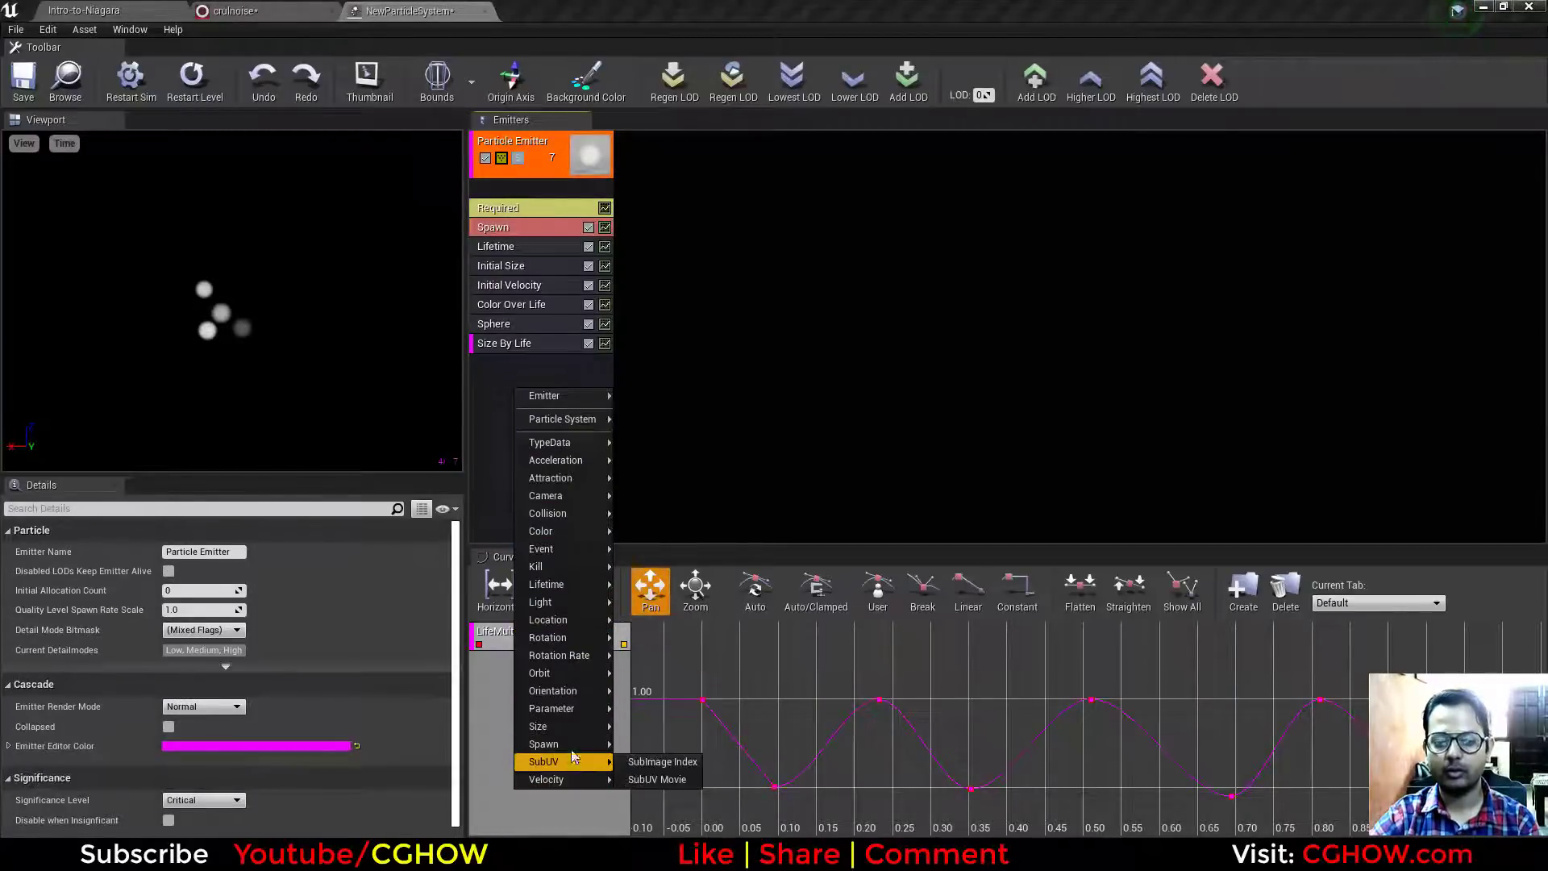
{"action": "right_click", "coordinate": [512, 191]}
{"action": "mouse_move", "coordinate": [565, 238]}
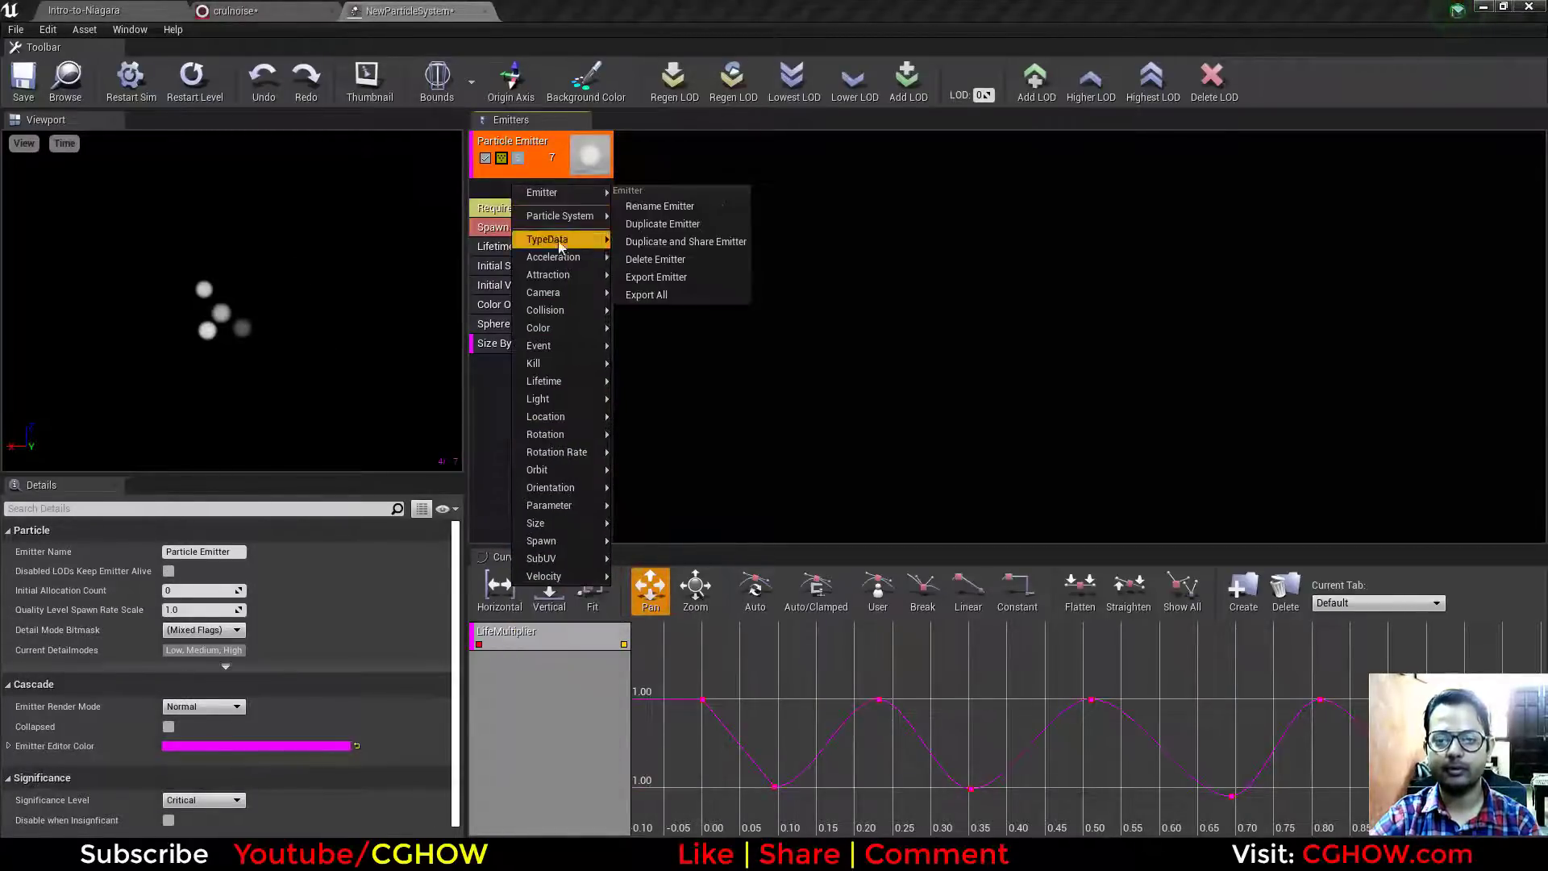
{"action": "left_click", "coordinate": [690, 288]}
Step: Check the Vector Field modules offered for the GPU emitter in NewParticleSystem, and return to the crulnoise system
{"action": "right_click", "coordinate": [551, 388]}
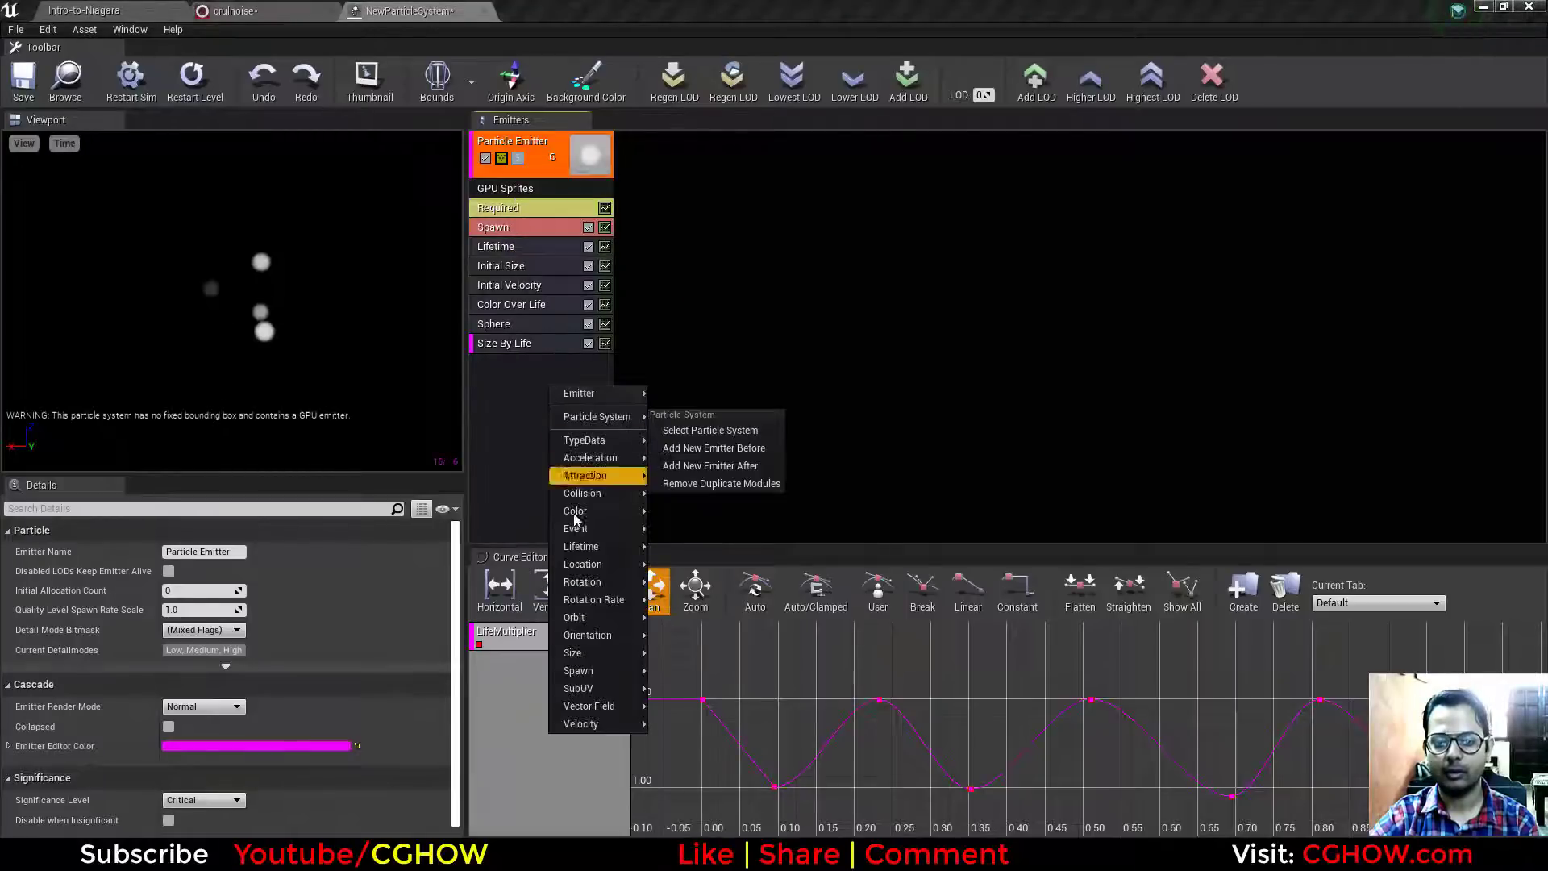
{"action": "mouse_move", "coordinate": [601, 706]}
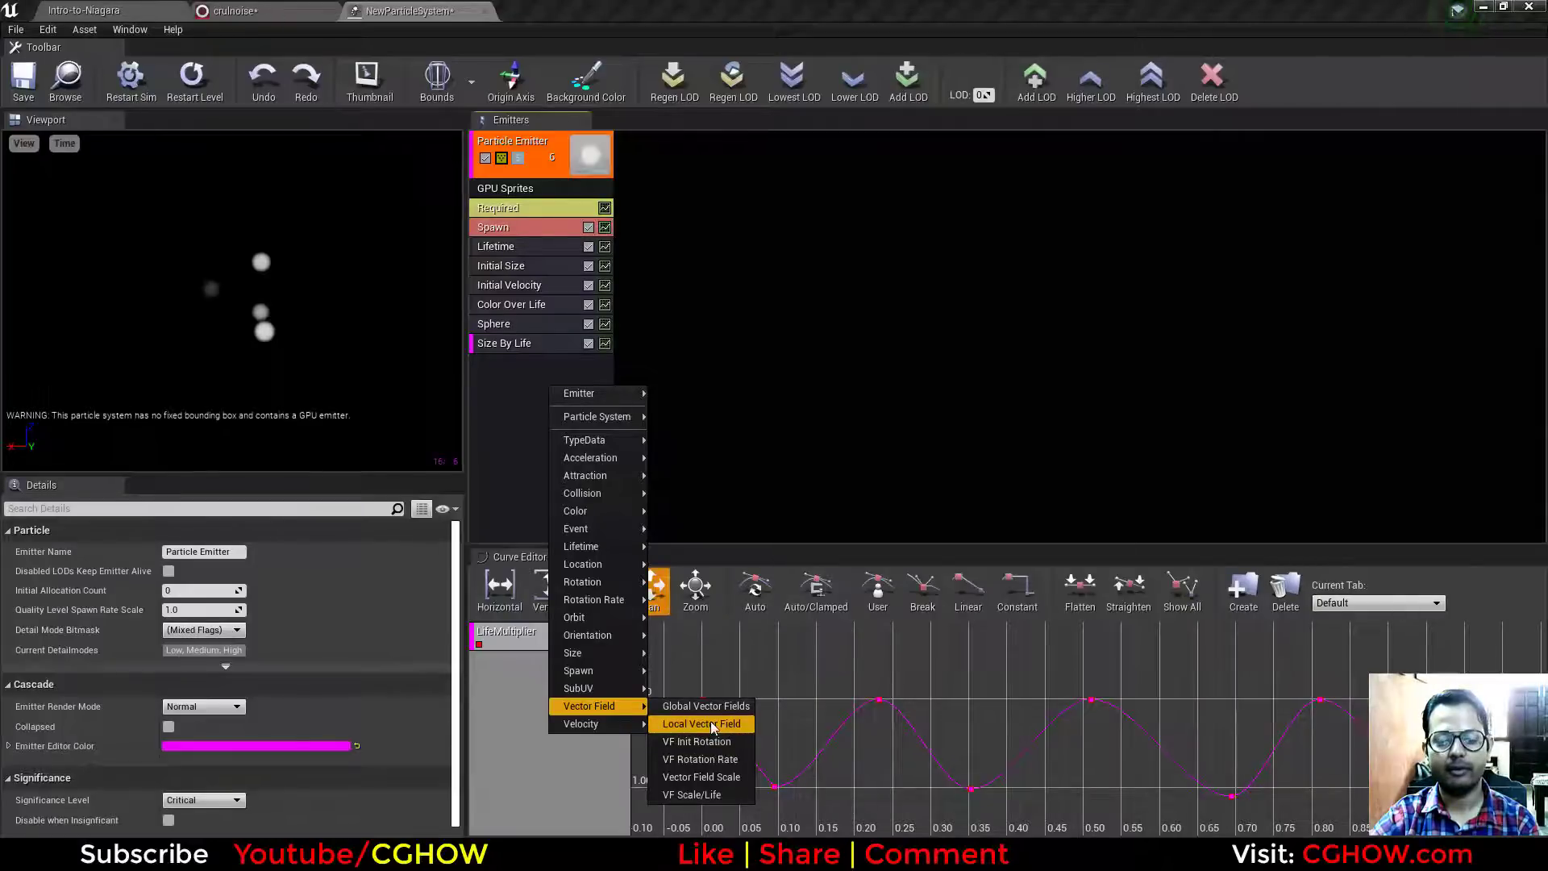
{"action": "left_click", "coordinate": [240, 9]}
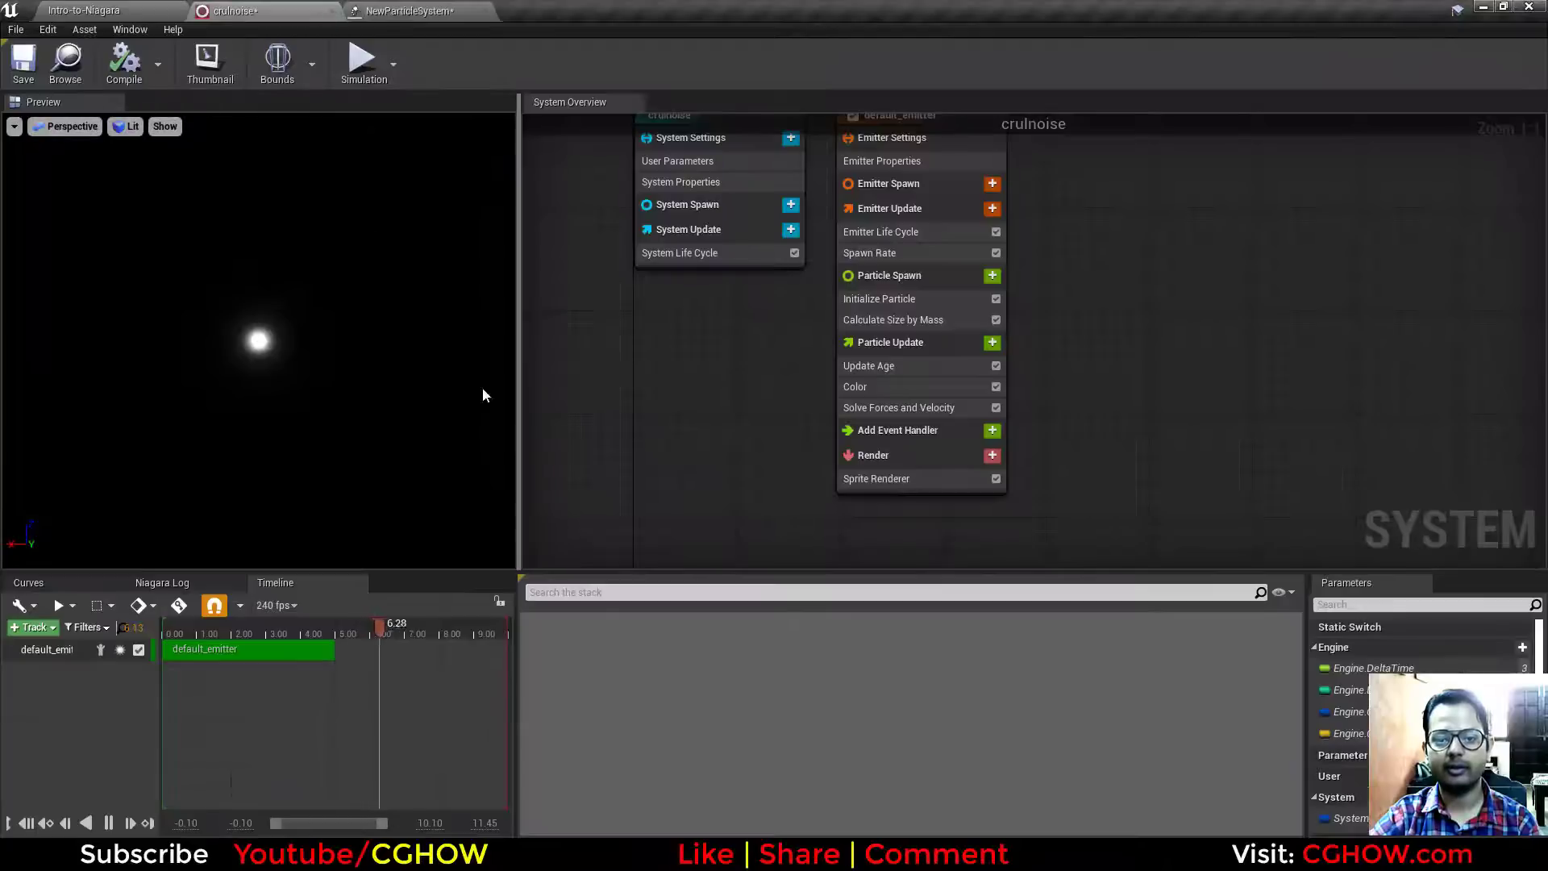
Step: Add a Curl Noise Force module to the Particle Update group of default_emitter
{"action": "left_click", "coordinate": [992, 343]}
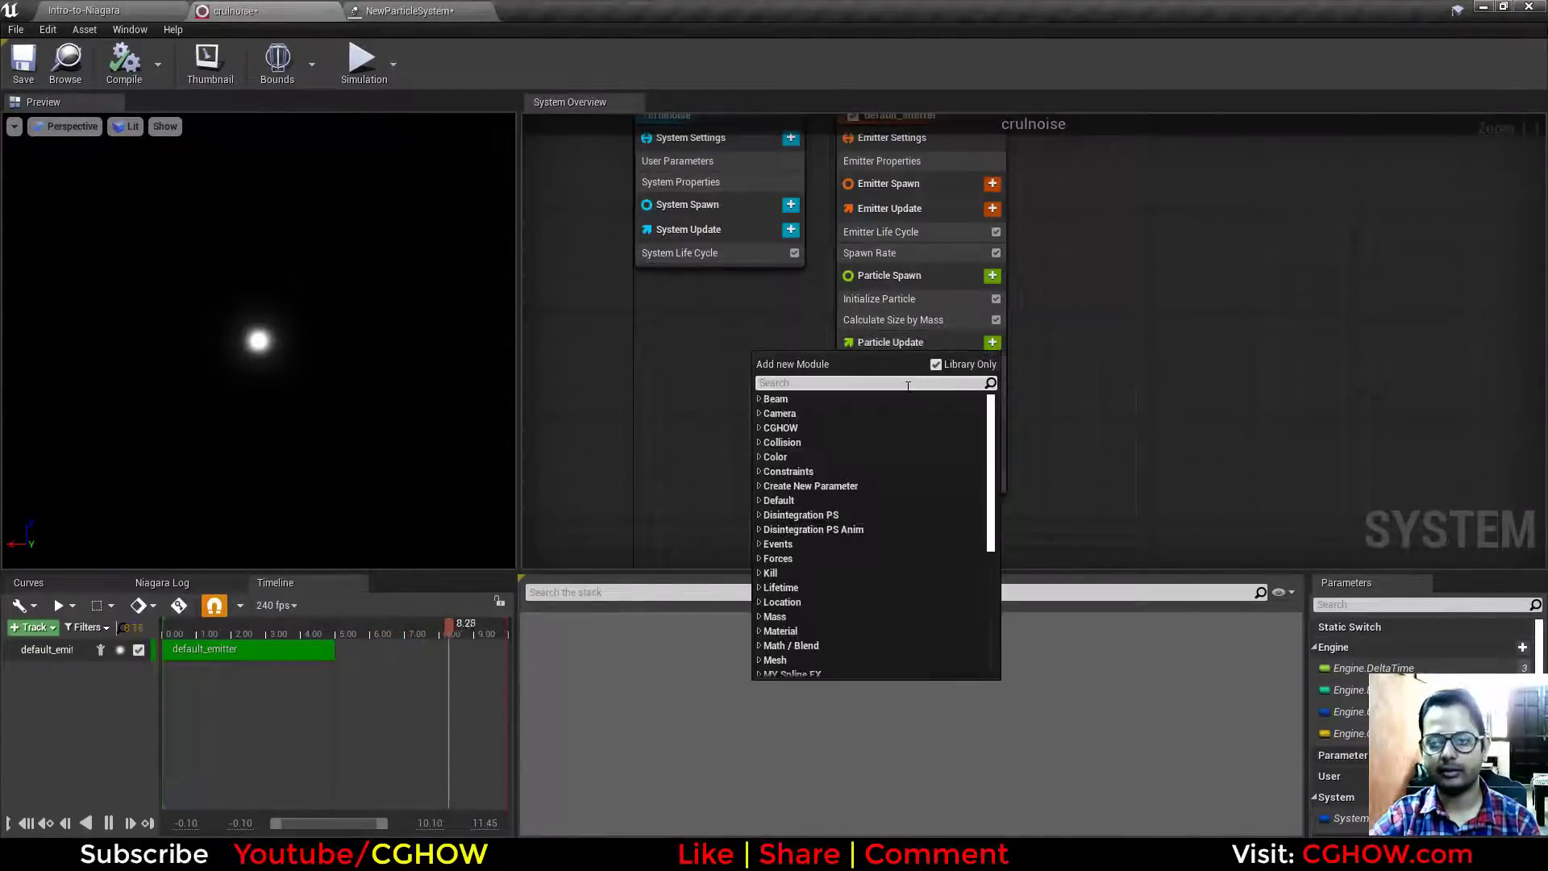
{"action": "type", "text": "cur"}
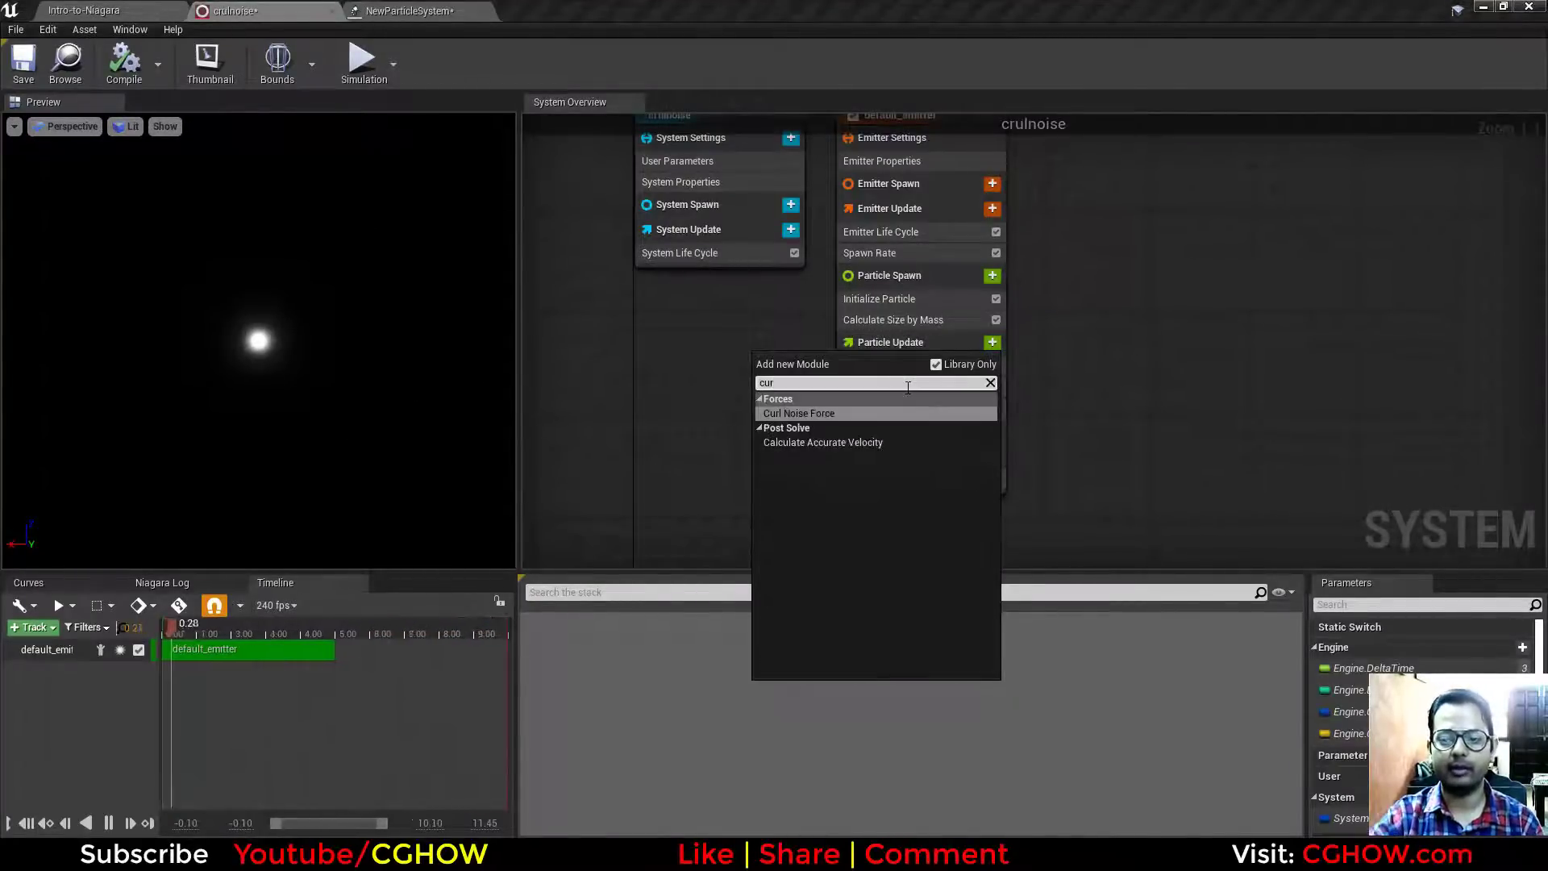
{"action": "left_click", "coordinate": [845, 412]}
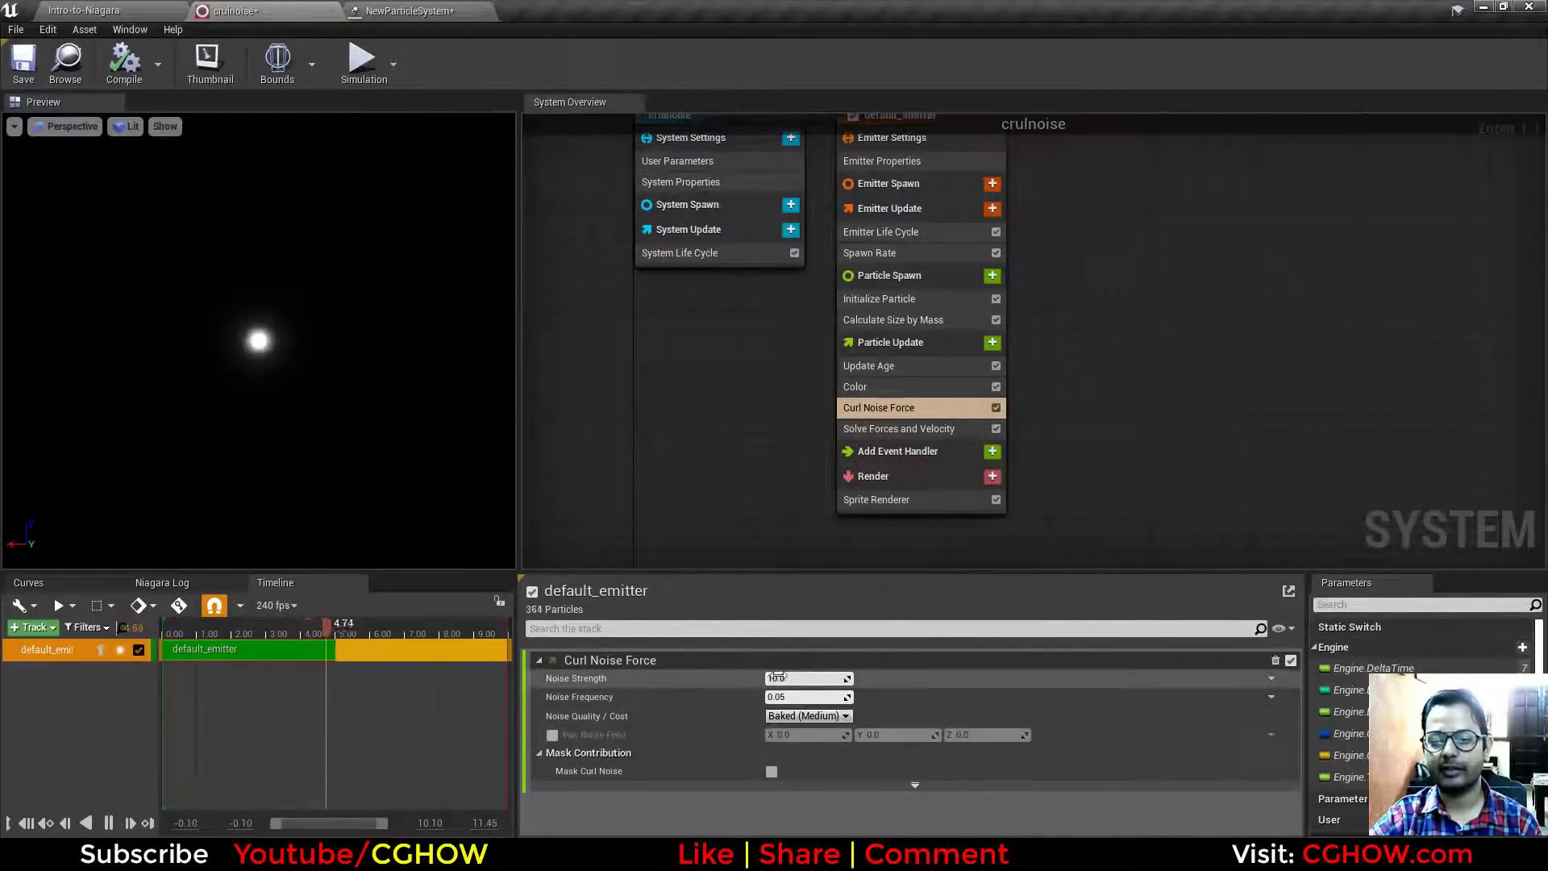
Step: Enable Pan Noise Field with Z 0.5 and raise the curl noise strength to about 304
{"action": "left_click_drag", "start_coordinate": [806, 679], "coordinate": [838, 678]}
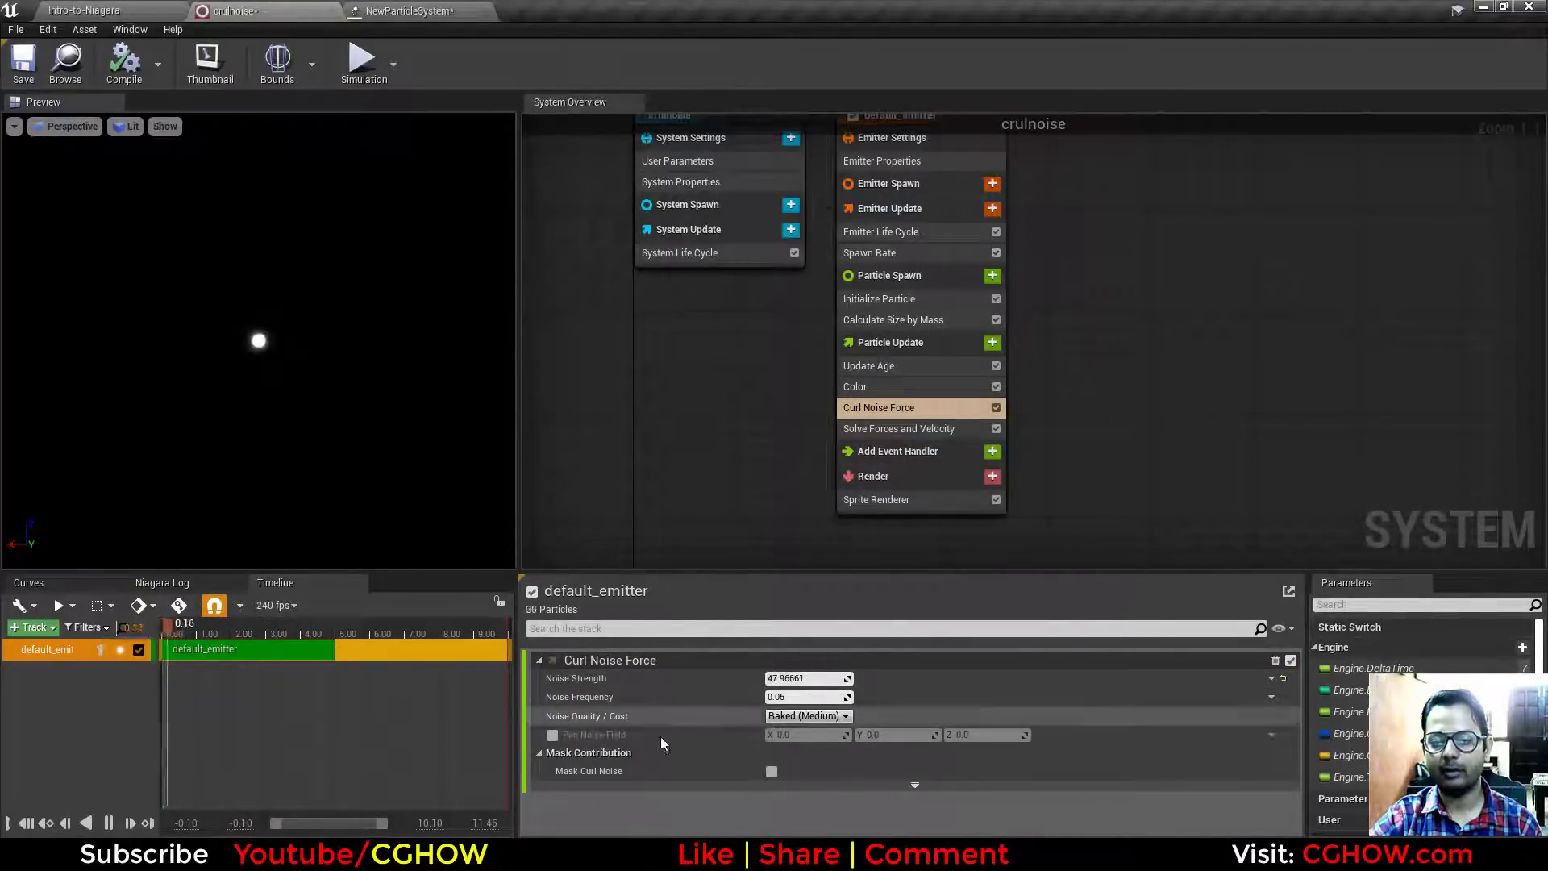
{"action": "left_click", "coordinate": [552, 735]}
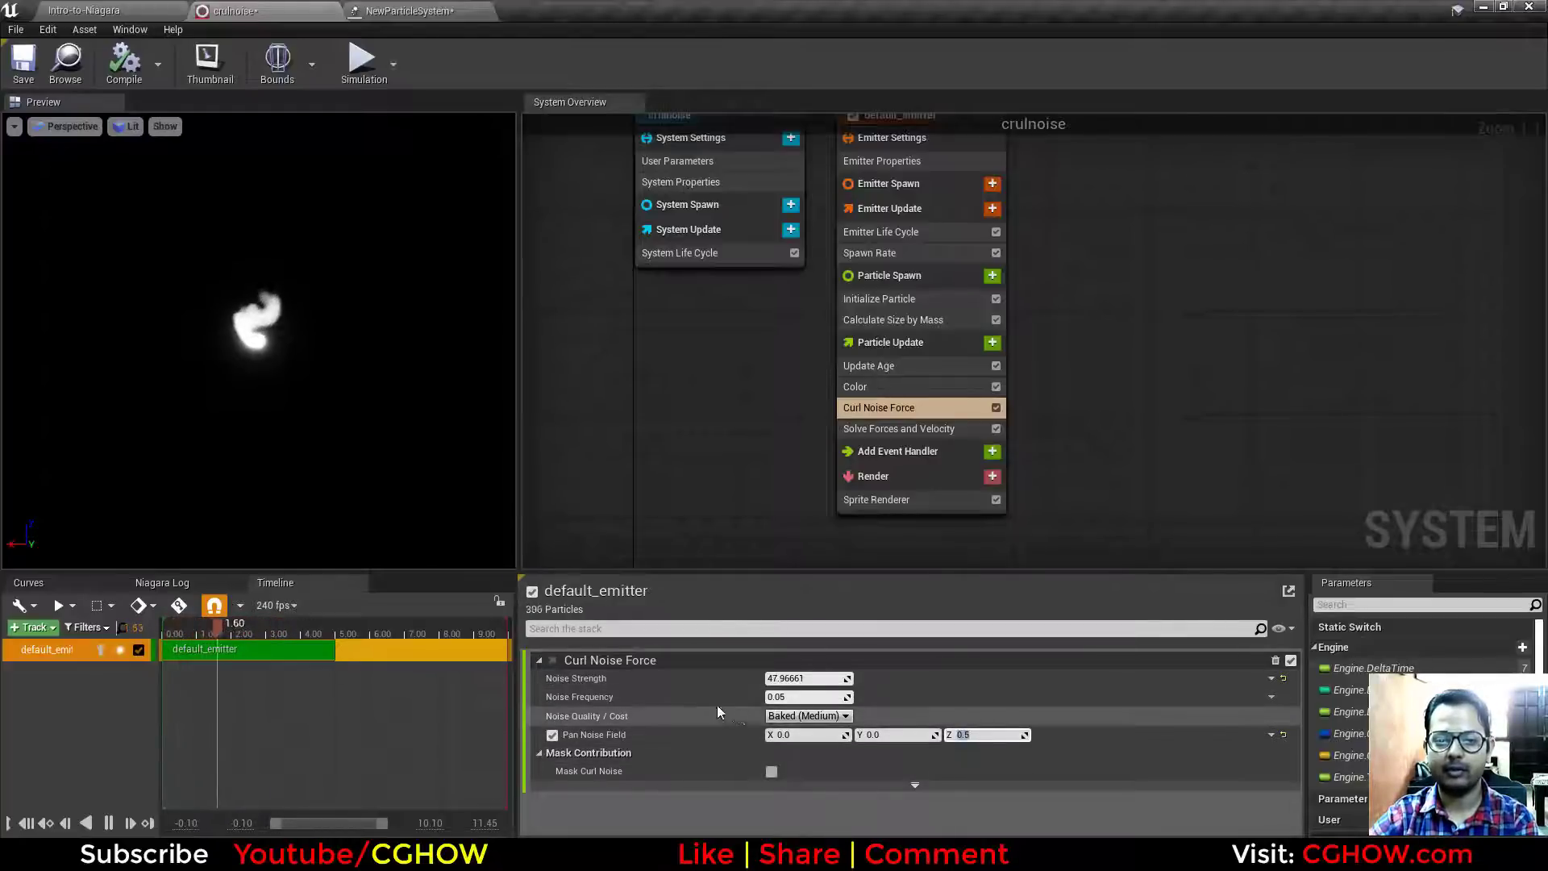
{"action": "left_click_drag", "start_coordinate": [806, 678], "coordinate": [871, 678]}
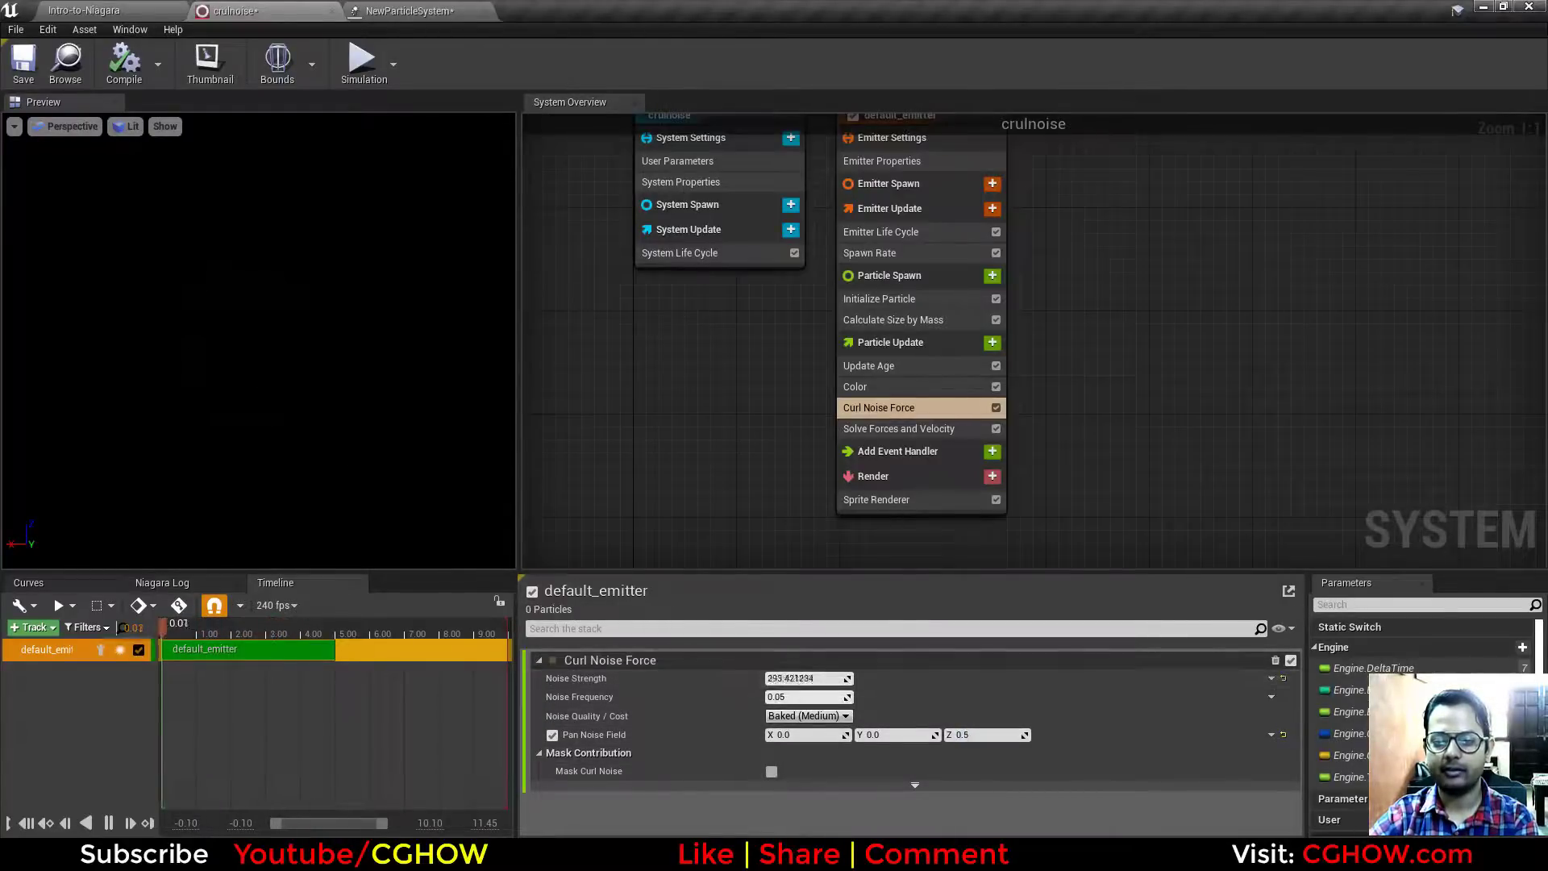
Step: Set the curl Noise Frequency to 0.01 and raise the Noise Strength to about 534
{"action": "left_click", "coordinate": [799, 698]}
{"action": "type", "text": "0.01"}
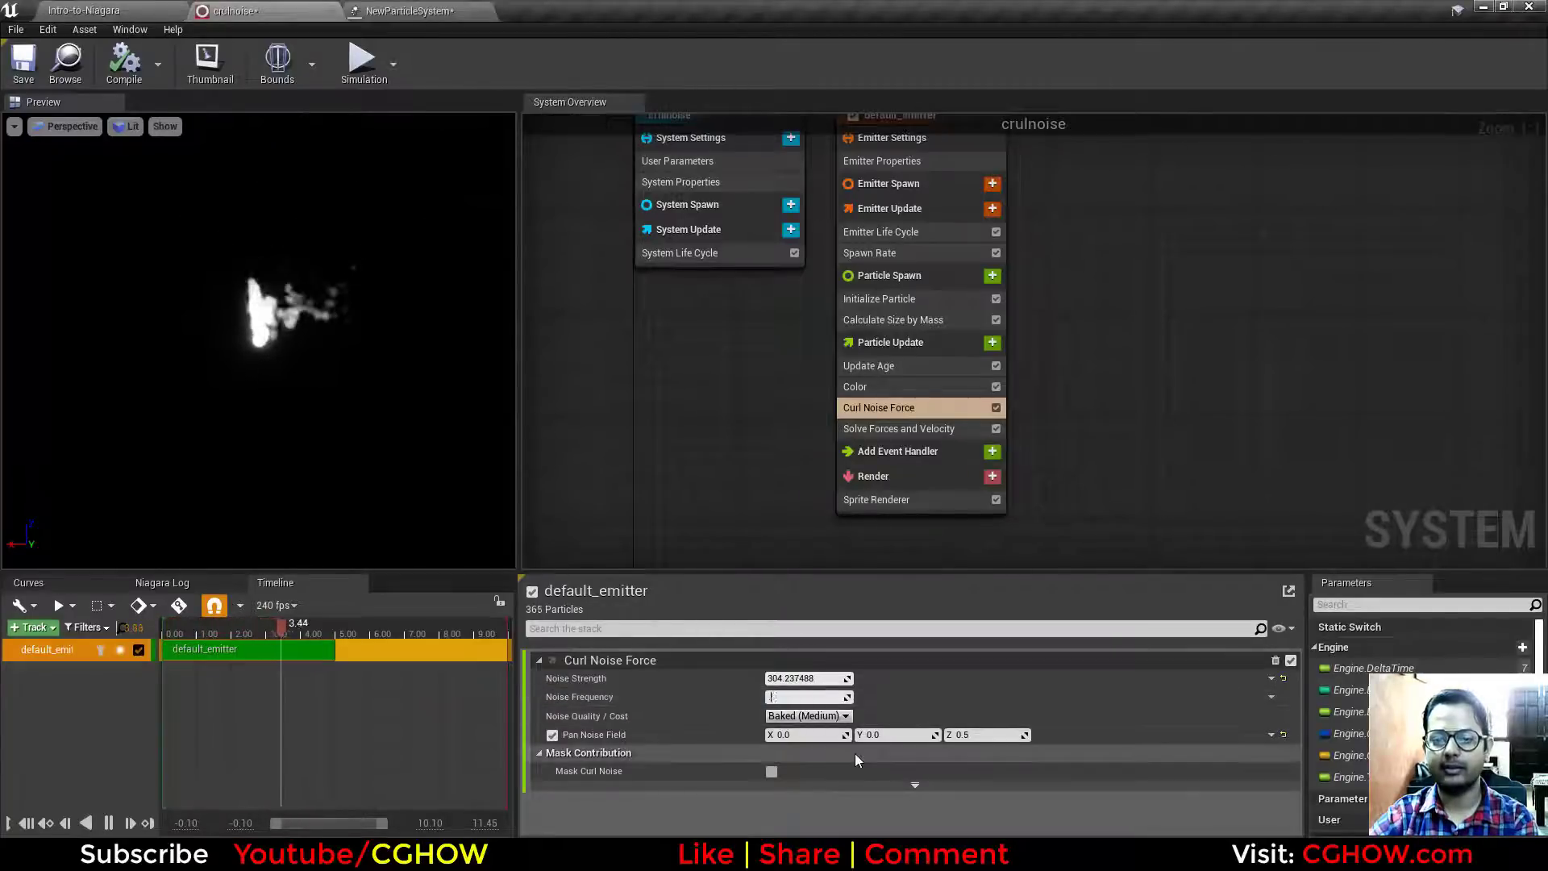
{"action": "key", "text": "Return"}
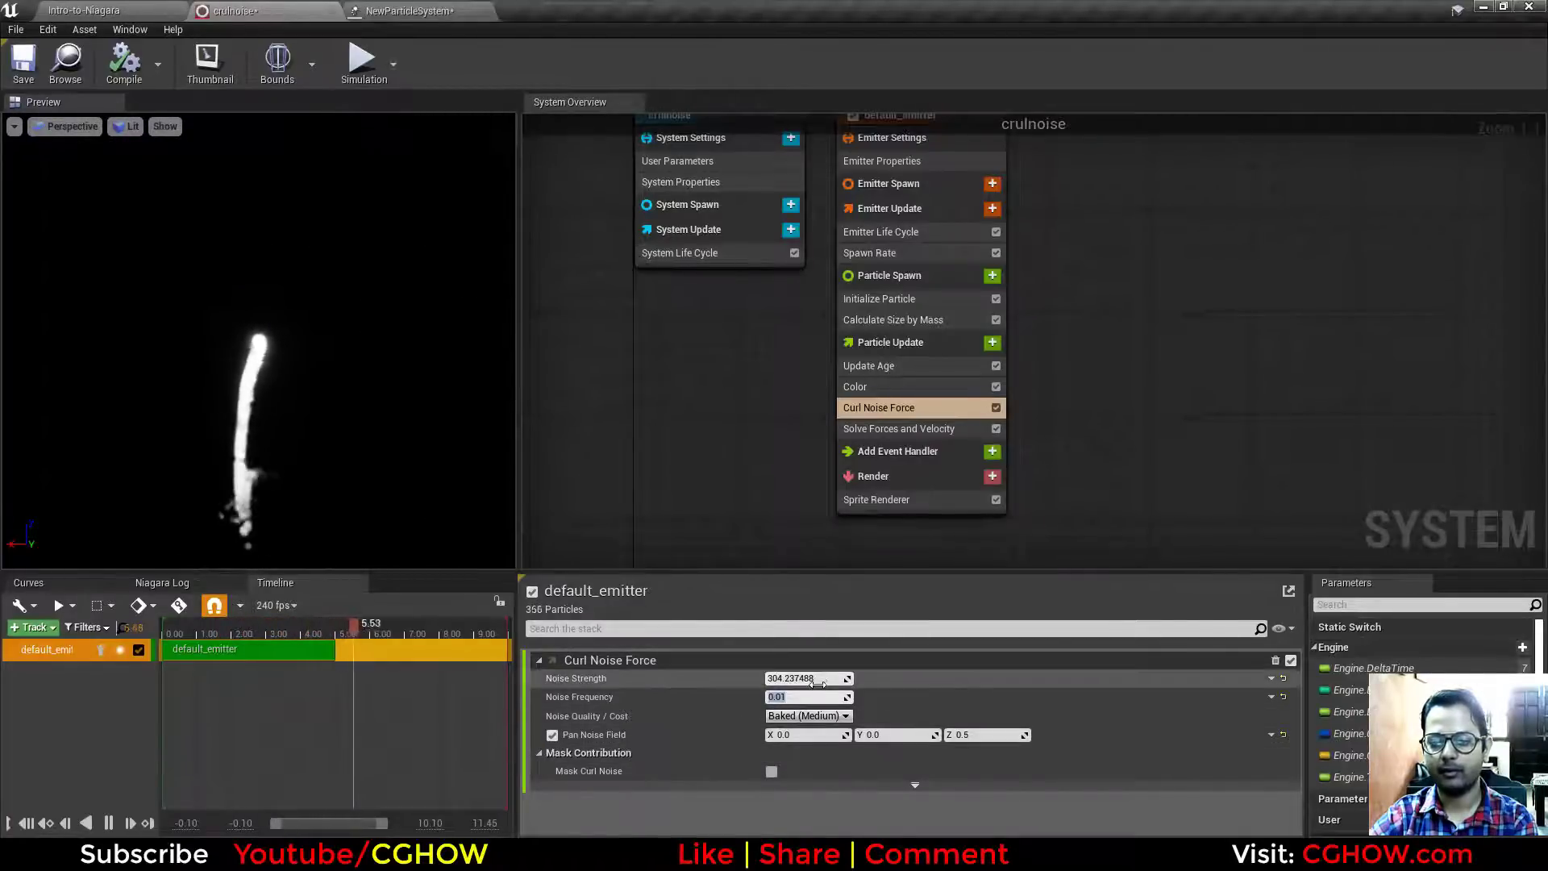
{"action": "left_click_drag", "start_coordinate": [806, 679], "coordinate": [843, 679]}
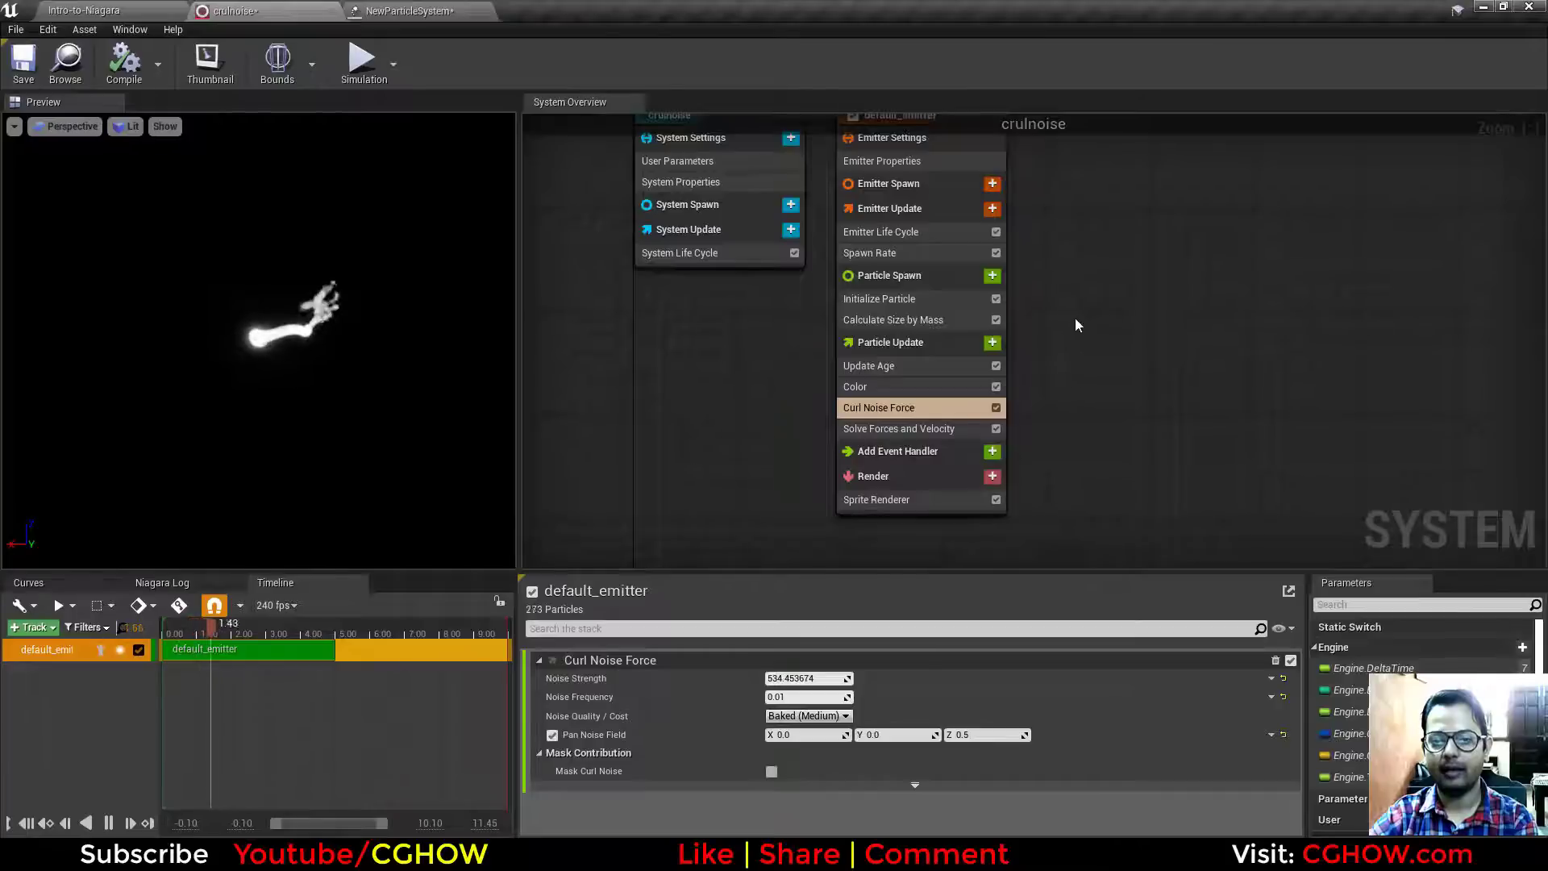
Step: Enable Sprite Size in the Initialize Particle module and set it to X 2, Y 2
{"action": "right_click_drag", "start_coordinate": [1052, 317], "coordinate": [1021, 332]}
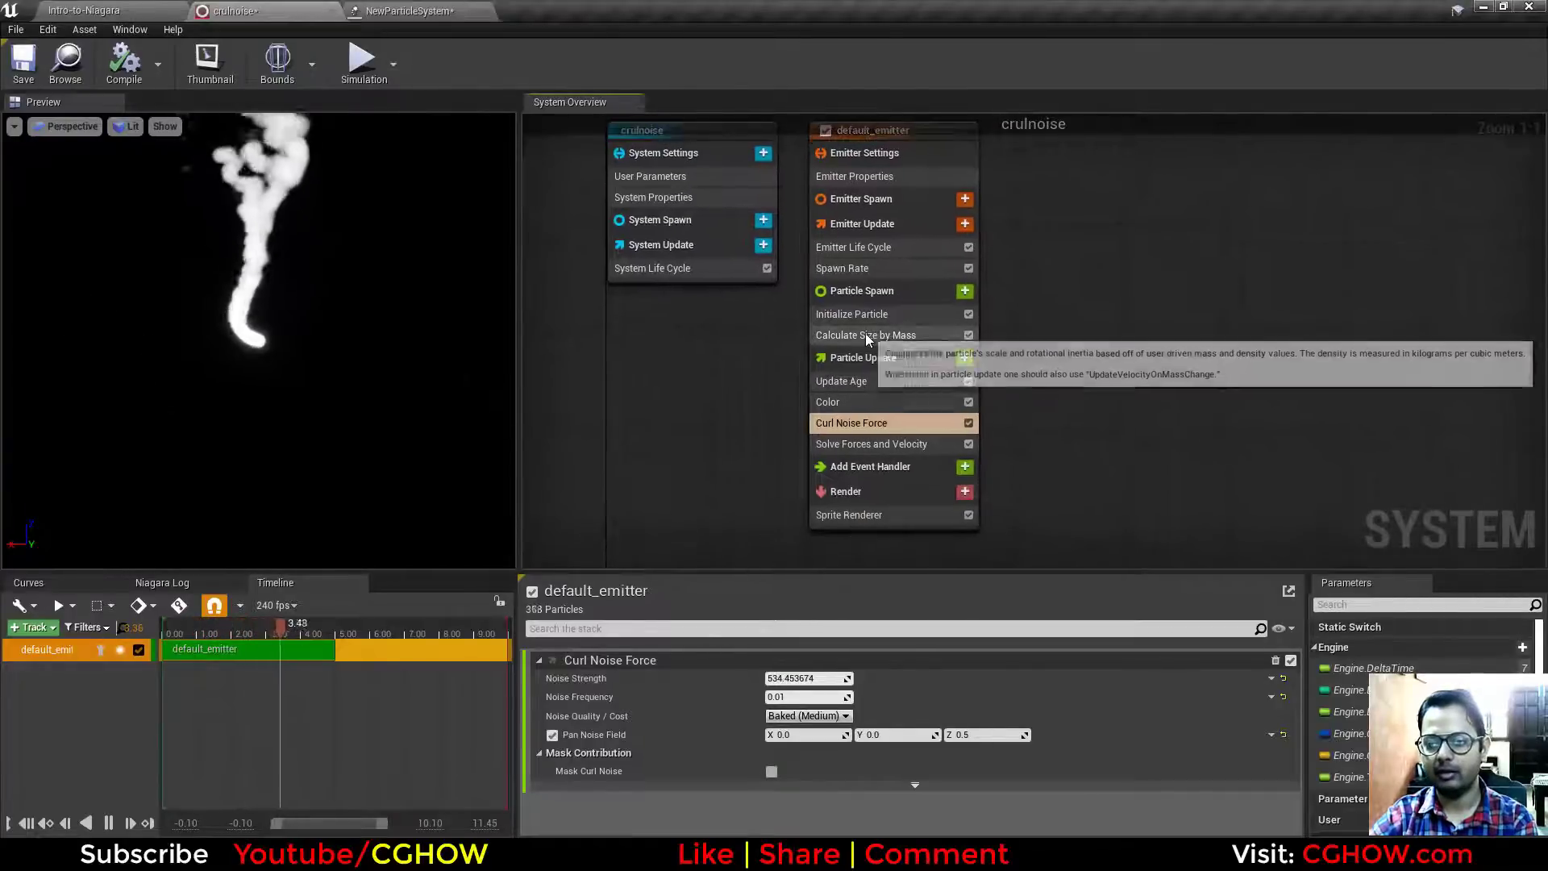
{"action": "left_click", "coordinate": [855, 316]}
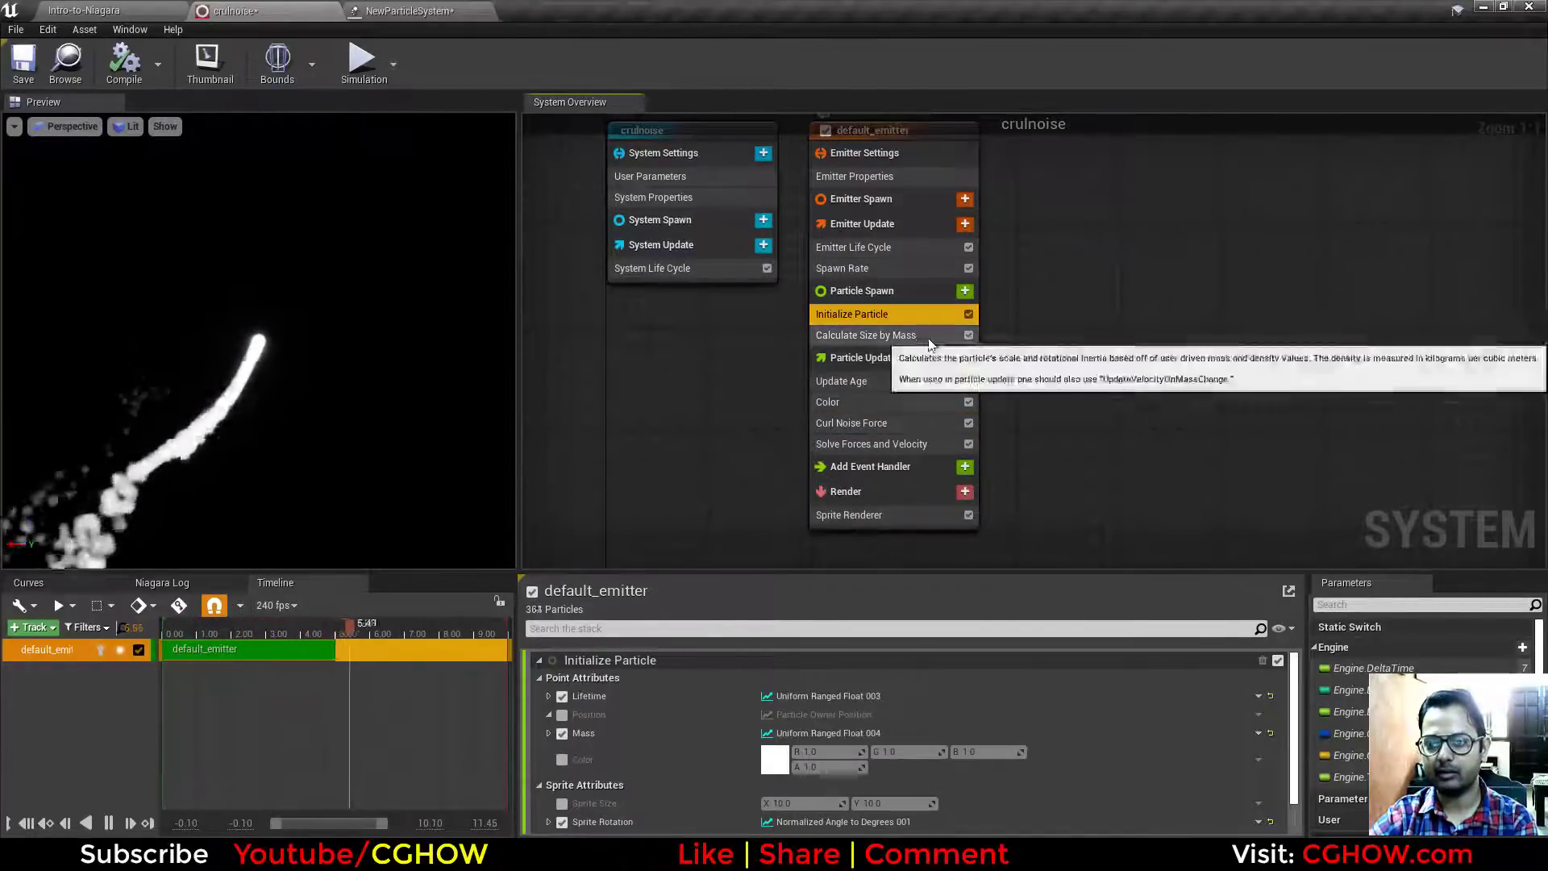
{"action": "scroll", "coordinate": [726, 766], "scroll_direction": "down", "scroll_amount": 2}
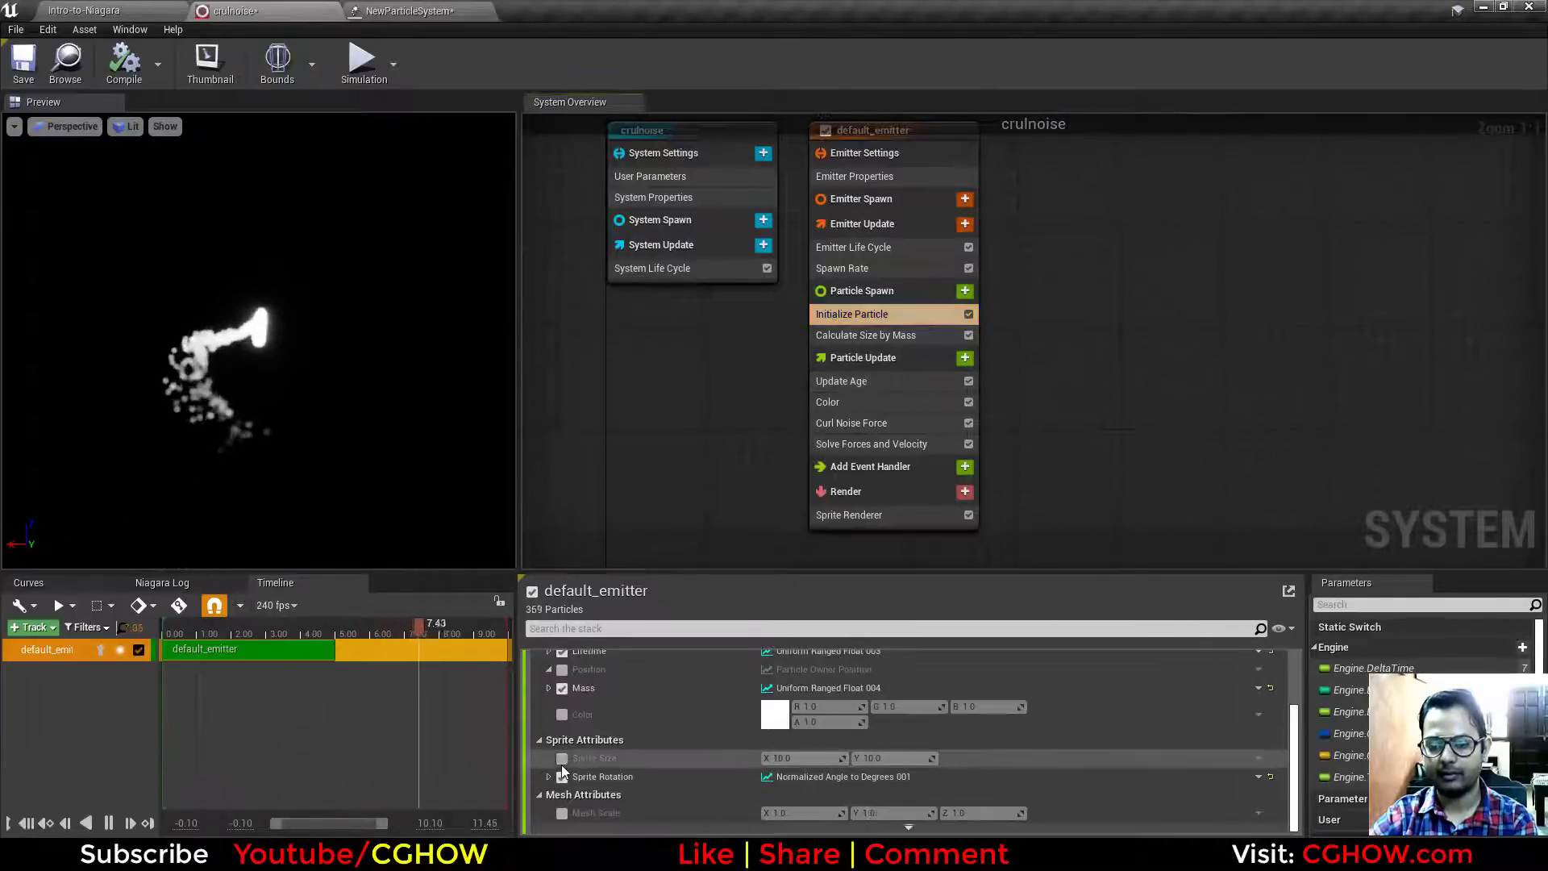
{"action": "left_click", "coordinate": [562, 758]}
{"action": "left_click", "coordinate": [796, 757]}
{"action": "type", "text": "2"}
{"action": "left_click", "coordinate": [892, 758]}
{"action": "type", "text": "2"}
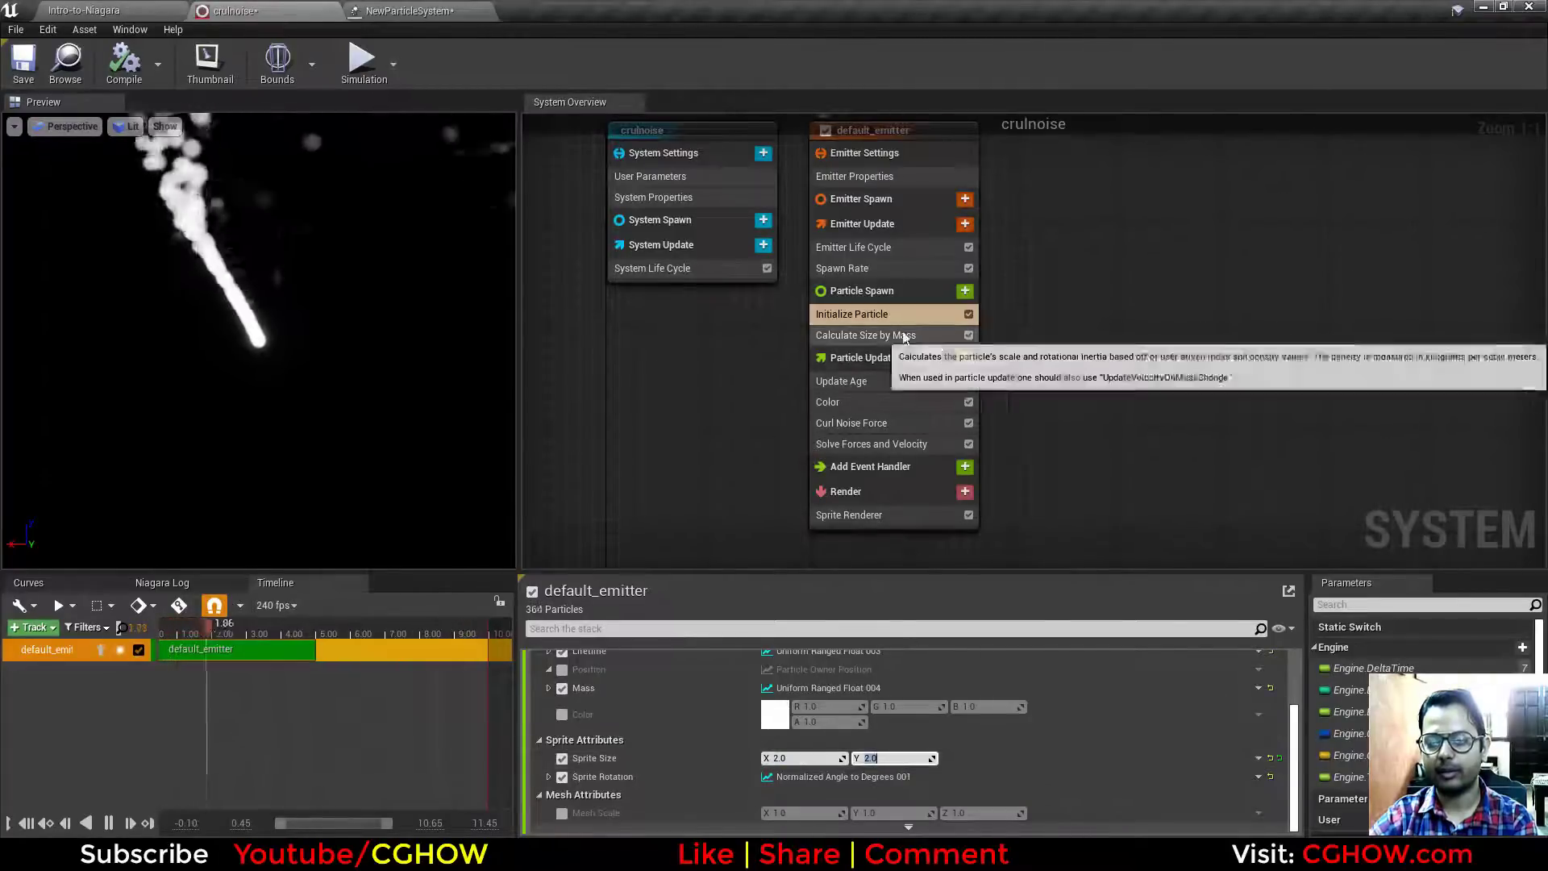
Step: Disable the Calculate Size by Mass module and increase the sprite size to X 5, Y 5
{"action": "left_click", "coordinate": [968, 336]}
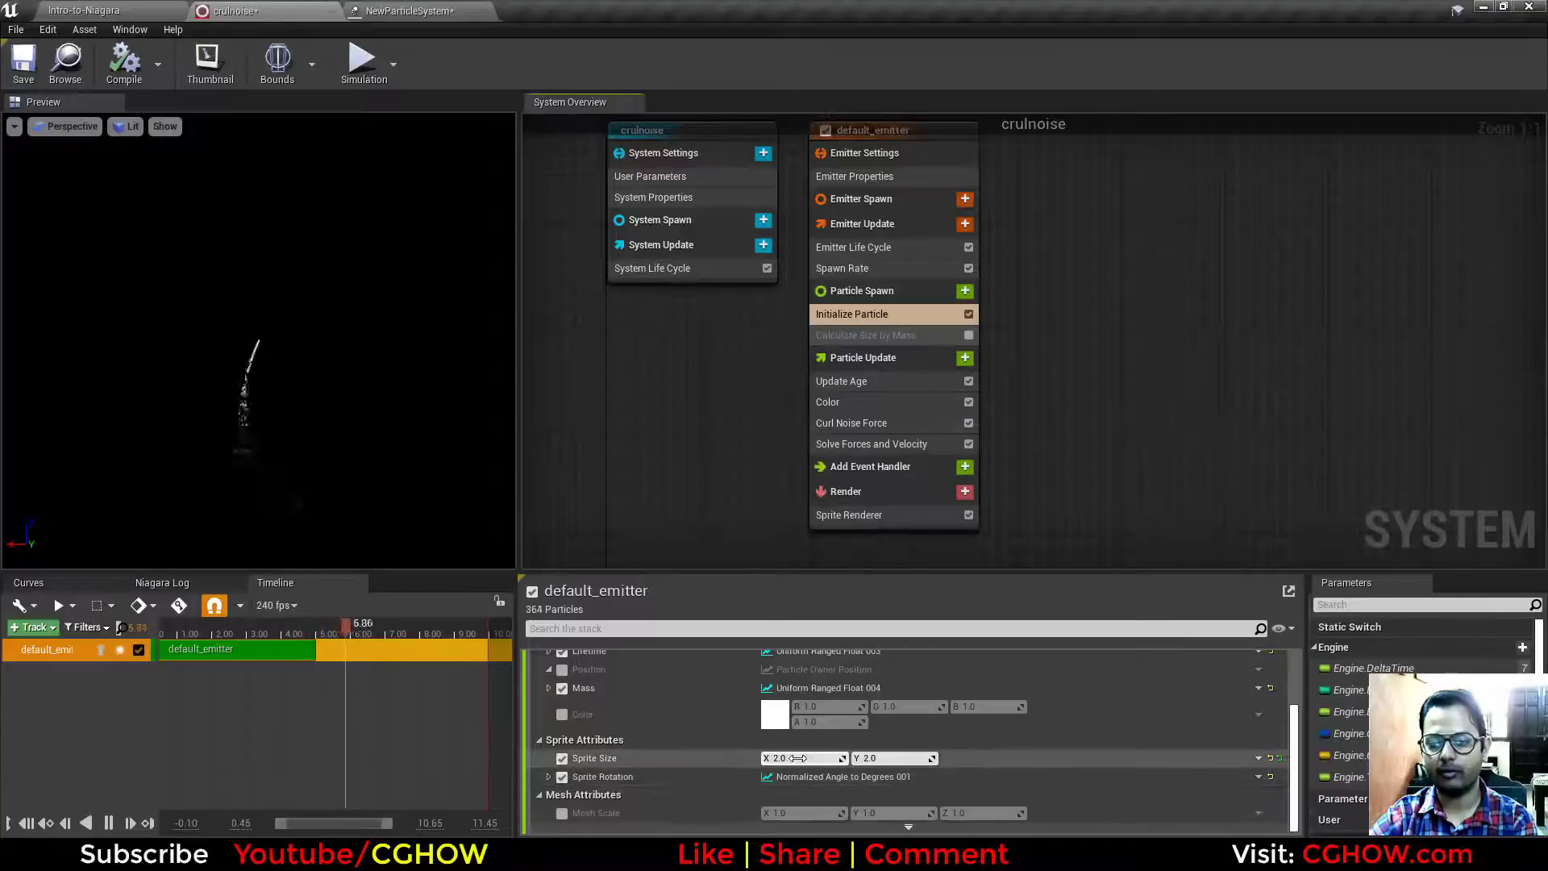
{"action": "right_click_drag", "start_coordinate": [997, 207], "coordinate": [1005, 321]}
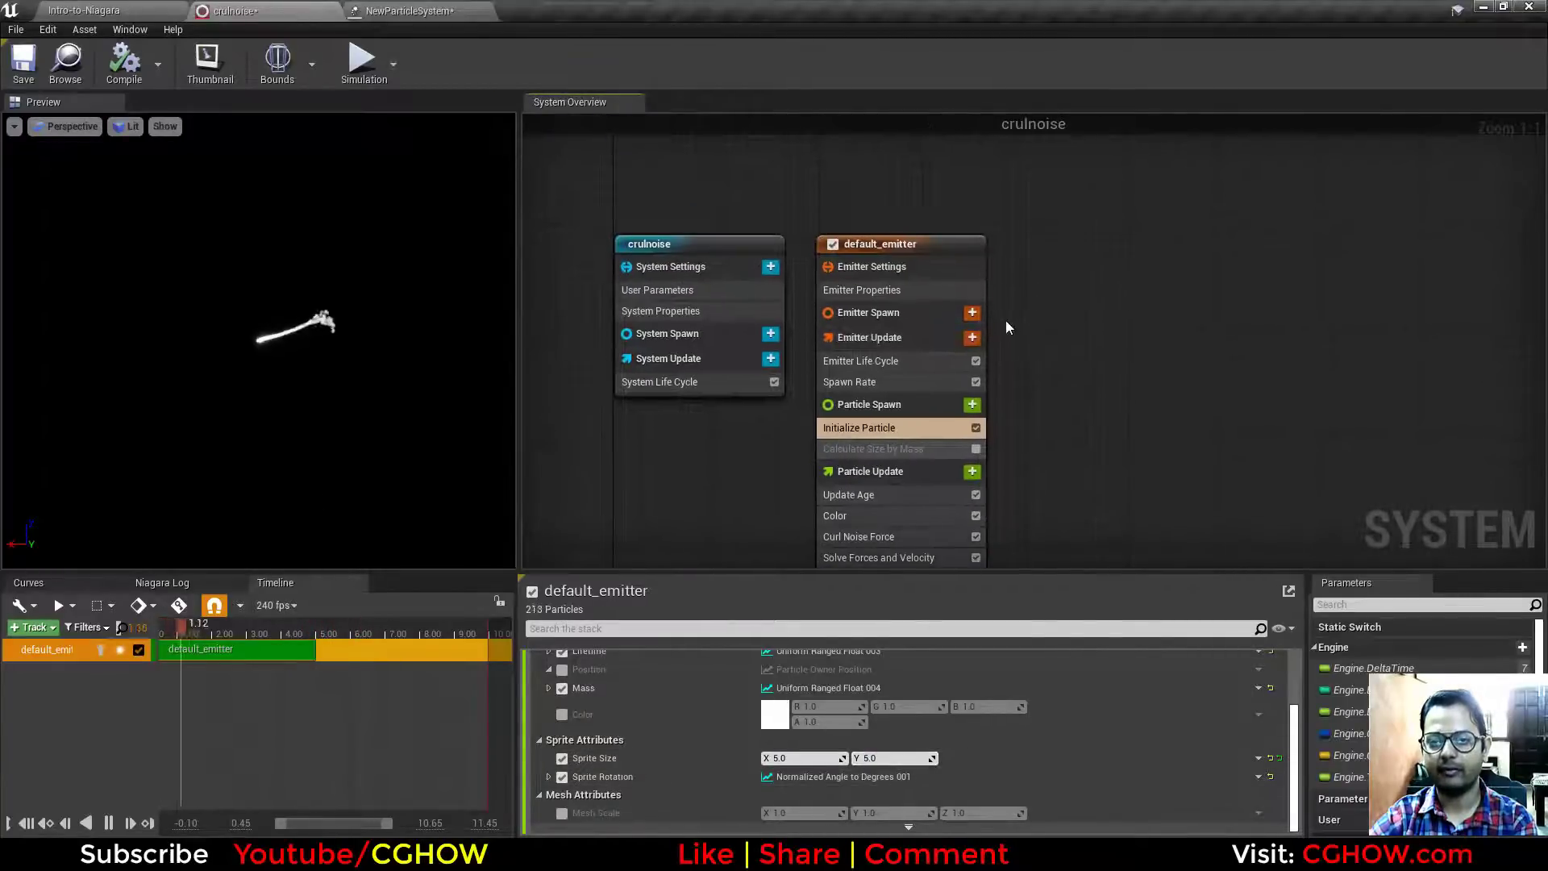
Step: Change the Sim Target in default_emitter's Emitter Properties to GPUCompute Sim
{"action": "right_click_drag", "start_coordinate": [1038, 386], "coordinate": [901, 268]}
{"action": "left_click", "coordinate": [854, 200]}
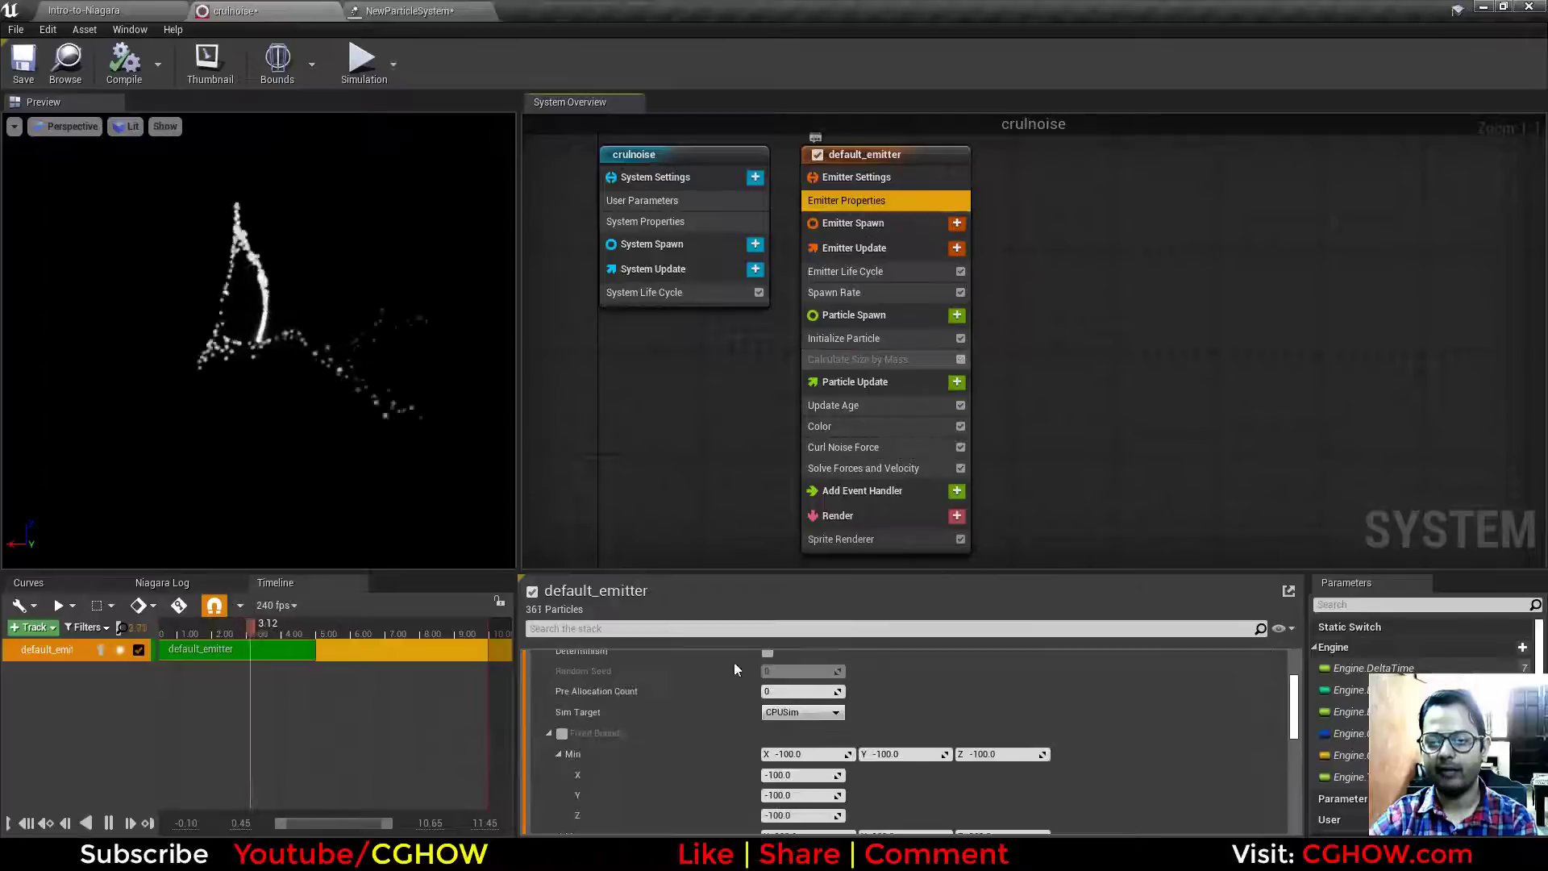
{"action": "scroll", "coordinate": [812, 729], "scroll_direction": "down", "scroll_amount": 2}
{"action": "left_click", "coordinate": [803, 701]}
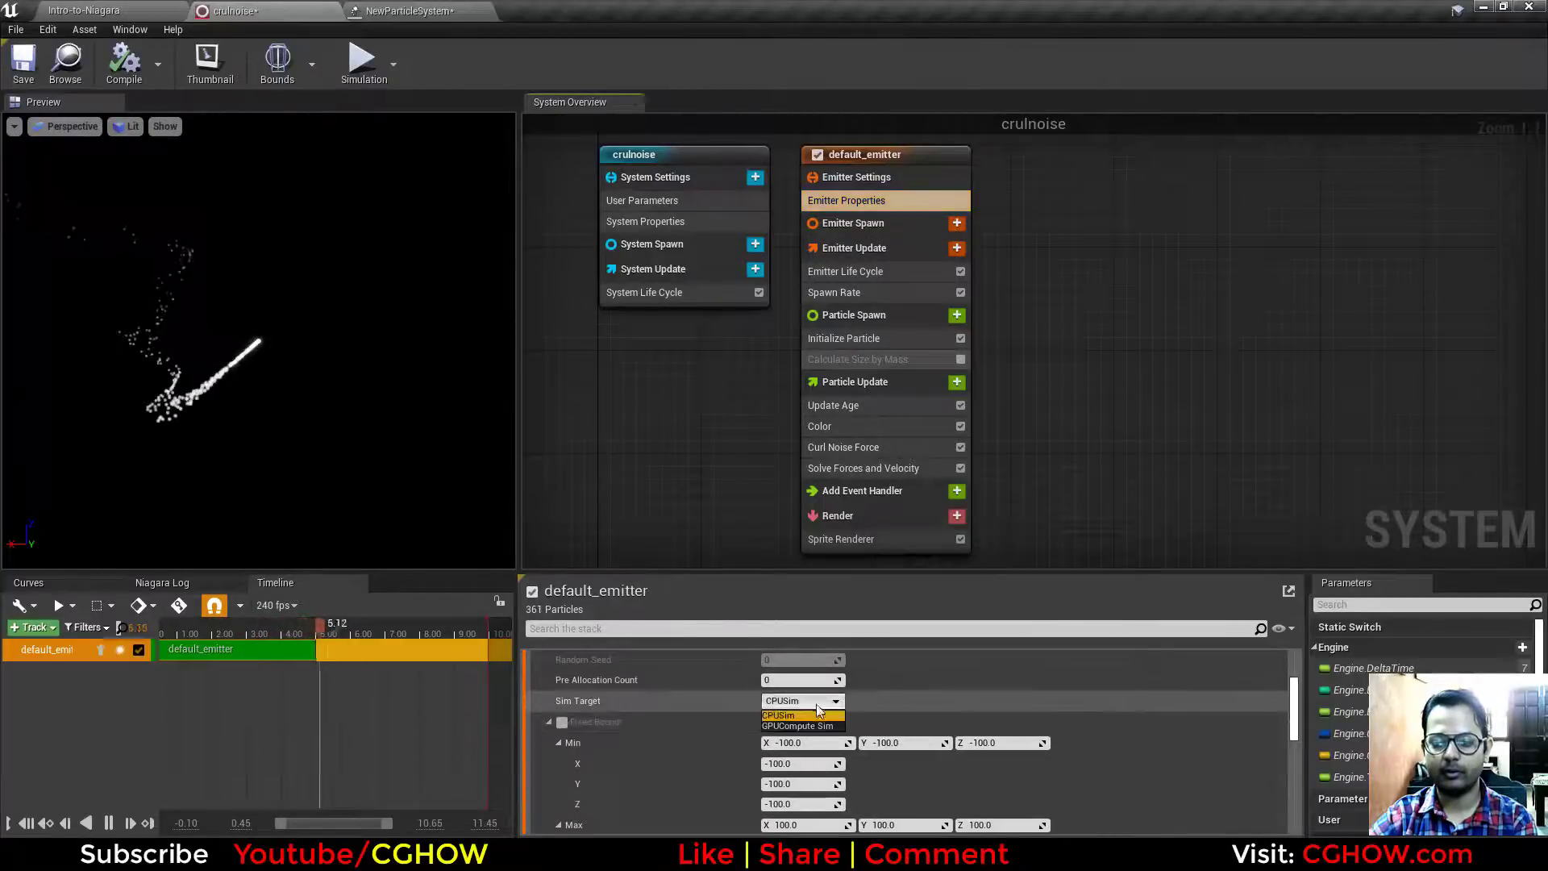
{"action": "left_click", "coordinate": [800, 732]}
Step: Set the spawn rate in the Spawn Rate module to 2000
{"action": "right_click_drag", "start_coordinate": [1065, 315], "coordinate": [1064, 291]}
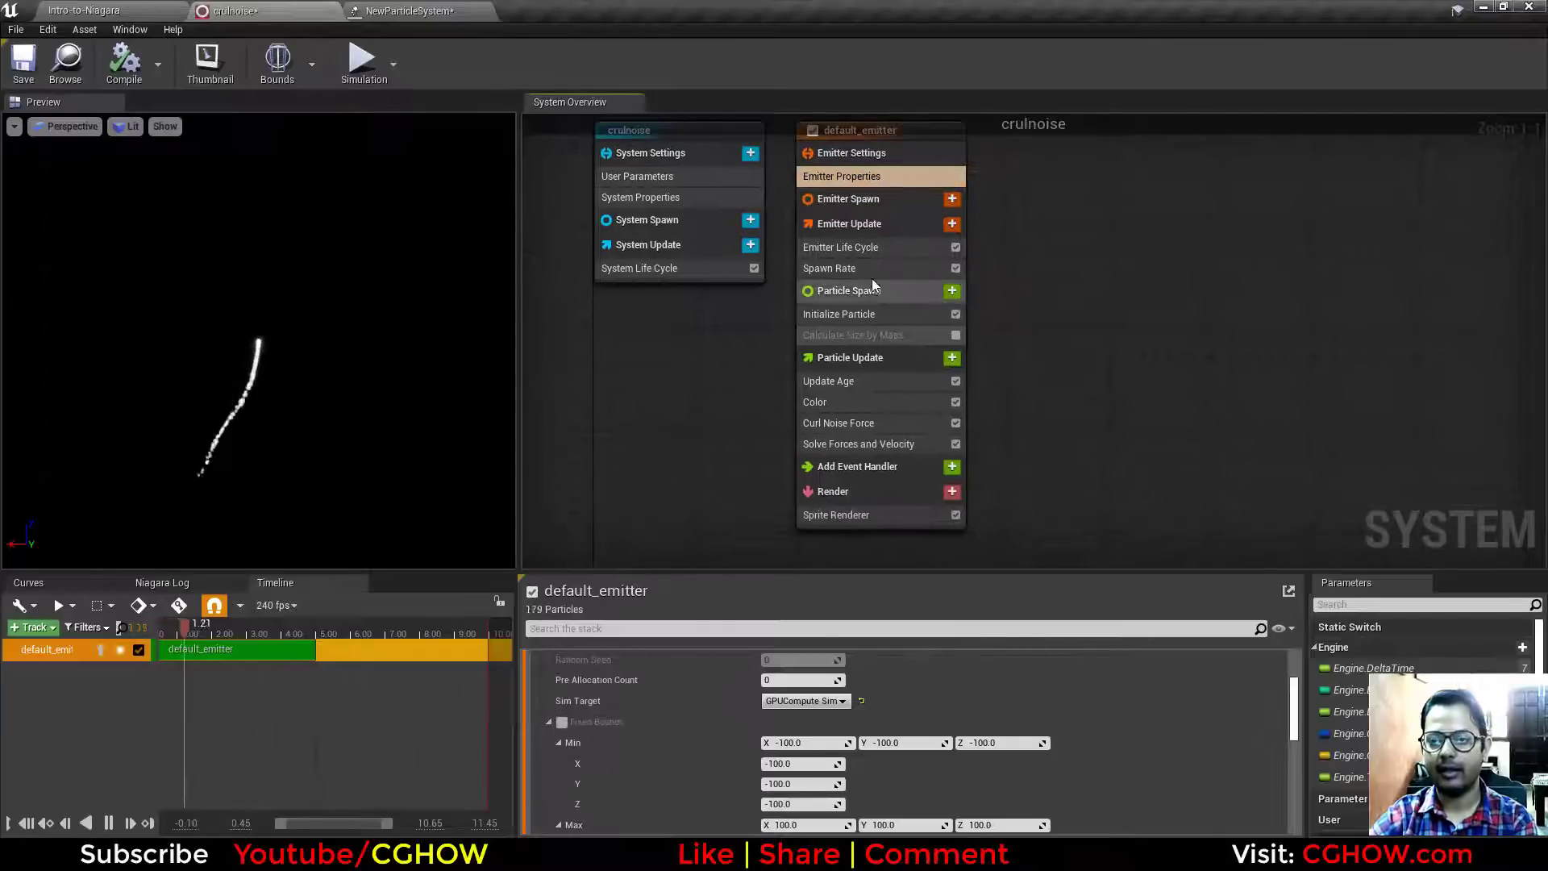
{"action": "left_click", "coordinate": [869, 271]}
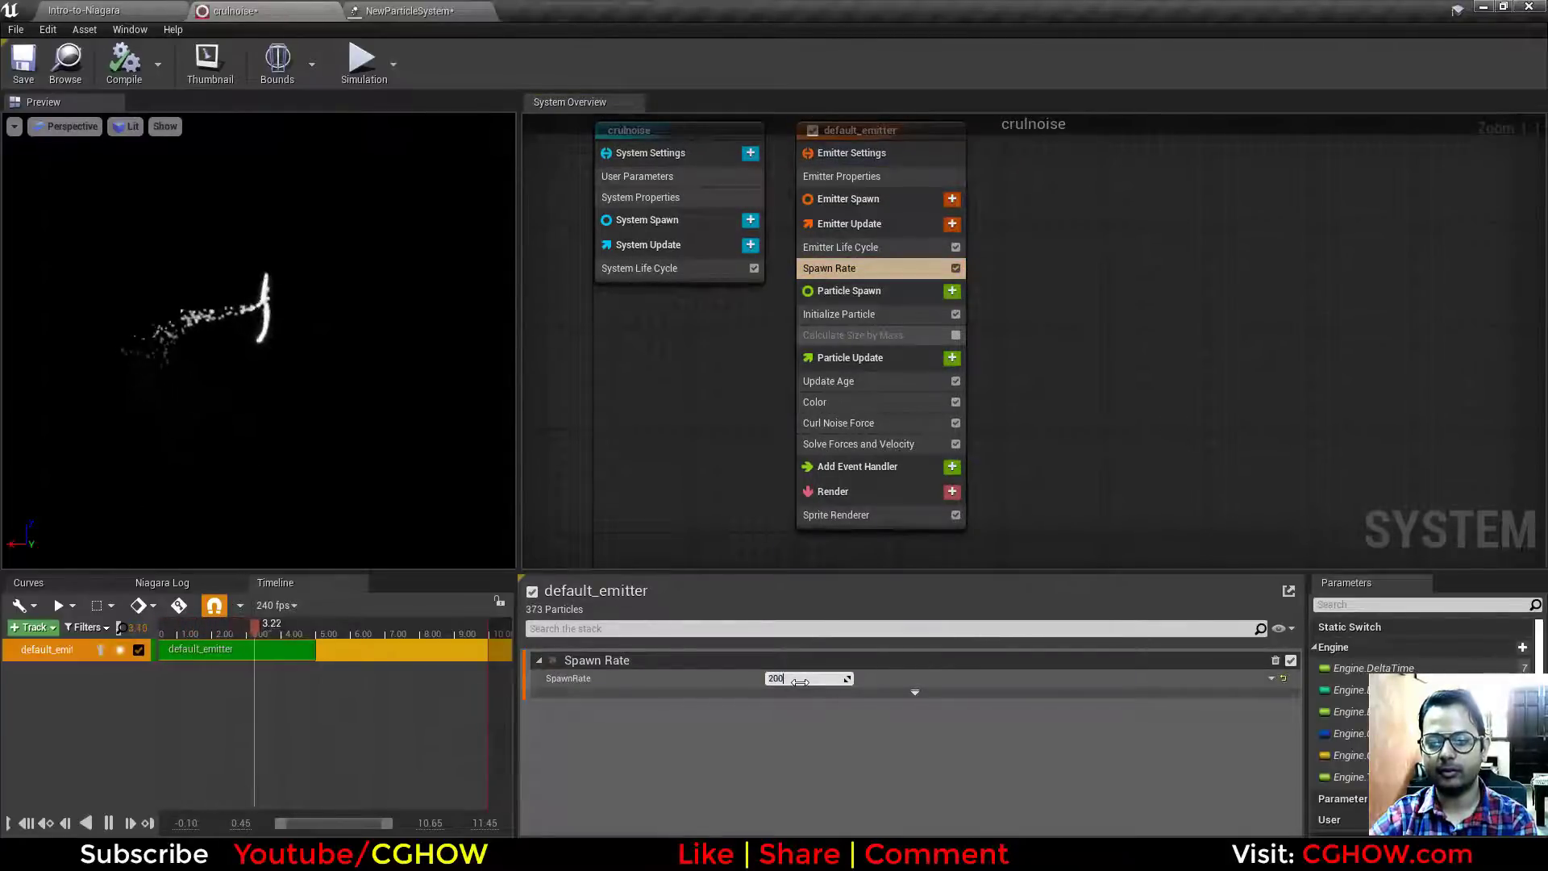
{"action": "right_click_drag", "start_coordinate": [819, 470], "coordinate": [822, 335]}
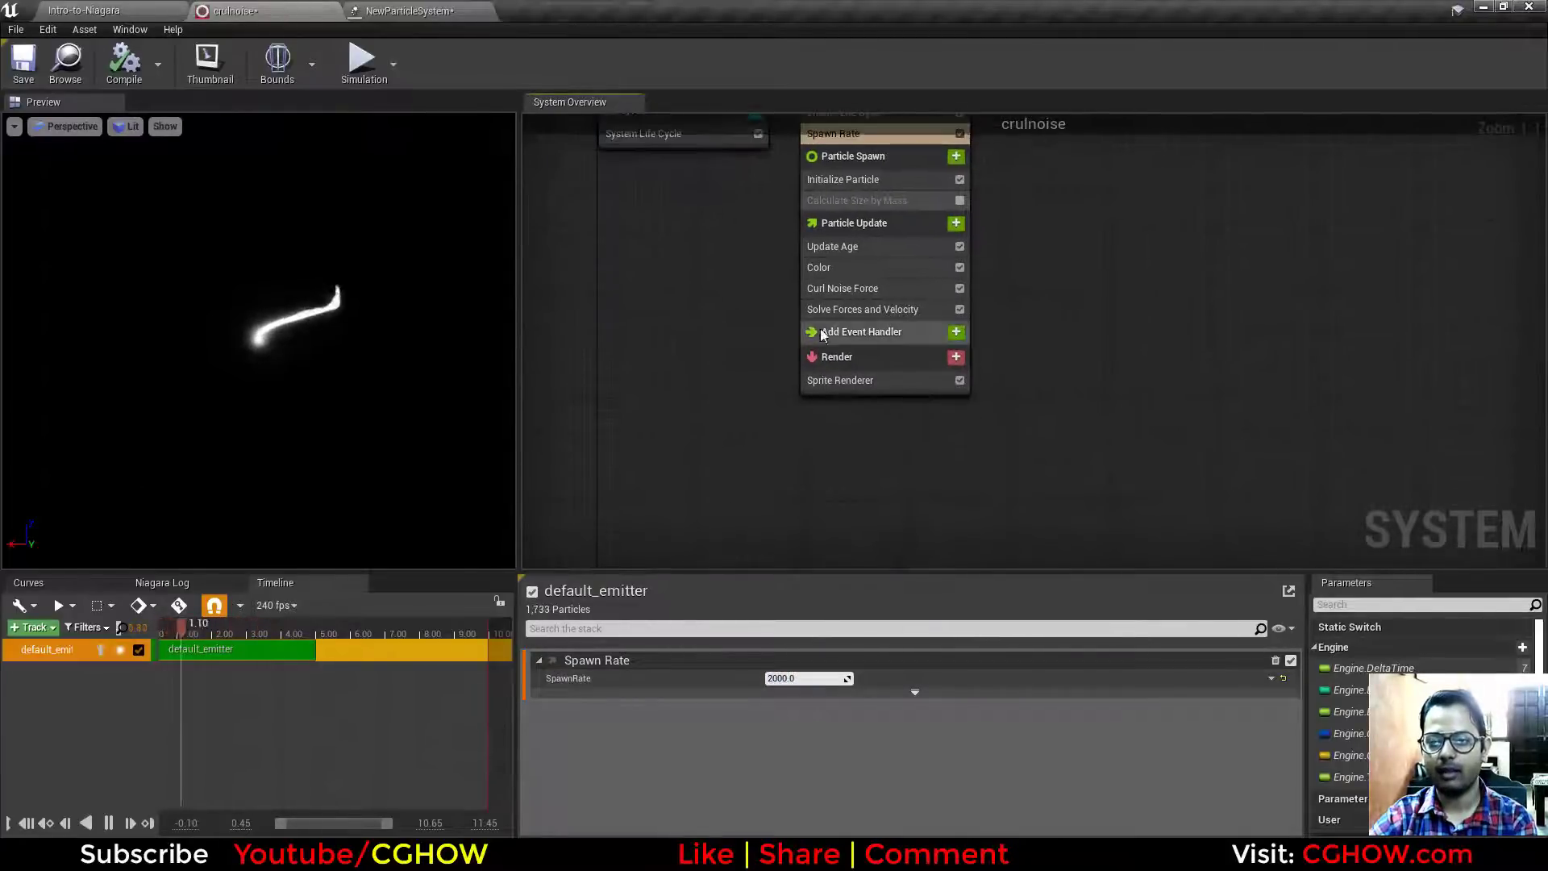
Step: Change the starting colour key of the Color module's curve to orange
{"action": "left_click", "coordinate": [813, 271]}
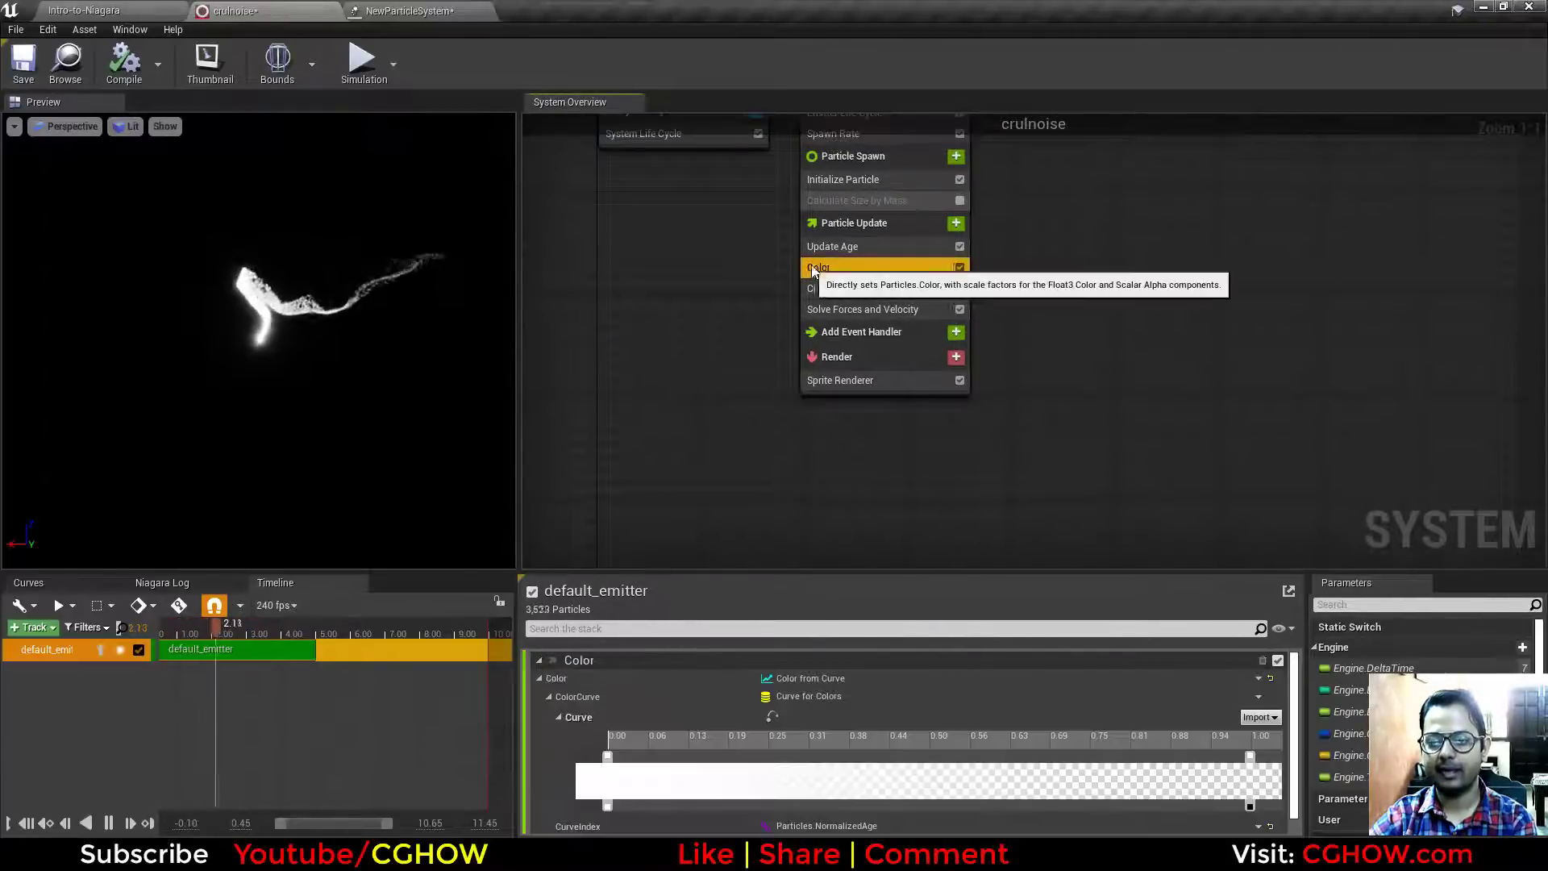
{"action": "double_click", "coordinate": [608, 756]}
{"action": "left_click", "coordinate": [753, 589]}
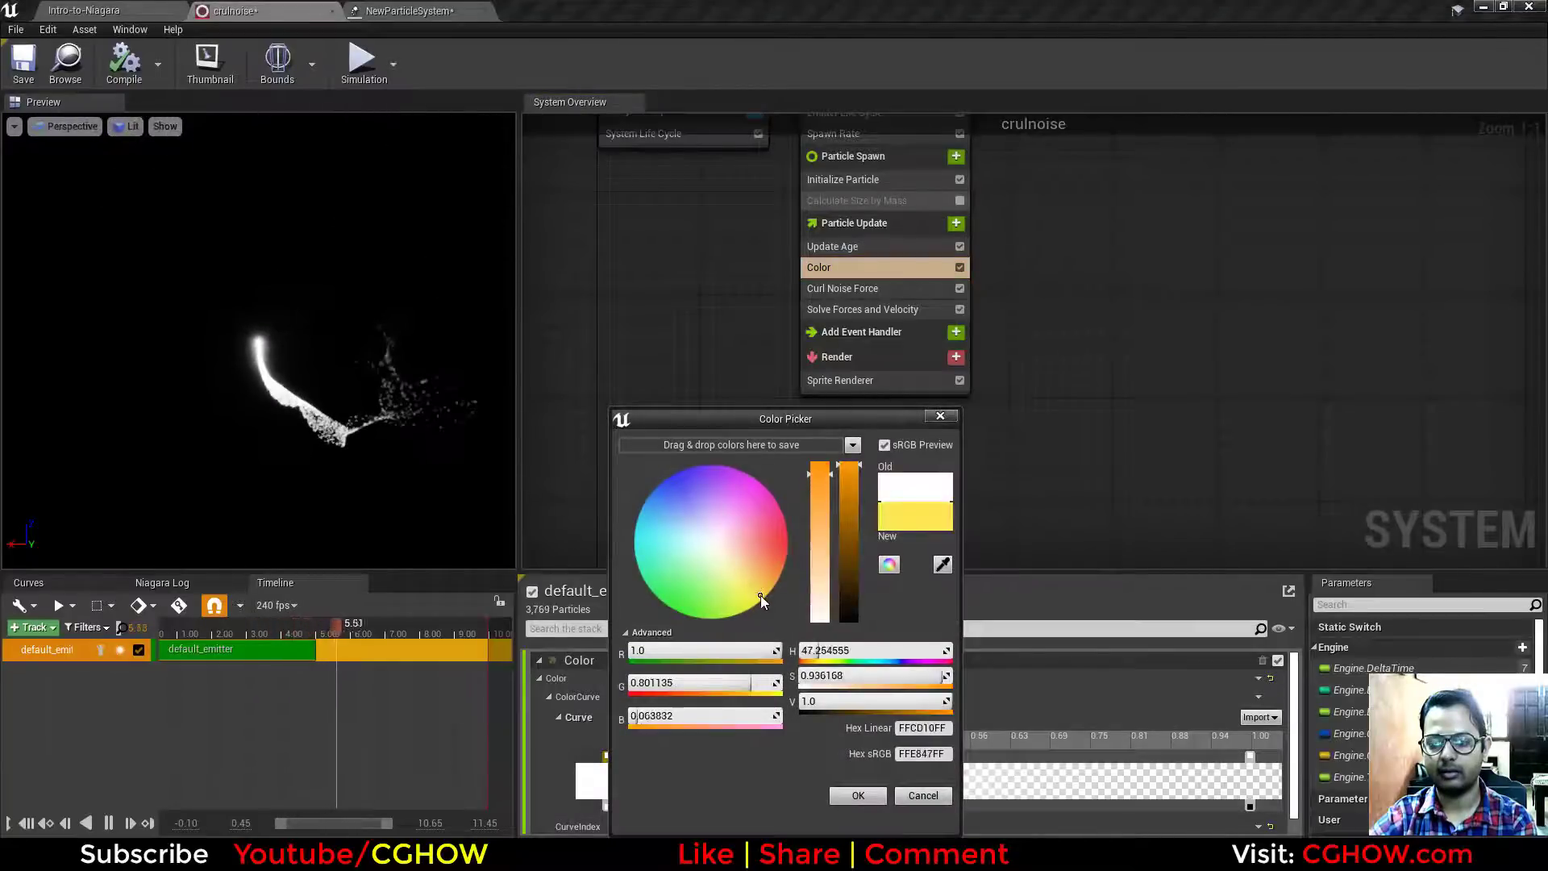
{"action": "mouse_move", "coordinate": [754, 603]}
{"action": "left_mouse_down"}
{"action": "mouse_move", "coordinate": [786, 596]}
{"action": "mouse_move", "coordinate": [784, 569]}
{"action": "left_mouse_up"}
{"action": "left_click", "coordinate": [858, 795]}
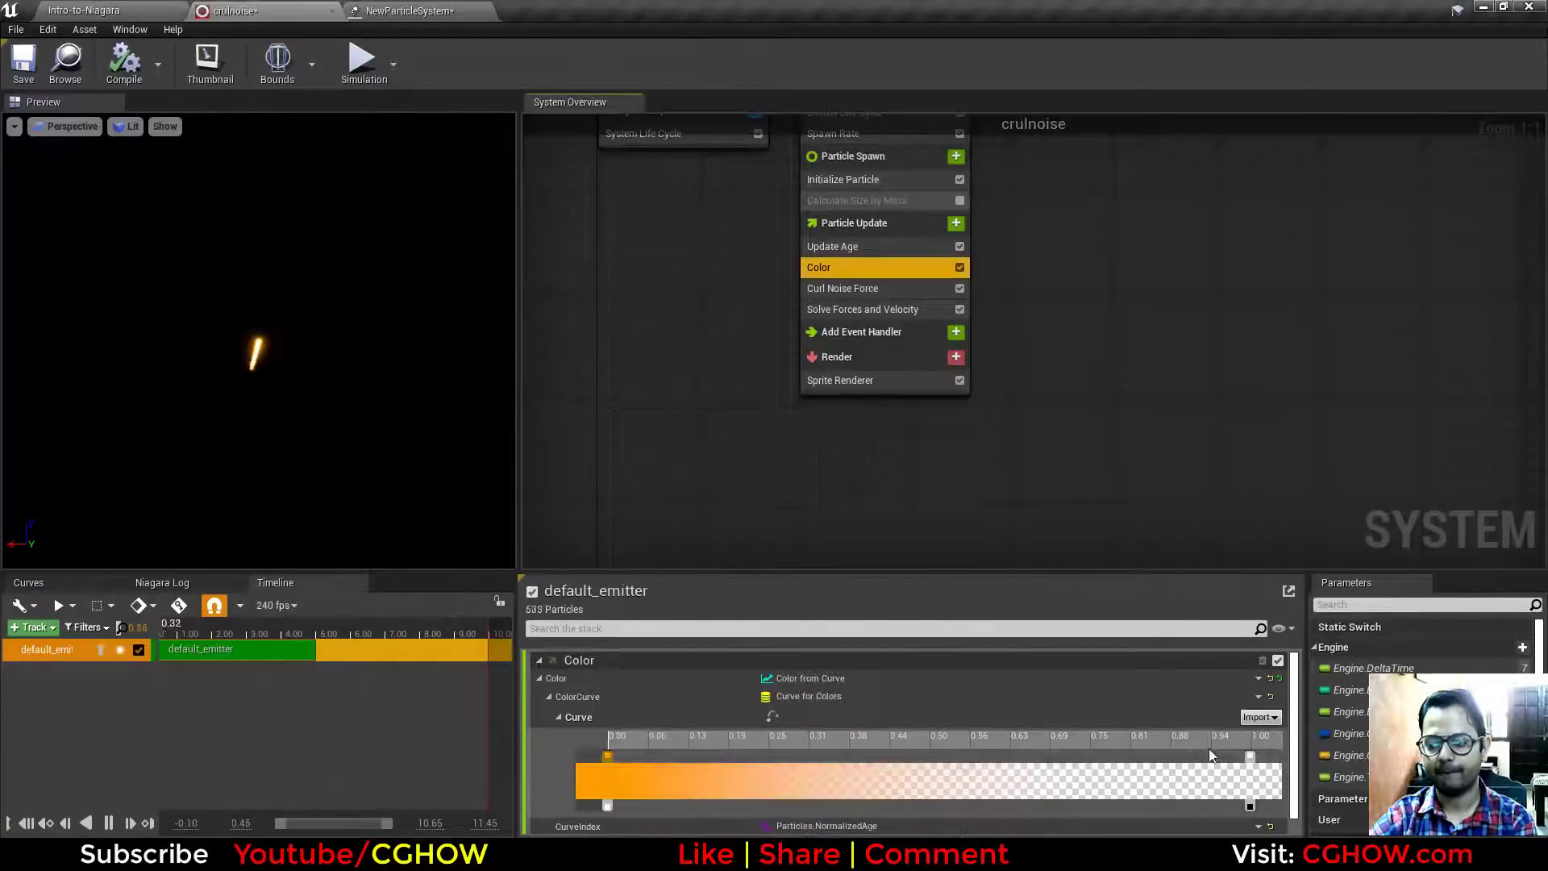
Step: Change the ending colour key of the Color module's curve to purple
{"action": "double_click", "coordinate": [1247, 755]}
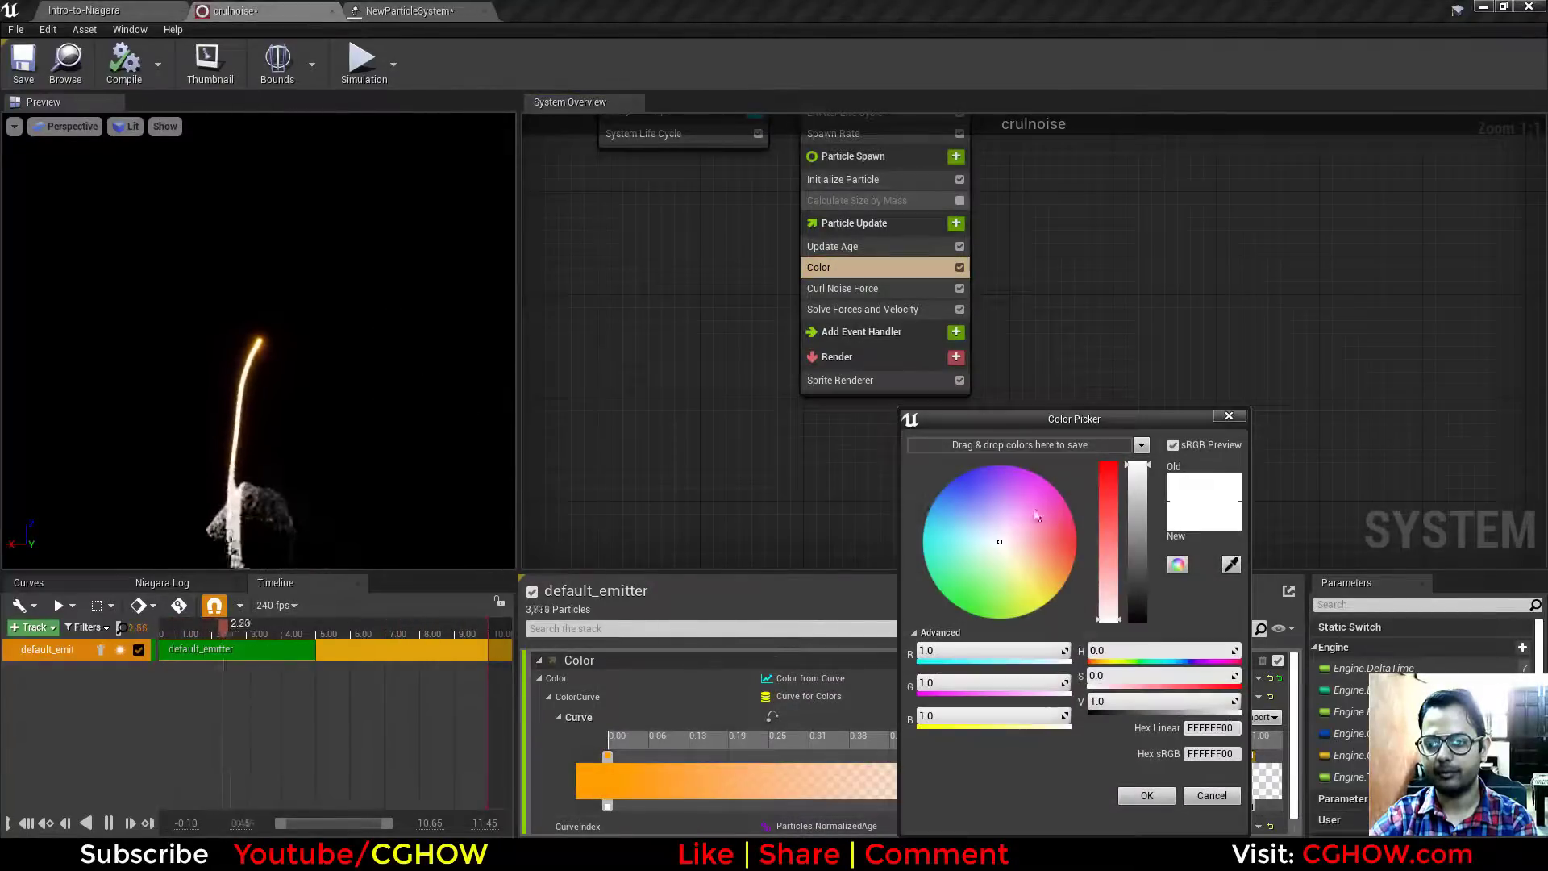
{"action": "left_click", "coordinate": [981, 467]}
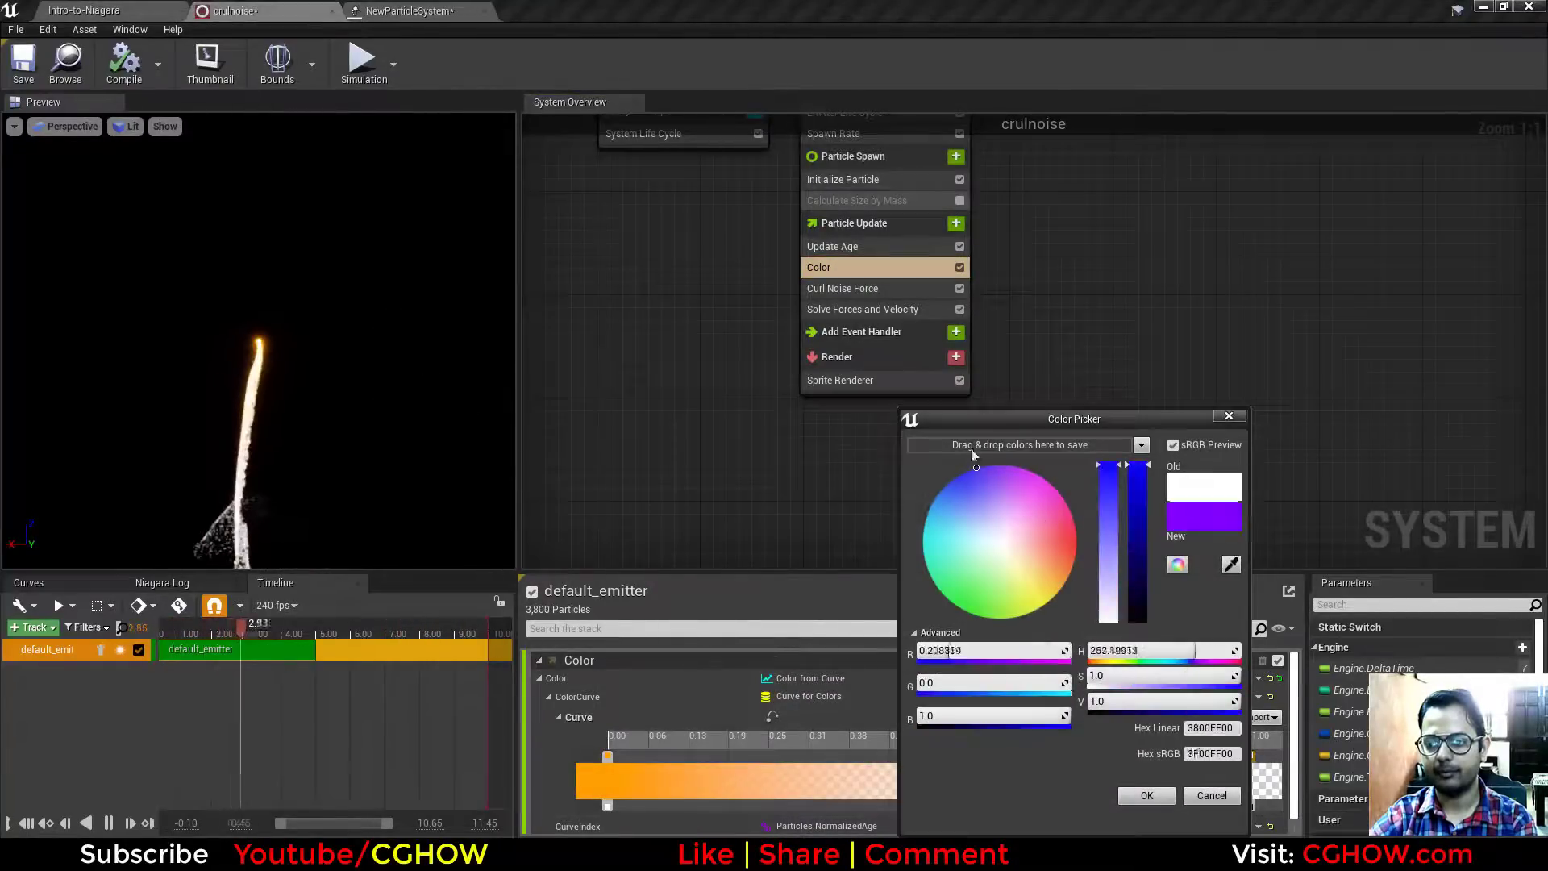
{"action": "left_click", "coordinate": [1146, 795]}
Step: Add a Drag module to the Particle Update group and set its Drag value to 3
{"action": "right_click_drag", "start_coordinate": [999, 296], "coordinate": [966, 399]}
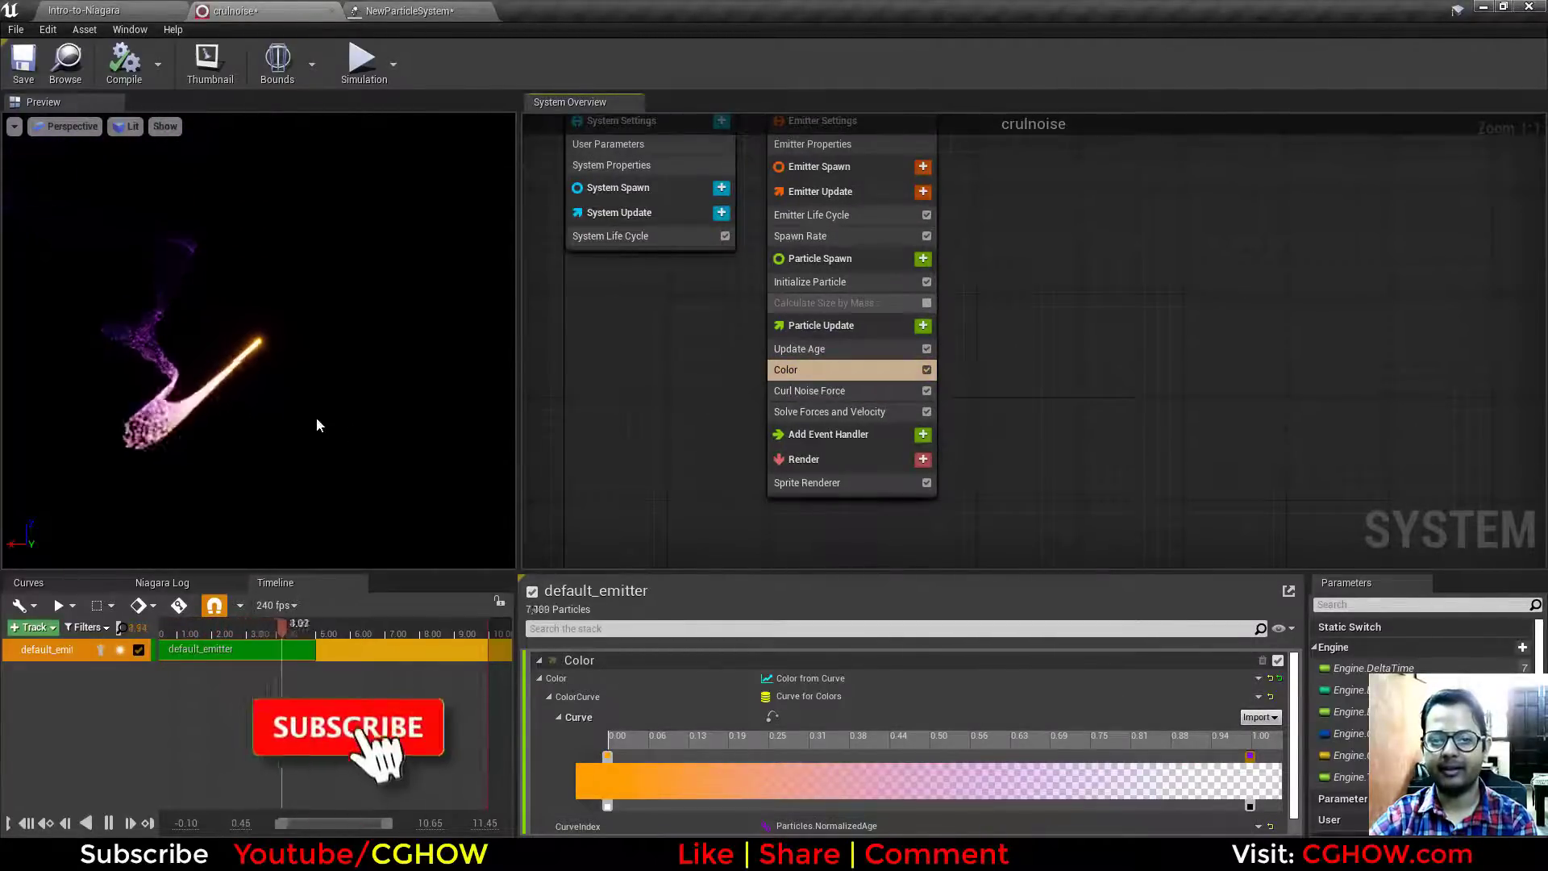
{"action": "left_click", "coordinate": [923, 325]}
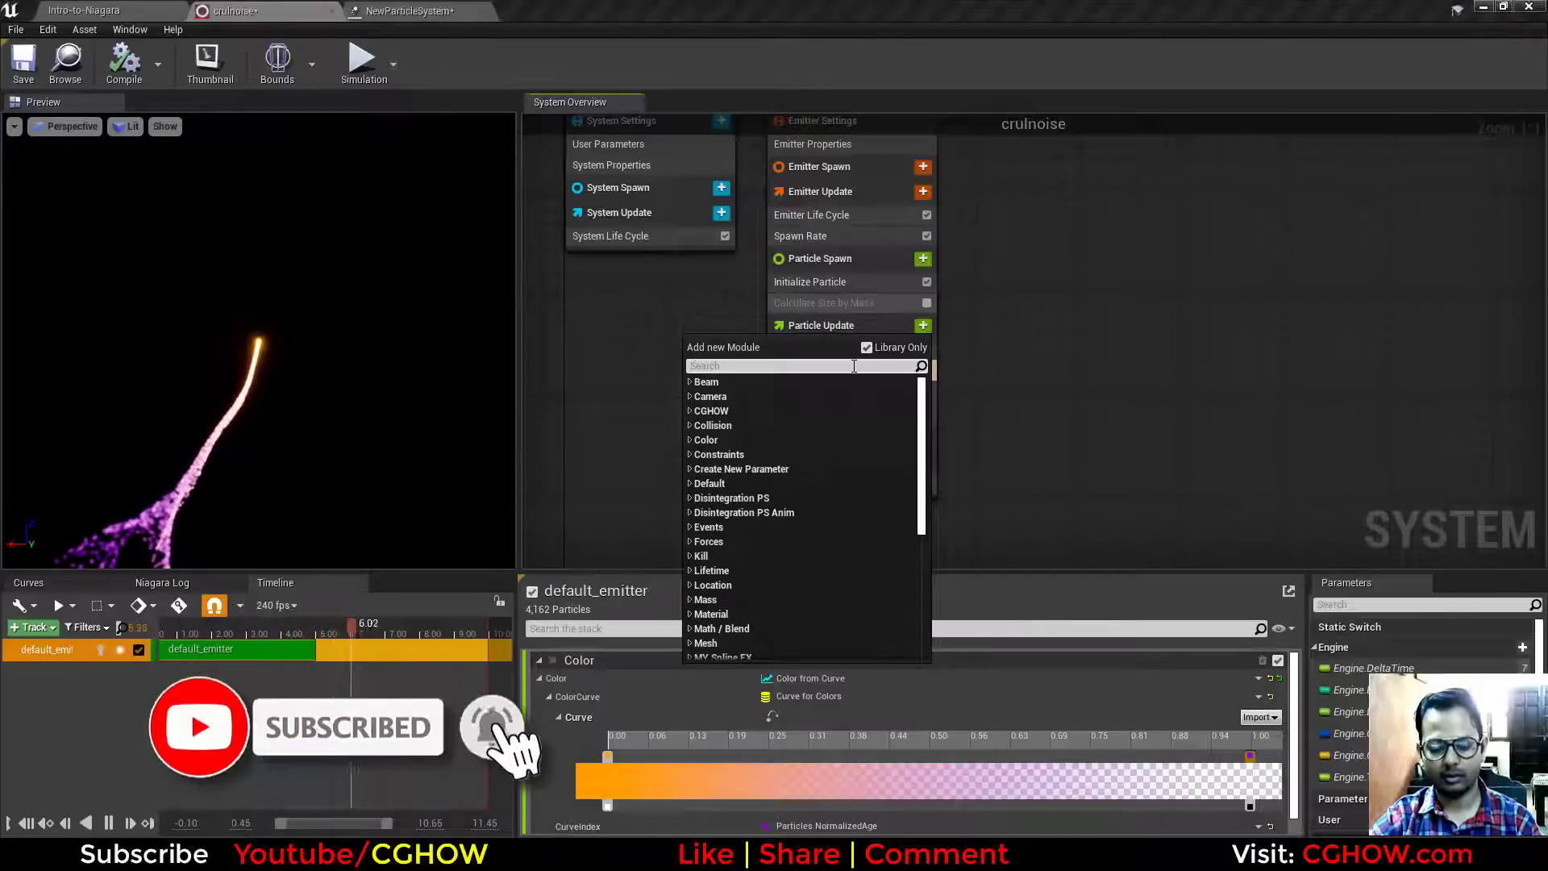
{"action": "type", "text": "c"}
{"action": "key", "text": "BackSpace"}
{"action": "type", "text": "drag"}
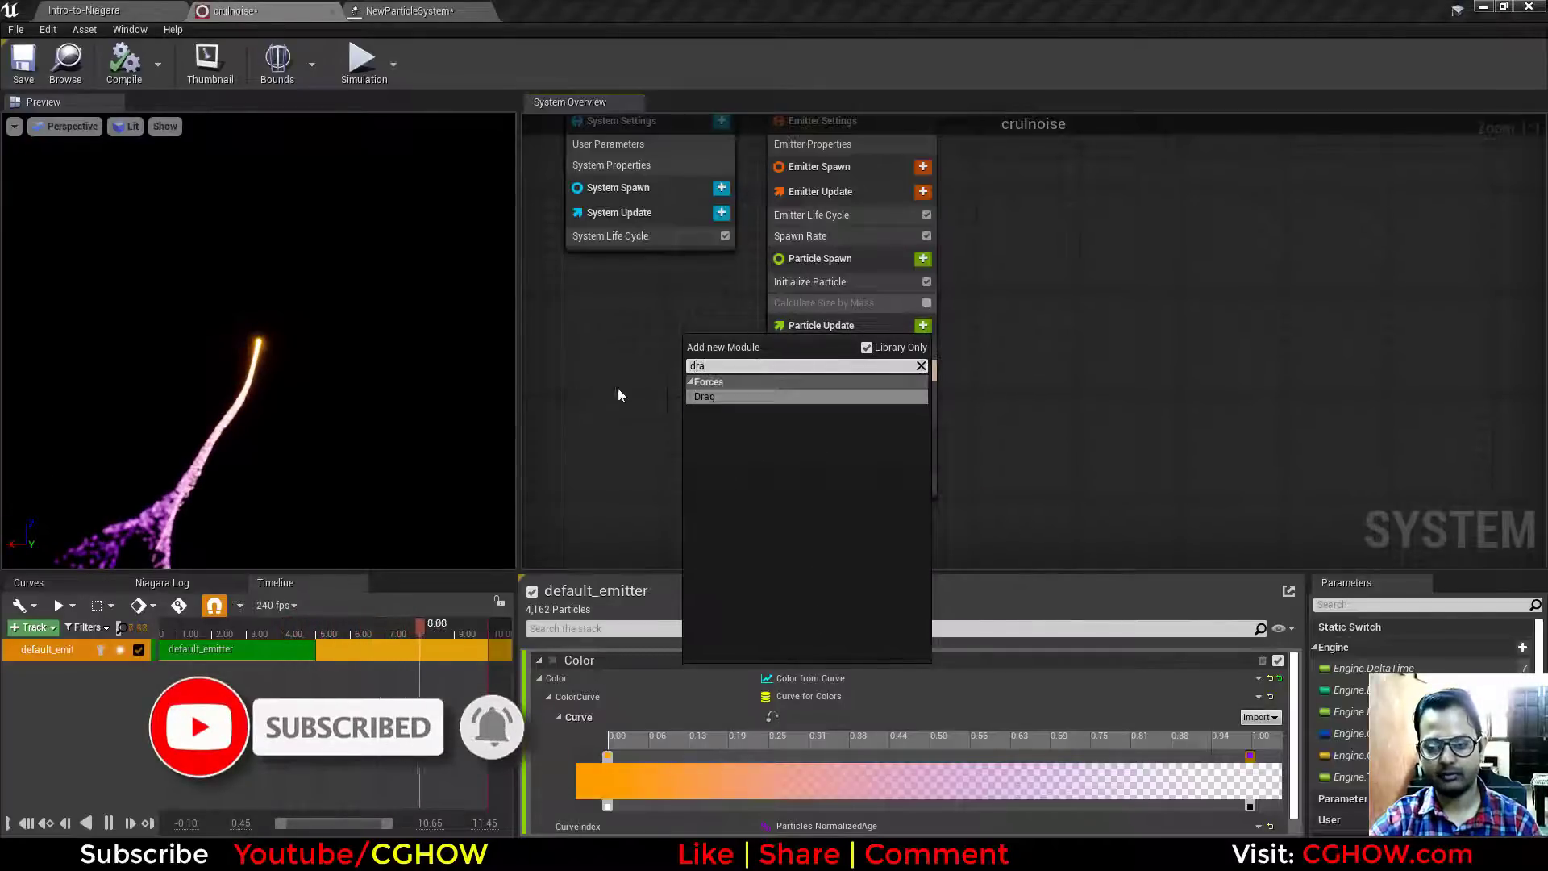
{"action": "left_click", "coordinate": [715, 395]}
{"action": "left_click", "coordinate": [903, 733]}
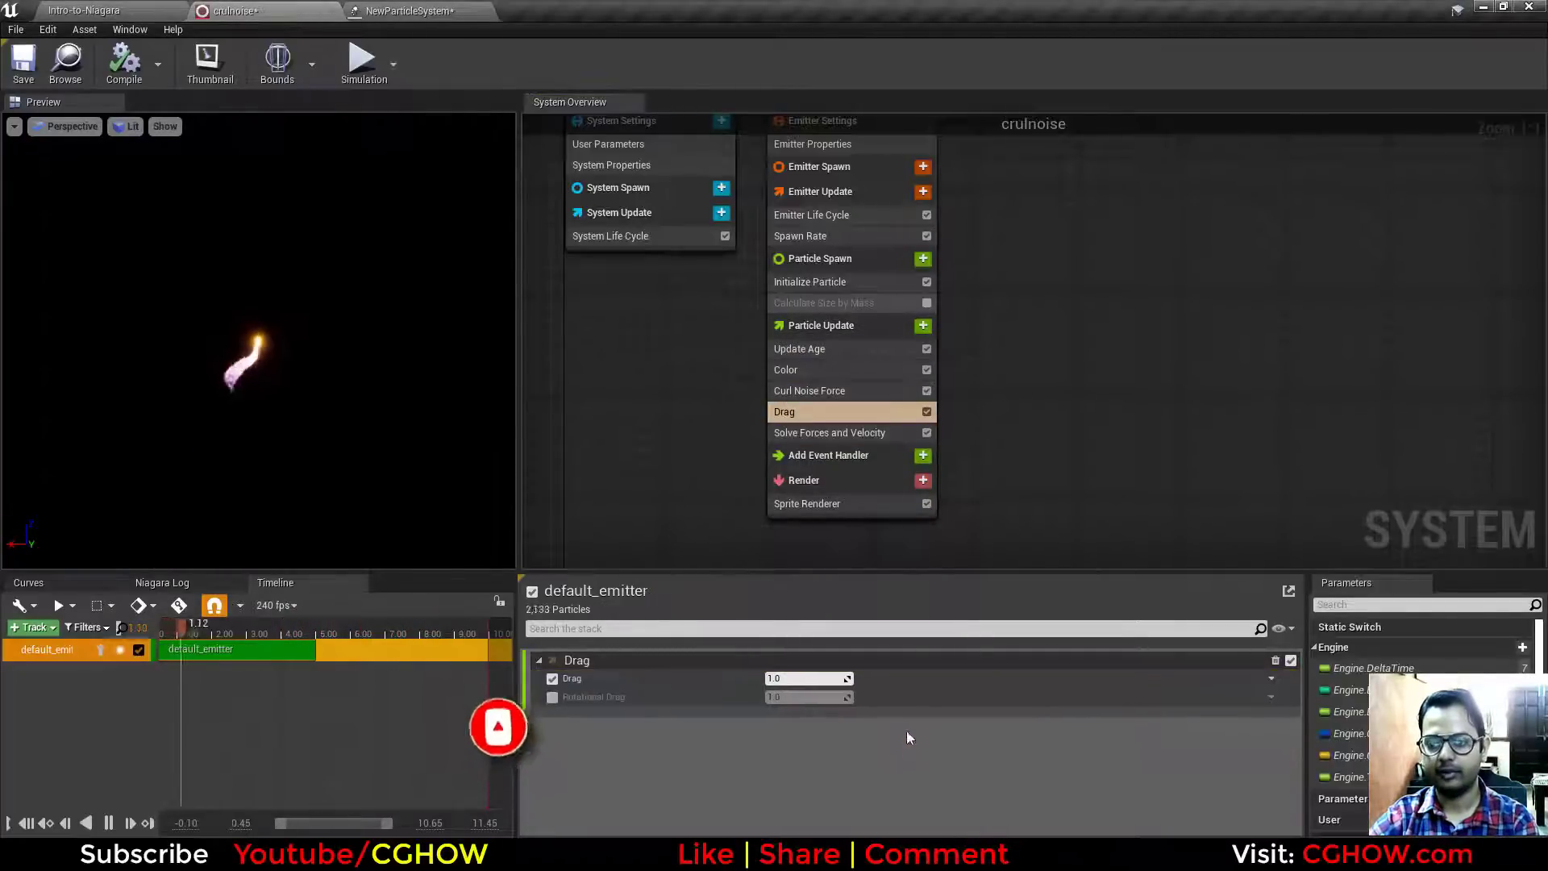
{"action": "left_click", "coordinate": [816, 679]}
{"action": "type", "text": "3"}
{"action": "key", "text": "Return"}
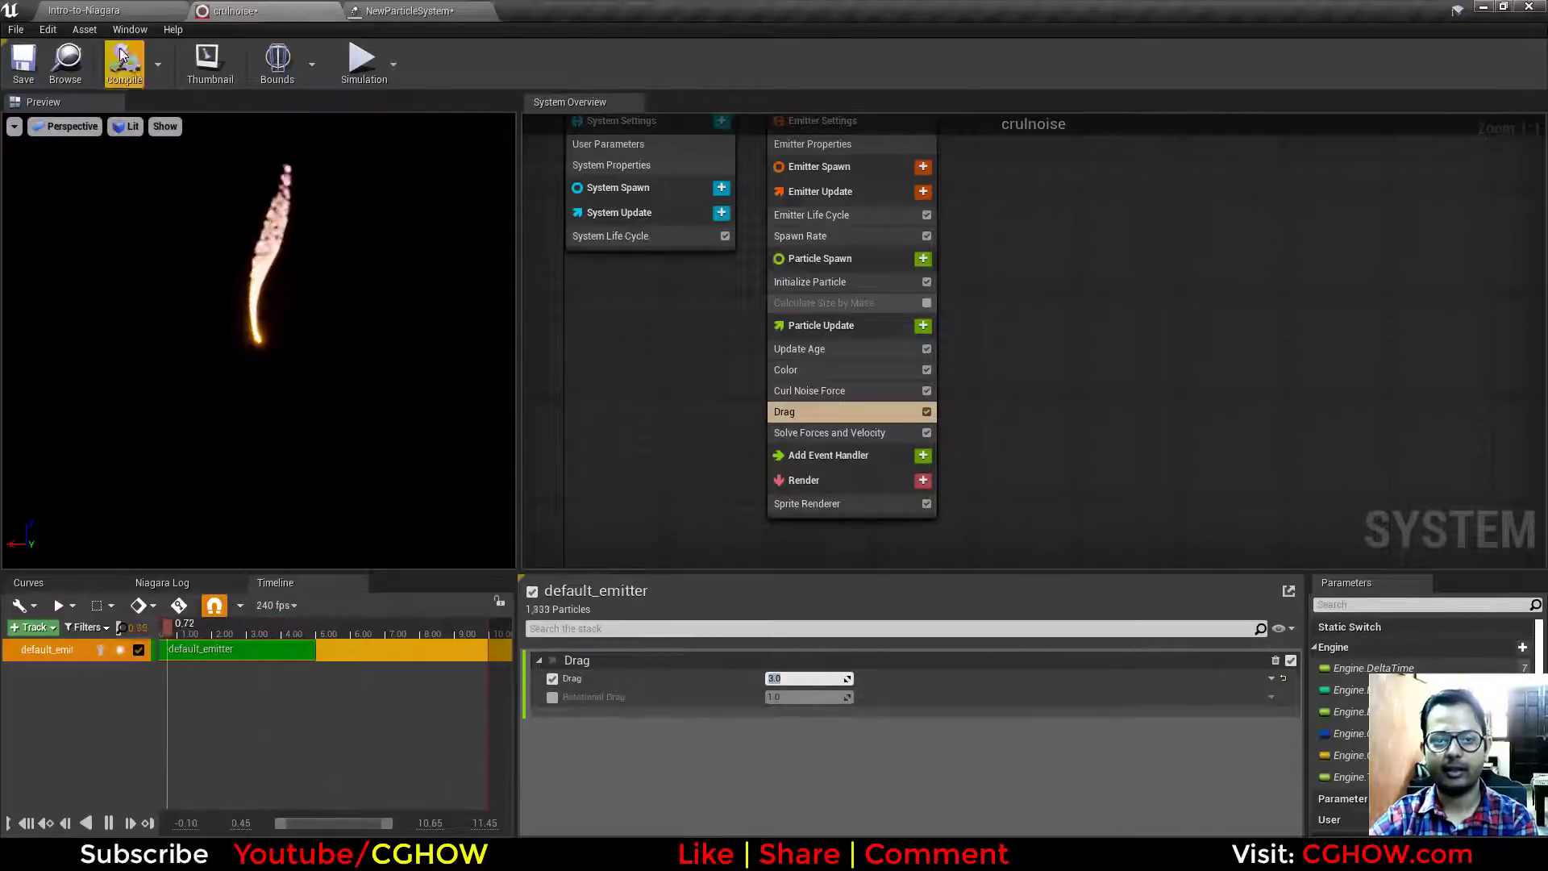
Step: Compile and save the crulnoise system
{"action": "left_click", "coordinate": [157, 63]}
{"action": "left_click", "coordinate": [178, 100]}
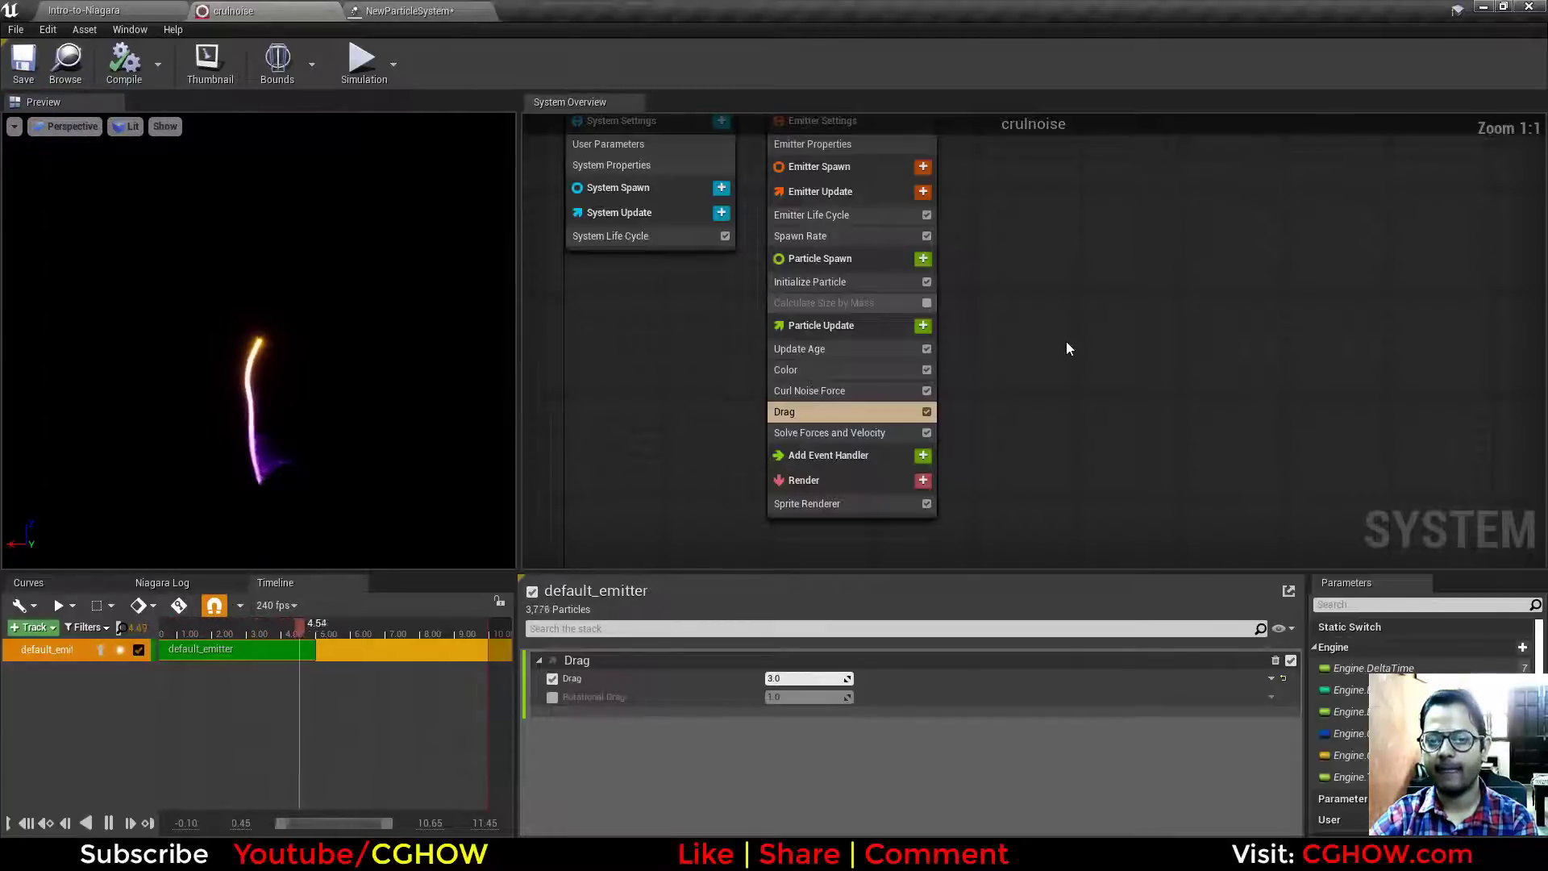
Step: Raise the Noise Strength of the emitter's Curl Noise Force module to about 914
{"action": "right_click_drag", "start_coordinate": [1066, 341], "coordinate": [1013, 304]}
{"action": "left_click", "coordinate": [847, 412]}
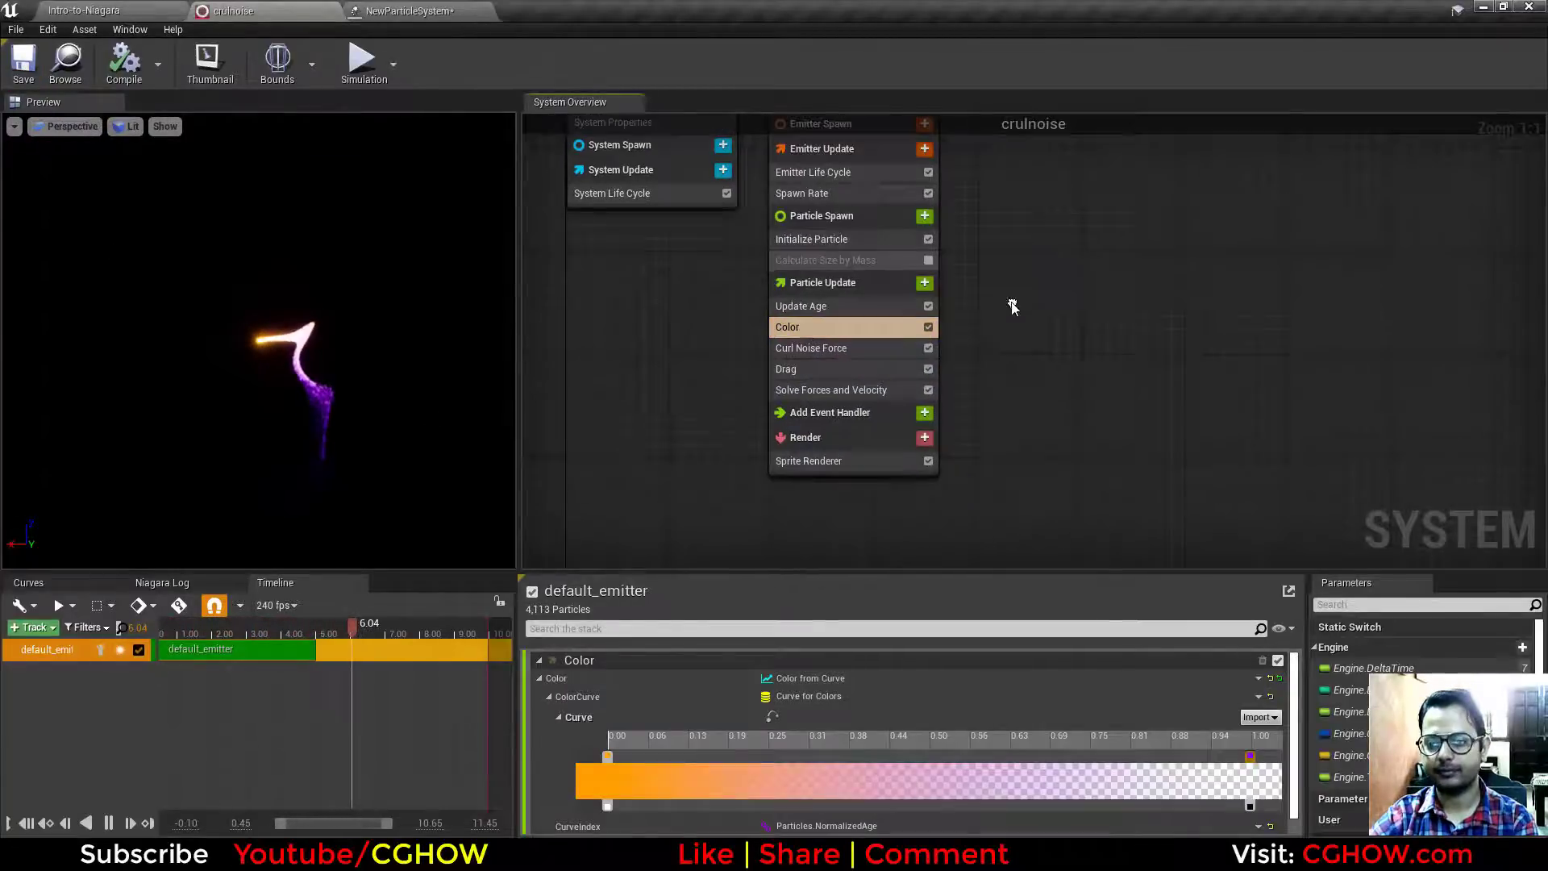
{"action": "left_click", "coordinate": [834, 348]}
{"action": "left_click", "coordinate": [776, 697]}
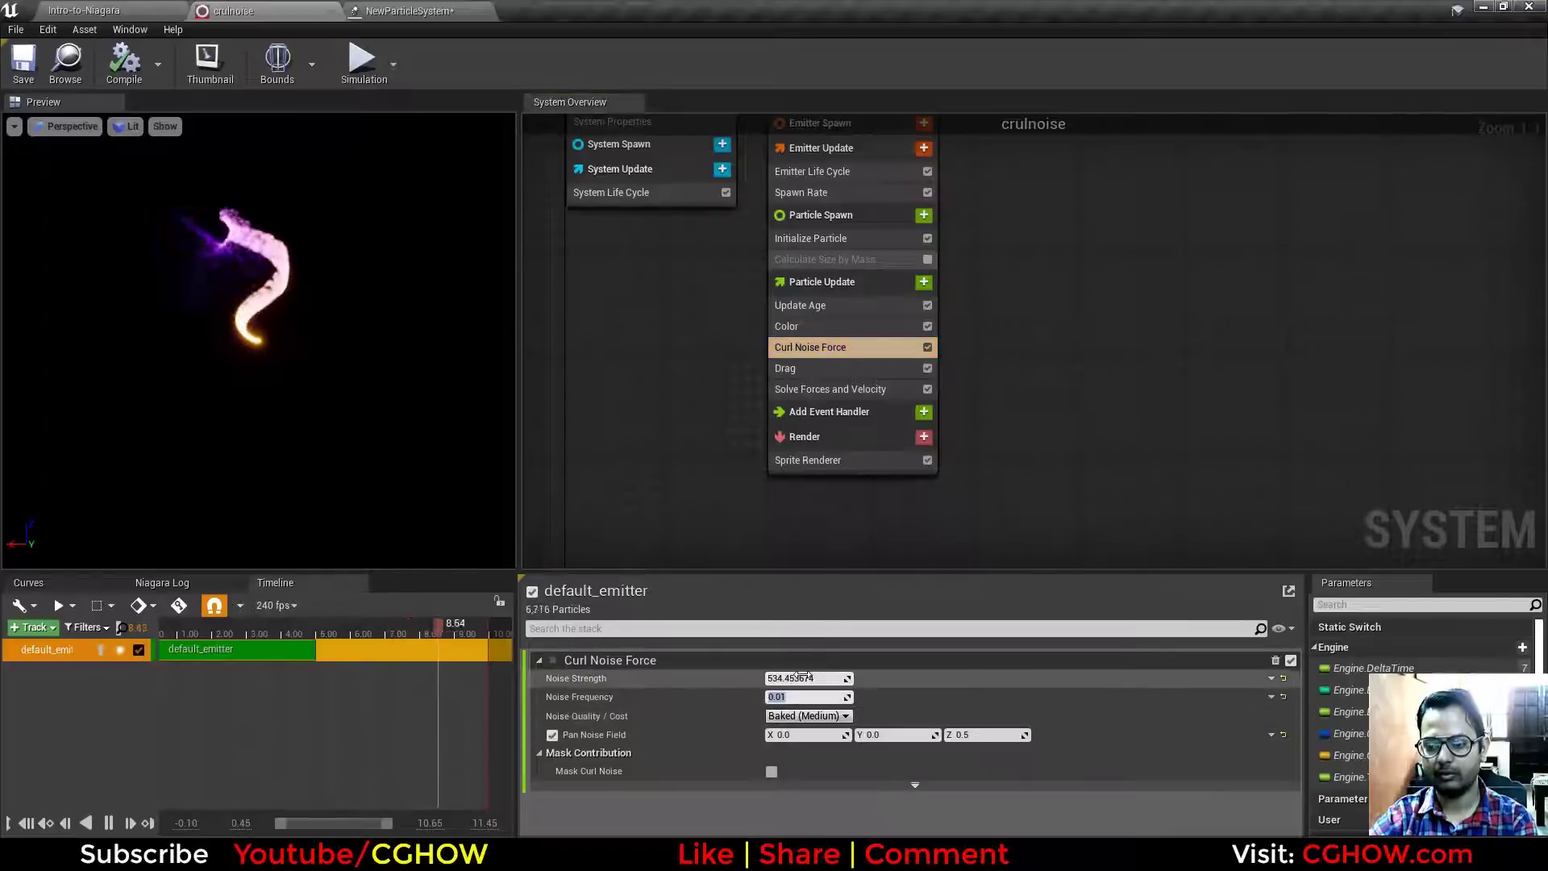
{"action": "left_click_drag", "start_coordinate": [790, 679], "coordinate": [855, 679]}
Step: Try a Noise Frequency of 0.002 on the Curl Noise Force module and set it back to 0.01
{"action": "left_click", "coordinate": [817, 697]}
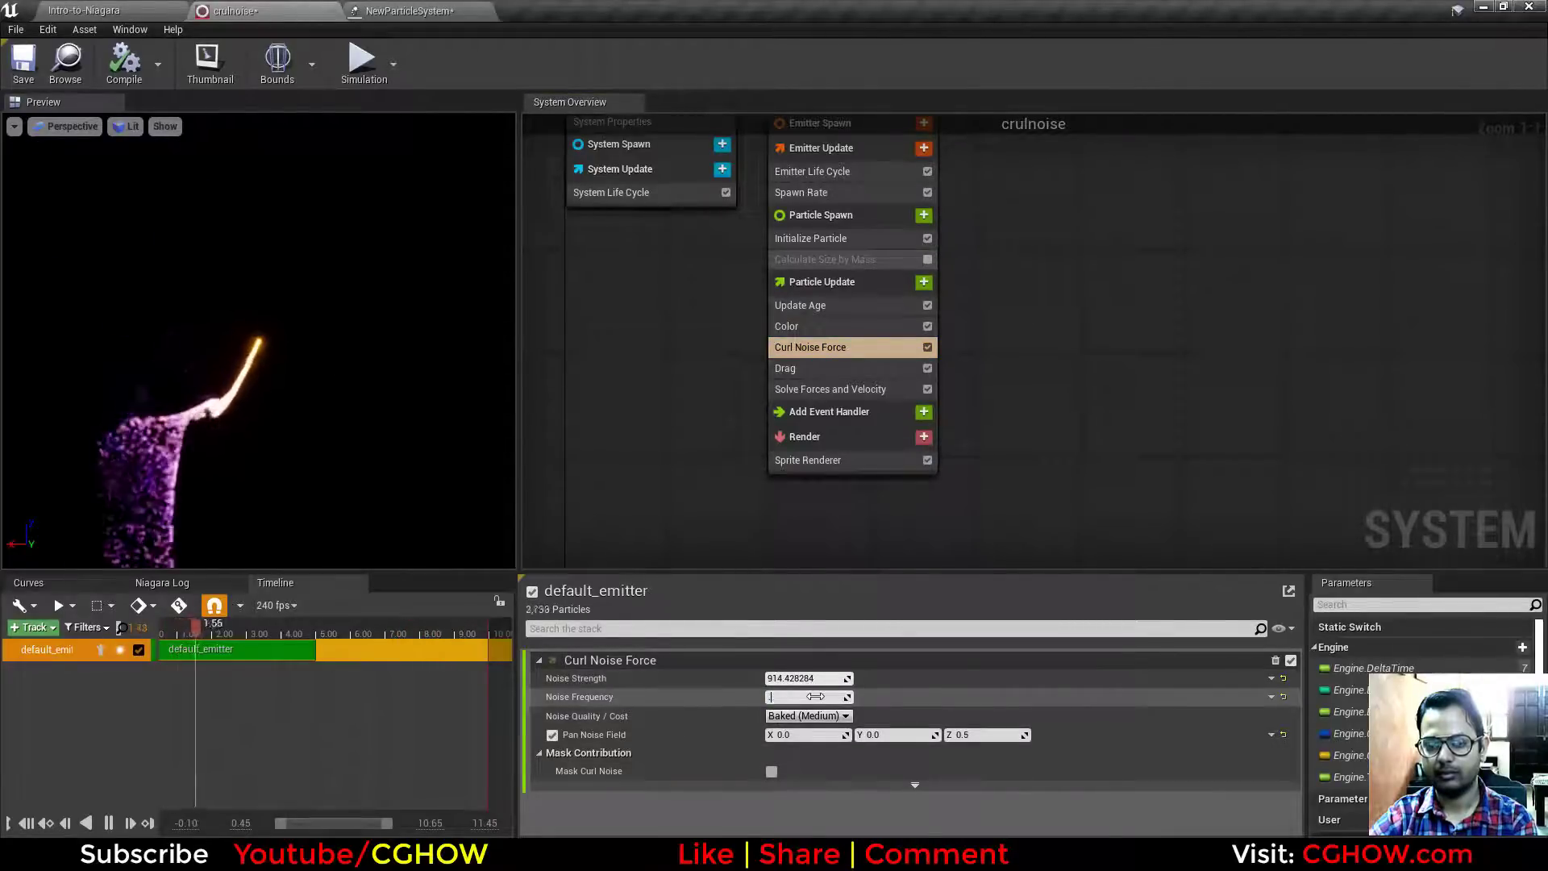
{"action": "type", "text": "0.002"}
{"action": "key", "text": "Return"}
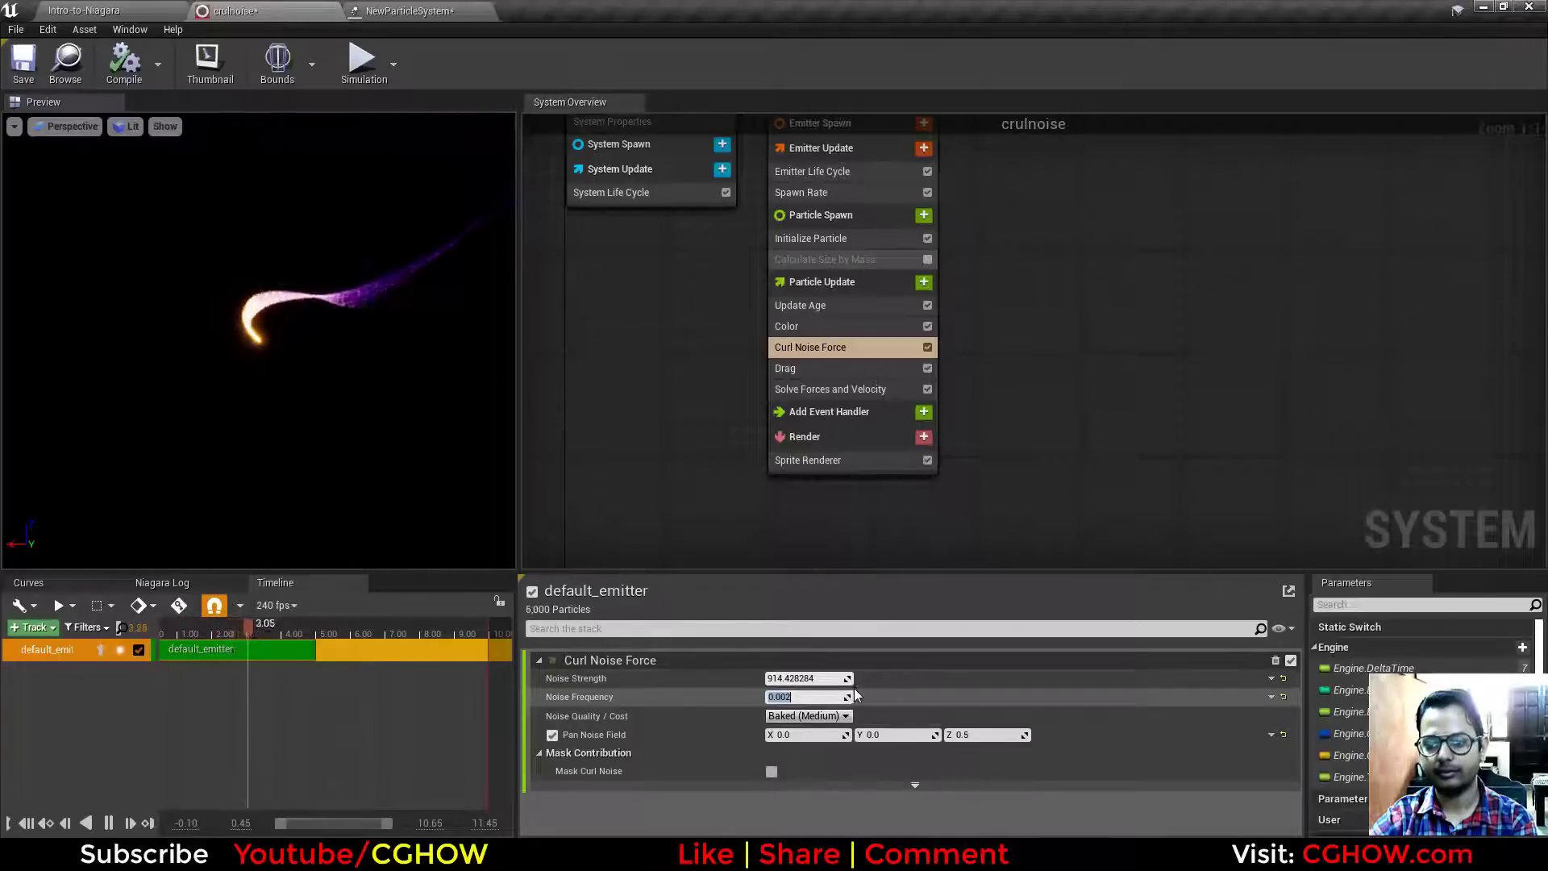
{"action": "type", "text": "0"}
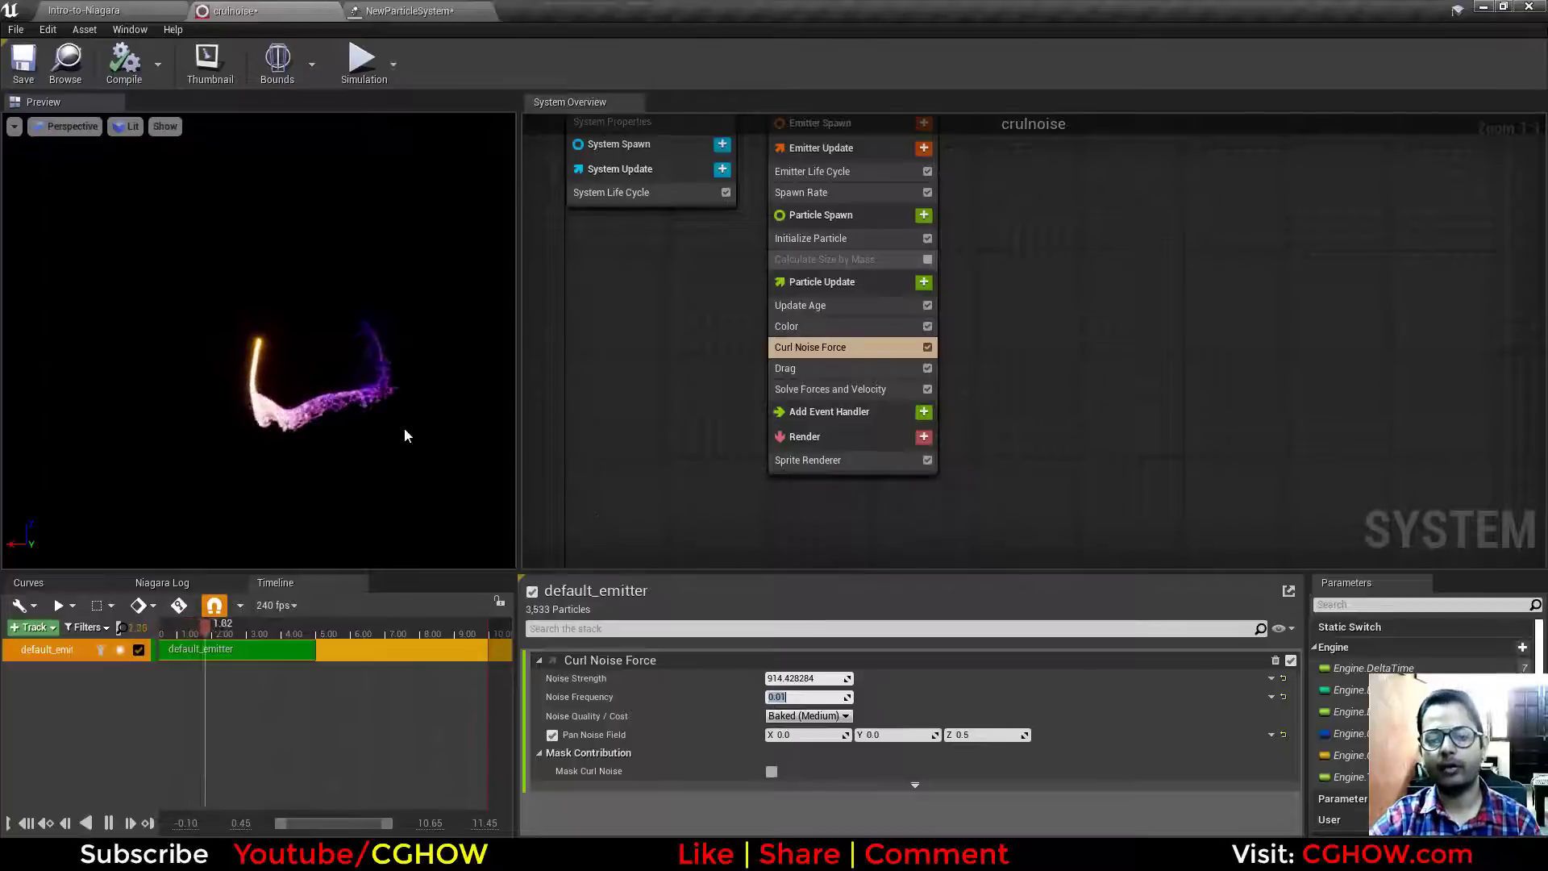
{"action": "left_click_drag", "start_coordinate": [404, 428], "coordinate": [298, 436]}
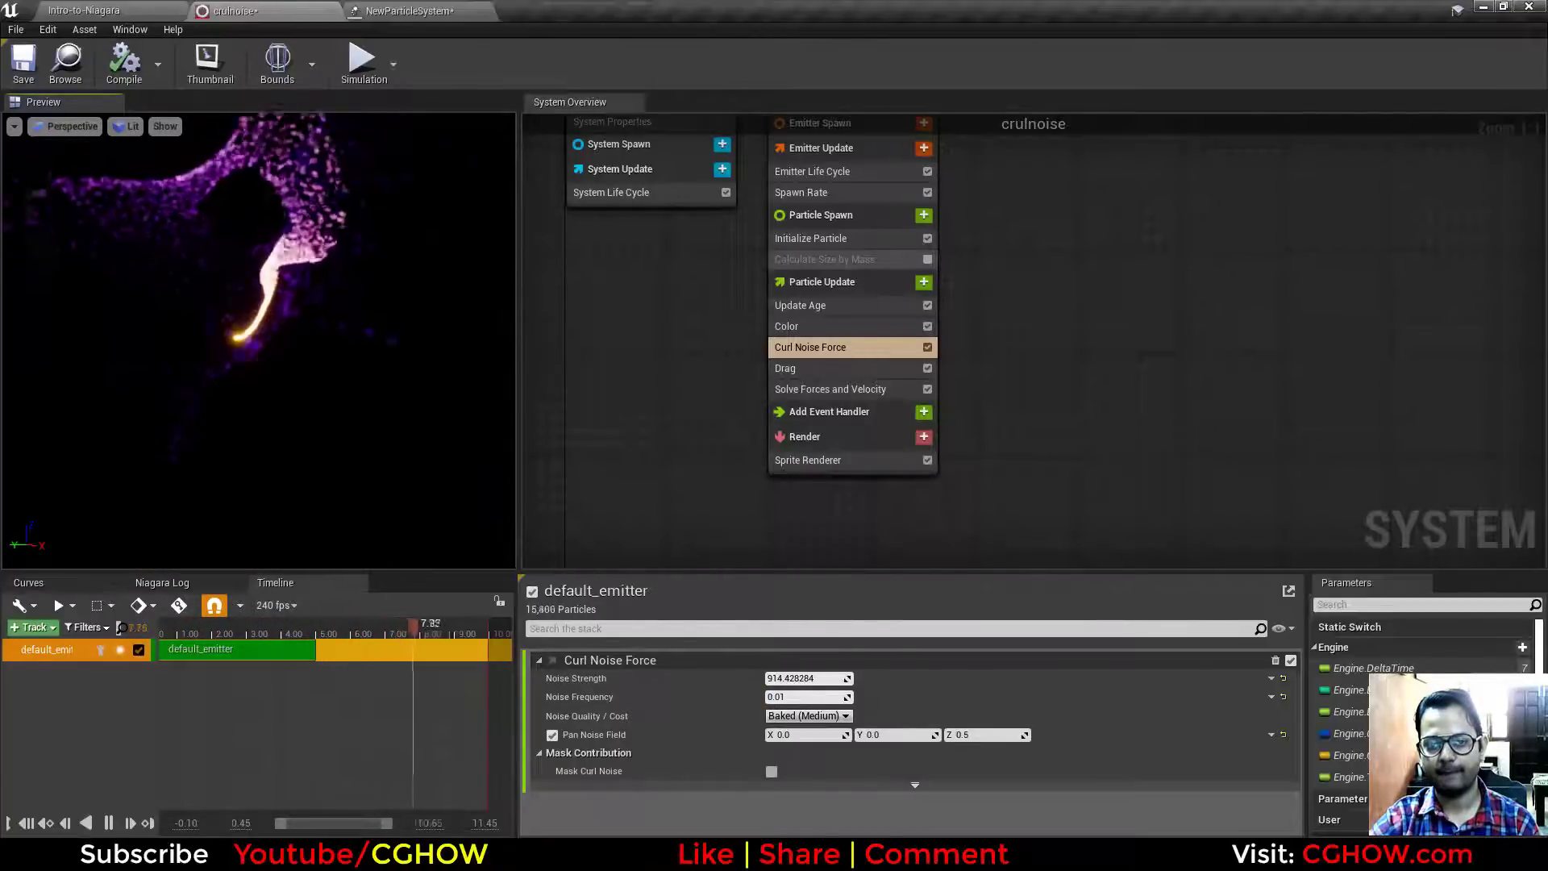
Step: Duplicate default_emitter within the crulnoise system by copying and pasting it, and select the copy
{"action": "right_click", "coordinate": [44, 653]}
{"action": "left_click", "coordinate": [119, 446]}
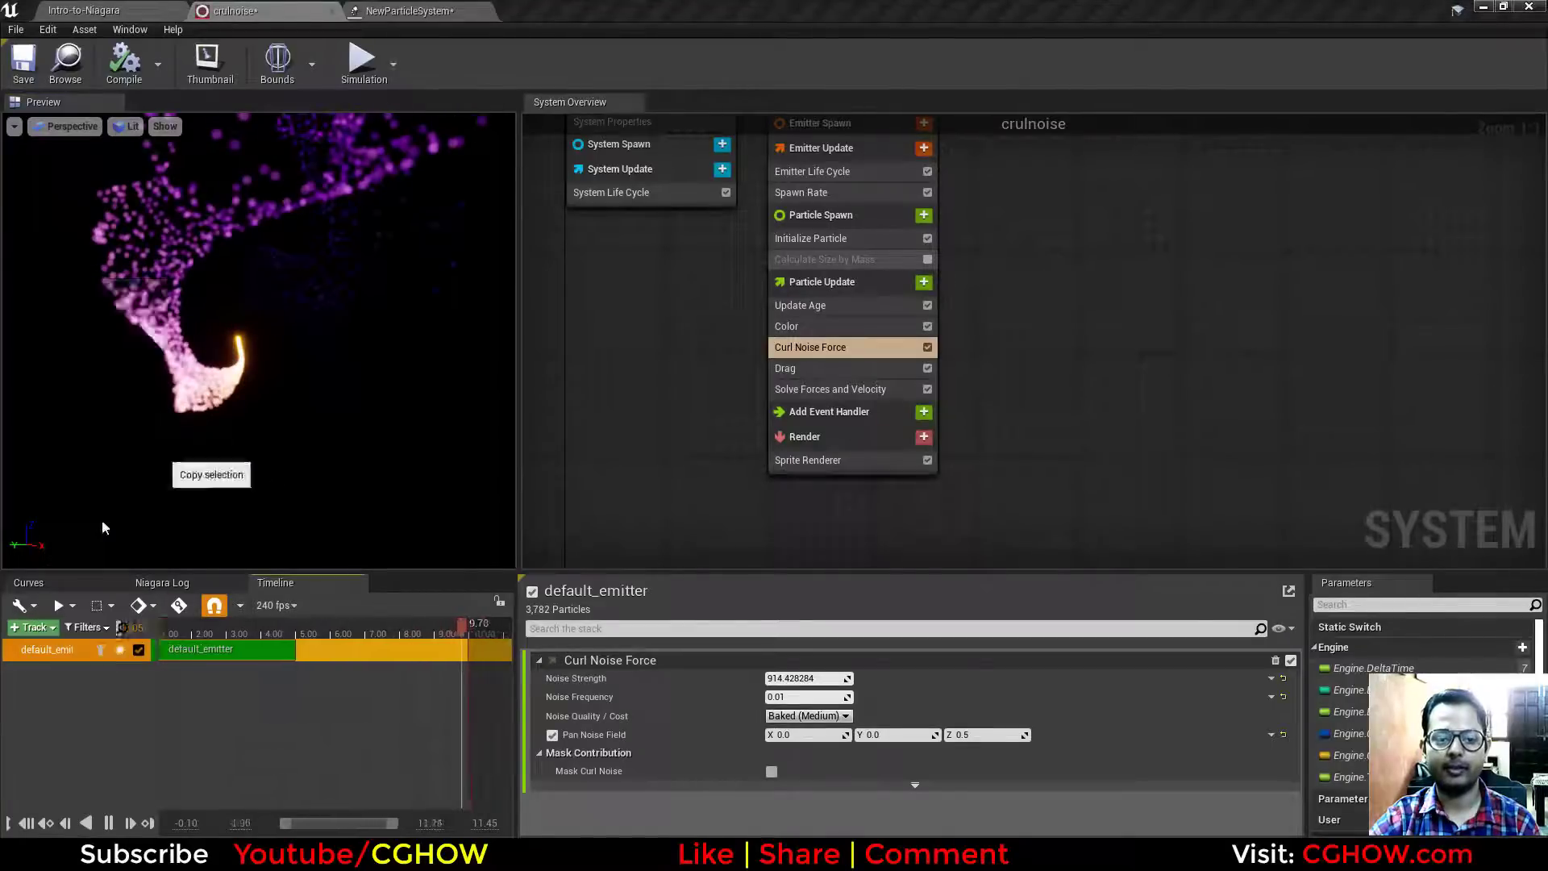
{"action": "right_click", "coordinate": [77, 722]}
{"action": "left_click", "coordinate": [114, 774]}
{"action": "left_click", "coordinate": [69, 671]}
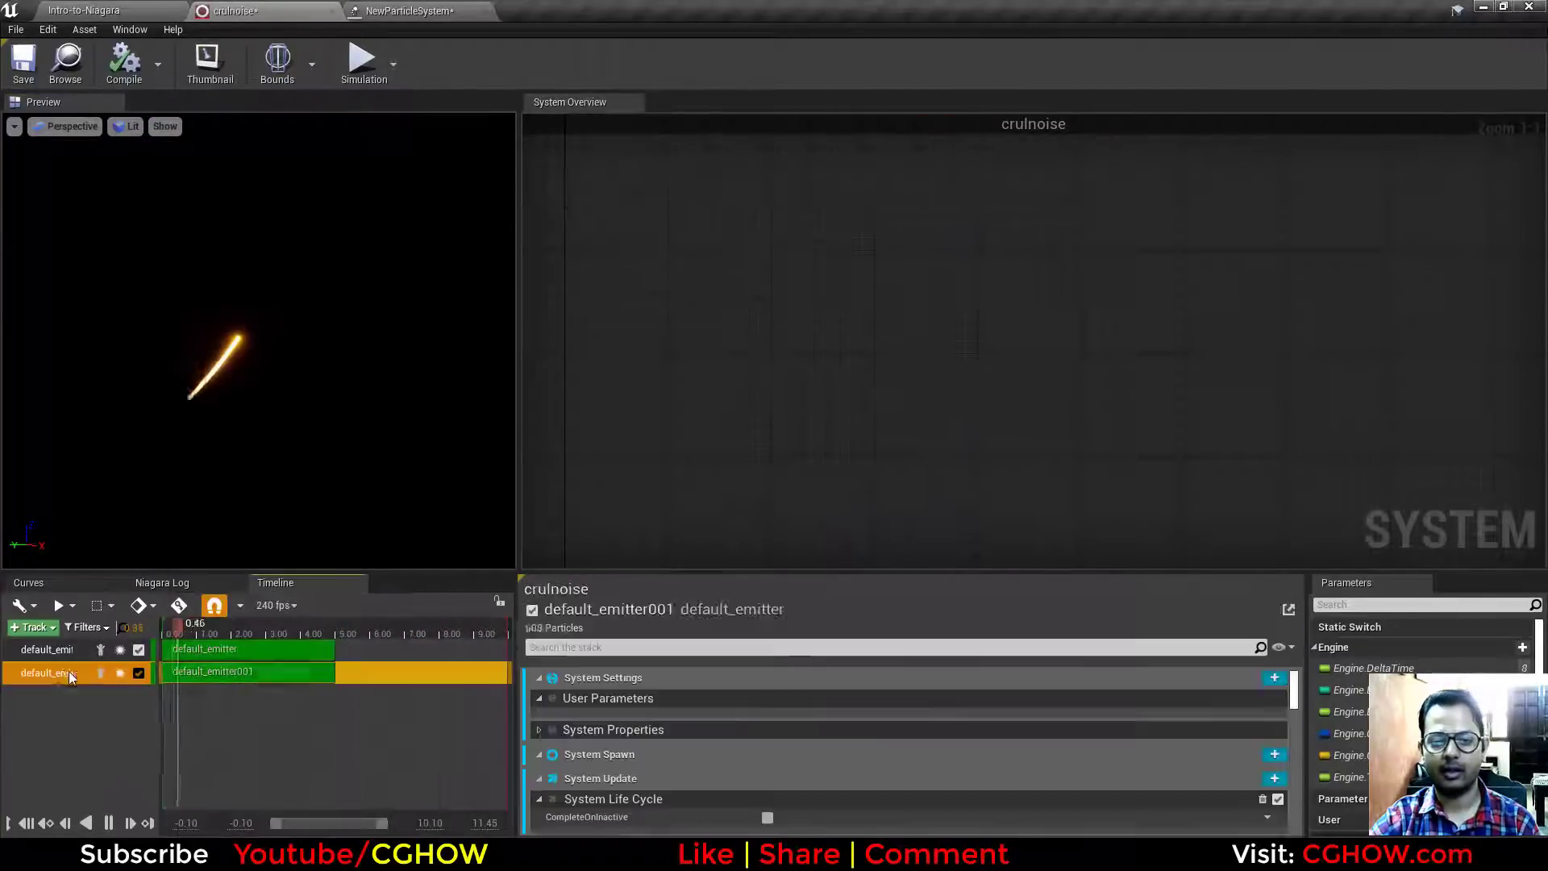
Step: Set the Pan Noise Field Z value to 0.4 in the Curl Noise Force module of default_emitter001
{"action": "scroll", "coordinate": [838, 424], "scroll_direction": "down", "scroll_amount": 2}
{"action": "scroll", "coordinate": [838, 424], "scroll_direction": "up", "scroll_amount": 2}
{"action": "right_click_drag", "start_coordinate": [1287, 312], "coordinate": [1090, 376]}
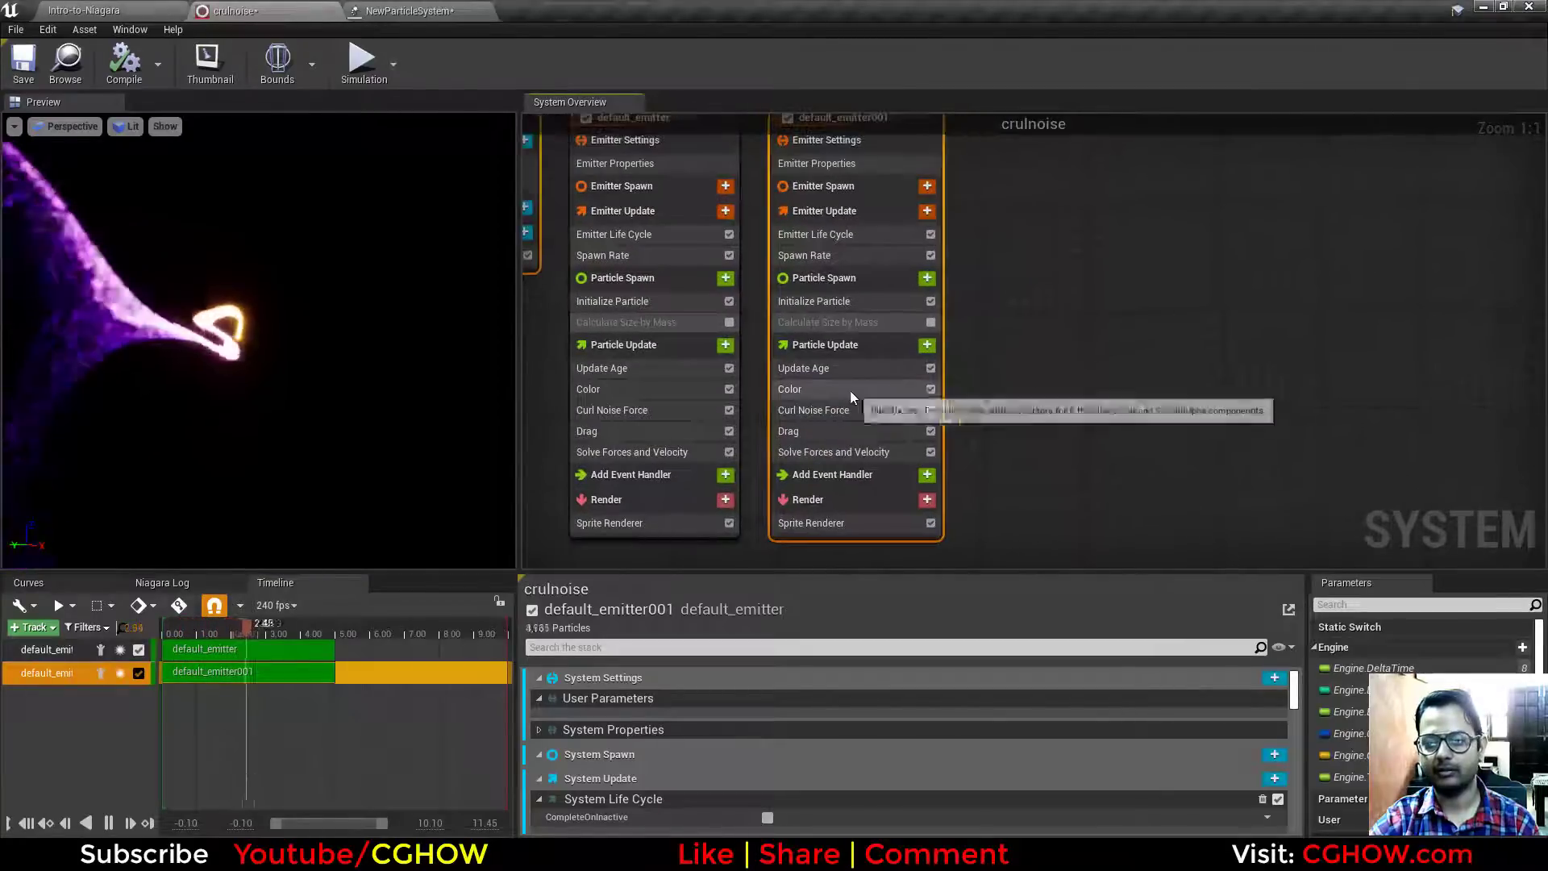
{"action": "left_click", "coordinate": [840, 408]}
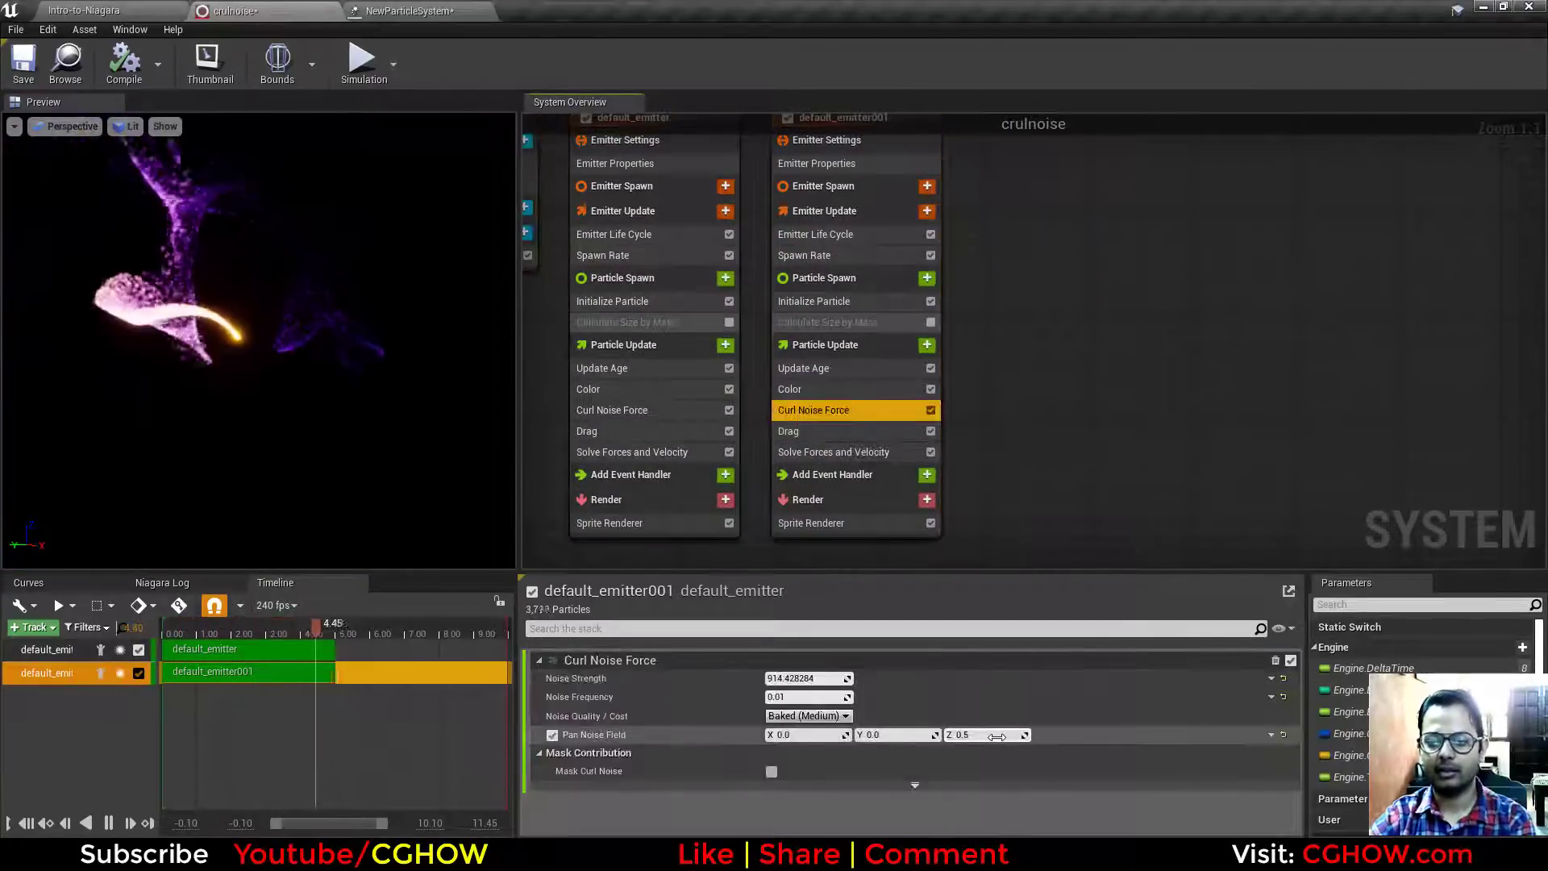
{"action": "left_click", "coordinate": [1000, 737]}
{"action": "type", "text": "."}
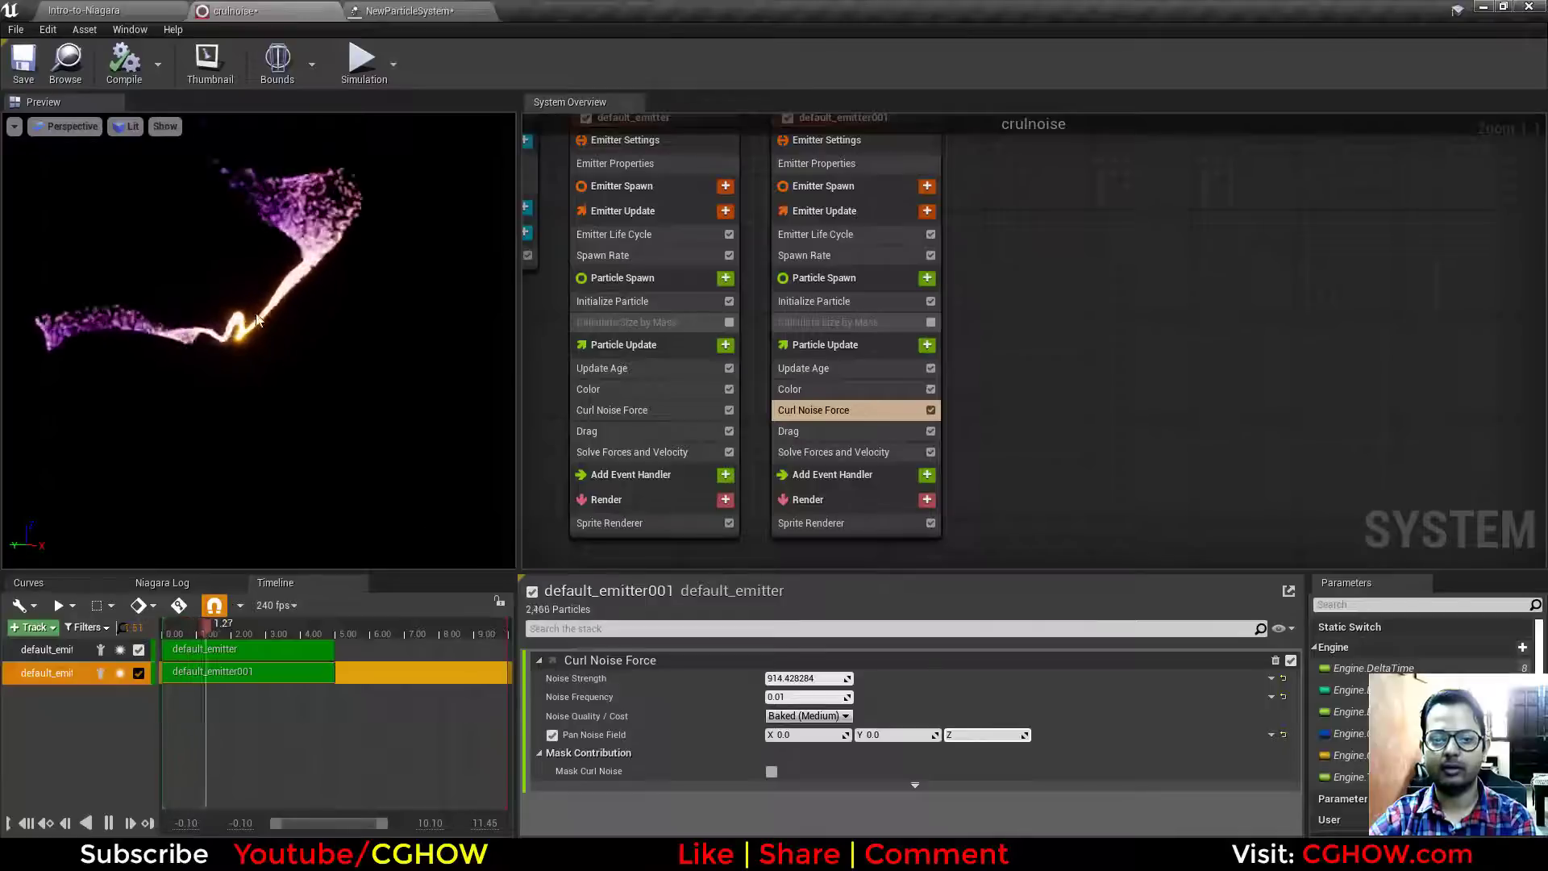
{"action": "type", "text": "4"}
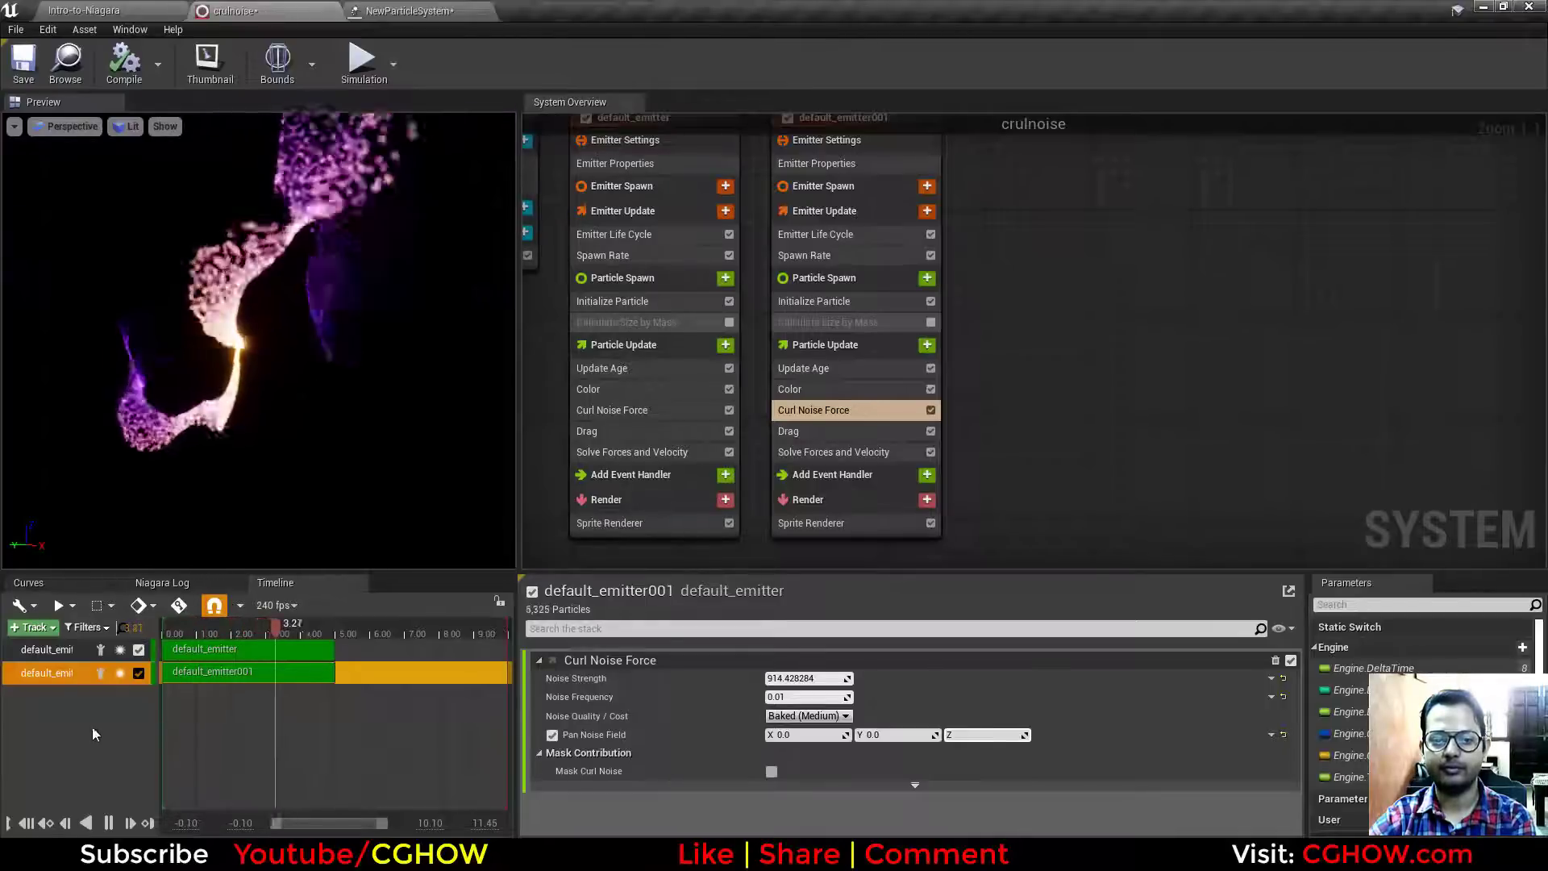
Step: Paste a third copy of the emitter and set its Curl Noise Force to Pan Noise Field Z 0.3 and Noise Strength about 831
{"action": "right_click", "coordinate": [84, 699]}
{"action": "left_click", "coordinate": [123, 755]}
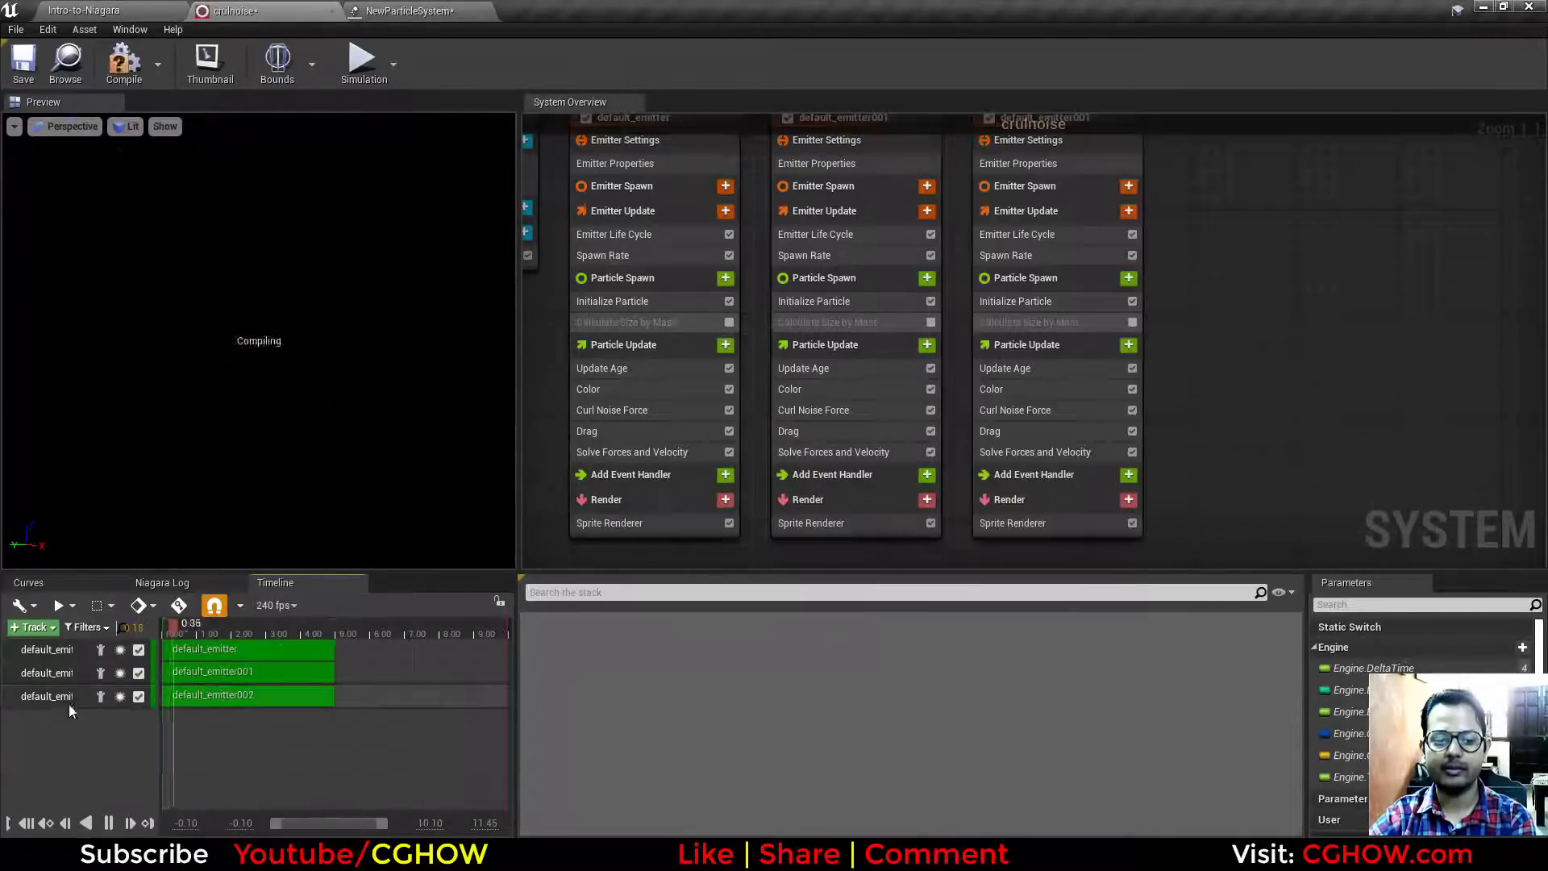
{"action": "left_click", "coordinate": [968, 414]}
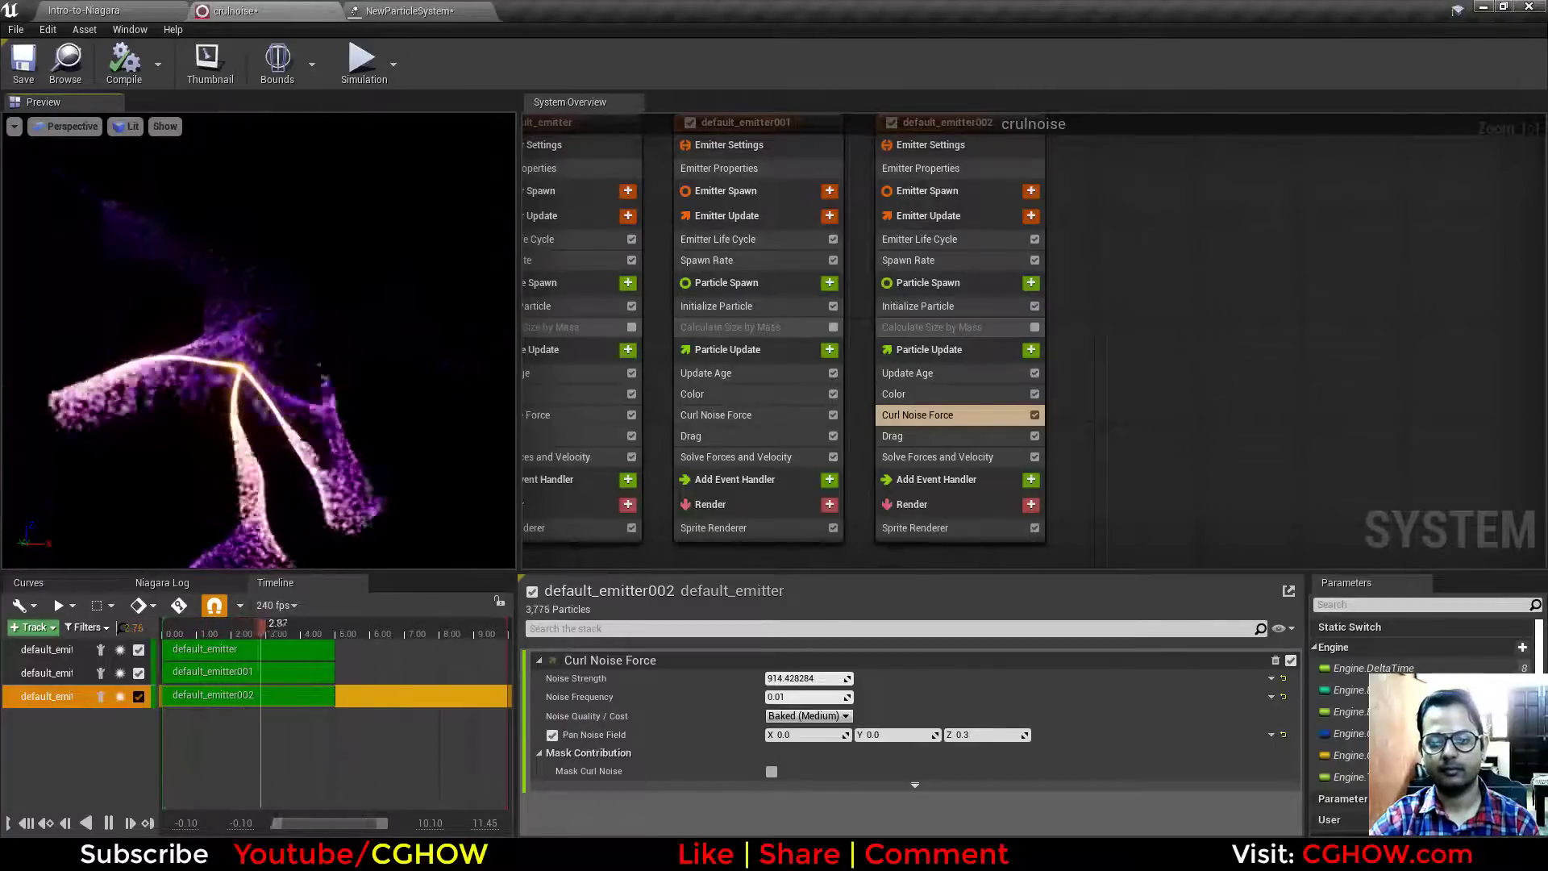
{"action": "left_click_drag", "start_coordinate": [811, 680], "coordinate": [778, 680]}
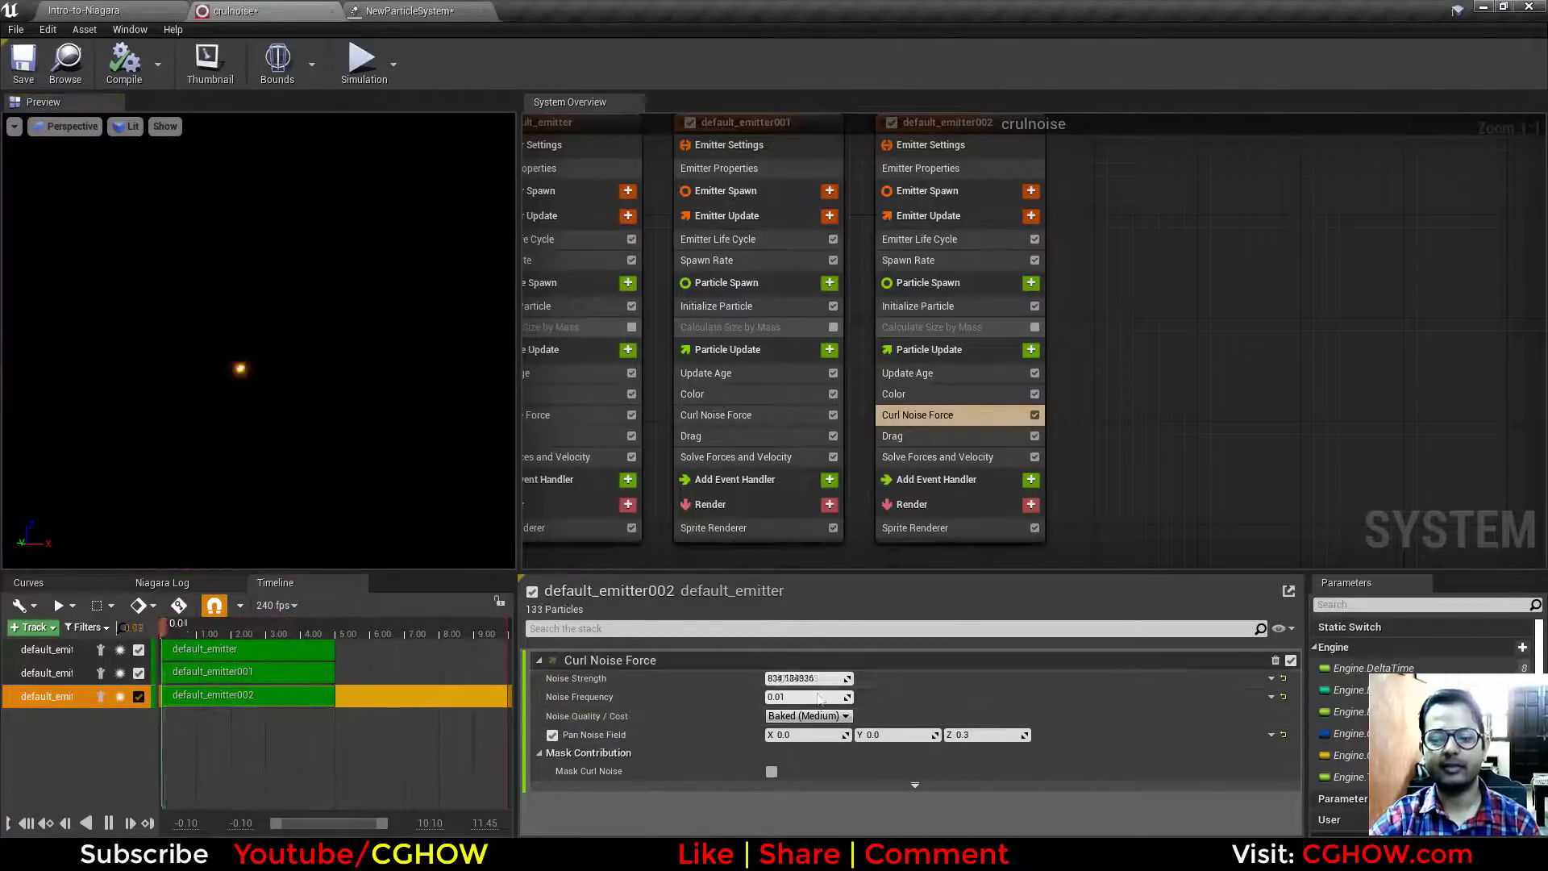
{"action": "left_click", "coordinate": [819, 699]}
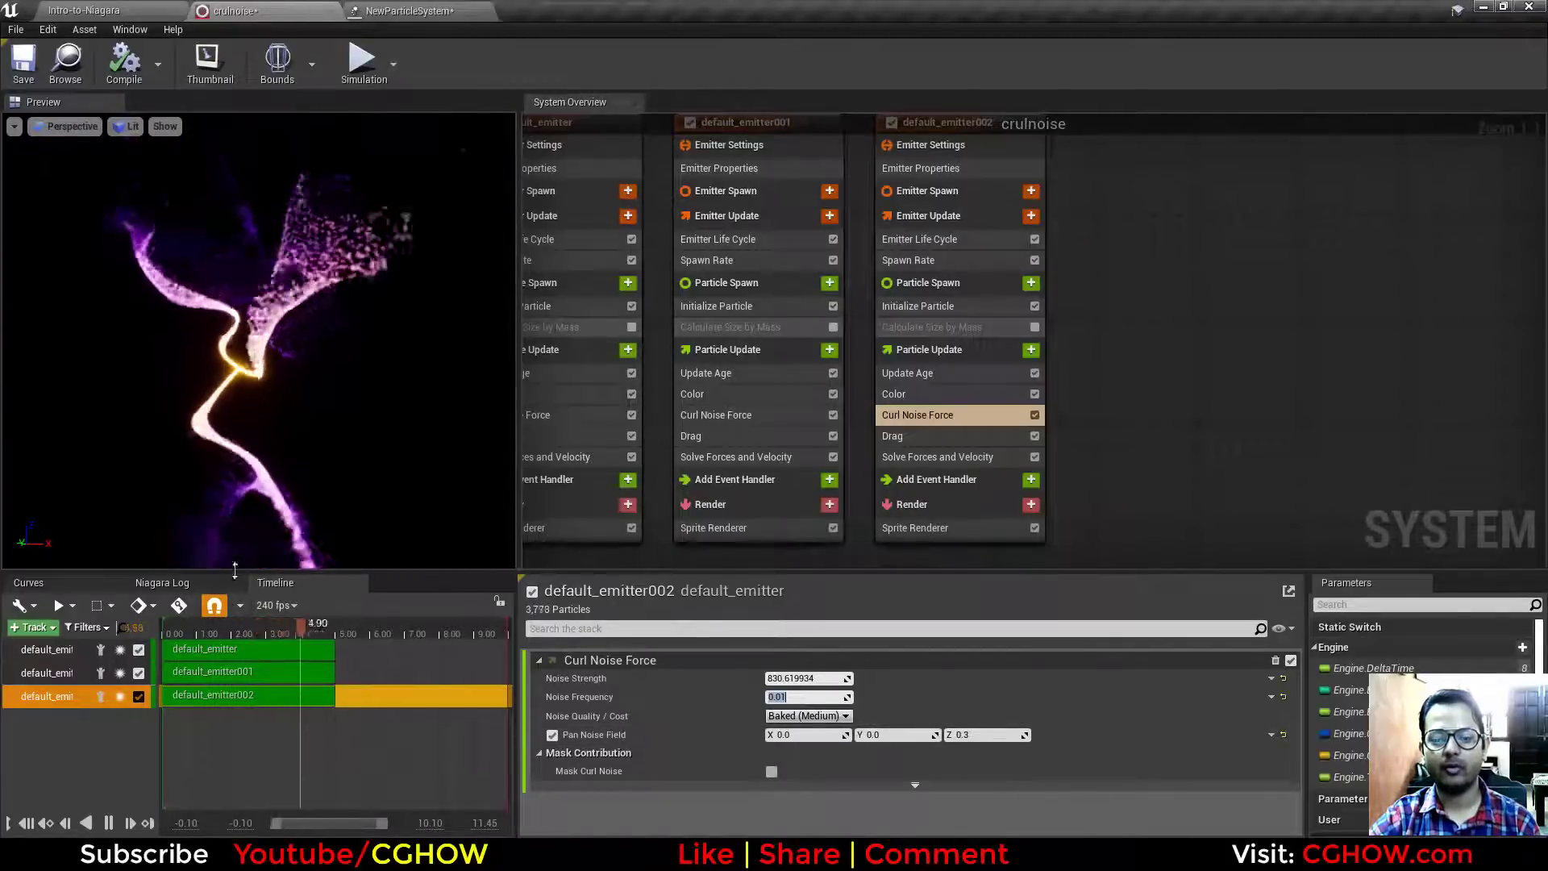
Step: Switch to the Cascade NewParticleSystem and show the modules that can be added to its emitter
{"action": "left_click", "coordinate": [410, 10]}
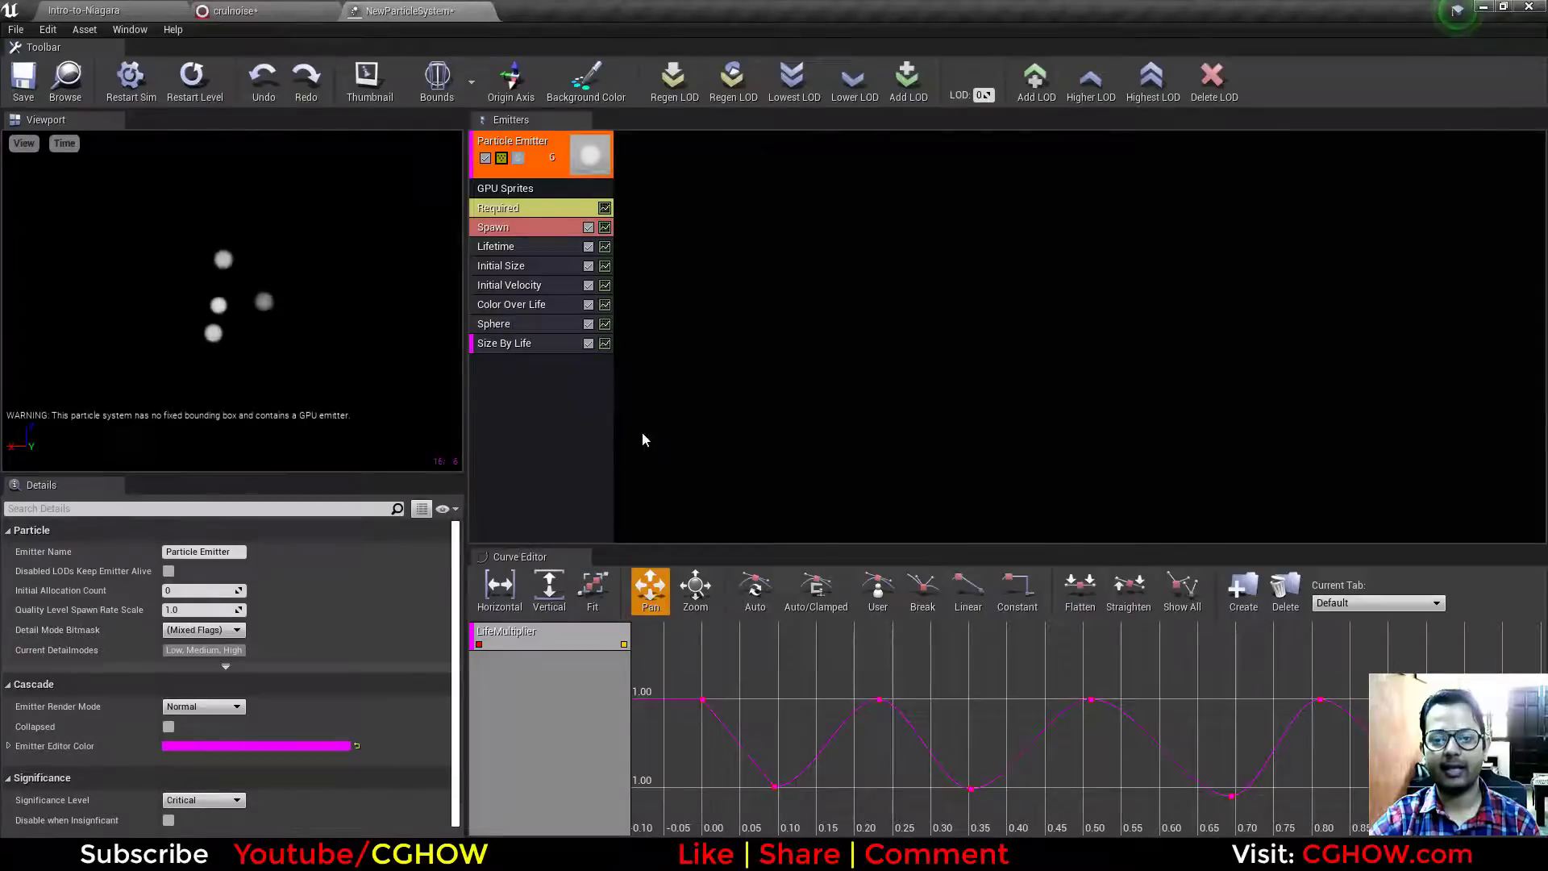
{"action": "right_click", "coordinate": [548, 391]}
{"action": "mouse_move", "coordinate": [613, 714]}
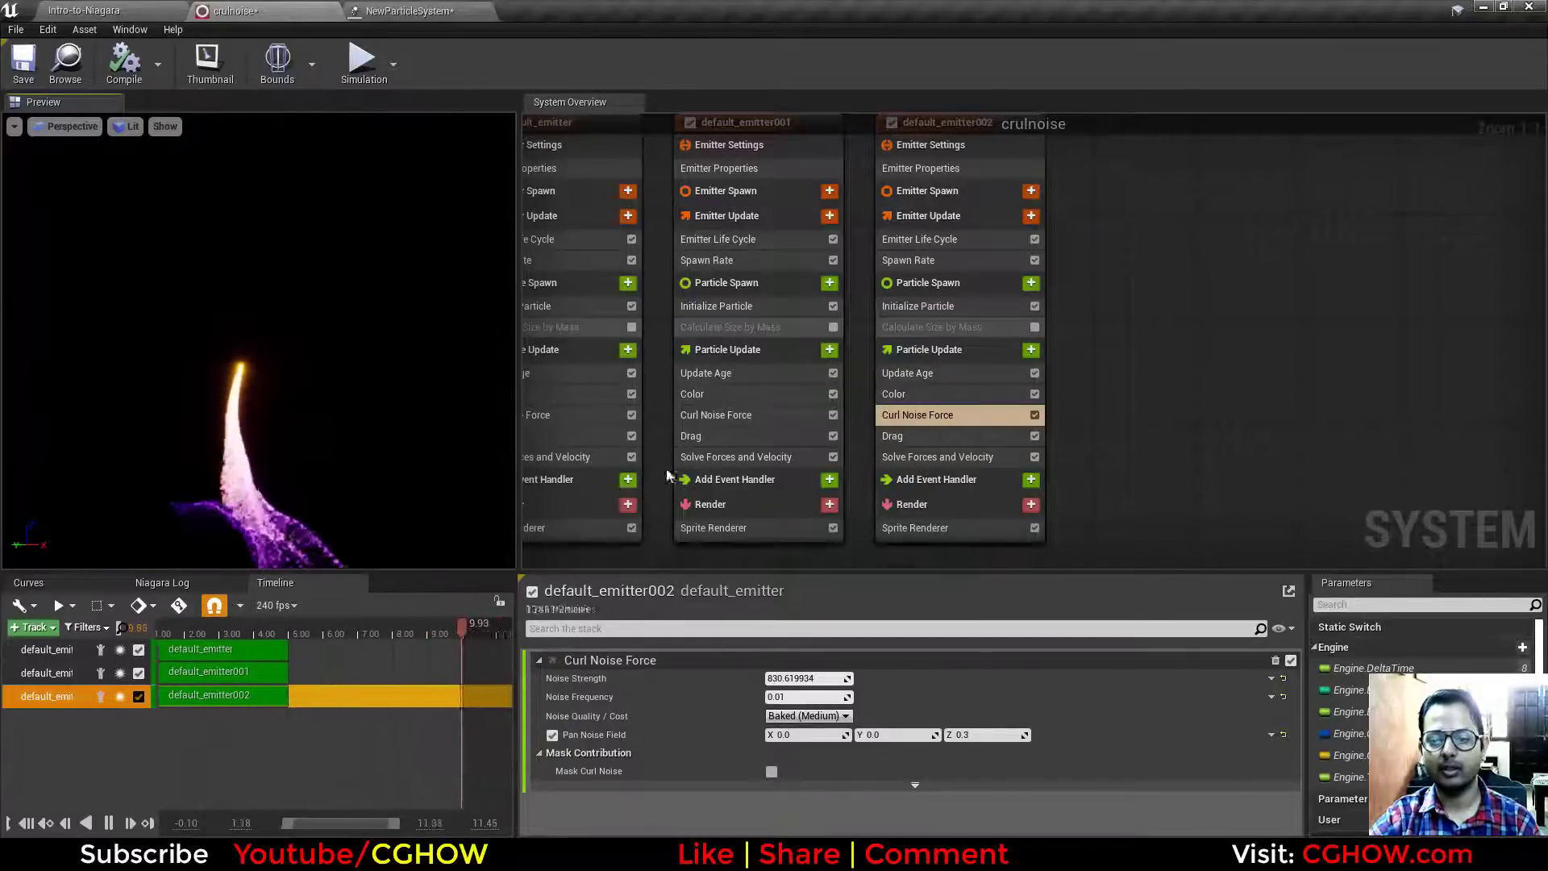
Step: Close the crulnoise and NewParticleSystem editors and save all modified assets
{"action": "right_click_drag", "start_coordinate": [1154, 401], "coordinate": [1374, 408]}
{"action": "scroll", "coordinate": [1374, 408], "scroll_direction": "down", "scroll_amount": 2}
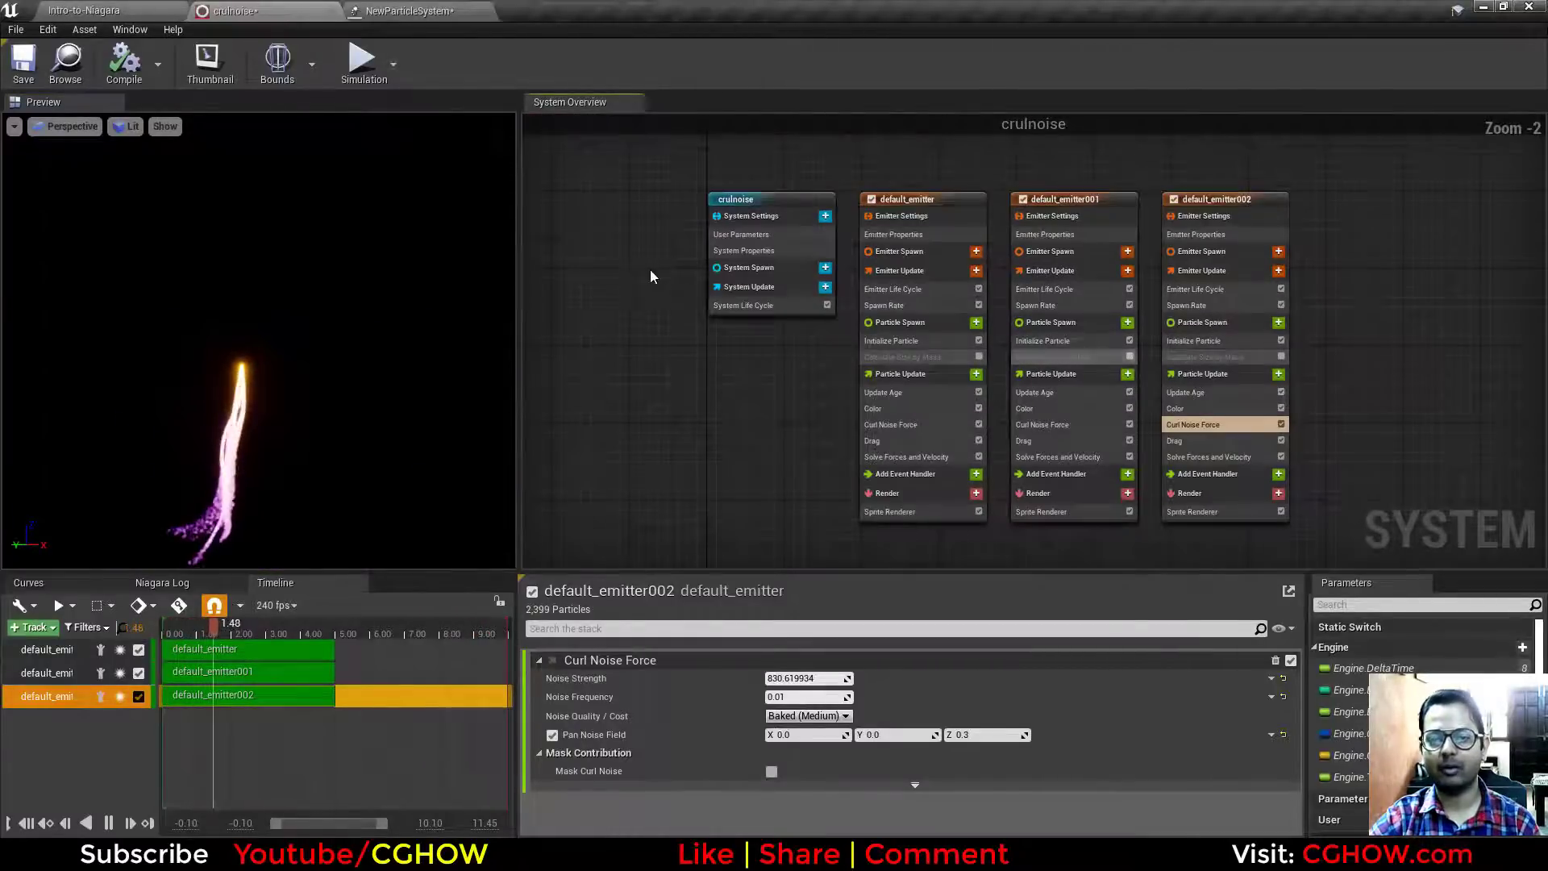
{"action": "middle_click", "coordinate": [284, 7]}
{"action": "middle_click", "coordinate": [279, 8]}
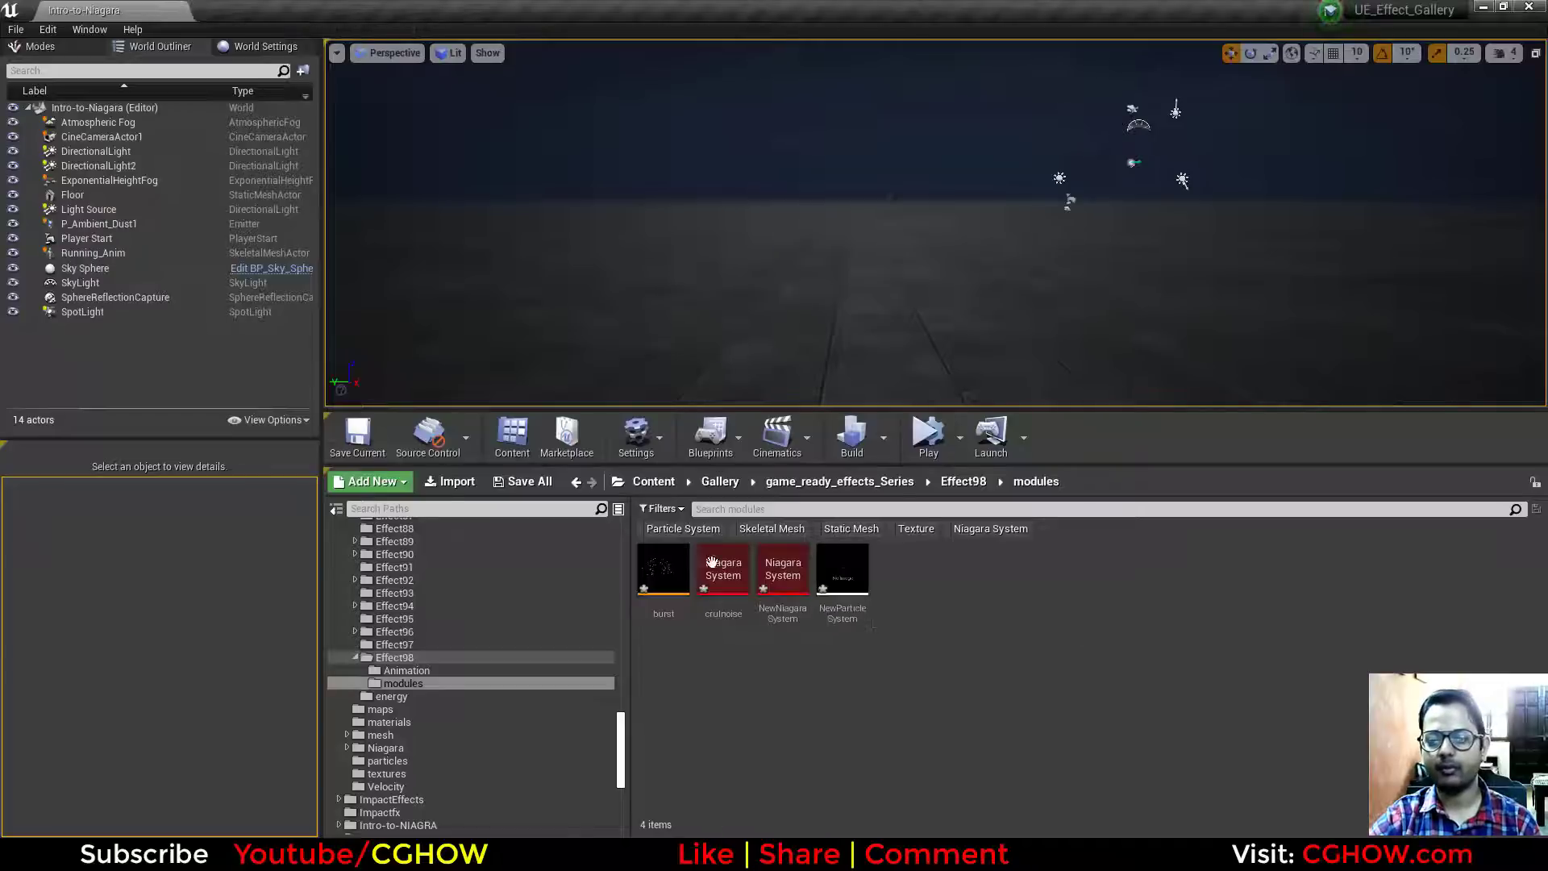
{"action": "left_click", "coordinate": [523, 481]}
{"action": "left_click", "coordinate": [918, 575]}
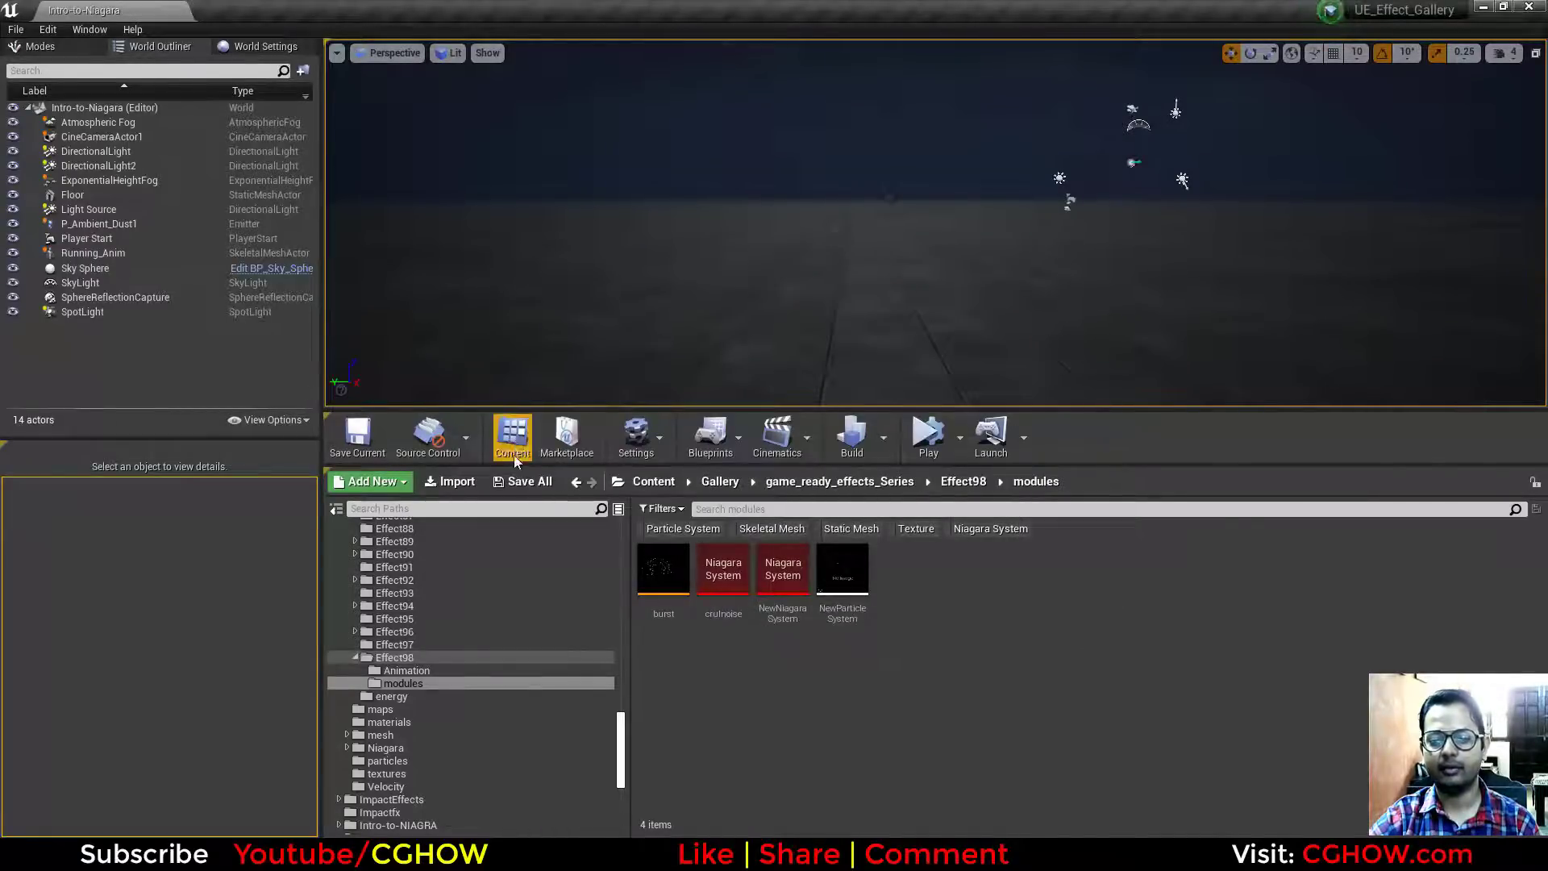
Step: Create an empty Niagara system with no emitters in the modules folder
{"action": "right_click", "coordinate": [1006, 610]}
{"action": "mouse_move", "coordinate": [1041, 522]}
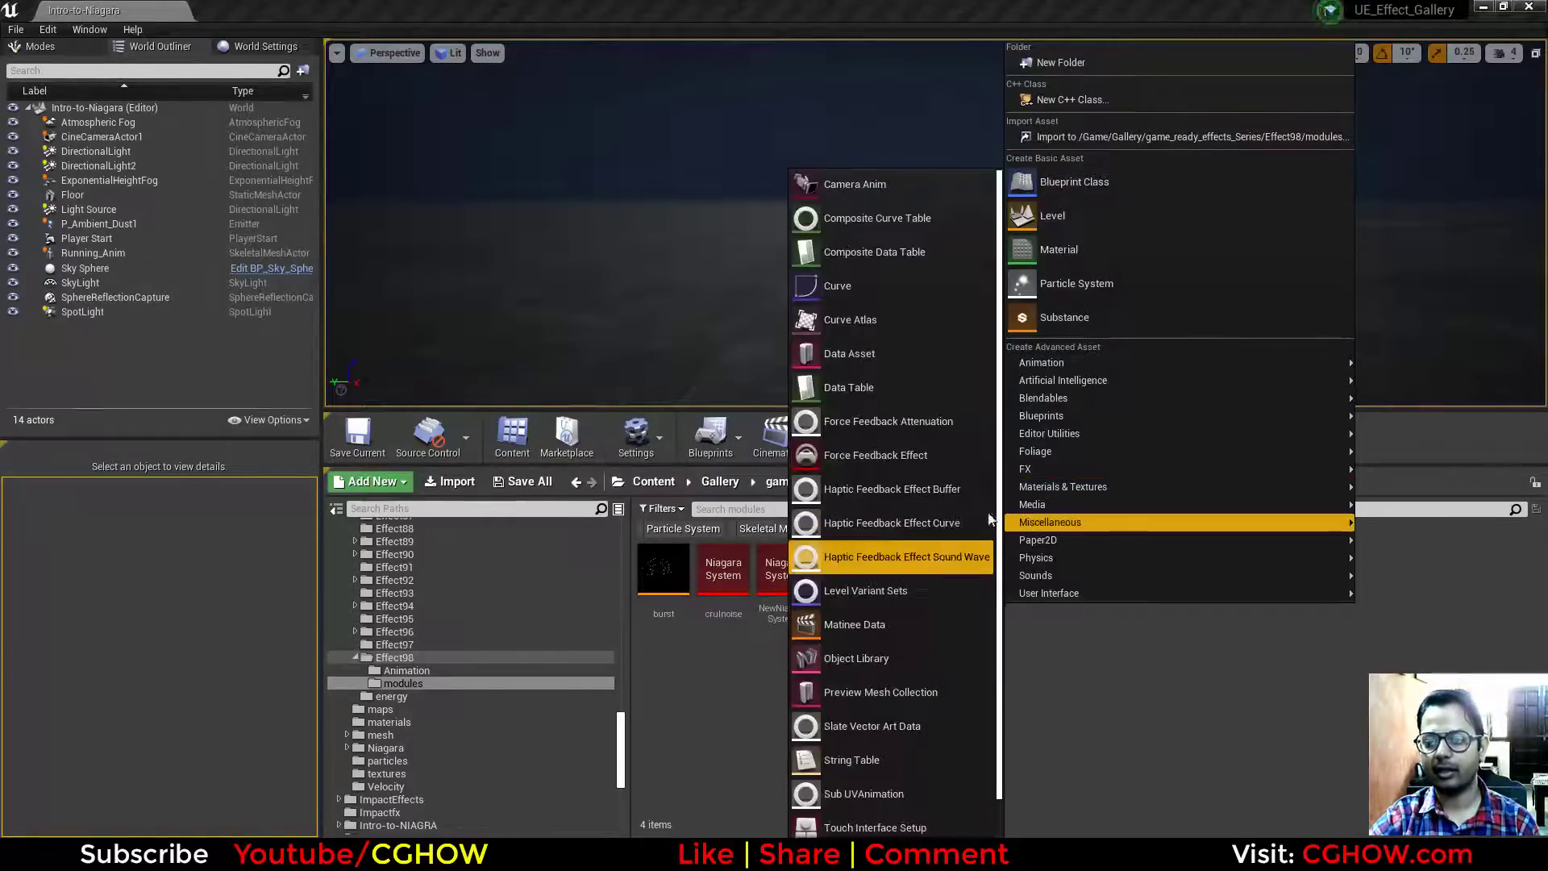
{"action": "mouse_move", "coordinate": [1050, 463]}
{"action": "left_click", "coordinate": [882, 682]}
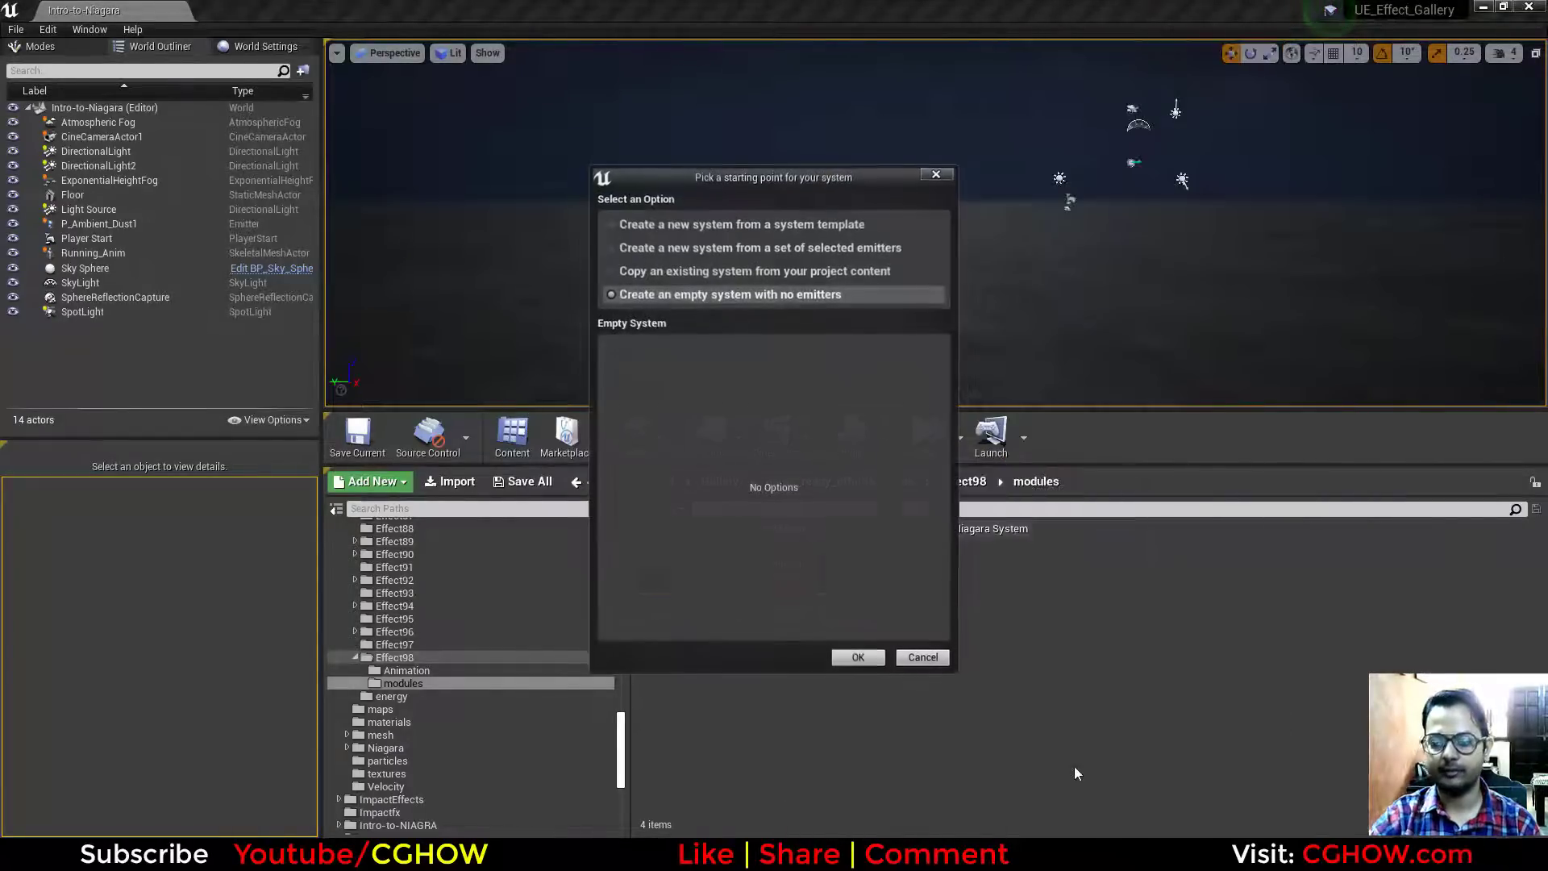
{"action": "left_click", "coordinate": [858, 657]}
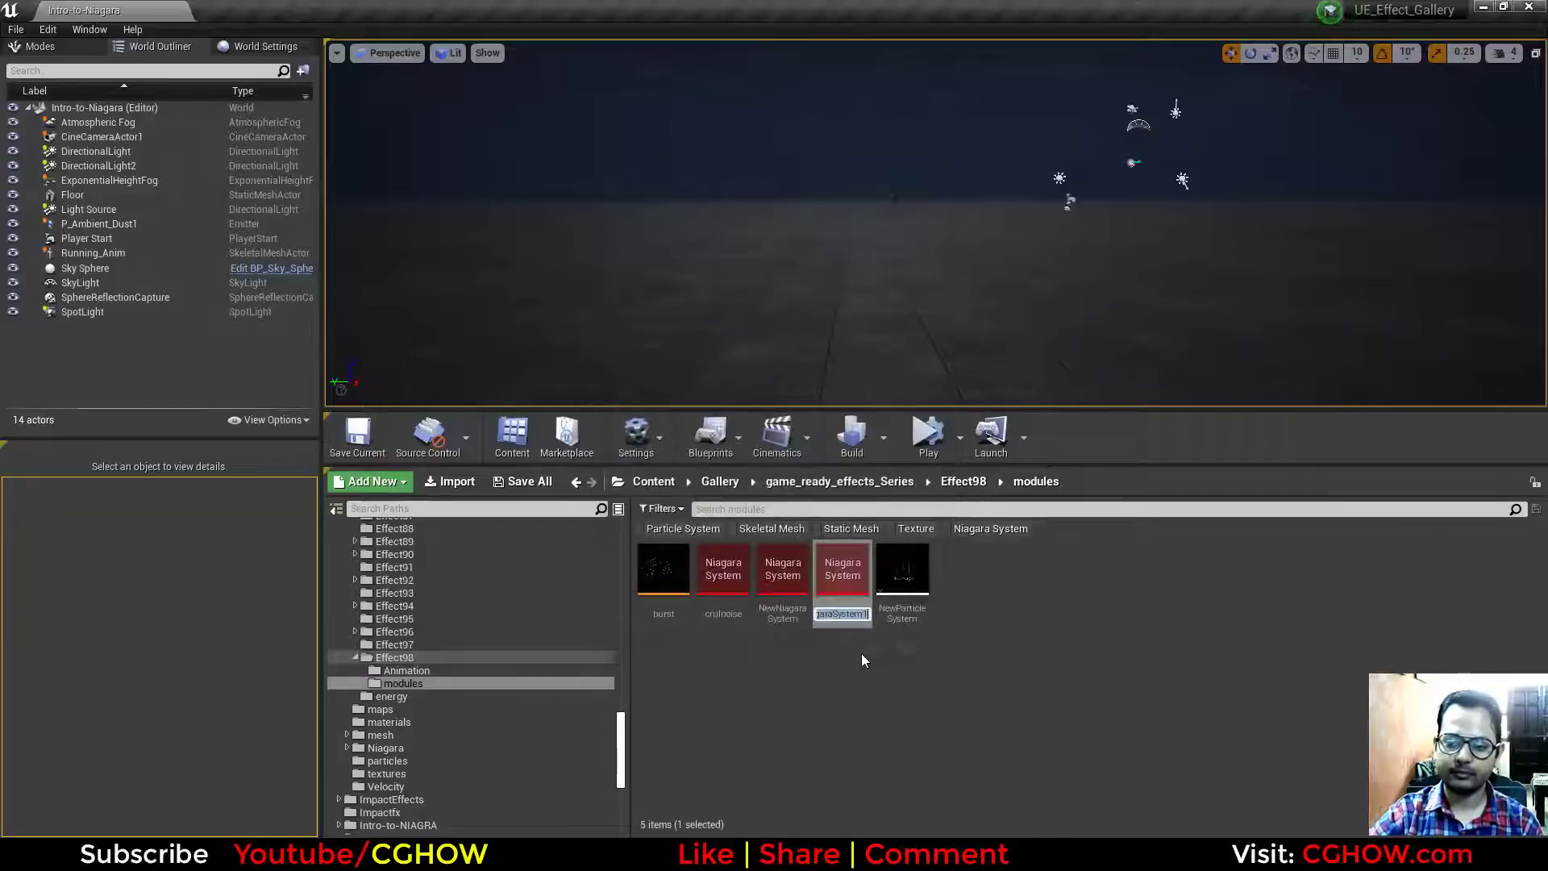
Step: Name the new Niagara system pointattractor and open it for editing
{"action": "type", "text": "point"}
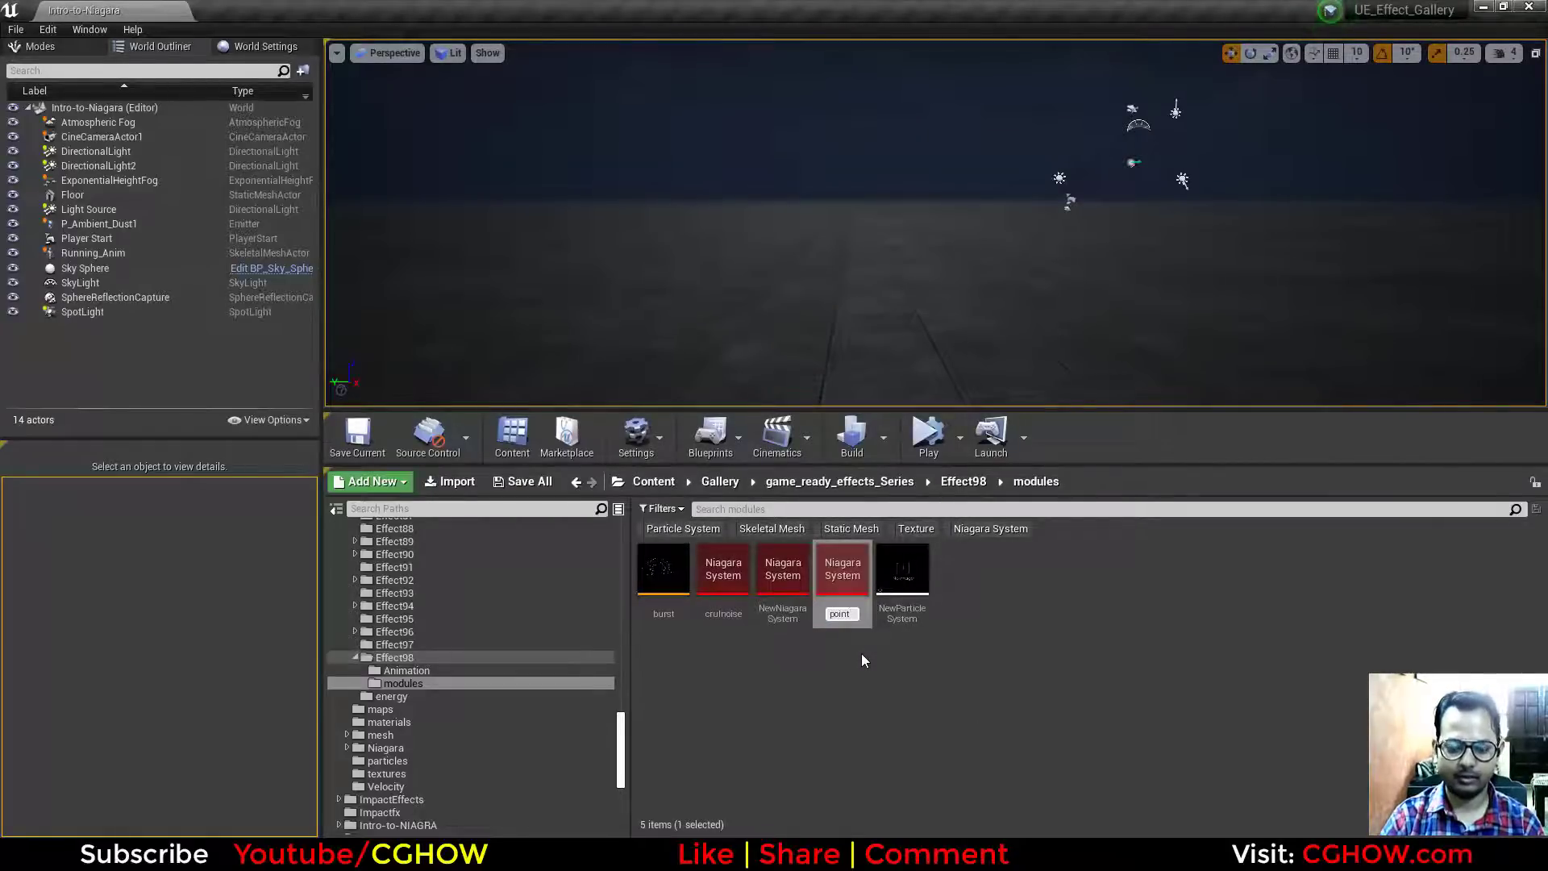
{"action": "type", "text": "att"}
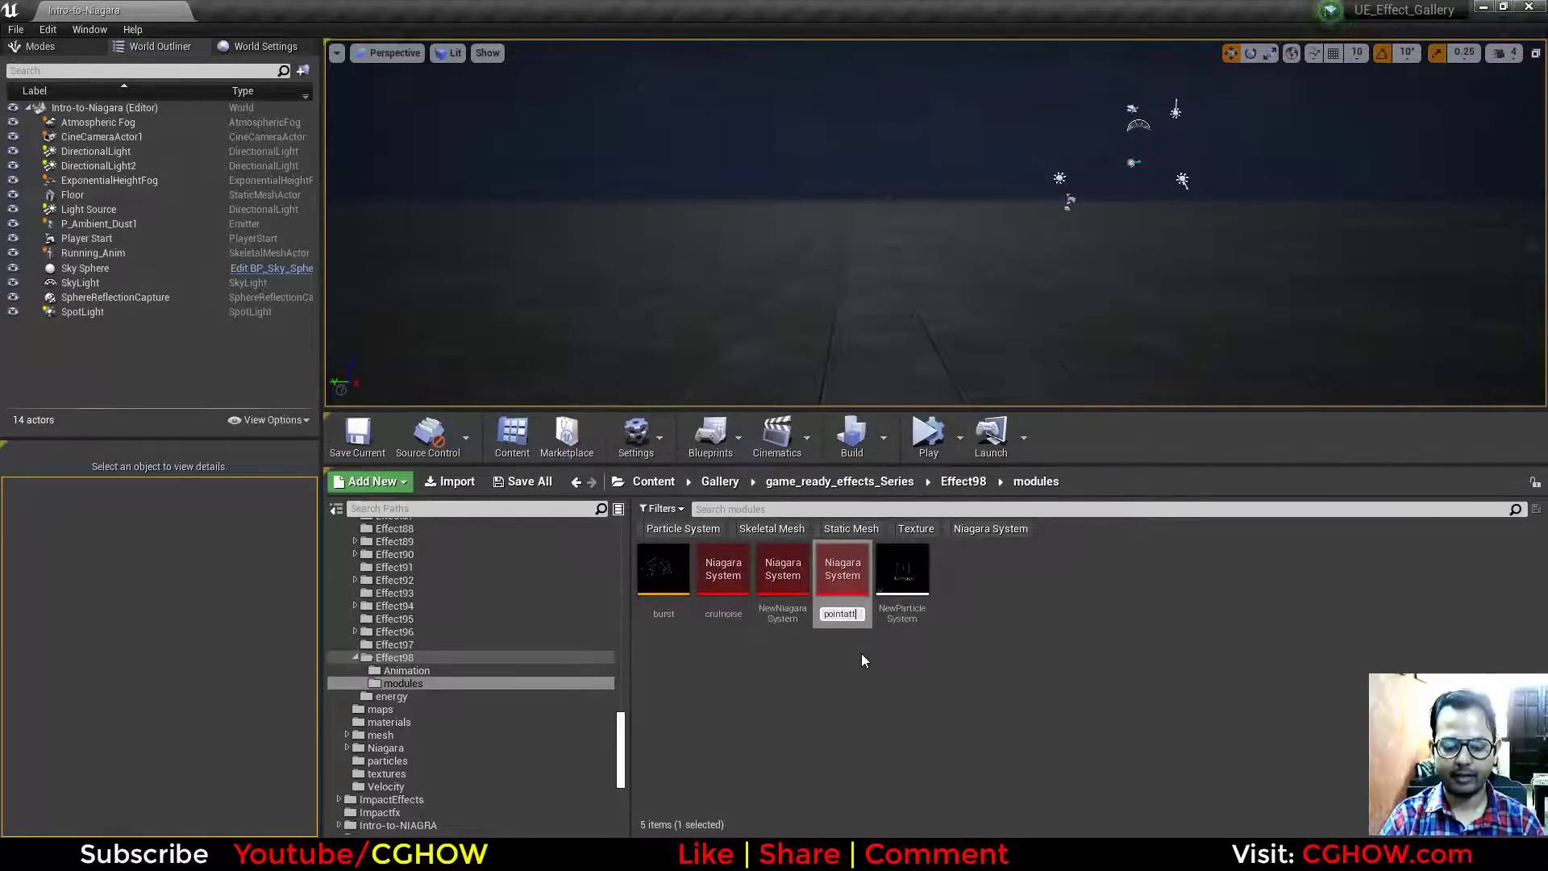
{"action": "type", "text": "ractor"}
{"action": "key", "text": "Return"}
{"action": "key", "text": "Return"}
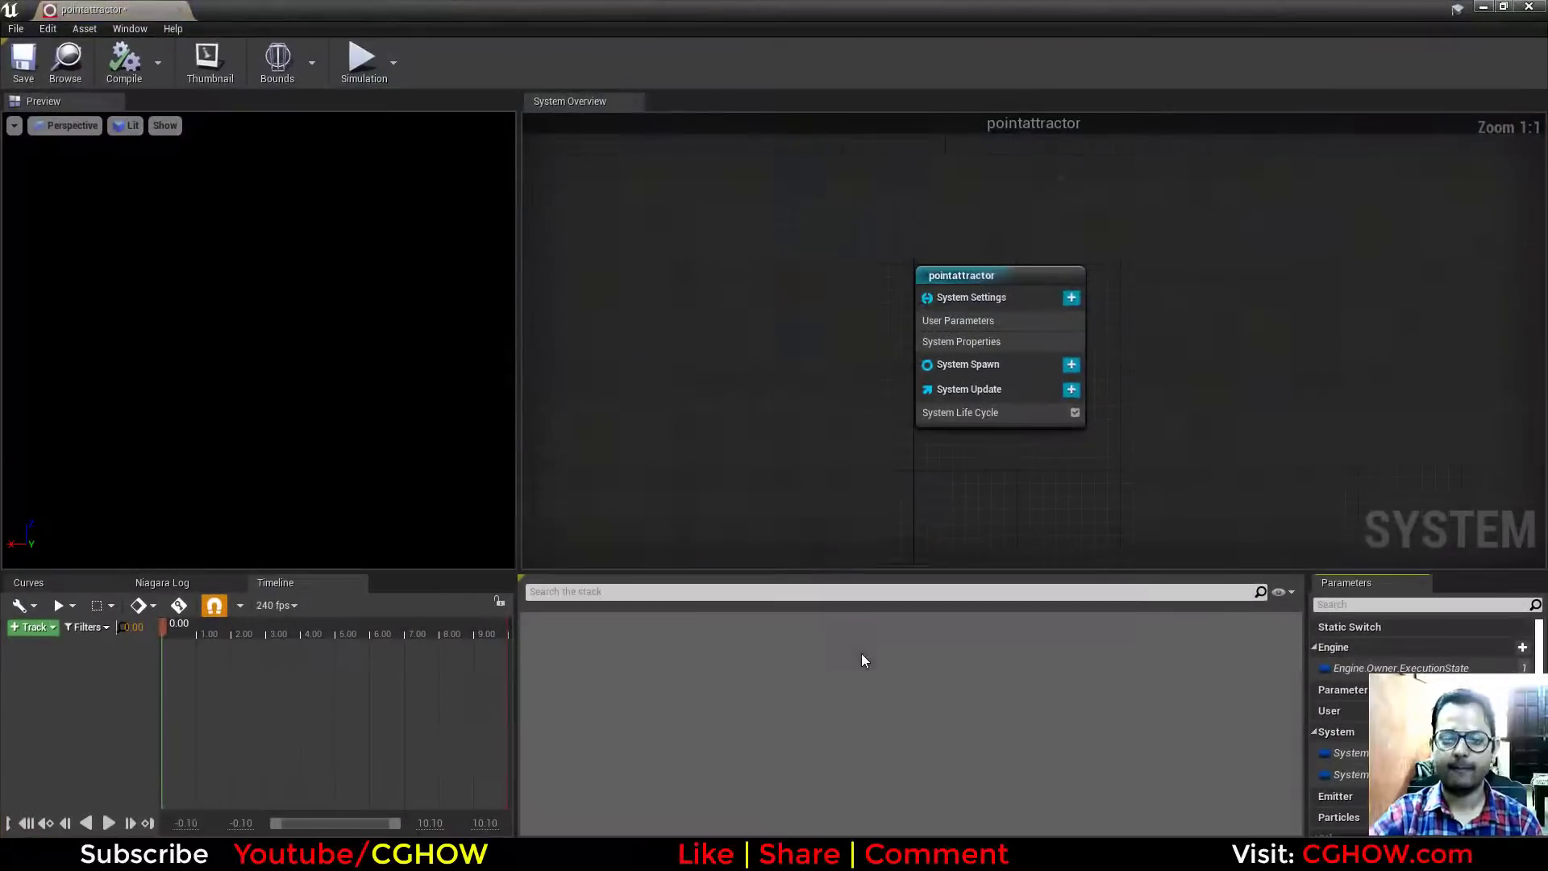
Step: Add the default_emitter to the pointattractor system
{"action": "right_click", "coordinate": [89, 687]}
{"action": "mouse_move", "coordinate": [113, 689]}
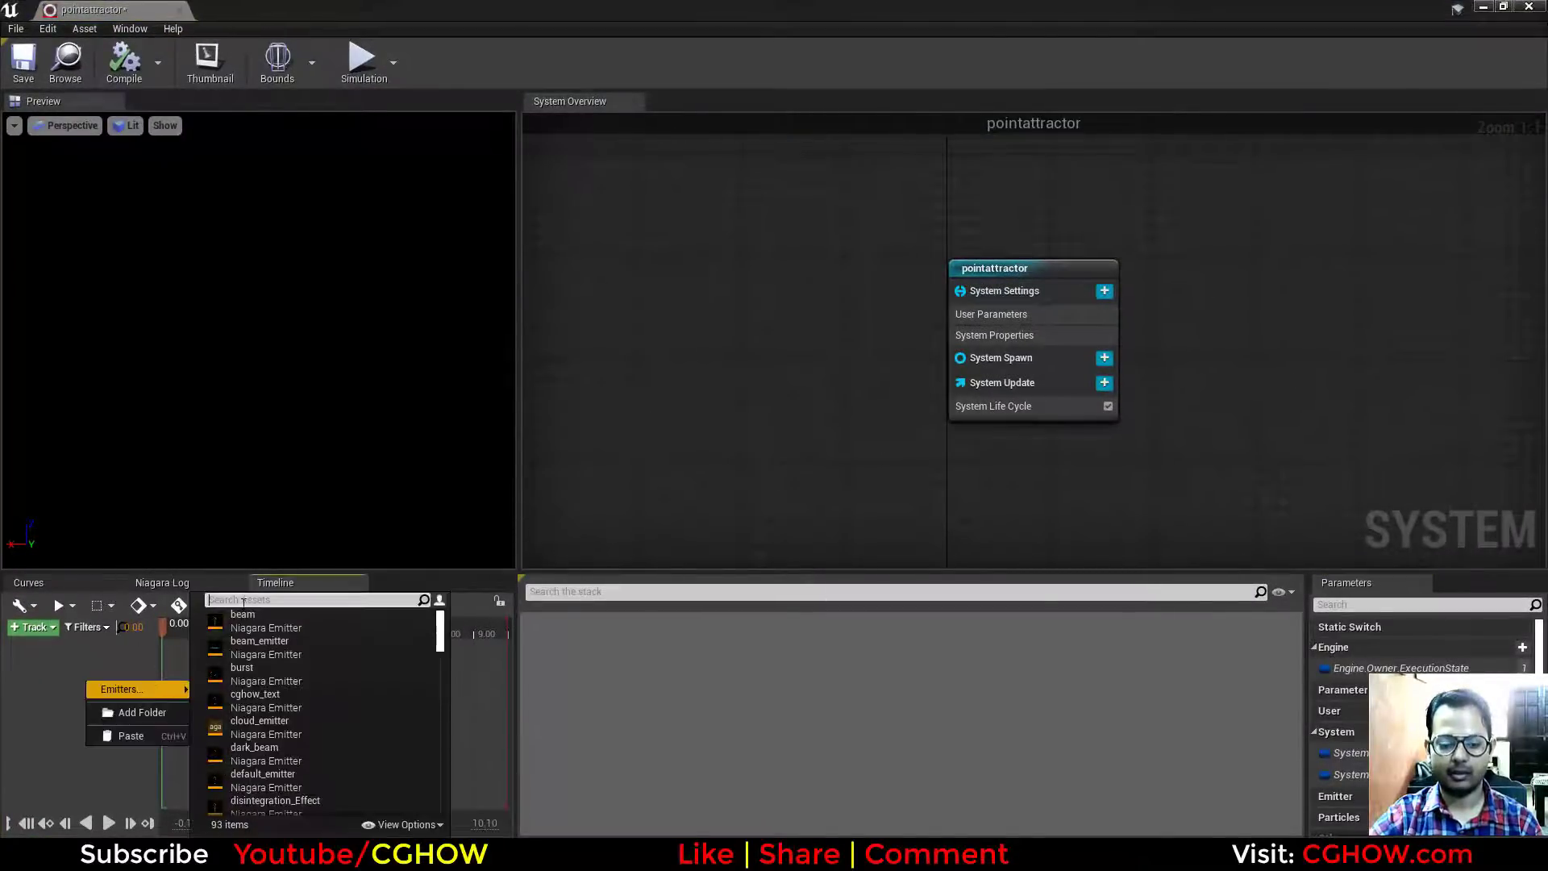
{"action": "type", "text": "def"}
{"action": "left_click", "coordinate": [264, 625]}
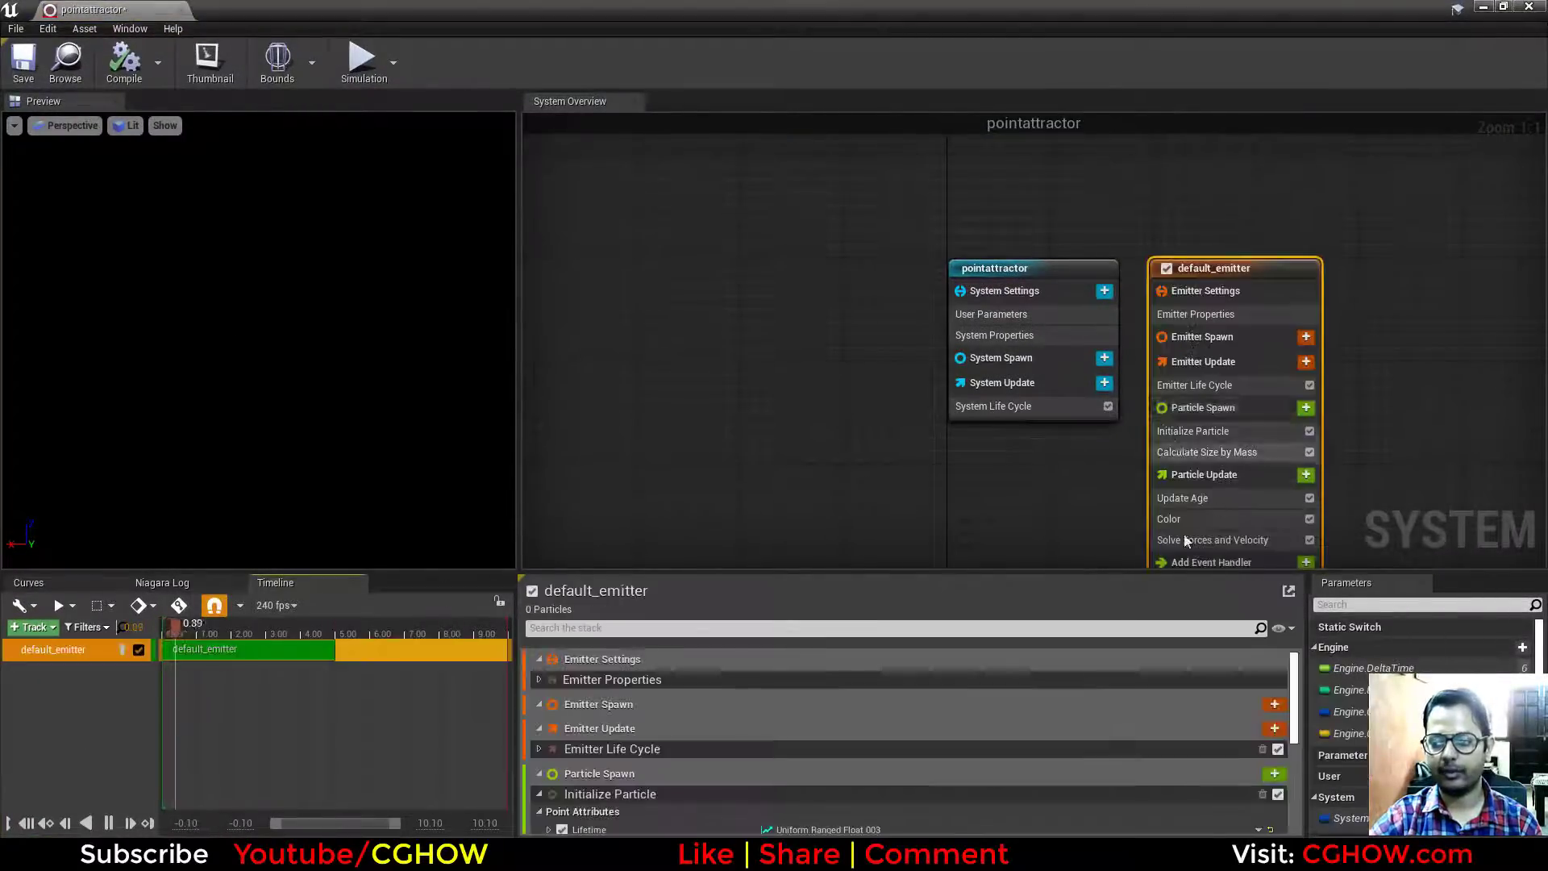
Step: Add a Sprite Renderer to the Render group of default_emitter
{"action": "right_click_drag", "start_coordinate": [1187, 538], "coordinate": [922, 423]}
{"action": "left_click", "coordinate": [928, 395]}
{"action": "left_click", "coordinate": [1288, 659]}
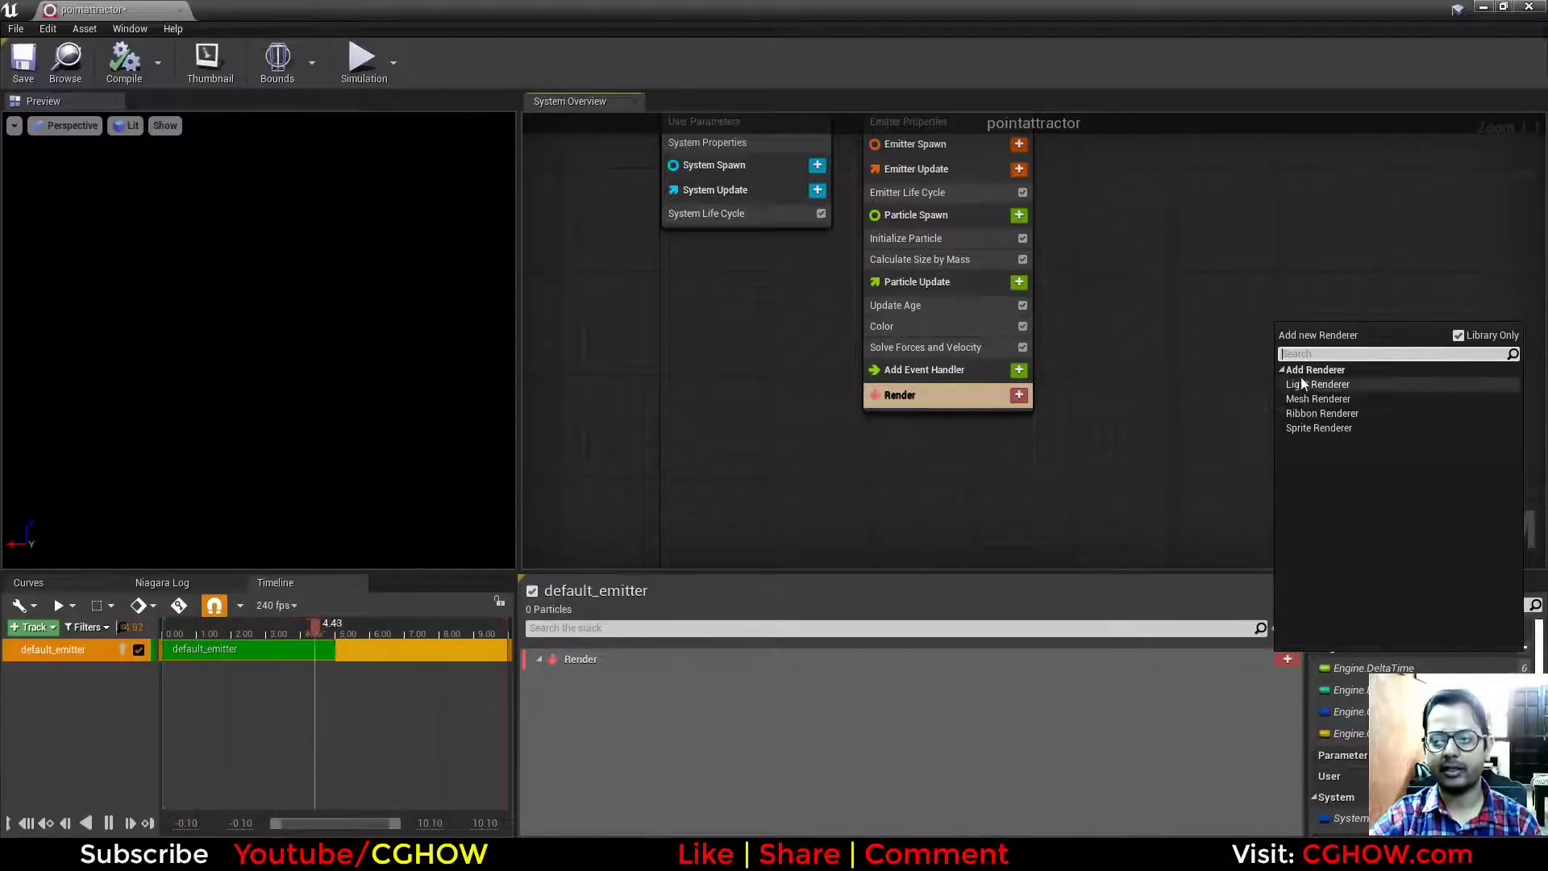
{"action": "left_click", "coordinate": [1317, 429]}
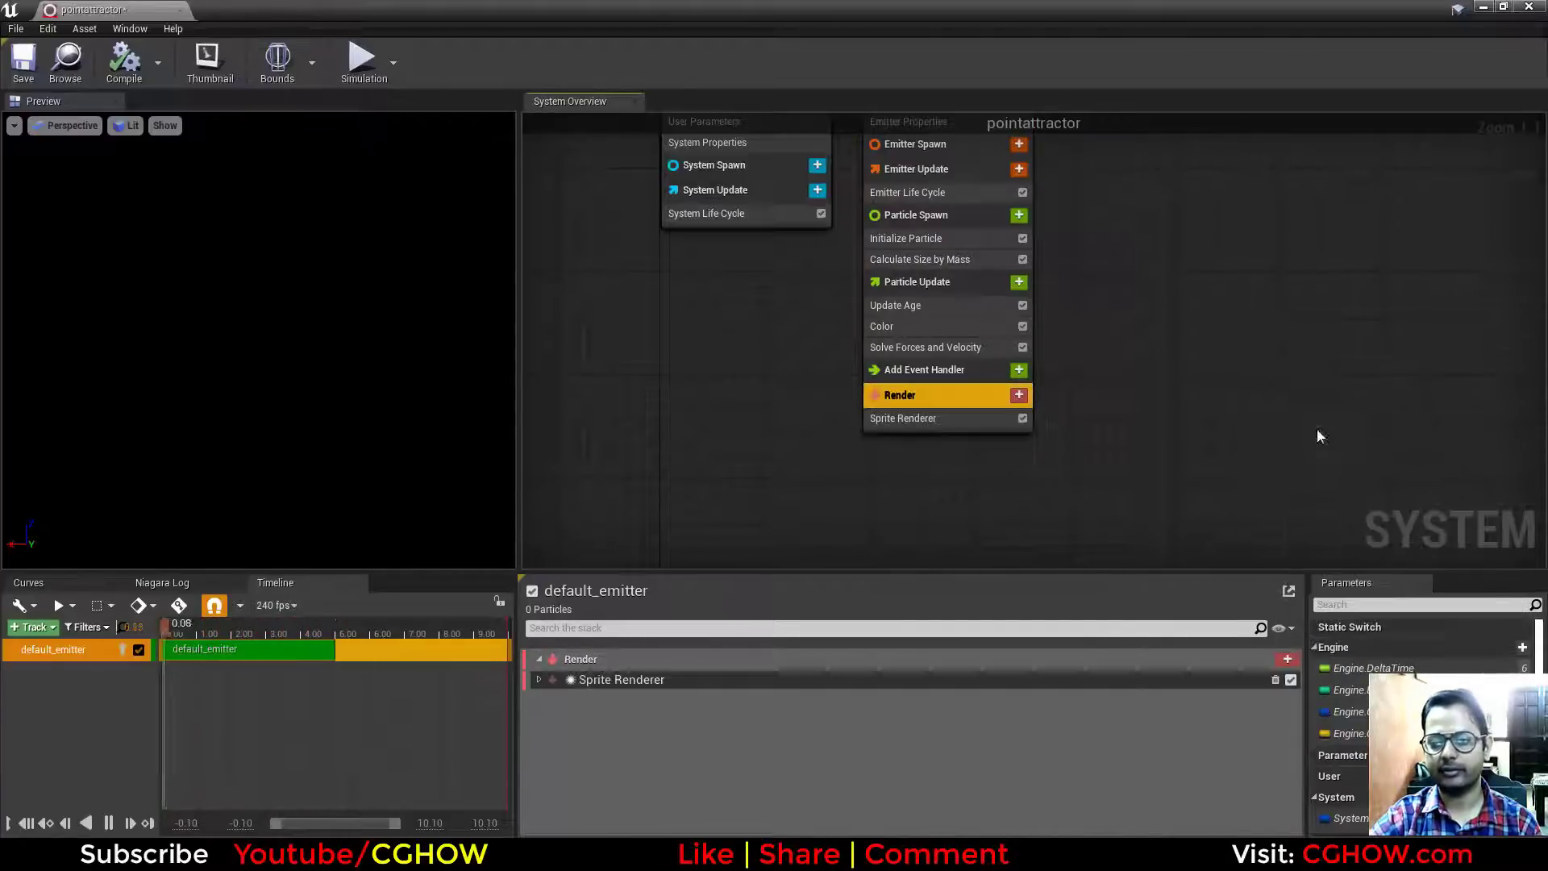
Step: Assign the m_radial material to the Sprite Renderer
{"action": "left_click", "coordinate": [913, 422]}
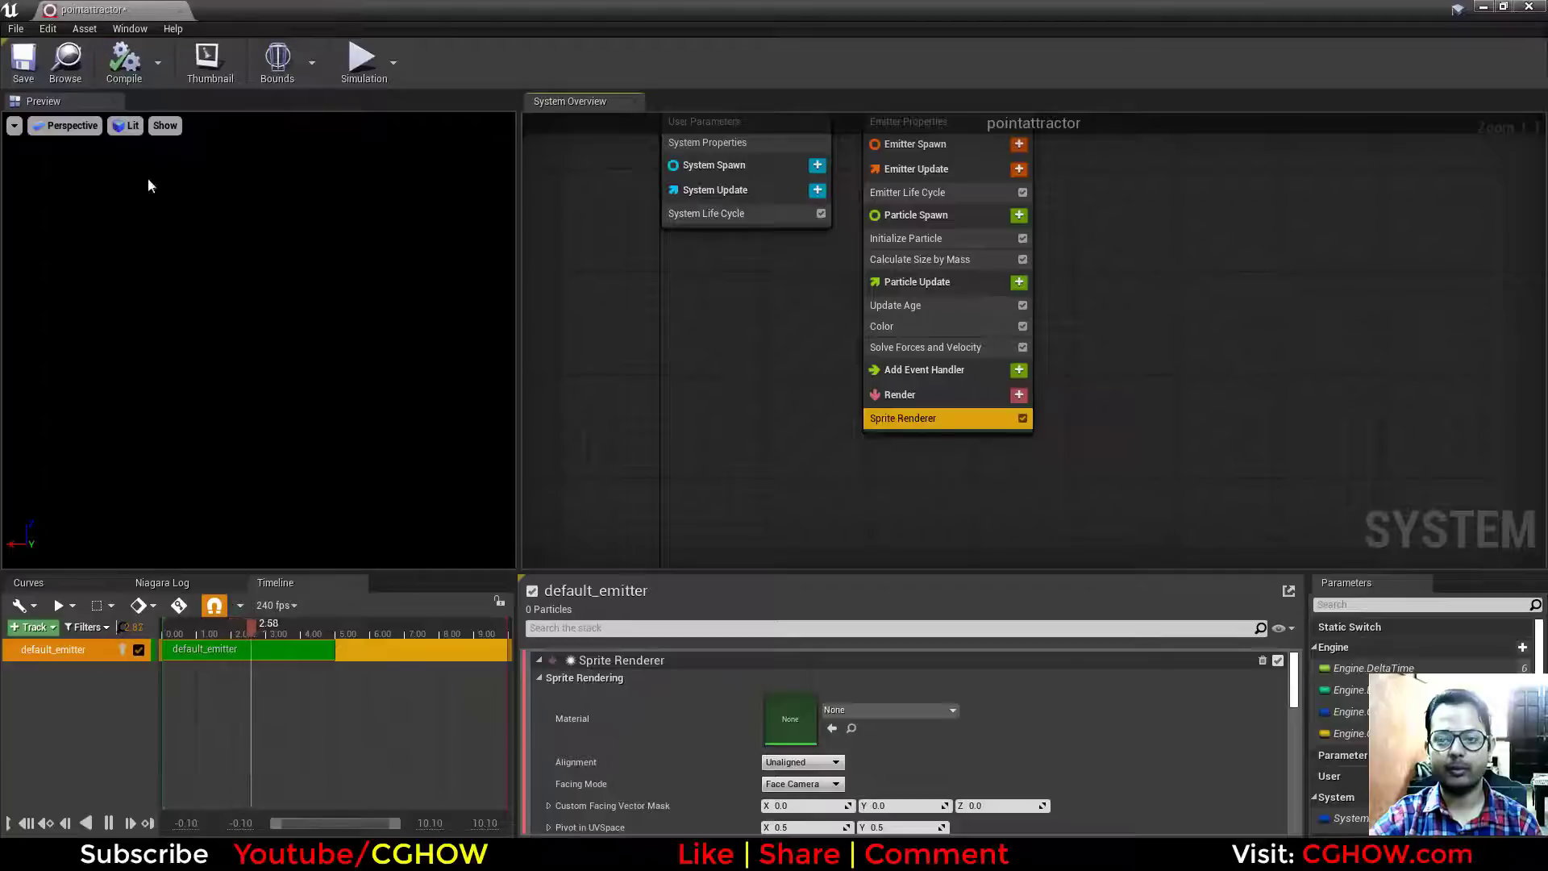
{"action": "left_click", "coordinate": [887, 714]}
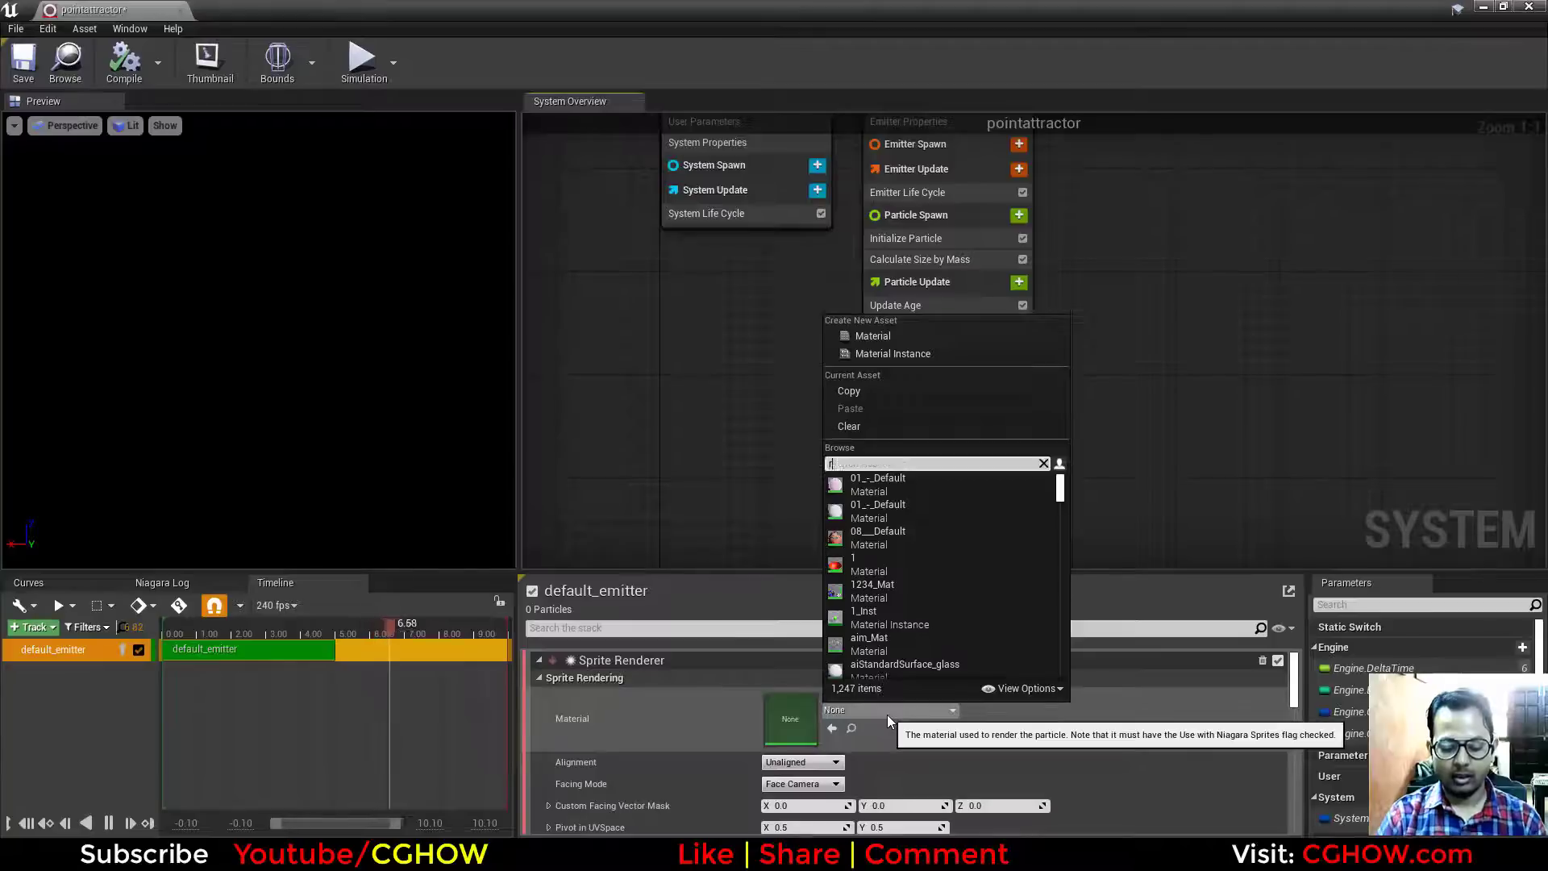
{"action": "type", "text": "radial"}
{"action": "left_click", "coordinate": [879, 561]}
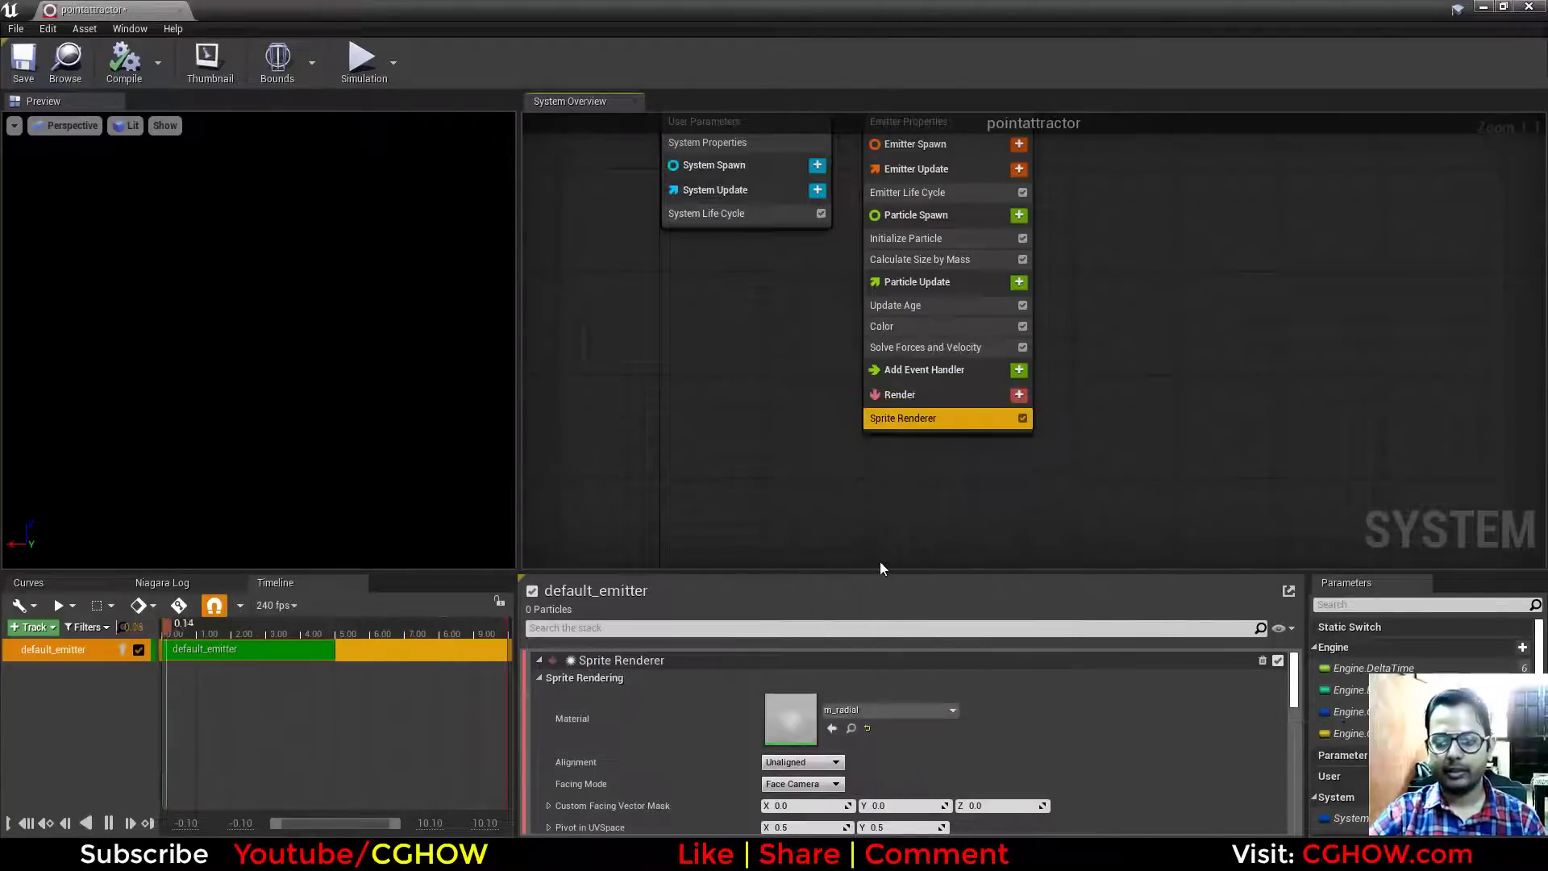
{"action": "right_click_drag", "start_coordinate": [1249, 221], "coordinate": [1186, 335]}
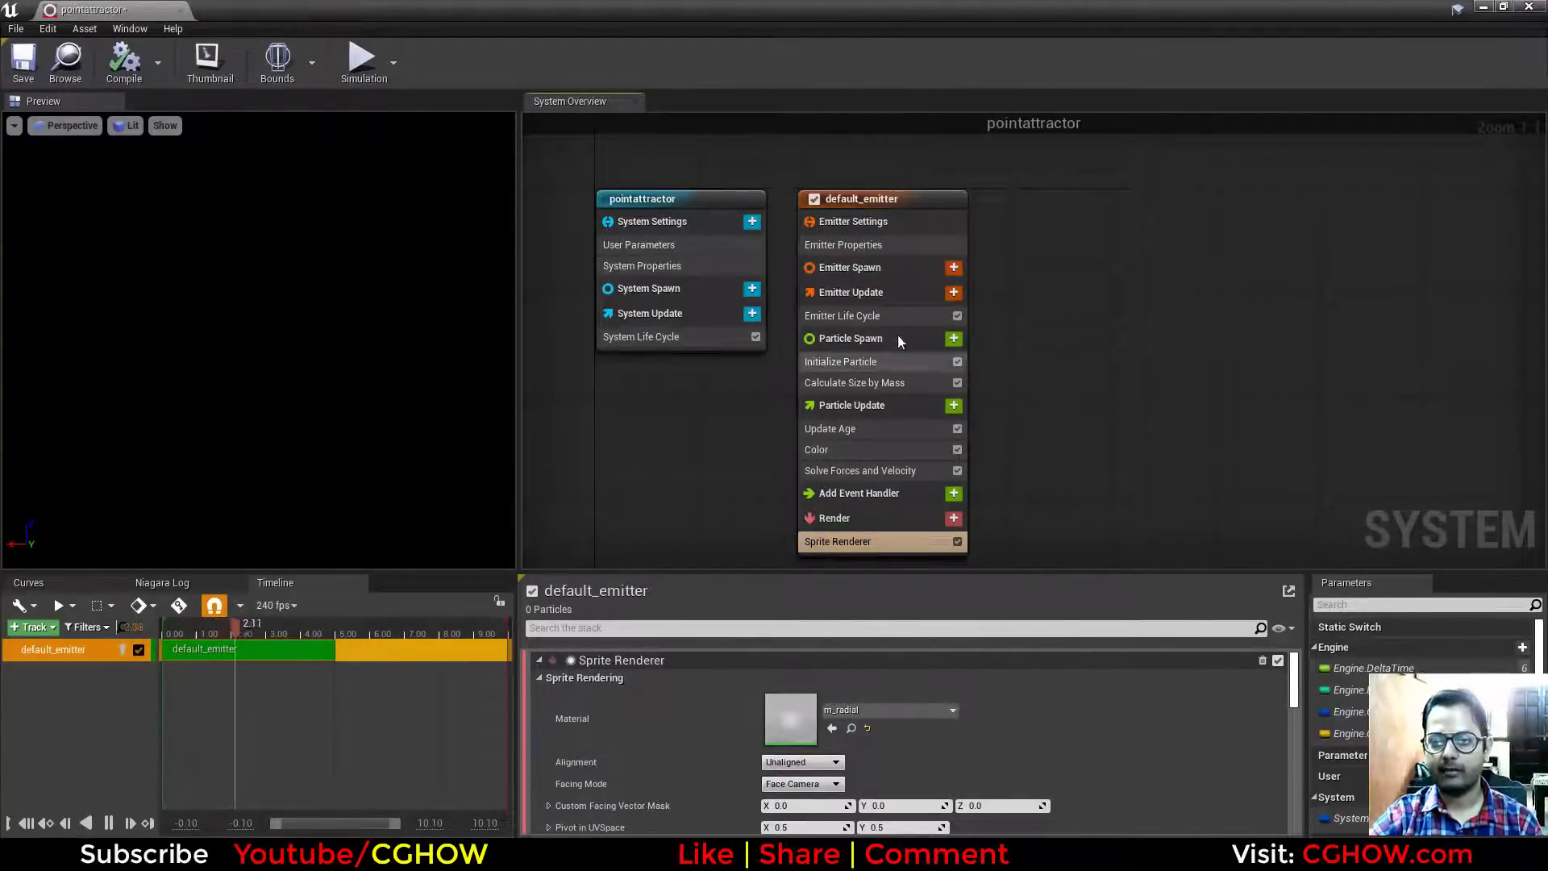
Step: Add a Spawn Rate module to default_emitter's Emitter Update group and set its rate to about 369
{"action": "left_click", "coordinate": [954, 292]}
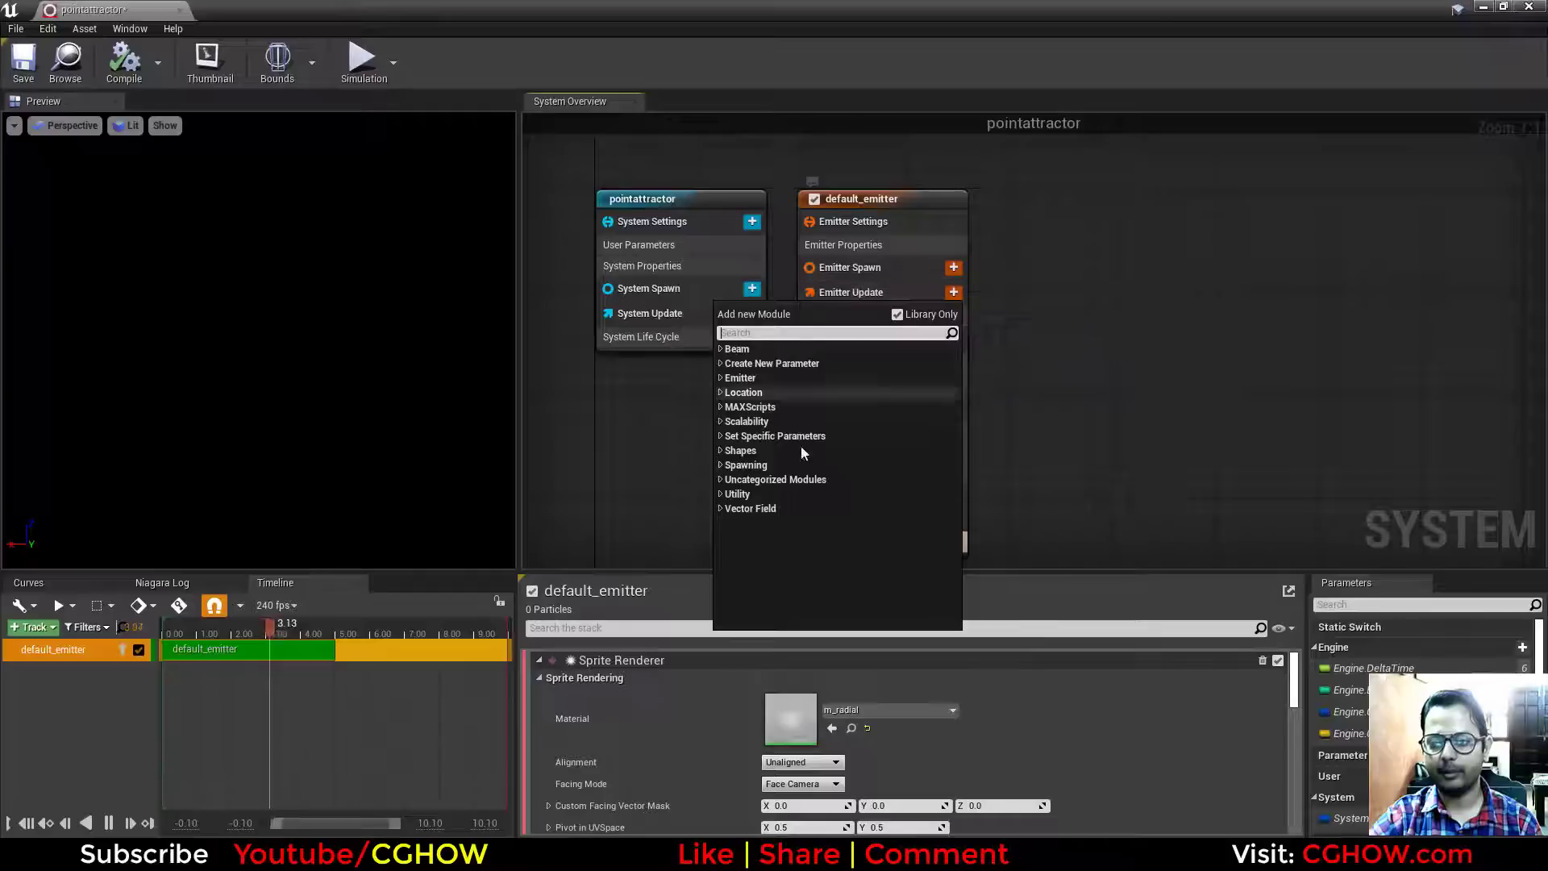
{"action": "left_click", "coordinate": [723, 465]}
{"action": "left_click", "coordinate": [774, 523]}
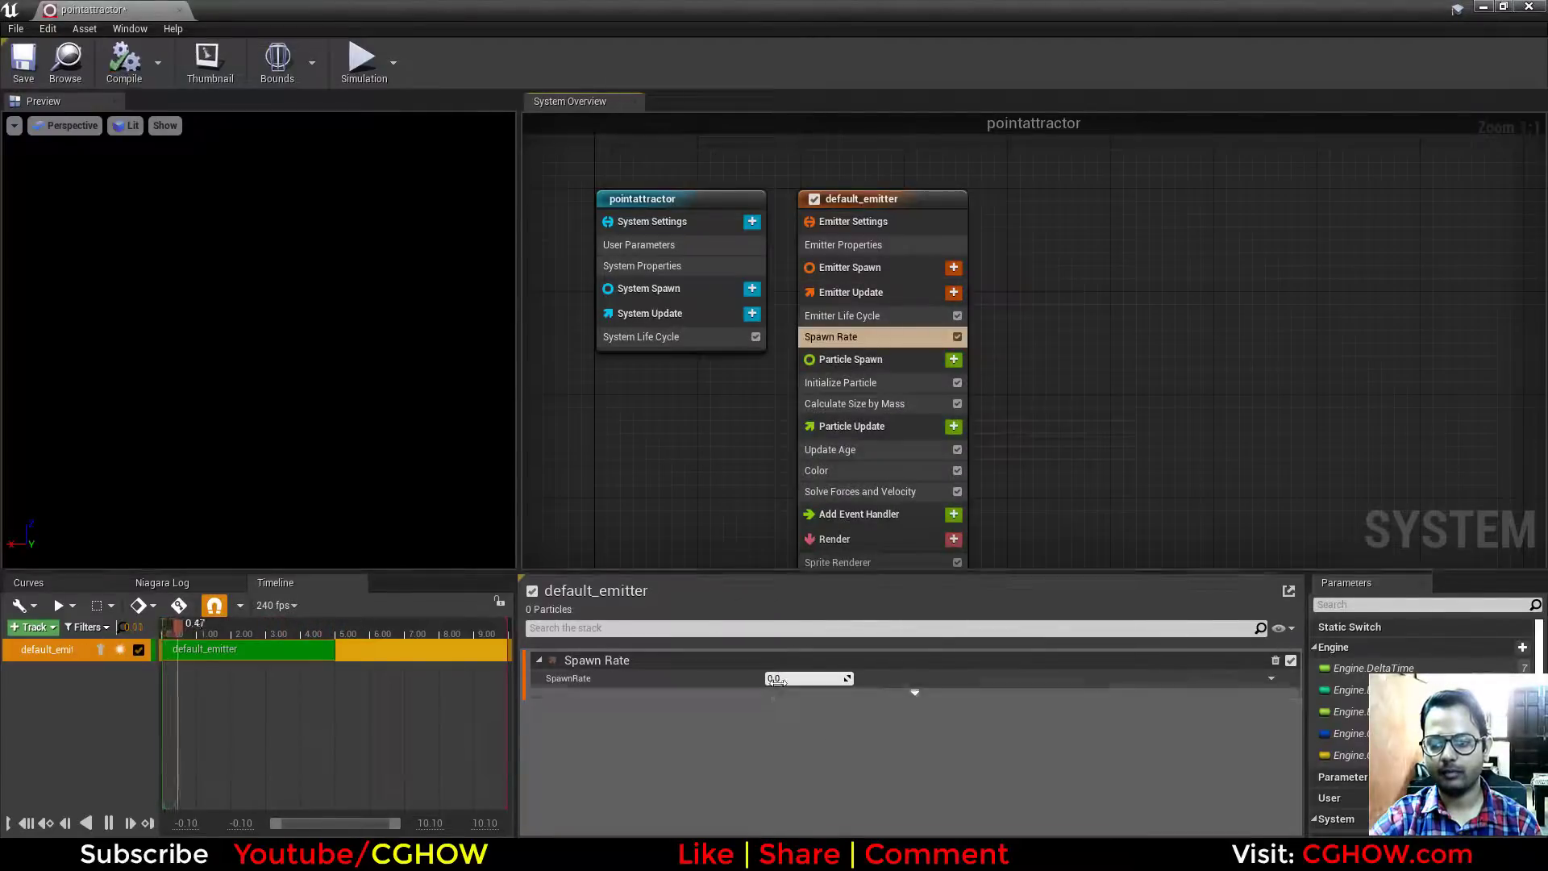
{"action": "left_click_drag", "start_coordinate": [774, 680], "coordinate": [804, 694]}
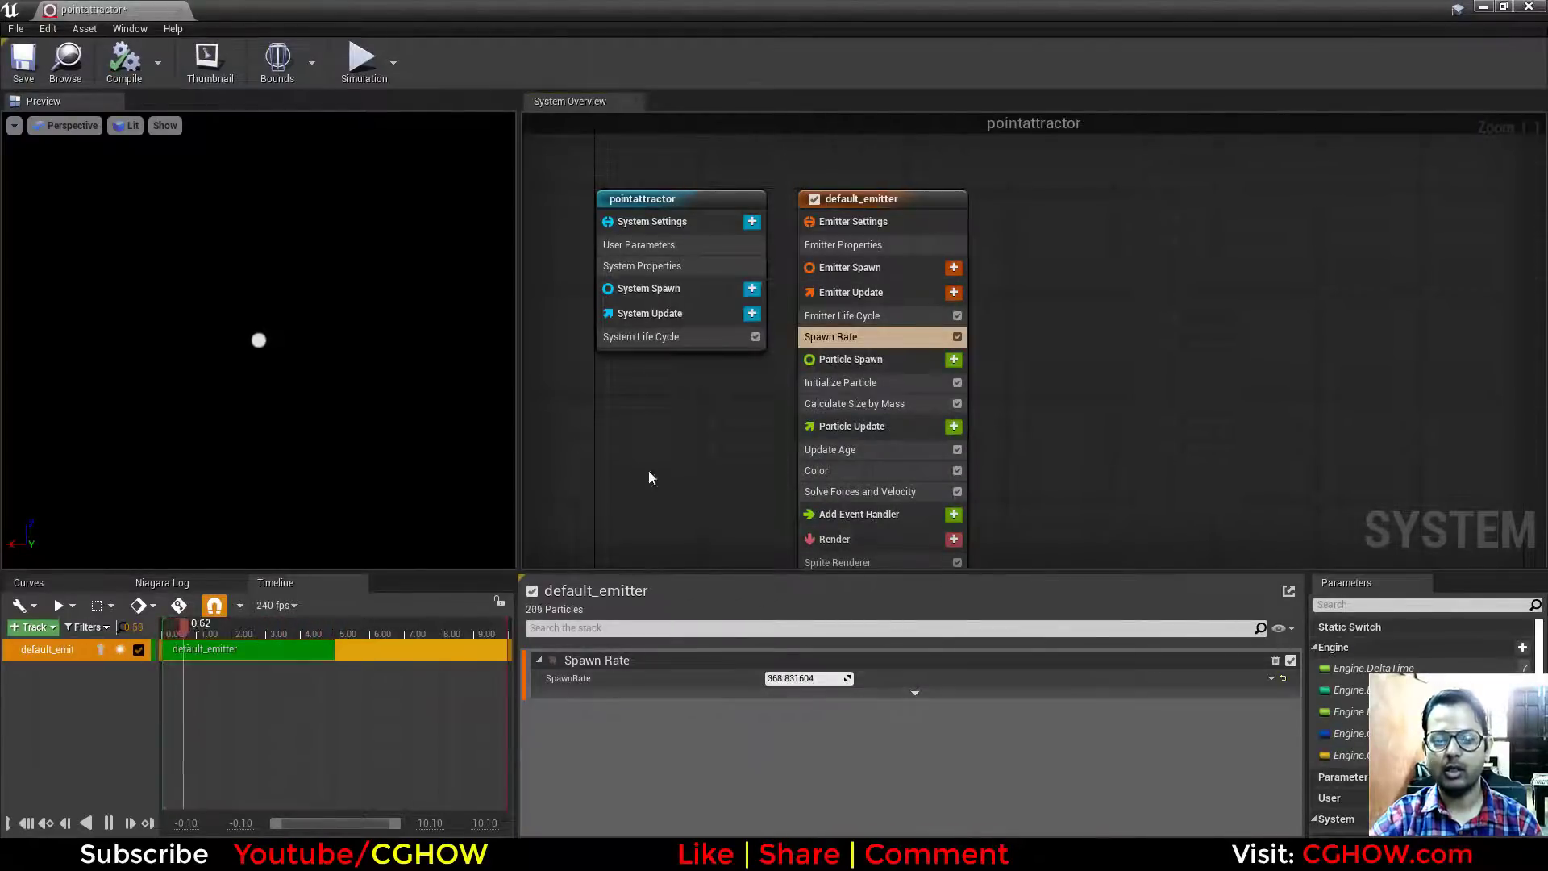
Step: Add an Add Velocity module to default_emitter's Particle Spawn group and set its Z velocity to about 354.5
{"action": "right_click_drag", "start_coordinate": [1078, 388], "coordinate": [1116, 266]}
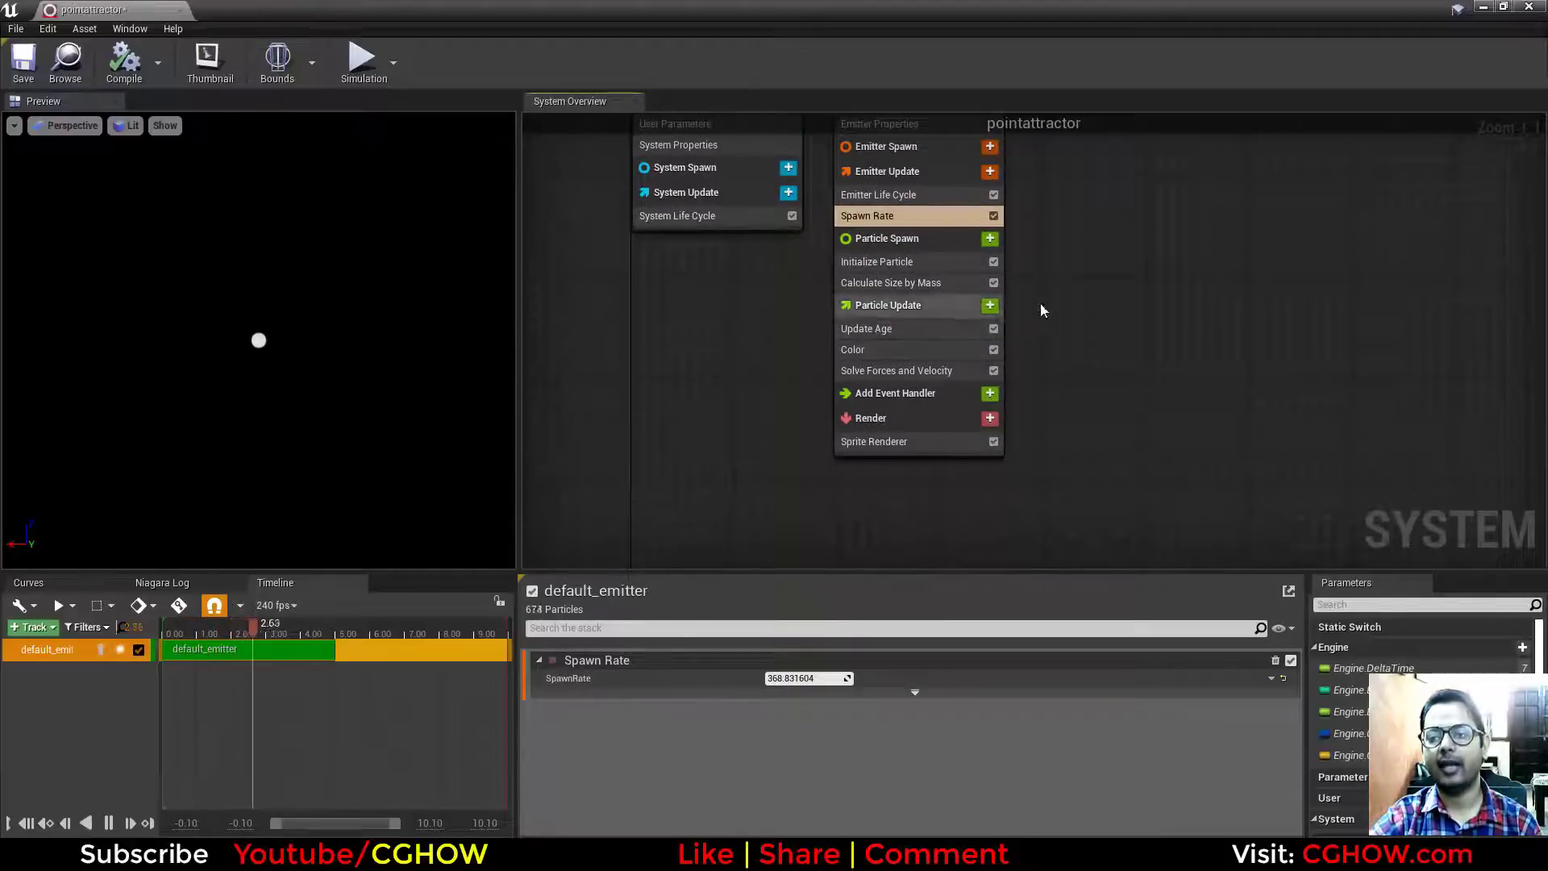
{"action": "right_click_drag", "start_coordinate": [1018, 275], "coordinate": [955, 349]}
{"action": "left_click", "coordinate": [930, 312]}
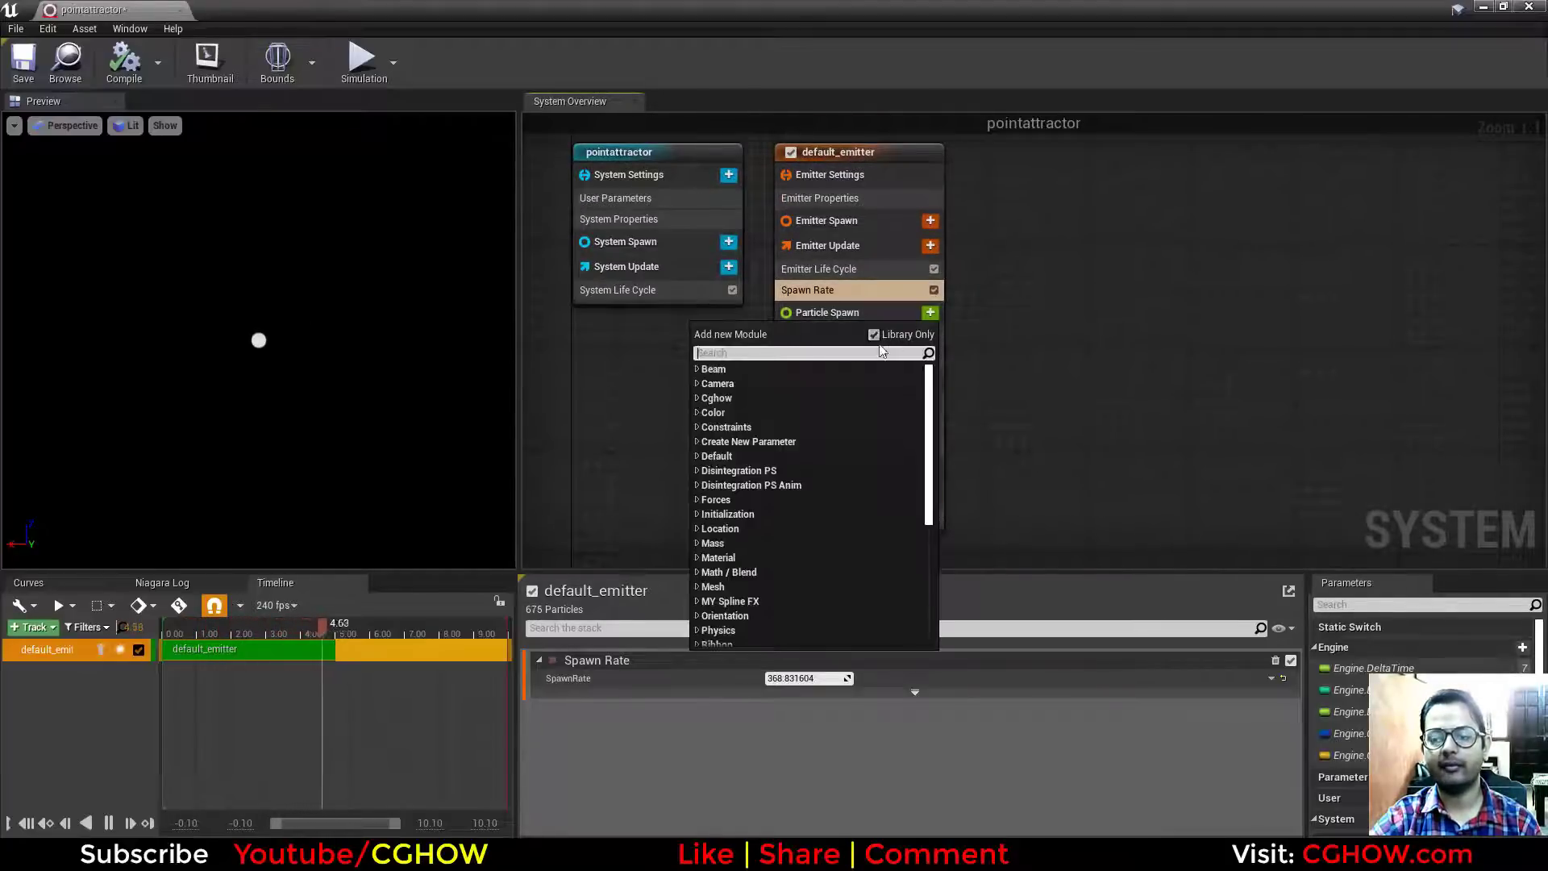
{"action": "type", "text": "velo"}
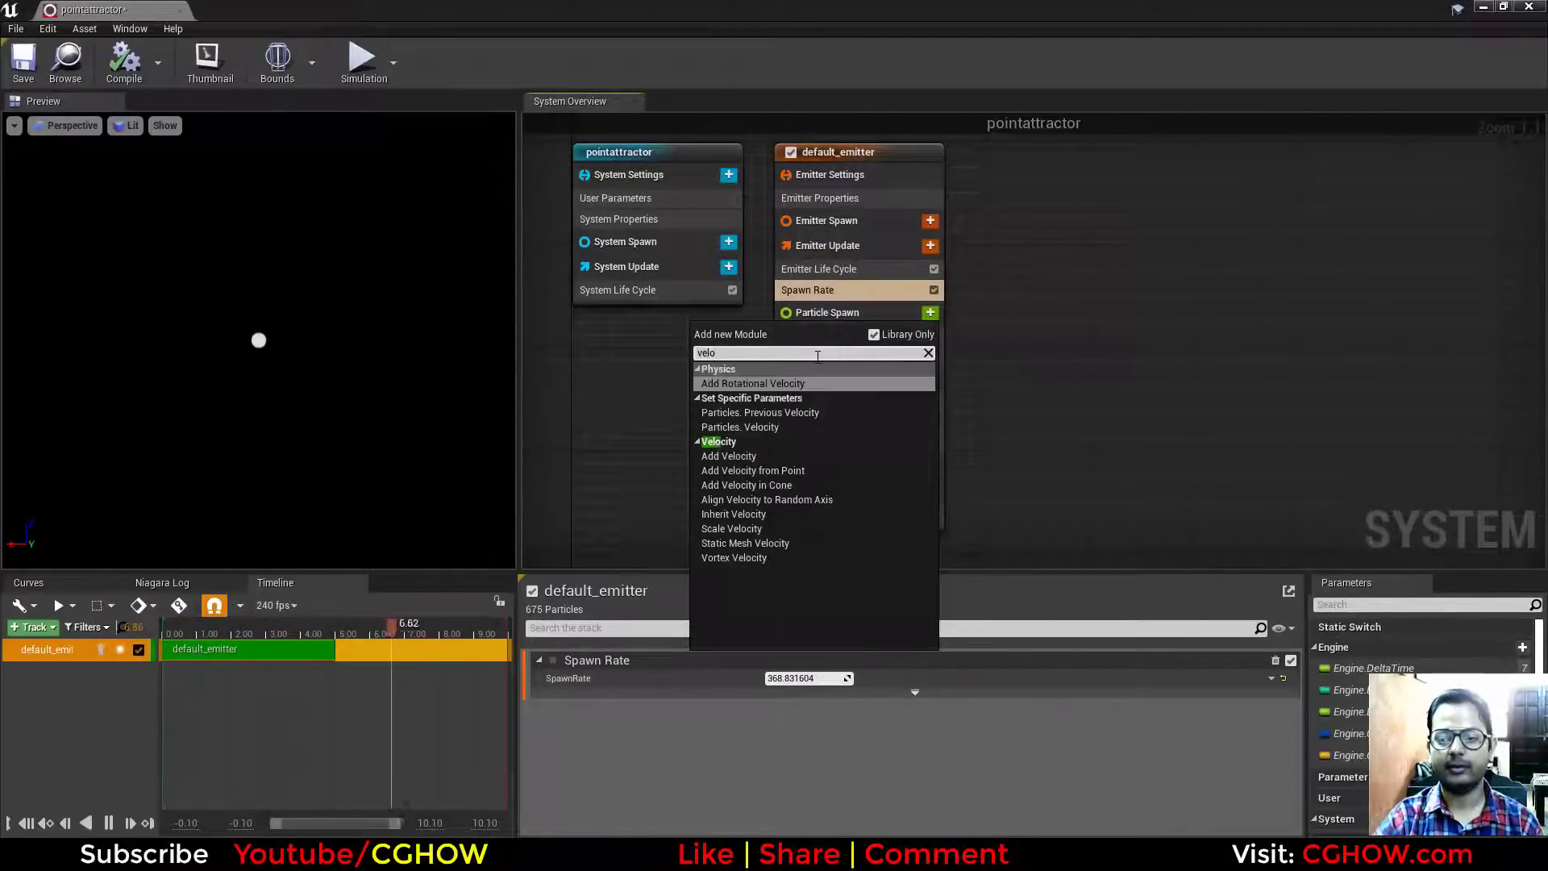
{"action": "left_click", "coordinate": [729, 456]}
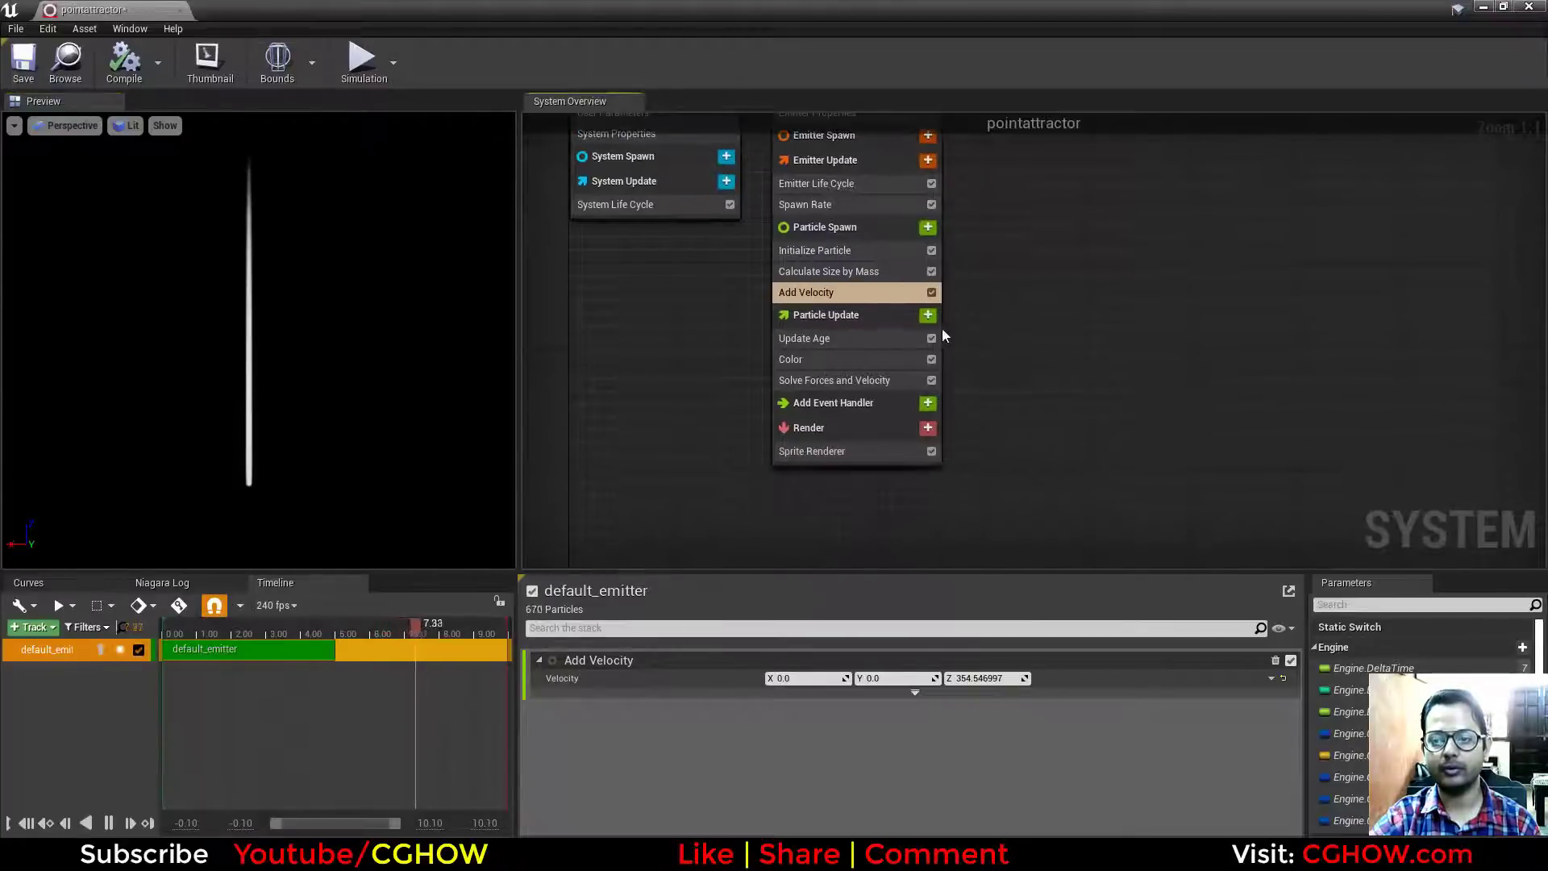
Step: Add a Point Attraction Force module to the Particle Update group and apply the suggested fix for its order
{"action": "left_click", "coordinate": [928, 315]}
{"action": "left_click", "coordinate": [835, 315]}
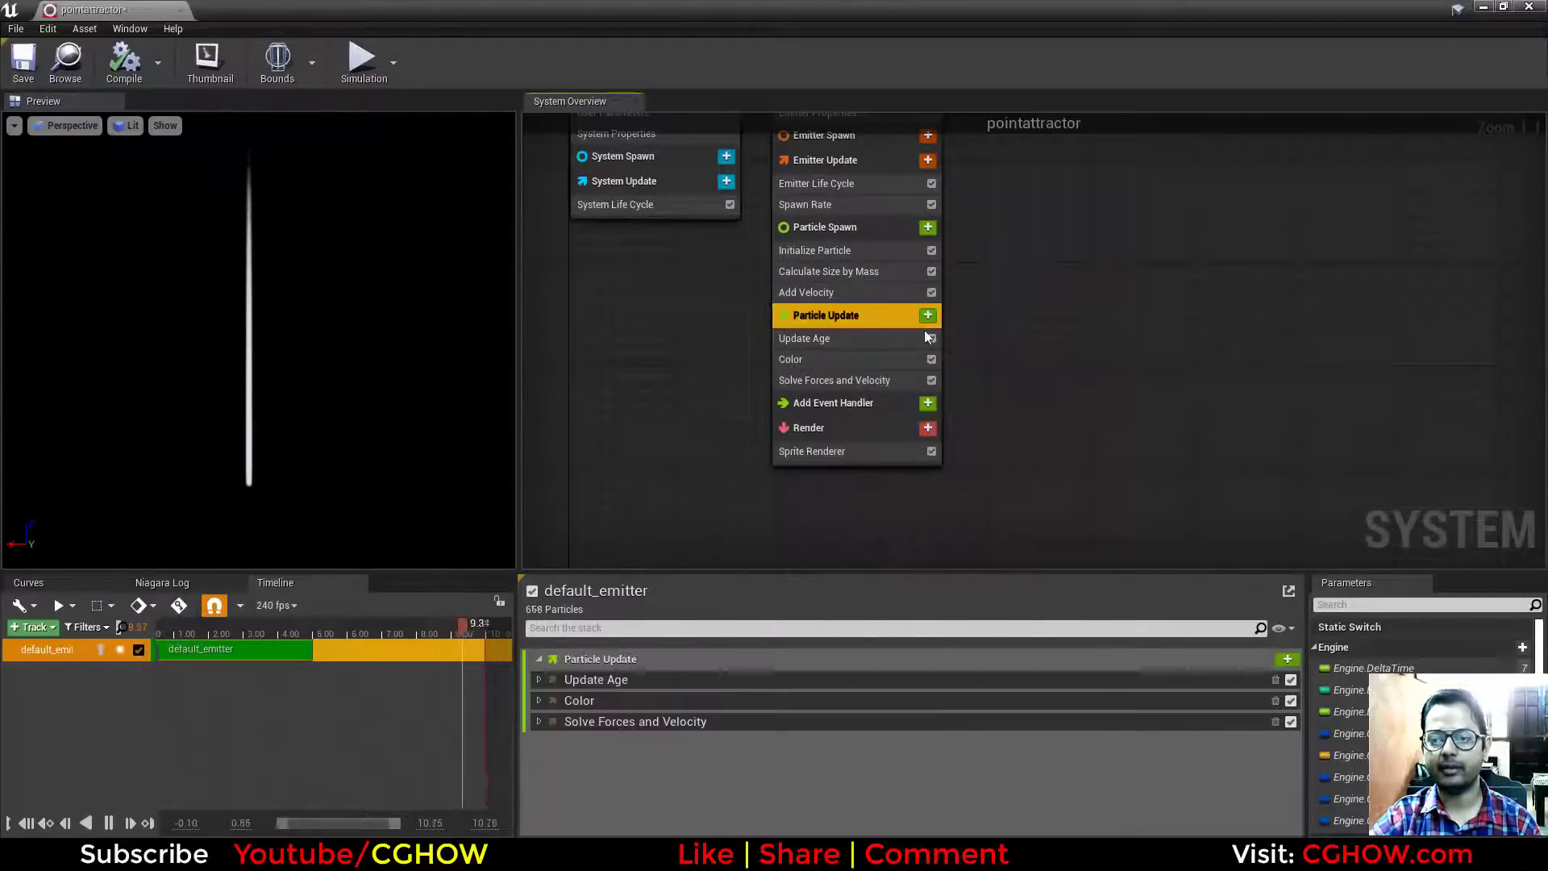
{"action": "left_click", "coordinate": [928, 316]}
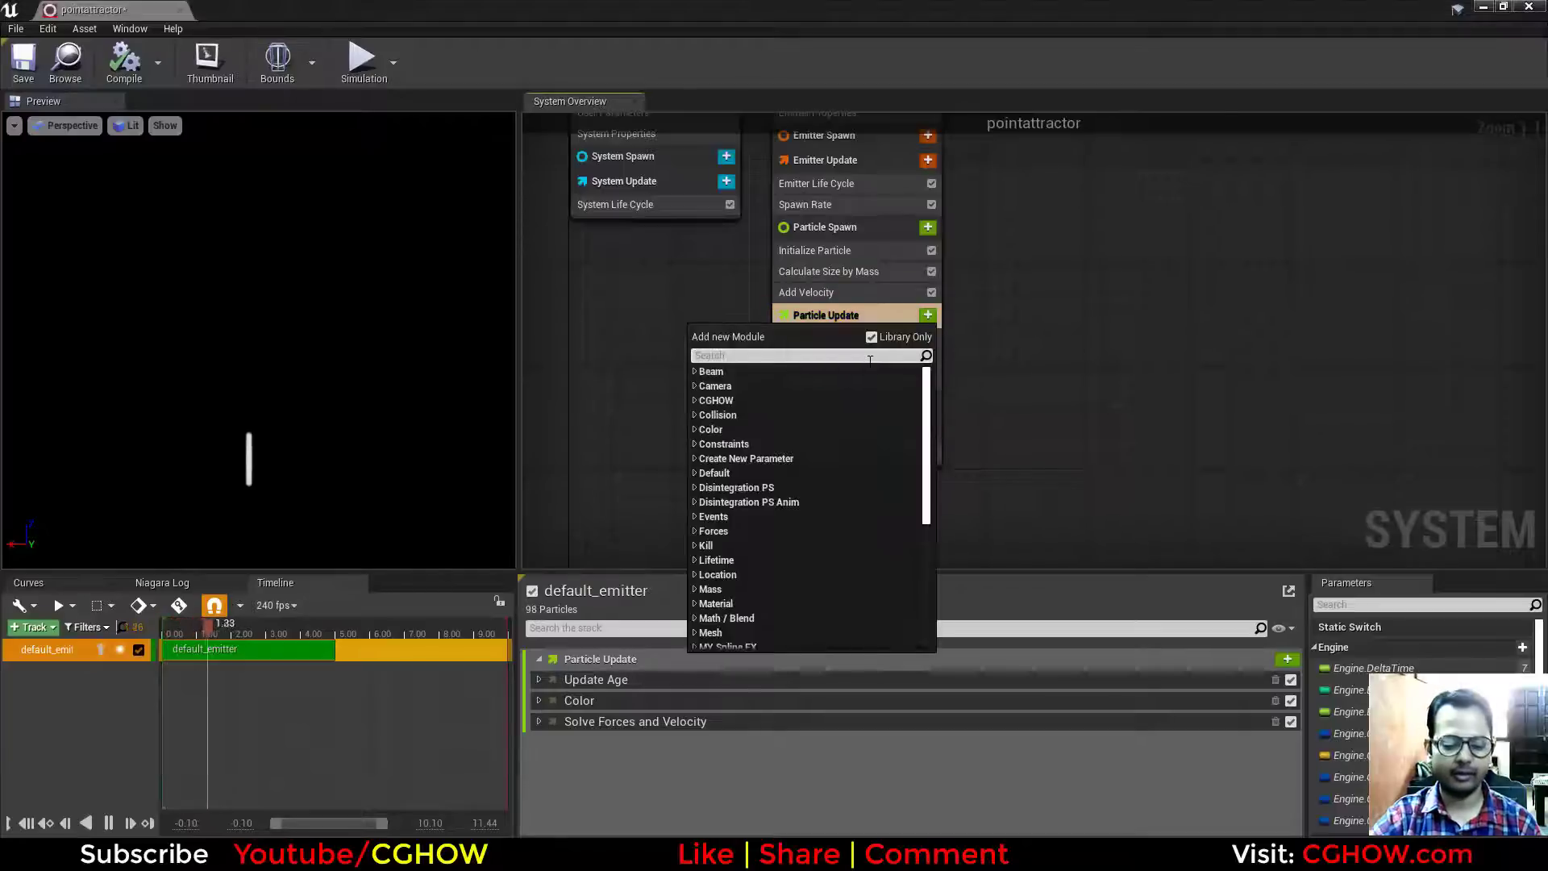
{"action": "type", "text": "att"}
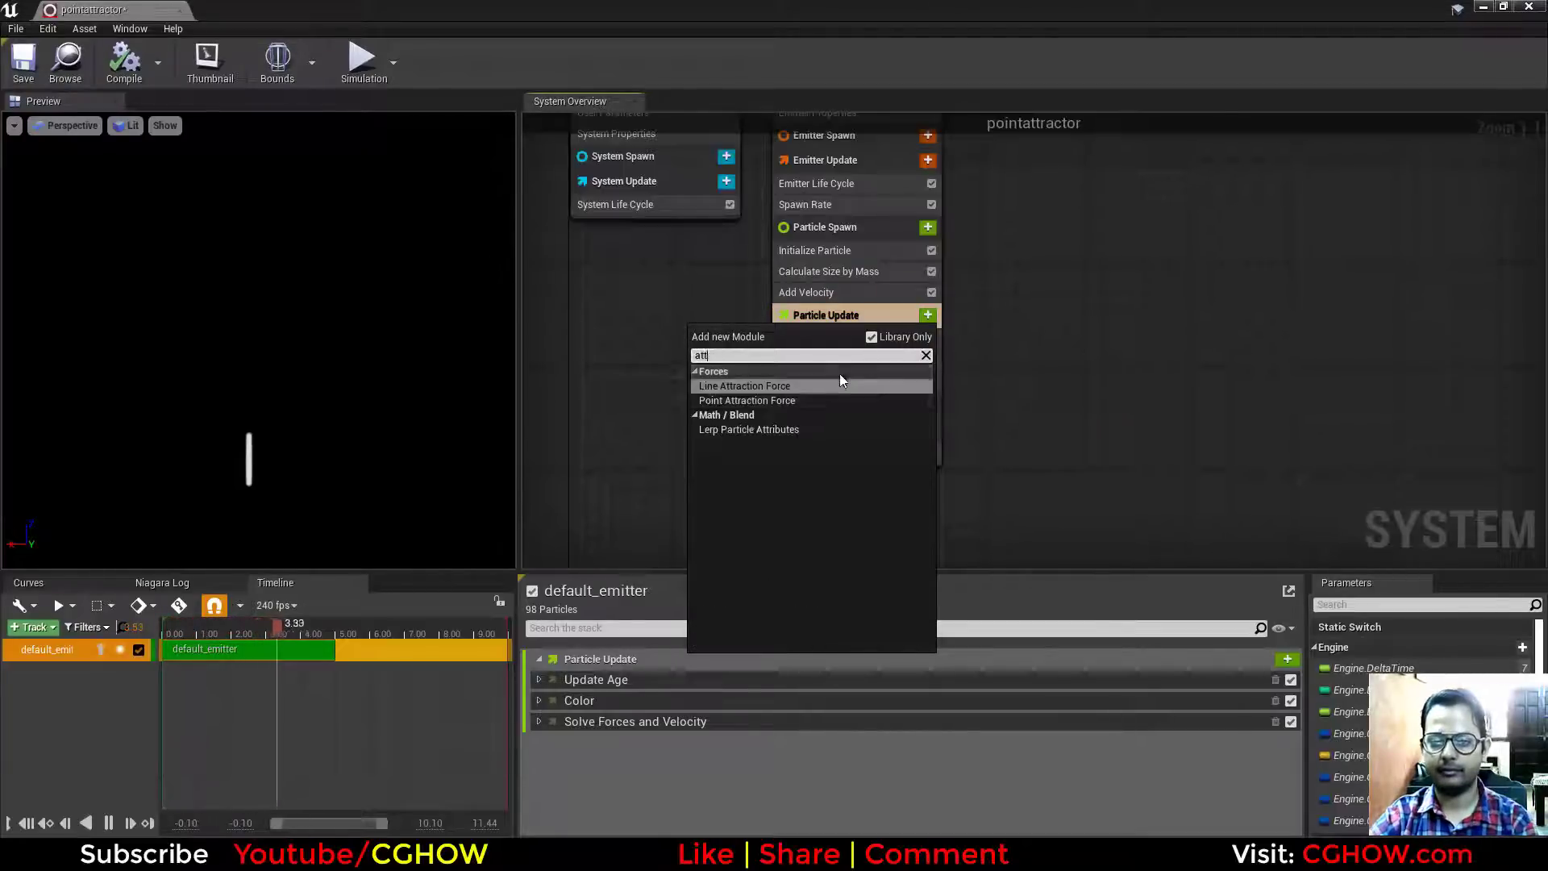
{"action": "left_click", "coordinate": [747, 400]}
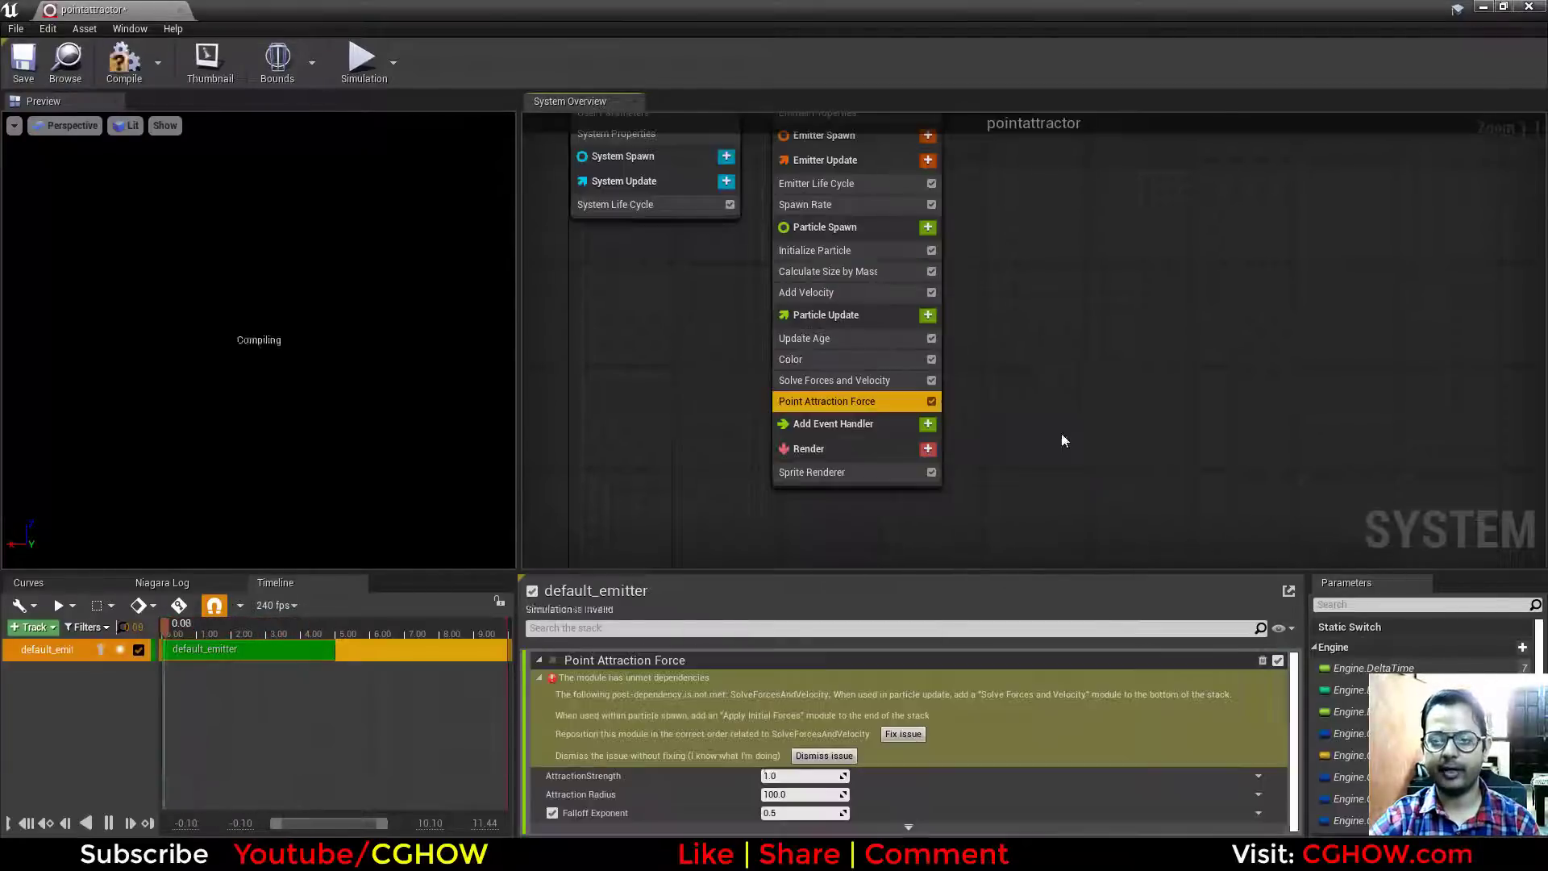
{"action": "left_click", "coordinate": [903, 734]}
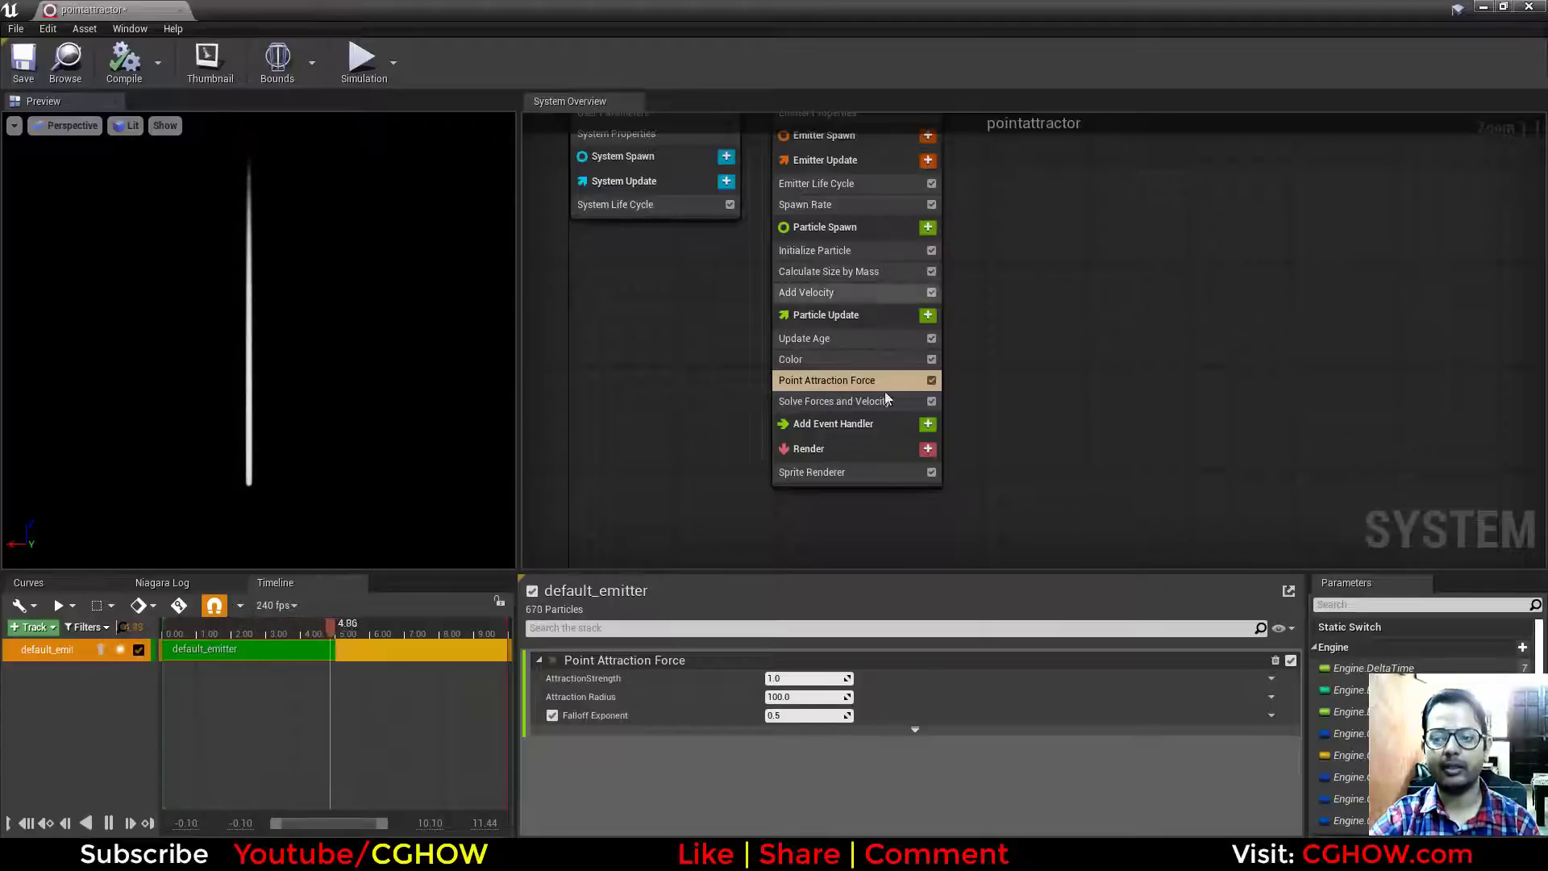
{"action": "right_click_drag", "start_coordinate": [1023, 360], "coordinate": [1057, 403]}
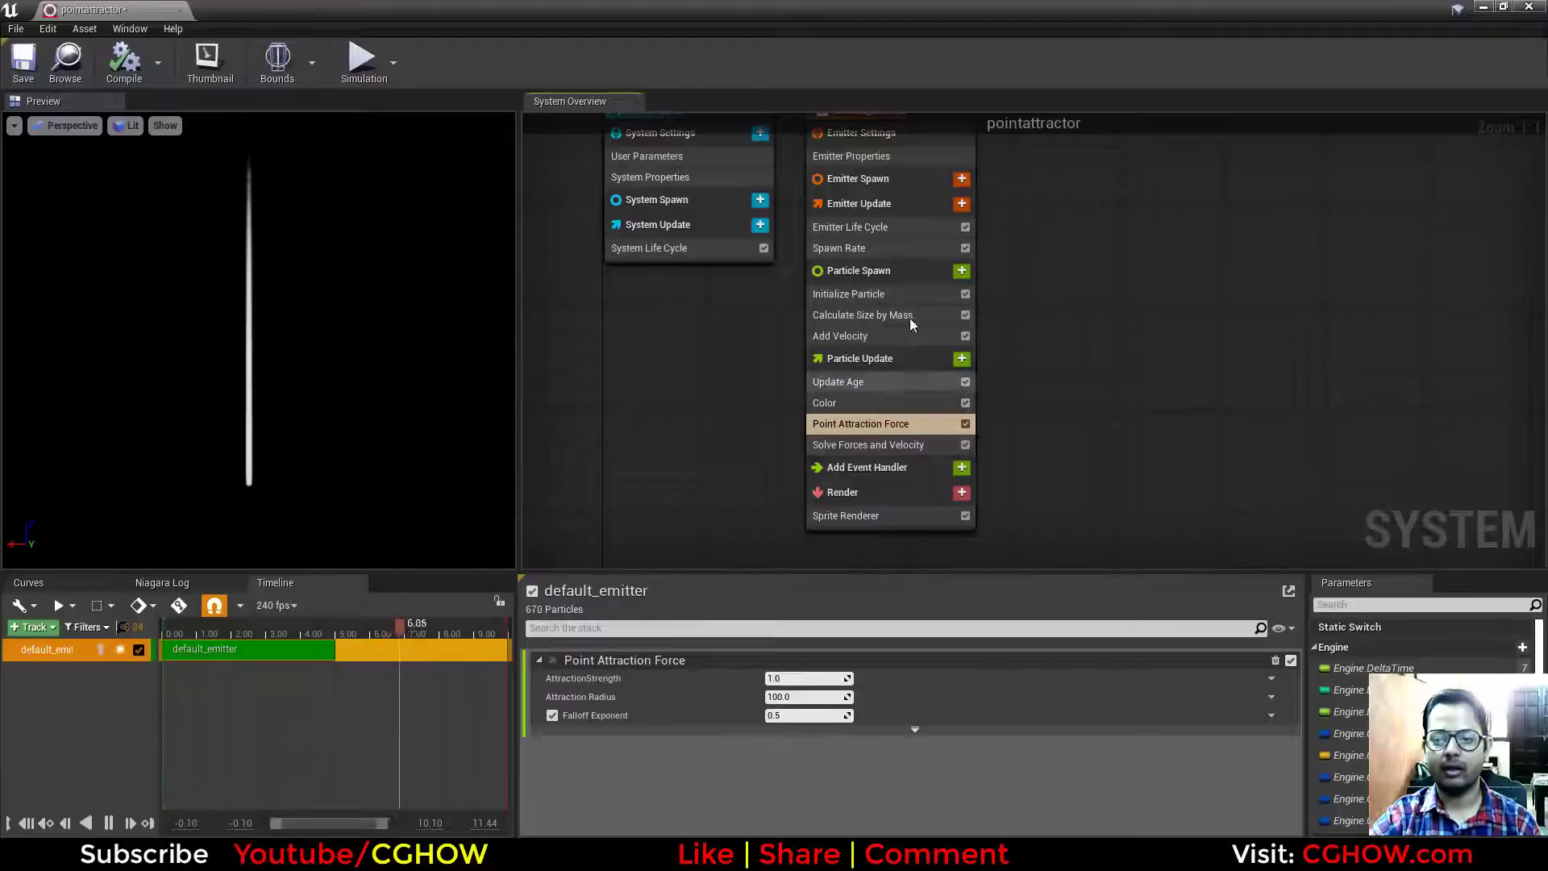
{"action": "left_click", "coordinate": [847, 405]}
{"action": "left_click", "coordinate": [848, 425]}
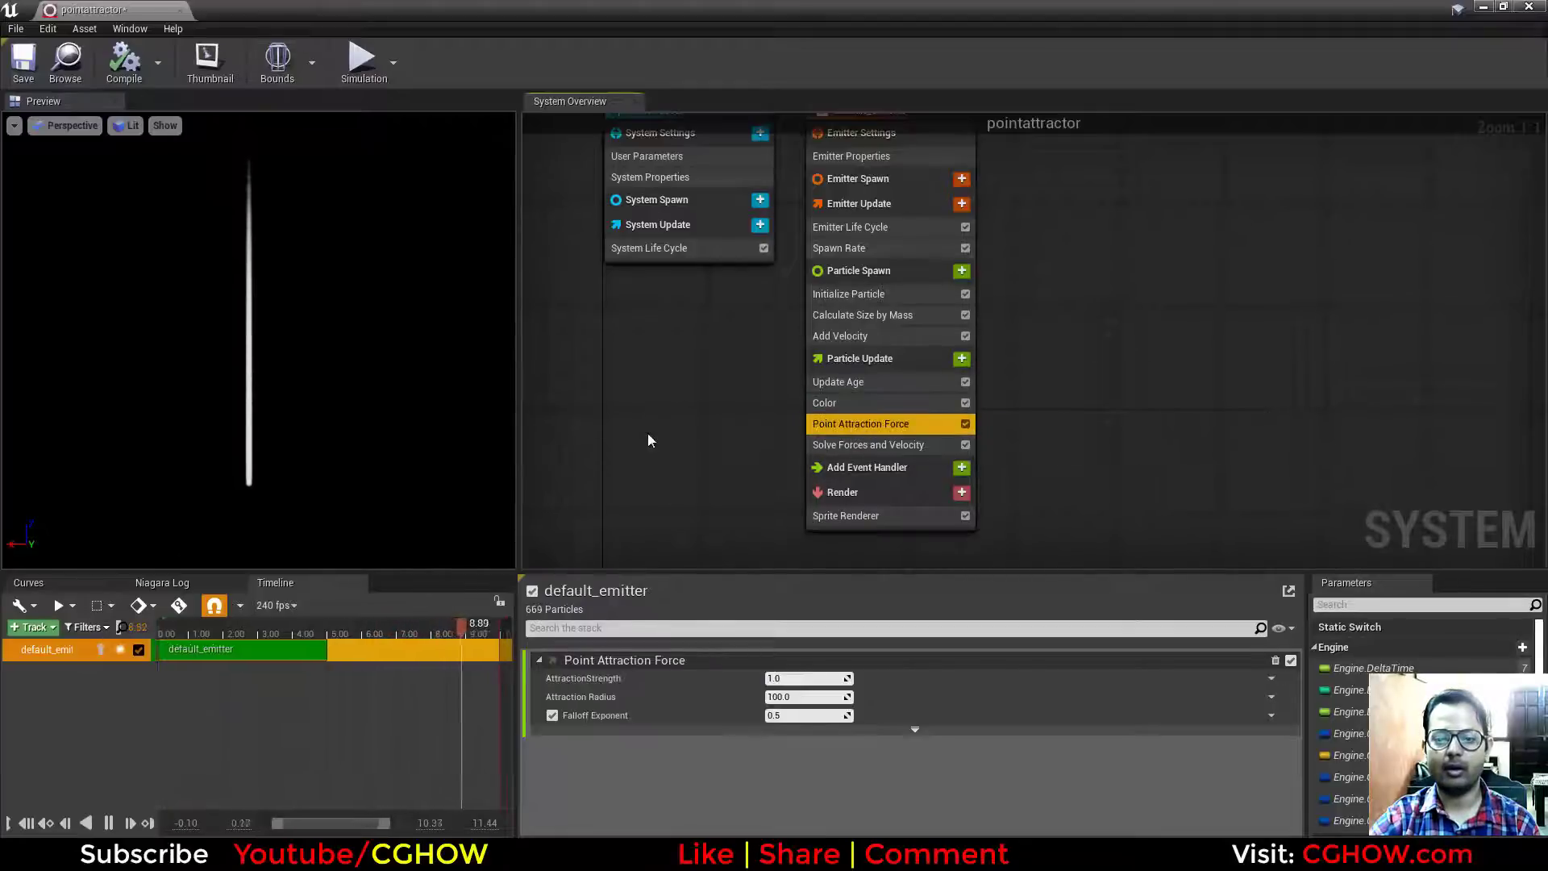
{"action": "left_click", "coordinate": [897, 407]}
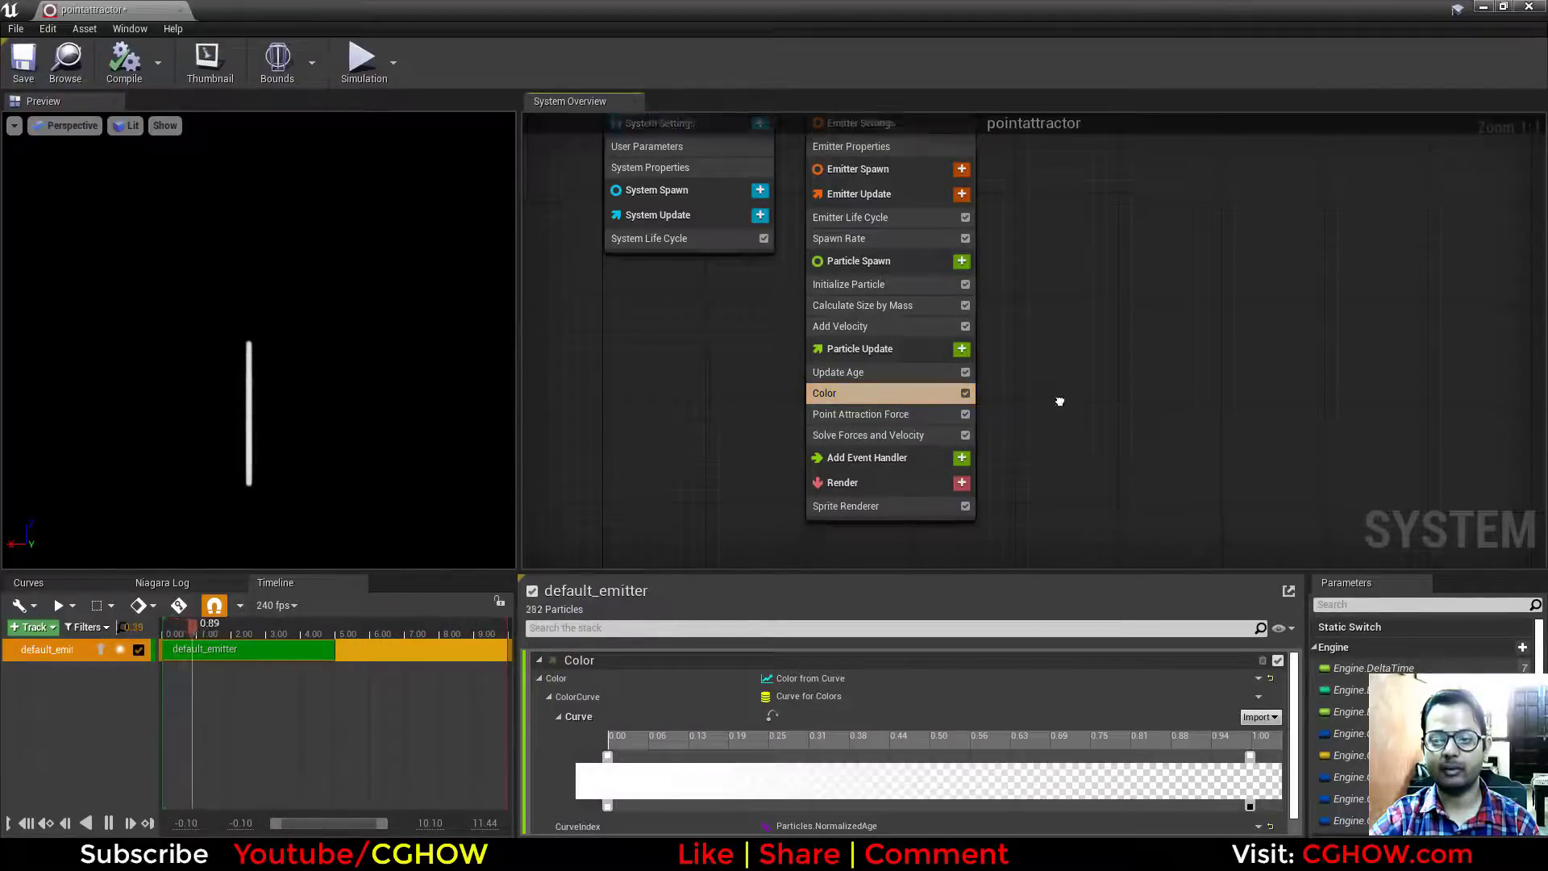
{"action": "right_click_drag", "start_coordinate": [919, 426], "coordinate": [922, 369]}
Step: Turn on 3D draw mode for the Sphere module in NewParticleSystem, adjust its values, and return to the pointattractor system
{"action": "left_click_drag", "start_coordinate": [104, 9], "coordinate": [139, 3]}
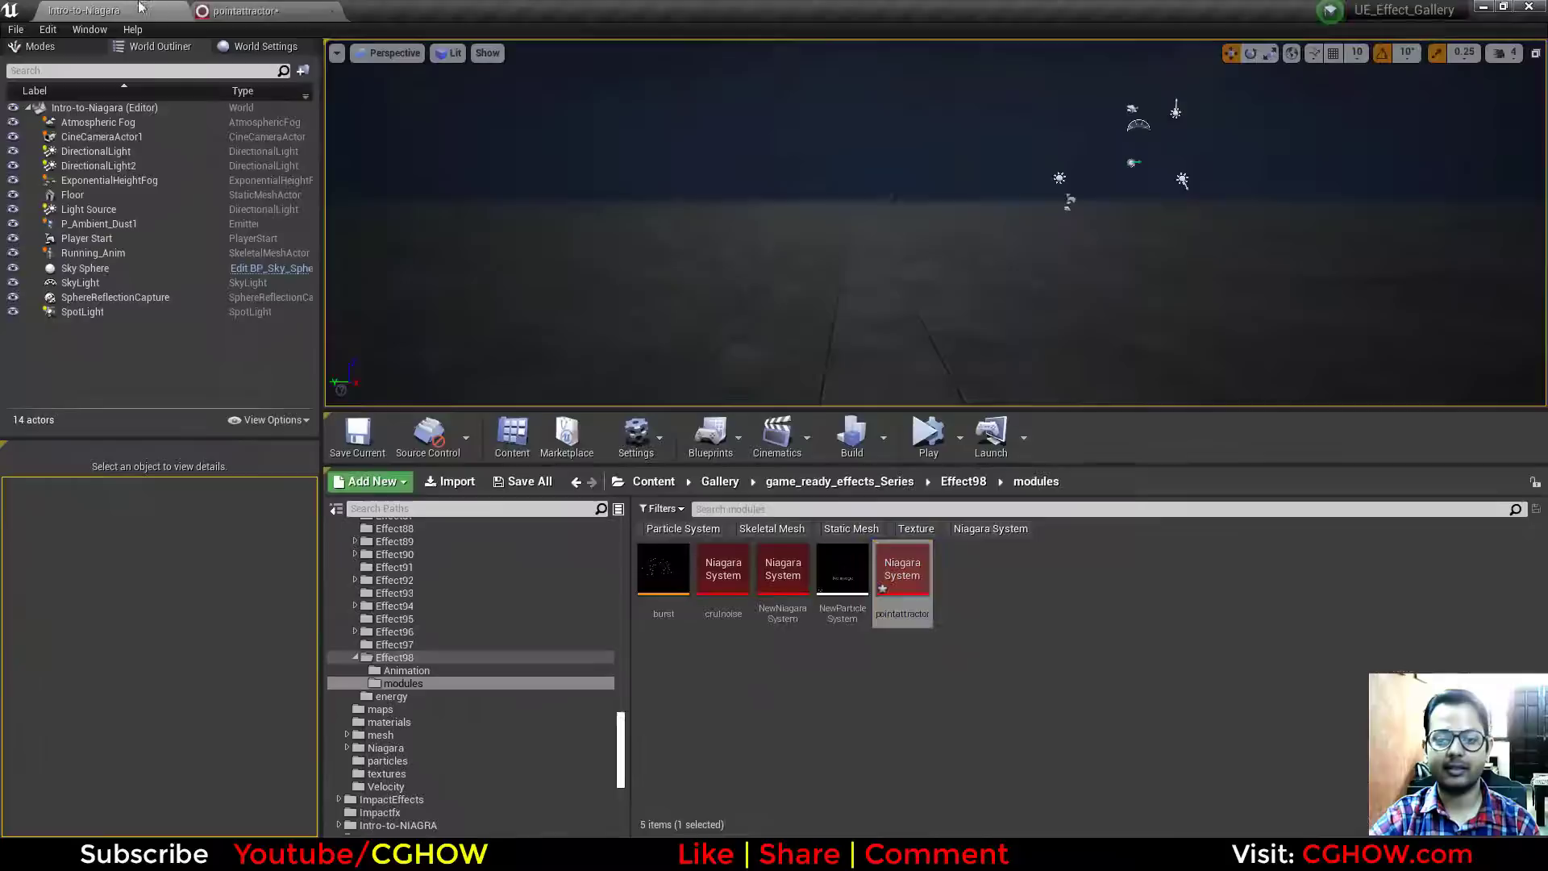
{"action": "double_click", "coordinate": [843, 575]}
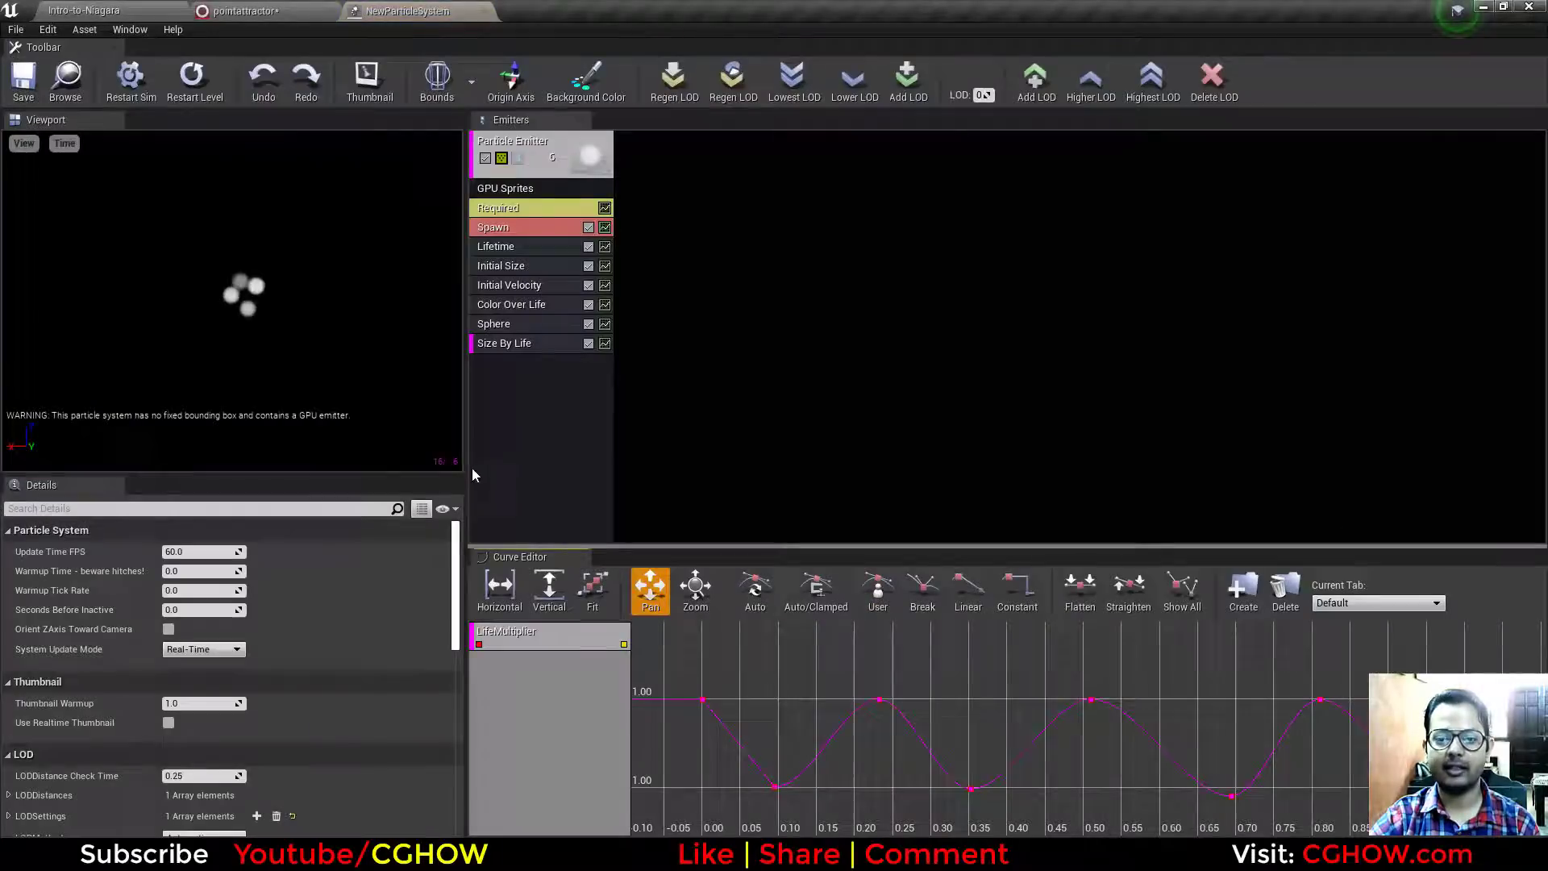
{"action": "left_click", "coordinate": [506, 325]}
{"action": "scroll", "coordinate": [306, 728], "scroll_direction": "down", "scroll_amount": 3}
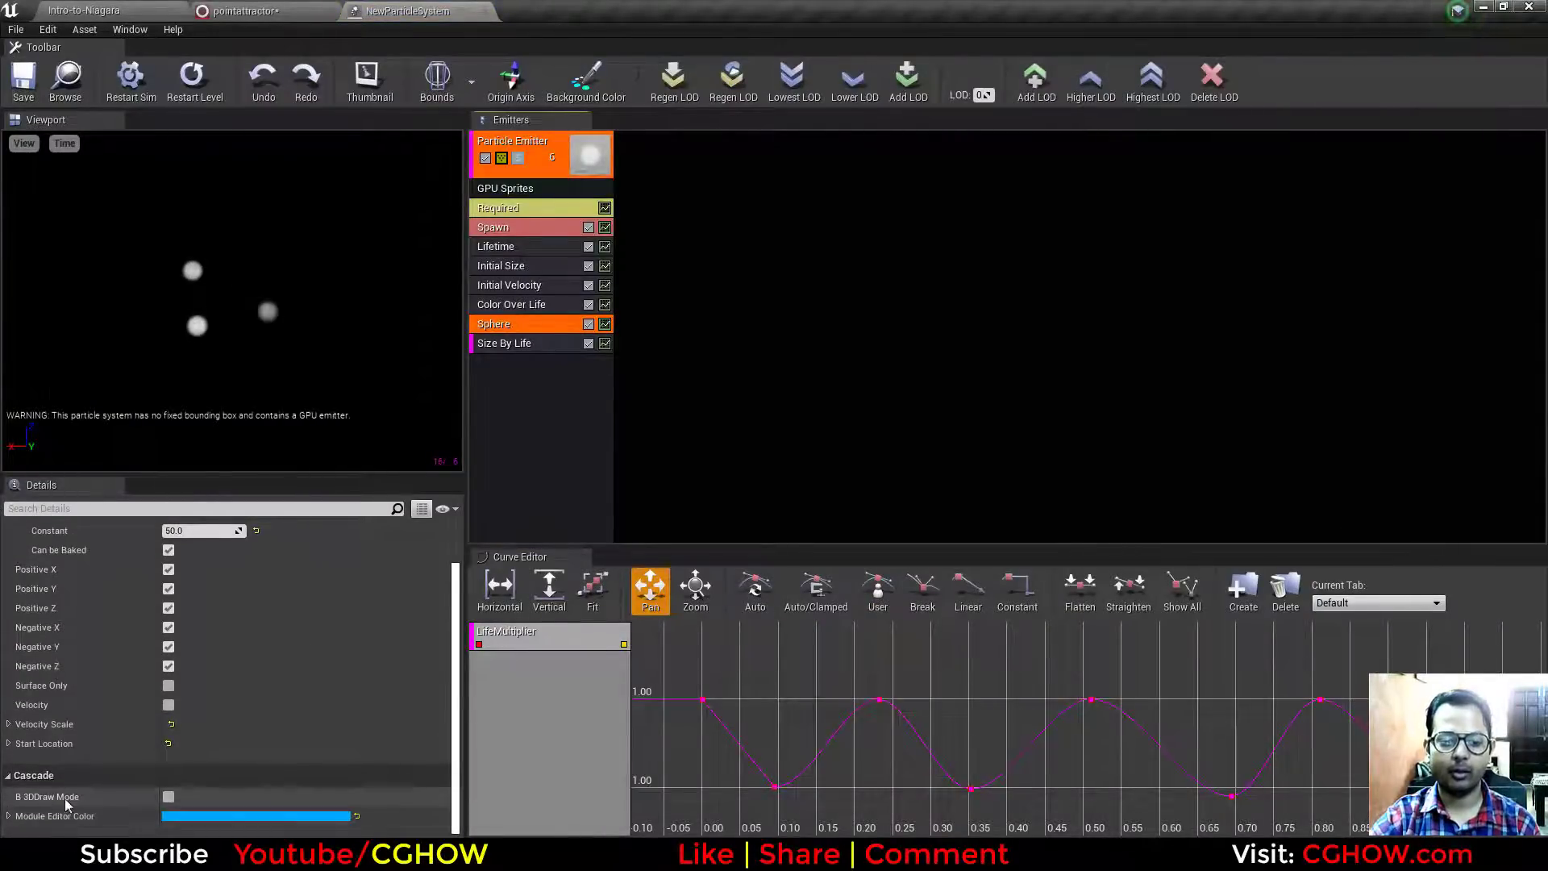
{"action": "left_click", "coordinate": [167, 796]}
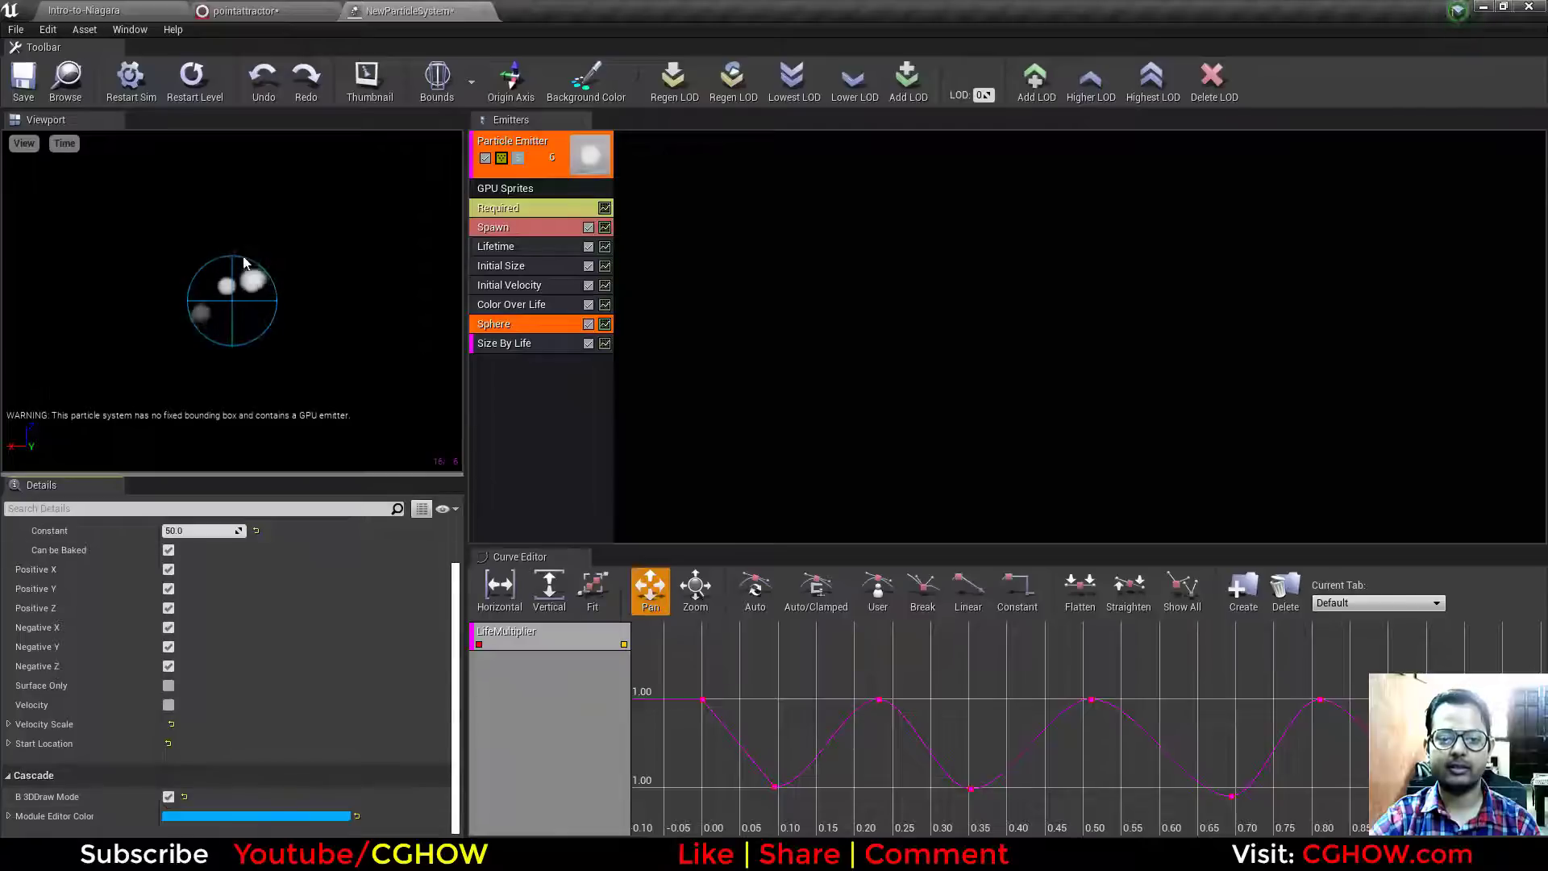
{"action": "scroll", "coordinate": [206, 598], "scroll_direction": "up", "scroll_amount": 3}
{"action": "mouse_move", "coordinate": [197, 593]}
{"action": "left_mouse_down"}
{"action": "mouse_move", "coordinate": [279, 592]}
{"action": "mouse_move", "coordinate": [193, 592]}
{"action": "left_mouse_up"}
{"action": "middle_click", "coordinate": [410, 6]}
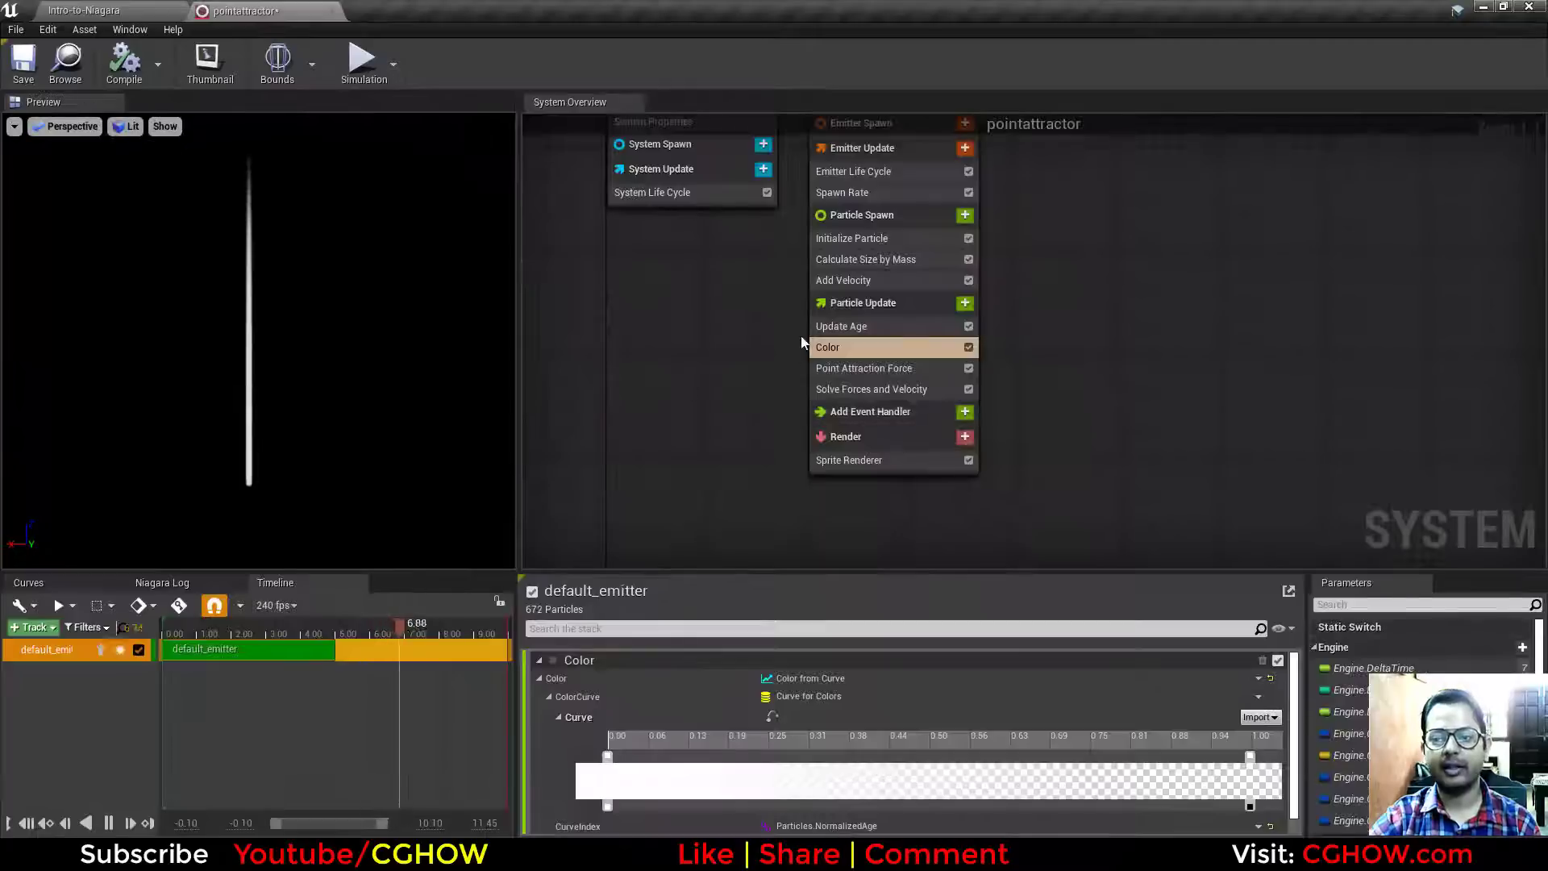
Step: On Point Attraction Force, disable Falloff Exponent, set Attraction Radius to 5000 and raise AttractionStrength to about 13.09
{"action": "right_click_drag", "start_coordinate": [619, 346], "coordinate": [626, 373]}
{"action": "right_click_drag", "start_coordinate": [1072, 379], "coordinate": [1070, 386]}
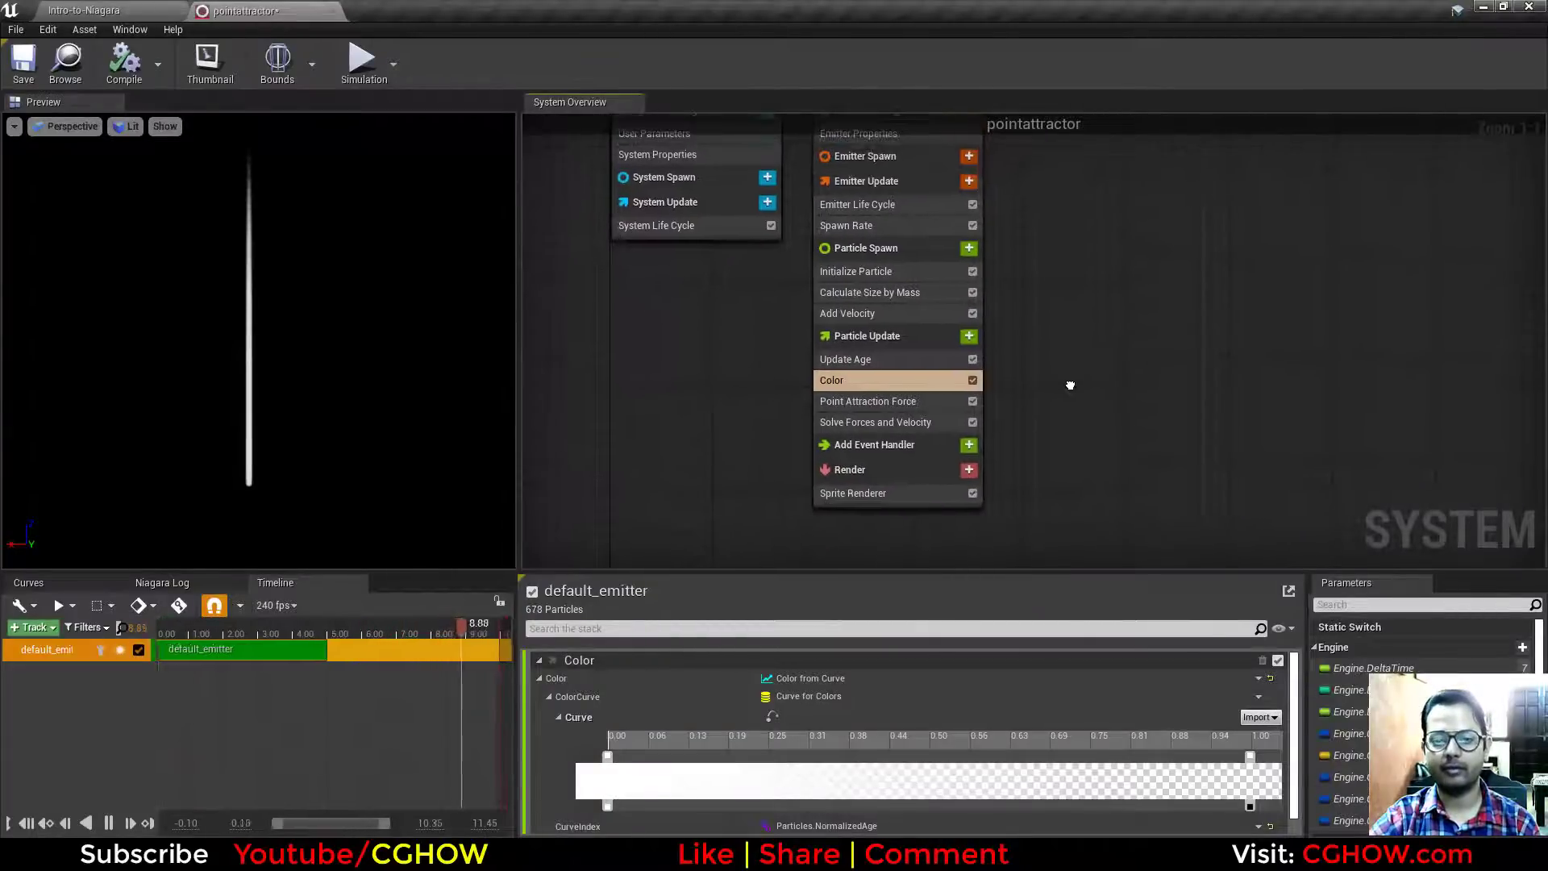
{"action": "left_click", "coordinate": [874, 405]}
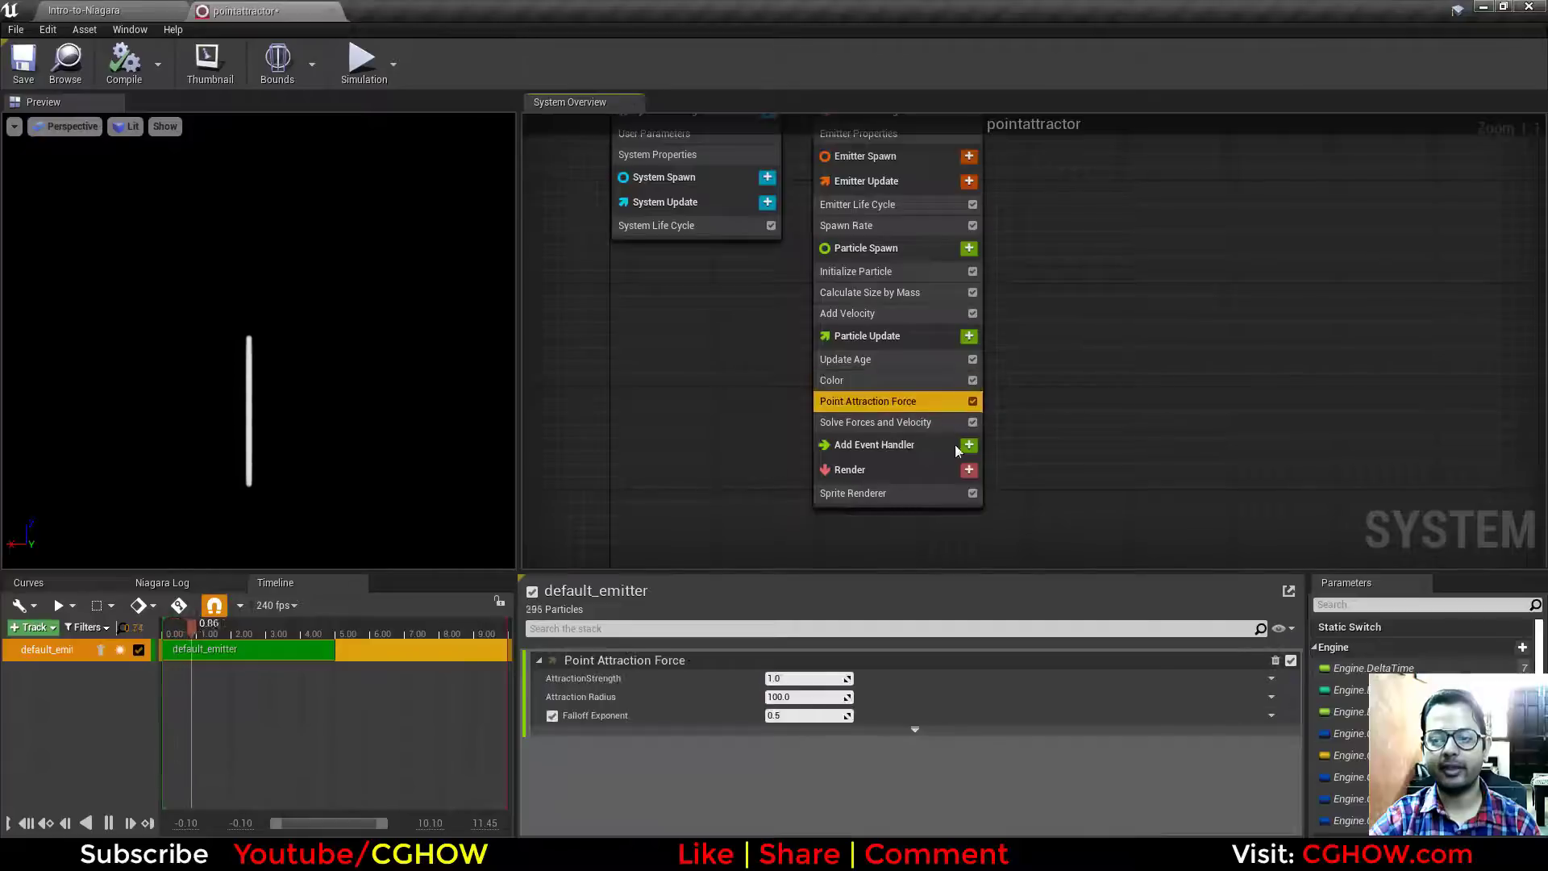
{"action": "left_click", "coordinate": [553, 716]}
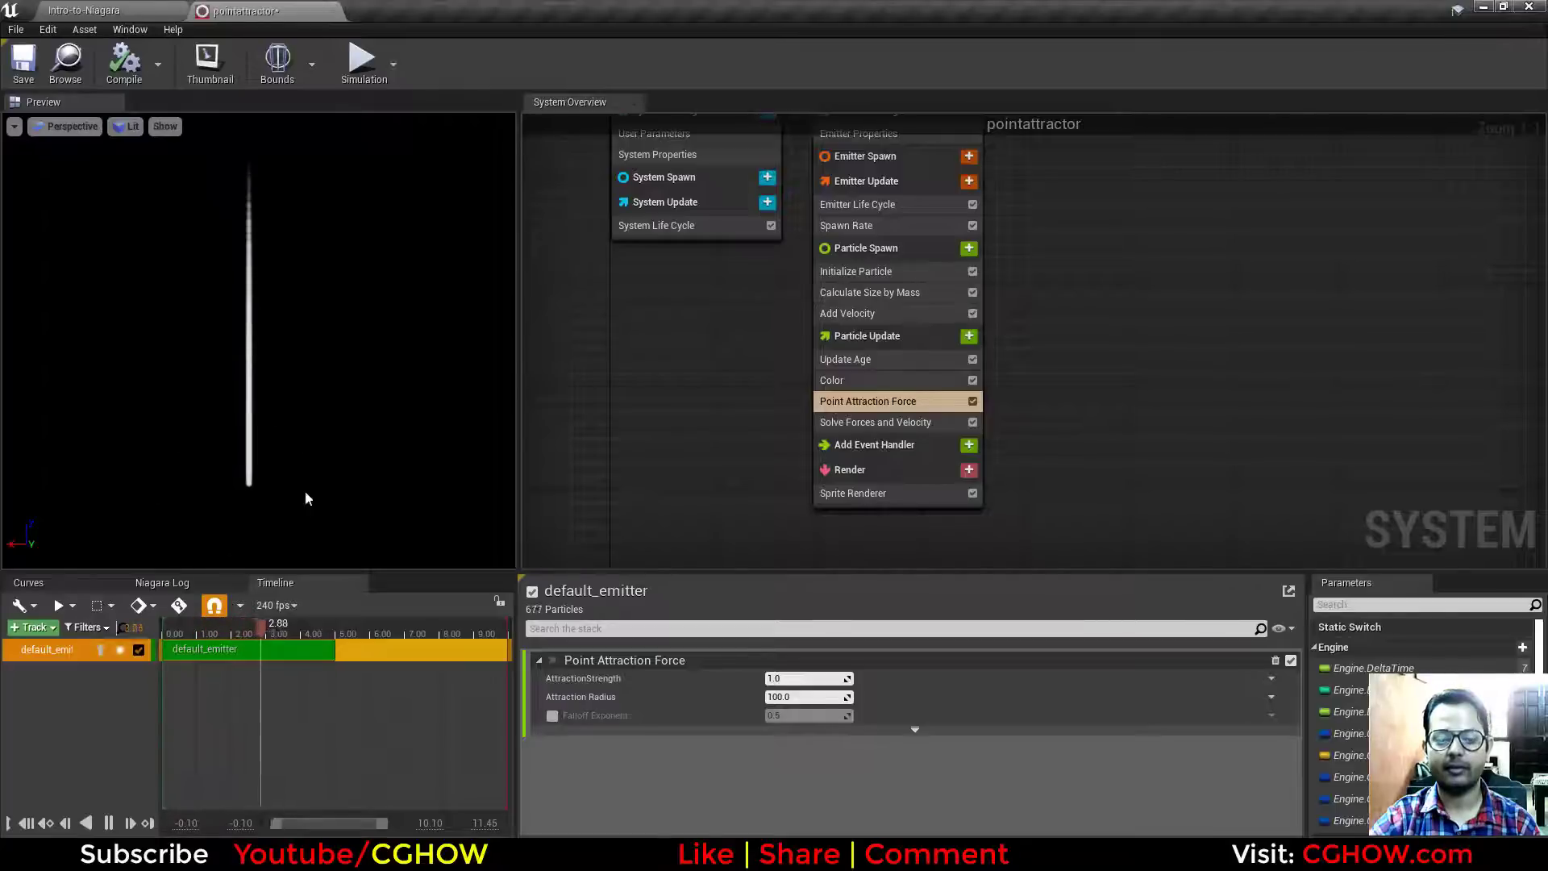
{"action": "left_click", "coordinate": [915, 730]}
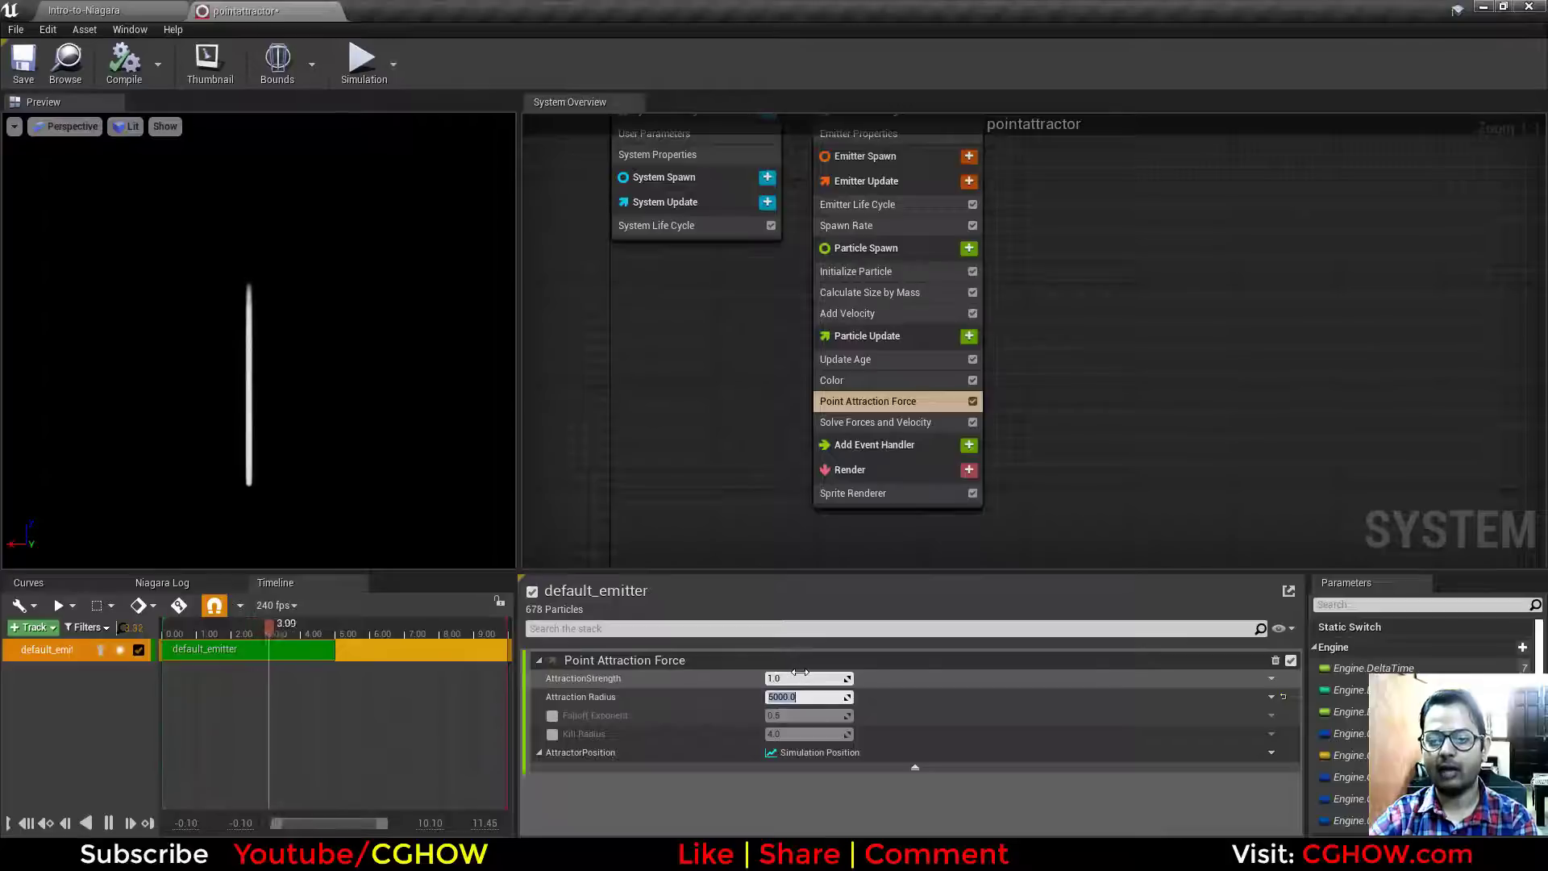
{"action": "left_click_drag", "start_coordinate": [836, 679], "coordinate": [838, 679]}
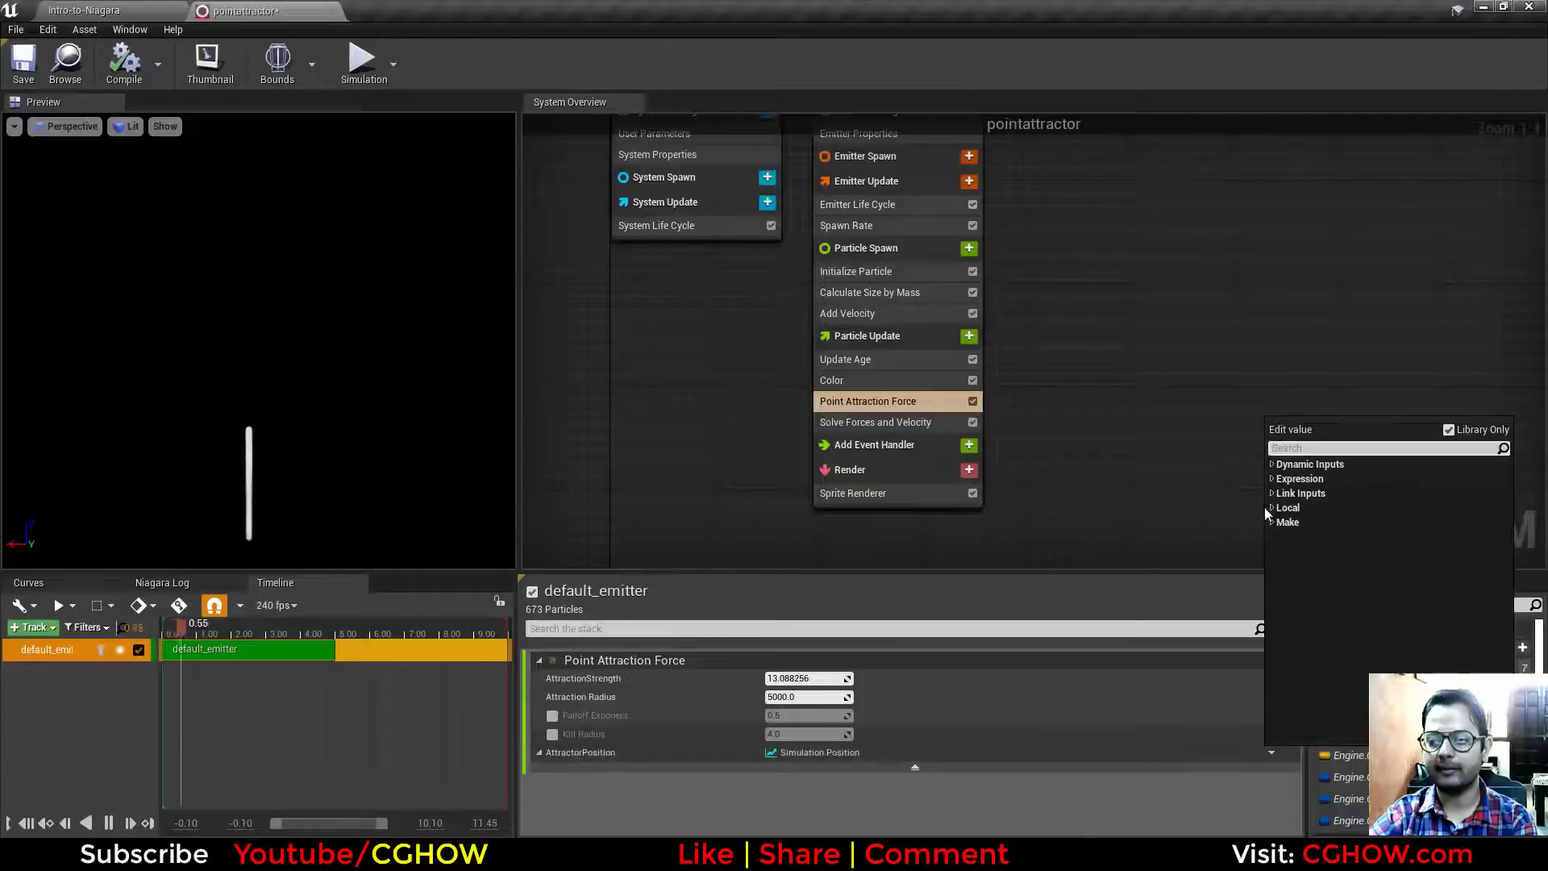
Step: Make AttractorPosition a local vector value and set its X component to 20, followed by 50
{"action": "left_click", "coordinate": [1287, 507]}
{"action": "left_click", "coordinate": [1318, 526]}
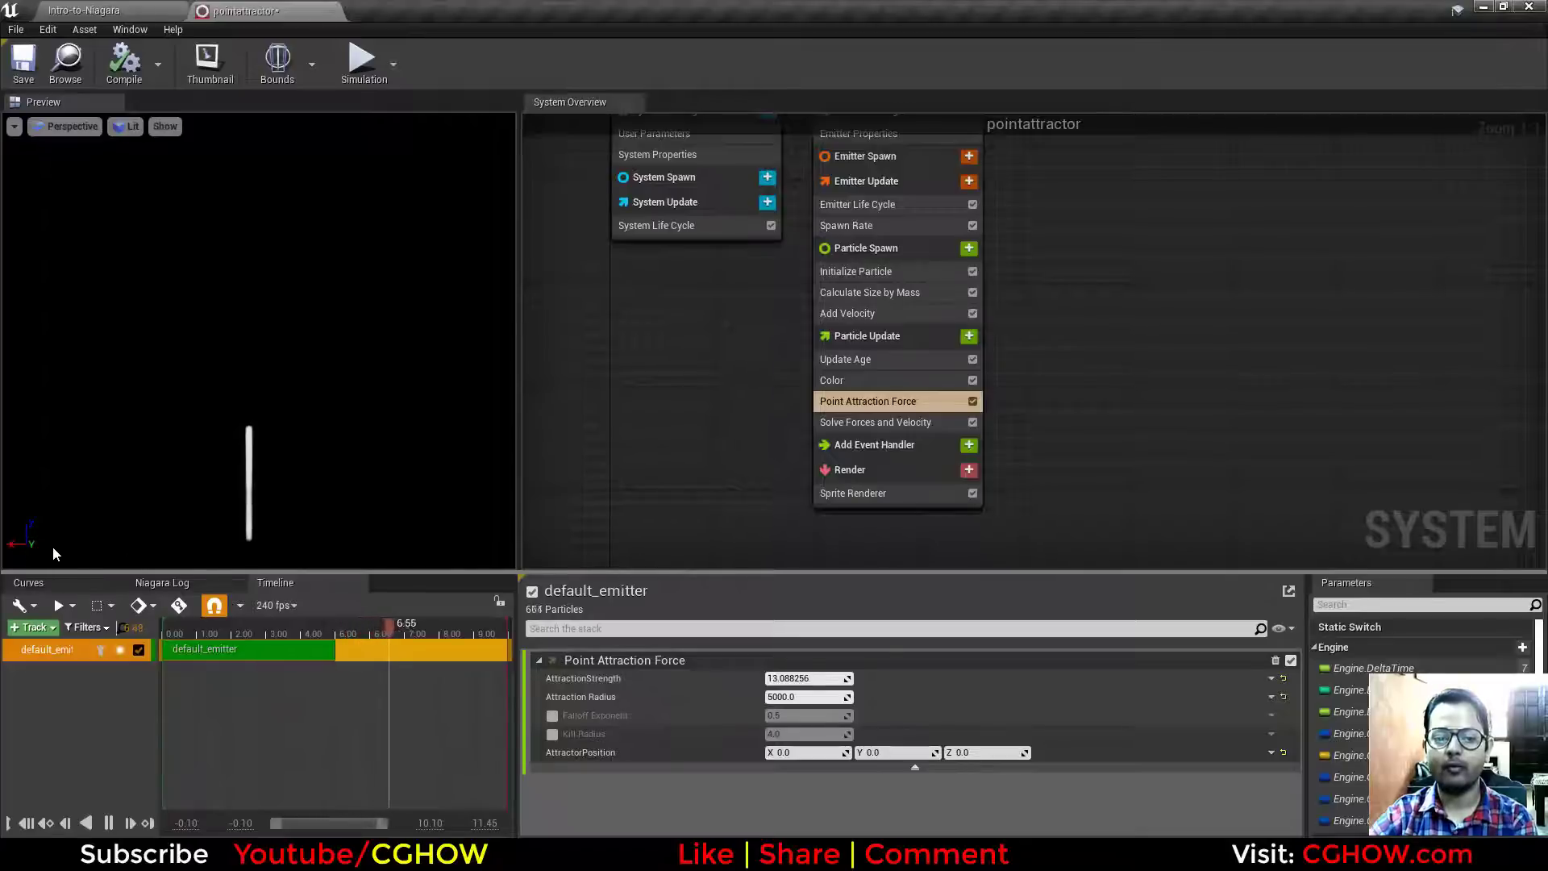
{"action": "type", "text": "20"}
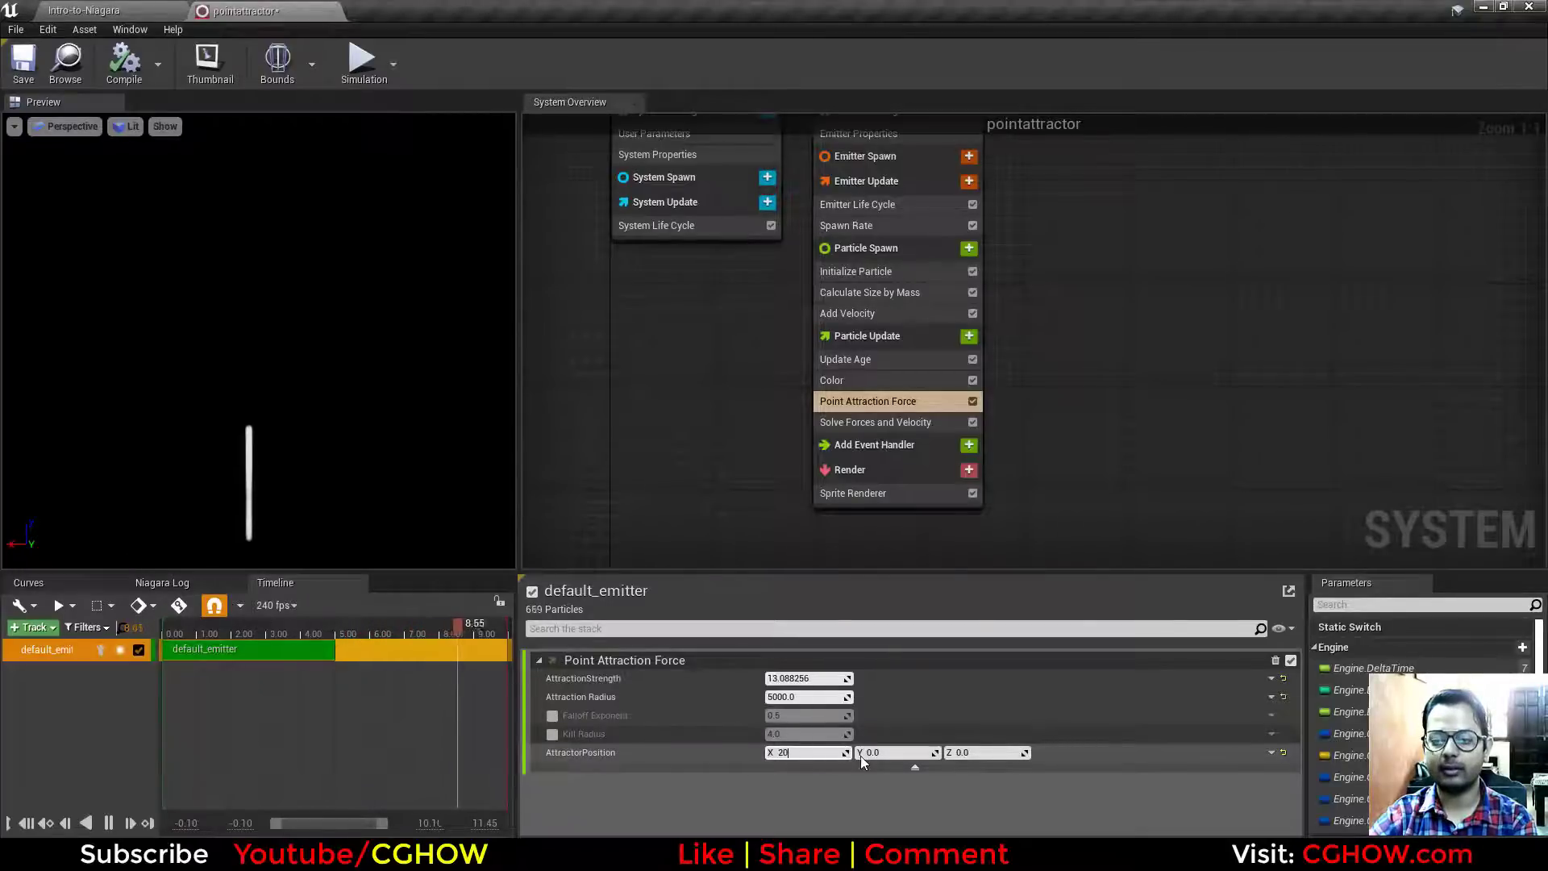
{"action": "key", "text": "Return"}
{"action": "type", "text": "50"}
{"action": "key", "text": "Return"}
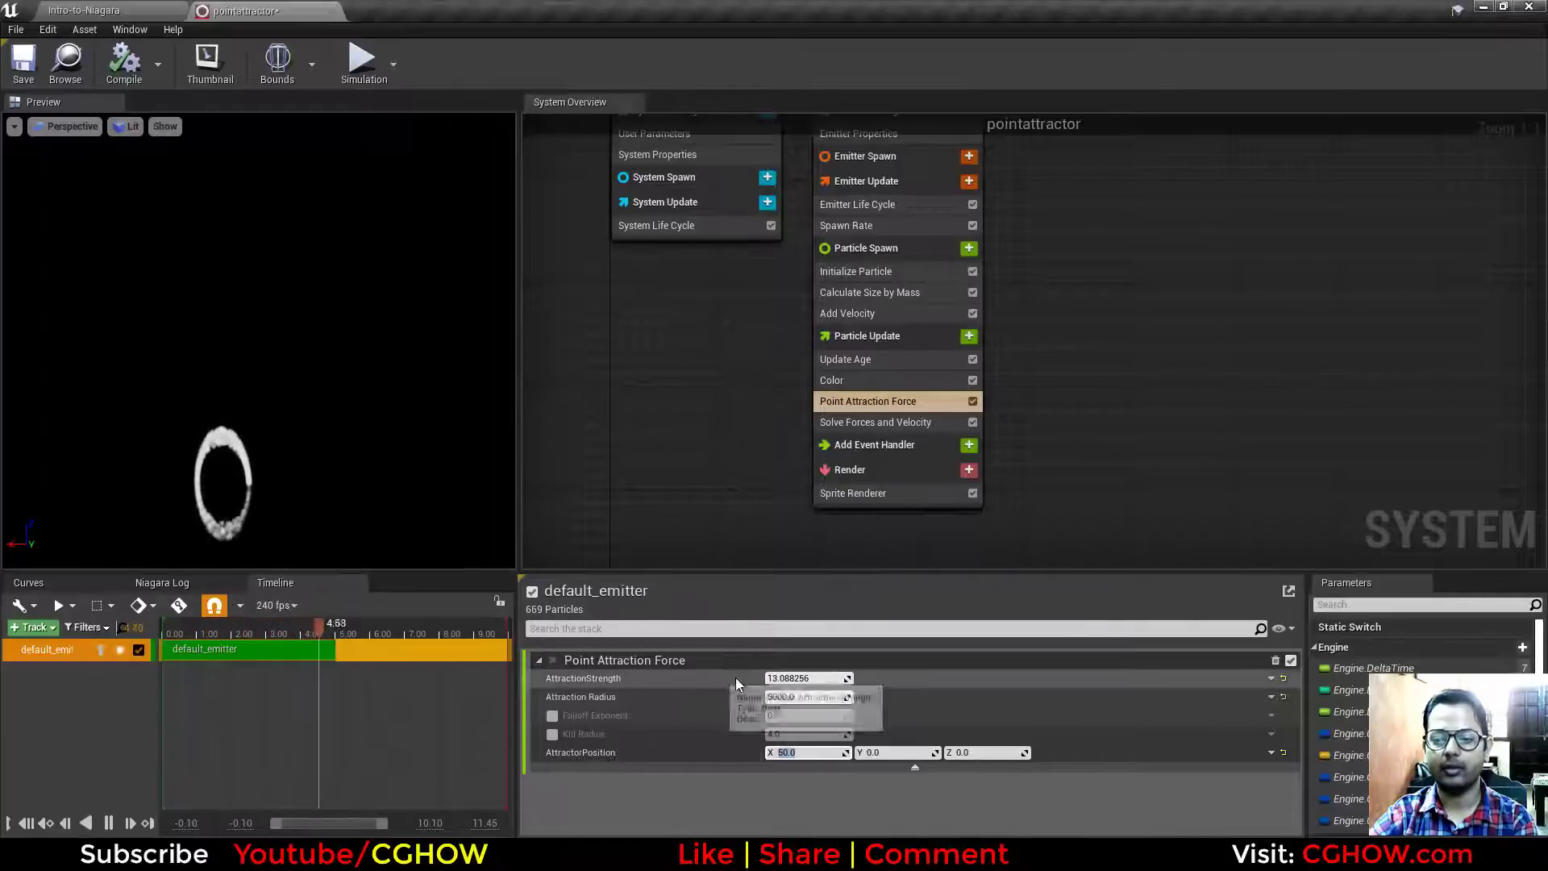
Step: Try an AttractionStrength of 5 and 1 on the Point Attraction Force
{"action": "left_click", "coordinate": [806, 679]}
{"action": "type", "text": "5"}
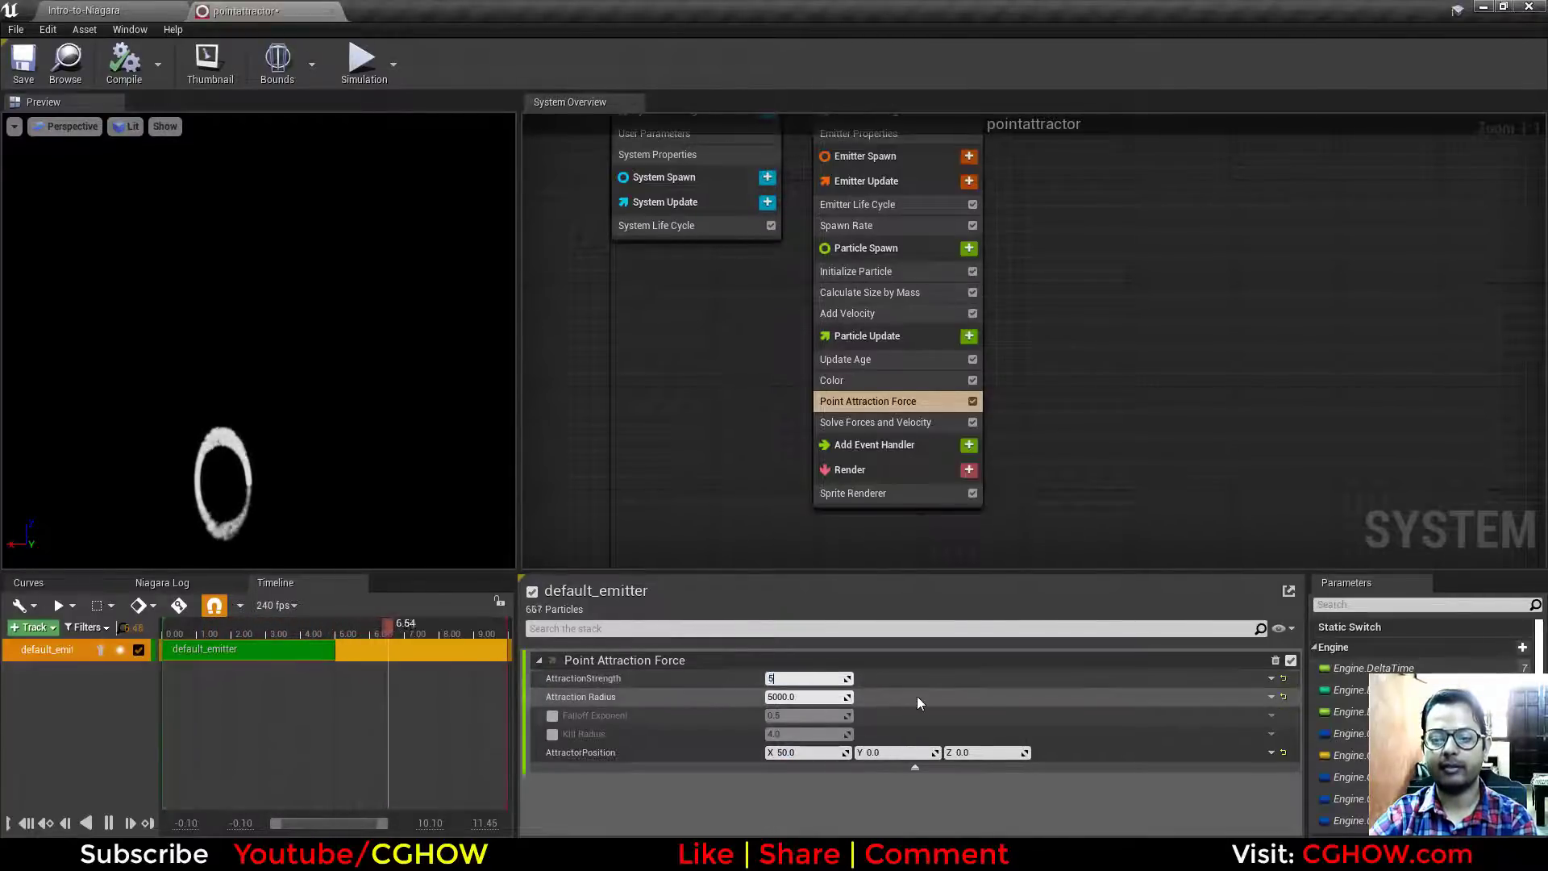
{"action": "key", "text": "Return"}
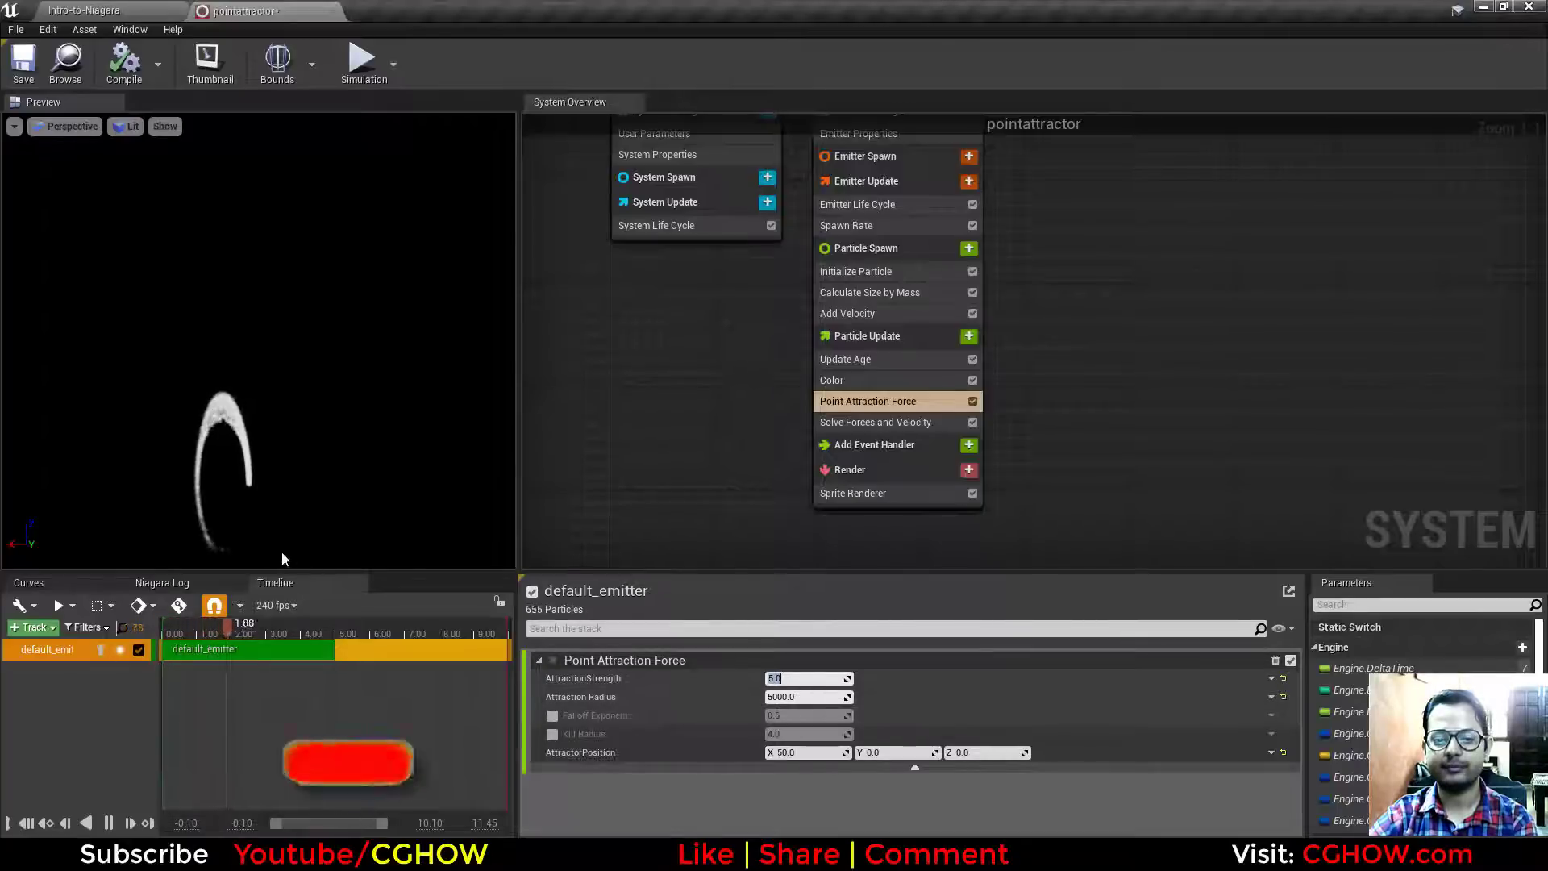
{"action": "type", "text": "1"}
{"action": "key", "text": "Return"}
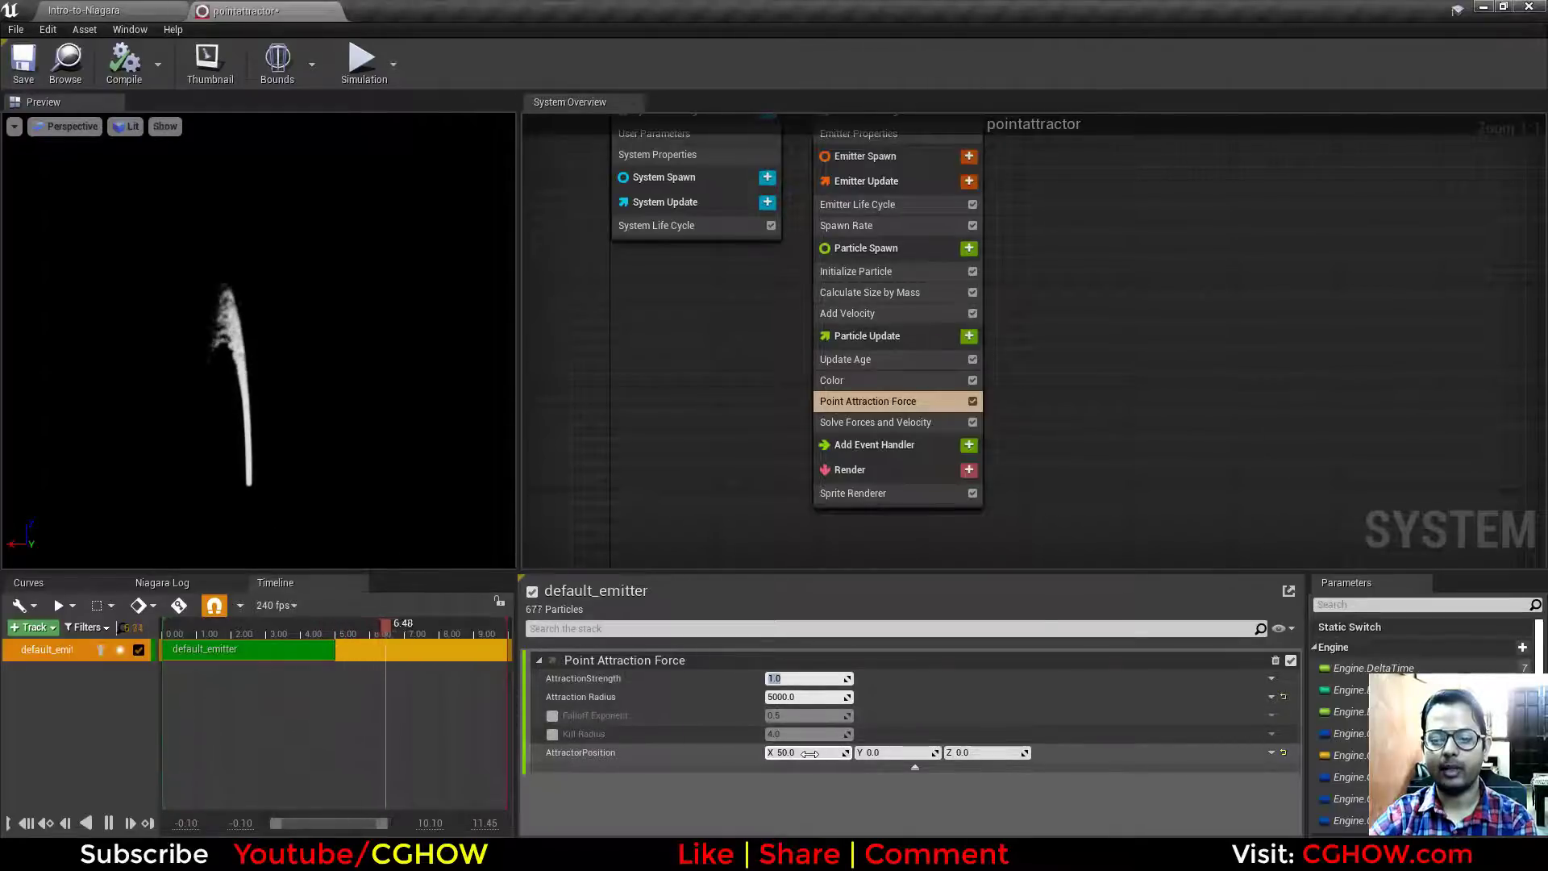
Step: Set the AttractorPosition X value to -50 and AttractionStrength to about 10.14
{"action": "type", "text": "-50"}
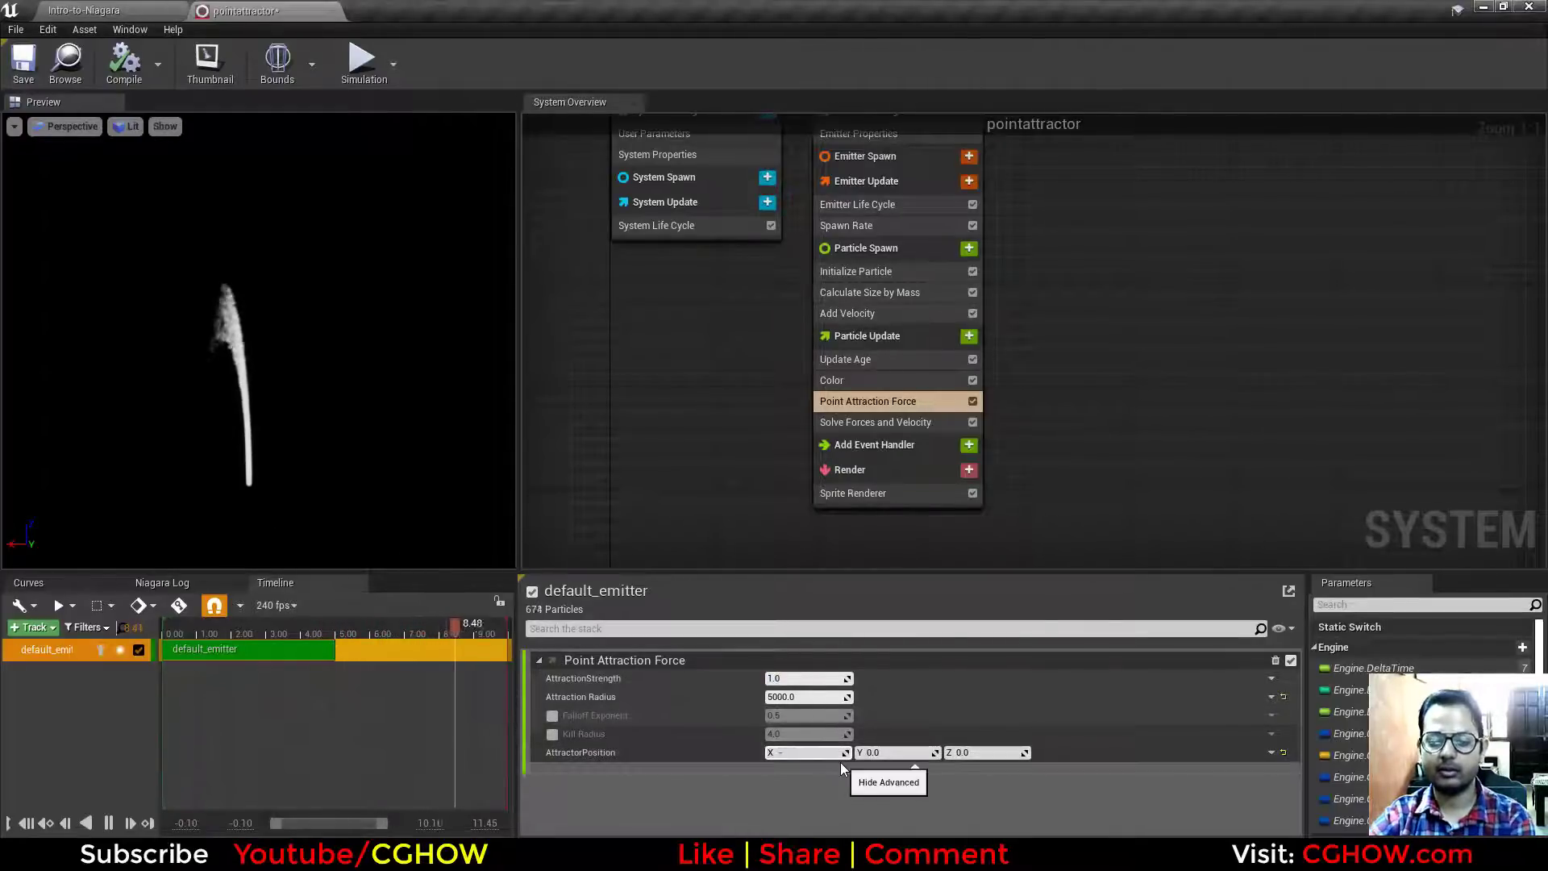
{"action": "key", "text": "Return"}
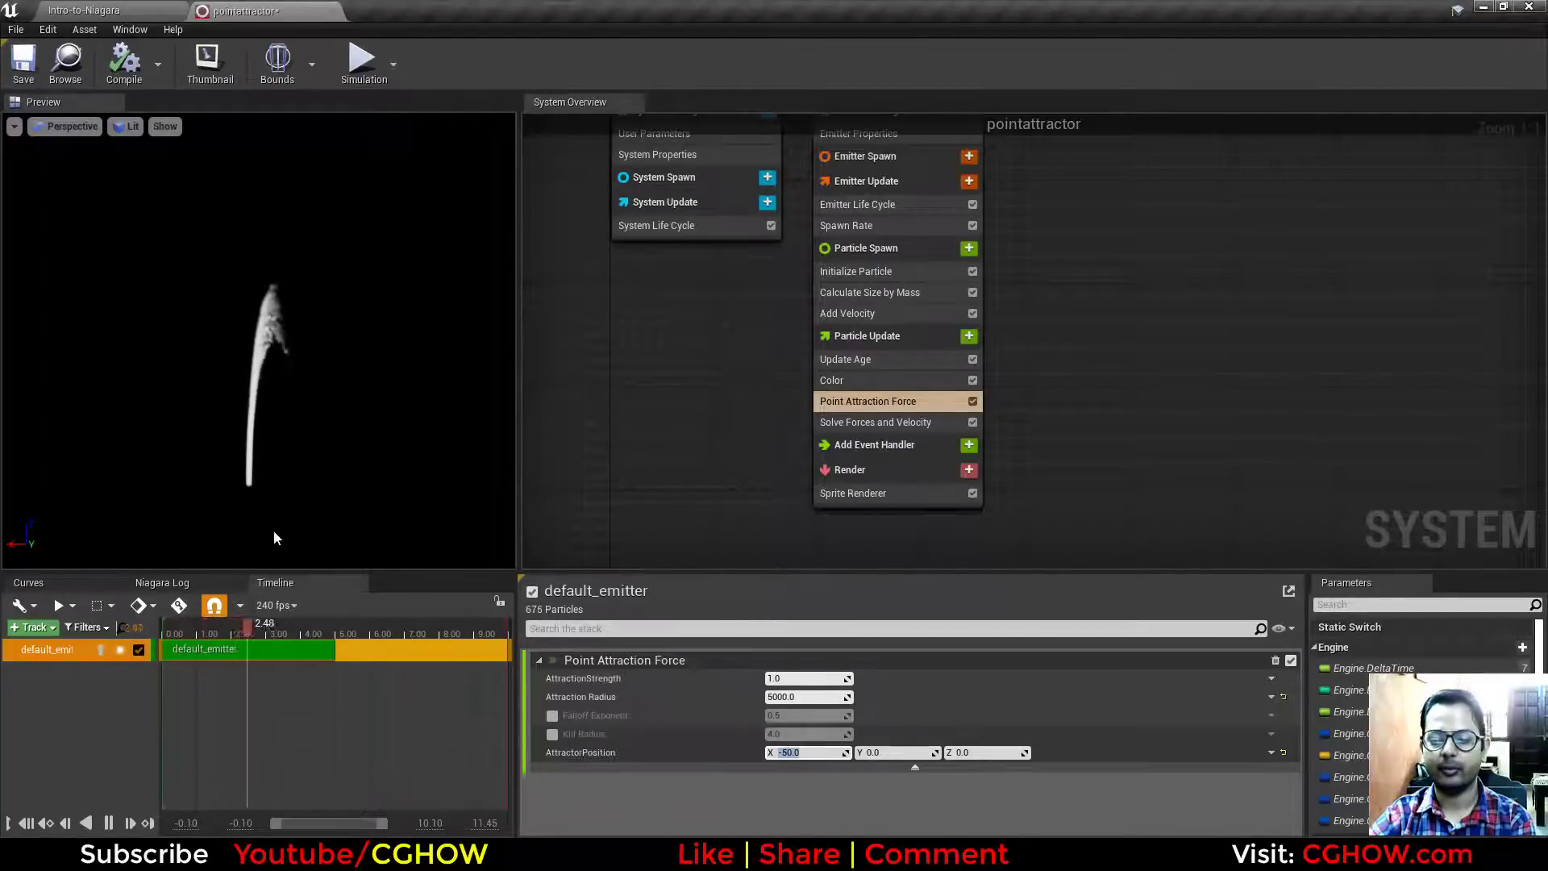
{"action": "left_click_drag", "start_coordinate": [817, 682], "coordinate": [826, 682]}
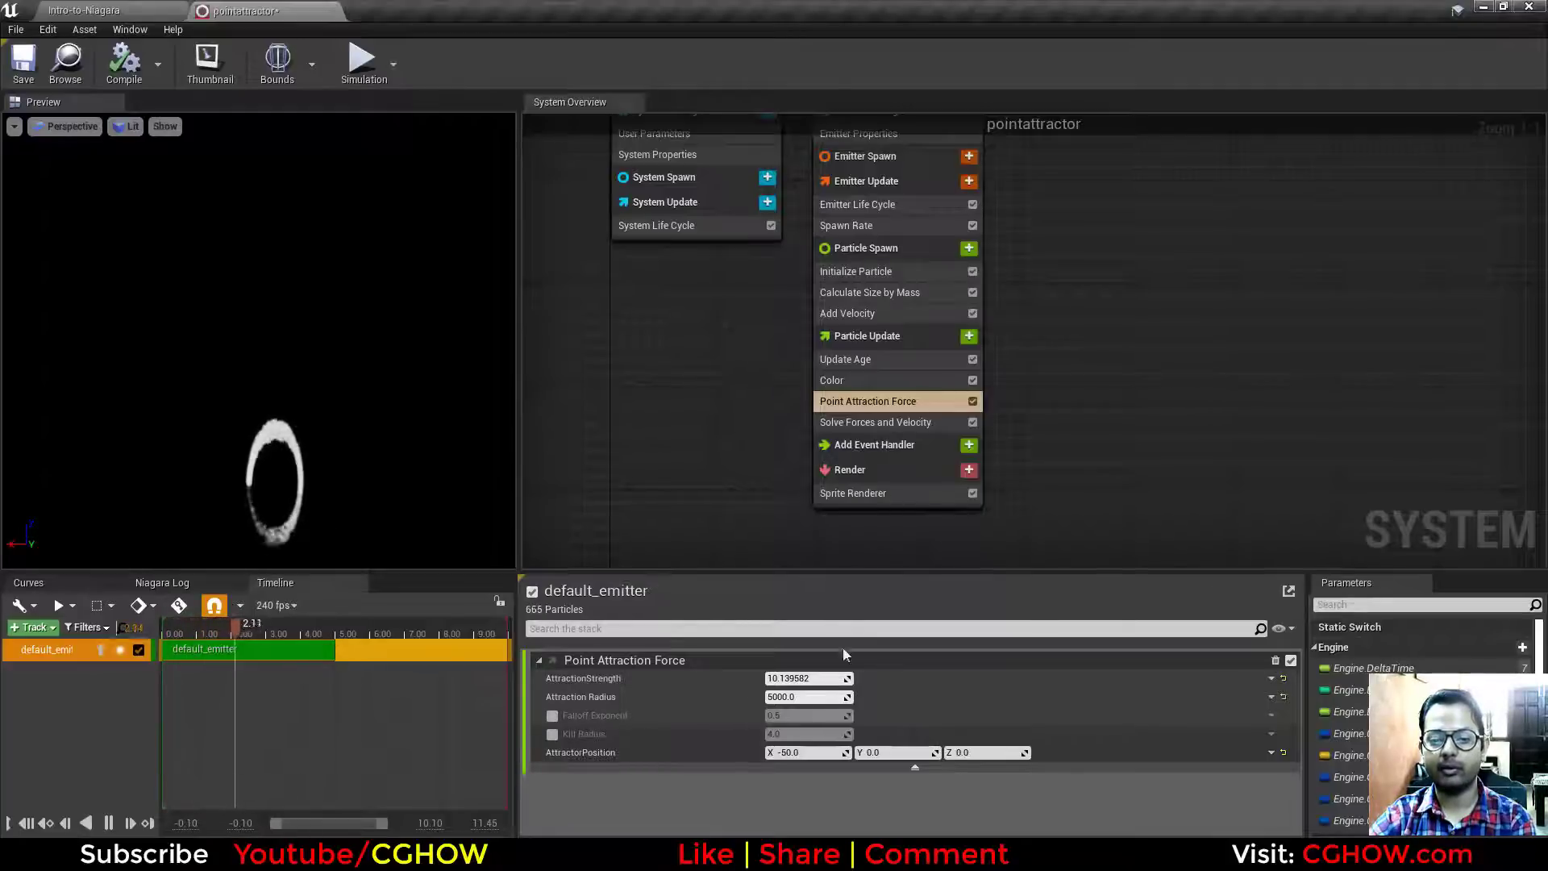
Step: Switch to the browser and look through the CGHOW channel's uploads for the User Attraction Force in Niagara tutorial
{"action": "key", "text": "alt+Tab"}
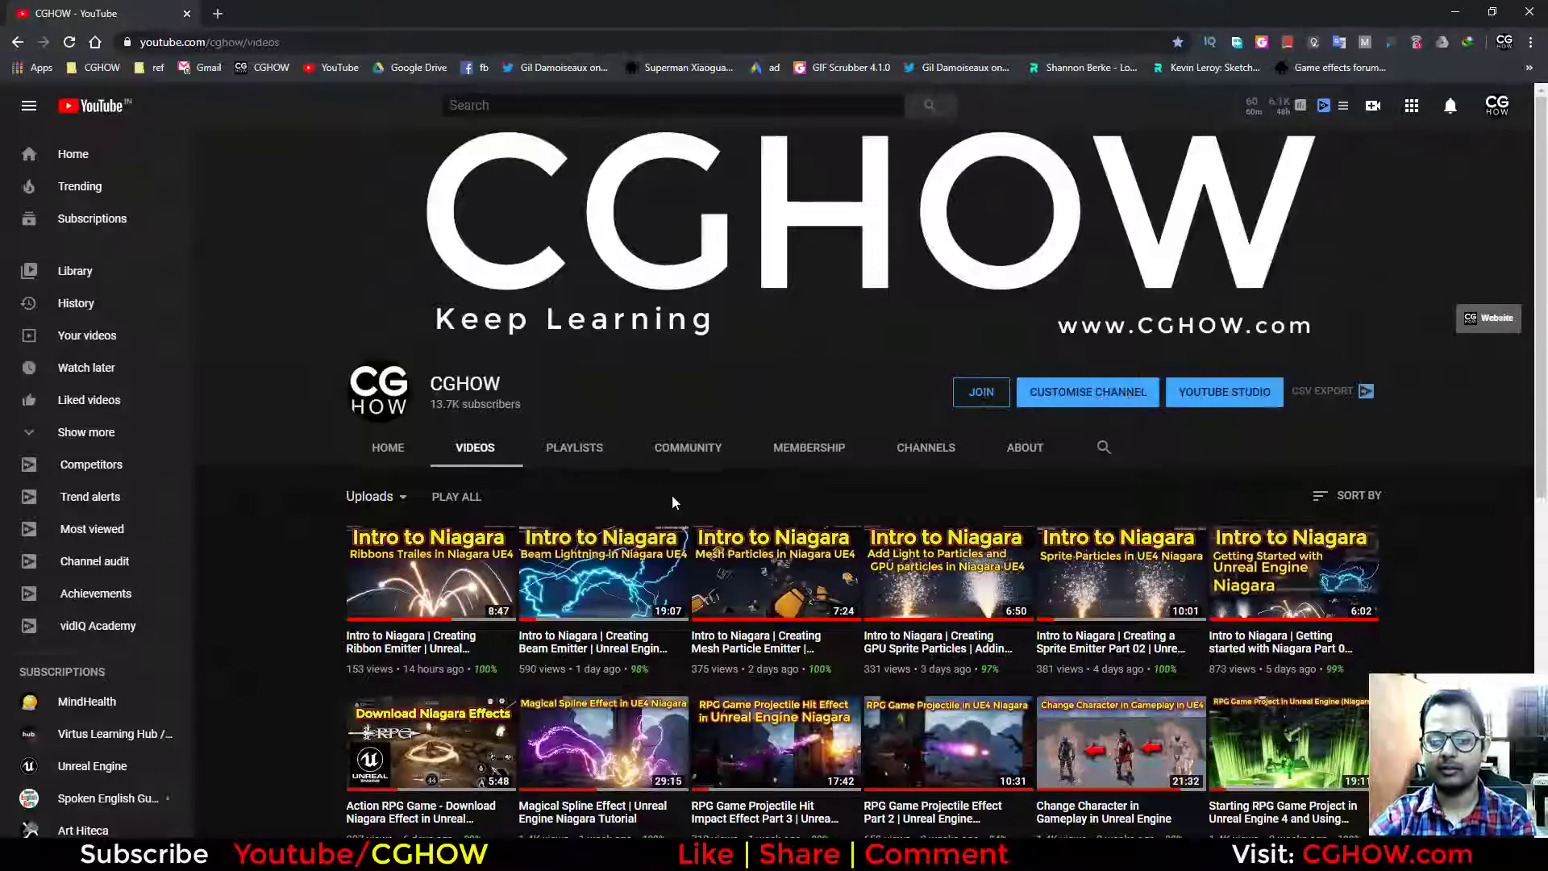
{"action": "scroll", "coordinate": [673, 491], "scroll_direction": "down", "scroll_amount": 5}
{"action": "scroll", "coordinate": [1000, 379], "scroll_direction": "down", "scroll_amount": 3}
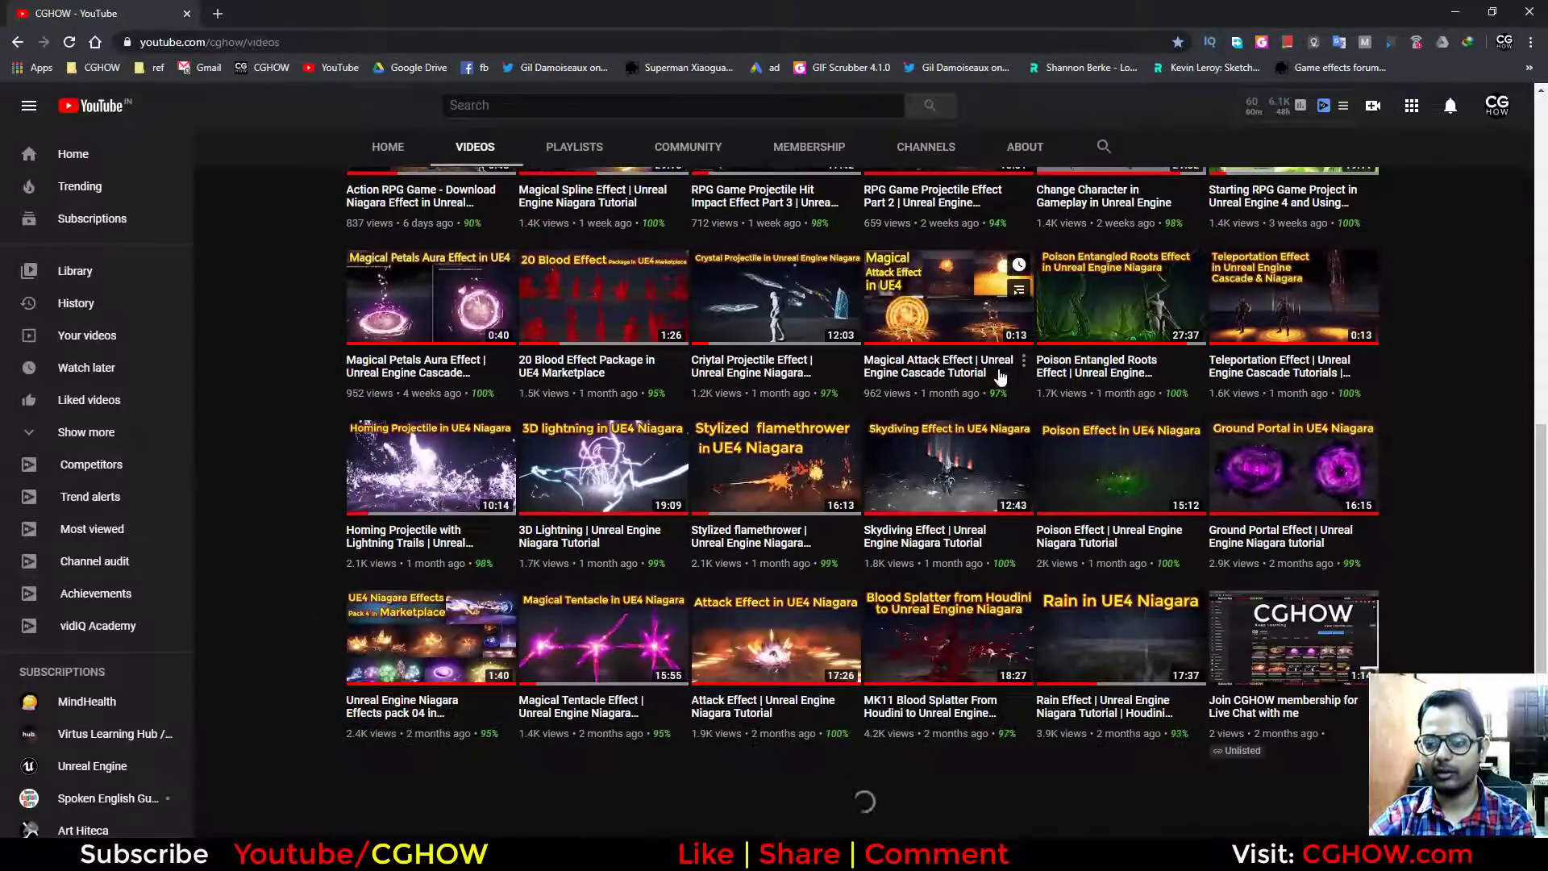
{"action": "scroll", "coordinate": [838, 458], "scroll_direction": "down", "scroll_amount": 10}
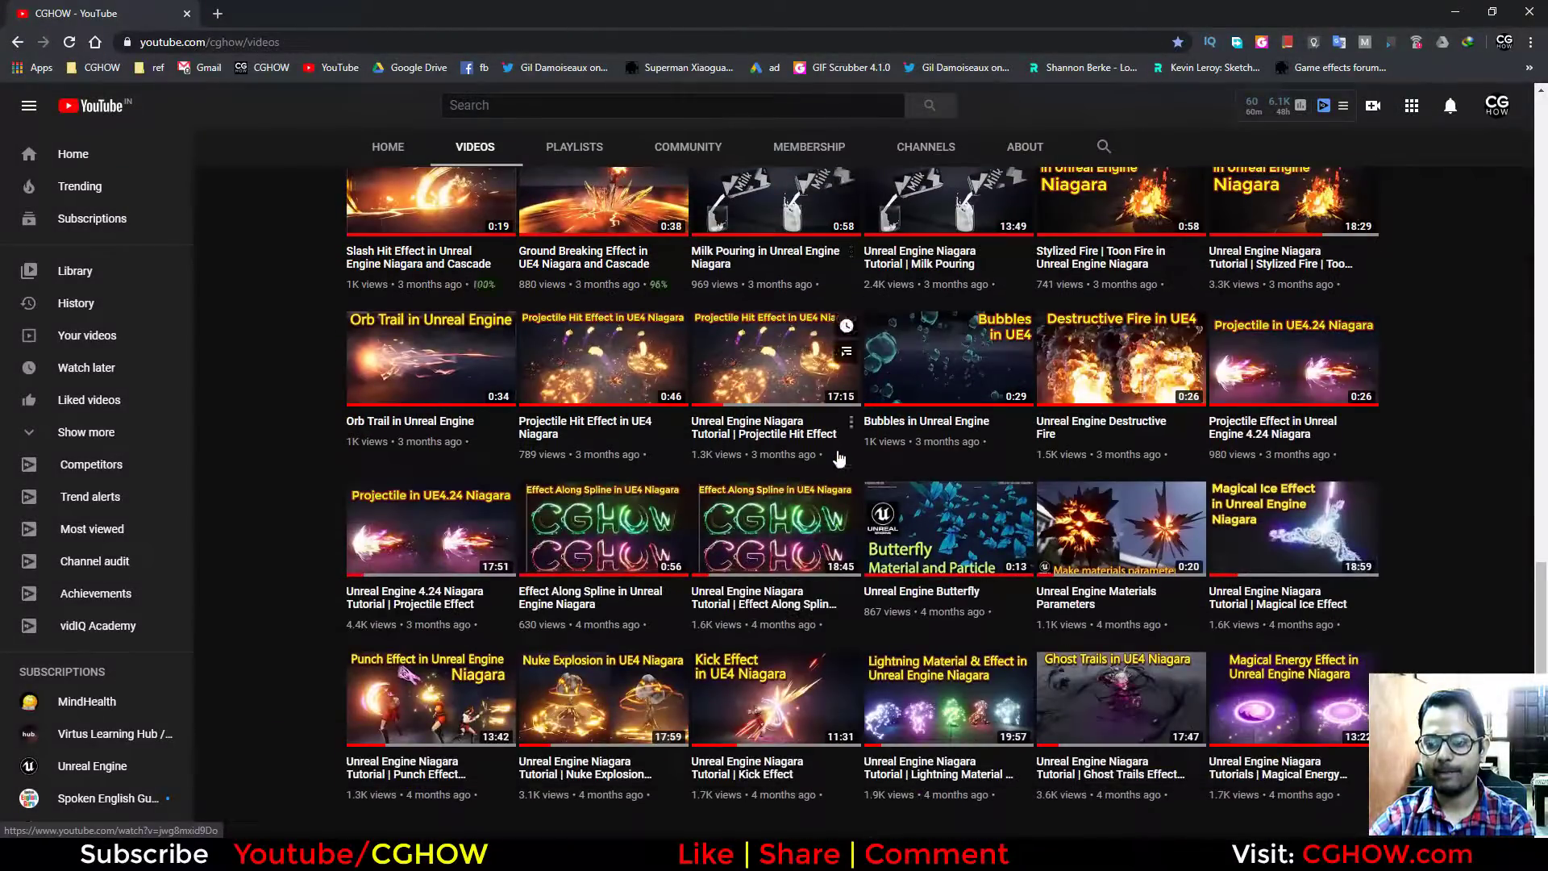
{"action": "scroll", "coordinate": [842, 451], "scroll_direction": "down", "scroll_amount": 5}
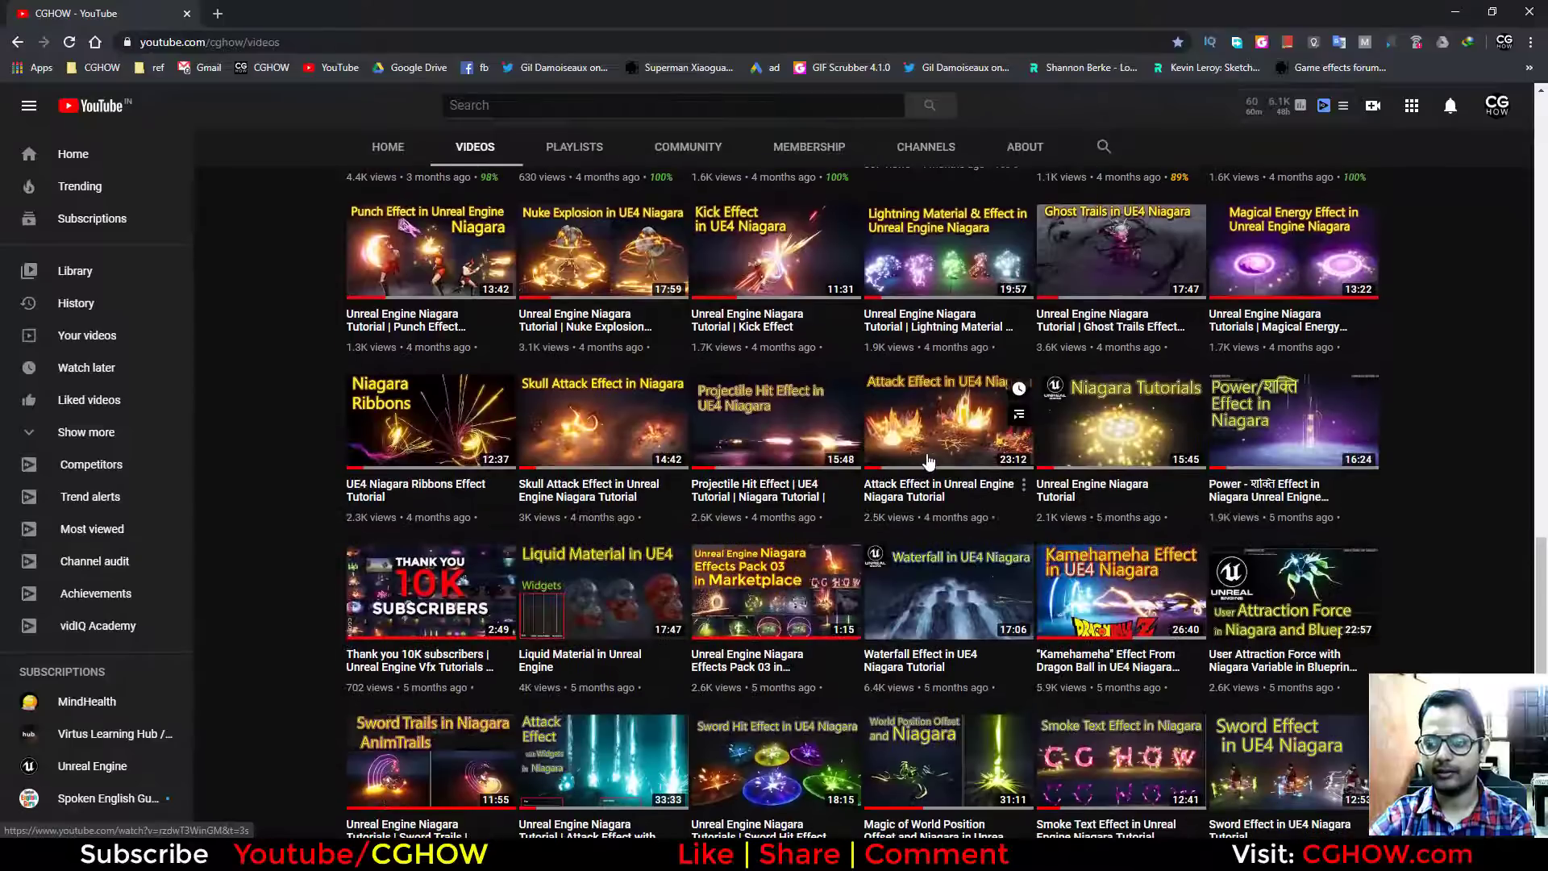
{"action": "scroll", "coordinate": [1112, 460], "scroll_direction": "down", "scroll_amount": 2}
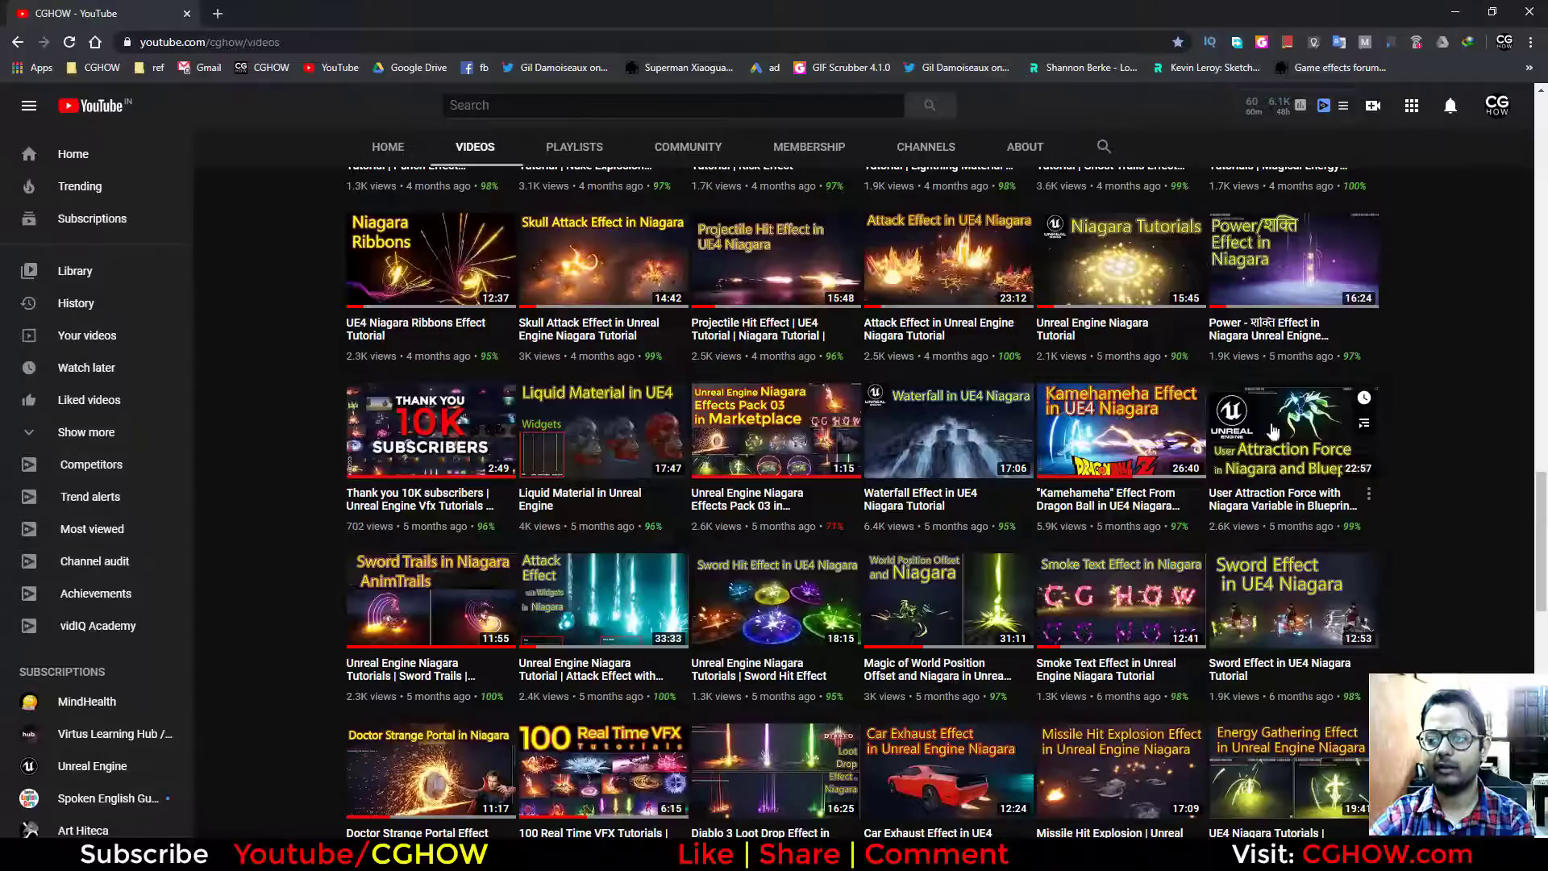
{"action": "left_click", "coordinate": [1456, 17]}
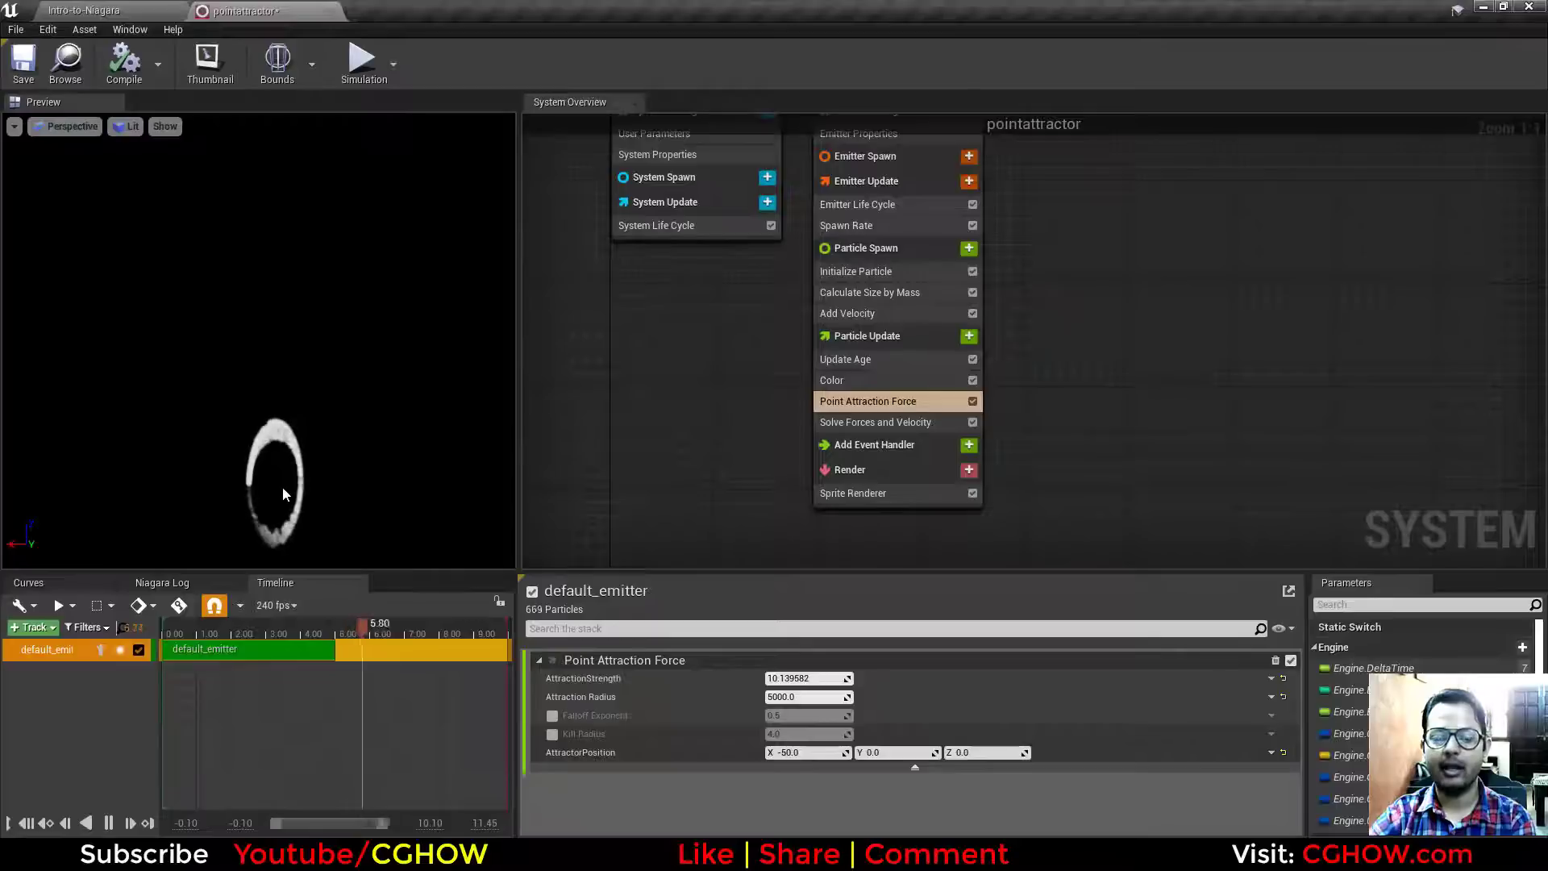
Step: Compare the Particle Spawn and Particle Update stages of default_emitter, then glance at the modules folder in the level editor
{"action": "right_click_drag", "start_coordinate": [1014, 310], "coordinate": [1021, 353]}
{"action": "left_click", "coordinate": [898, 382]}
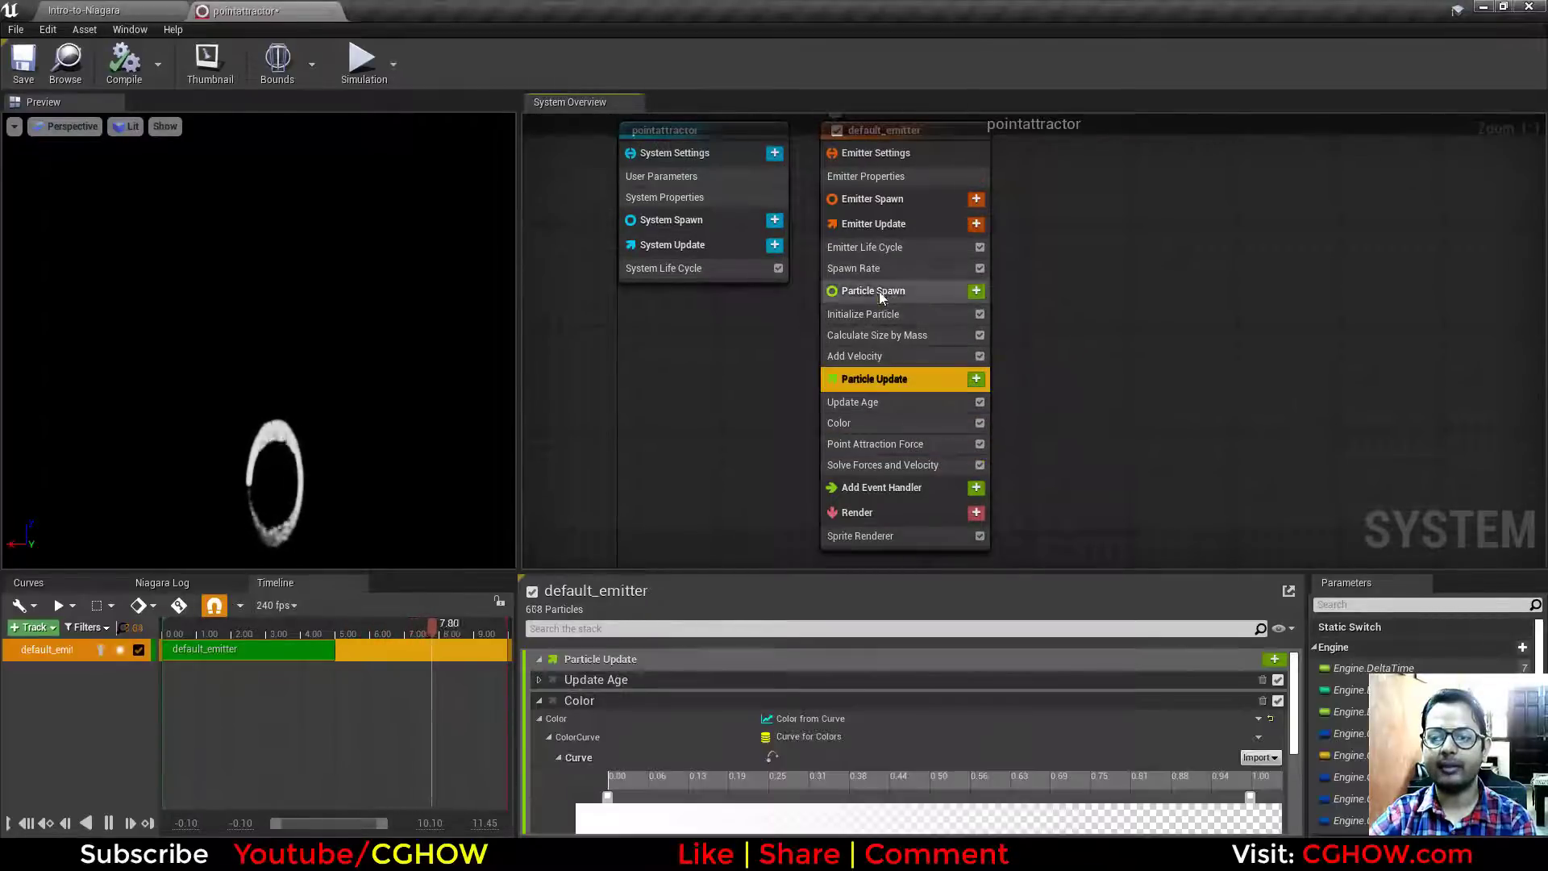
{"action": "left_click", "coordinate": [879, 292]}
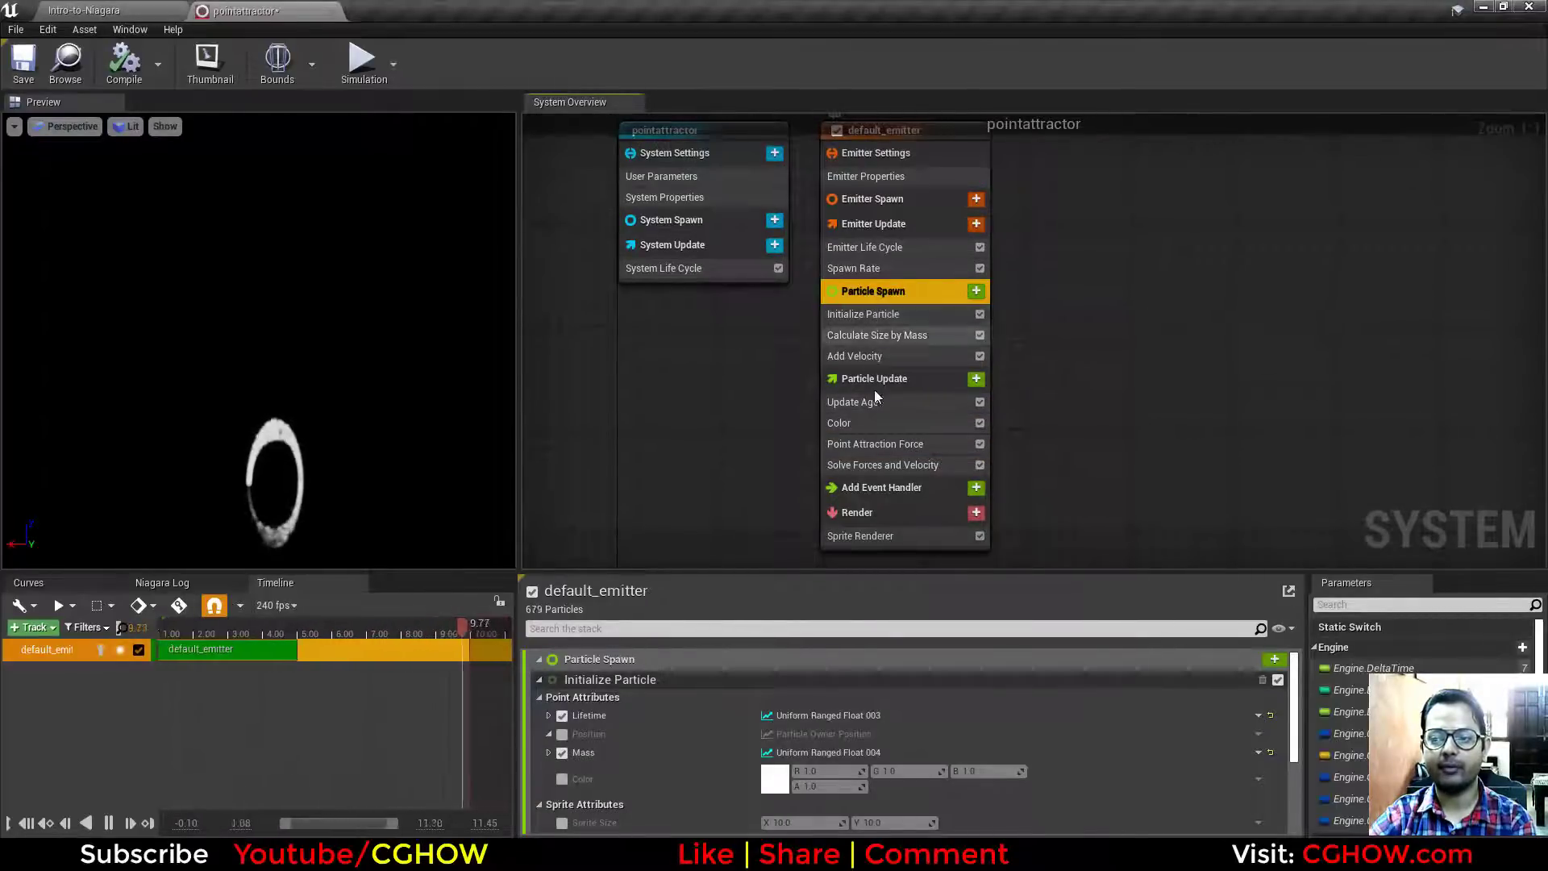
{"action": "left_click", "coordinate": [874, 379]}
{"action": "left_click", "coordinate": [871, 292]}
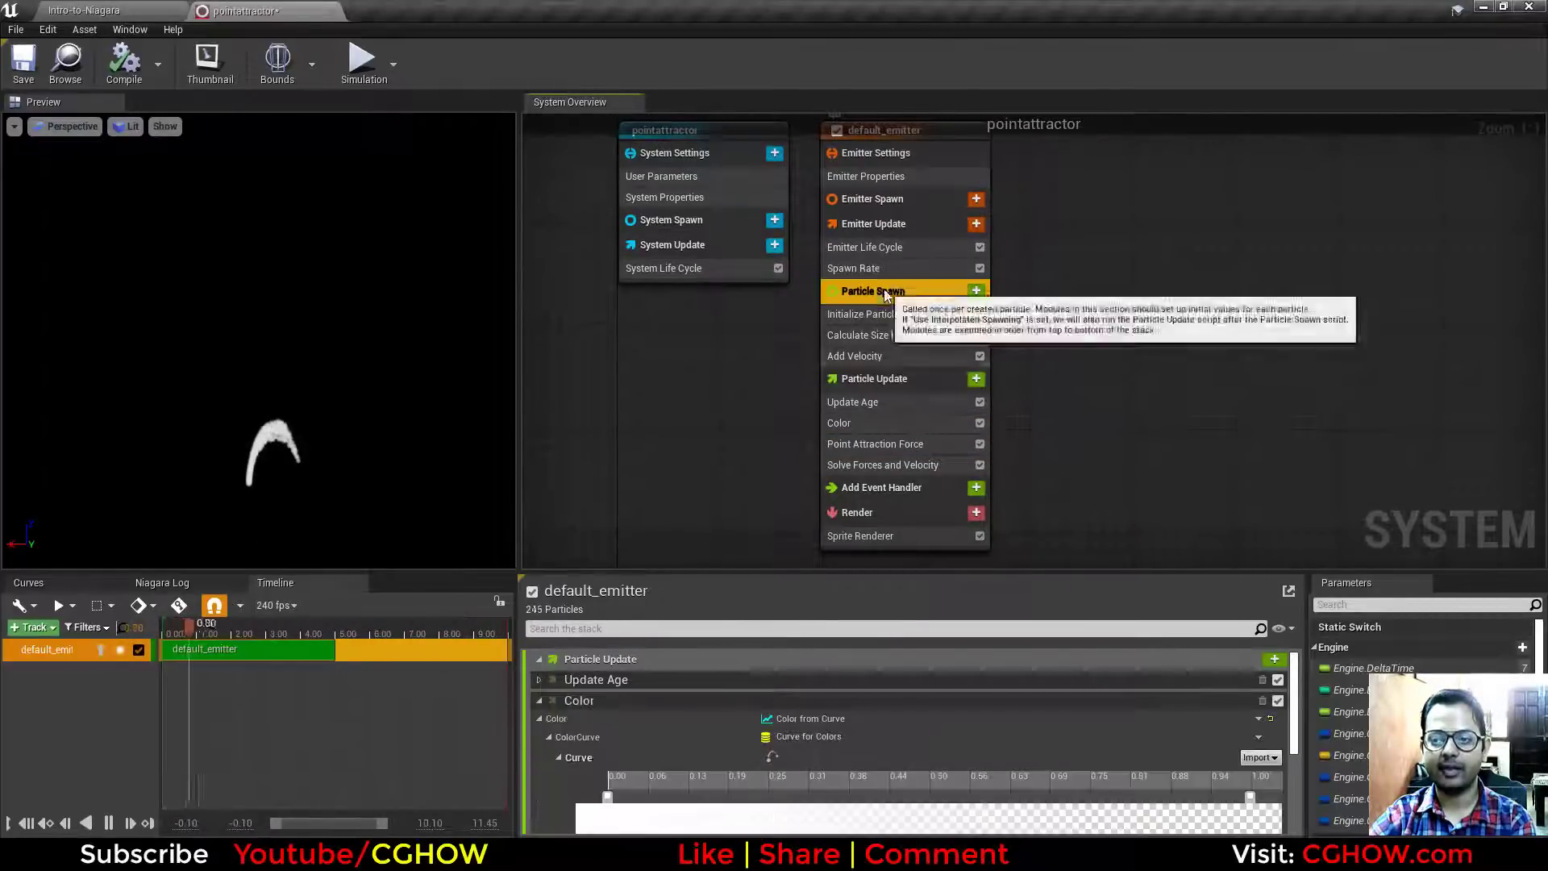
{"action": "left_click", "coordinate": [129, 8]}
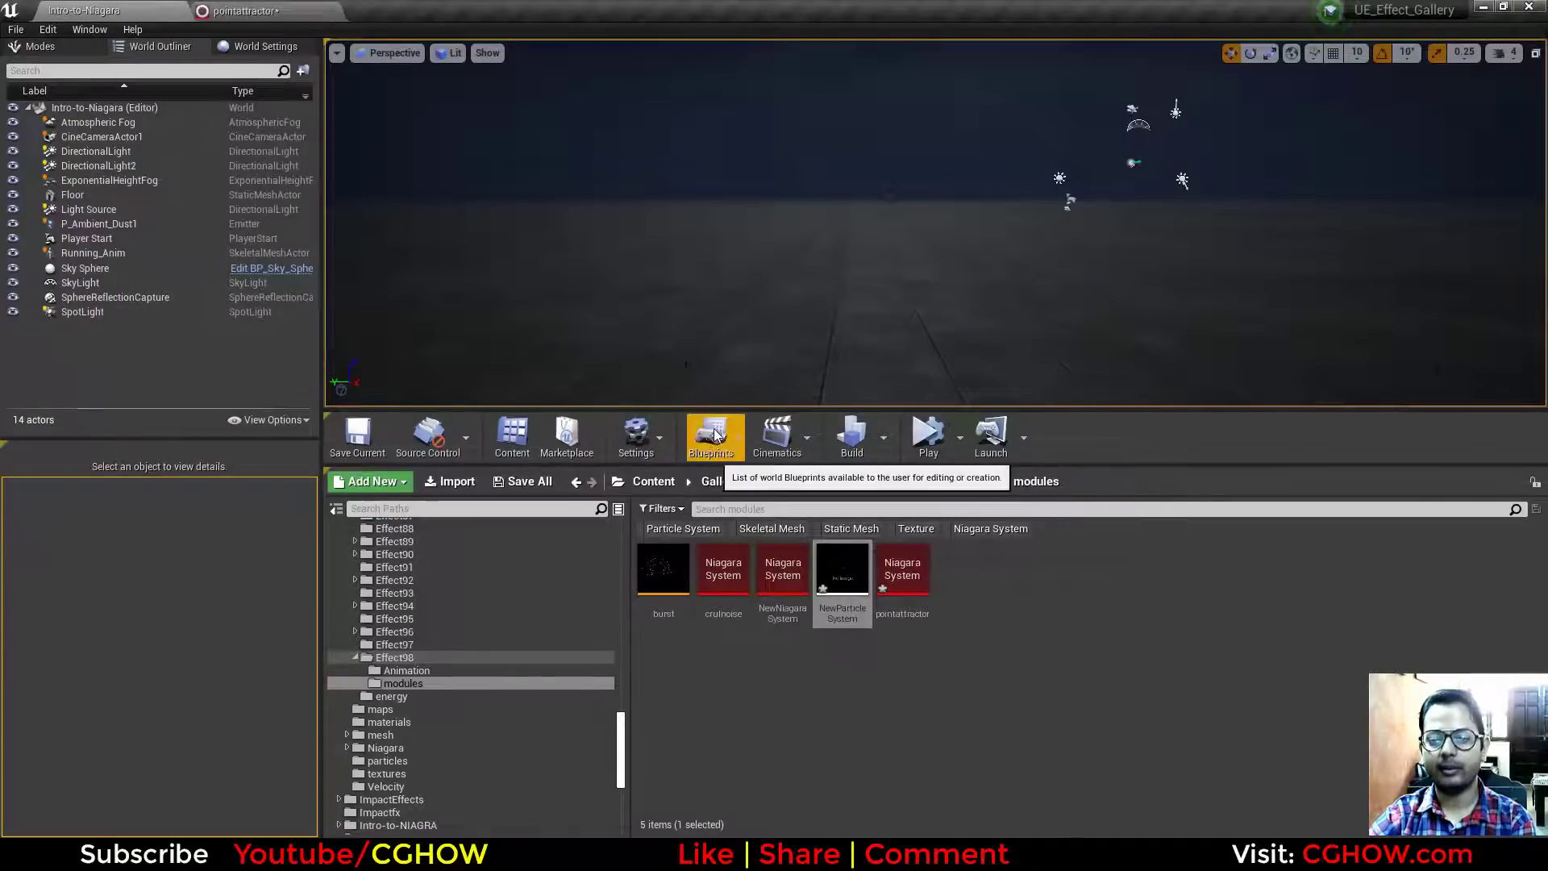
{"action": "left_click", "coordinate": [266, 11]}
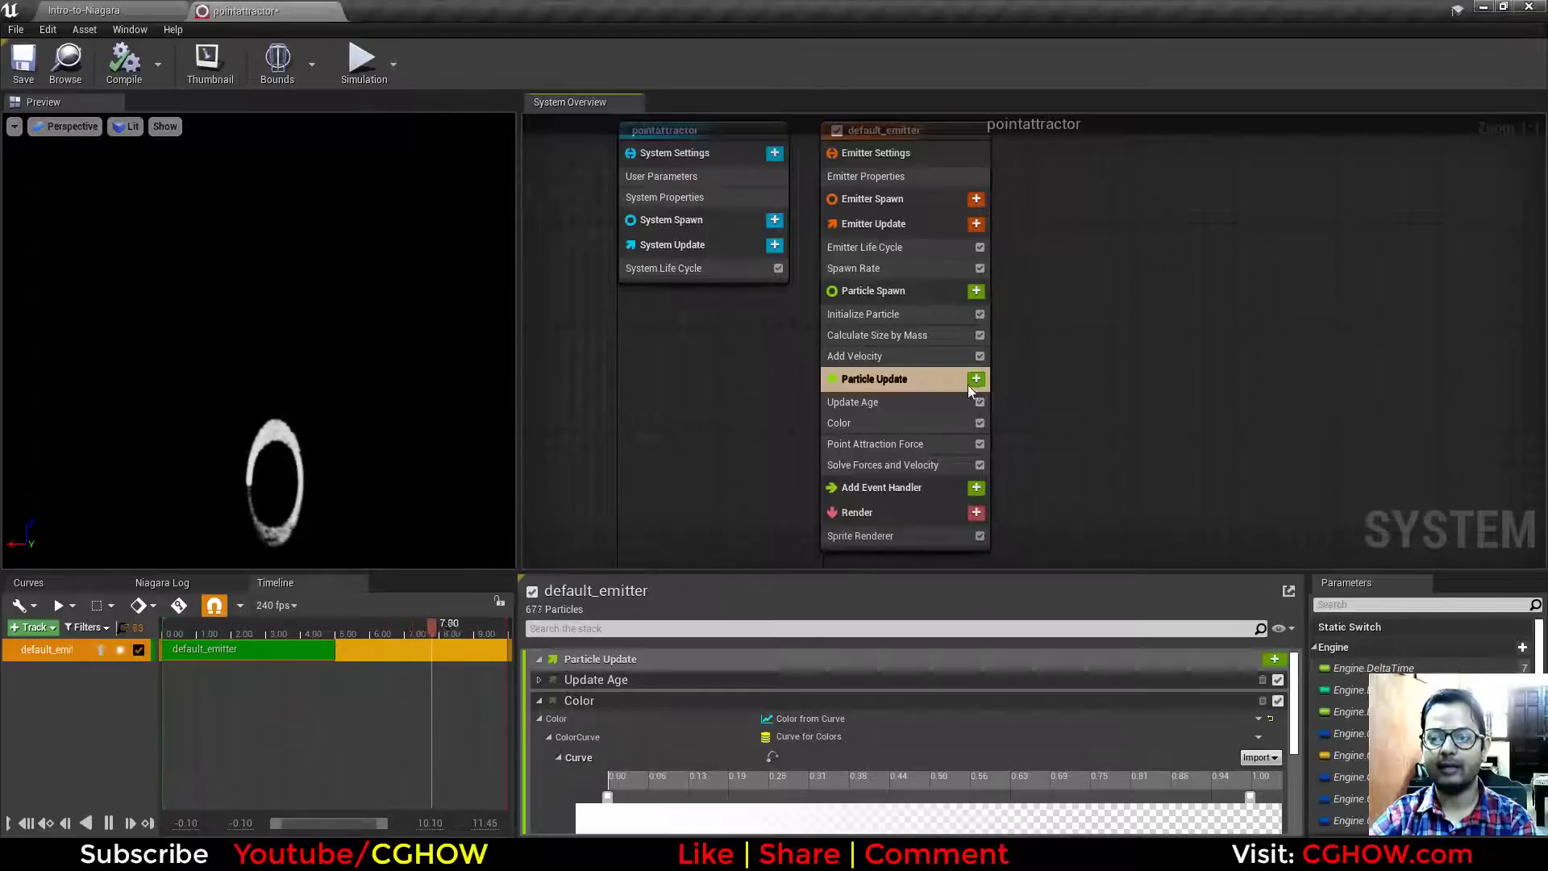
Step: Review default_emitter's Particle Spawn and Particle Update modules again, ending on the Point Attraction Force settings
{"action": "right_click_drag", "start_coordinate": [1040, 380], "coordinate": [1050, 352]}
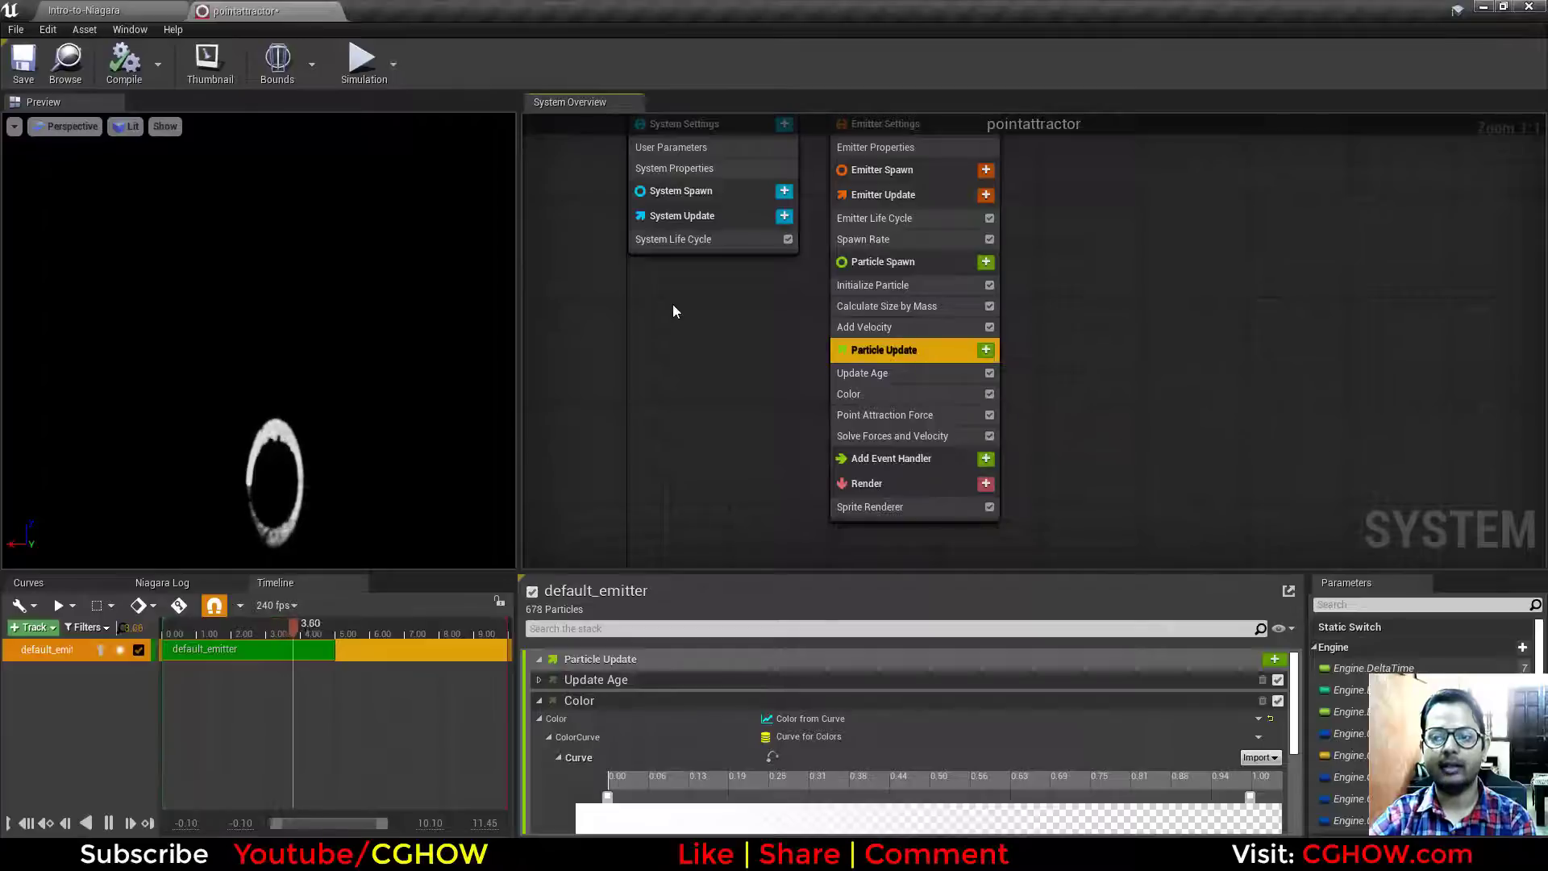
{"action": "right_click_drag", "start_coordinate": [673, 304], "coordinate": [663, 347]}
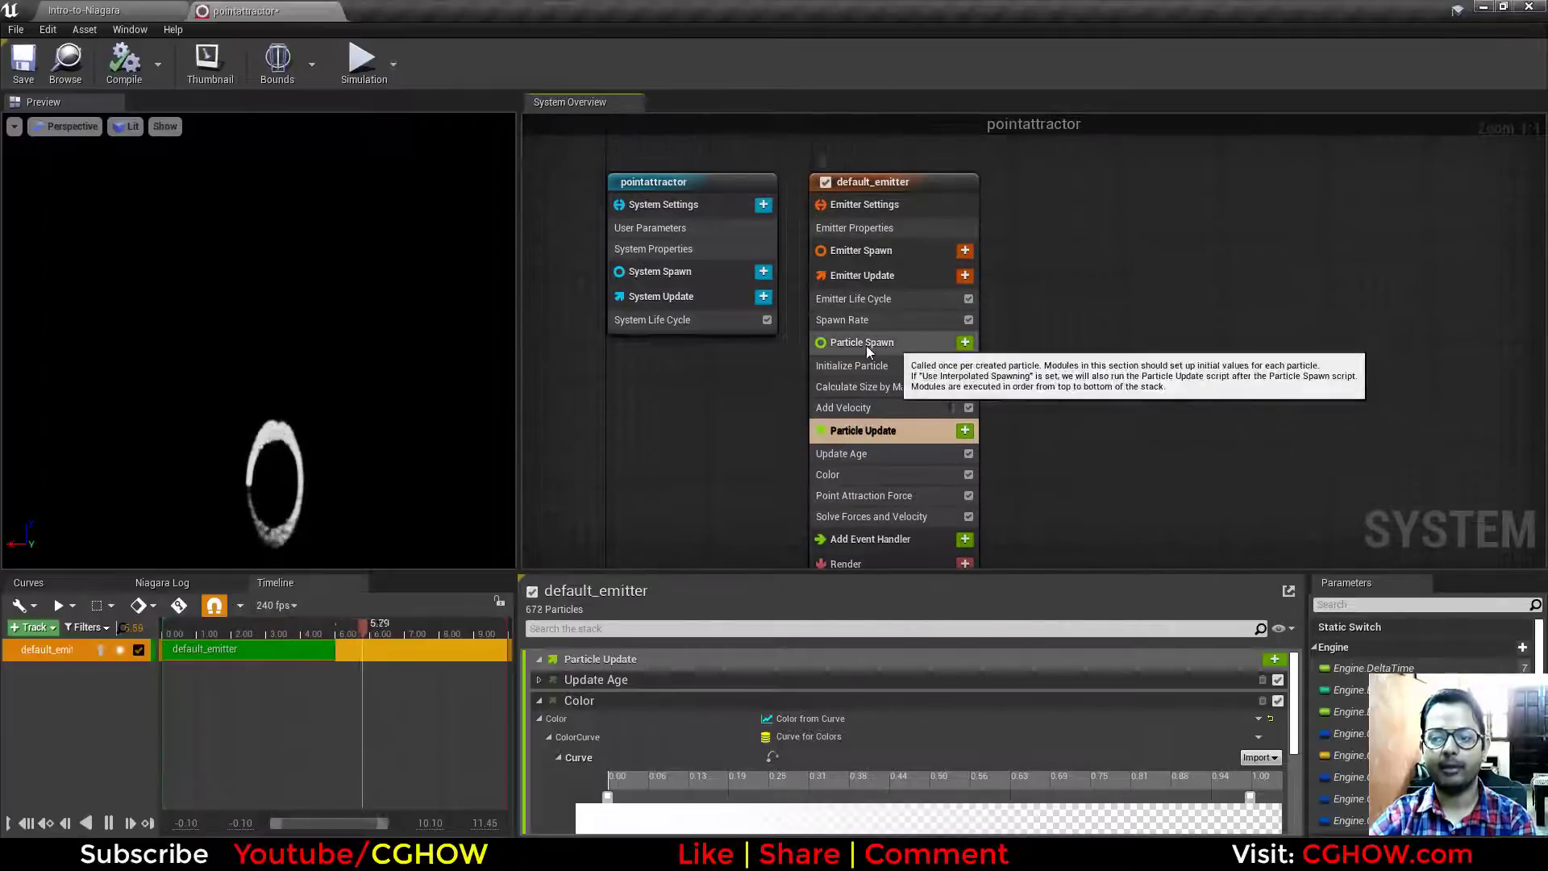
{"action": "left_click", "coordinate": [862, 345]}
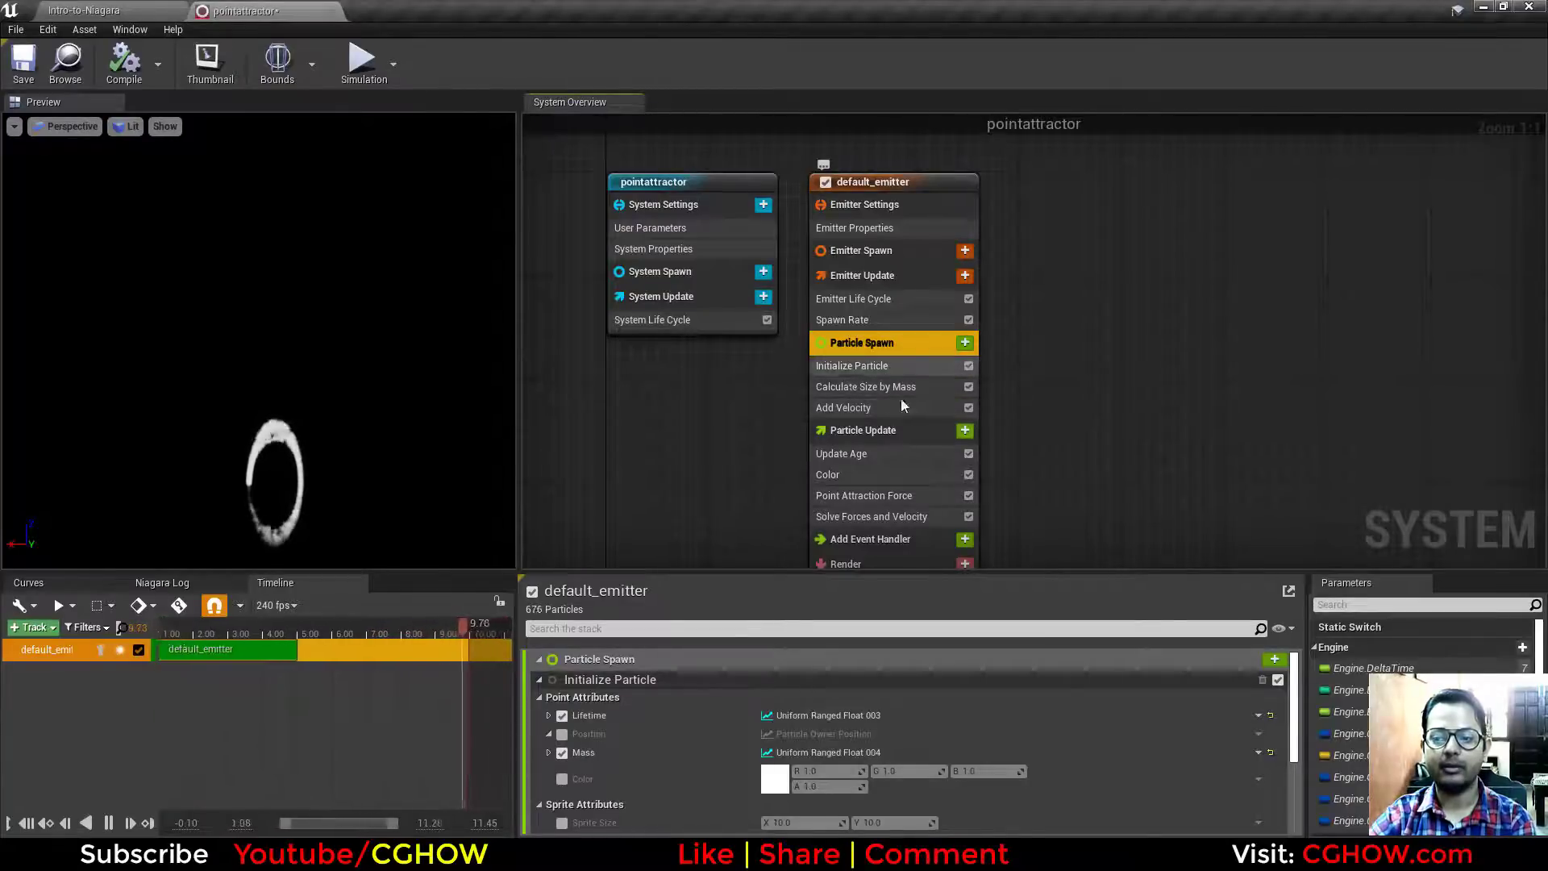
{"action": "right_click_drag", "start_coordinate": [900, 403], "coordinate": [877, 253]}
{"action": "left_click", "coordinate": [834, 281]}
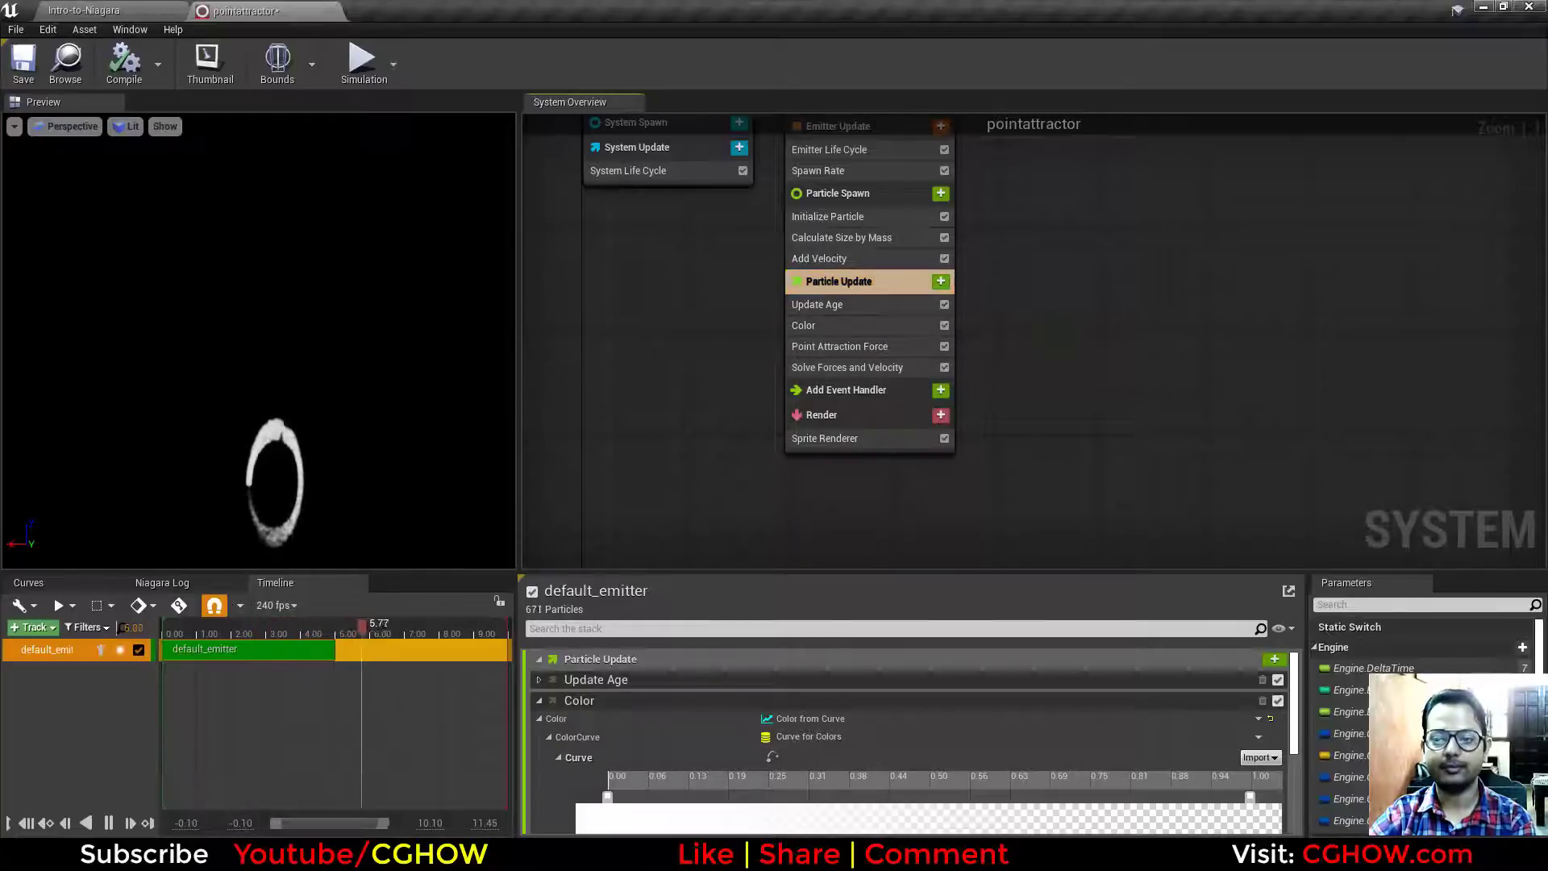
{"action": "right_click_drag", "start_coordinate": [840, 352], "coordinate": [843, 374]}
{"action": "left_click", "coordinate": [840, 372]}
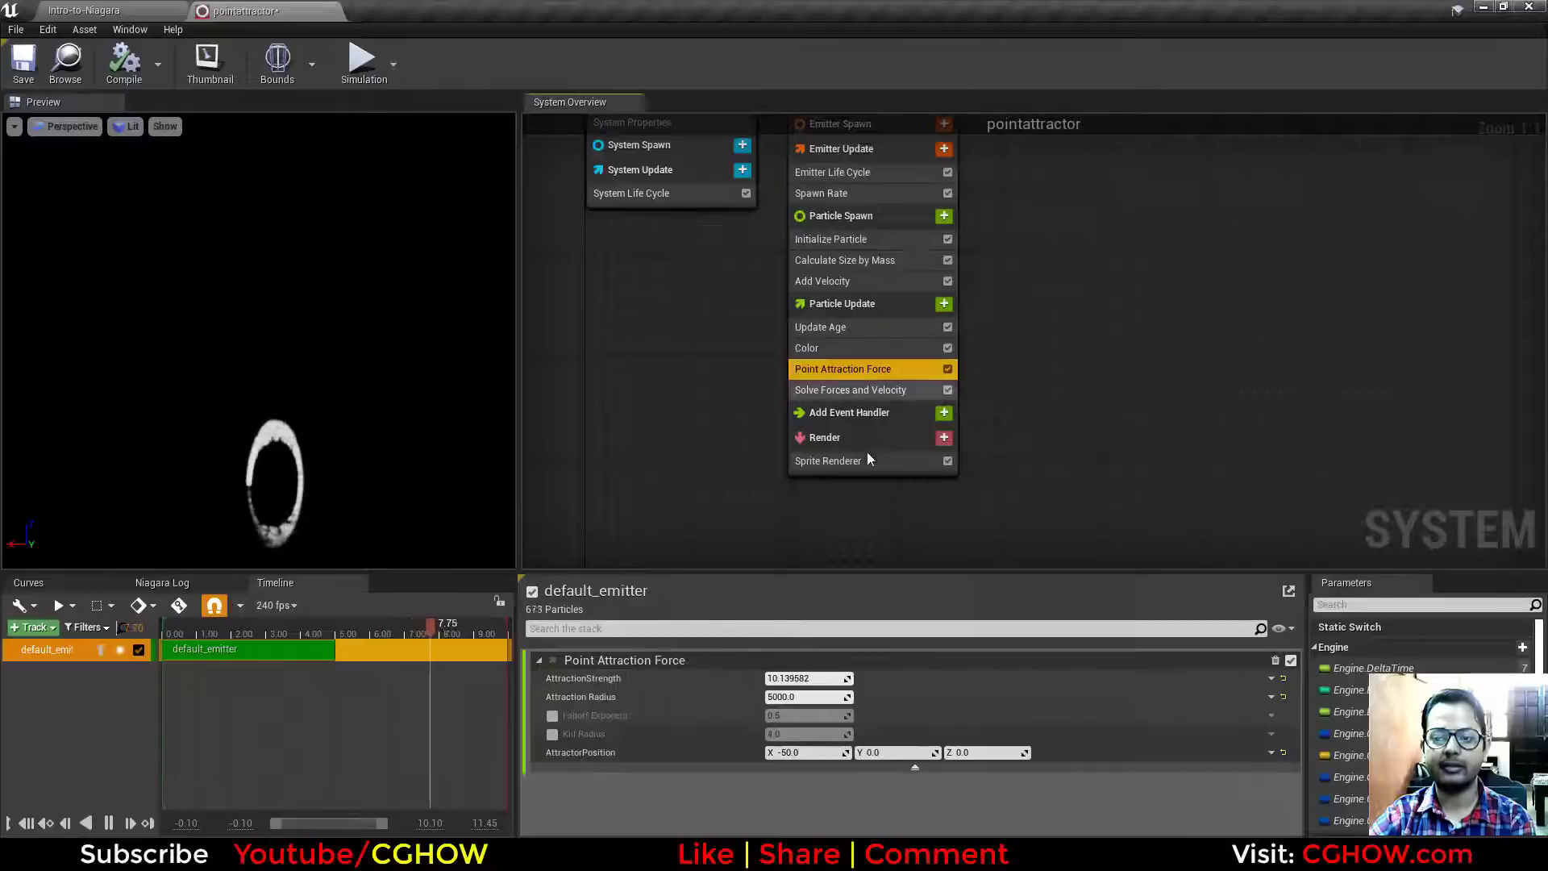